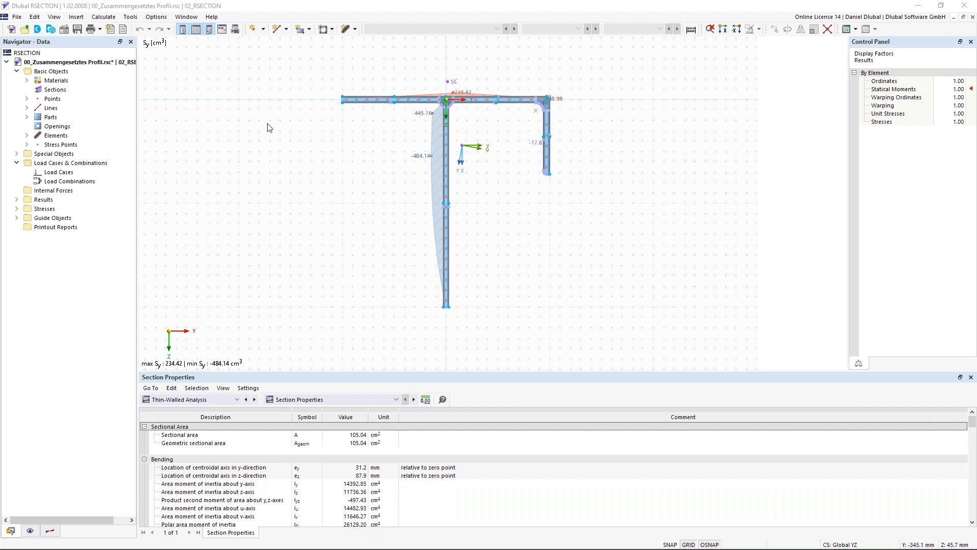
# Step: Examine the composite section's statical moment diagram and its list of thin-walled section properties
pyautogui.moveTo(267, 124); pyautogui.dragTo(276, 128, button='middle')
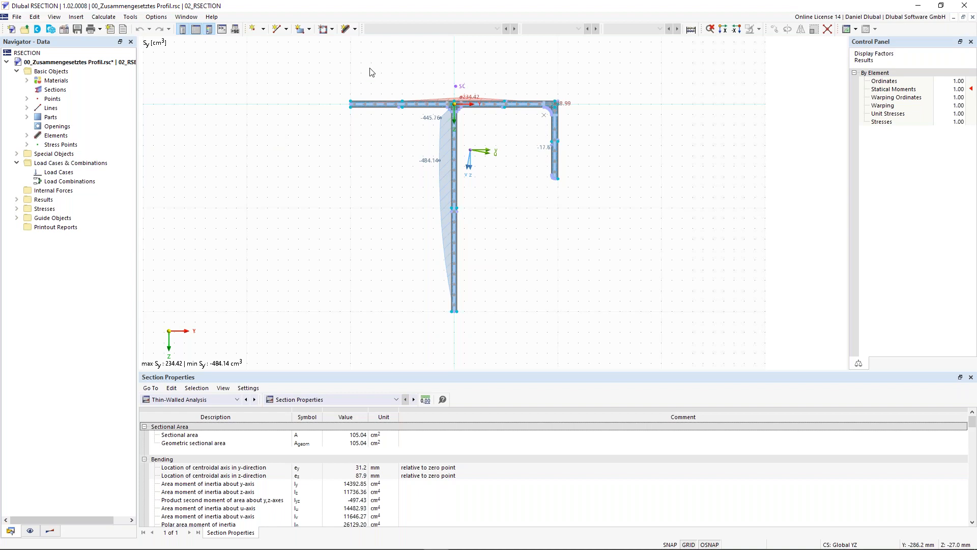
pyautogui.moveTo(319, 61); pyautogui.dragTo(623, 346)
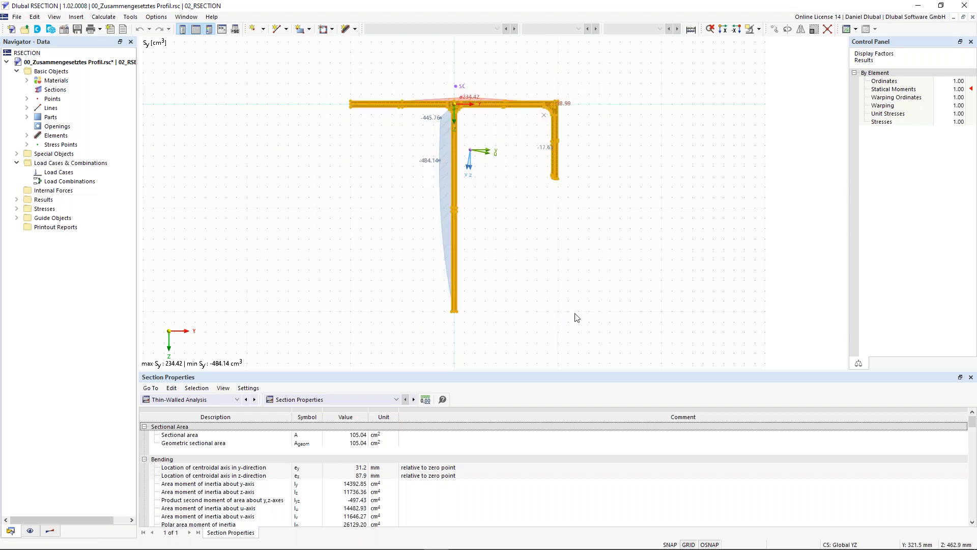
pyautogui.click(361, 201)
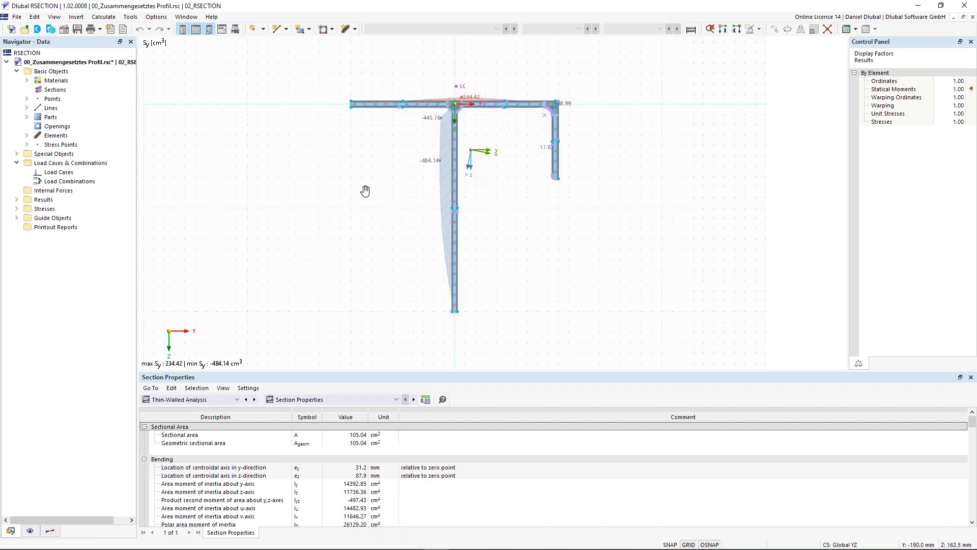
pyautogui.moveTo(360, 194); pyautogui.dragTo(374, 200, button='middle')
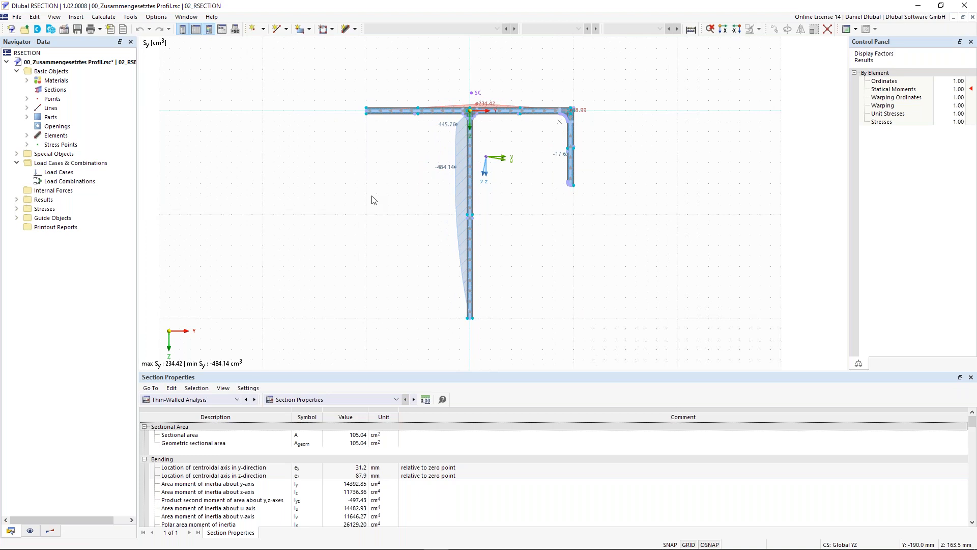
pyautogui.scroll(-1, 359, 190)
pyautogui.moveTo(355, 188); pyautogui.dragTo(373, 193, button='middle')
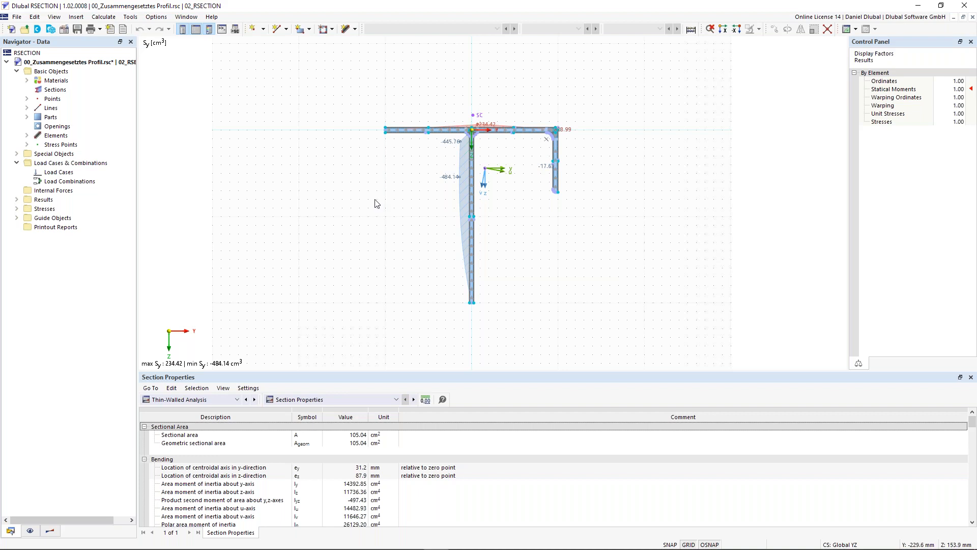
pyautogui.scroll(1, 425, 143)
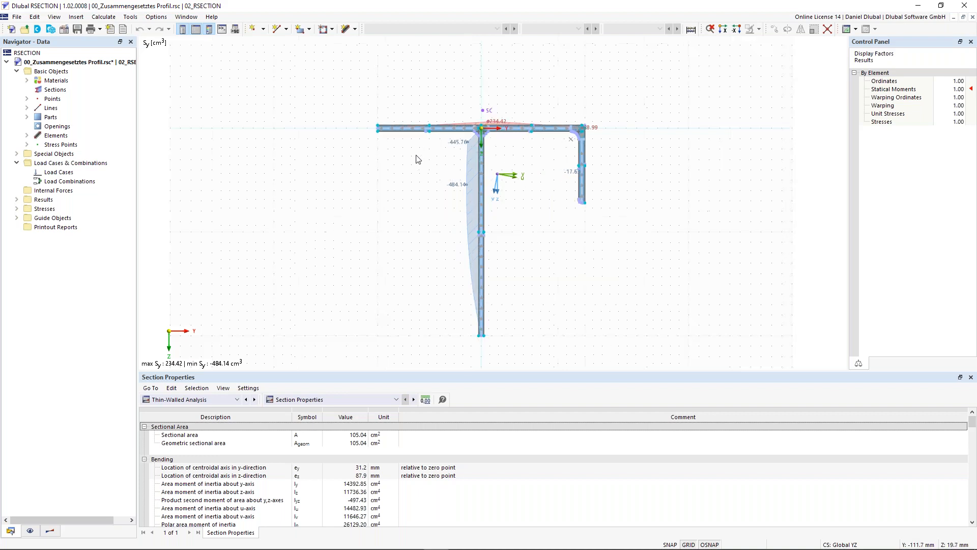
pyautogui.scroll(-1, 383, 190)
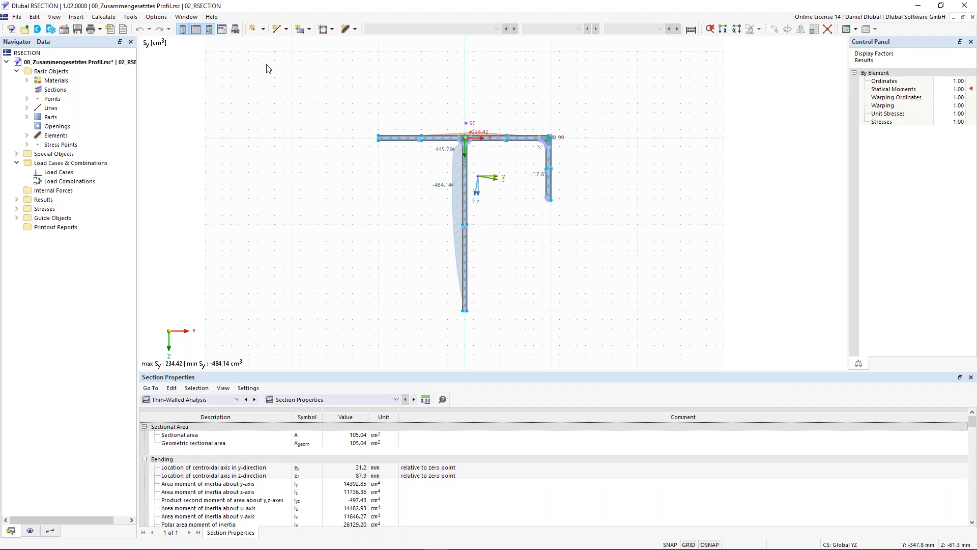
pyautogui.moveTo(296, 194); pyautogui.dragTo(299, 184, button='middle')
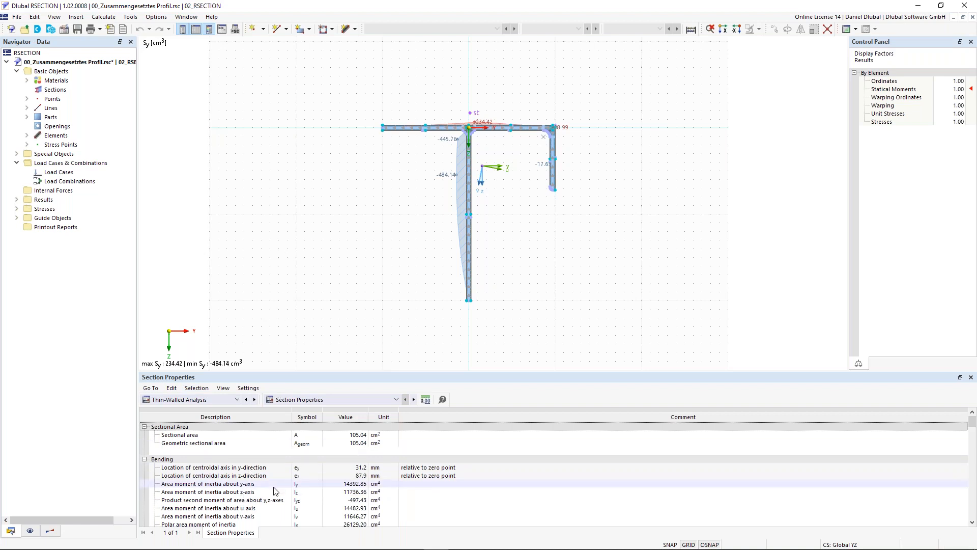
pyautogui.scroll(-1, 275, 490)
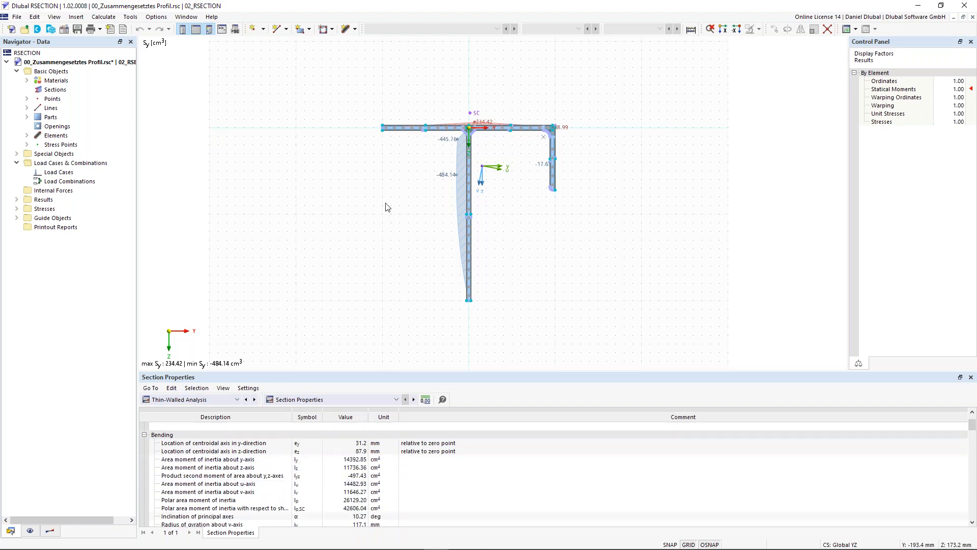
pyautogui.scroll(1, 249, 476)
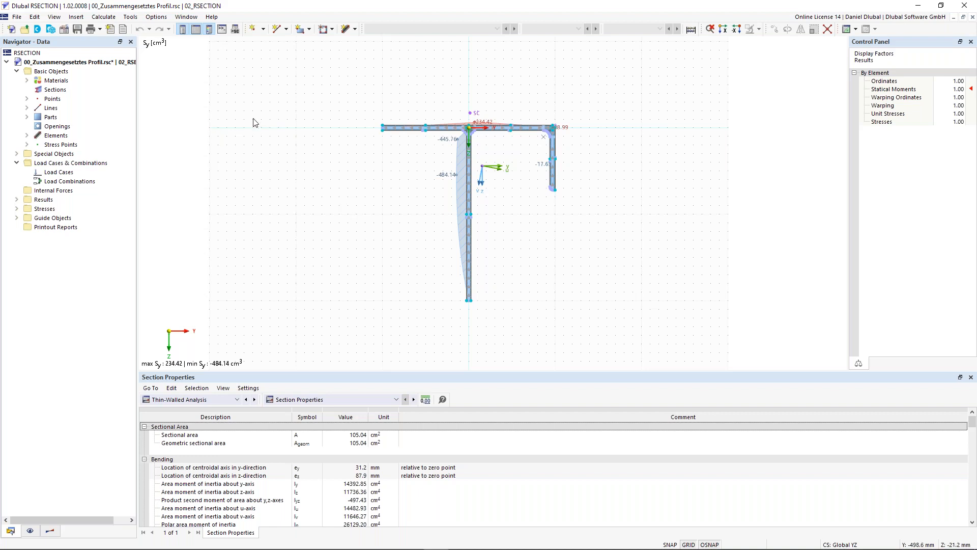
pyautogui.moveTo(254, 118); pyautogui.dragTo(237, 109, button='middle')
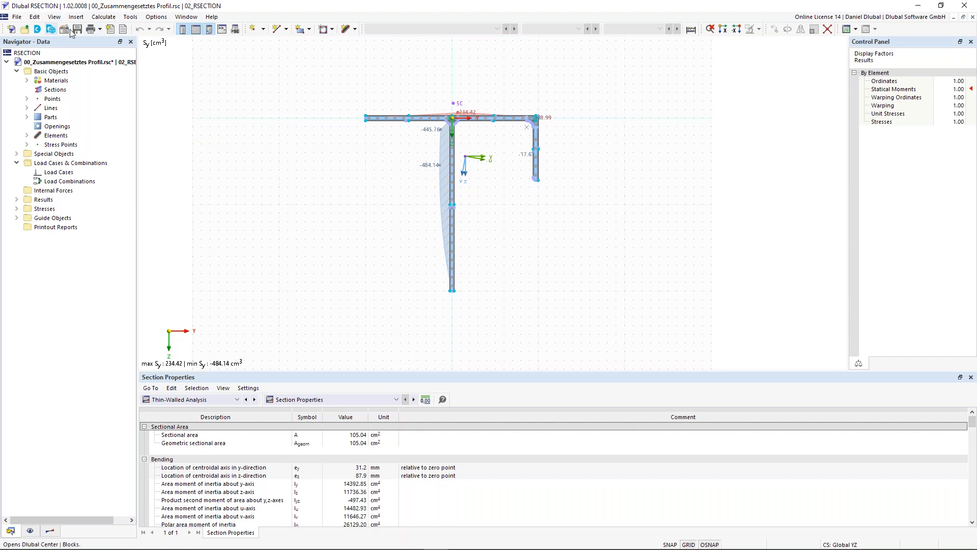
pyautogui.click(17, 17)
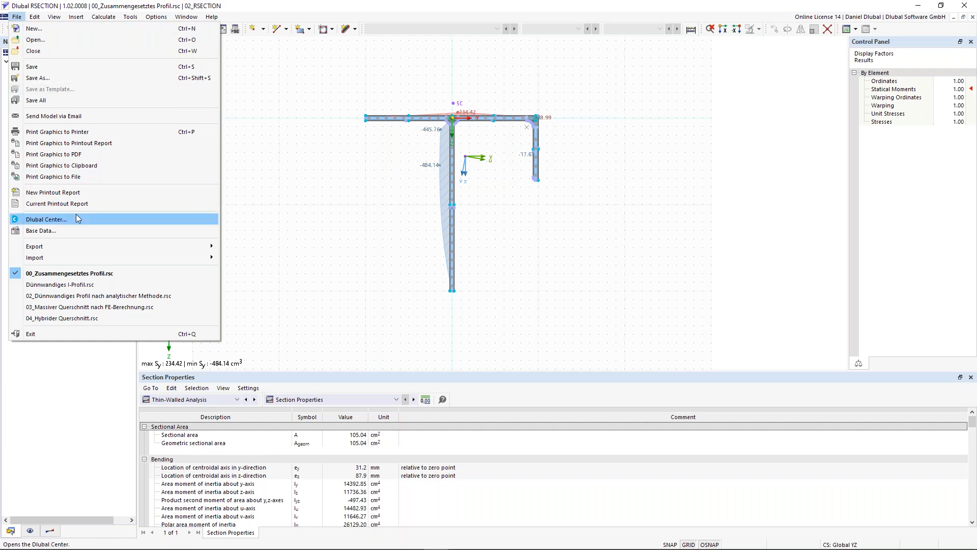
pyautogui.moveTo(70, 260)
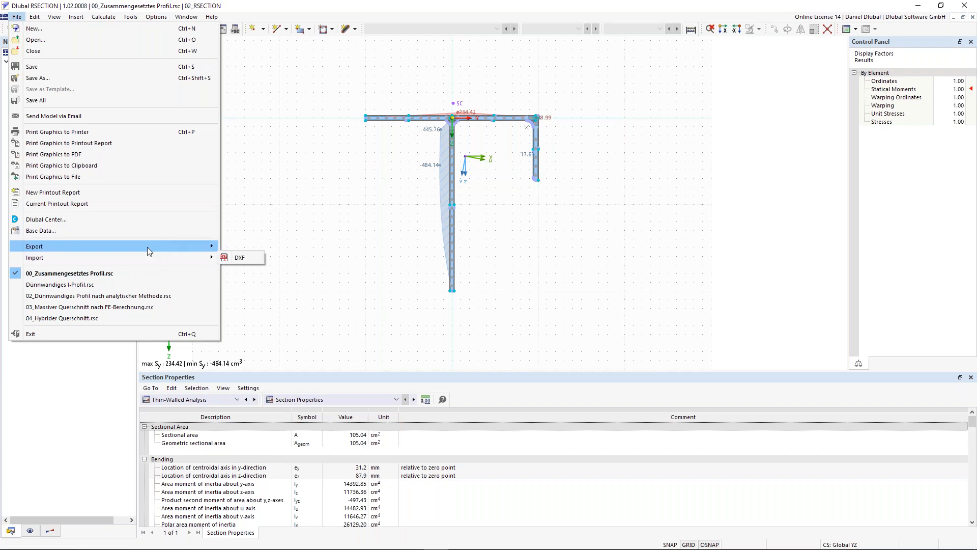
pyautogui.moveTo(158, 253)
pyautogui.moveTo(36, 19)
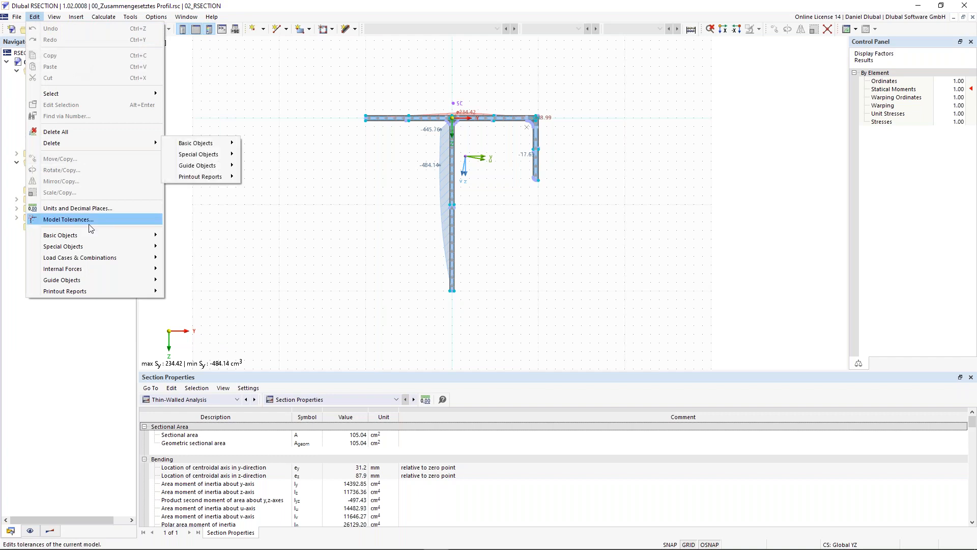
pyautogui.moveTo(90, 238)
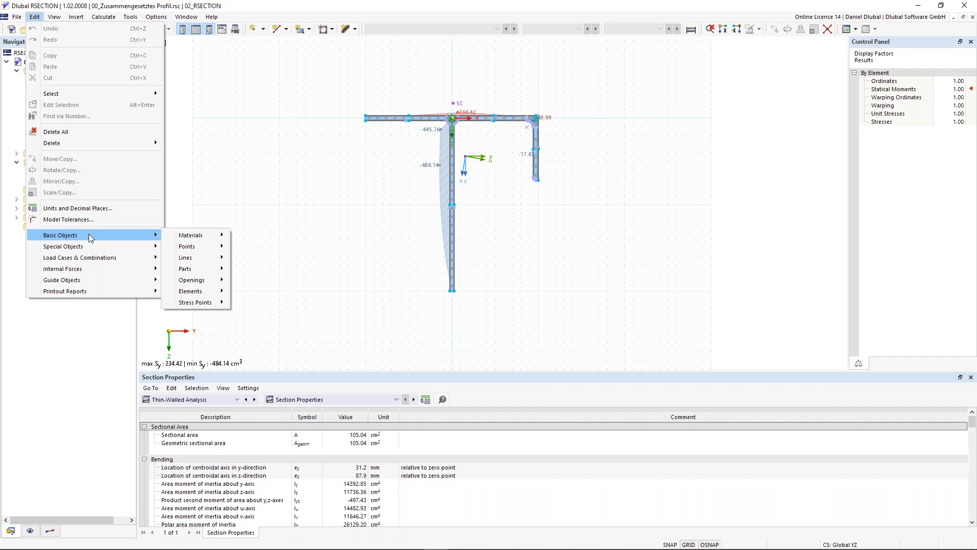
pyautogui.click(56, 18)
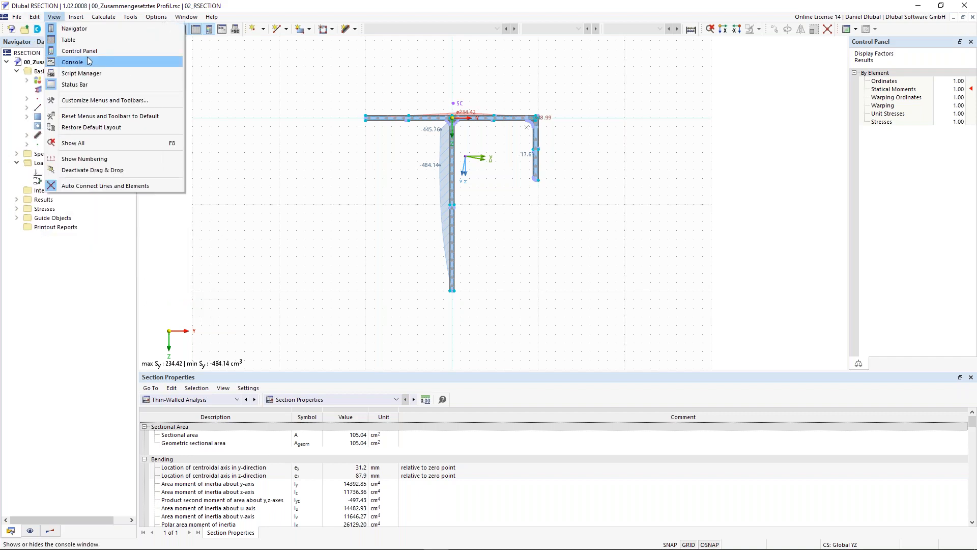
pyautogui.moveTo(77, 18)
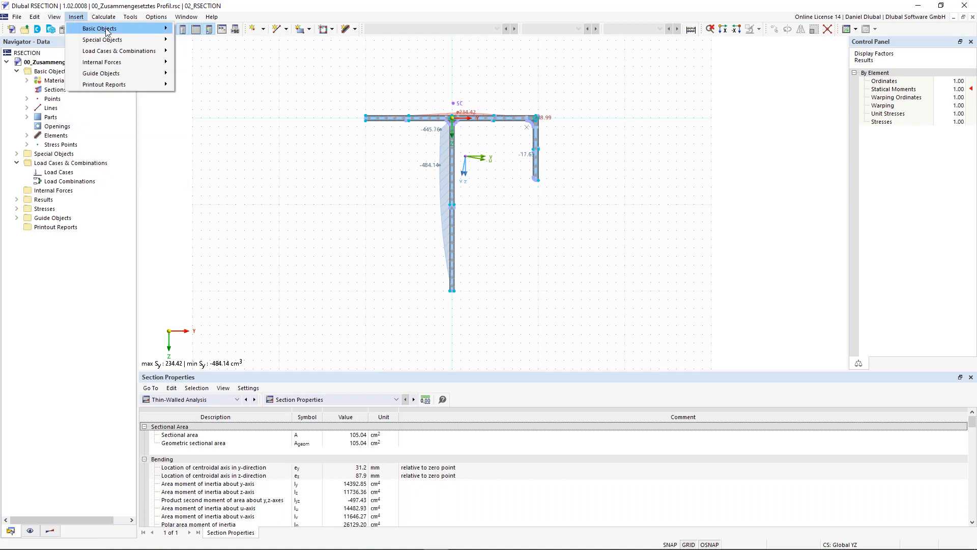
pyautogui.moveTo(147, 43)
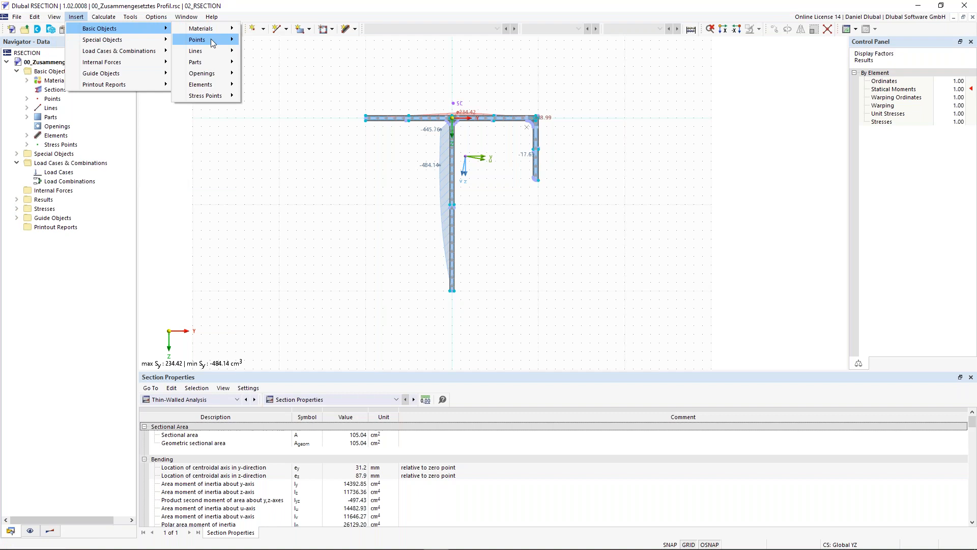
pyautogui.moveTo(184, 55)
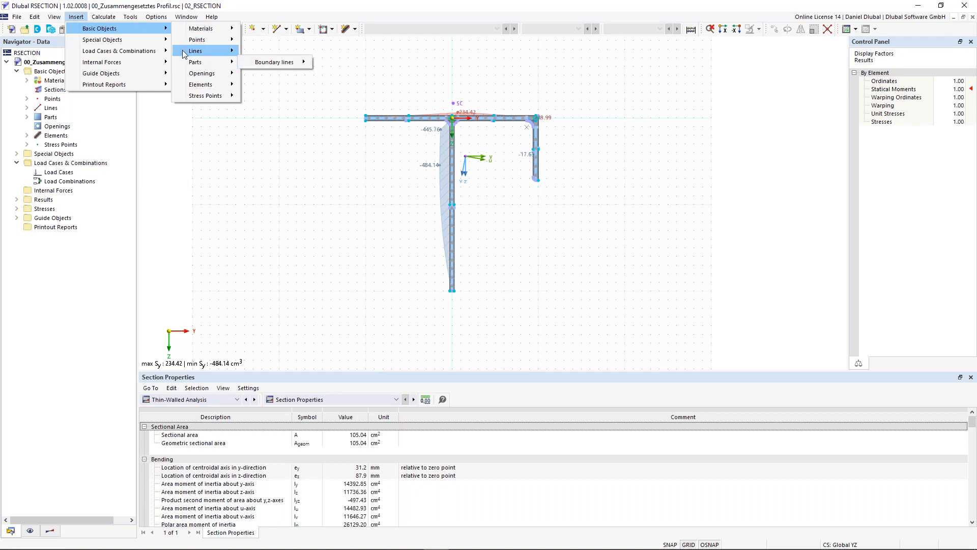
# Step: Open the program options and check which program languages are available, leaving the settings unchanged
pyautogui.moveTo(112, 20)
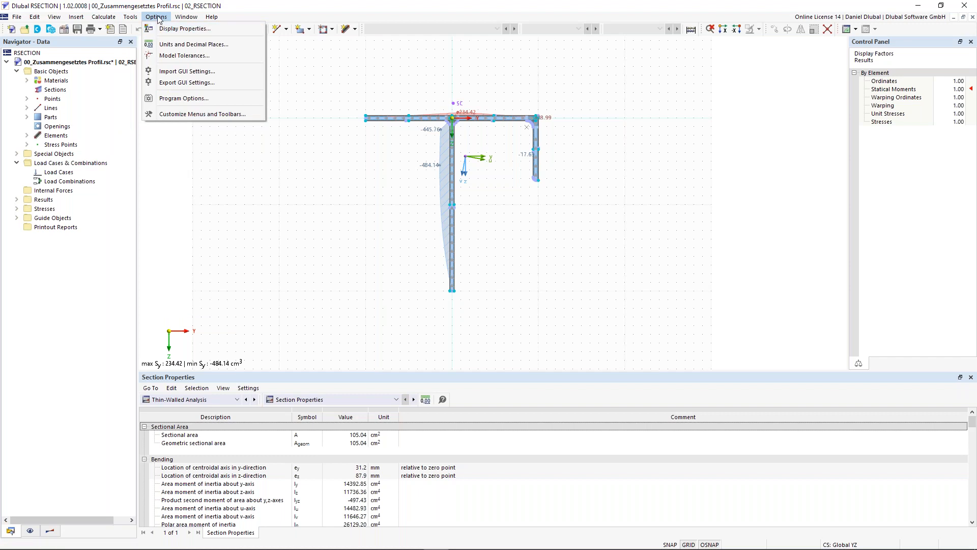
pyautogui.click(182, 99)
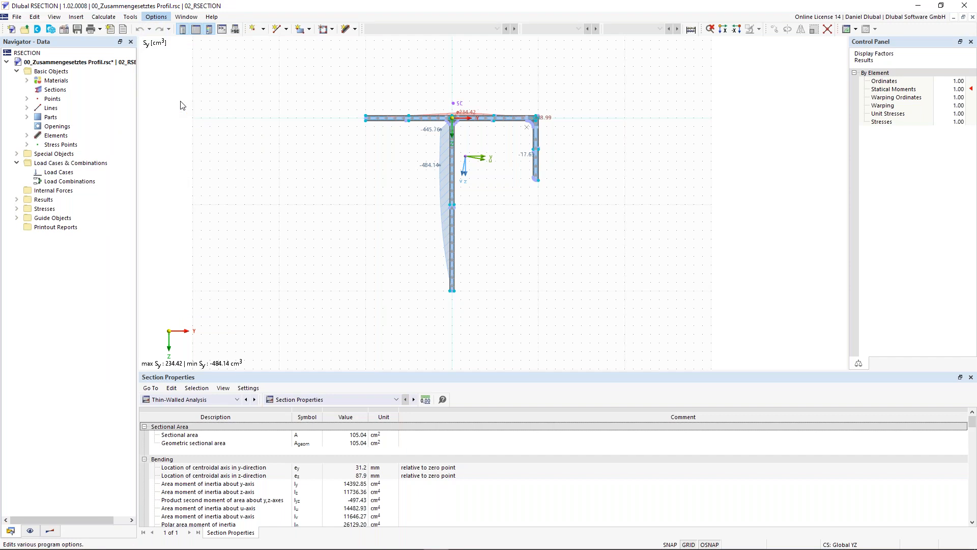
pyautogui.click(348, 127)
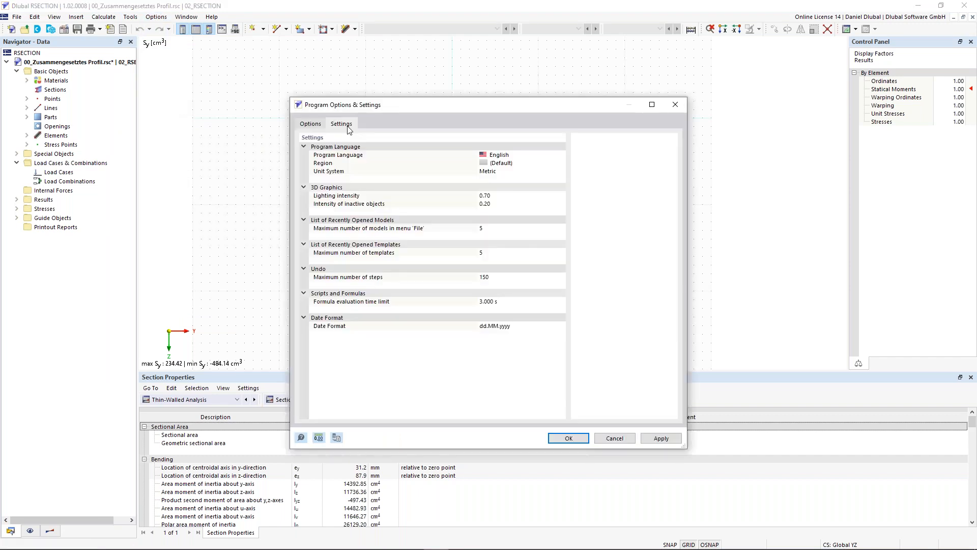
pyautogui.click(502, 156)
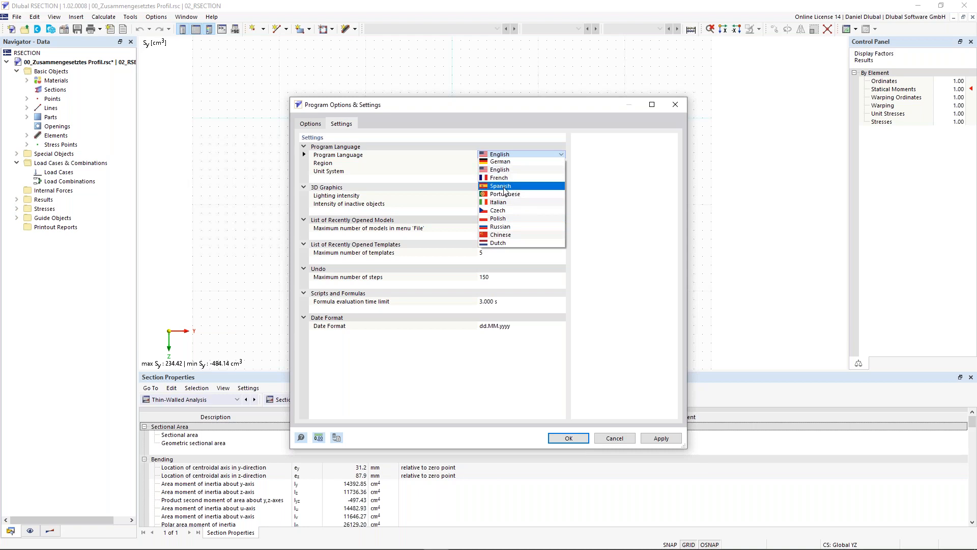
pyautogui.click(434, 165)
pyautogui.click(674, 107)
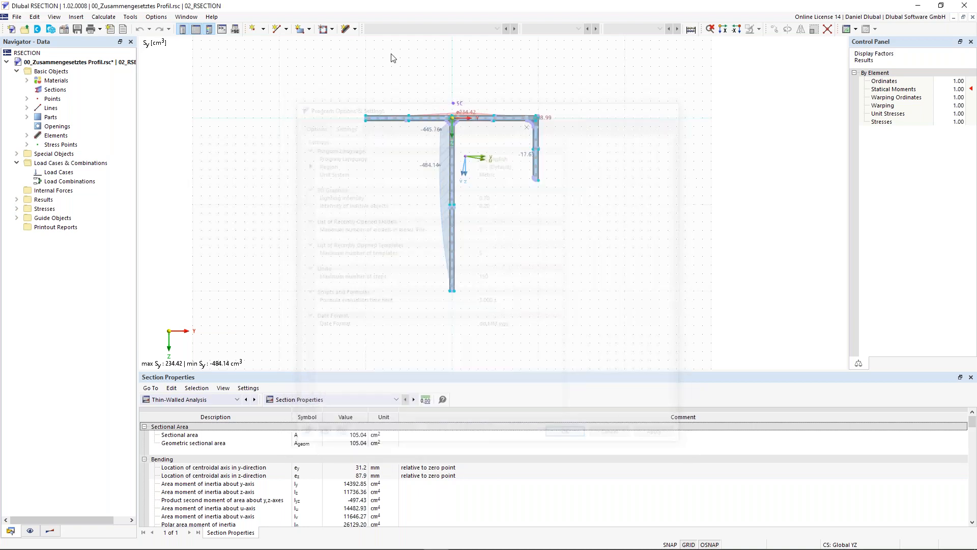
# Step: Load the dark background preset in the display properties and apply it to the work window
pyautogui.click(156, 17)
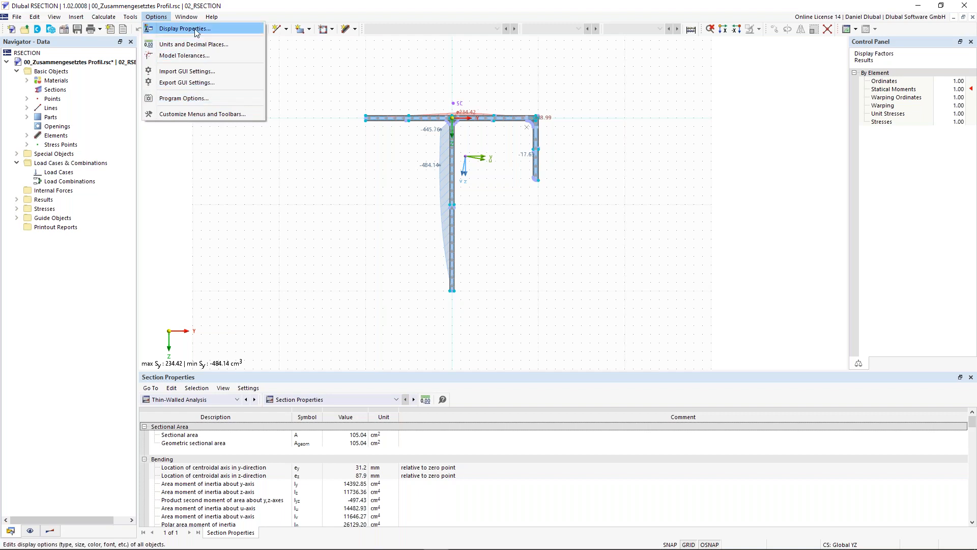
pyautogui.press('Escape')
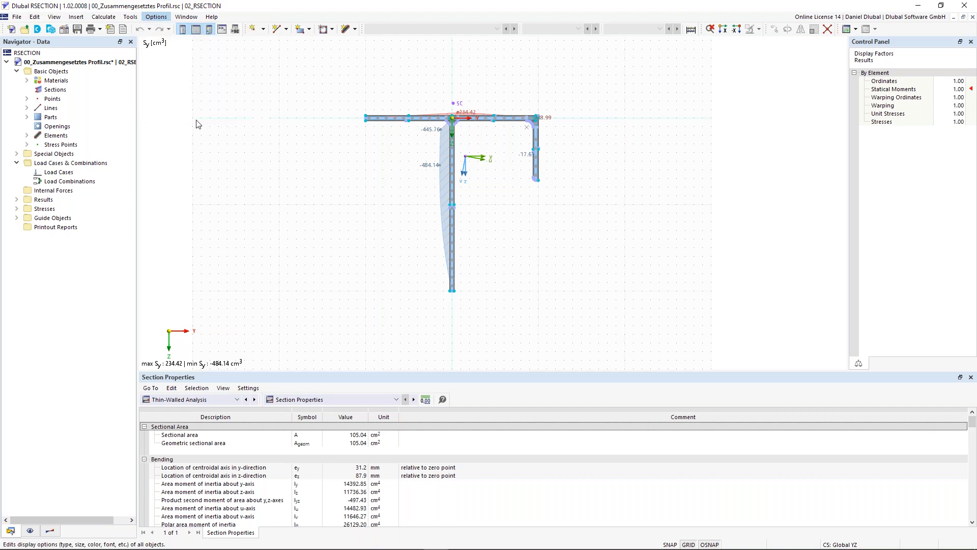
pyautogui.click(259, 486)
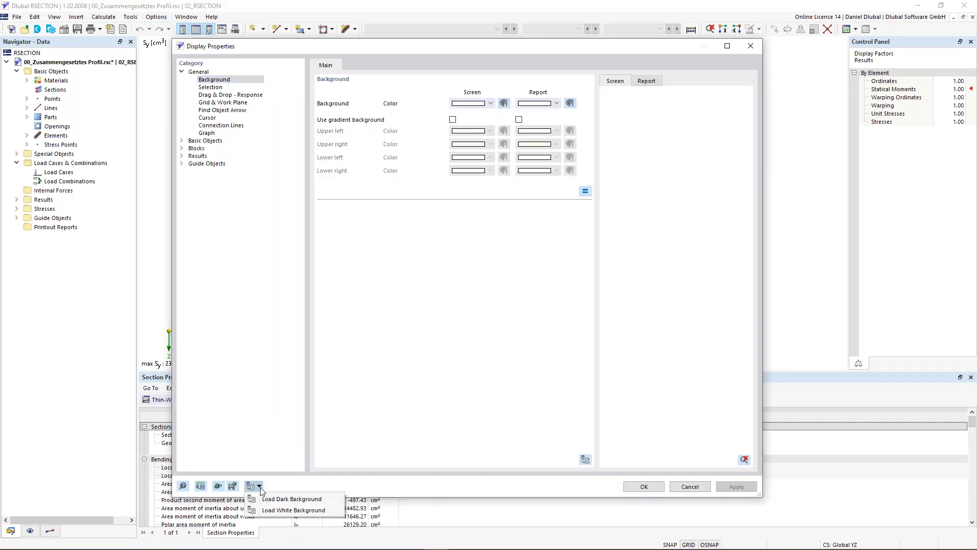
pyautogui.click(285, 499)
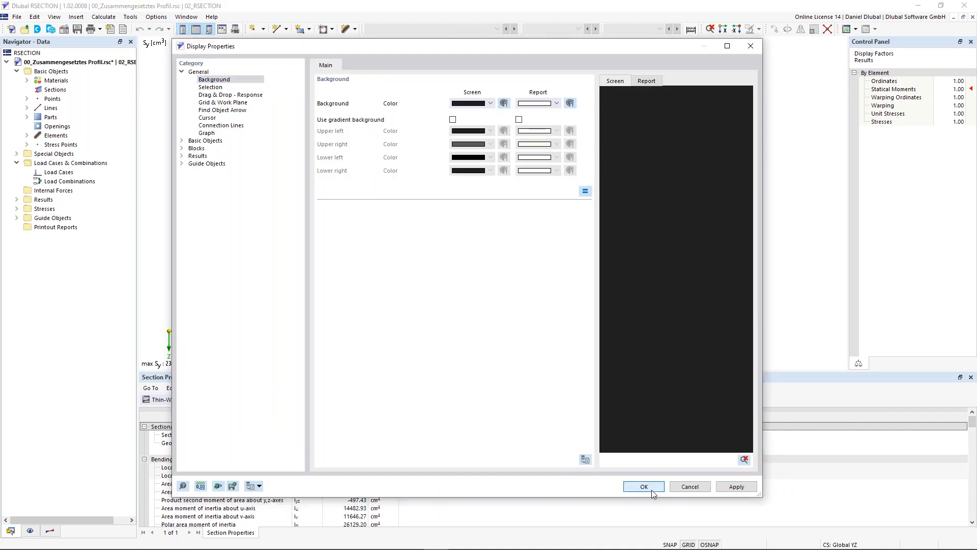
pyautogui.click(645, 487)
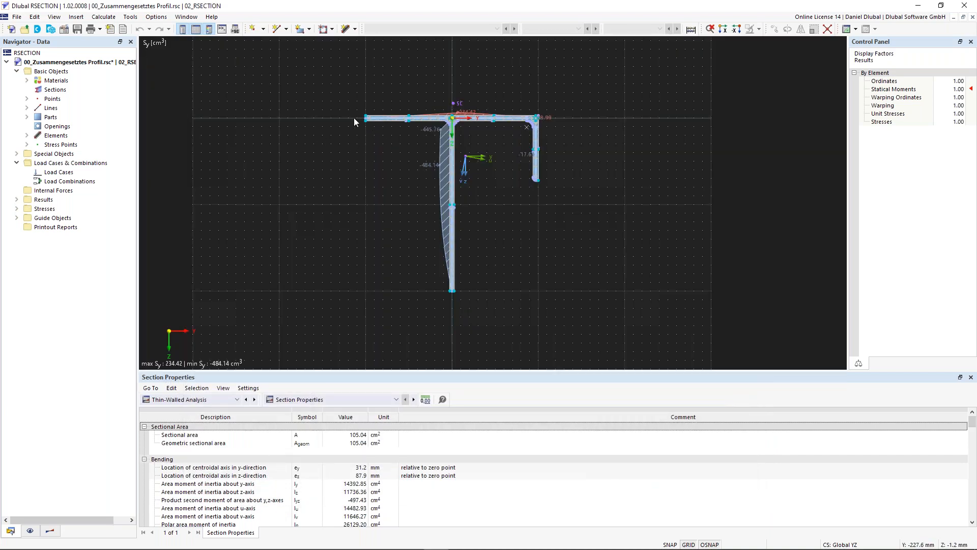
# Step: Restore the white background of the work window through the display properties
pyautogui.click(156, 17)
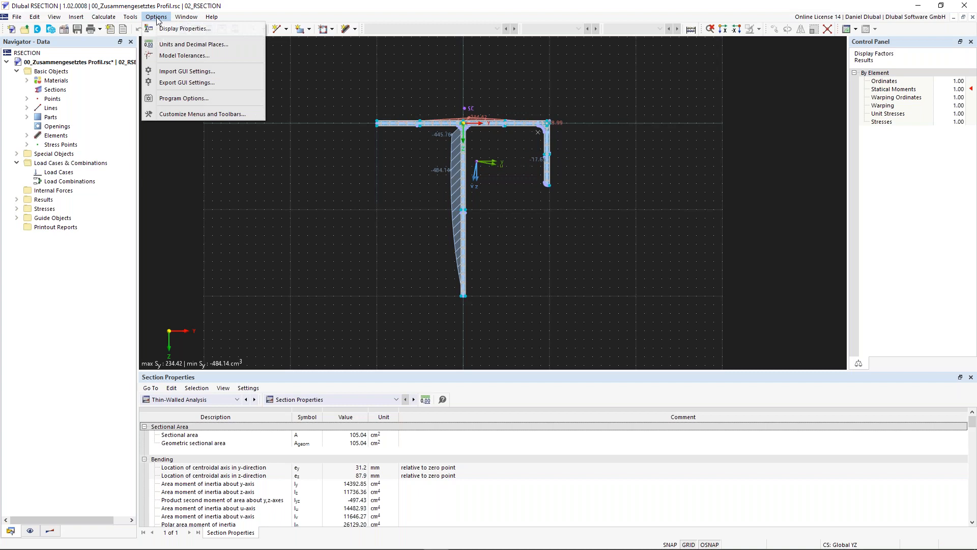
pyautogui.moveTo(207, 21)
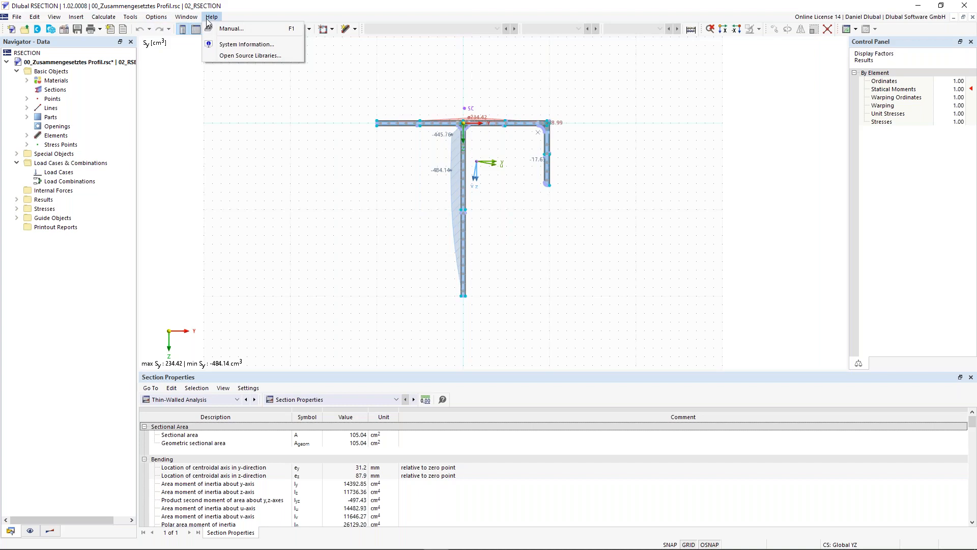
pyautogui.click(259, 212)
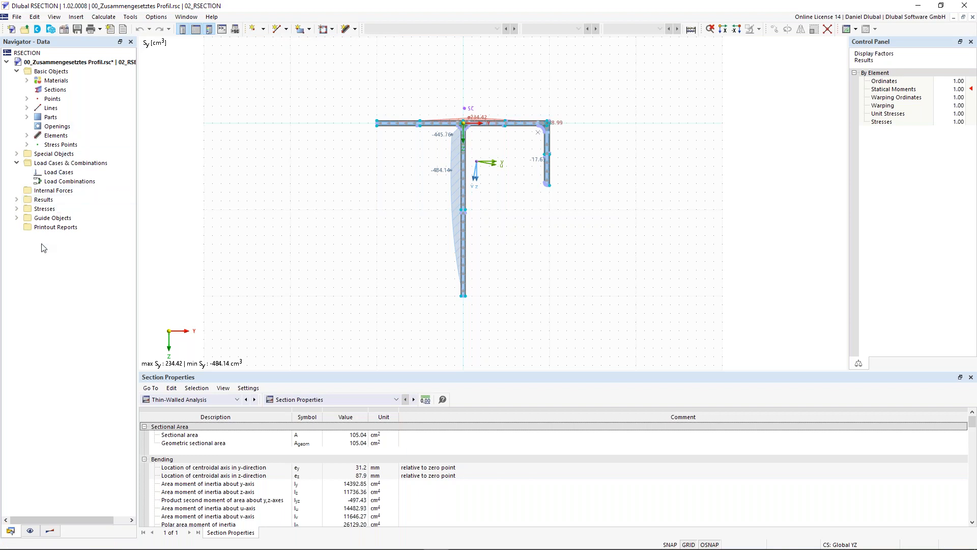
# Step: Switch the navigator from the data tree to the display settings and on to the results
pyautogui.scroll(-1, 279, 201)
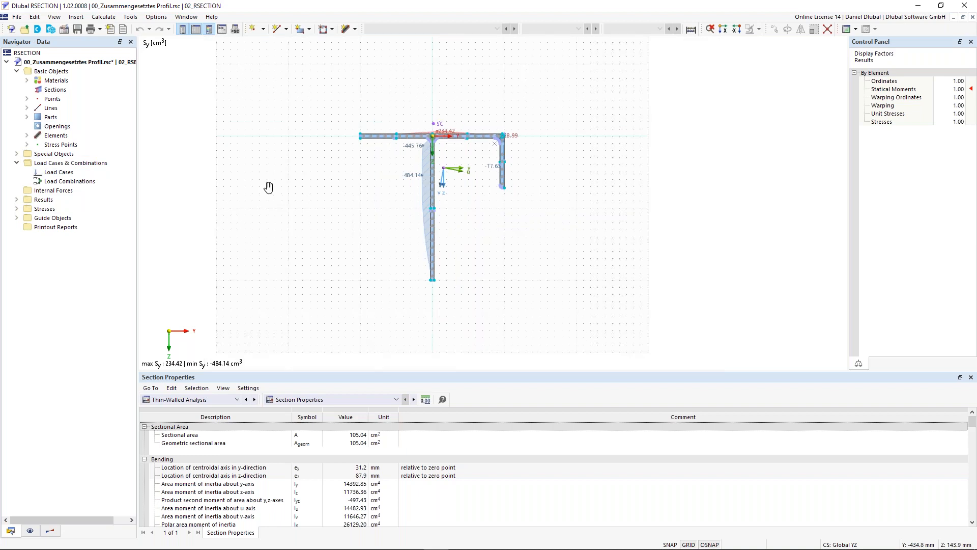
pyautogui.scroll(-1, 266, 186)
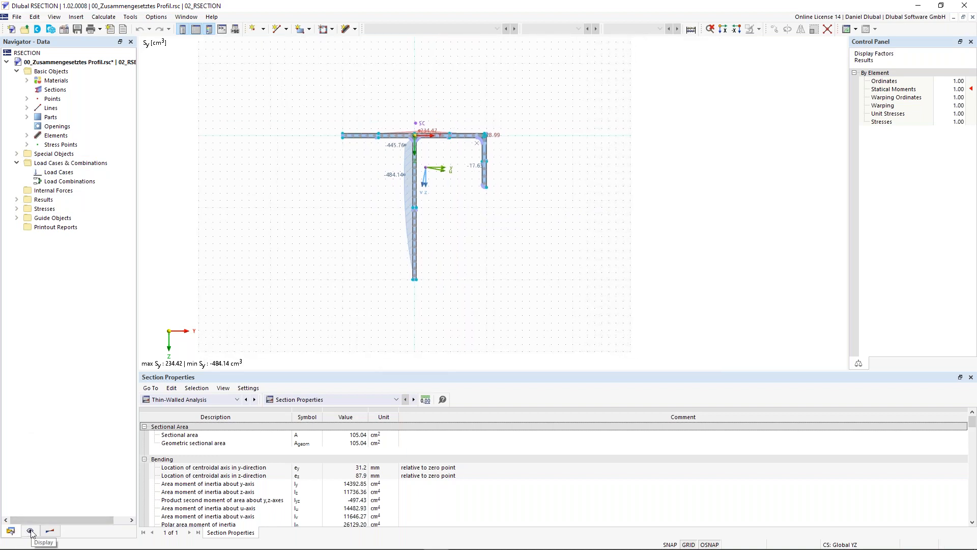
pyautogui.click(49, 531)
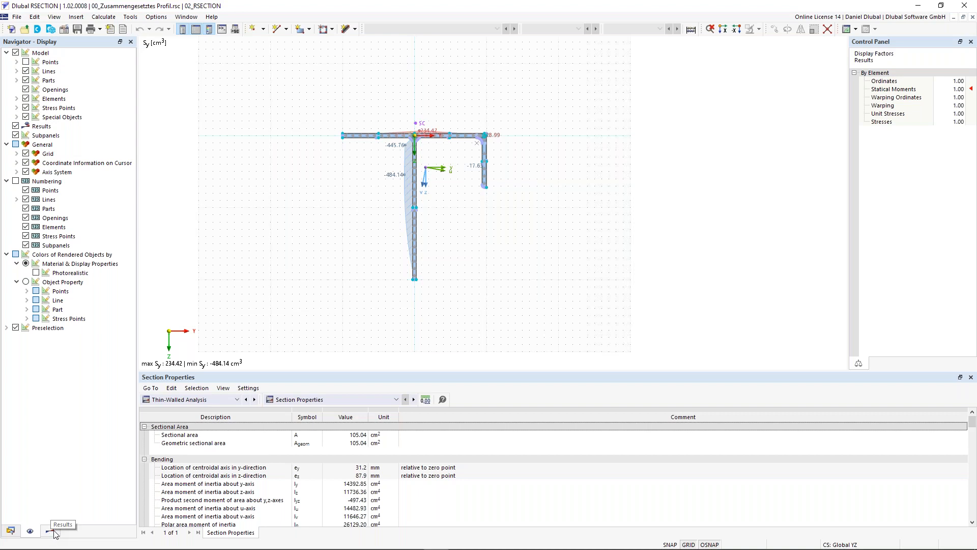
# Step: Return to the navigator's data tree and examine which commands are offered for the Points category
pyautogui.click(54, 532)
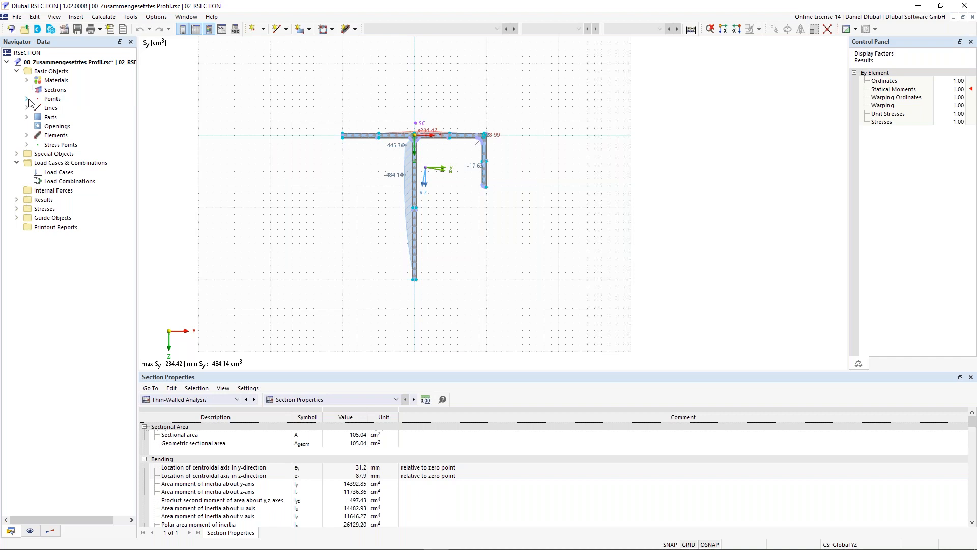
pyautogui.click(57, 101)
pyautogui.rightClick(58, 103)
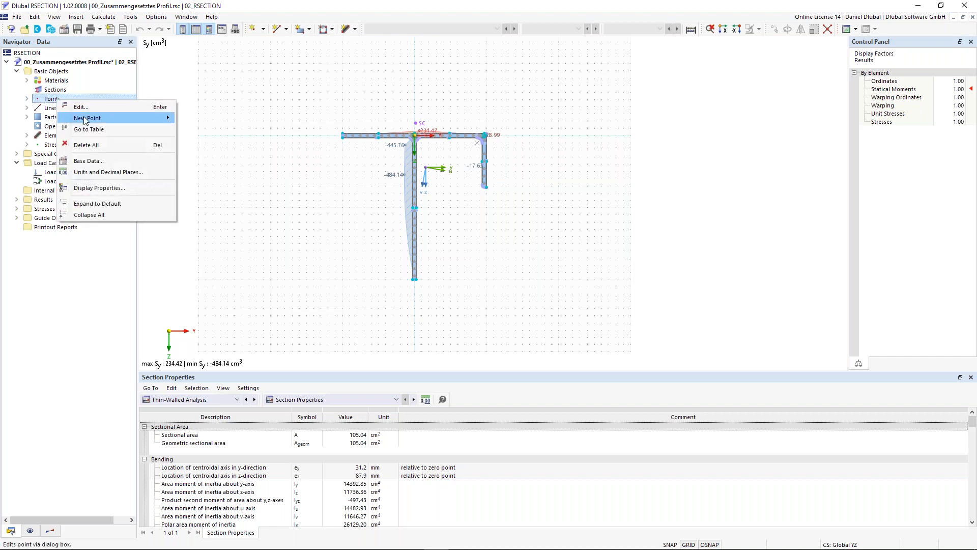
pyautogui.moveTo(96, 119)
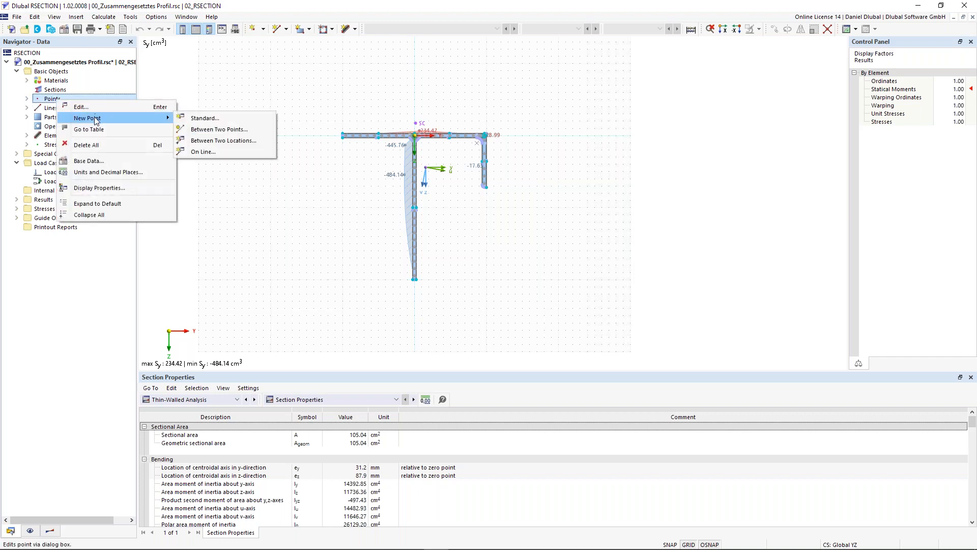
pyautogui.click(48, 101)
pyautogui.rightClick(49, 101)
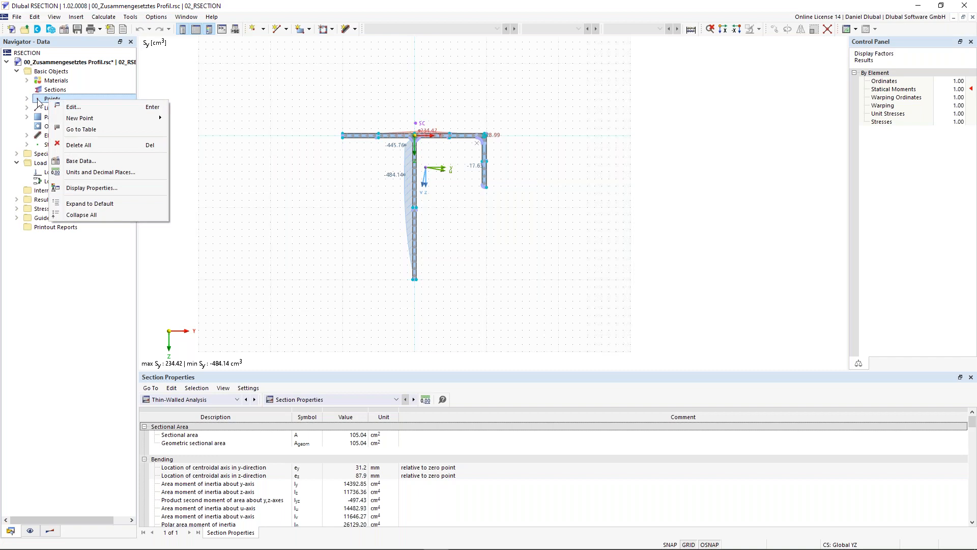
pyautogui.click(41, 102)
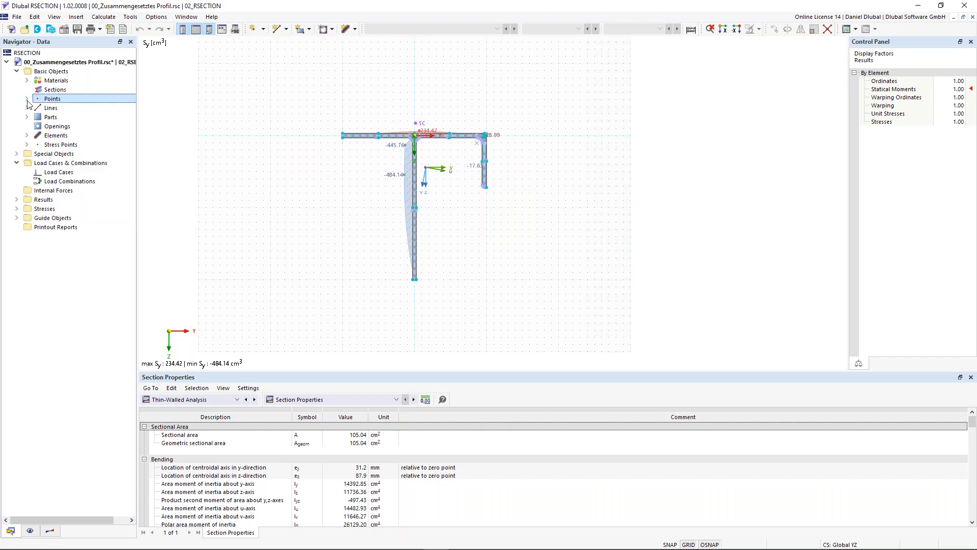
# Step: Look through the points listed in the data tree, collapse them and expand the materials
pyautogui.click(27, 99)
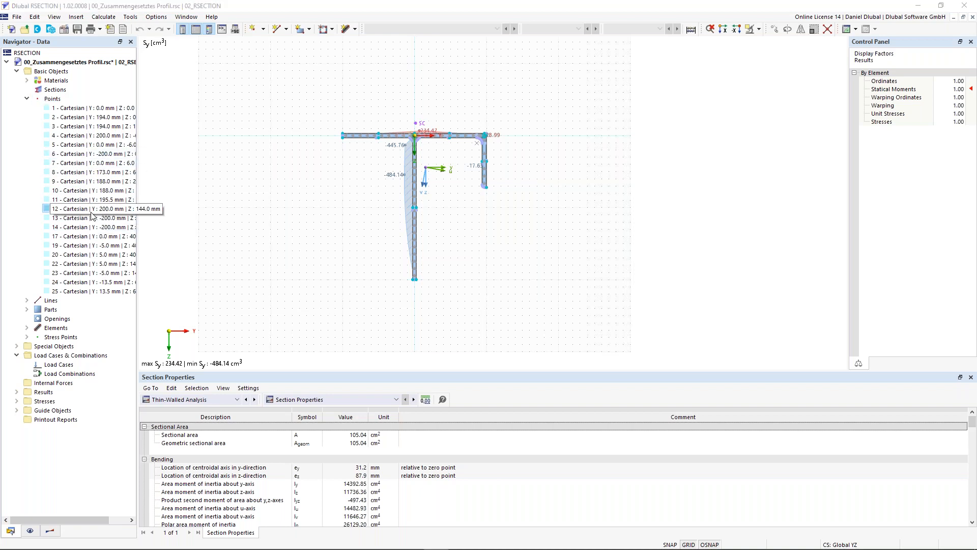
pyautogui.click(26, 98)
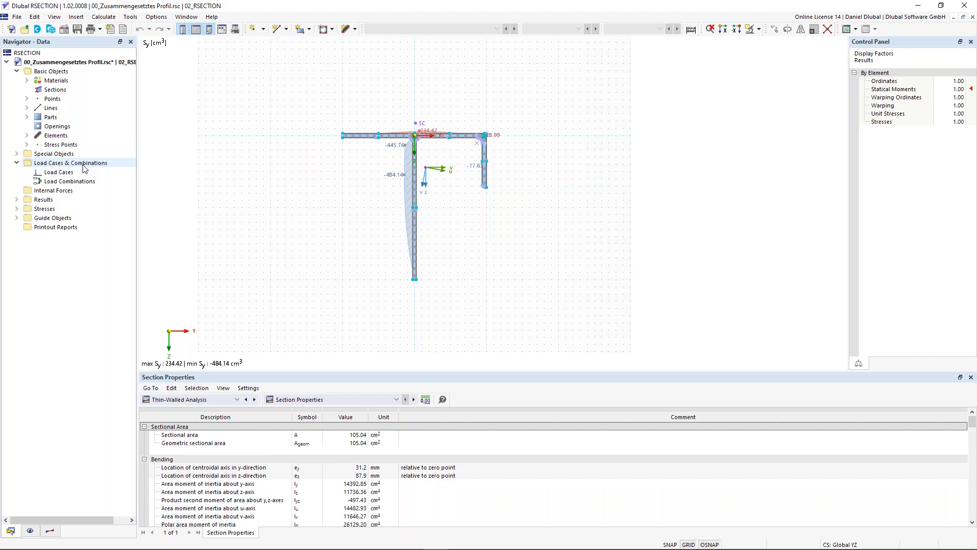
pyautogui.click(27, 81)
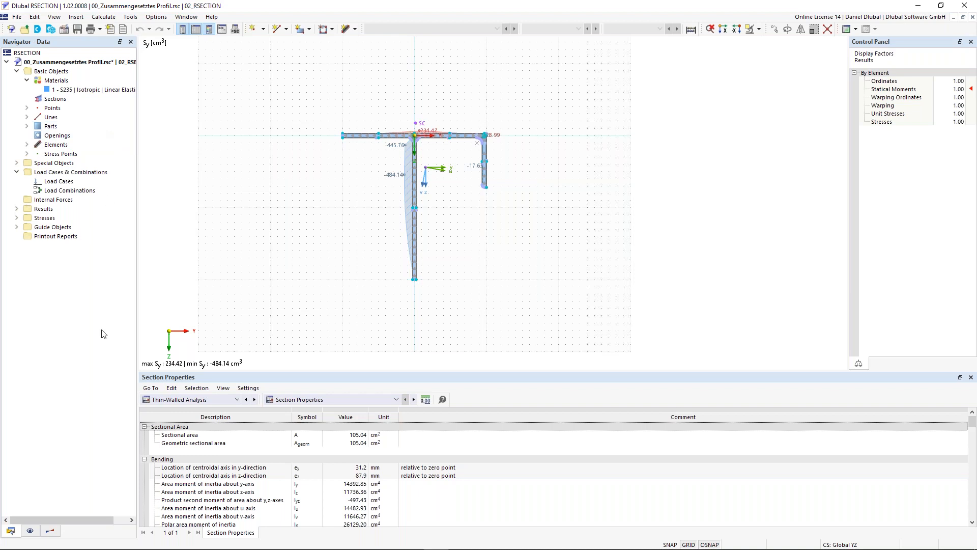
# Step: In the navigator's display settings, show and hide the numbering on the section, and hide and restore the results
pyautogui.click(30, 530)
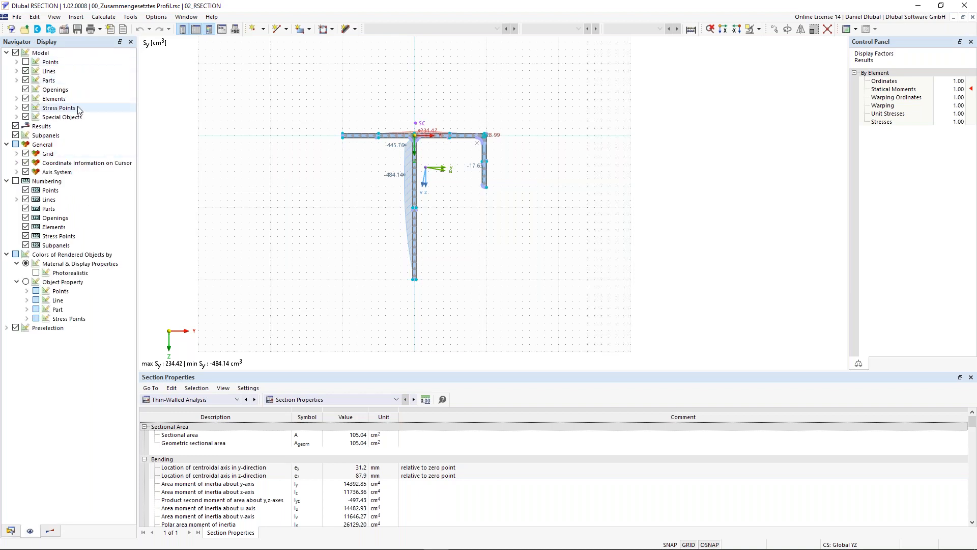
pyautogui.scroll(1, 401, 179)
pyautogui.moveTo(348, 169); pyautogui.dragTo(361, 126, button='middle')
pyautogui.scroll(2, 365, 156)
pyautogui.scroll(-1, 360, 154)
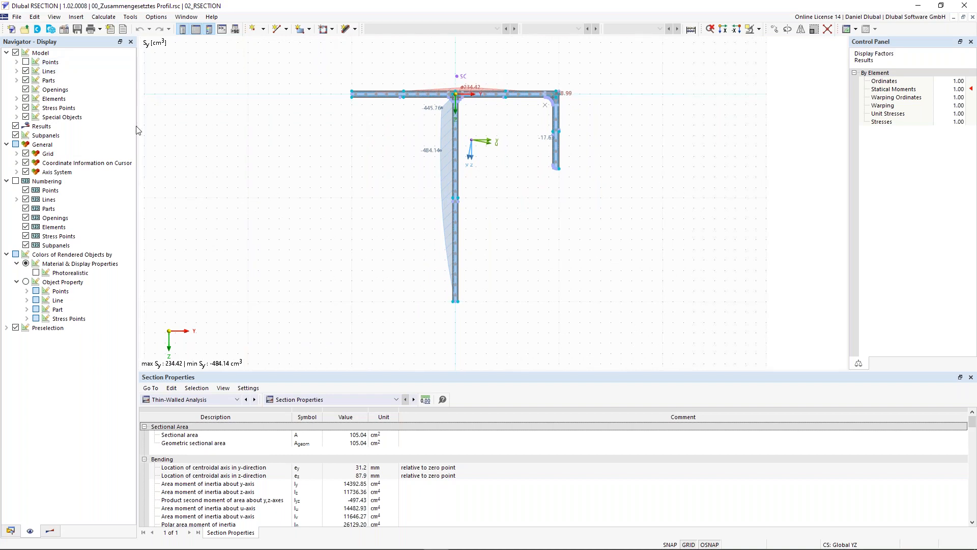
pyautogui.moveTo(265, 157); pyautogui.dragTo(242, 156, button='middle')
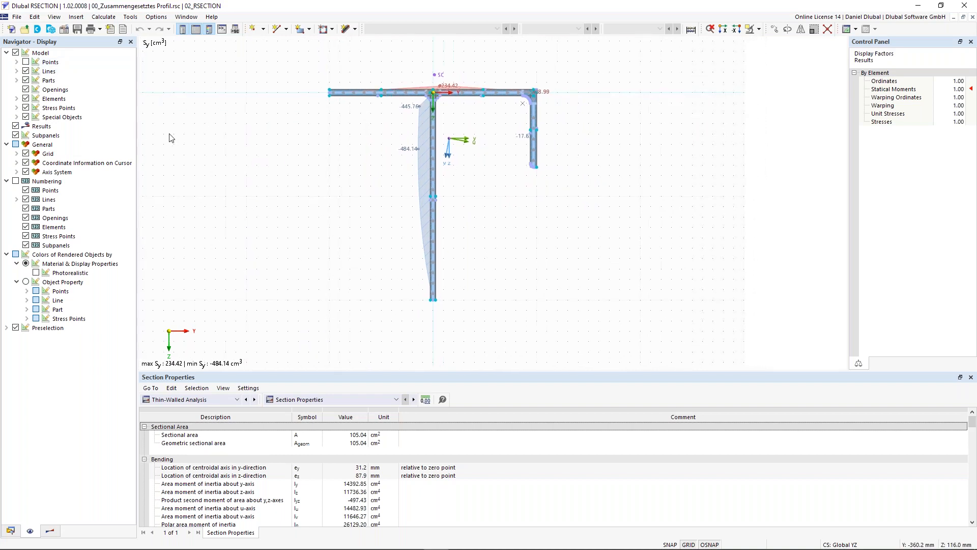
pyautogui.scroll(1, 284, 162)
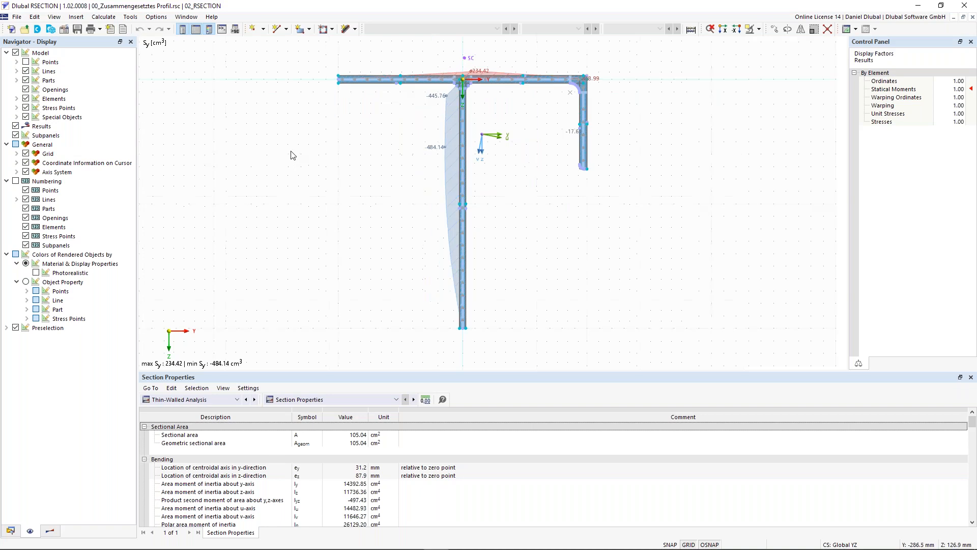
pyautogui.moveTo(293, 136); pyautogui.dragTo(275, 141, button='middle')
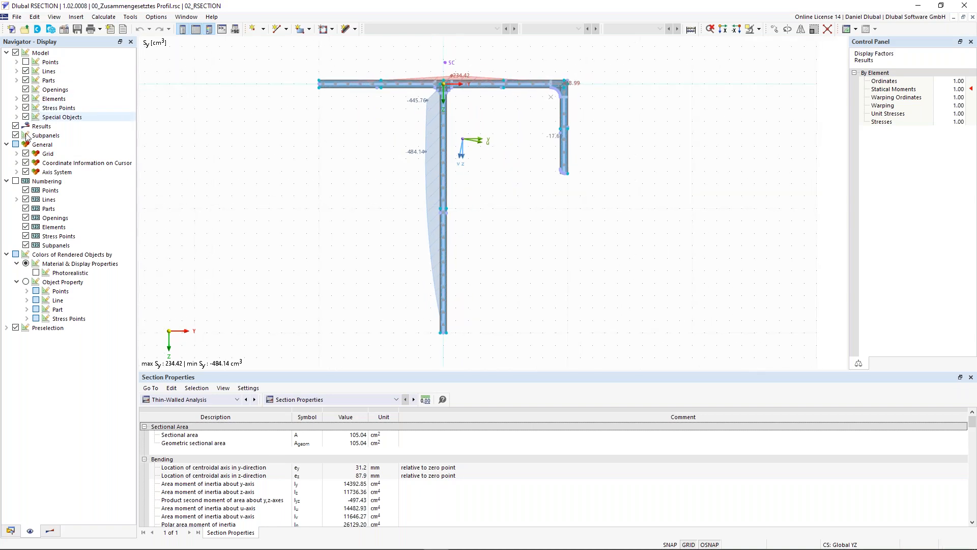
pyautogui.click(16, 182)
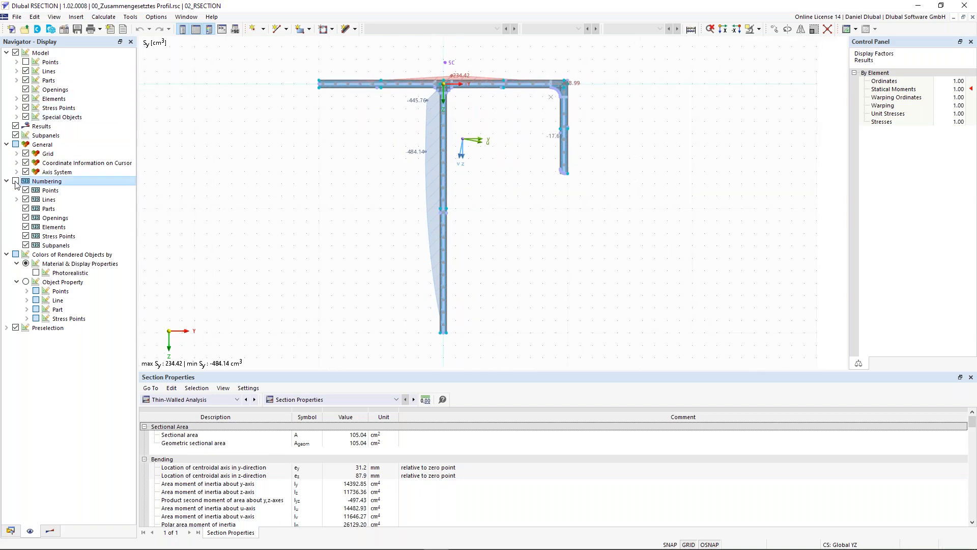
pyautogui.click(16, 181)
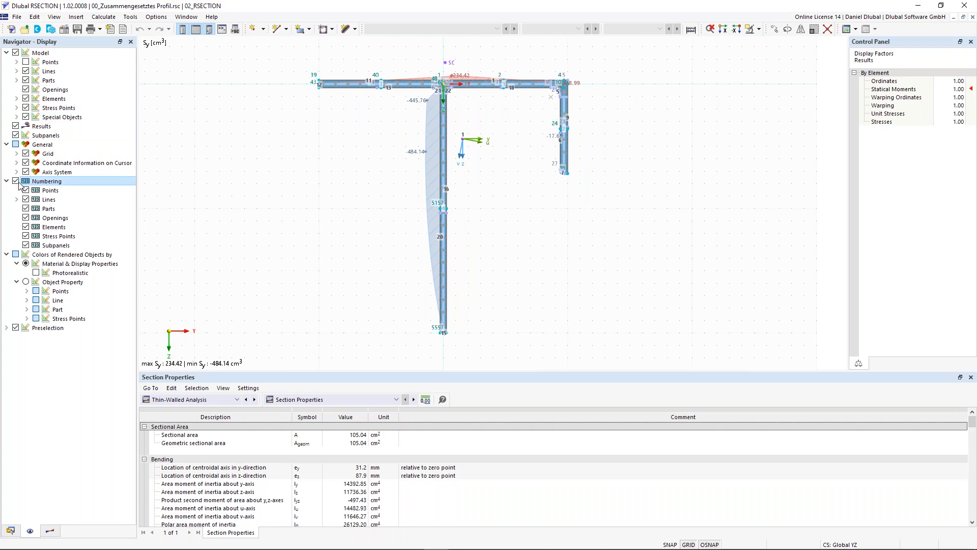
pyautogui.click(16, 181)
pyautogui.click(16, 126)
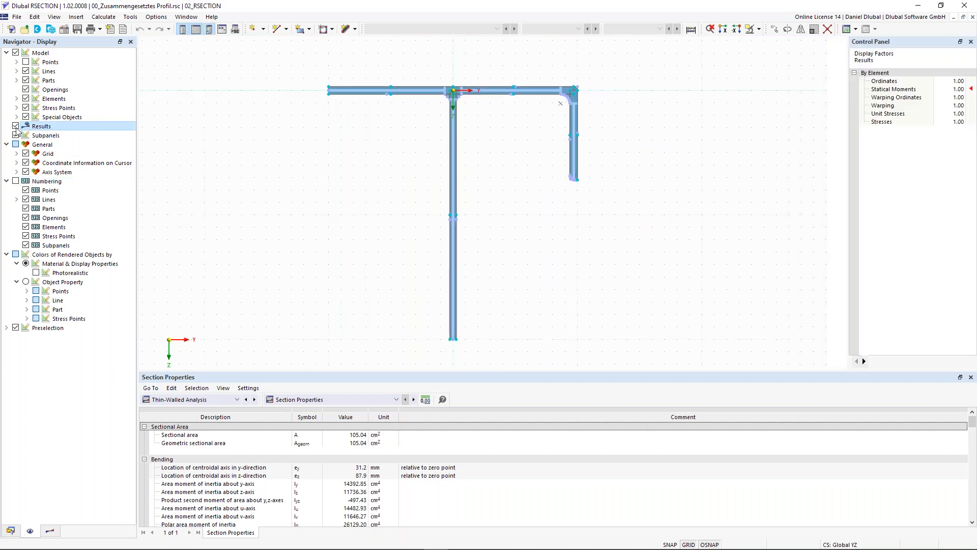
pyautogui.click(15, 126)
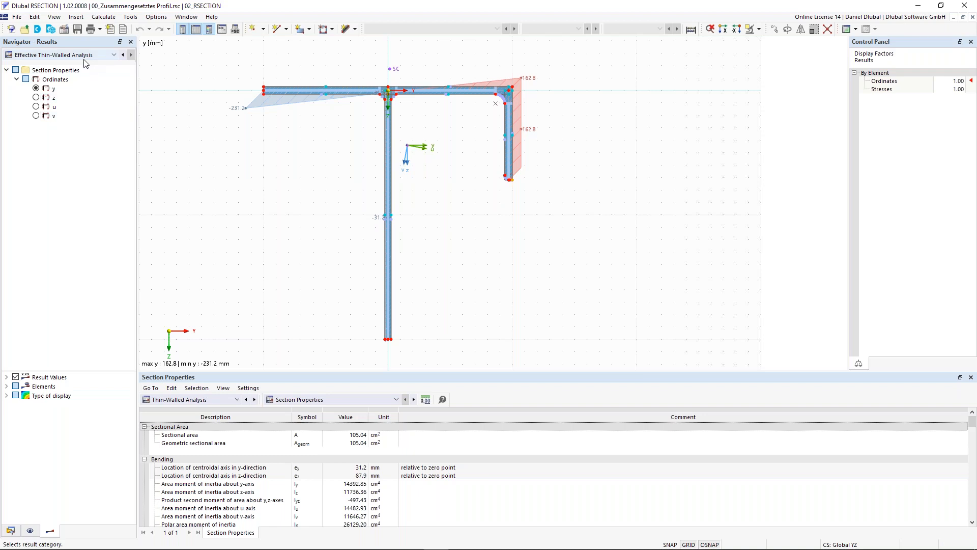
# Step: In the navigator's results, display the statical moment Sy of the thin-walled analysis on the section
pyautogui.scroll(1, 84, 60)
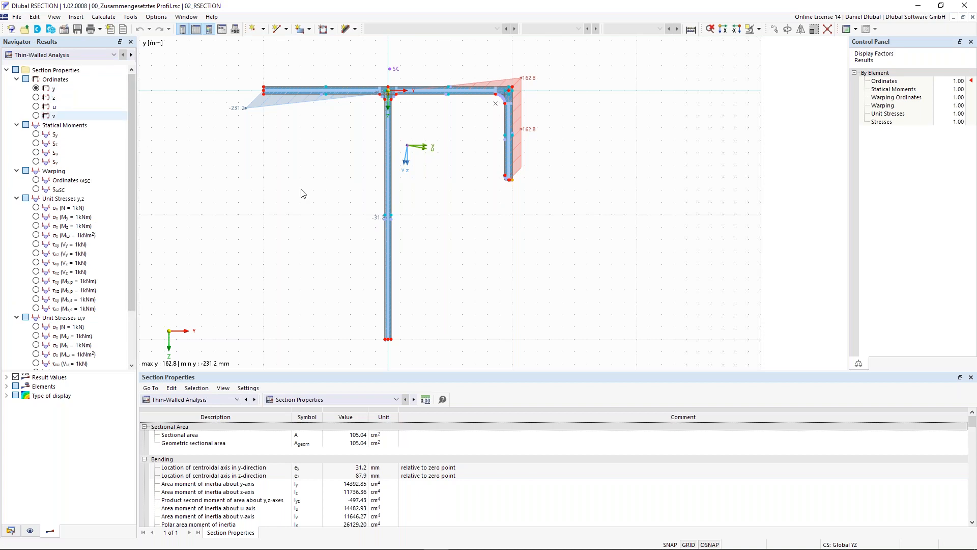
pyautogui.scroll(-2, 301, 192)
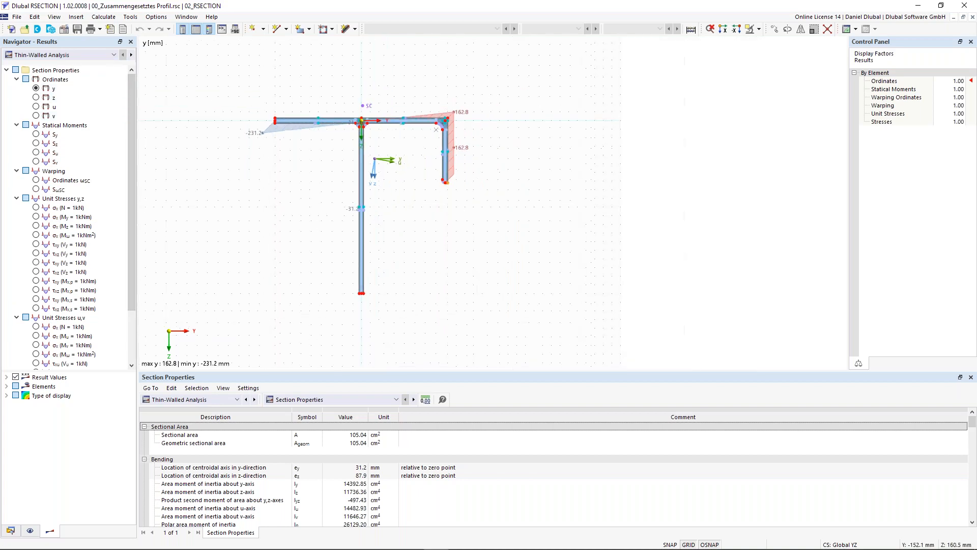
pyautogui.click(36, 135)
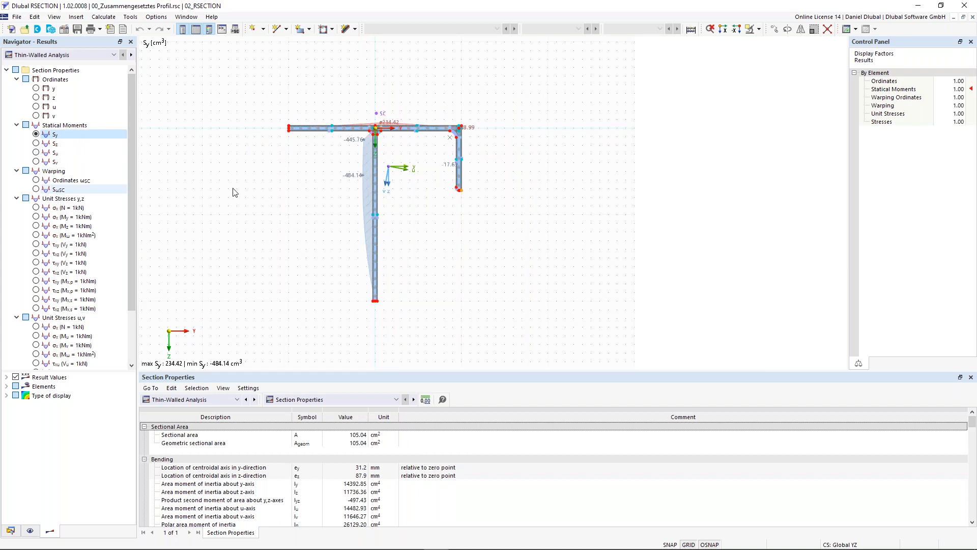
pyautogui.moveTo(361, 134); pyautogui.dragTo(378, 133, button='middle')
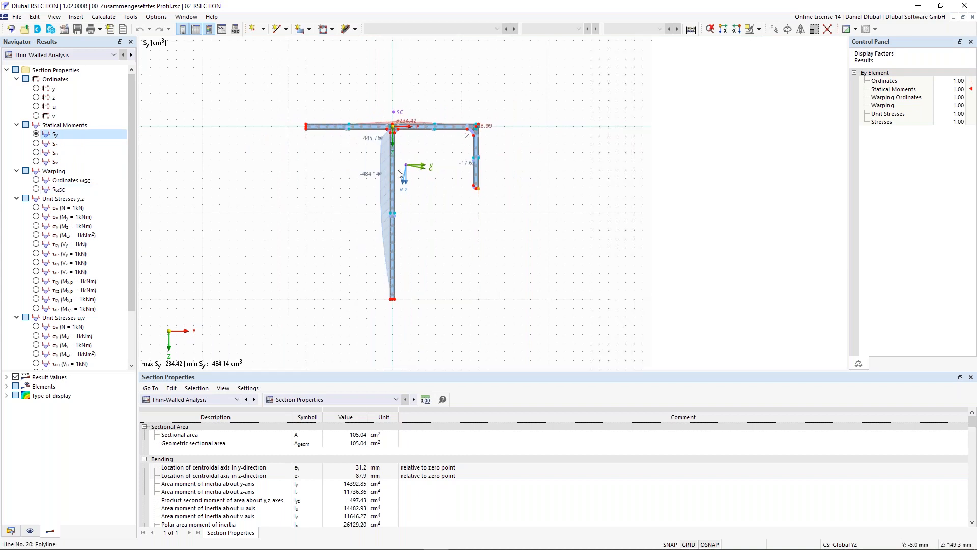
# Step: Try the isobands and isolines display types for the statical moment results and set the display type back to Off
pyautogui.click(7, 396)
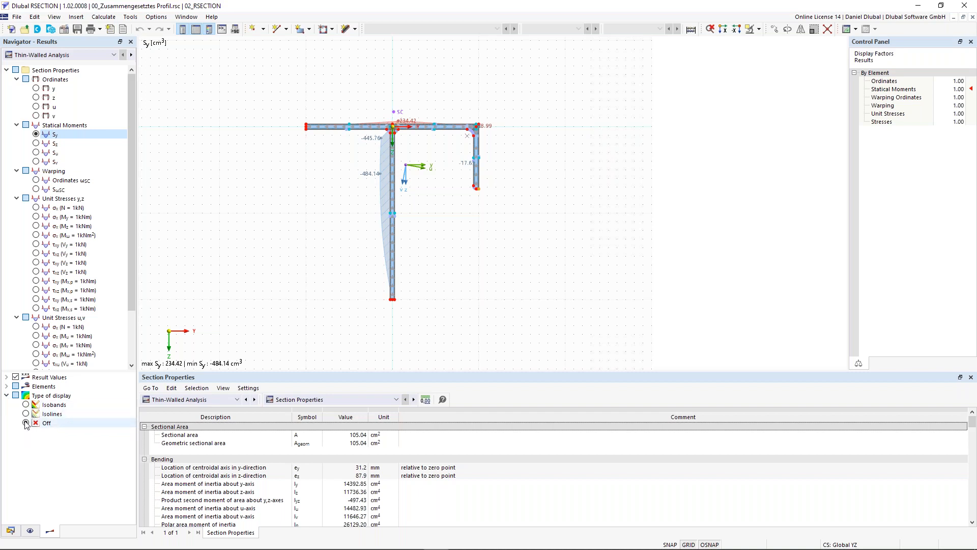
pyautogui.click(26, 405)
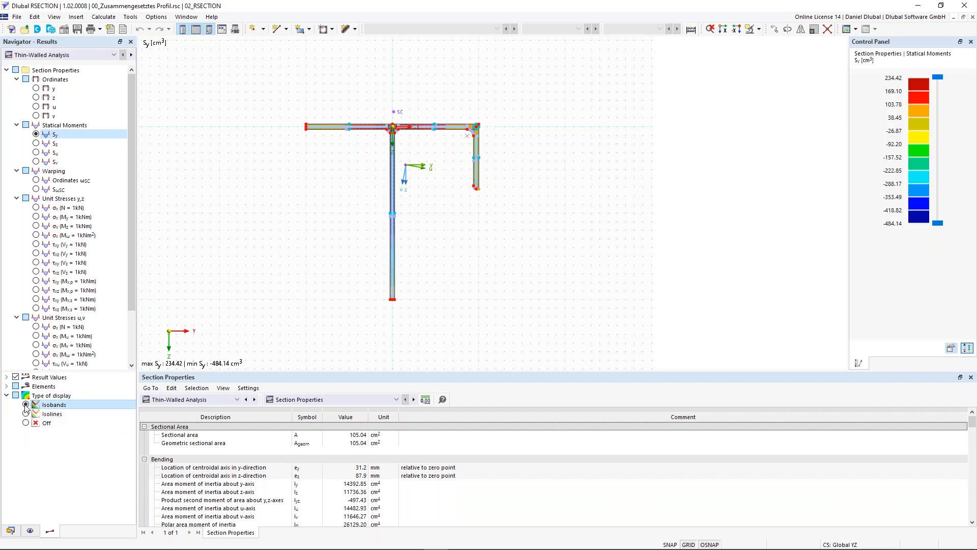
pyautogui.click(26, 414)
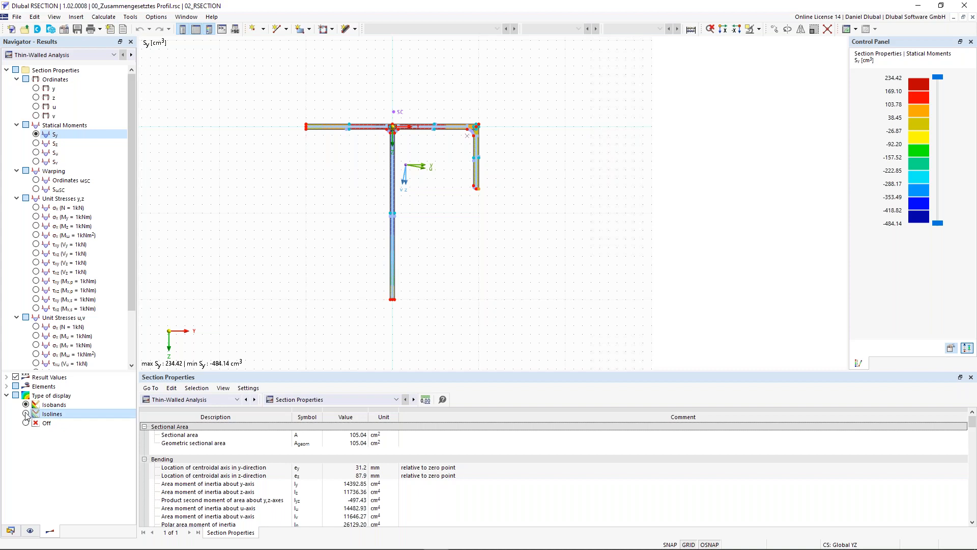
pyautogui.click(26, 423)
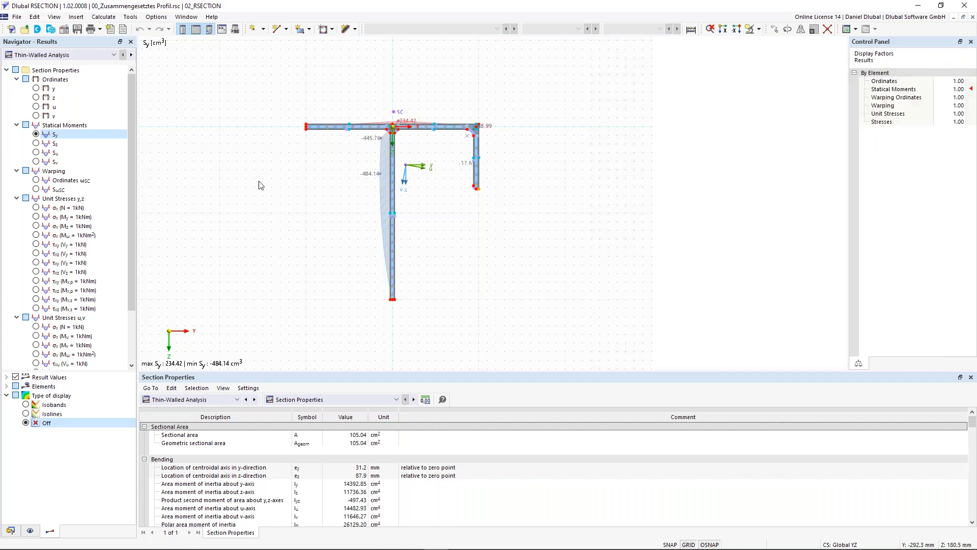
pyautogui.scroll(-1, 347, 206)
pyautogui.moveTo(347, 207); pyautogui.dragTo(354, 200, button='middle')
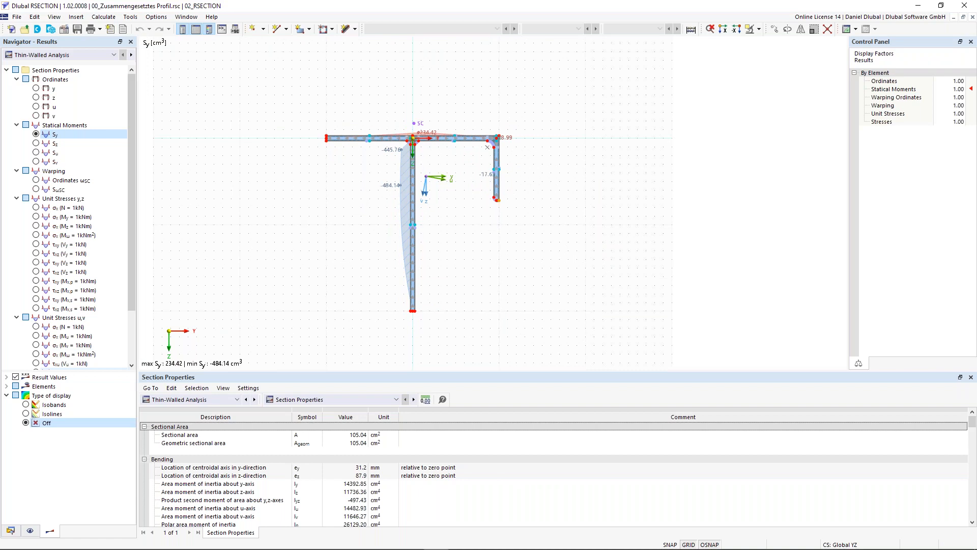
# Step: Enable tilting of the element result diagrams and compare the Without Diagram style with Two-Colored, keeping Two-Colored
pyautogui.click(6, 387)
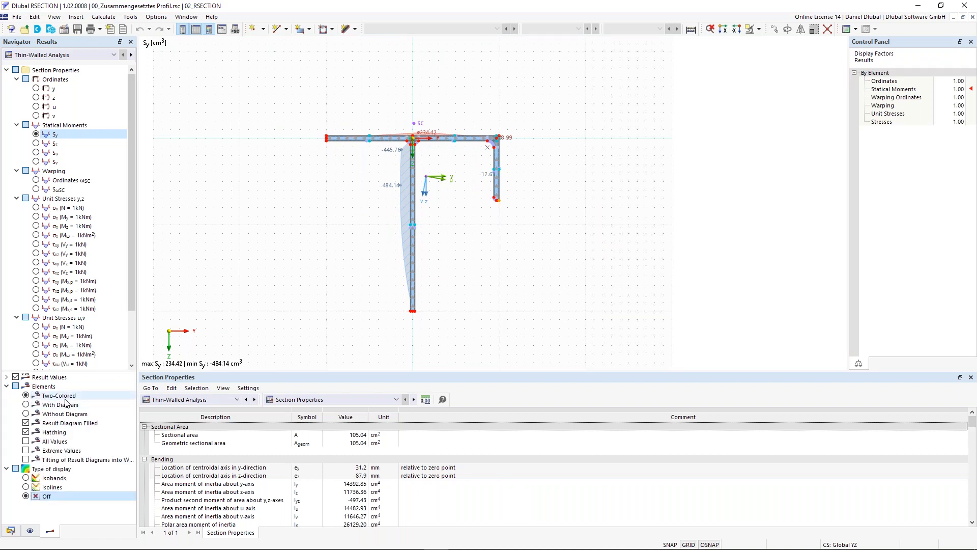
pyautogui.click(26, 460)
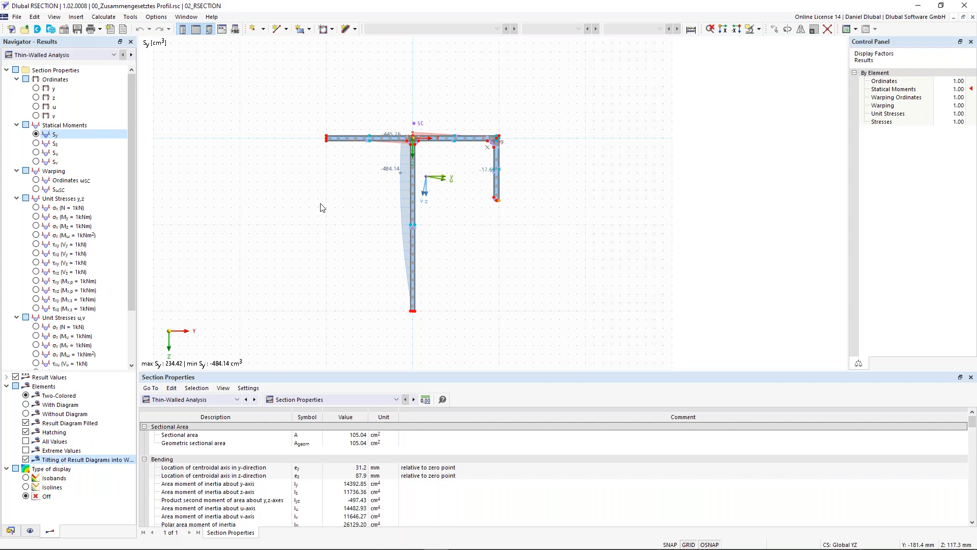
pyautogui.click(26, 414)
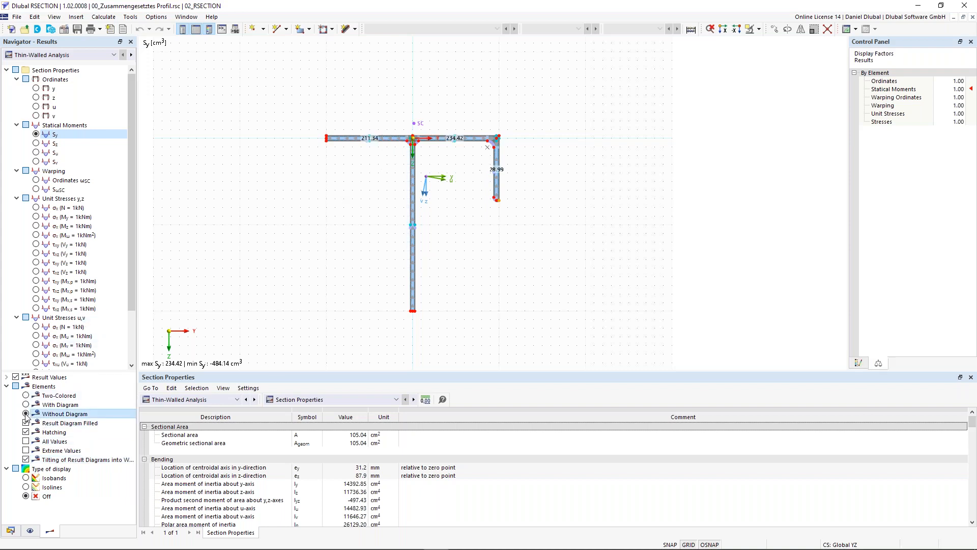
pyautogui.click(26, 395)
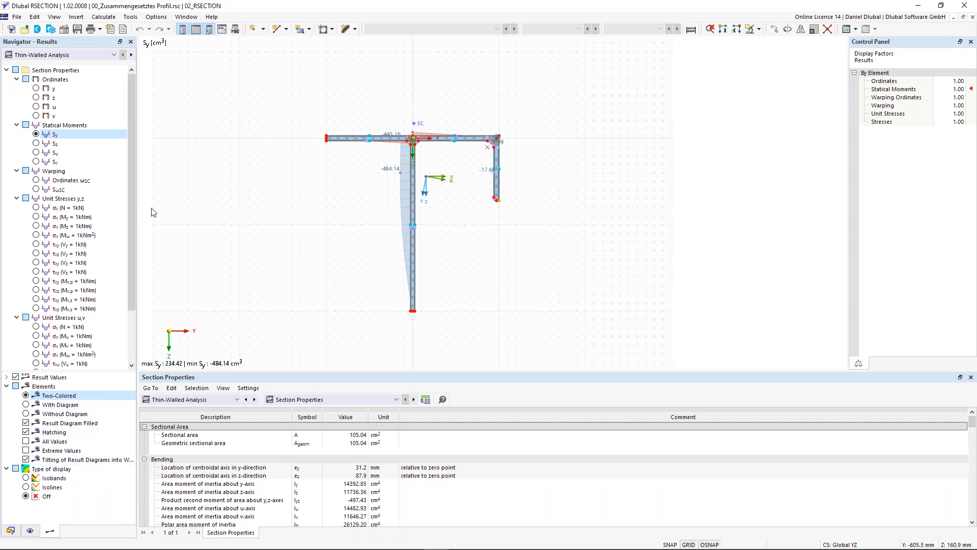
# Step: Display the unit stress σx (N = 1kN) on the section
pyautogui.click(35, 209)
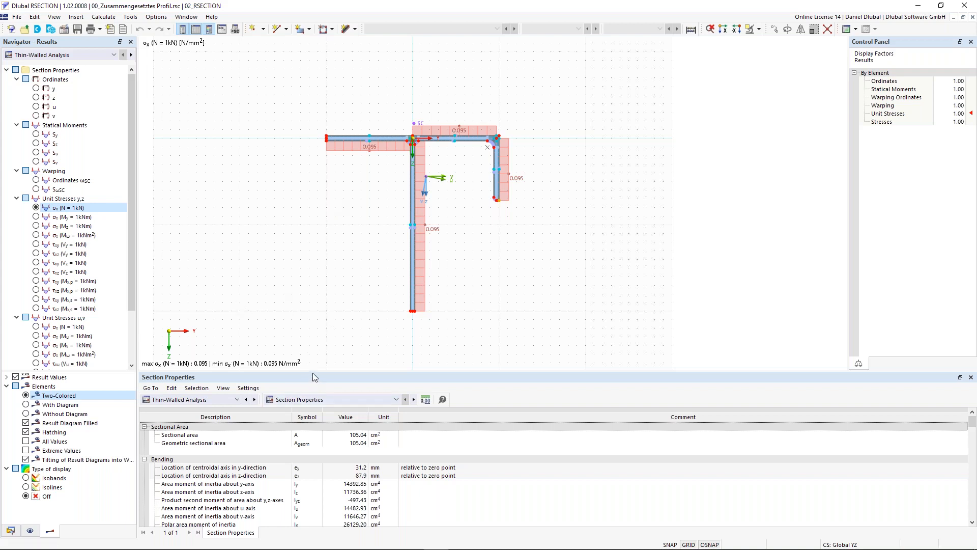
# Step: Switch the table to Basic Objects with its Materials list and return the navigator to the data tree
pyautogui.click(231, 400)
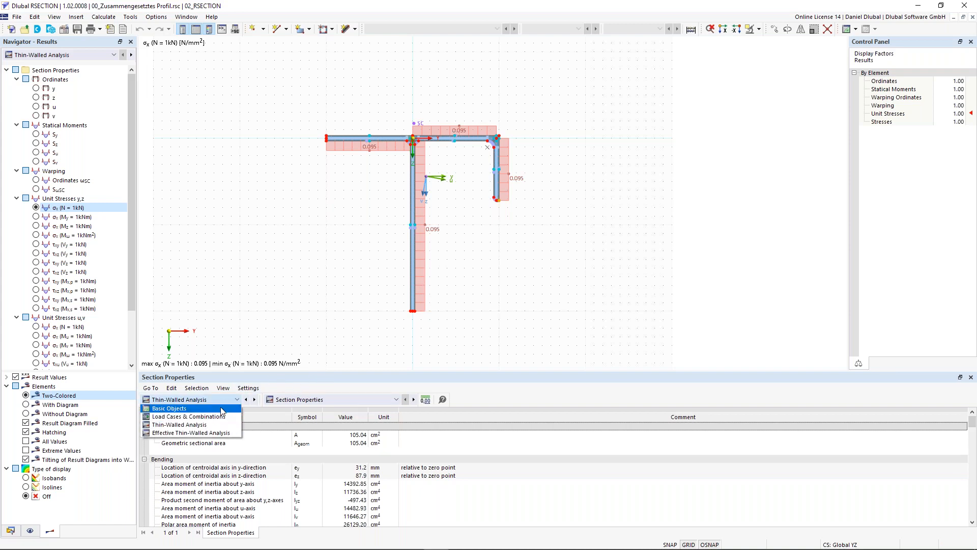
pyautogui.click(223, 408)
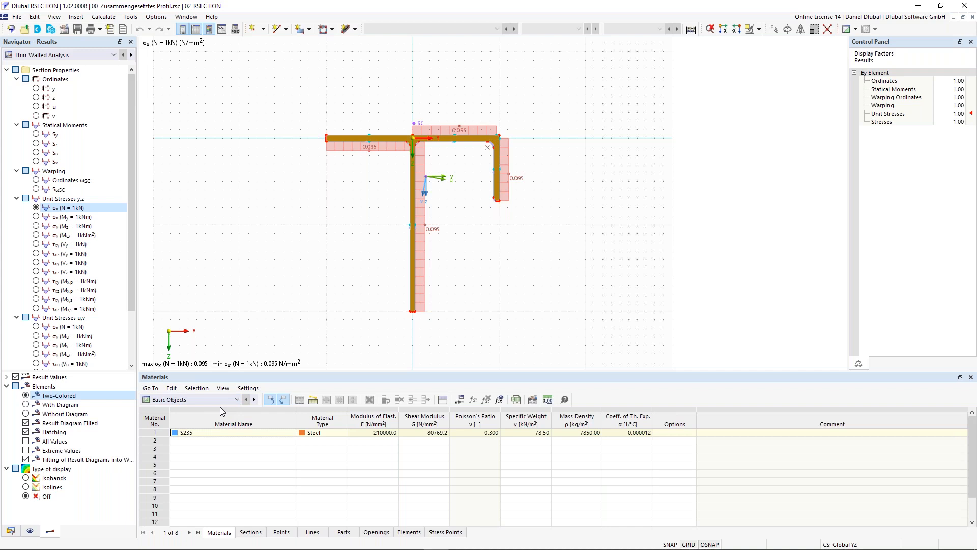
pyautogui.click(10, 531)
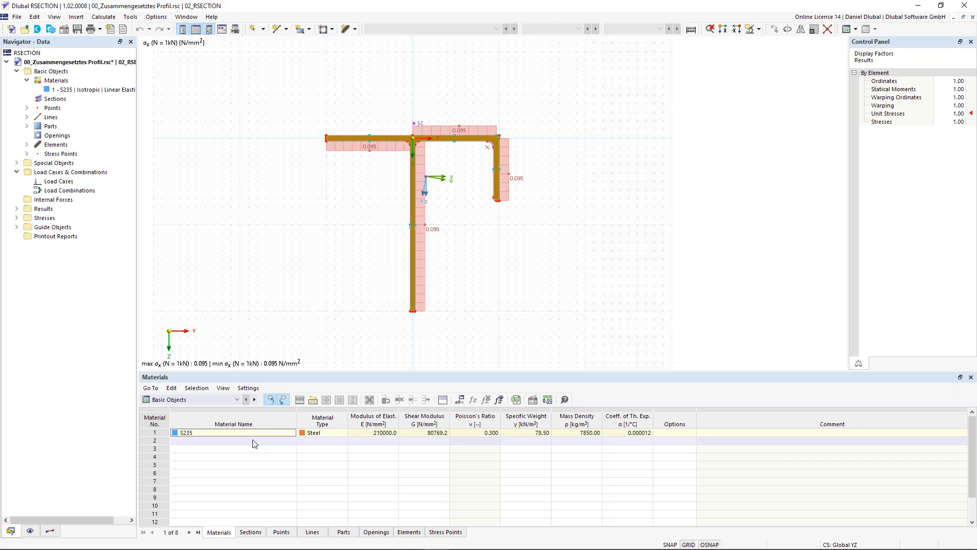
# Step: View the Load Cases & Combinations table, and switch to the Section Properties table of the Thin-Walled Analysis
pyautogui.click(236, 400)
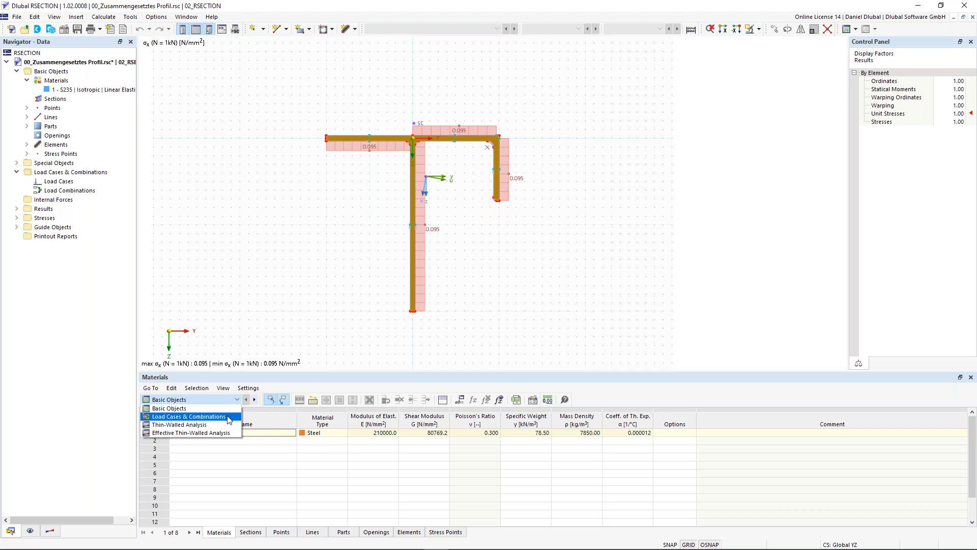
pyautogui.click(229, 417)
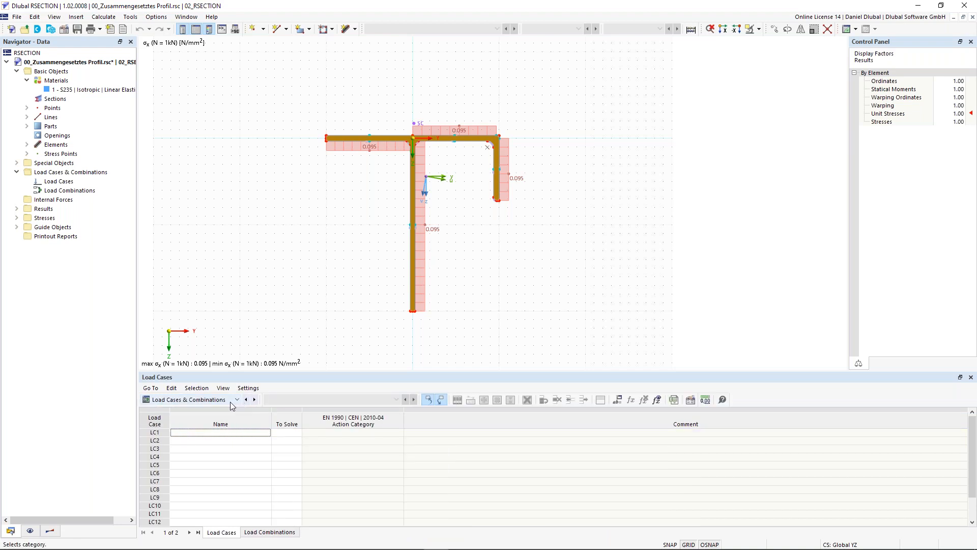
pyautogui.click(230, 401)
pyautogui.click(244, 425)
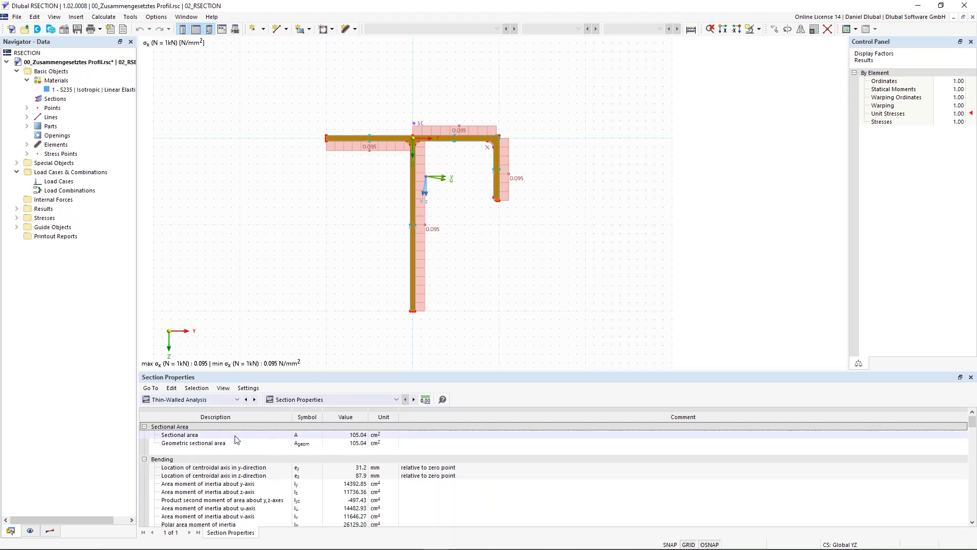
# Step: Examine the thin-walled section properties from the sectional area through the bending values to the elastic section moduli
pyautogui.click(354, 435)
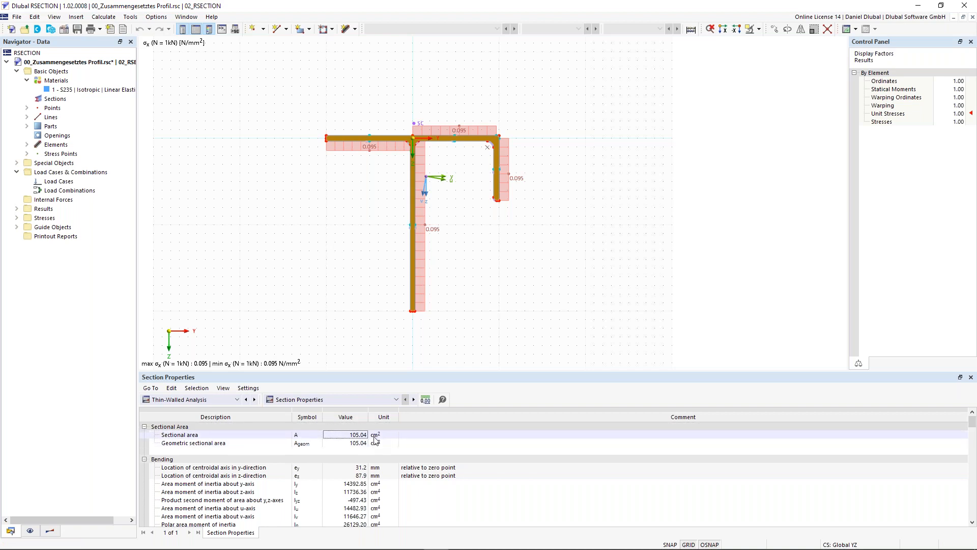
pyautogui.scroll(-1, 250, 467)
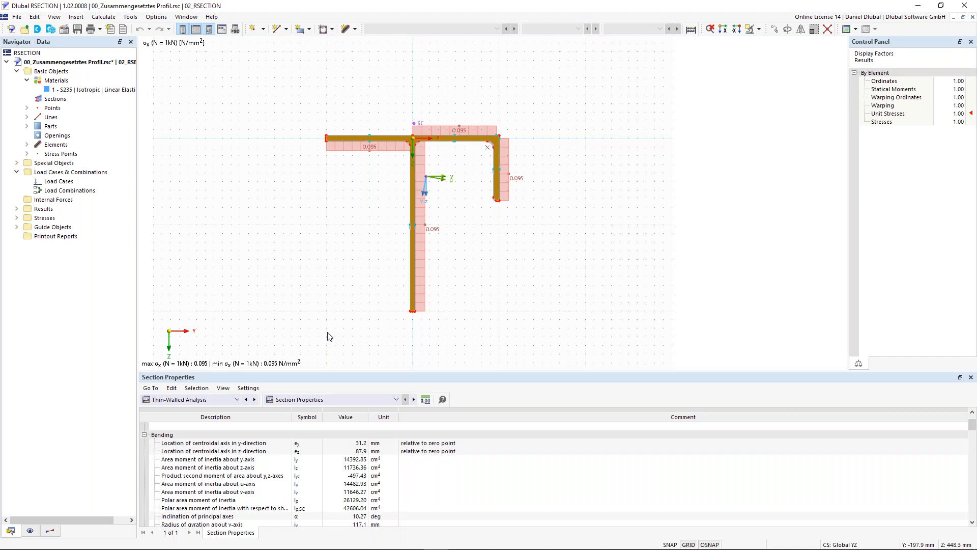
pyautogui.scroll(-1, 329, 337)
pyautogui.scroll(-8, 329, 449)
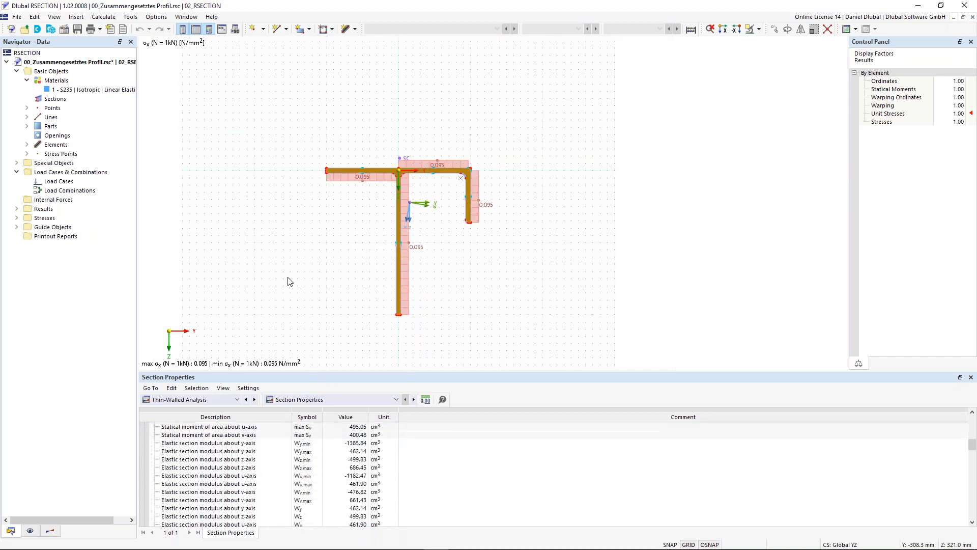
pyautogui.scroll(-1, 286, 269)
pyautogui.moveTo(285, 269); pyautogui.dragTo(313, 268, button='middle')
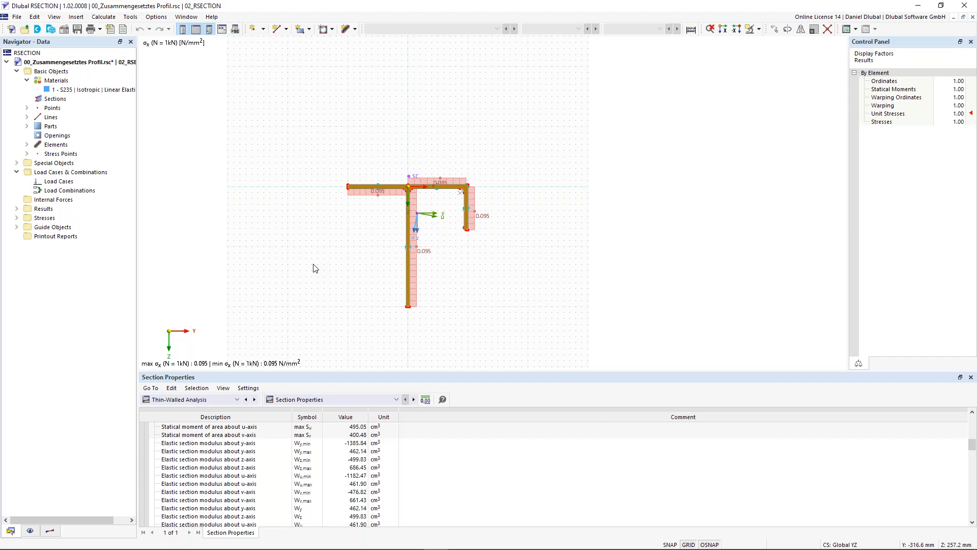
pyautogui.moveTo(319, 244); pyautogui.dragTo(346, 236, button='middle')
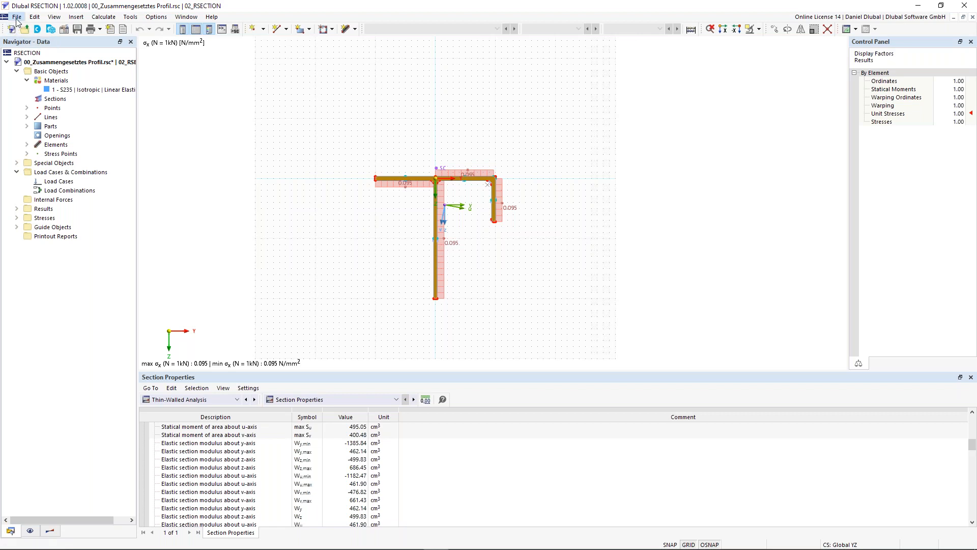
# Step: Create a new model named Thin-Walled I-Profile in the Beispiele series
pyautogui.click(16, 18)
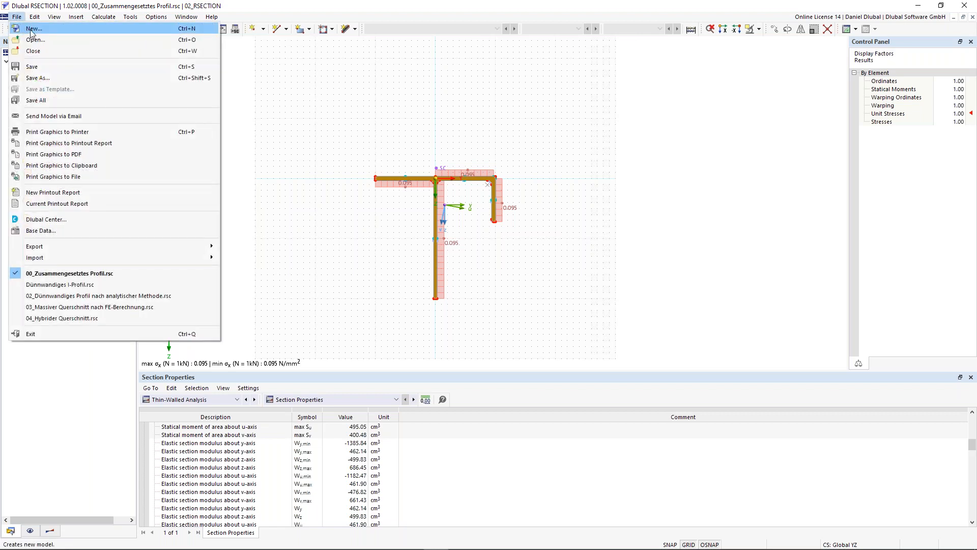
pyautogui.click(31, 29)
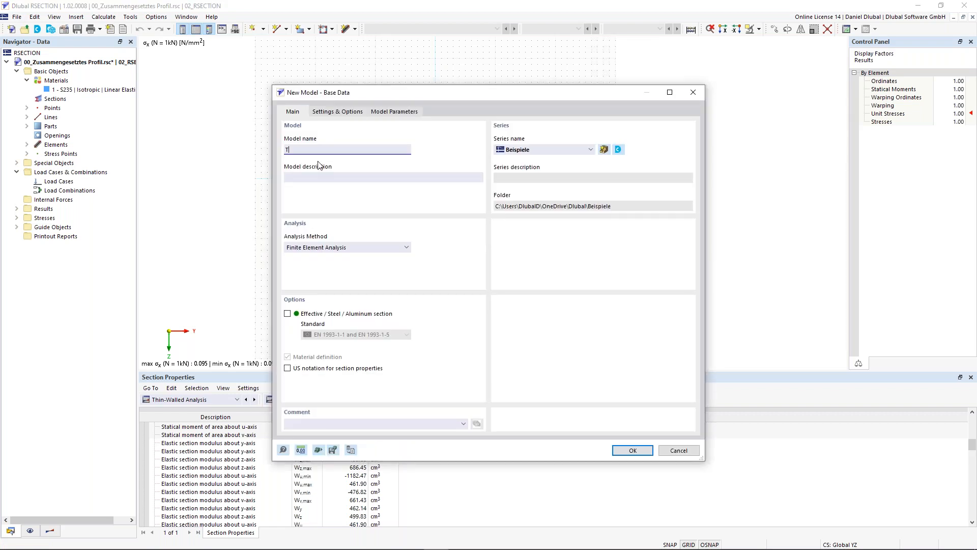
pyautogui.write('Thin-Walled I-Profile')
pyautogui.click(548, 152)
pyautogui.click(543, 154)
pyautogui.click(531, 153)
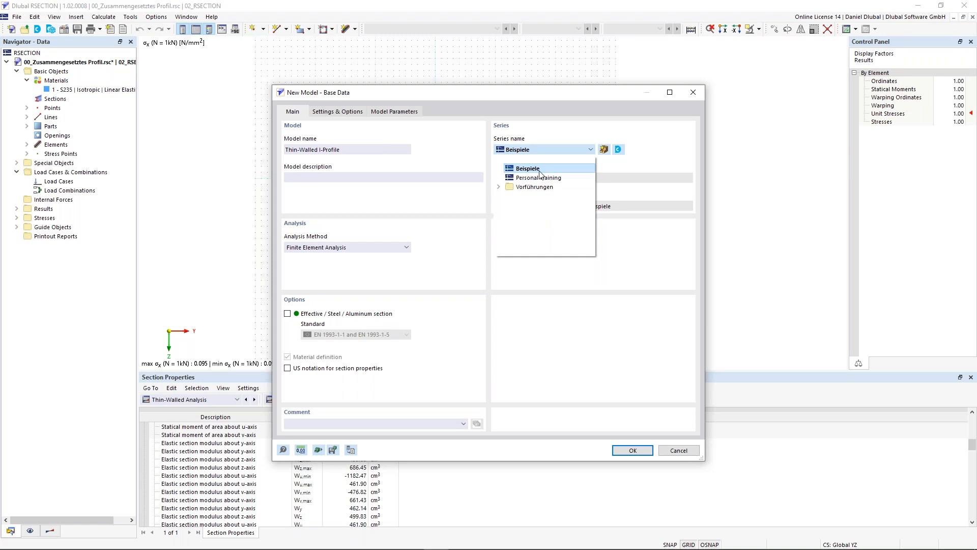
pyautogui.click(536, 148)
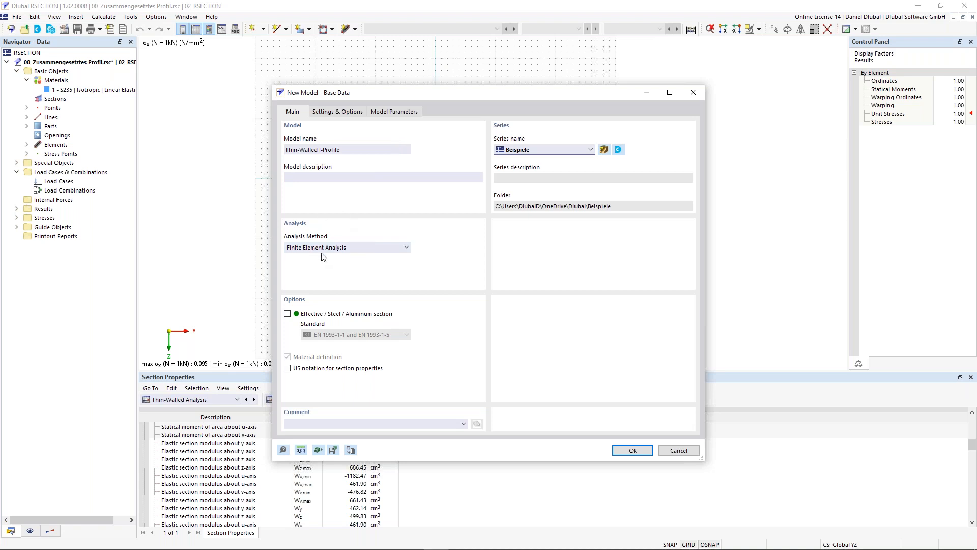
# Step: Set the new model's analysis method to Thin-Walled Analysis and finish creating the model
pyautogui.click(340, 248)
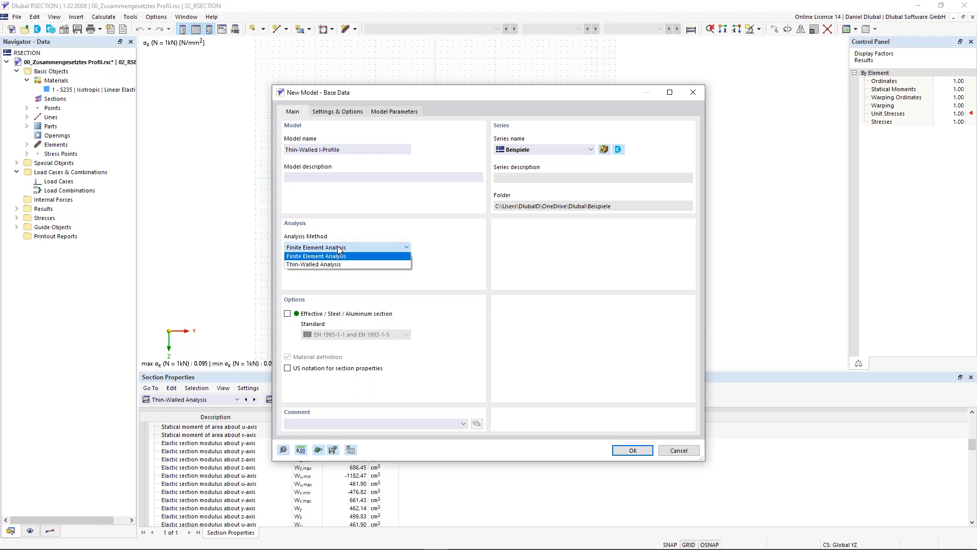
pyautogui.click(313, 265)
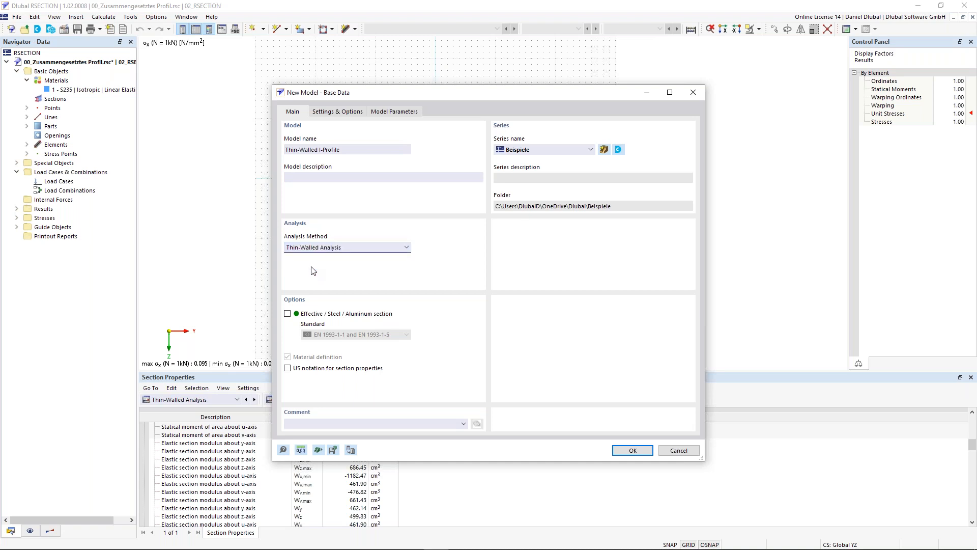
pyautogui.click(334, 248)
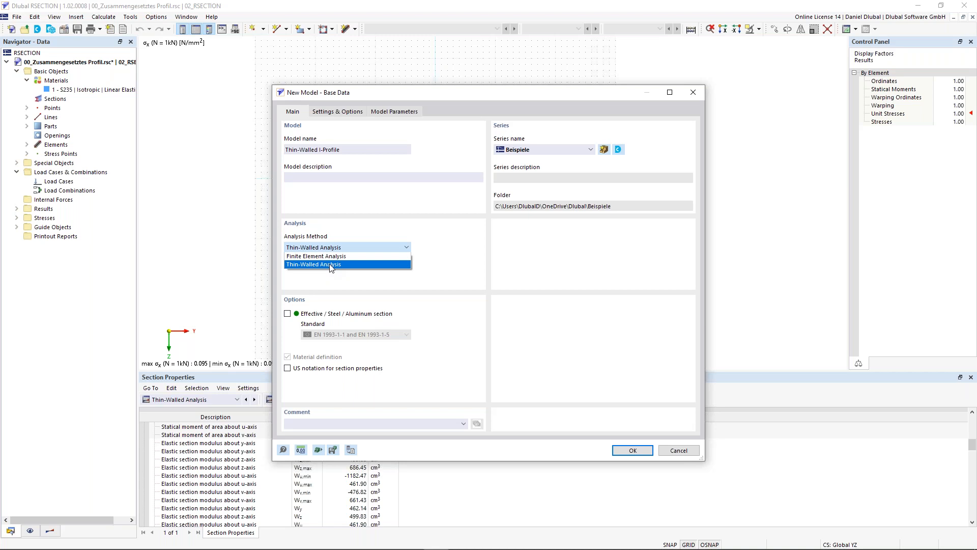
pyautogui.click(331, 265)
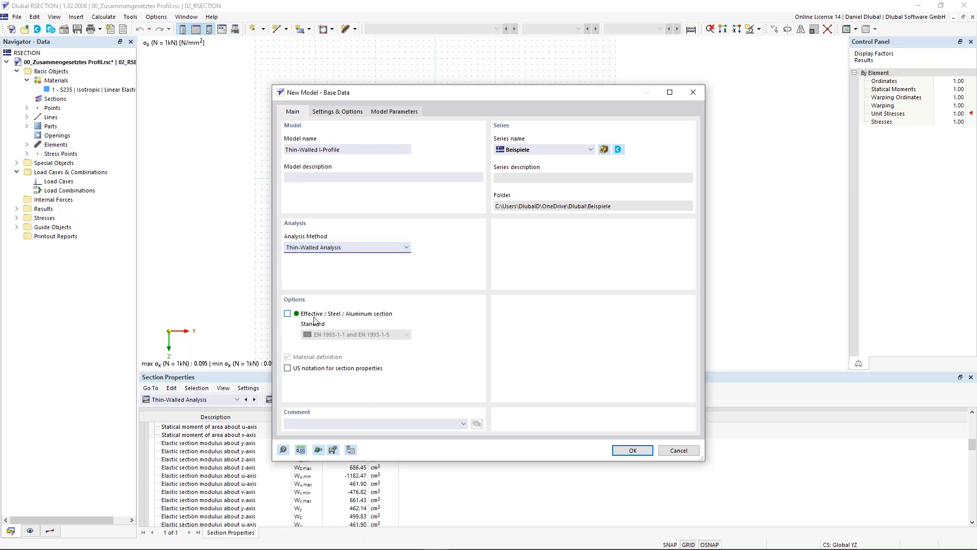
pyautogui.moveTo(385, 92); pyautogui.dragTo(360, 48)
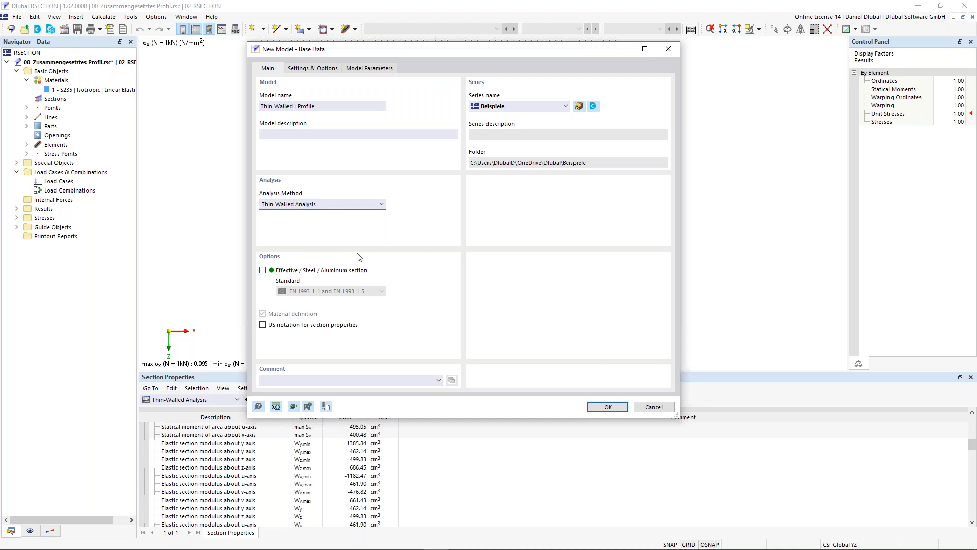
pyautogui.moveTo(435, 56); pyautogui.dragTo(435, 76)
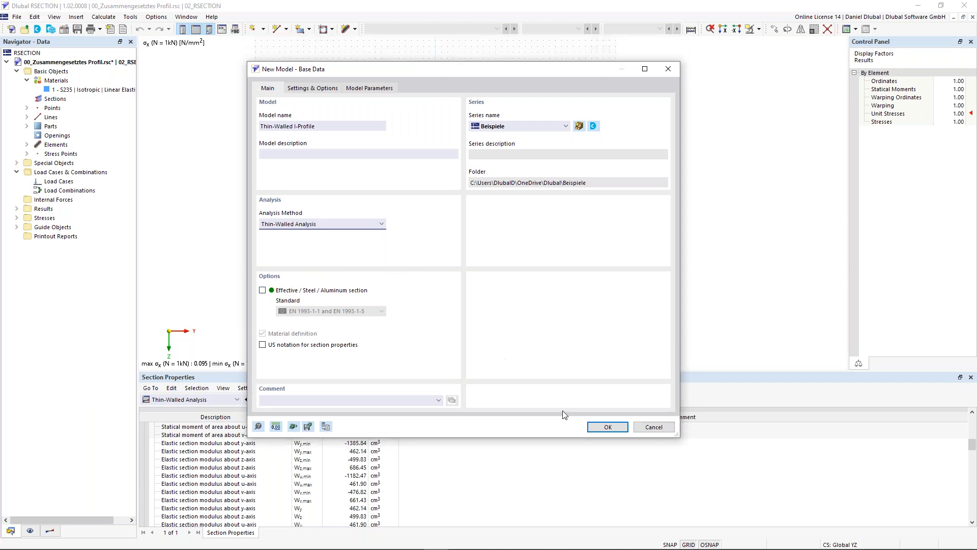
pyautogui.click(609, 428)
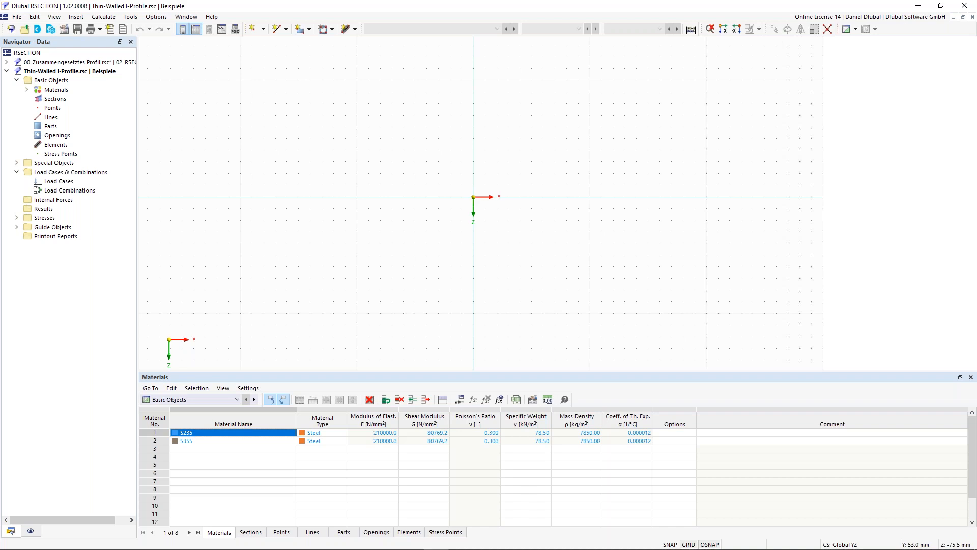
# Step: Start a new single-line element and check the materials available for it
pyautogui.click(346, 32)
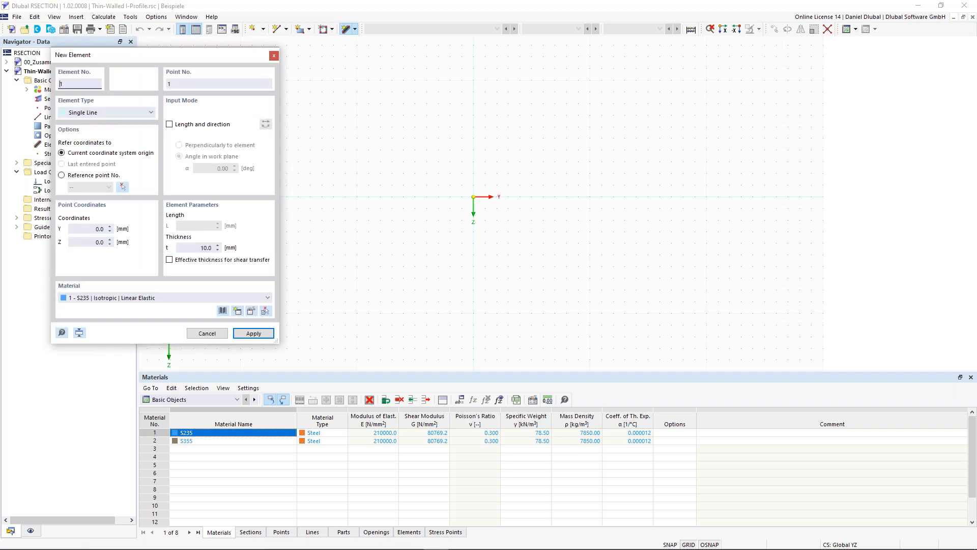
pyautogui.click(146, 297)
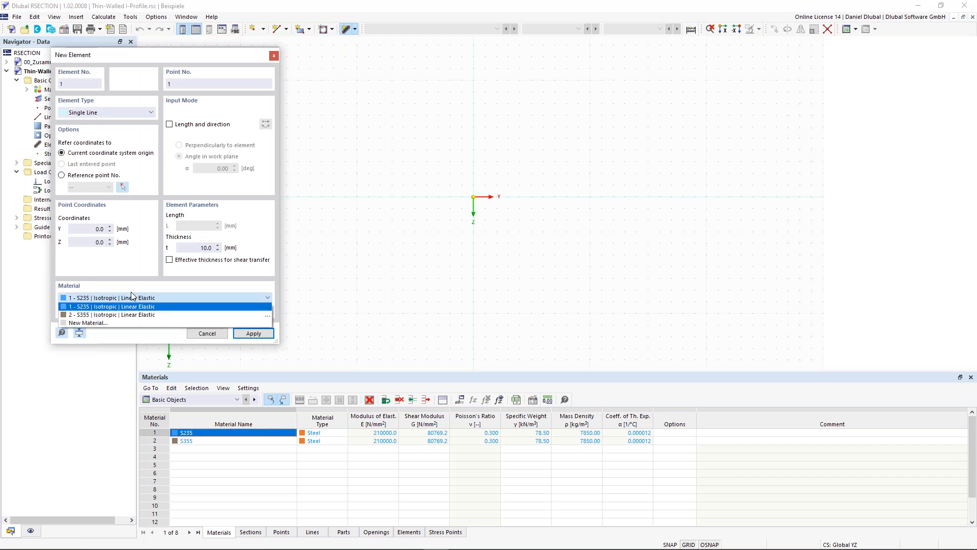
pyautogui.click(119, 300)
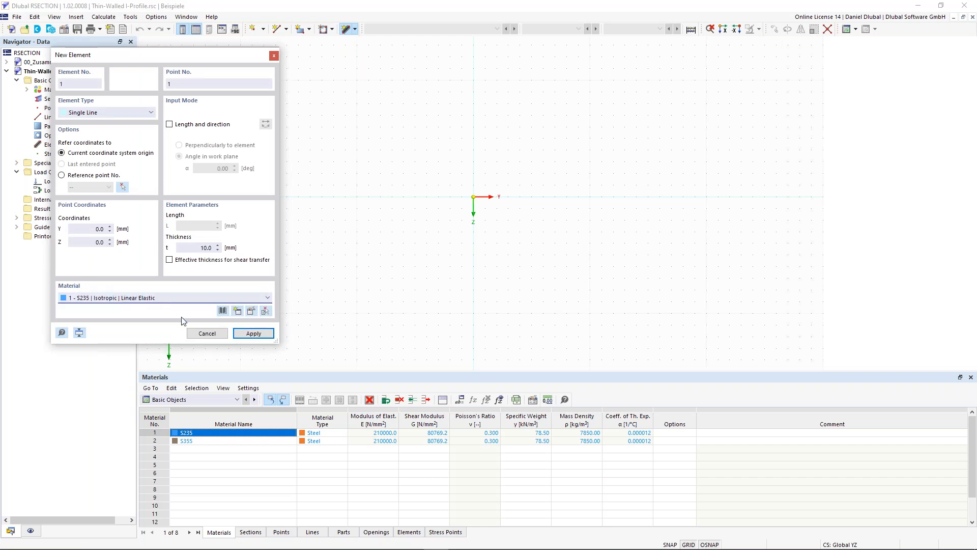
# Step: Search the material library for S355, view the EN 1993-1-1:2005-05 series grades, and leave without adding a material
pyautogui.click(238, 312)
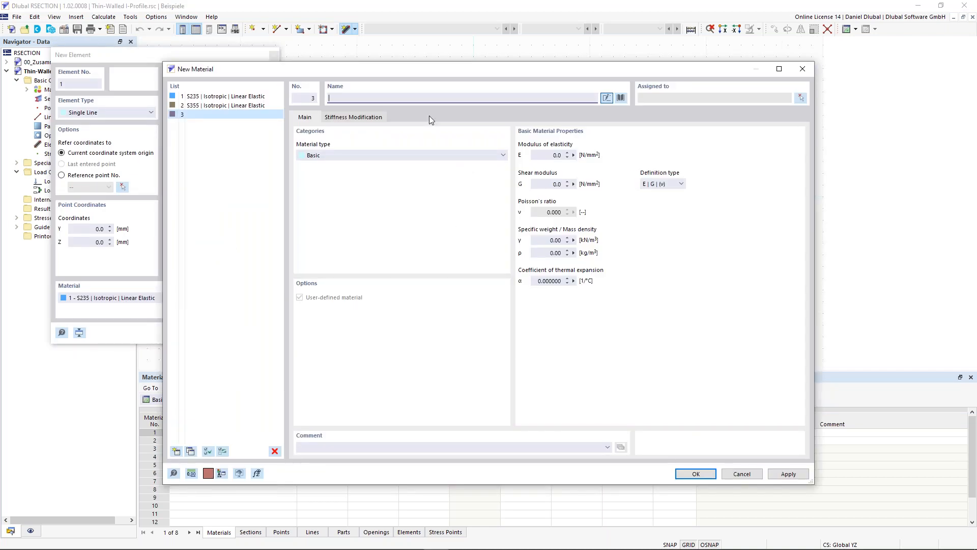
pyautogui.click(624, 98)
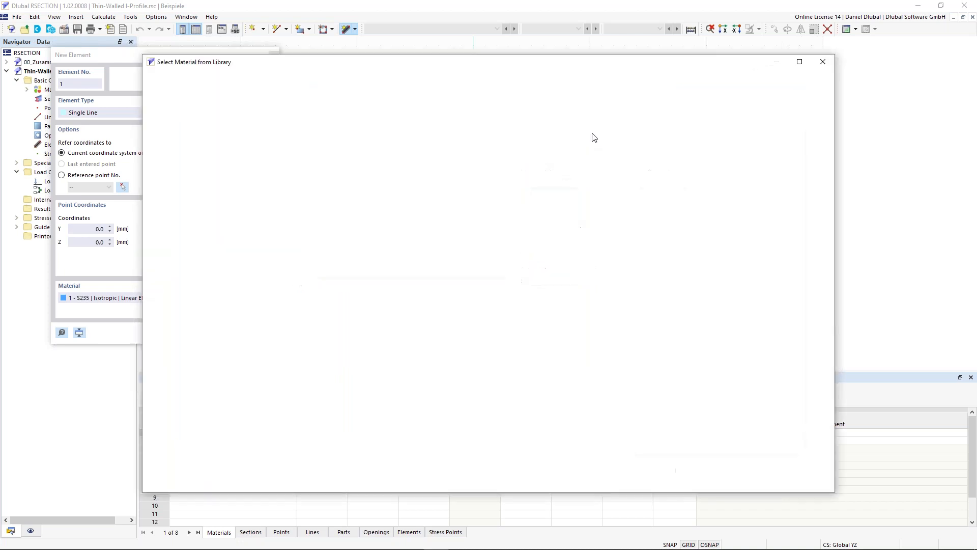
pyautogui.click(299, 458)
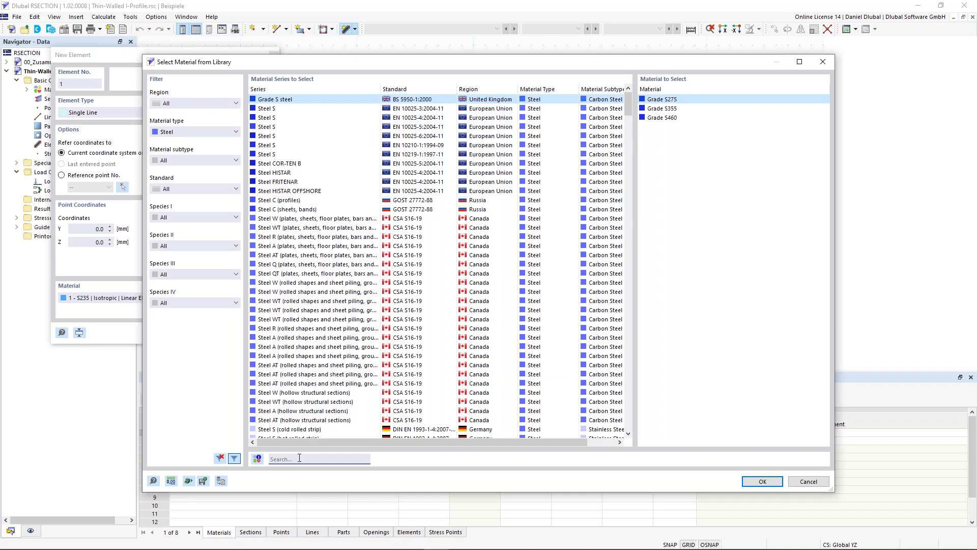
pyautogui.write('S3')
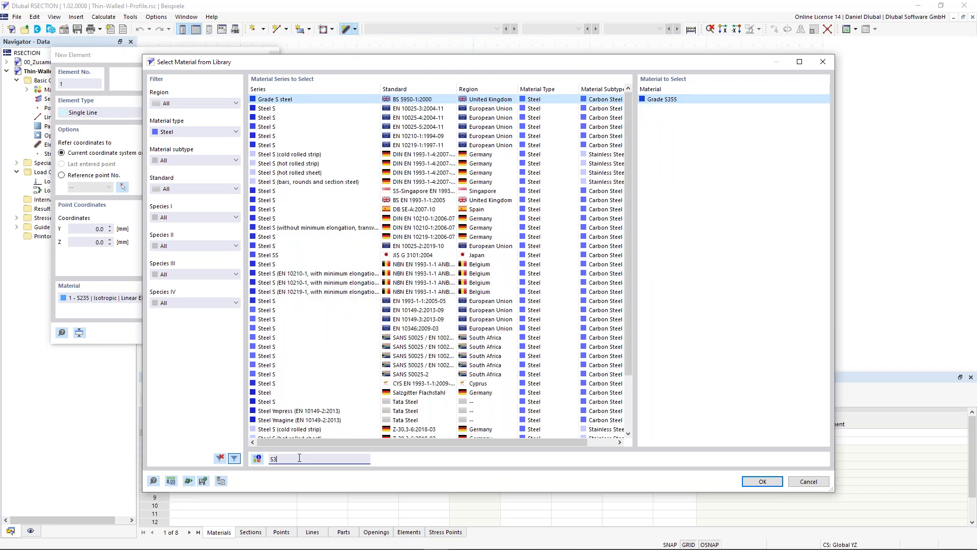
pyautogui.write('55')
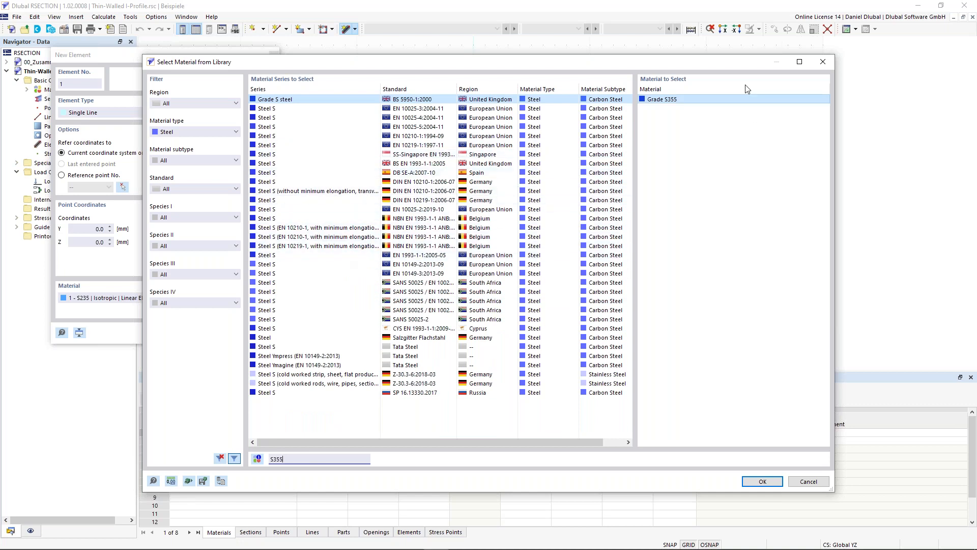
pyautogui.click(344, 257)
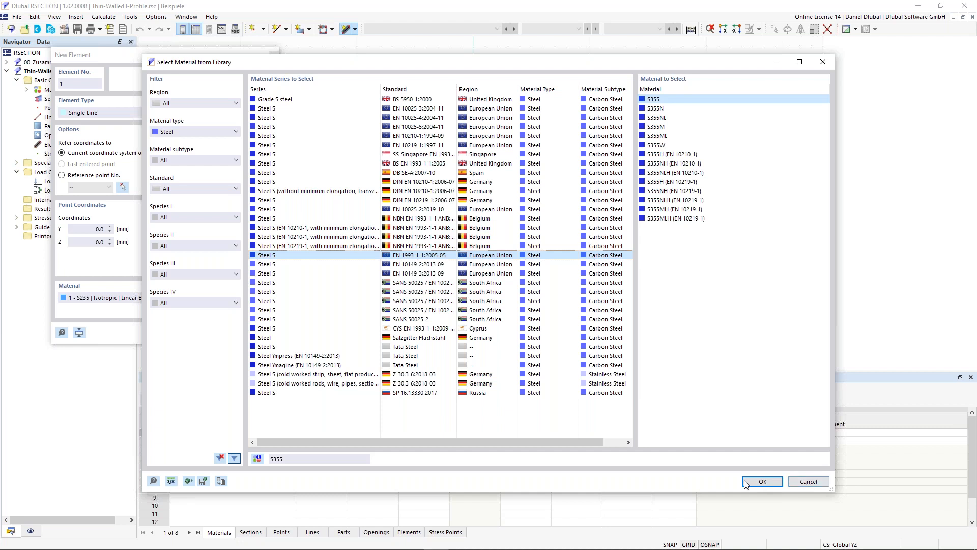
pyautogui.click(801, 483)
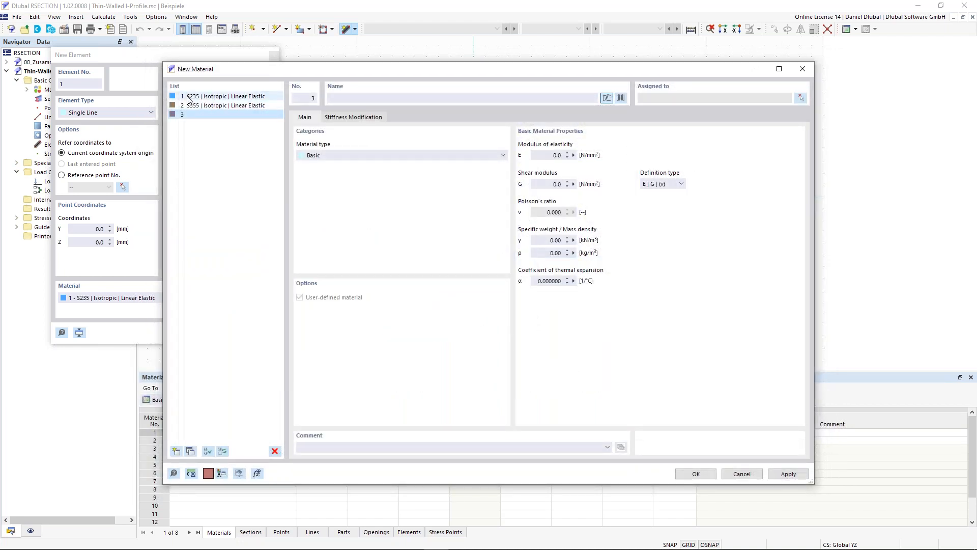
pyautogui.click(742, 474)
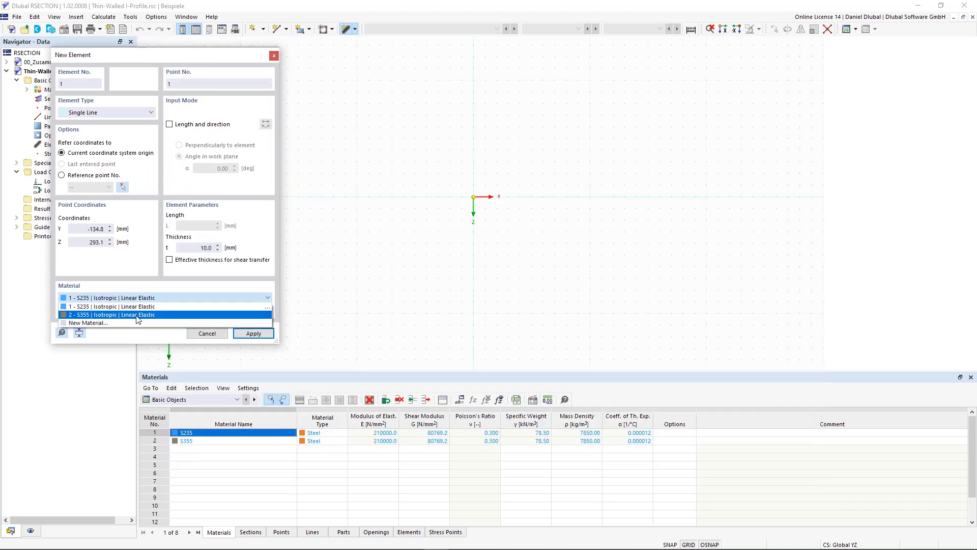
# Step: Place the horizontal bottom flange element from the origin in S355, 150 mm long and 10.7 mm thick, using length and direction
pyautogui.click(141, 311)
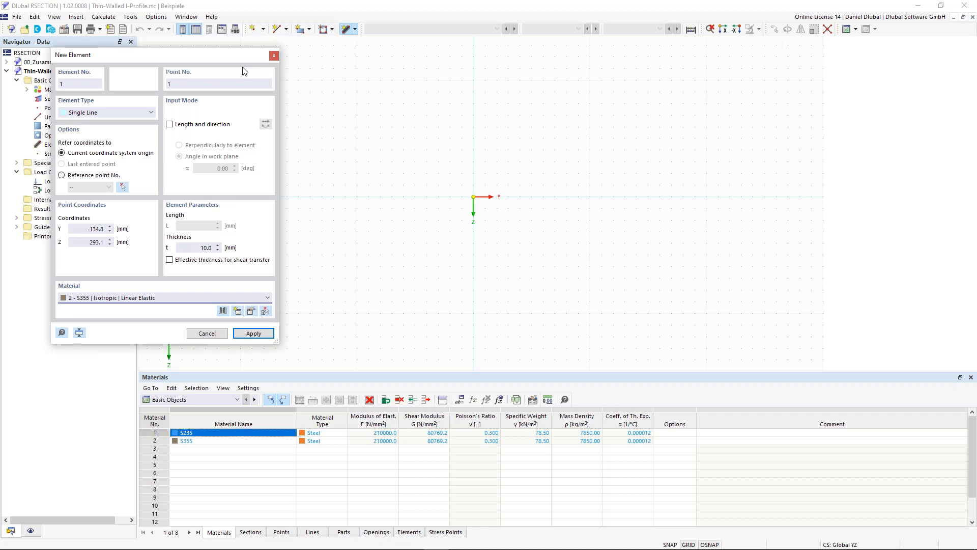
pyautogui.click(212, 127)
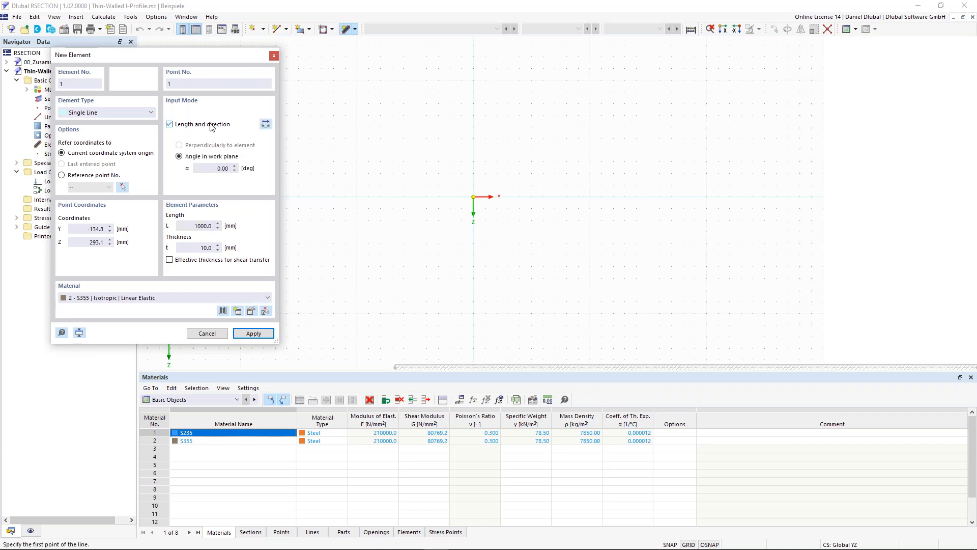
pyautogui.click(218, 225)
pyautogui.write('150')
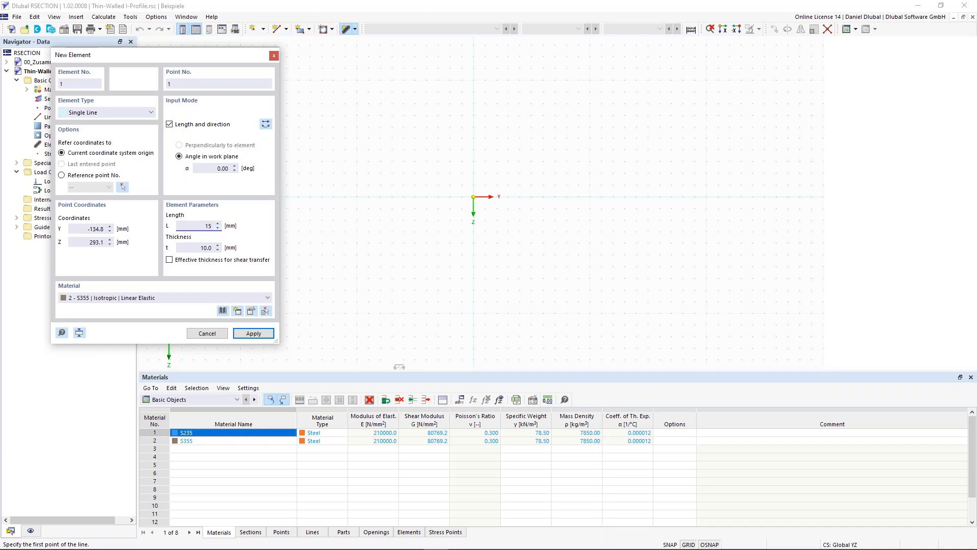
pyautogui.click(202, 249)
pyautogui.write('10,7')
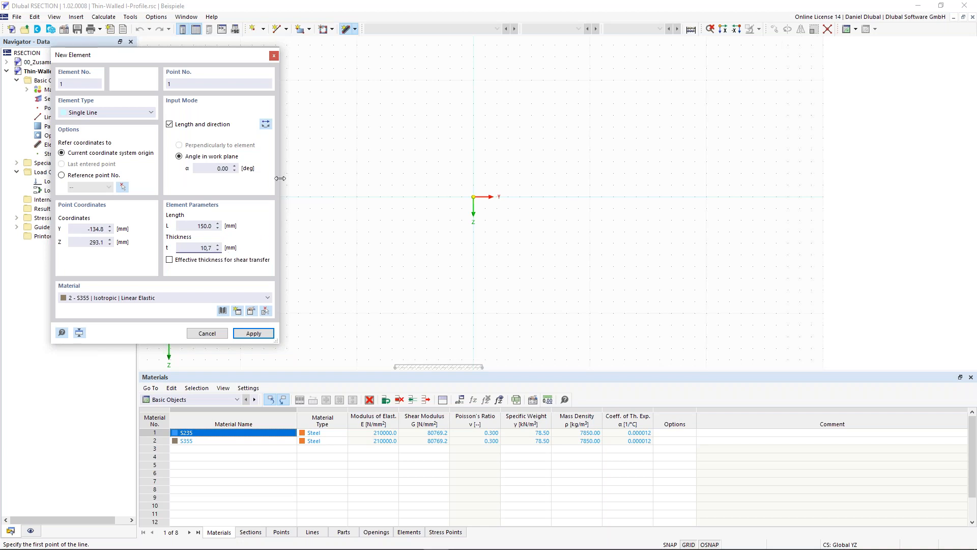
pyautogui.scroll(3, 488, 168)
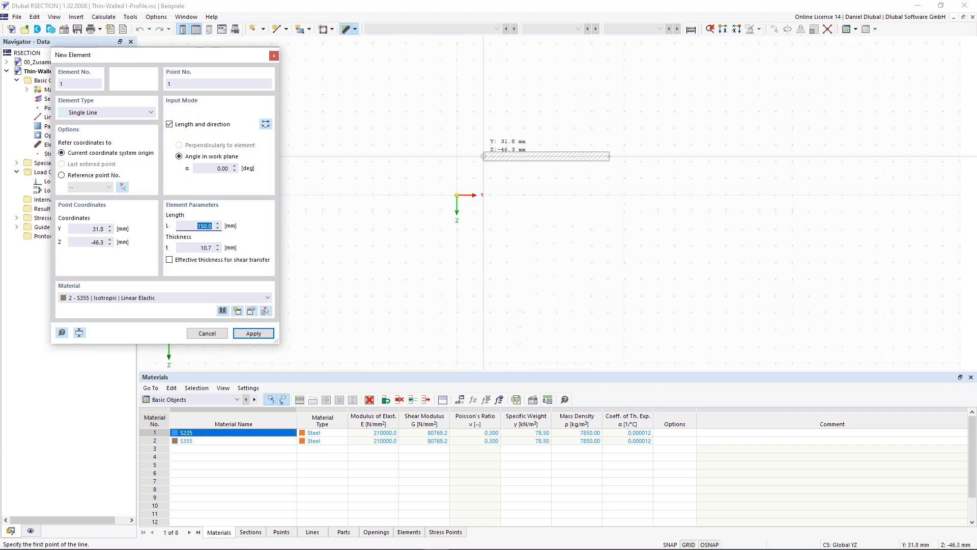
pyautogui.scroll(4, 473, 197)
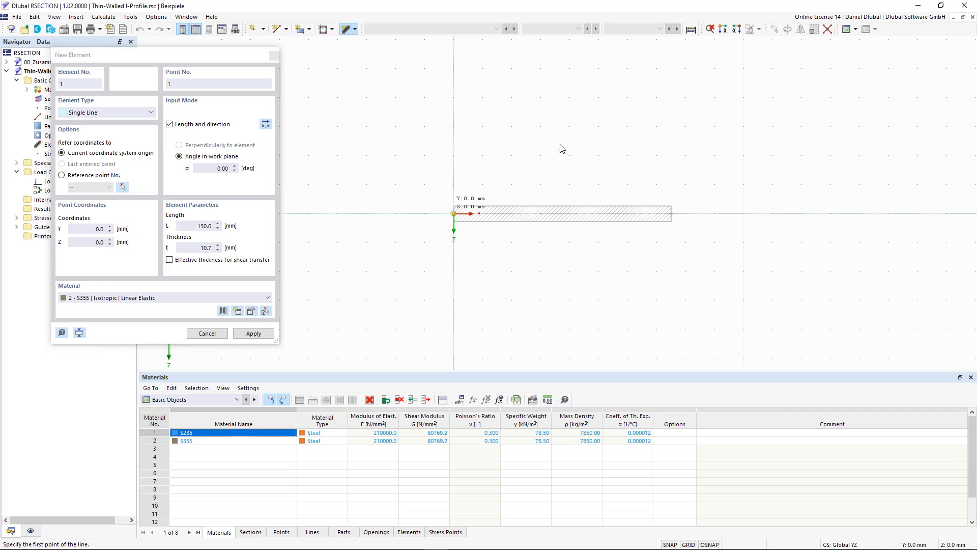
pyautogui.press('Return')
# Step: Add the vertical web element at the middle of the bottom flange, 289.3 mm long and 7.1 mm thick, at 90°
pyautogui.scroll(-2, 563, 141)
pyautogui.scroll(-2, 563, 141)
pyautogui.moveTo(576, 118); pyautogui.dragTo(476, 203, button='middle')
pyautogui.scroll(1, 481, 218)
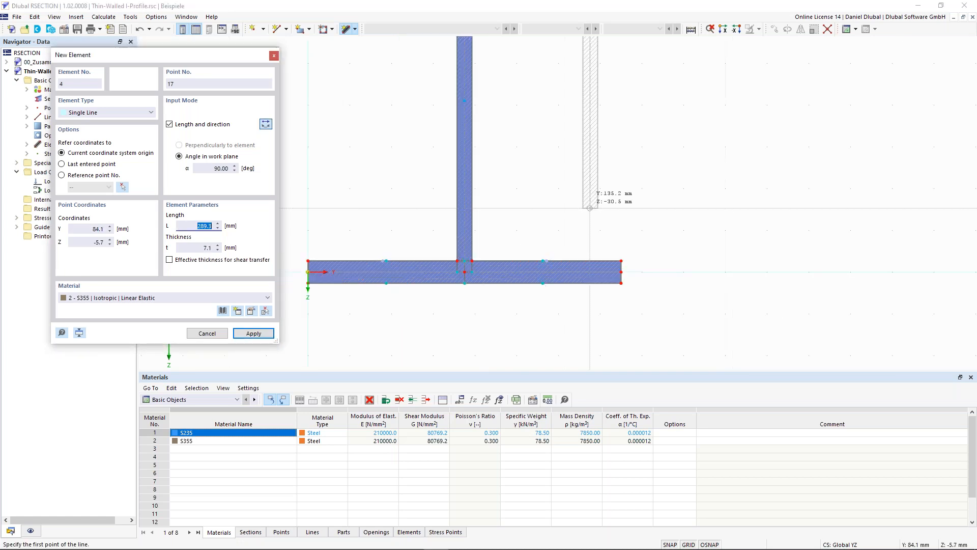
# Step: Add both halves of the top flange from the web's upper end, each 75 mm long and 10.7 mm thick at 0°
pyautogui.scroll(-3, 588, 140)
pyautogui.moveTo(588, 140); pyautogui.dragTo(550, 234, button='middle')
pyautogui.scroll(2, 575, 154)
pyautogui.scroll(2, 542, 145)
pyautogui.scroll(2, 448, 147)
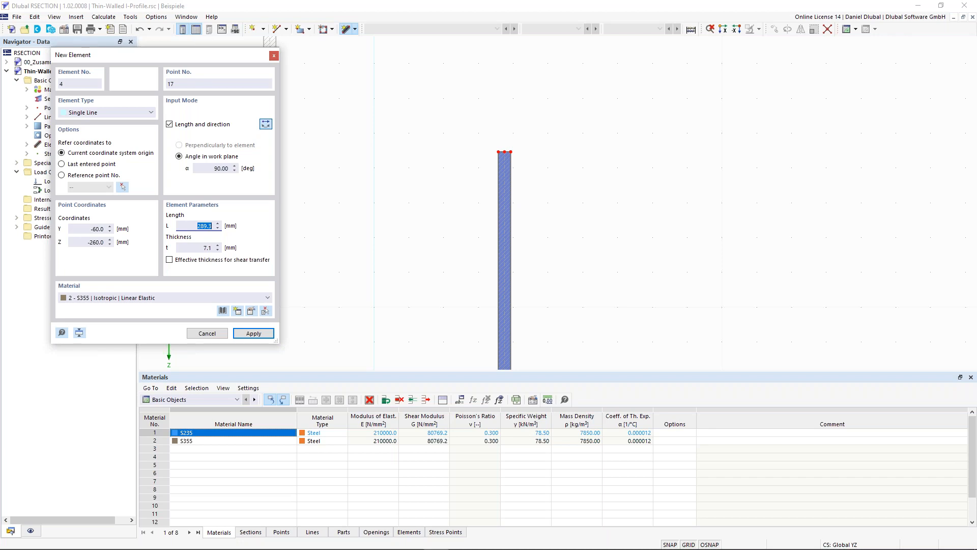
pyautogui.write('75')
pyautogui.press('Tab')
pyautogui.write('10.7')
pyautogui.press('Tab')
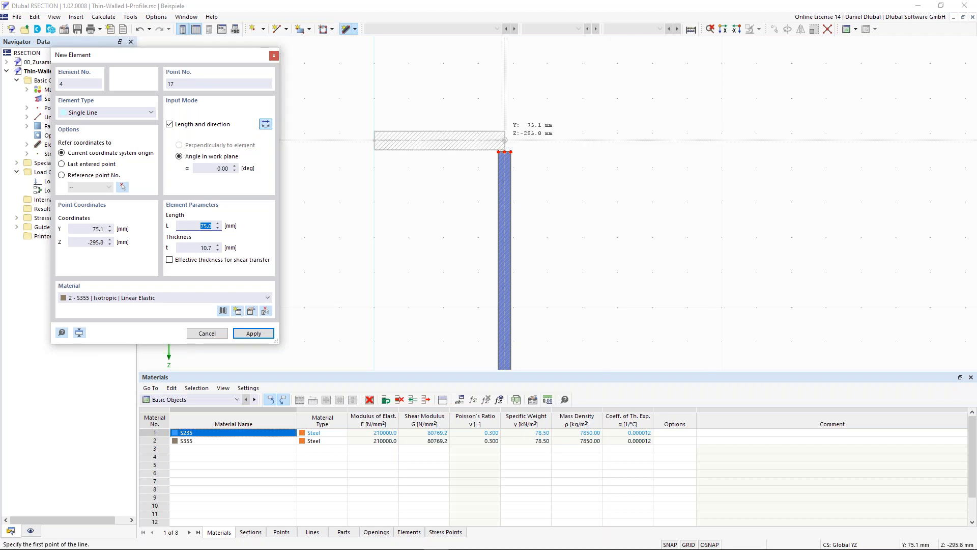
pyautogui.click(512, 154)
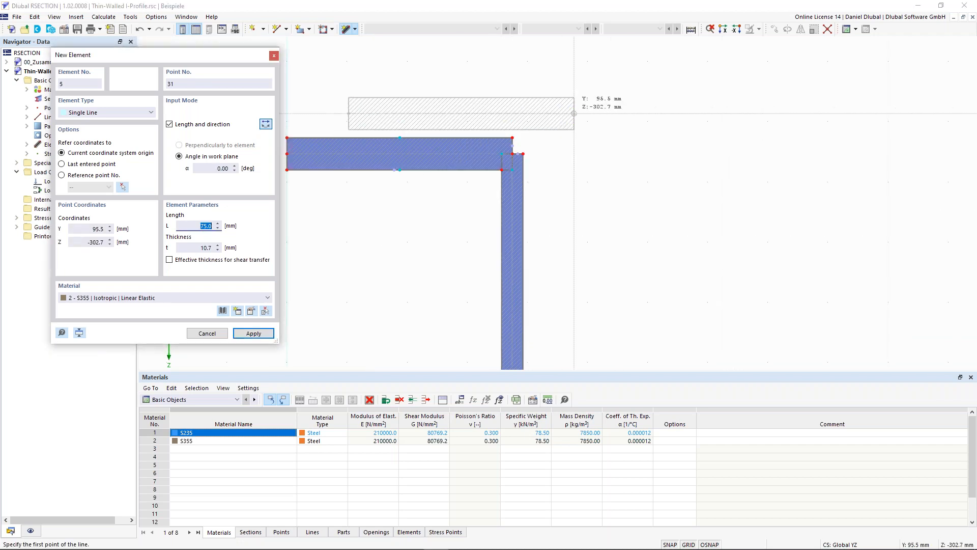
pyautogui.click(265, 125)
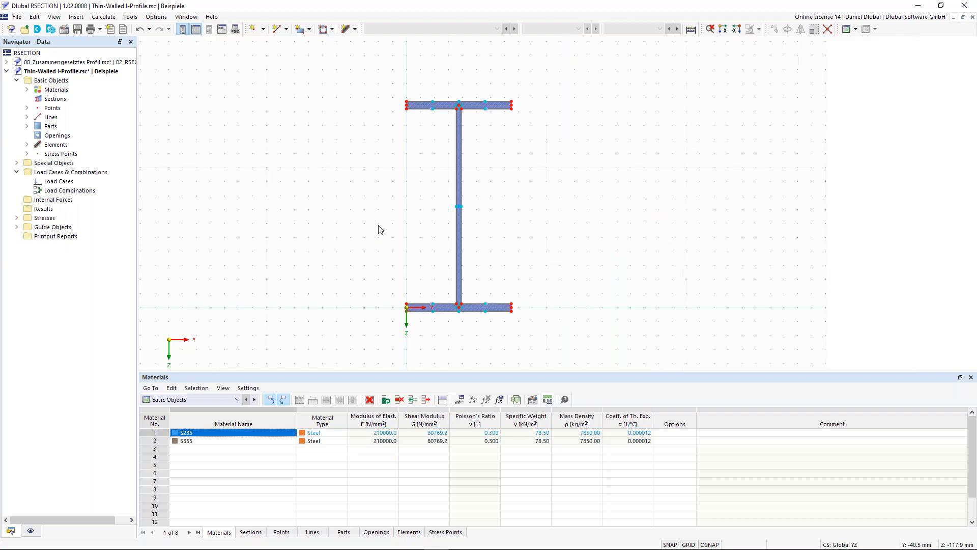
# Step: Calculate the thin-walled I-profile and display the y ordinates with the Section Properties table
pyautogui.scroll(1, 281, 248)
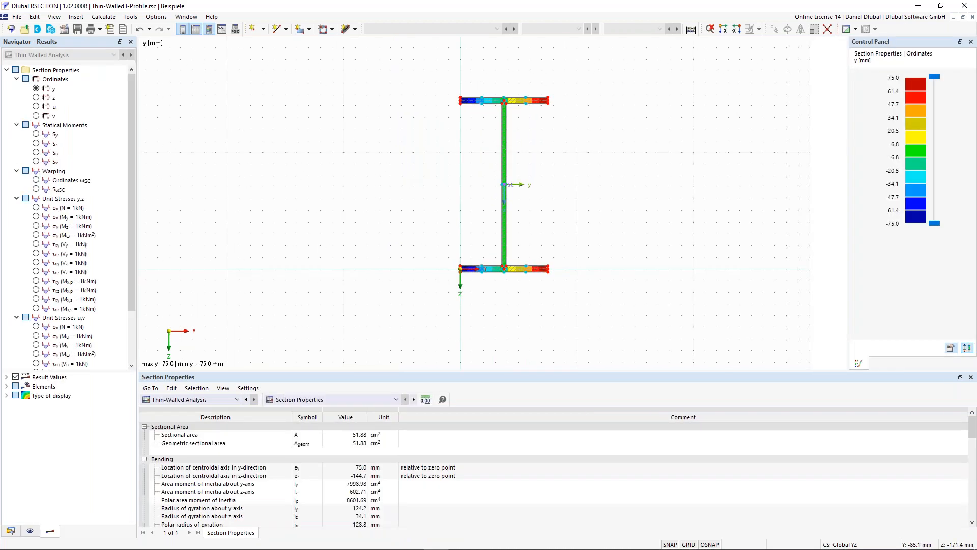
pyautogui.moveTo(411, 168); pyautogui.dragTo(400, 184, button='middle')
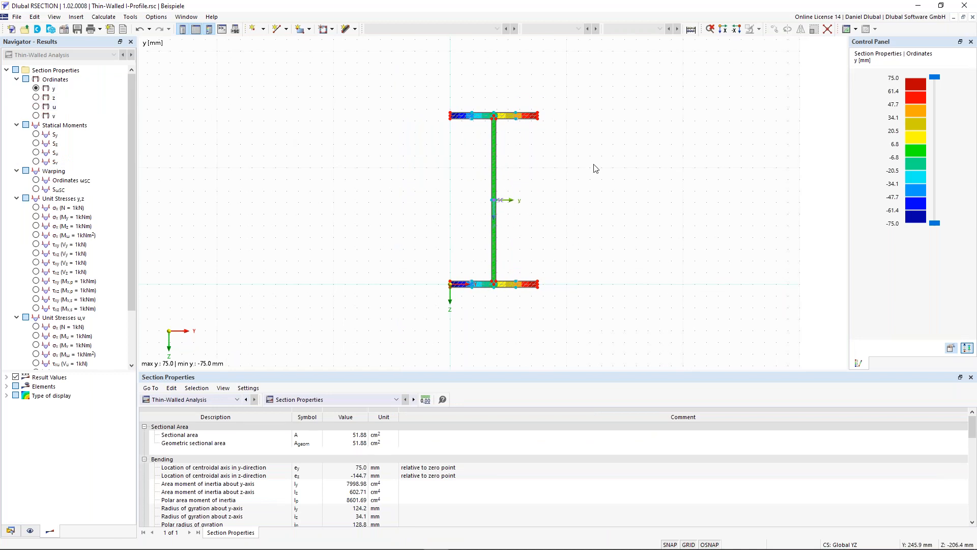
pyautogui.scroll(1, 555, 211)
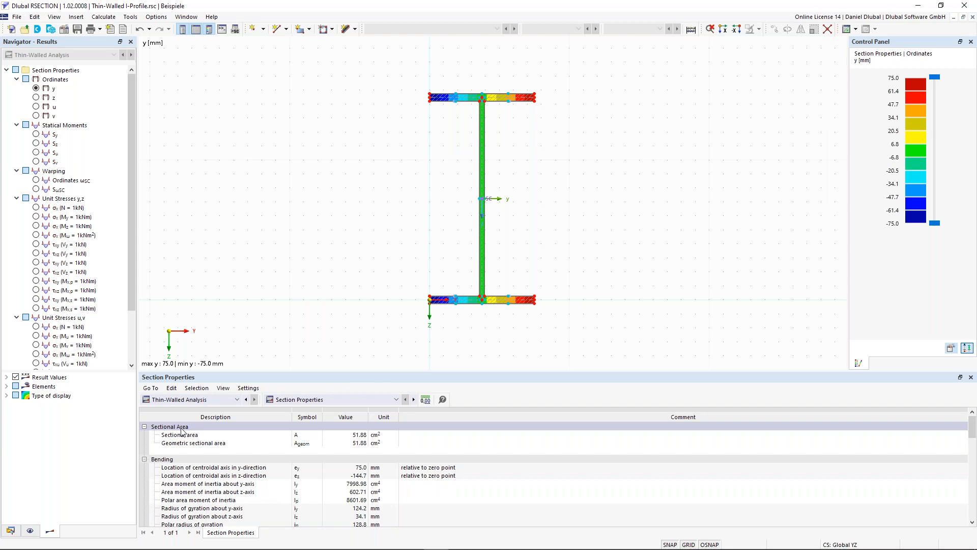
# Step: Examine the sectional area, bending and shear properties in the table alongside the profile's centroid and shear center
pyautogui.click(356, 434)
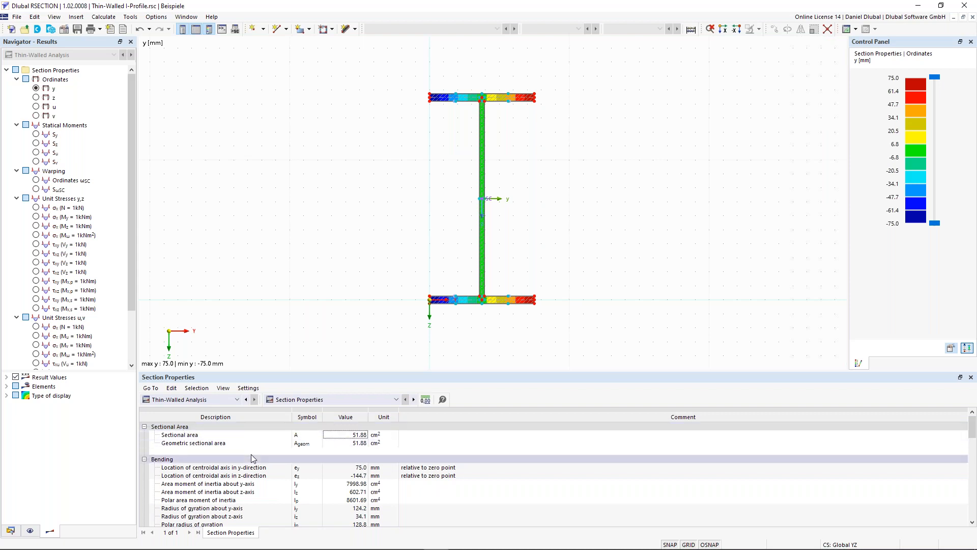
pyautogui.scroll(-1, 260, 459)
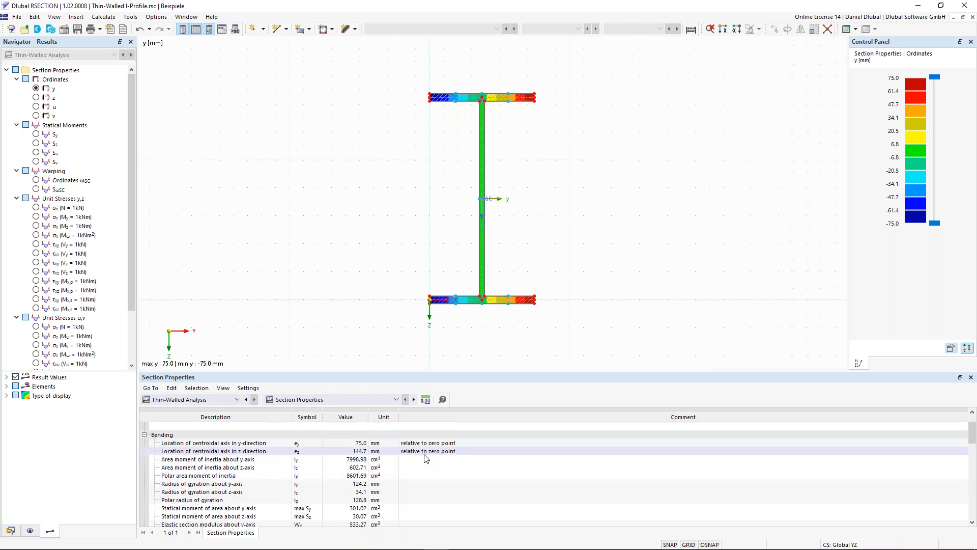
pyautogui.scroll(2, 461, 308)
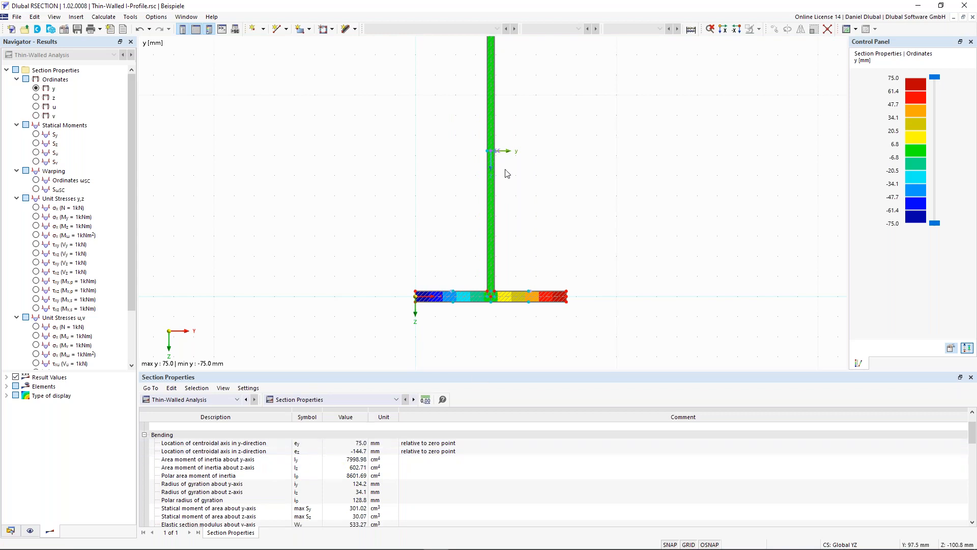
pyautogui.scroll(-2, 436, 201)
pyautogui.moveTo(417, 179); pyautogui.dragTo(411, 205, button='middle')
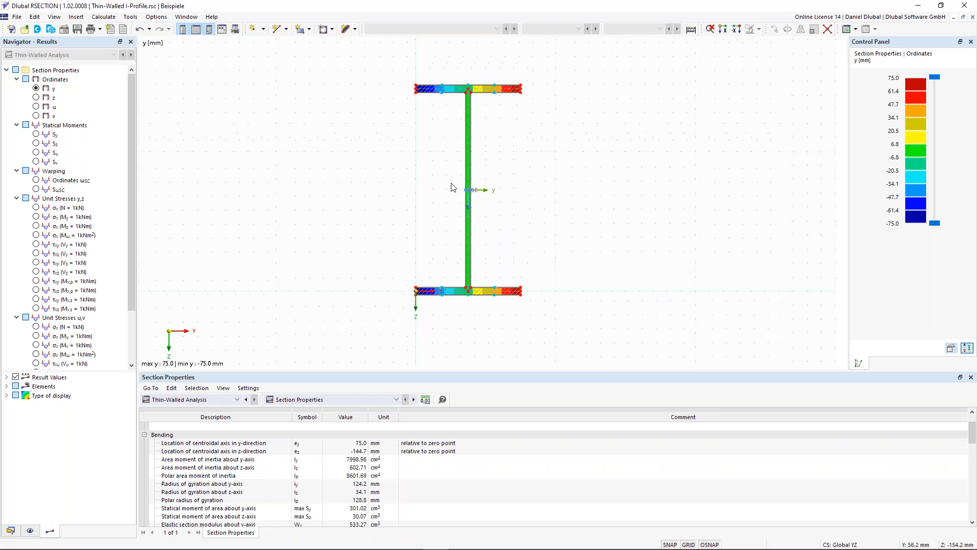
pyautogui.scroll(2, 468, 192)
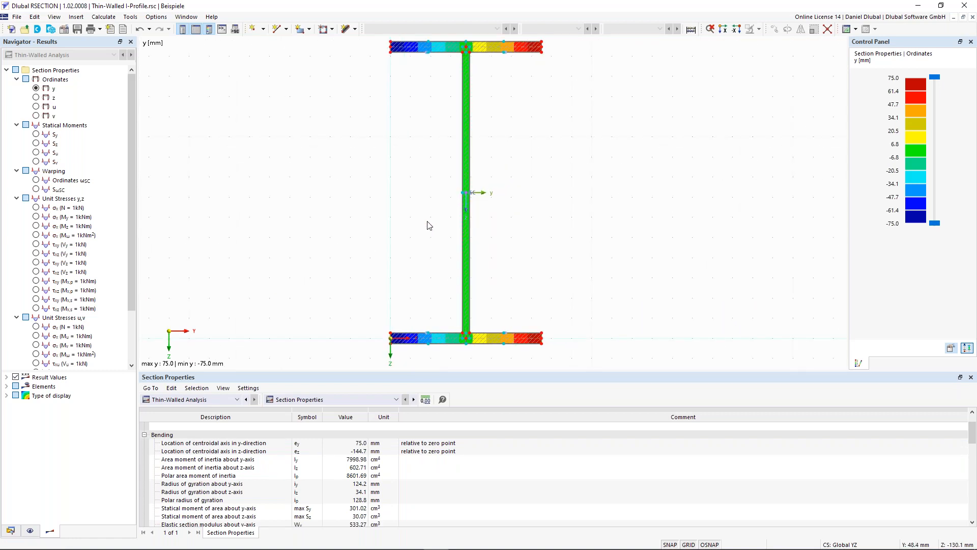
pyautogui.scroll(-1, 425, 235)
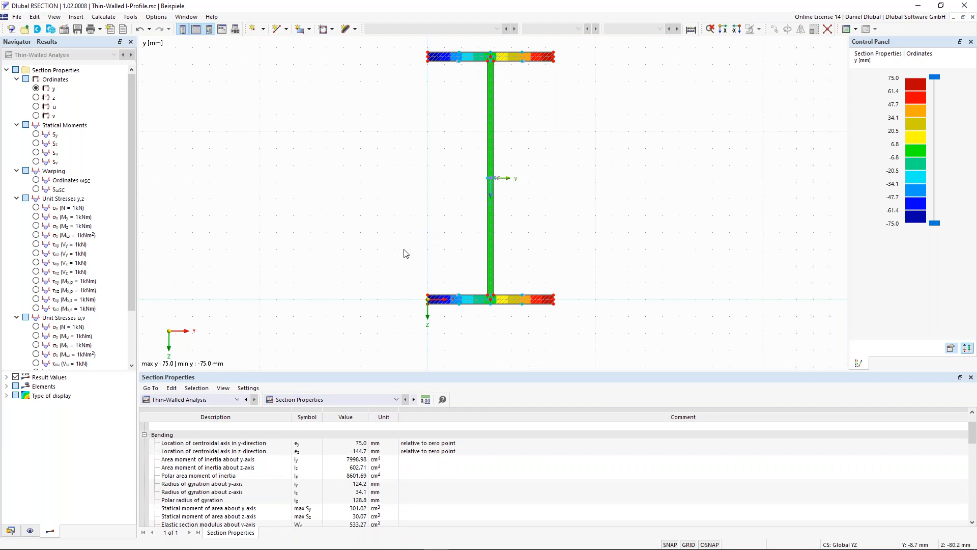
pyautogui.scroll(-1, 247, 505)
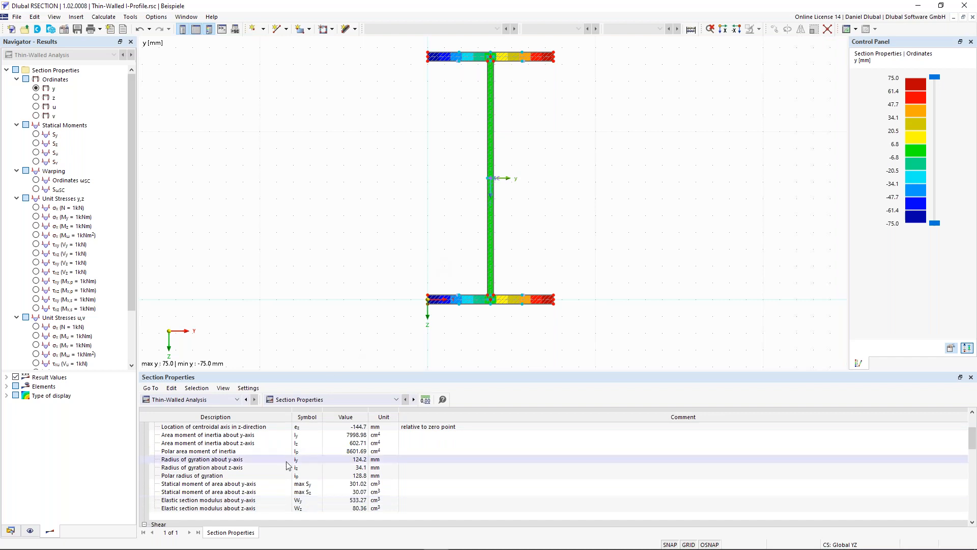
pyautogui.scroll(-2, 285, 467)
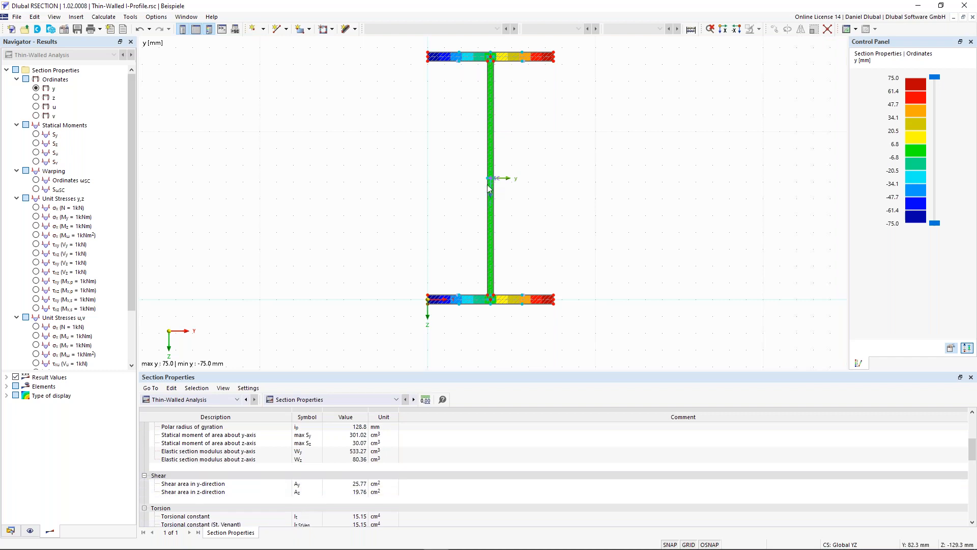
pyautogui.scroll(1, 491, 178)
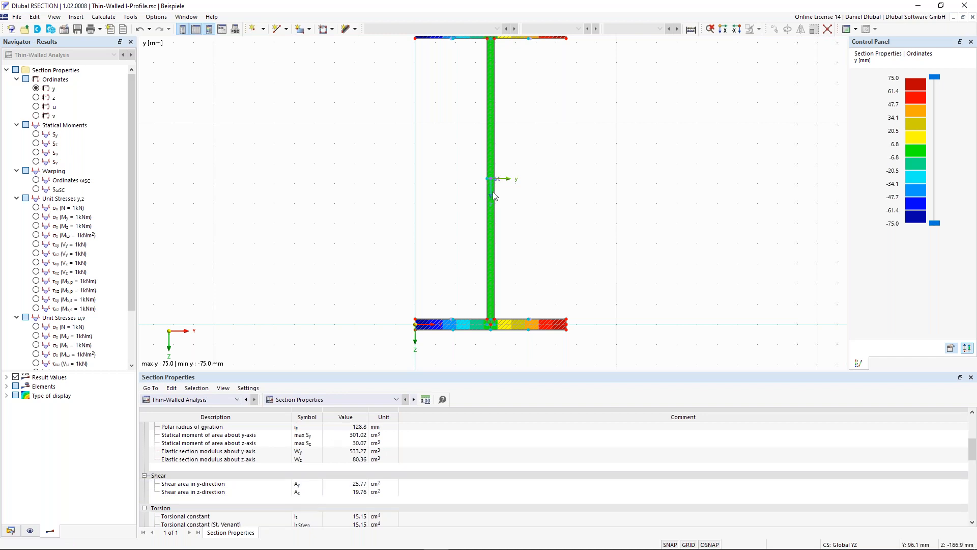
pyautogui.moveTo(493, 183)
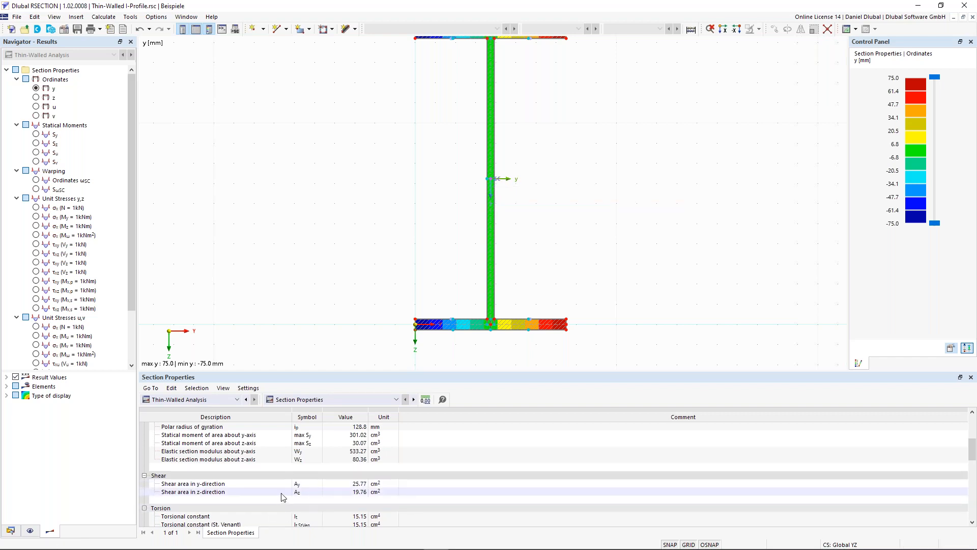
pyautogui.scroll(-1, 450, 262)
pyautogui.moveTo(415, 203); pyautogui.dragTo(405, 220, button='middle')
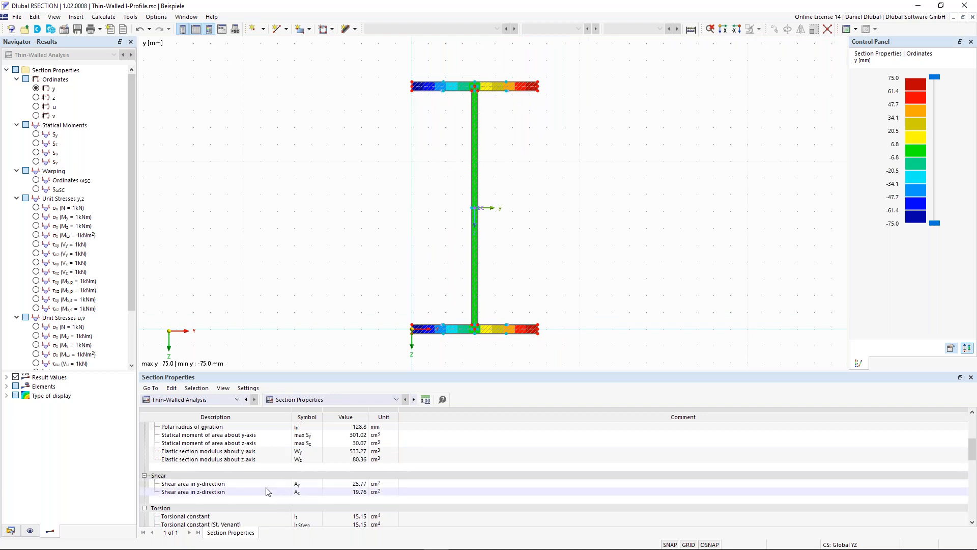
# Step: Review the torsion, warping, plasticity and other section properties, including the plastic limiting bending moments about both axes
pyautogui.scroll(-2, 266, 489)
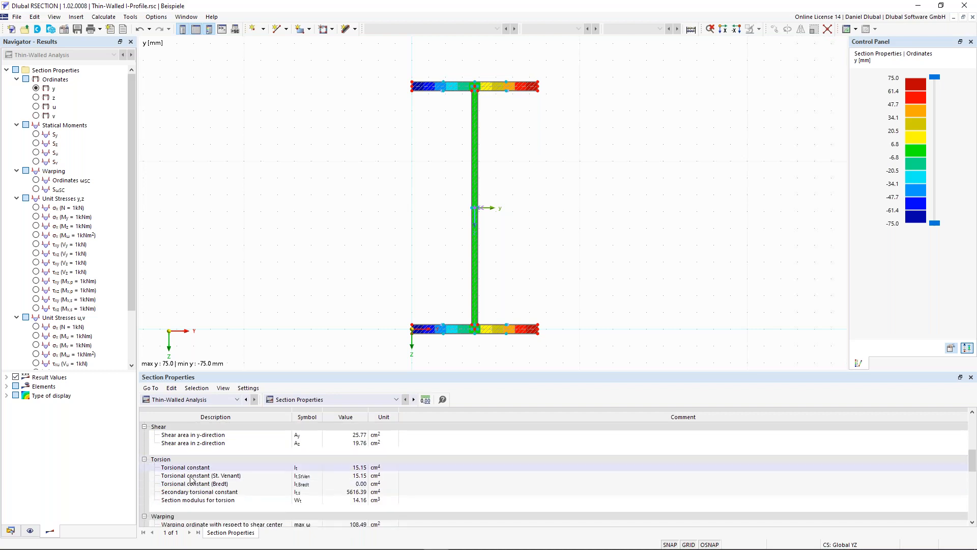
pyautogui.scroll(-2, 204, 469)
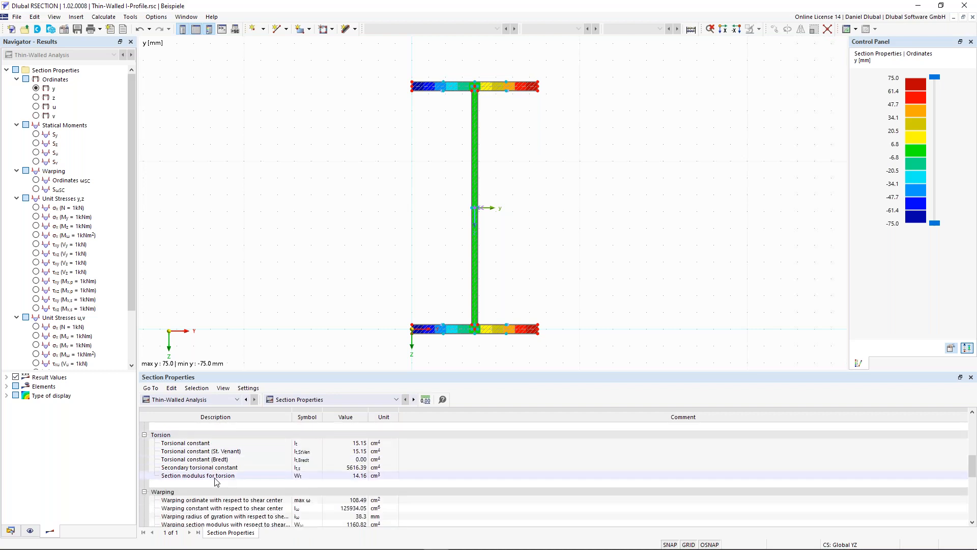
pyautogui.scroll(-2, 224, 484)
pyautogui.scroll(-1, 235, 493)
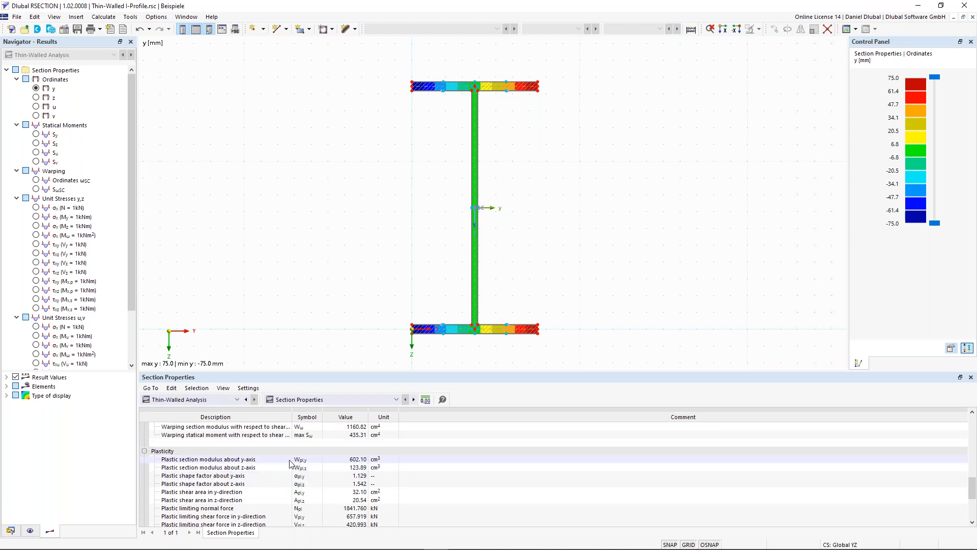
pyautogui.scroll(-3, 287, 465)
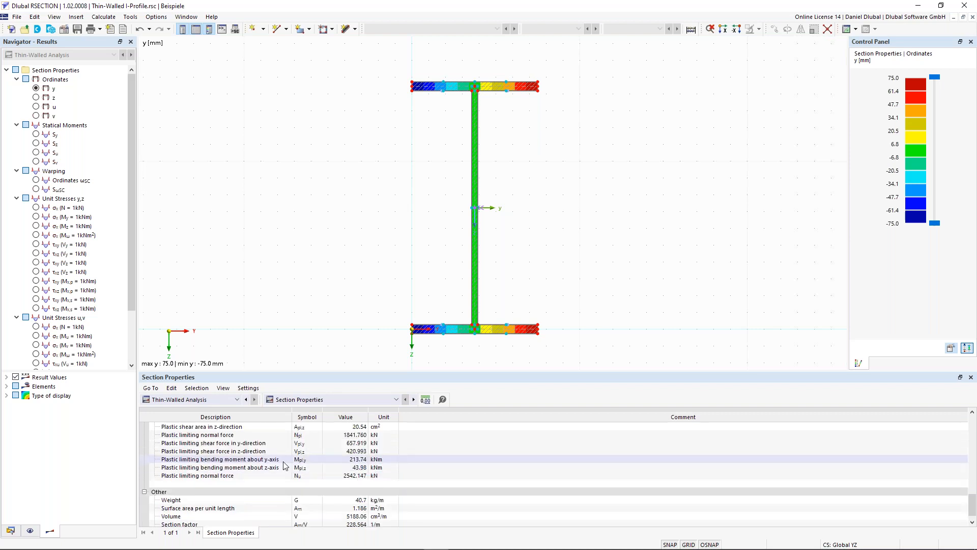
pyautogui.click(284, 462)
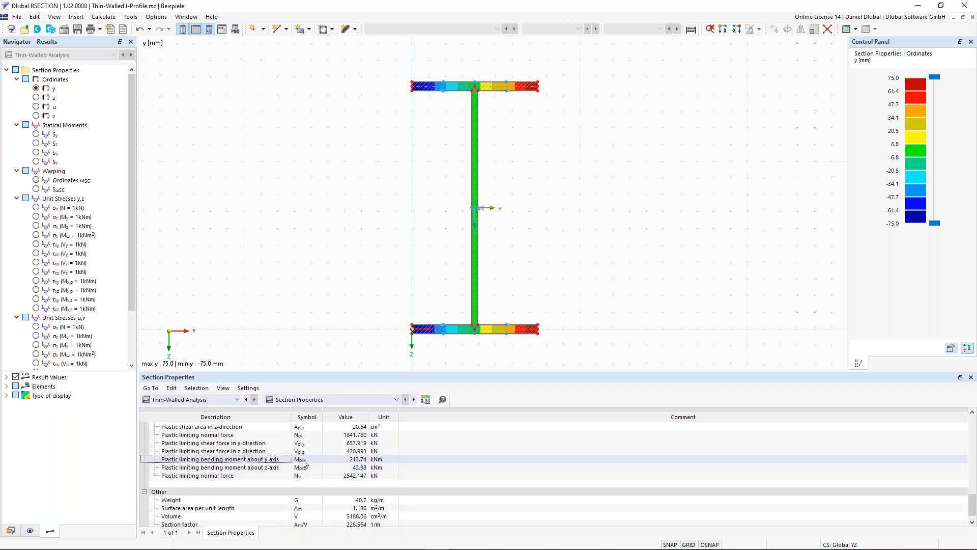
pyautogui.click(285, 467)
pyautogui.scroll(-1, 267, 482)
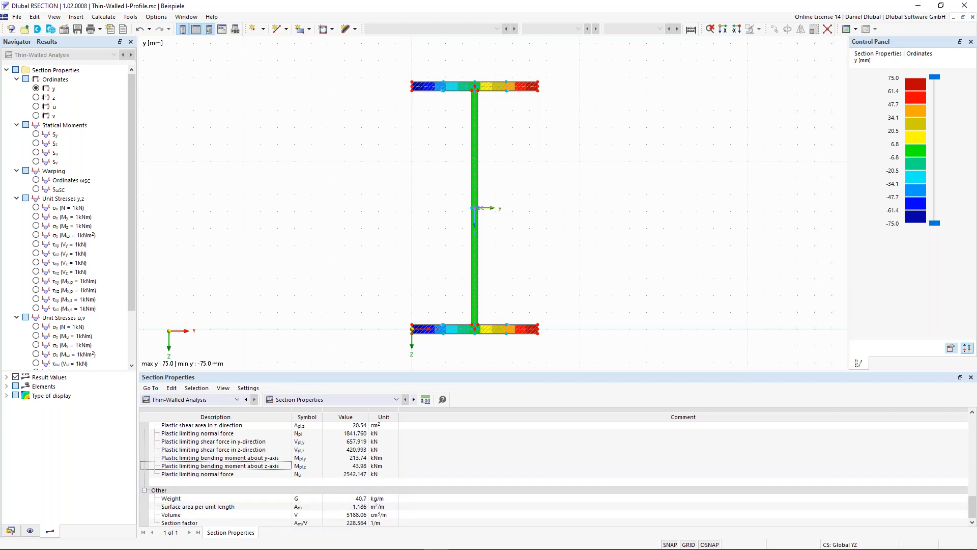
pyautogui.scroll(-2, 300, 222)
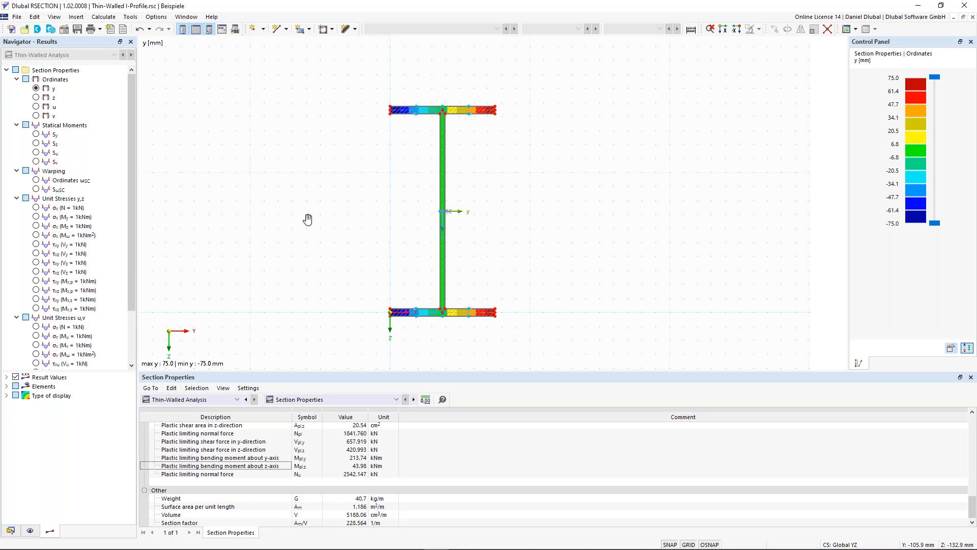
# Step: Show the statical moment Sy and set the type of display to Off so it appears as diagrams
pyautogui.click(37, 136)
pyautogui.moveTo(437, 200); pyautogui.dragTo(419, 196, button='middle')
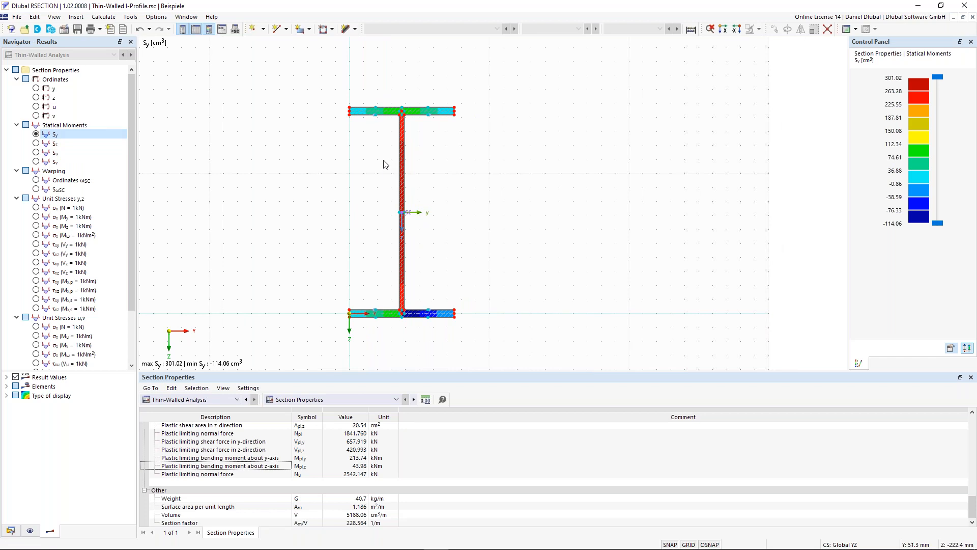
pyautogui.click(6, 395)
pyautogui.click(25, 423)
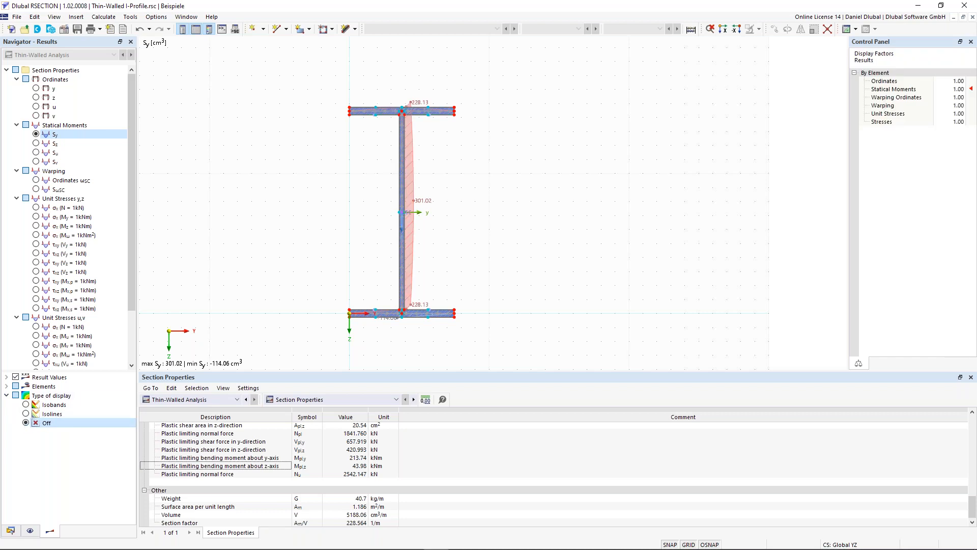
# Step: Enable tilting of the result diagrams for the elements and inspect the Sy diagram along the web
pyautogui.click(6, 386)
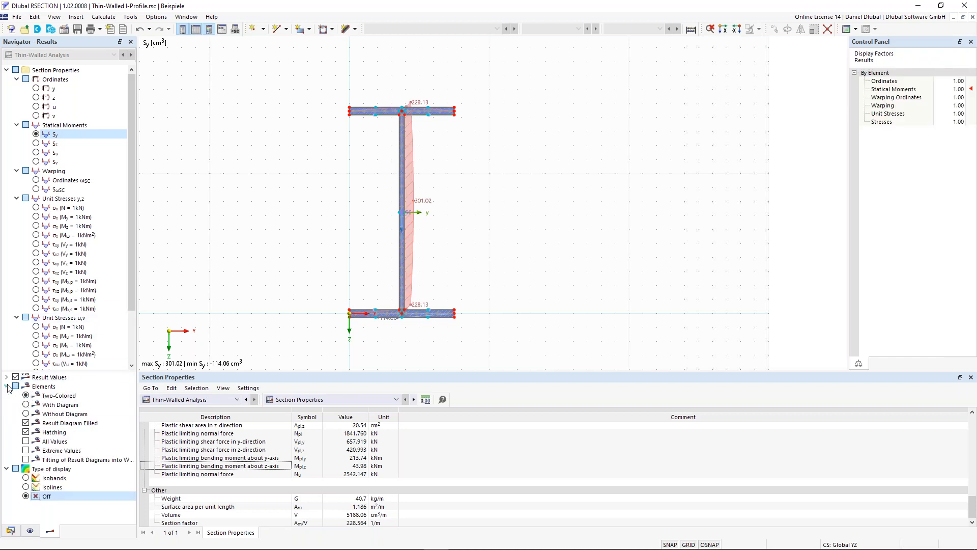
pyautogui.click(26, 459)
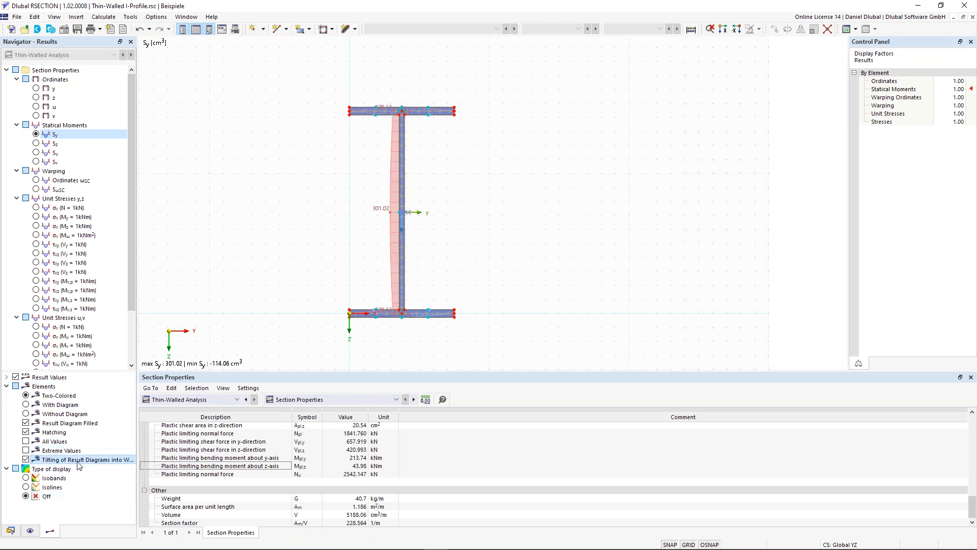
pyautogui.scroll(1, 393, 127)
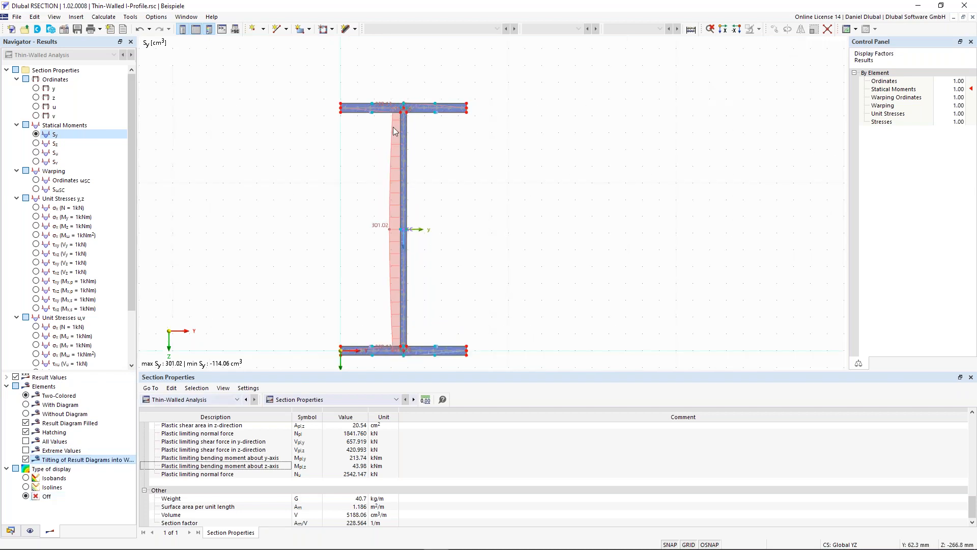
pyautogui.scroll(-2, 393, 127)
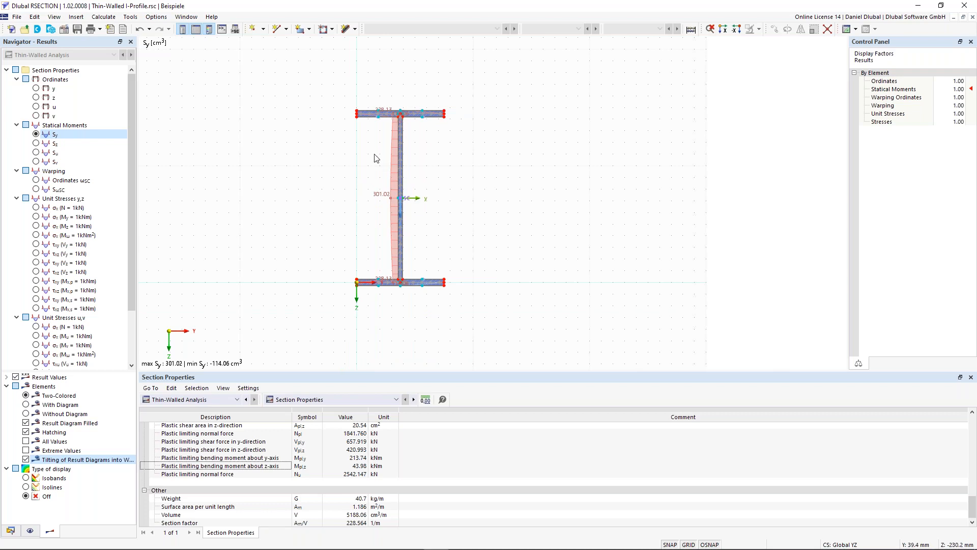
pyautogui.scroll(1, 377, 156)
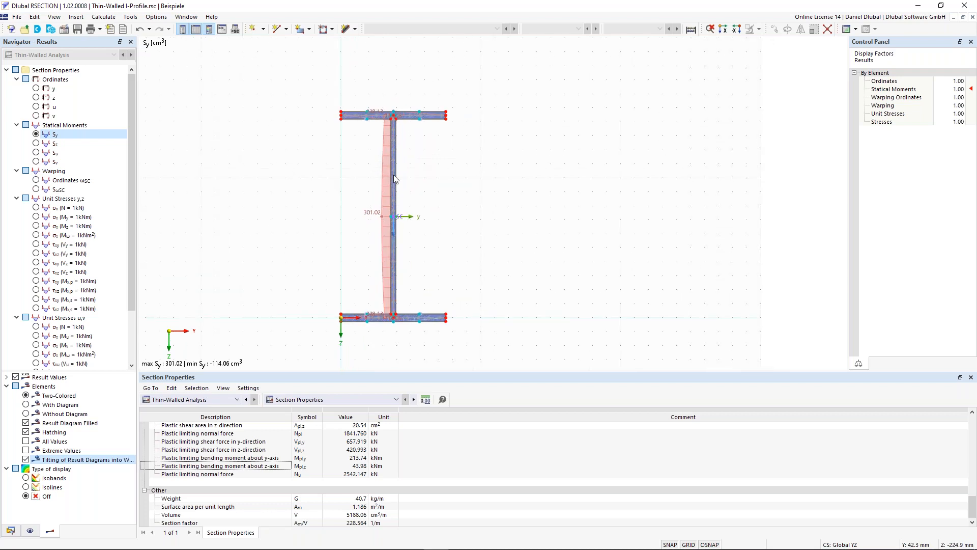
pyautogui.scroll(2, 393, 175)
pyautogui.scroll(-2, 337, 182)
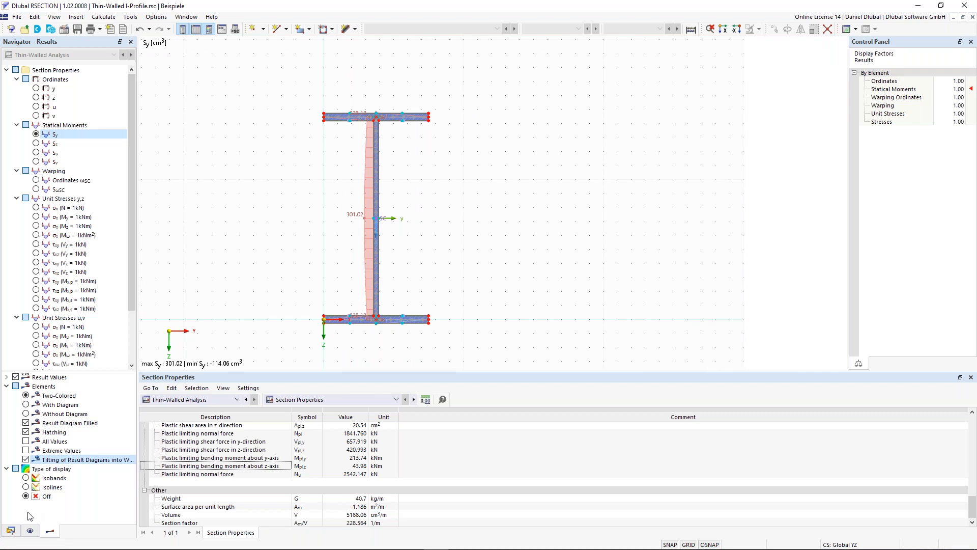
# Step: Hide the model's parts and elements and inspect the Sy diagram where the web meets the top flange
pyautogui.click(29, 531)
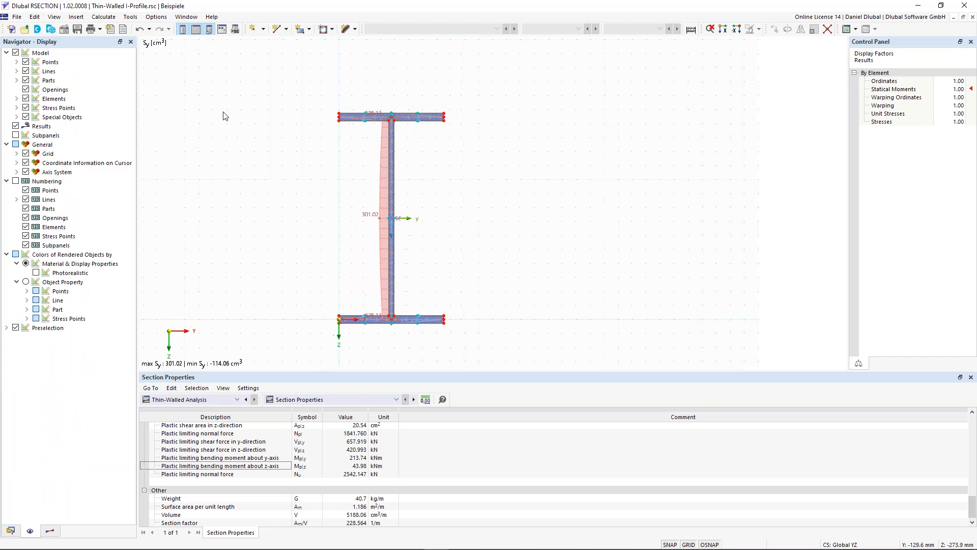
pyautogui.click(26, 80)
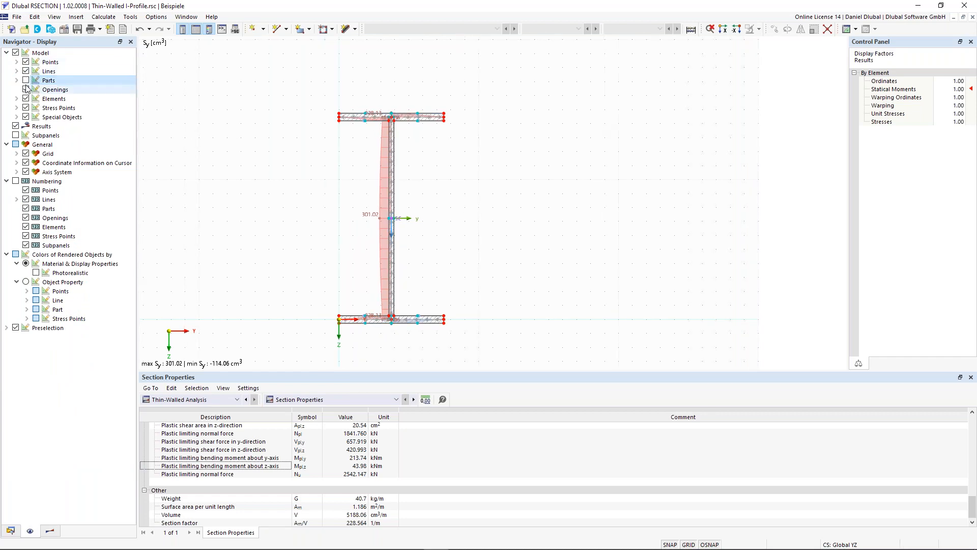
pyautogui.click(26, 99)
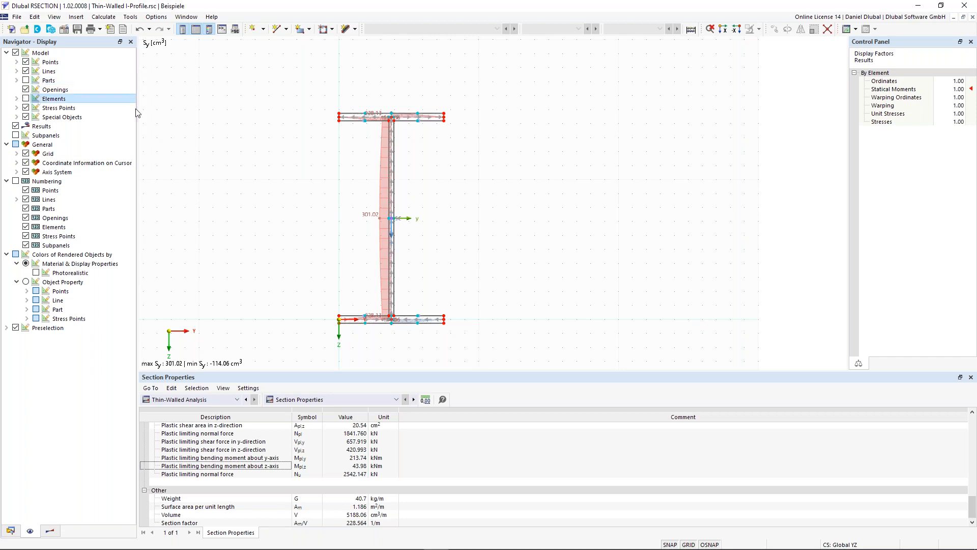
pyautogui.scroll(3, 392, 117)
pyautogui.scroll(1, 392, 119)
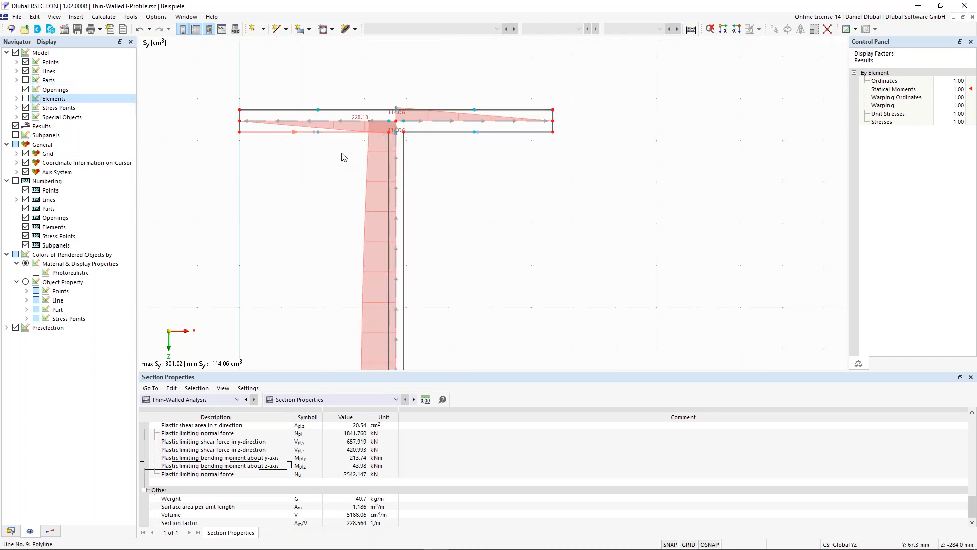
pyautogui.scroll(-3, 340, 155)
pyautogui.moveTo(300, 234); pyautogui.dragTo(364, 147, button='middle')
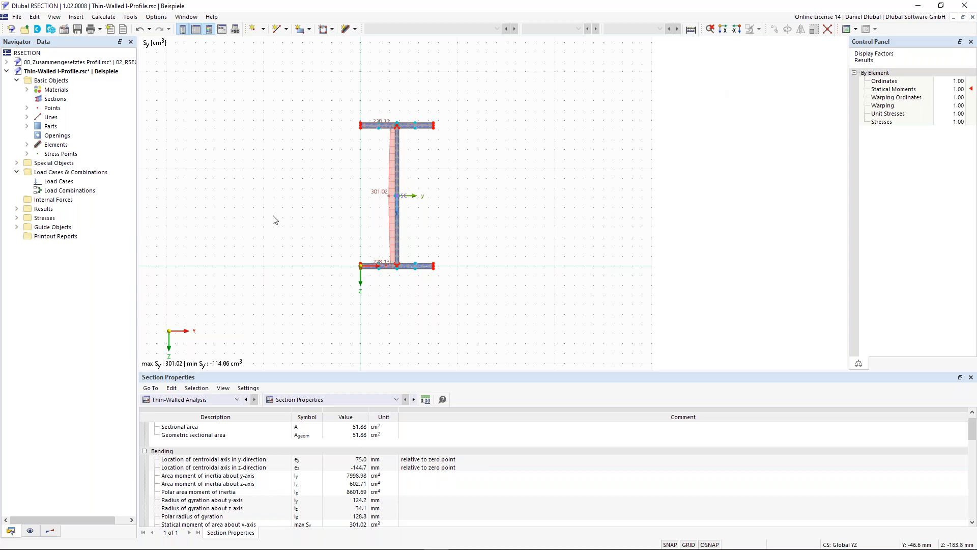
# Step: Turn off the results display so that only the I-profile model is shown
pyautogui.click(30, 531)
pyautogui.click(15, 126)
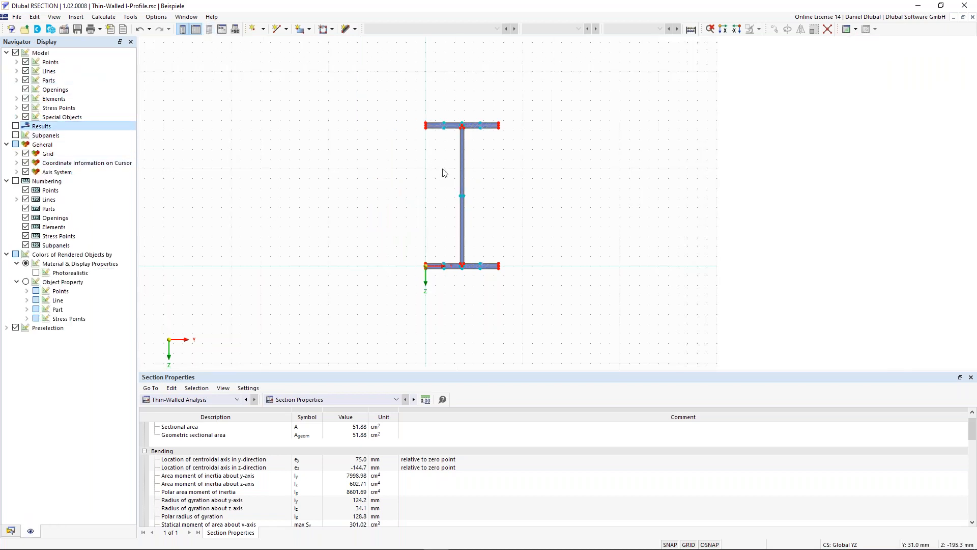
pyautogui.scroll(2, 462, 135)
pyautogui.scroll(2, 440, 135)
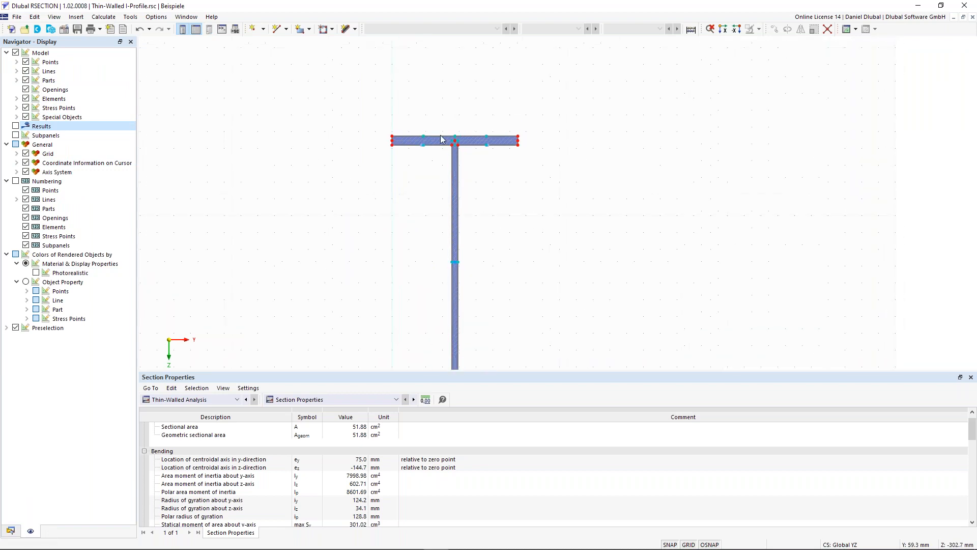
pyautogui.scroll(-3, 465, 103)
pyautogui.moveTo(396, 175); pyautogui.dragTo(388, 167, button='middle')
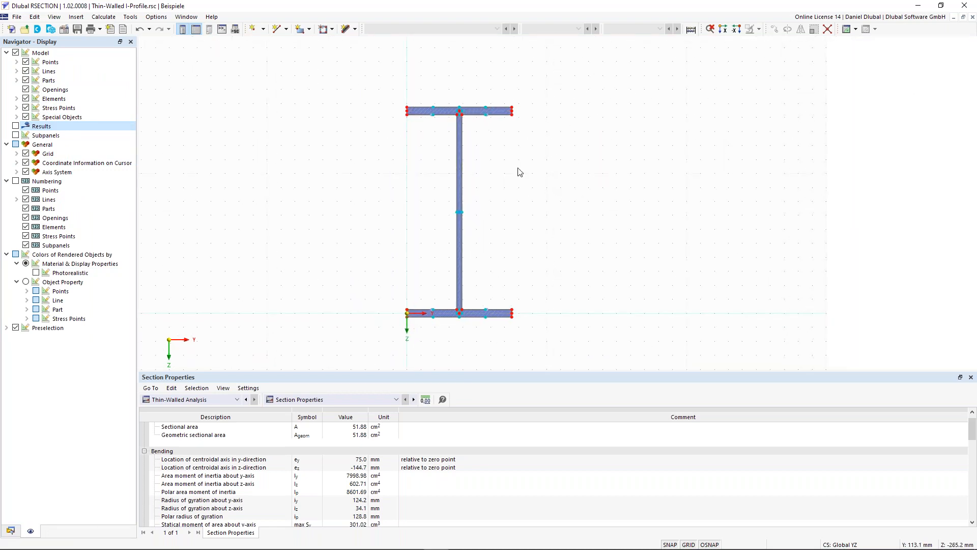
pyautogui.moveTo(564, 198); pyautogui.dragTo(371, 75)
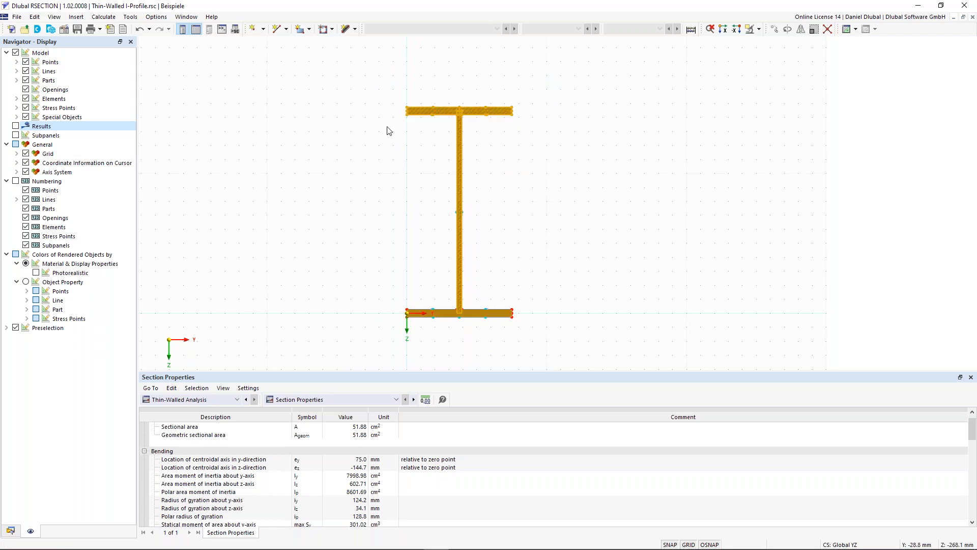
pyautogui.click(399, 165)
pyautogui.moveTo(521, 152); pyautogui.dragTo(388, 79)
pyautogui.click(413, 151)
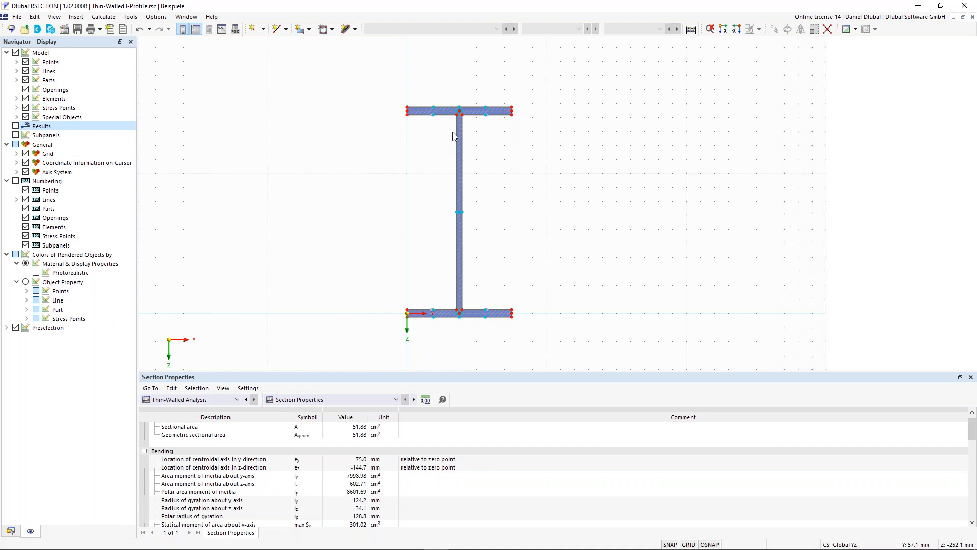
pyautogui.scroll(5, 452, 130)
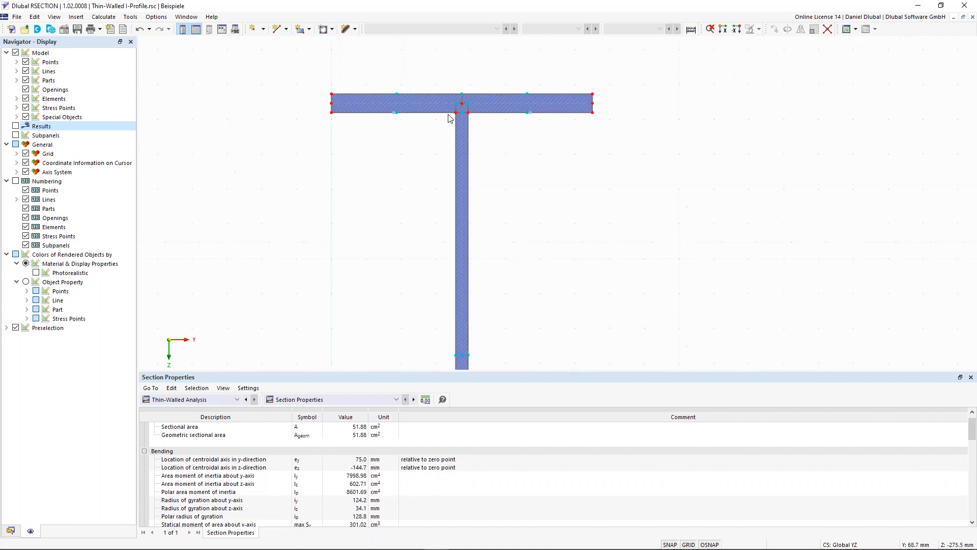
pyautogui.scroll(-3, 452, 134)
pyautogui.scroll(-2, 391, 227)
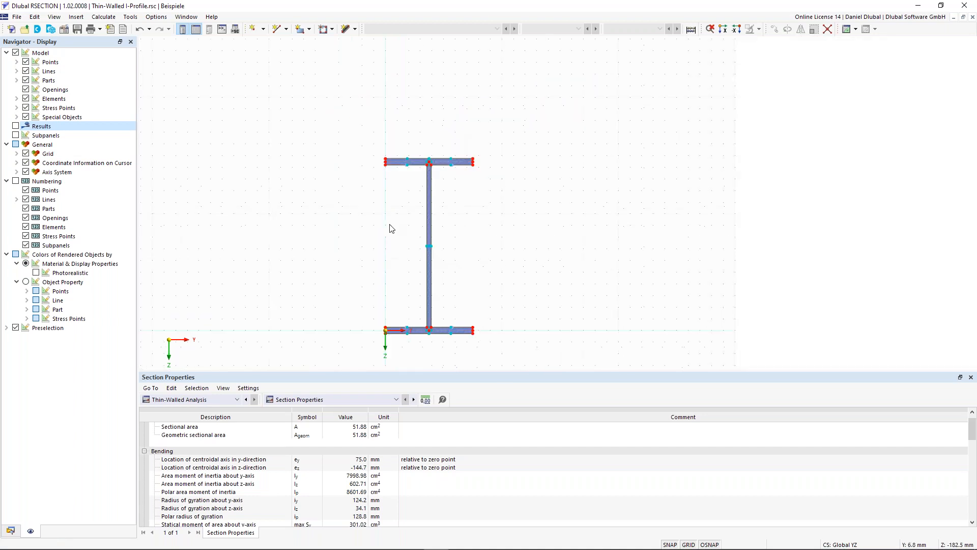
pyautogui.scroll(3, 414, 308)
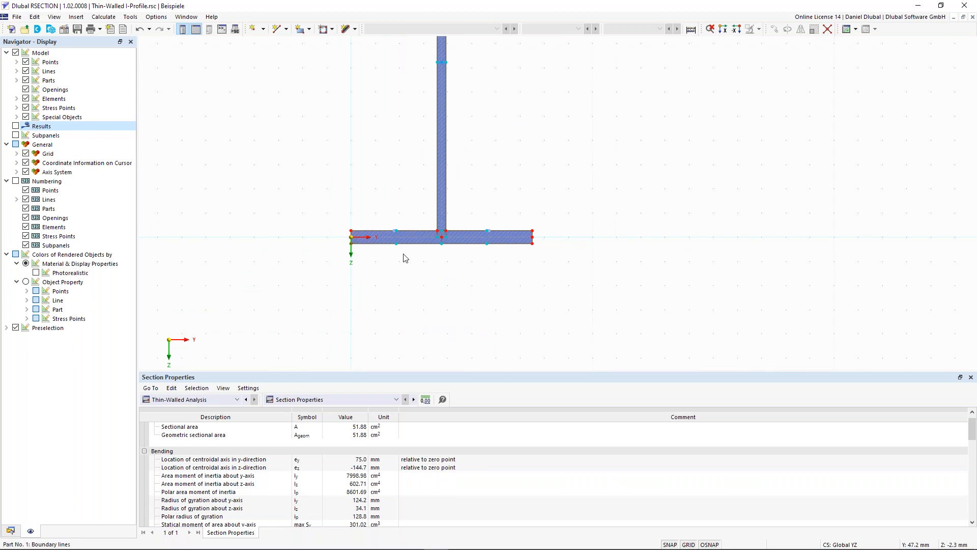
pyautogui.moveTo(360, 163); pyautogui.dragTo(359, 183, button='middle')
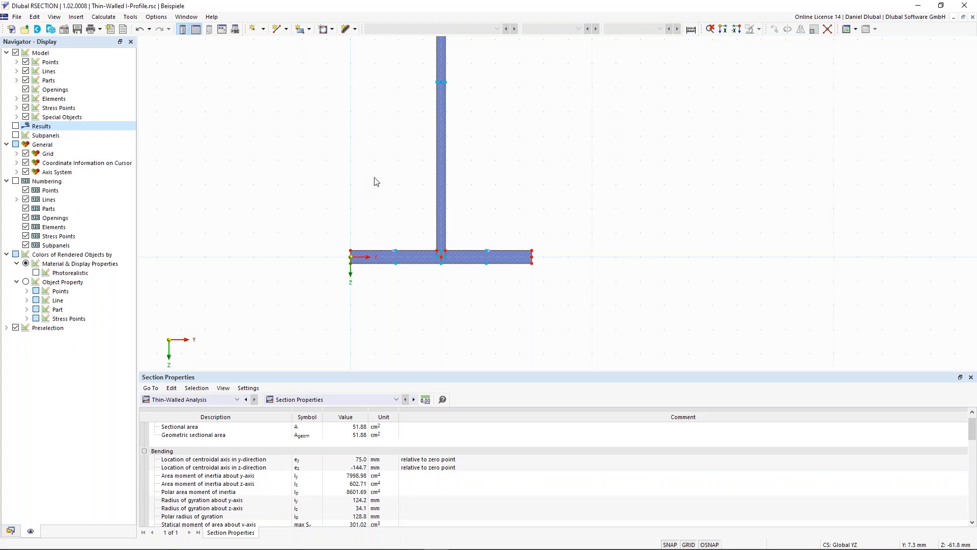
pyautogui.scroll(-2, 377, 179)
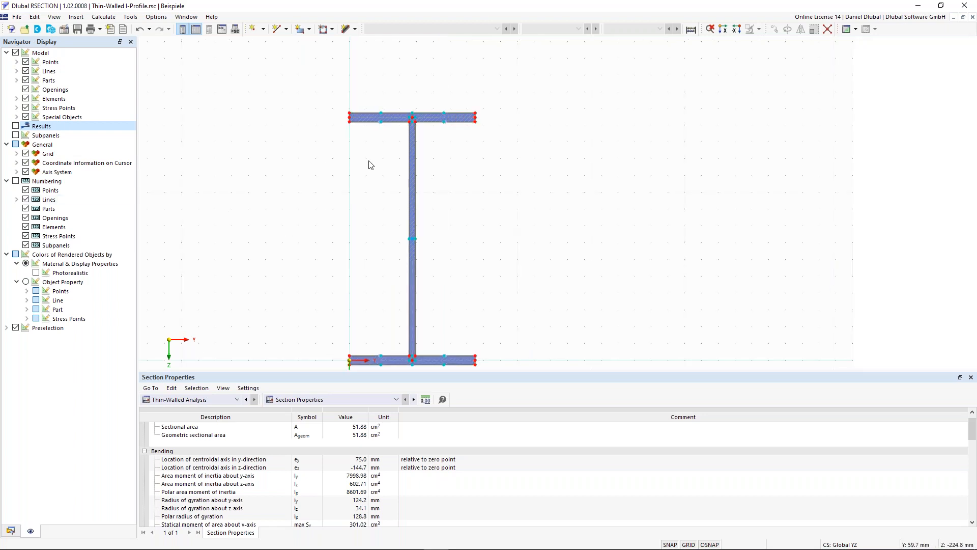
pyautogui.moveTo(339, 166); pyautogui.dragTo(369, 168, button='middle')
pyautogui.scroll(-2, 412, 132)
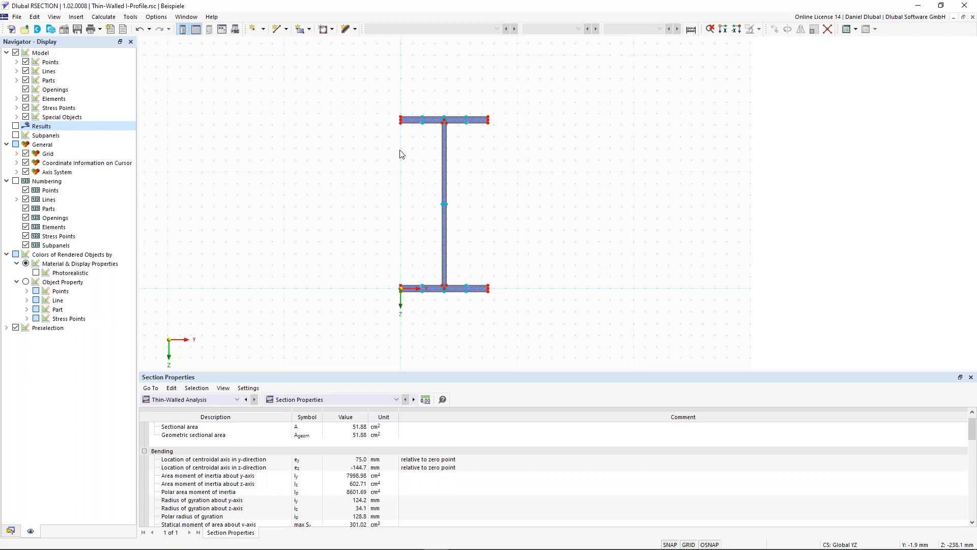
pyautogui.scroll(1, 392, 151)
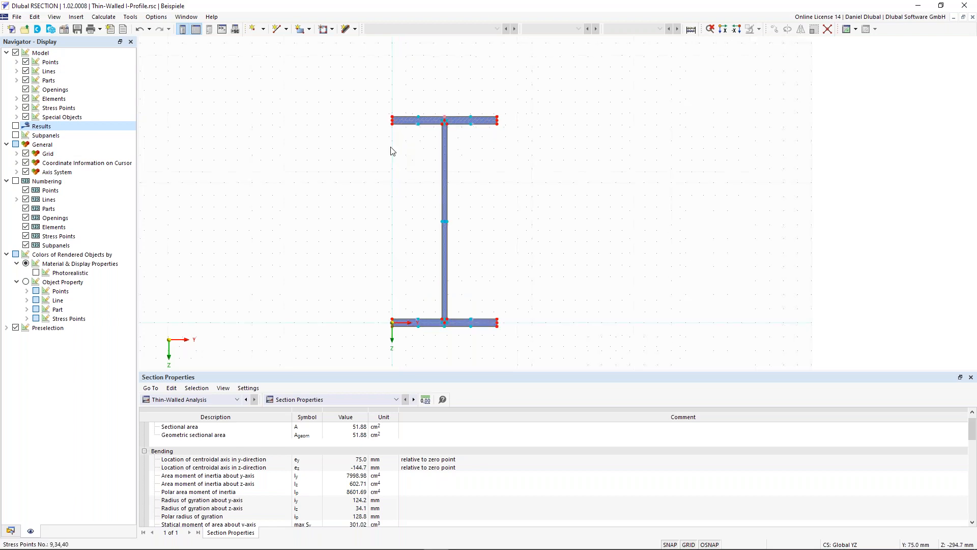
pyautogui.scroll(2, 438, 115)
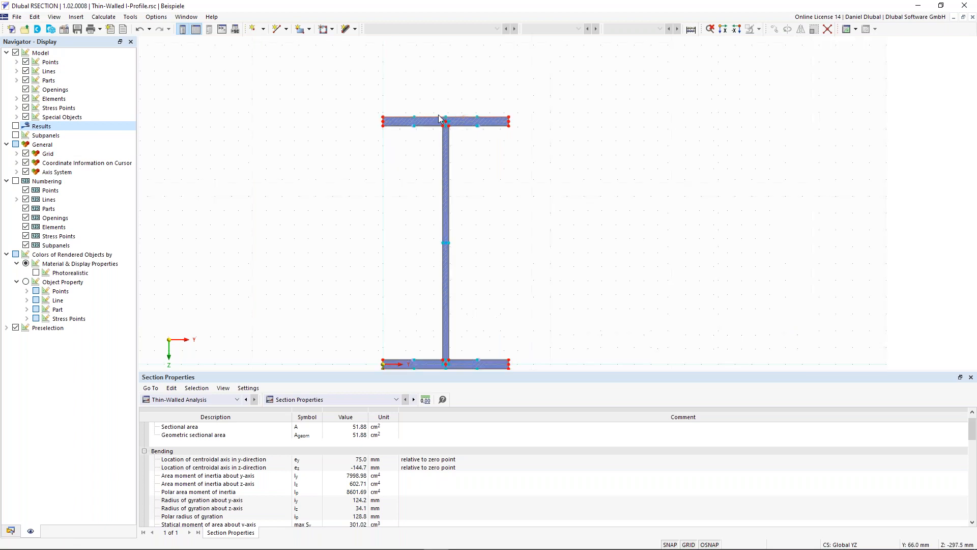
pyautogui.scroll(-2, 438, 114)
pyautogui.moveTo(344, 168); pyautogui.dragTo(372, 150, button='middle')
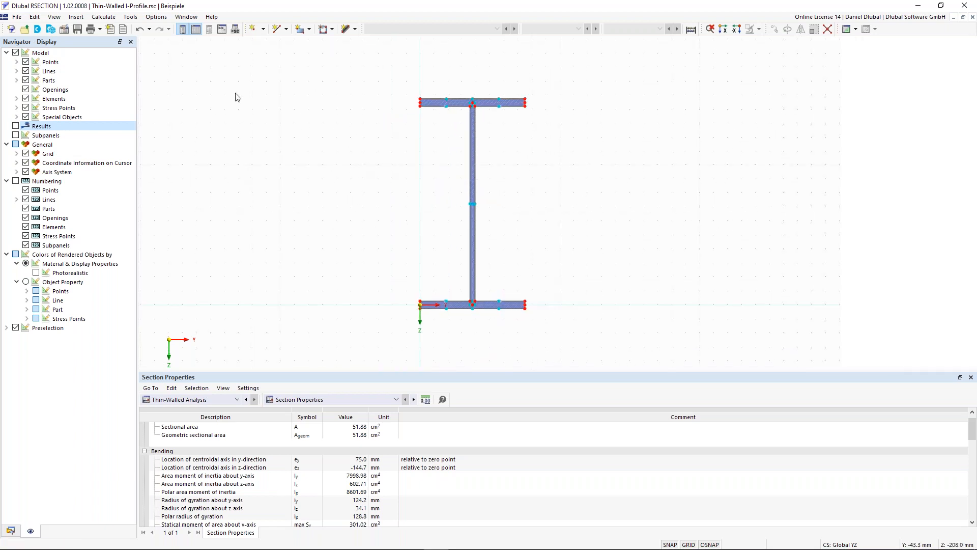
# Step: Enable the Effective / Steel / Aluminum section option in the model's base data with standard EN 1993-1-1 and EN 1993-1-5
pyautogui.click(65, 29)
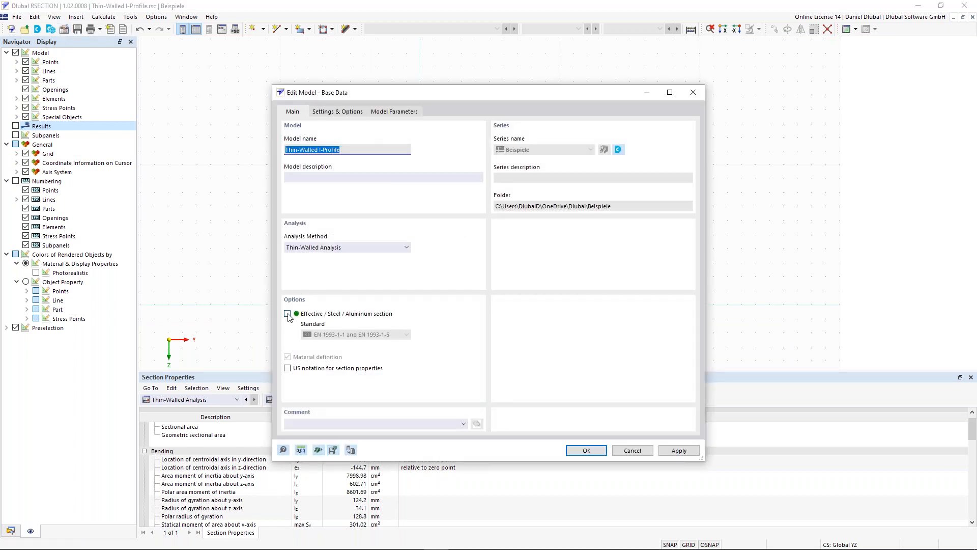
pyautogui.click(288, 314)
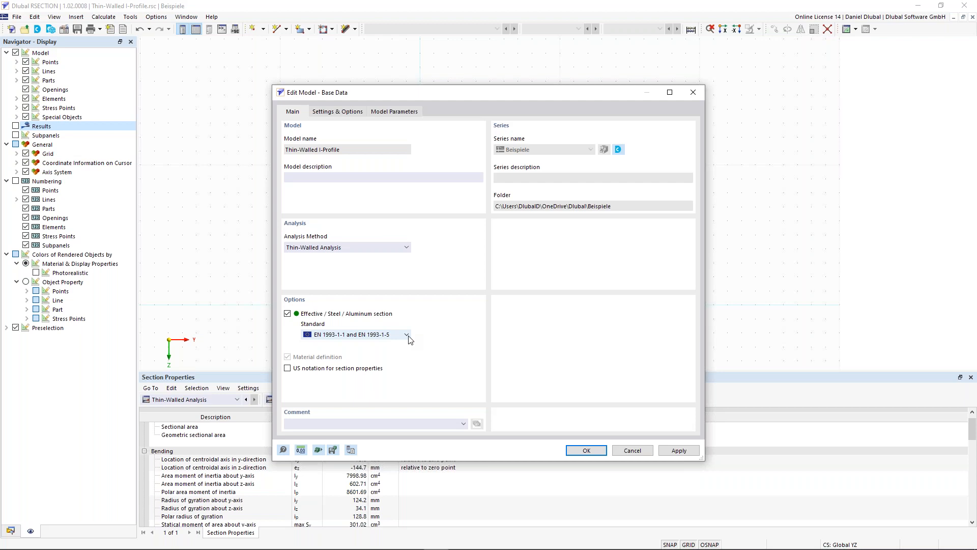
pyautogui.moveTo(377, 94); pyautogui.dragTo(342, 72)
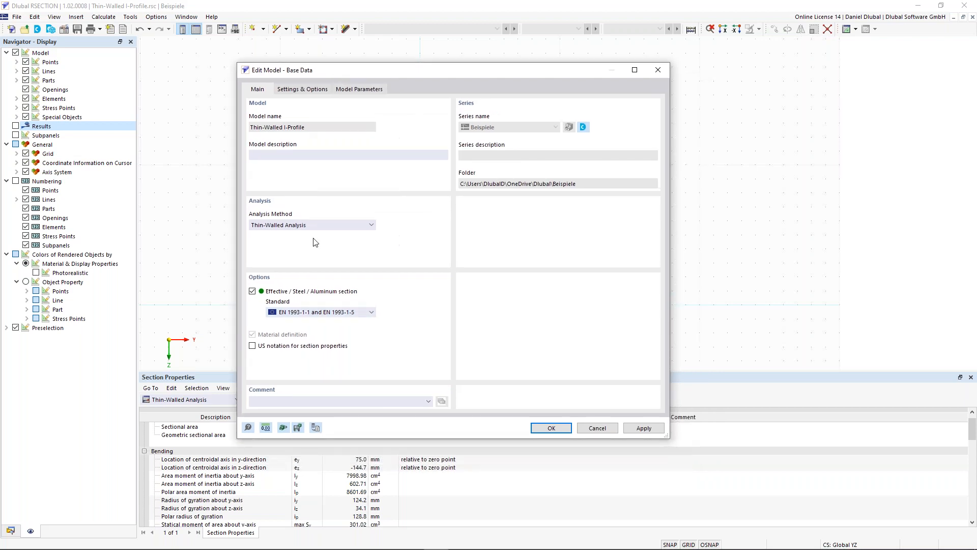
pyautogui.click(552, 428)
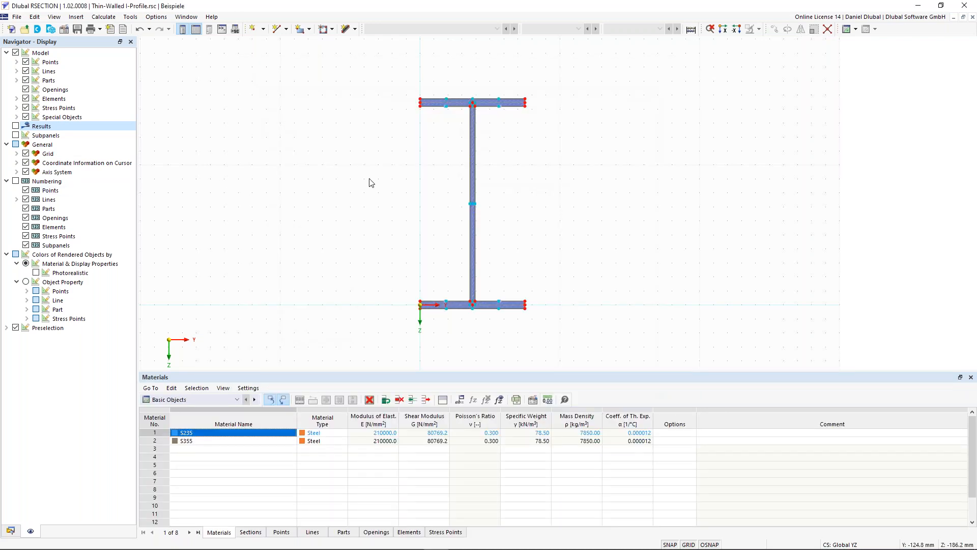
# Step: Turn on the display of subpanels for the I-profile
pyautogui.moveTo(340, 175); pyautogui.dragTo(326, 181, button='middle')
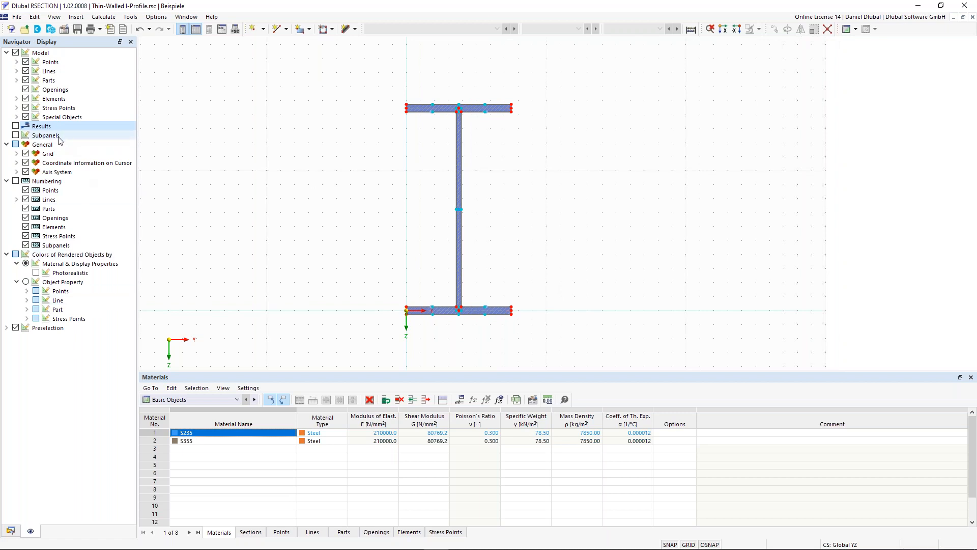
pyautogui.click(15, 135)
pyautogui.scroll(3, 478, 90)
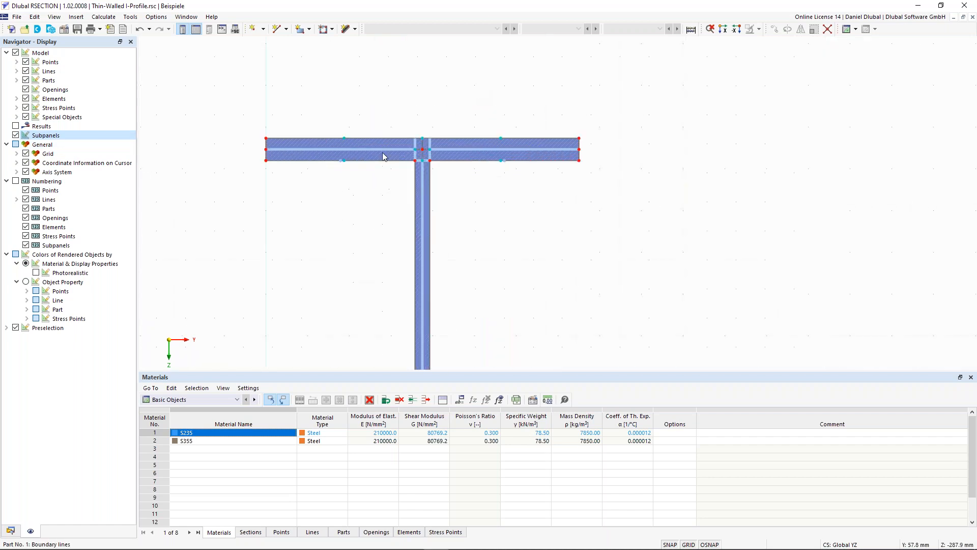
pyautogui.scroll(1, 380, 108)
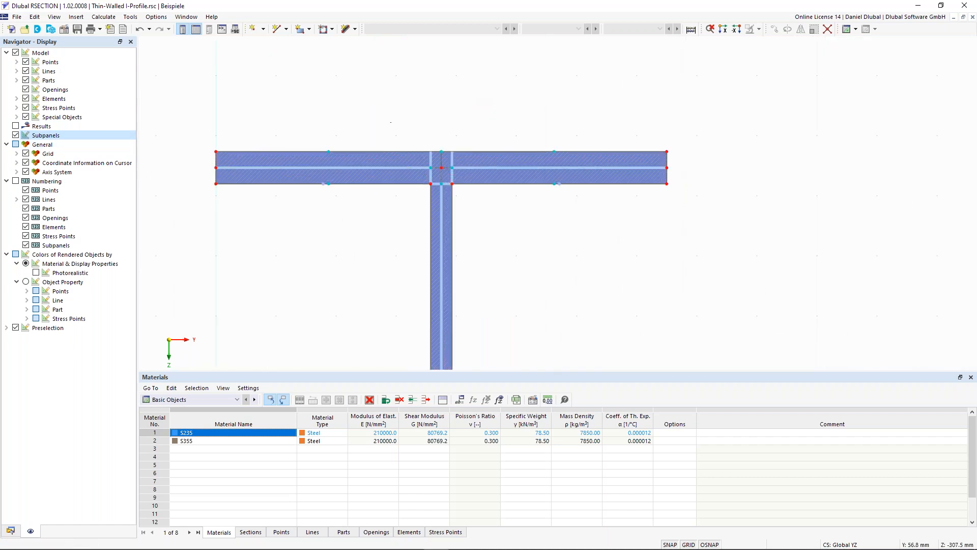
pyautogui.moveTo(403, 131); pyautogui.dragTo(419, 150, button='middle')
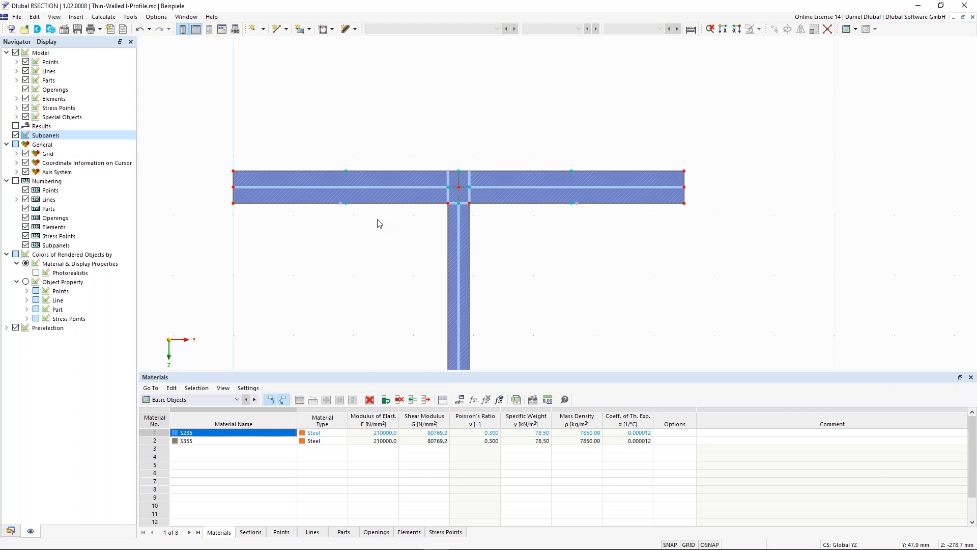
# Step: Examine how the top flange and web are divided into subpanels around their junction
pyautogui.scroll(-2, 413, 179)
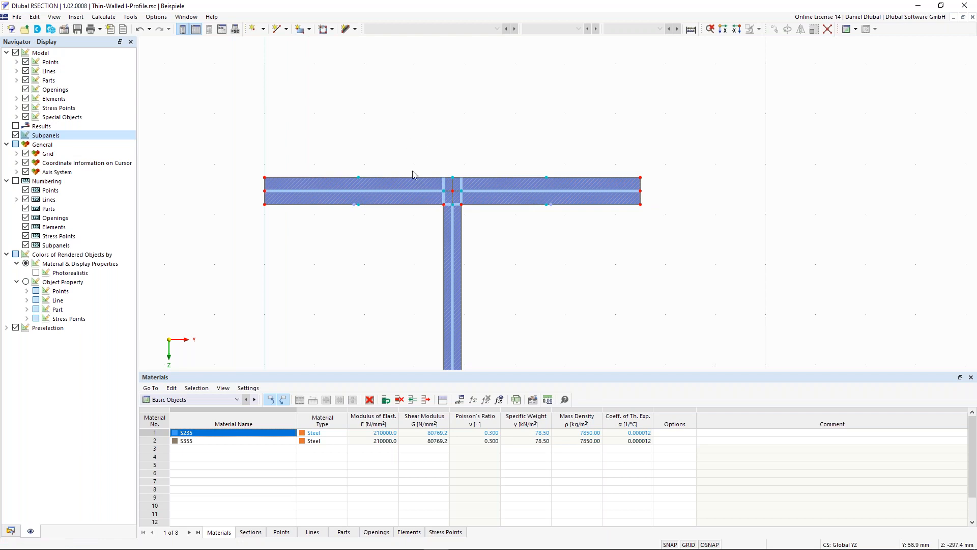
pyautogui.scroll(-3, 410, 198)
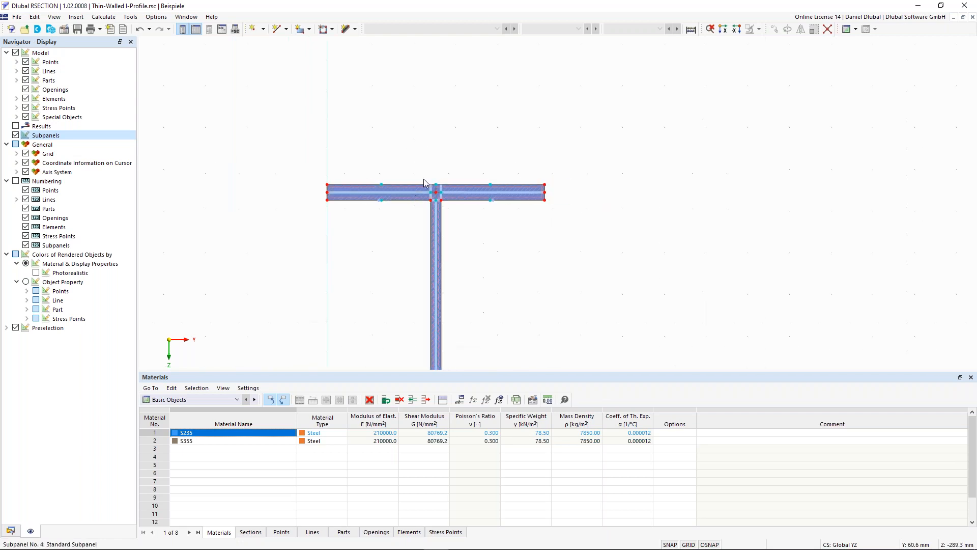
pyautogui.scroll(2, 432, 199)
pyautogui.moveTo(425, 151); pyautogui.dragTo(464, 154, button='middle')
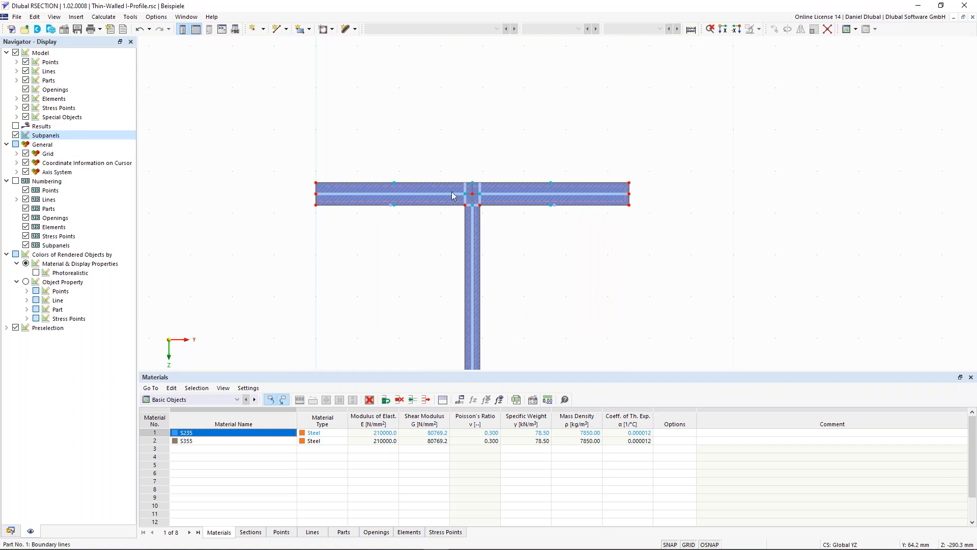
pyautogui.scroll(-3, 452, 196)
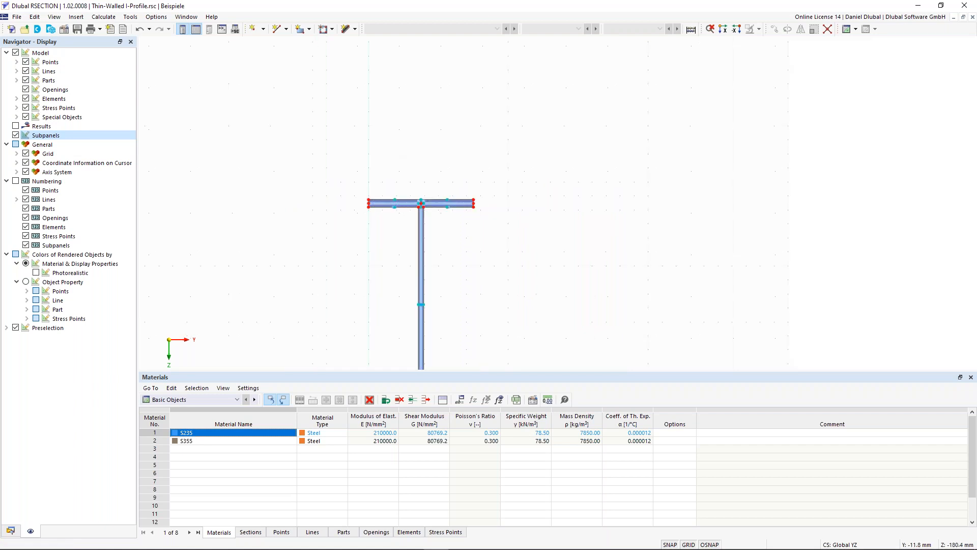
pyautogui.moveTo(412, 181); pyautogui.dragTo(402, 240, button='middle')
pyautogui.scroll(3, 446, 146)
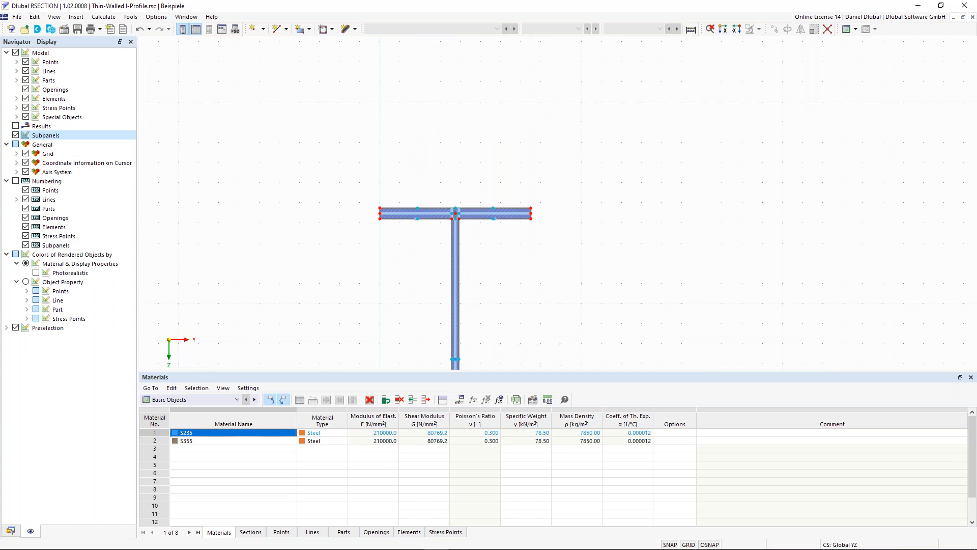
pyautogui.scroll(3, 427, 231)
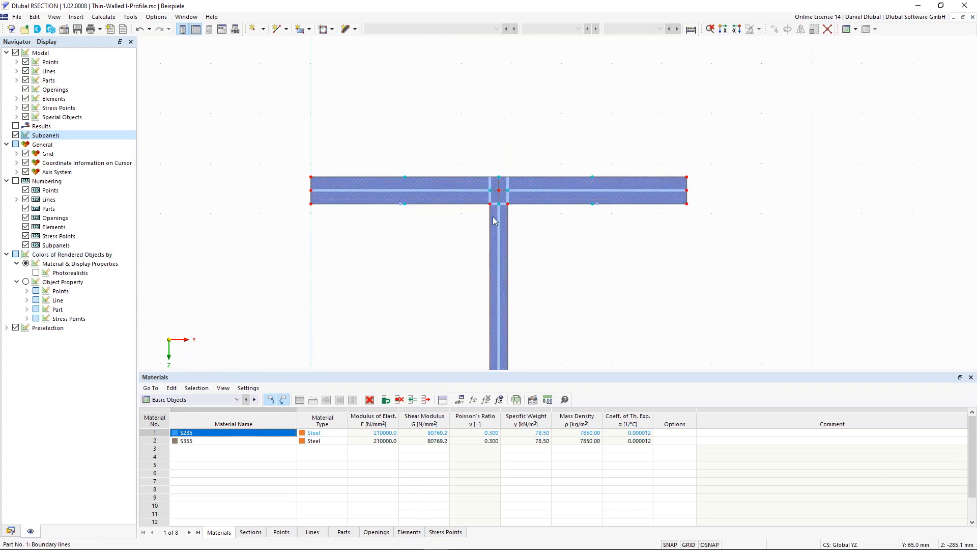
# Step: Create a 15 mm round corner between the left underside of the top flange and the left edge of the web
pyautogui.click(155, 19)
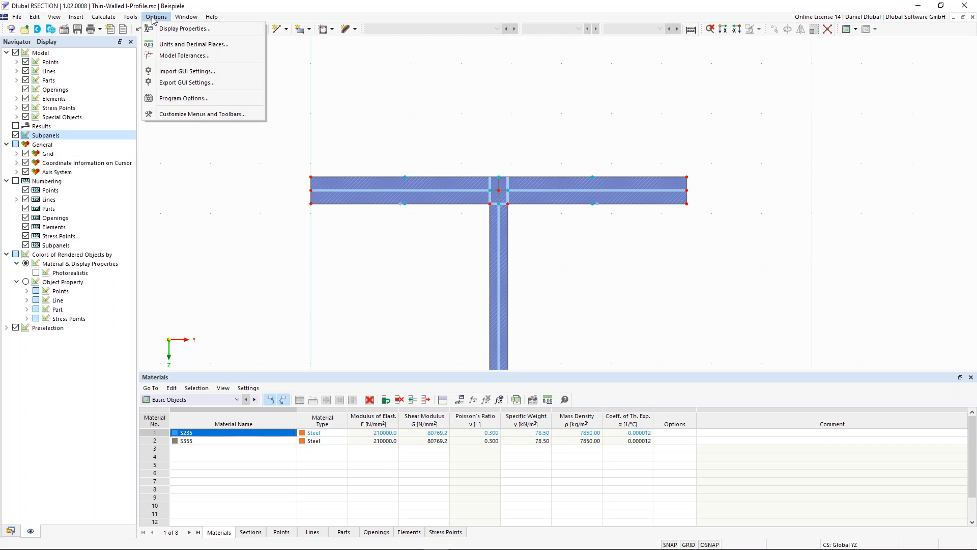
pyautogui.click(173, 88)
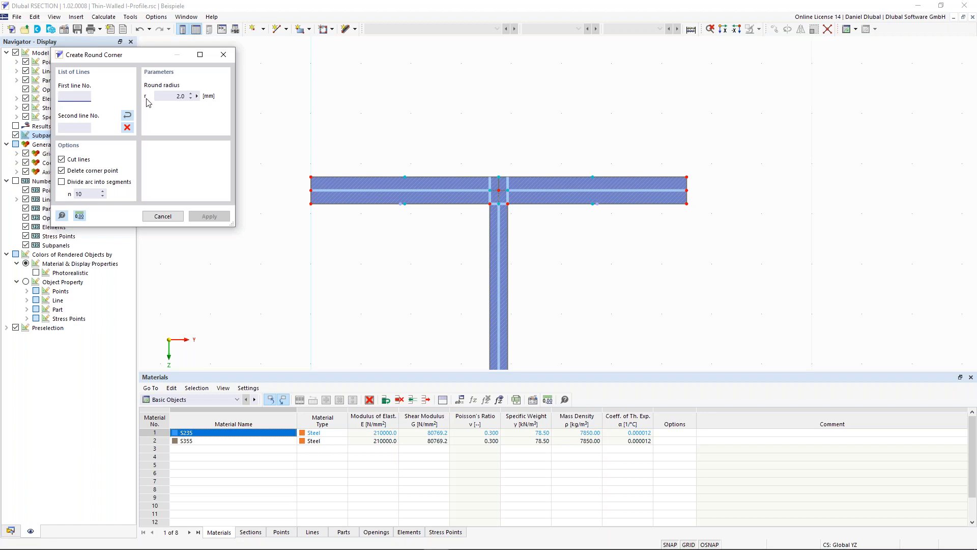
pyautogui.click(175, 96)
pyautogui.write('15')
pyautogui.click(473, 202)
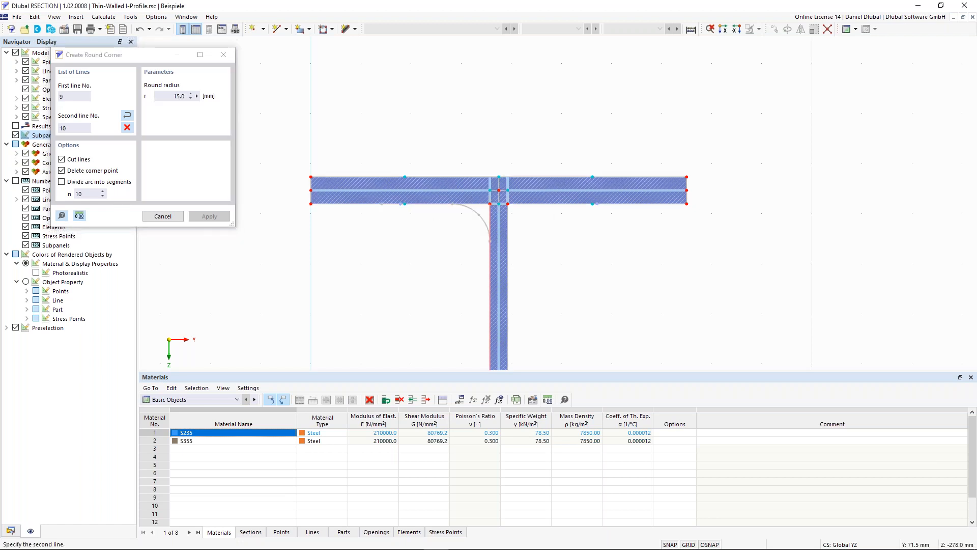
pyautogui.click(490, 218)
# Step: Round the corner between the web's right edge and the right underside of the top flange with the same 15 mm radius
pyautogui.scroll(2, 508, 235)
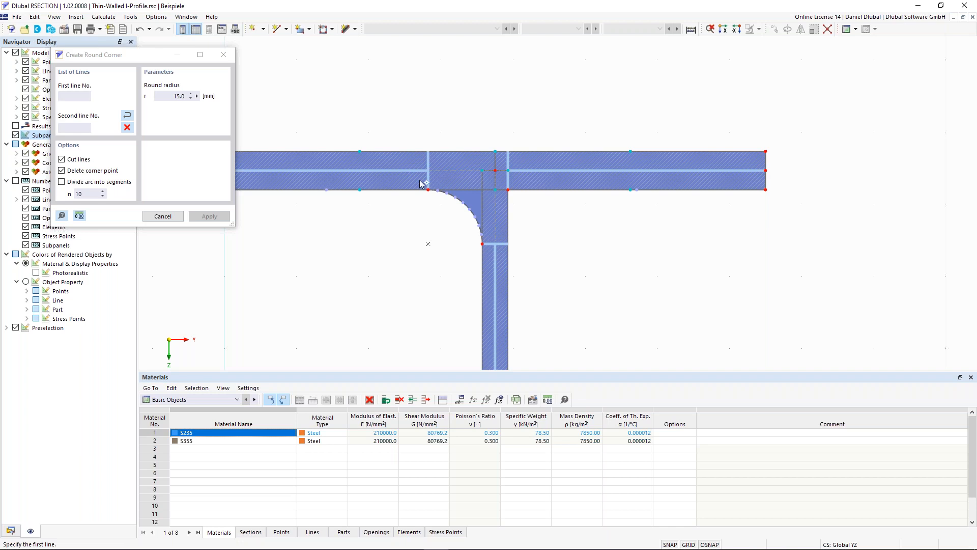
pyautogui.scroll(1, 484, 240)
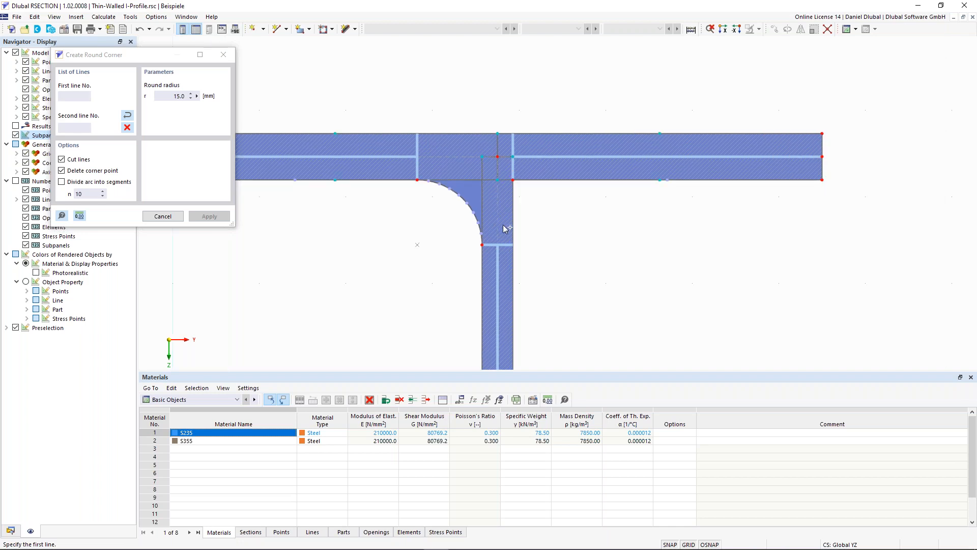
pyautogui.click(514, 212)
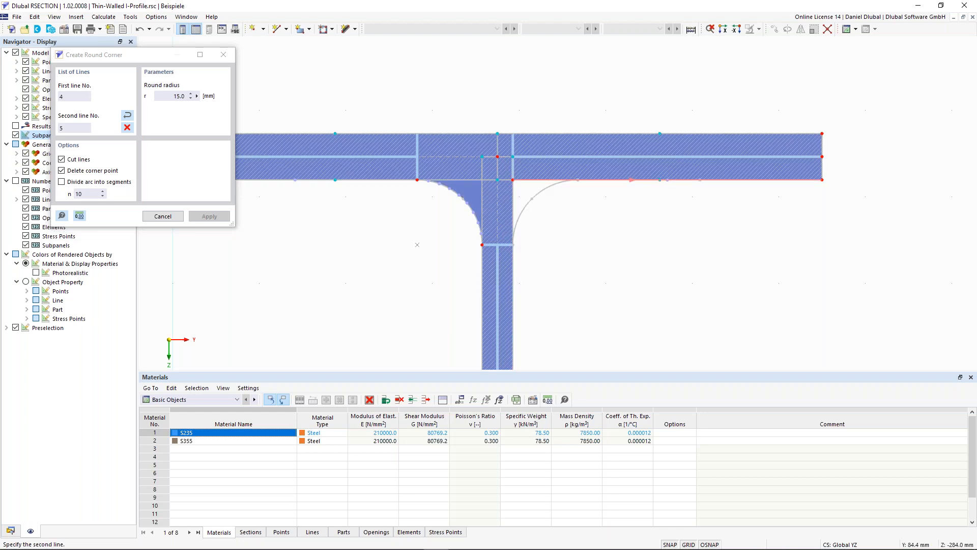
pyautogui.click(588, 180)
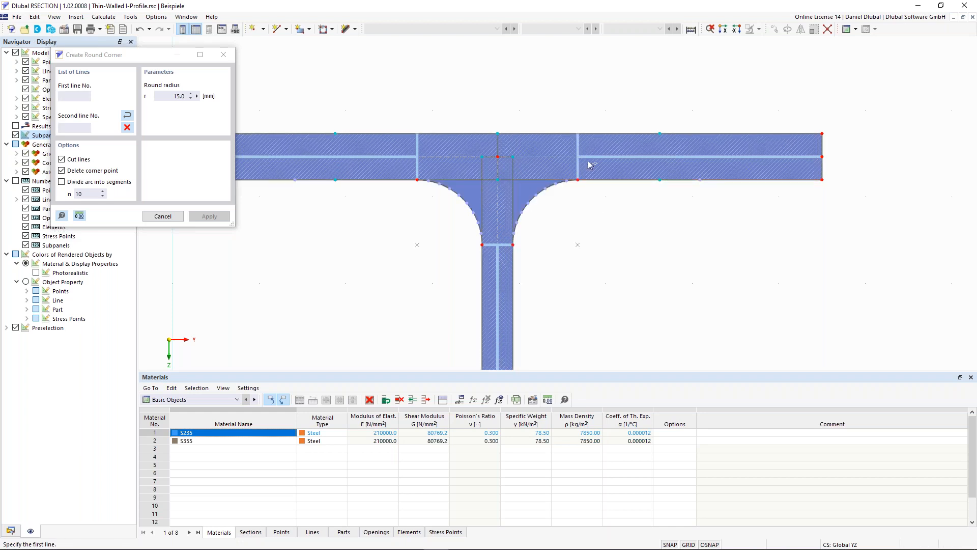
pyautogui.scroll(-2, 589, 164)
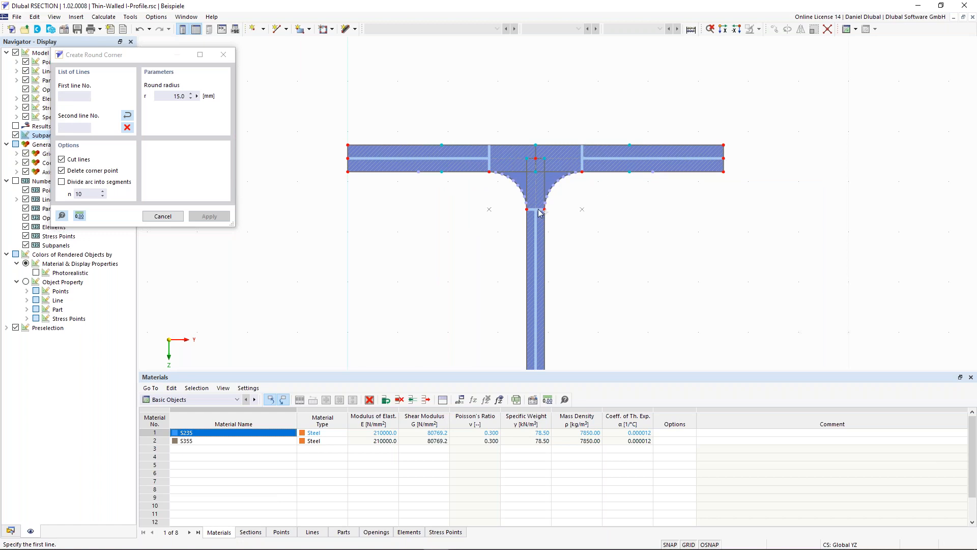
pyautogui.scroll(2, 541, 213)
pyautogui.scroll(2, 507, 114)
pyautogui.click(489, 244)
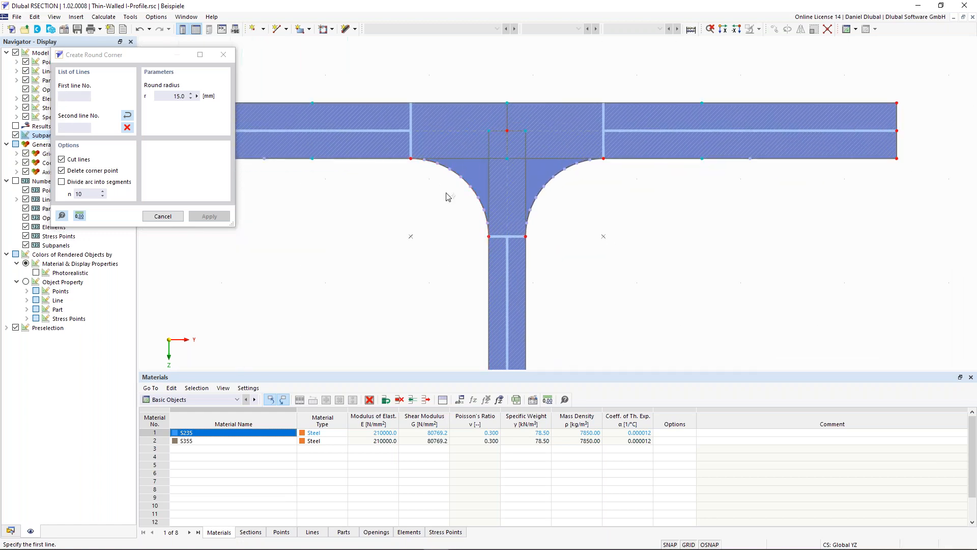
# Step: Finish creating round corners at the top flange and go to the junction of the web and bottom flange
pyautogui.scroll(-1, 436, 183)
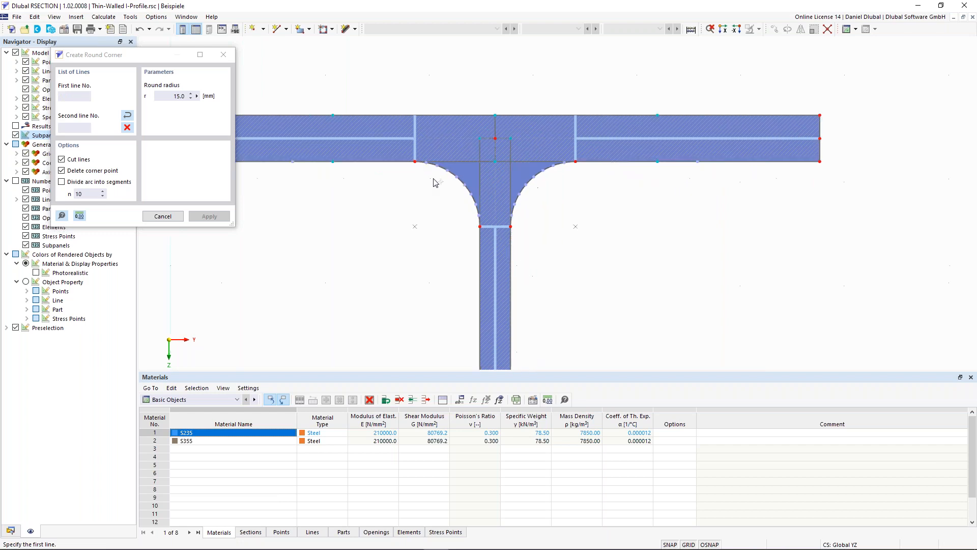
pyautogui.scroll(-1, 435, 182)
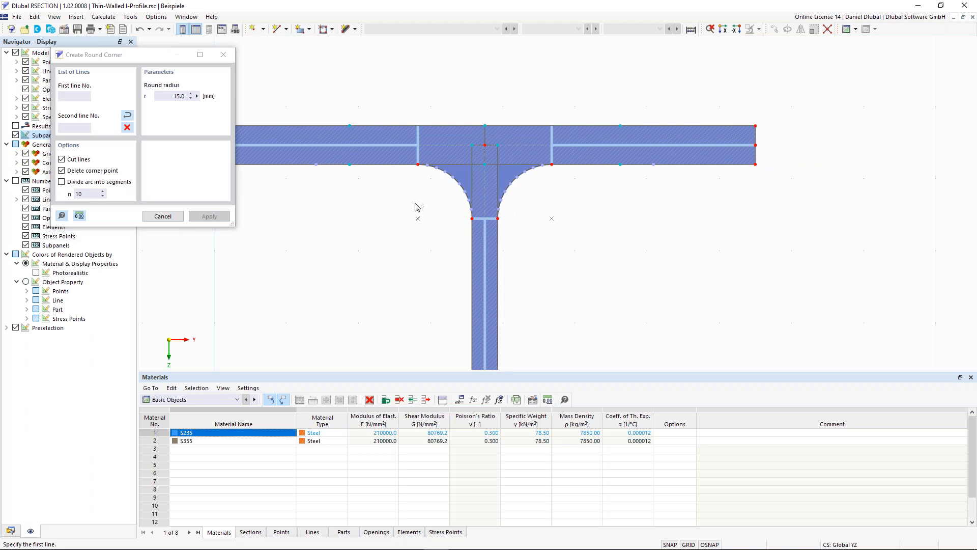
pyautogui.press('Escape')
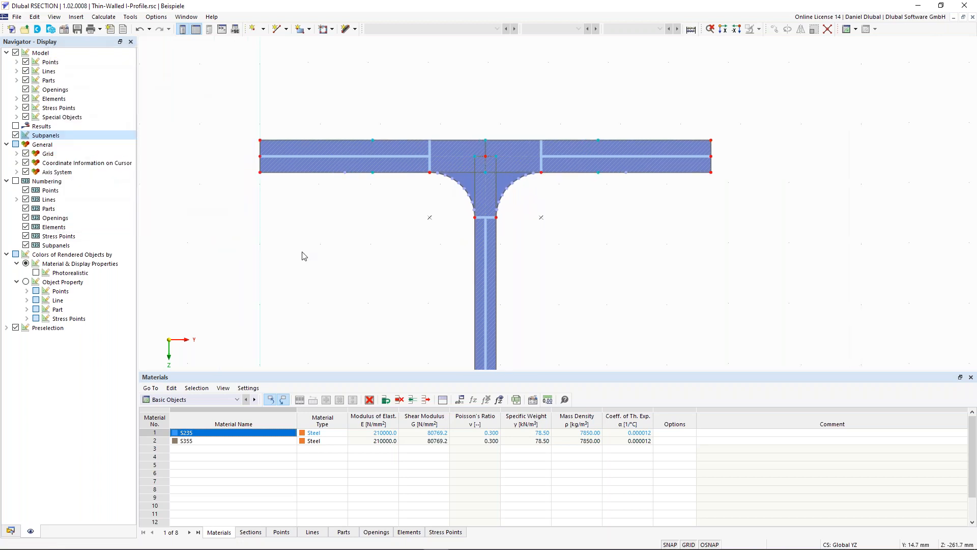
pyautogui.scroll(-2, 305, 256)
pyautogui.scroll(-1, 332, 300)
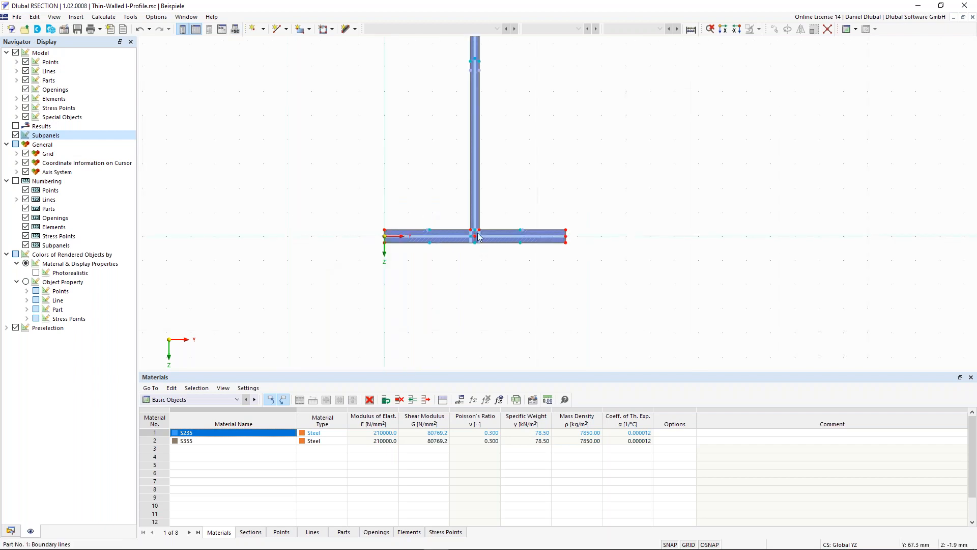
pyautogui.scroll(1, 478, 237)
# Step: Set up an angled corner of type Edge and Angle with edge length L1 = 6*sqrt(2) mm and an angle of 45°
pyautogui.click(130, 17)
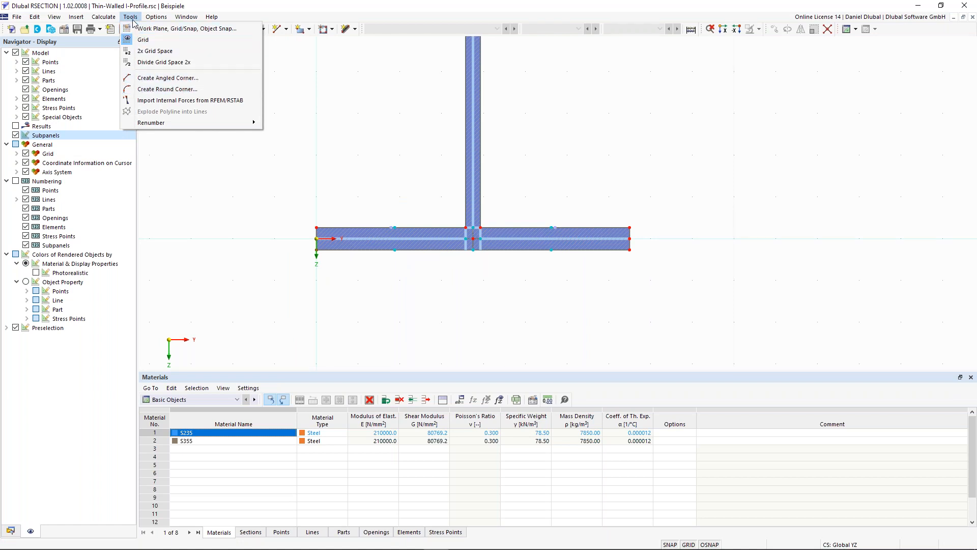
pyautogui.click(154, 79)
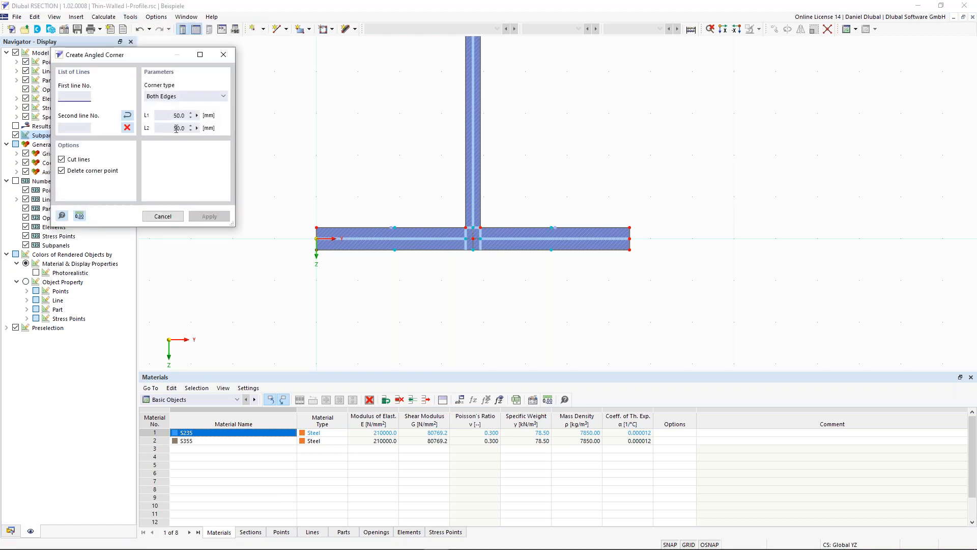
pyautogui.click(168, 96)
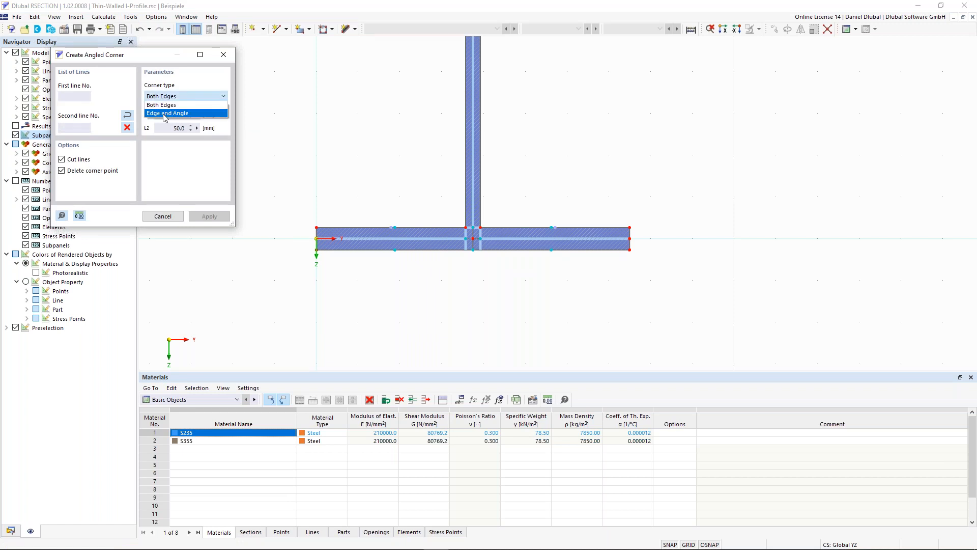
pyautogui.click(165, 114)
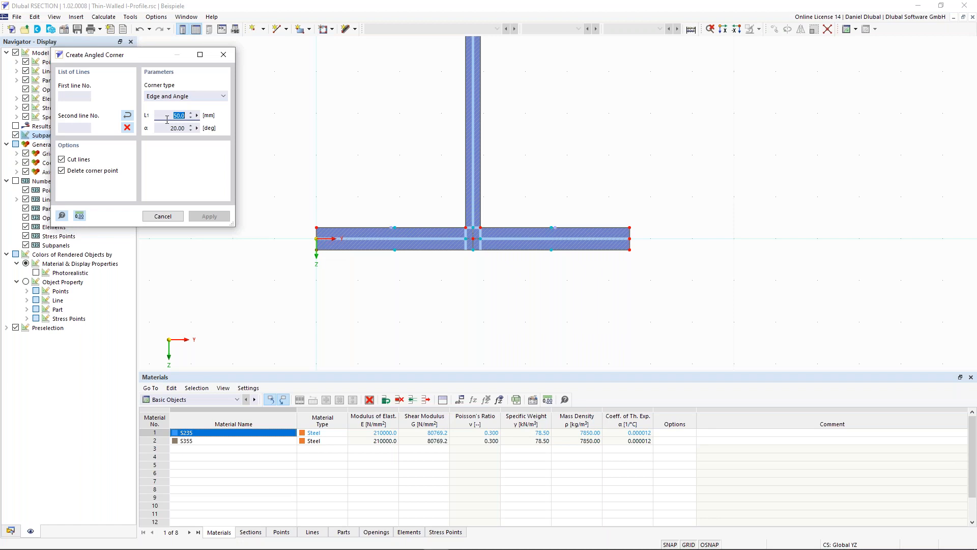
pyautogui.press('BackSpace')
pyautogui.write('6*')
pyautogui.write('qrt(2')
pyautogui.click(175, 128)
pyautogui.doubleClick(180, 115)
pyautogui.click(167, 128)
pyautogui.write('45')
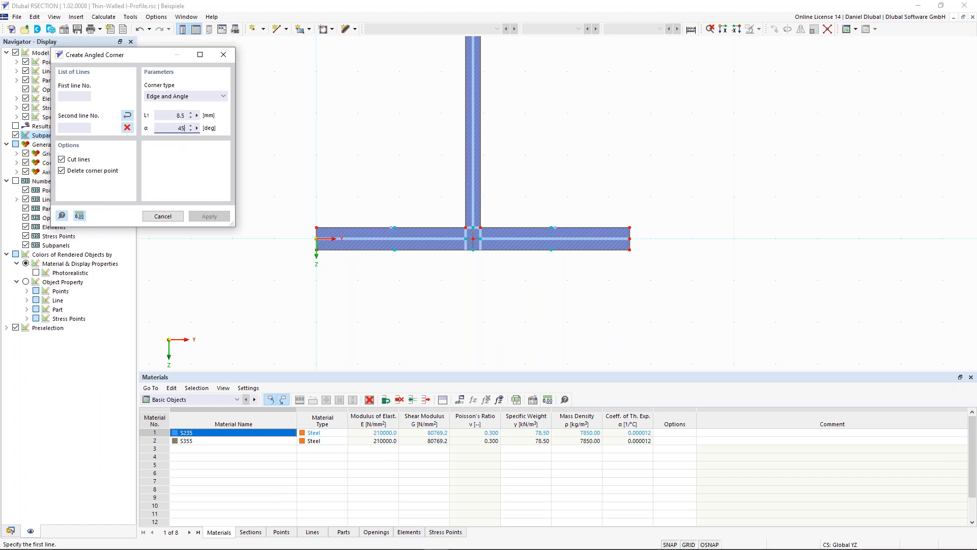
# Step: Create the angled corner between the left upper edge of the bottom flange and the left edge of the web
pyautogui.scroll(2, 471, 209)
pyautogui.scroll(1, 453, 220)
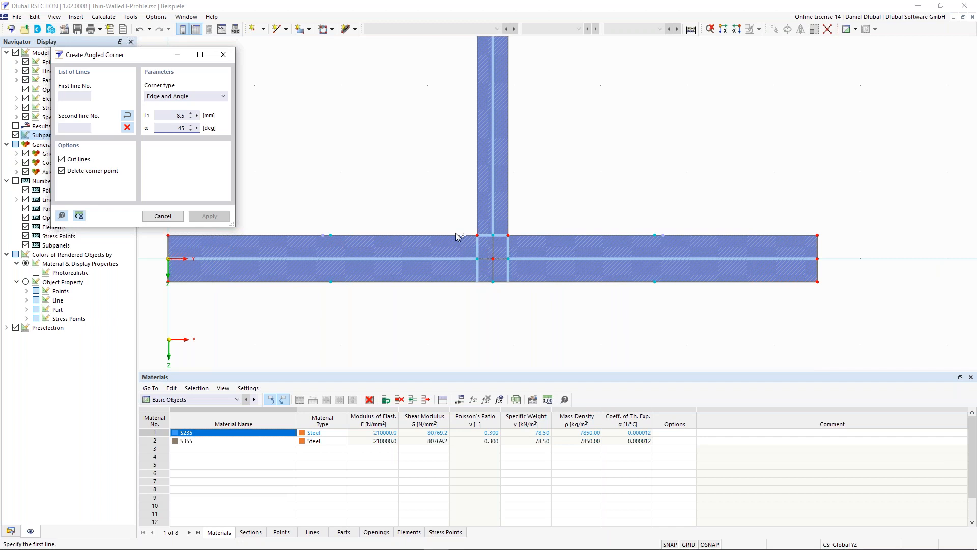
pyautogui.click(458, 235)
pyautogui.click(477, 213)
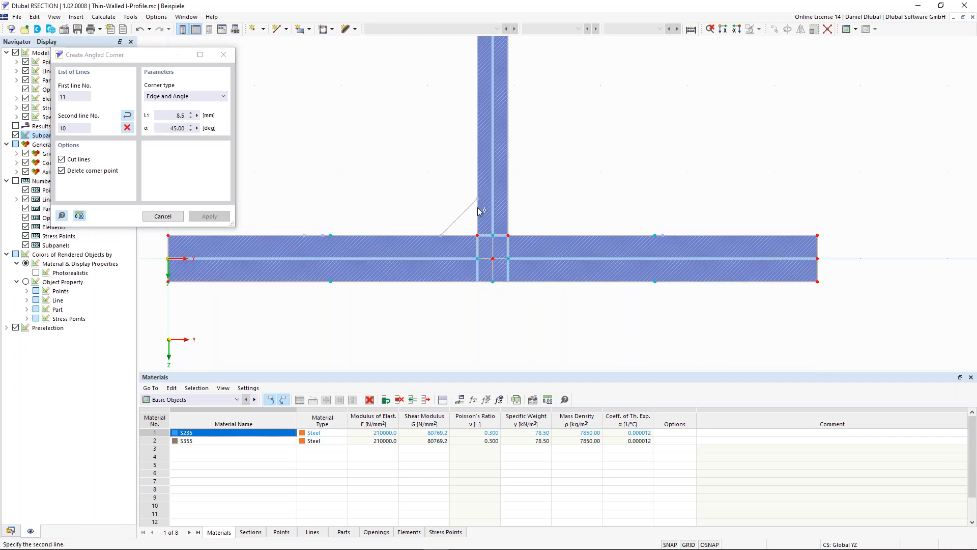
pyautogui.click(477, 208)
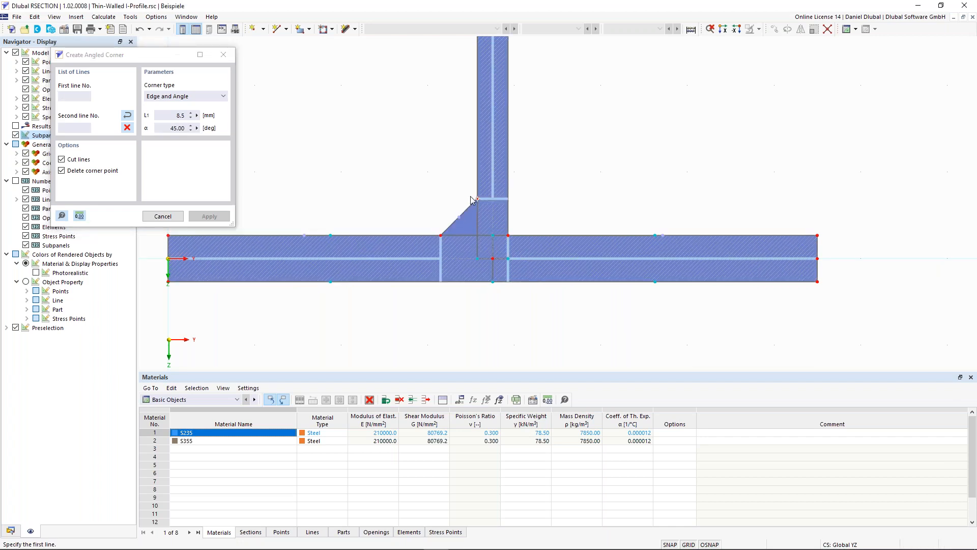
# Step: Create the same angled corner between the bottom flange's right upper edge and the web's right edge, and end the command
pyautogui.scroll(-2, 451, 198)
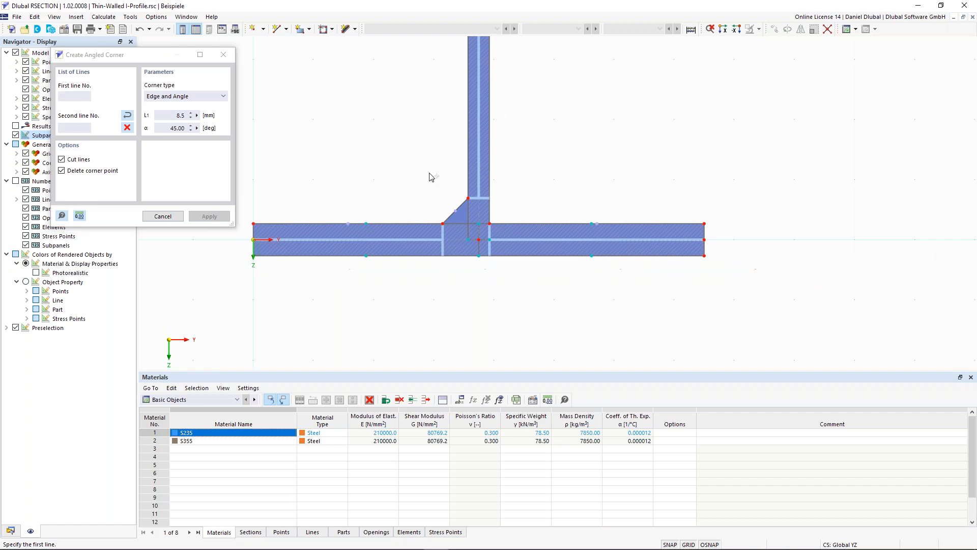
pyautogui.scroll(1, 453, 198)
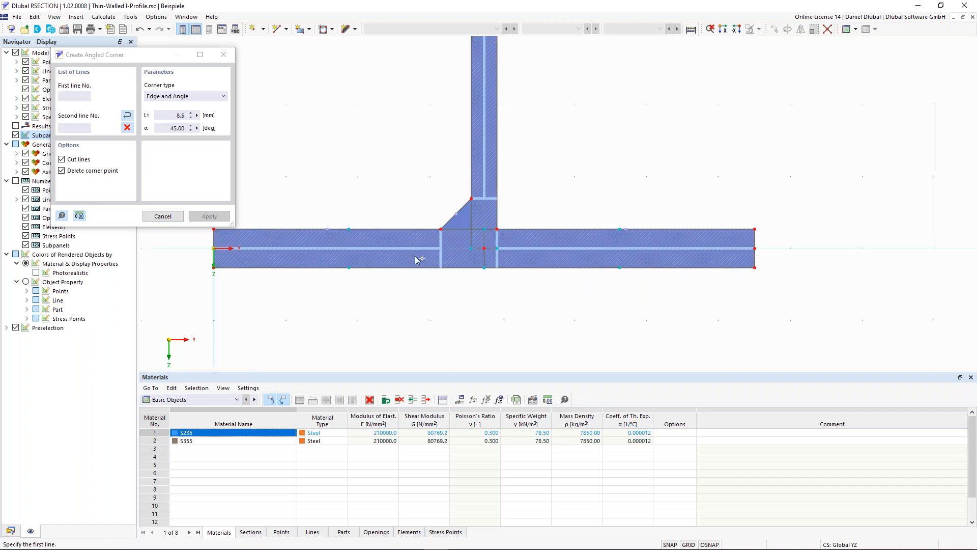
pyautogui.click(519, 229)
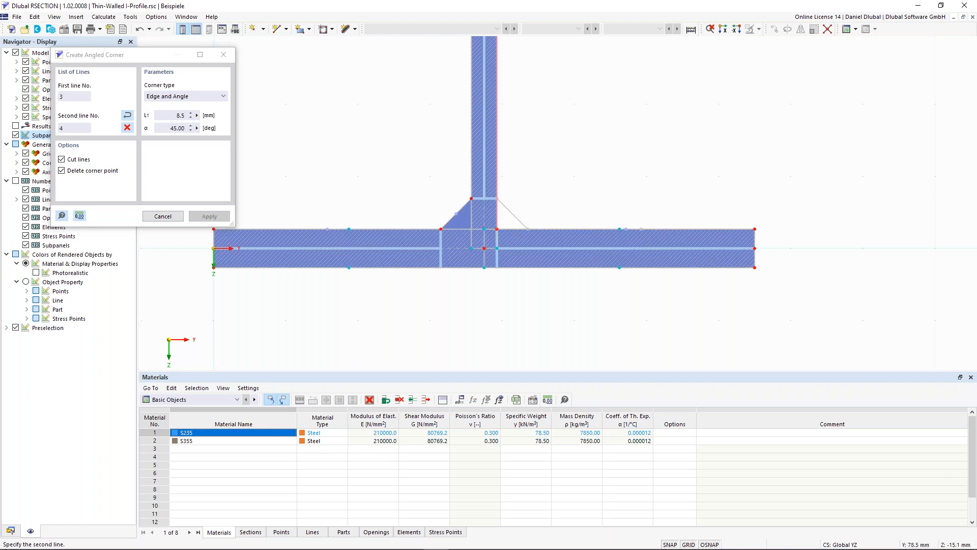
pyautogui.click(497, 194)
pyautogui.click(163, 216)
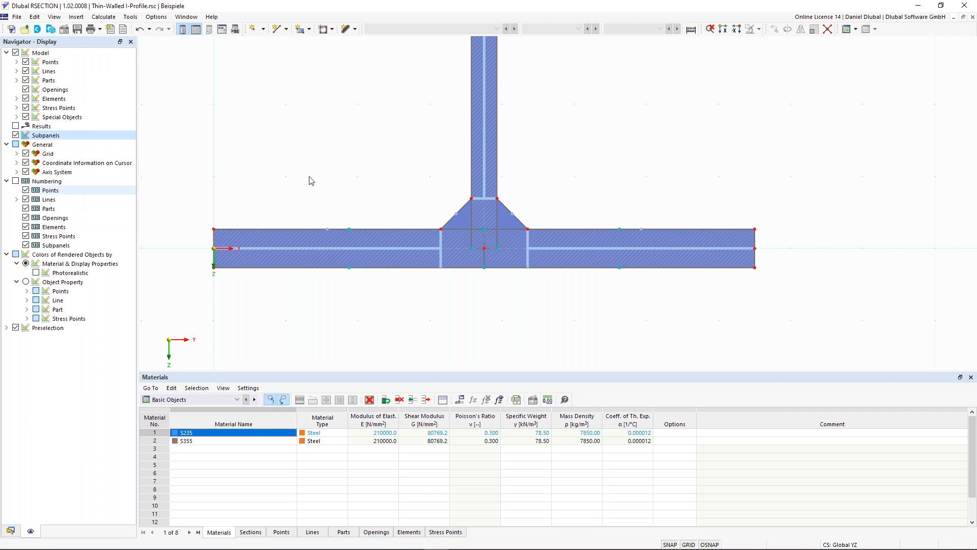
# Step: Create a new load case LC1 named "Only N"
pyautogui.scroll(-3, 310, 153)
pyautogui.moveTo(310, 115); pyautogui.dragTo(321, 222, button='middle')
pyautogui.scroll(-3, 329, 218)
pyautogui.moveTo(293, 187); pyautogui.dragTo(396, 221, button='middle')
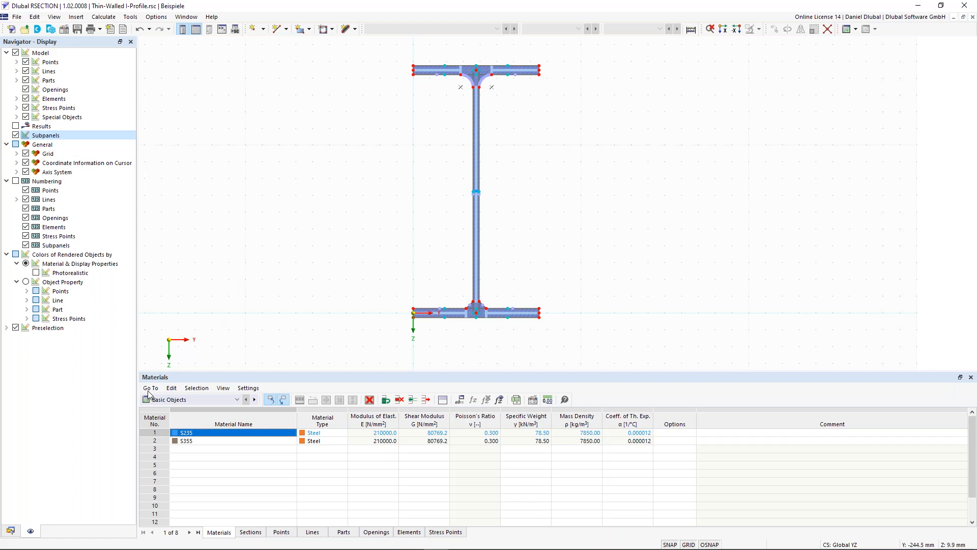
pyautogui.click(11, 531)
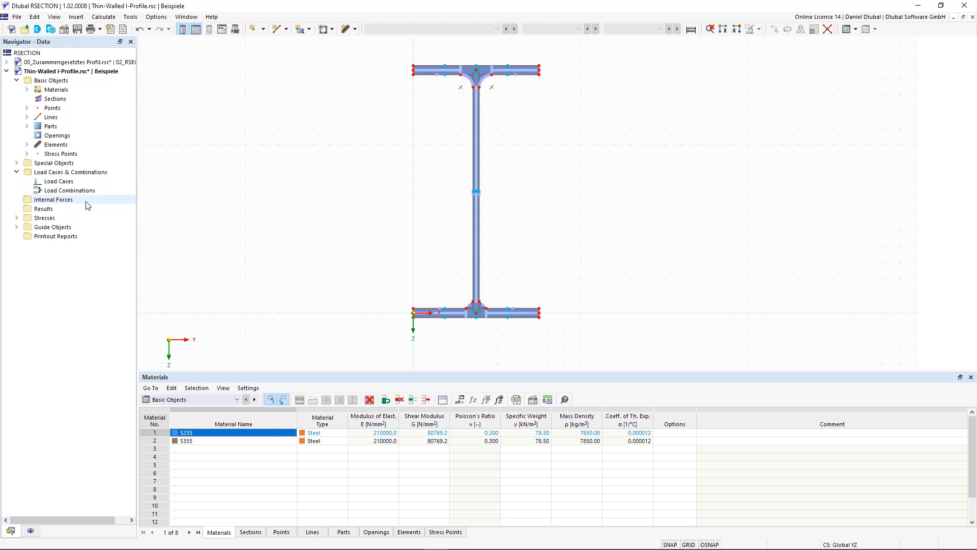
pyautogui.rightClick(65, 185)
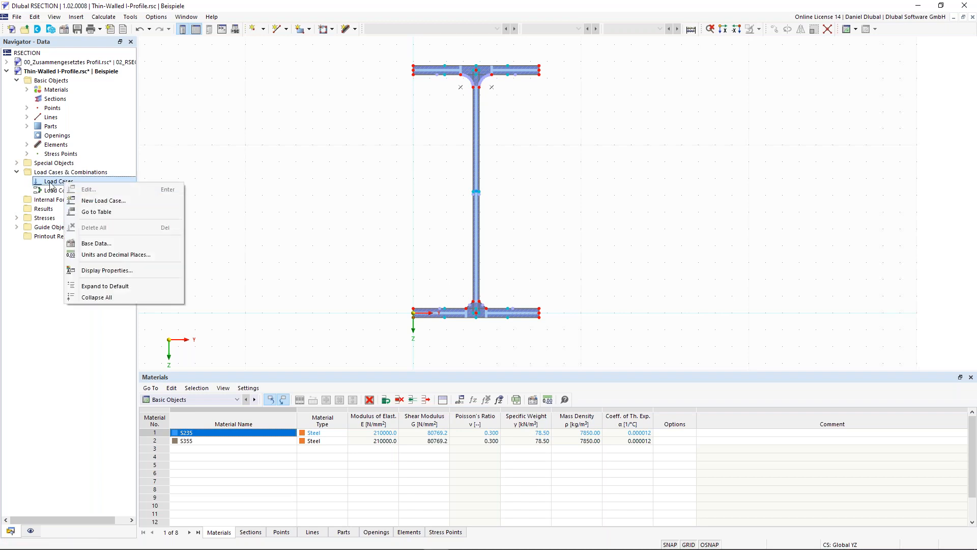
pyautogui.click(102, 202)
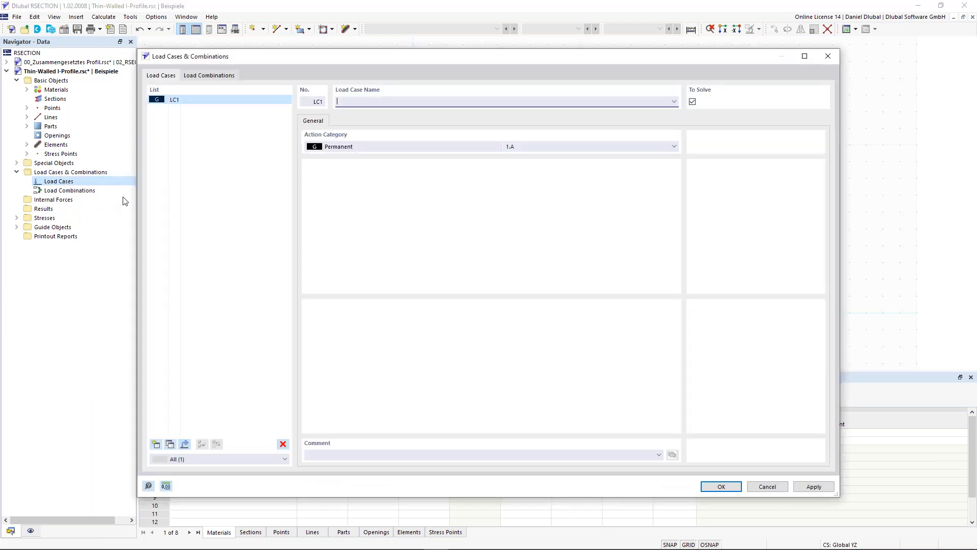
pyautogui.click(369, 100)
pyautogui.write('Only N')
# Step: Copy load case LC1 and name the copy "Only M"
pyautogui.click(170, 445)
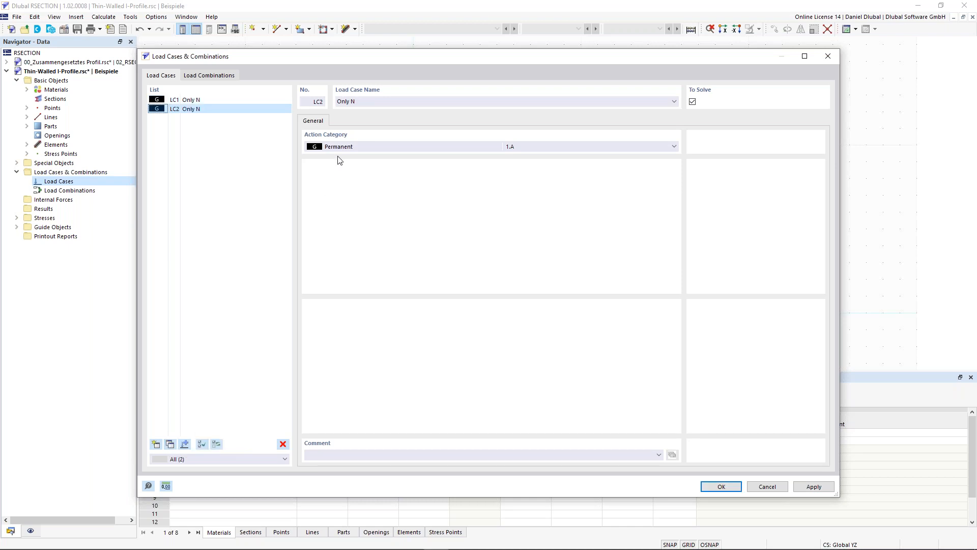
pyautogui.doubleClick(352, 101)
pyautogui.write('M')
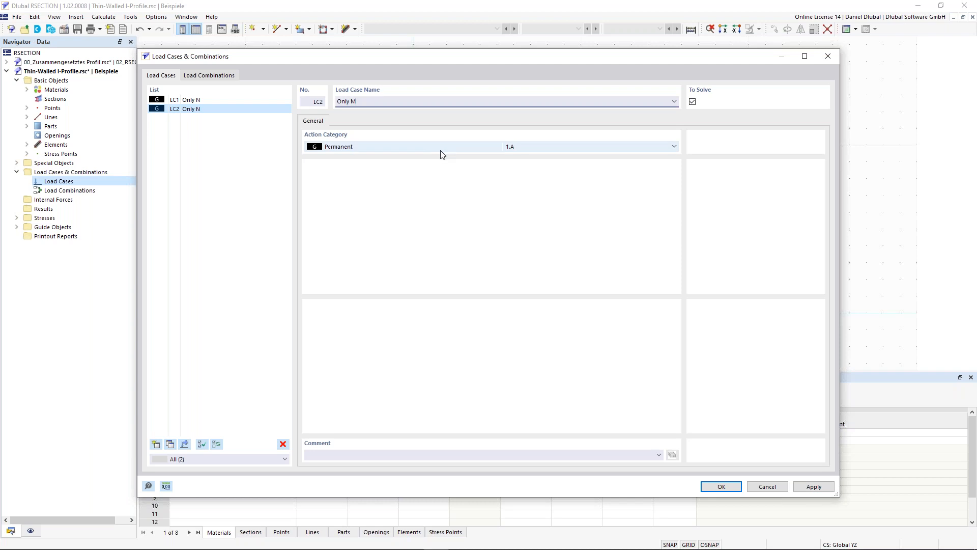
# Step: Create load combination CO1 from load cases LC1 and LC2, each with factor 1.00, and accept the load definitions
pyautogui.click(214, 76)
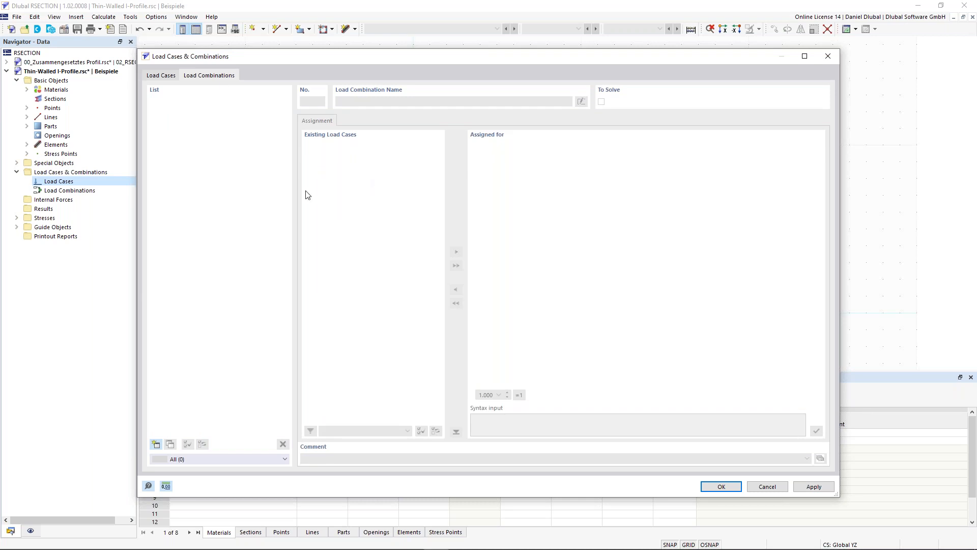
pyautogui.click(156, 444)
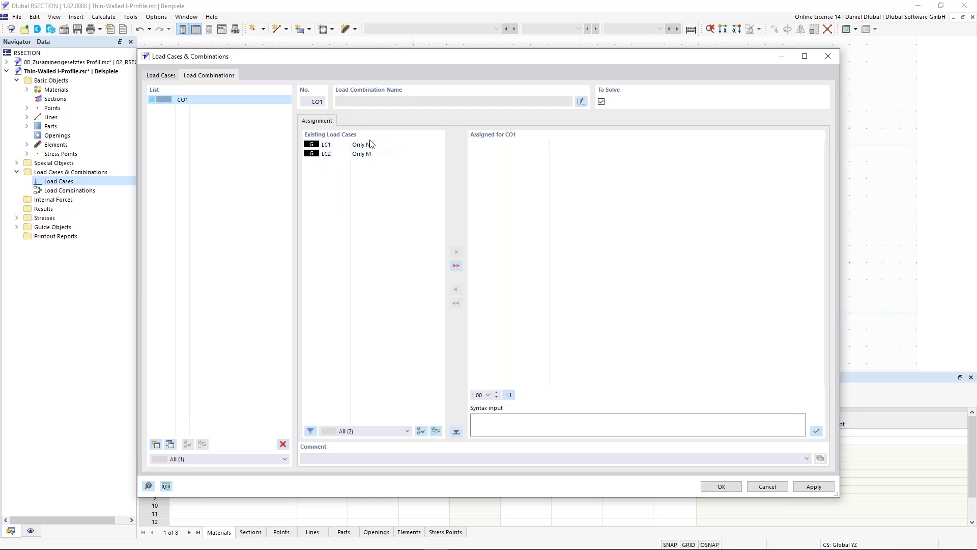
pyautogui.click(456, 265)
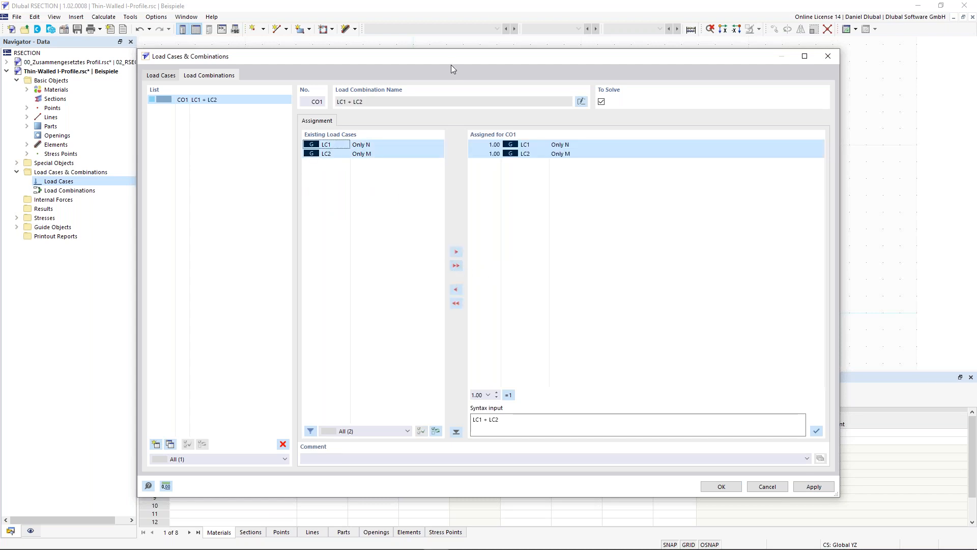
pyautogui.click(497, 145)
pyautogui.click(494, 173)
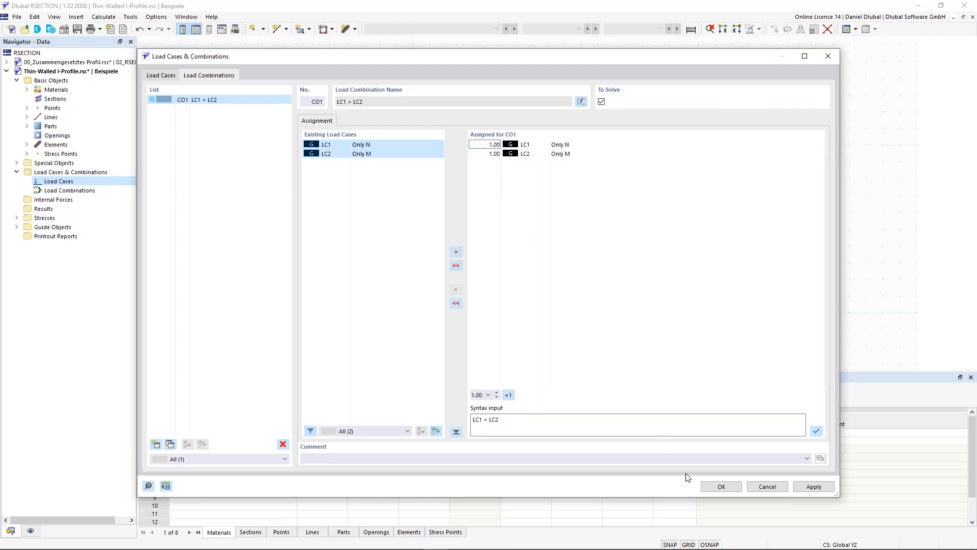
pyautogui.click(722, 488)
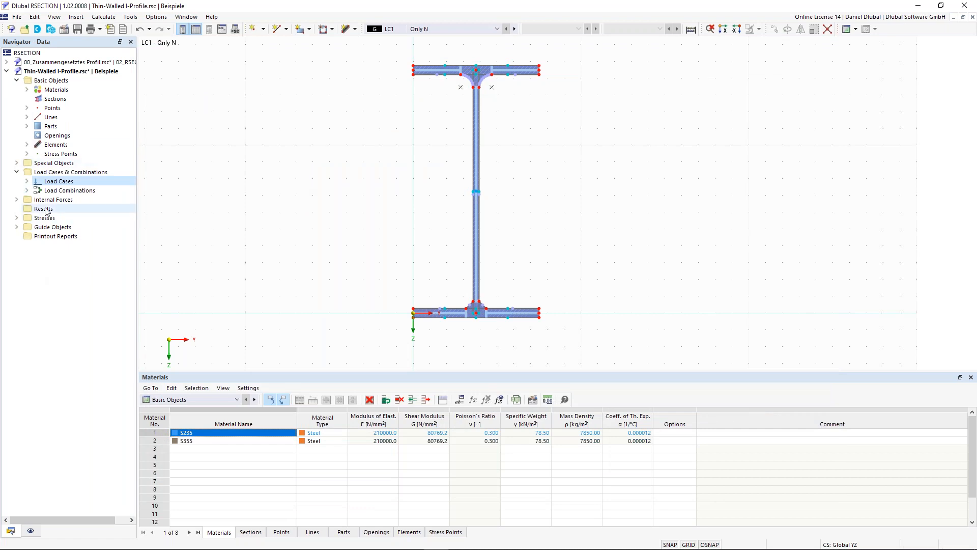
# Step: Add internal forces to load case LC1 - Only N with an axial force N of -10 kN
pyautogui.click(17, 200)
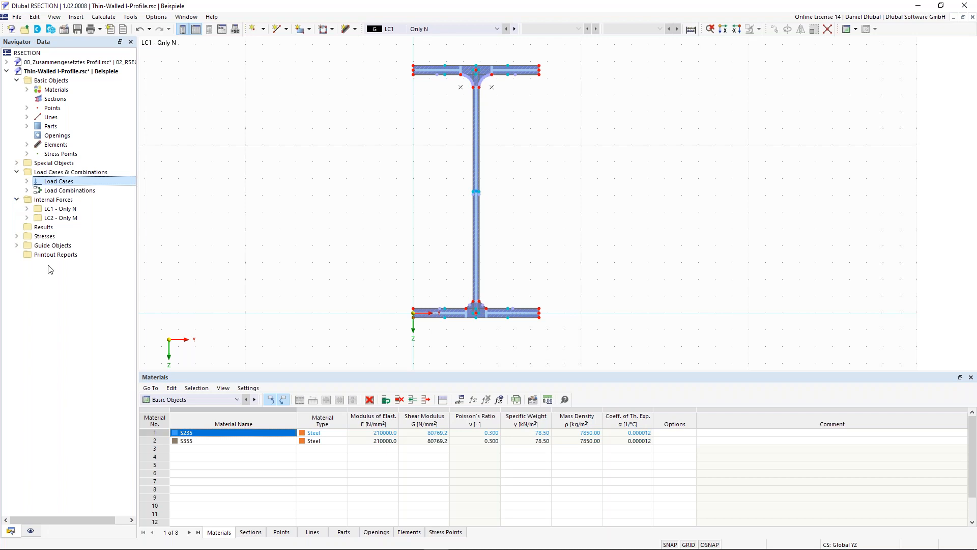
pyautogui.click(27, 209)
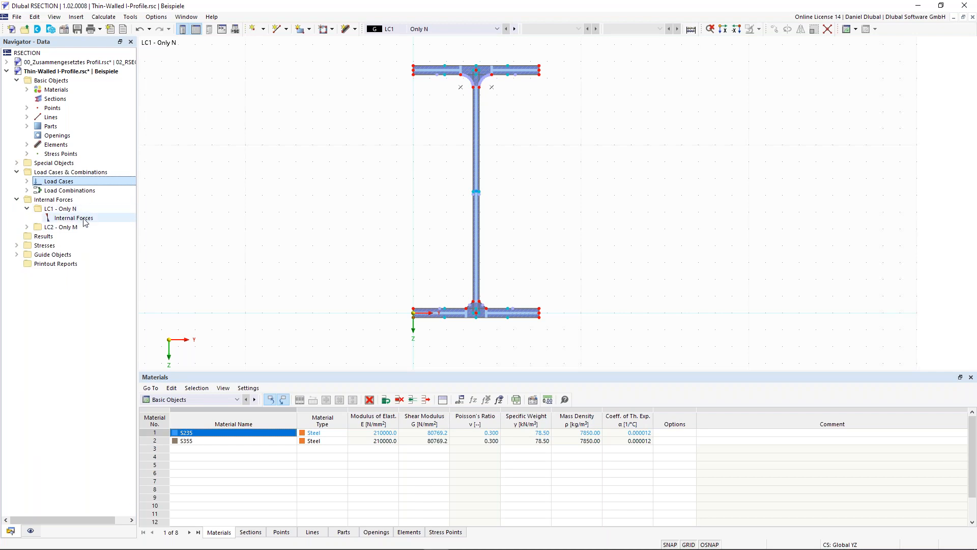
pyautogui.click(74, 217)
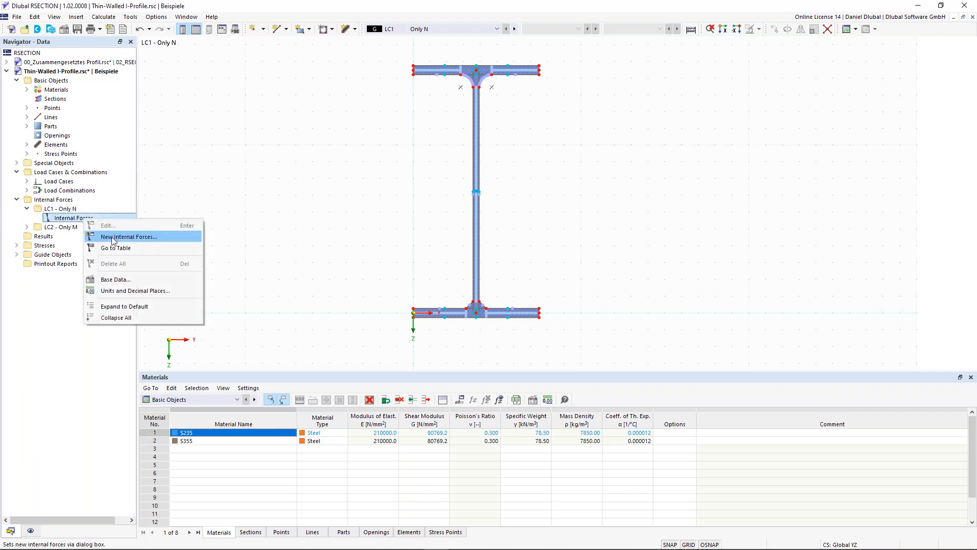
pyautogui.click(113, 238)
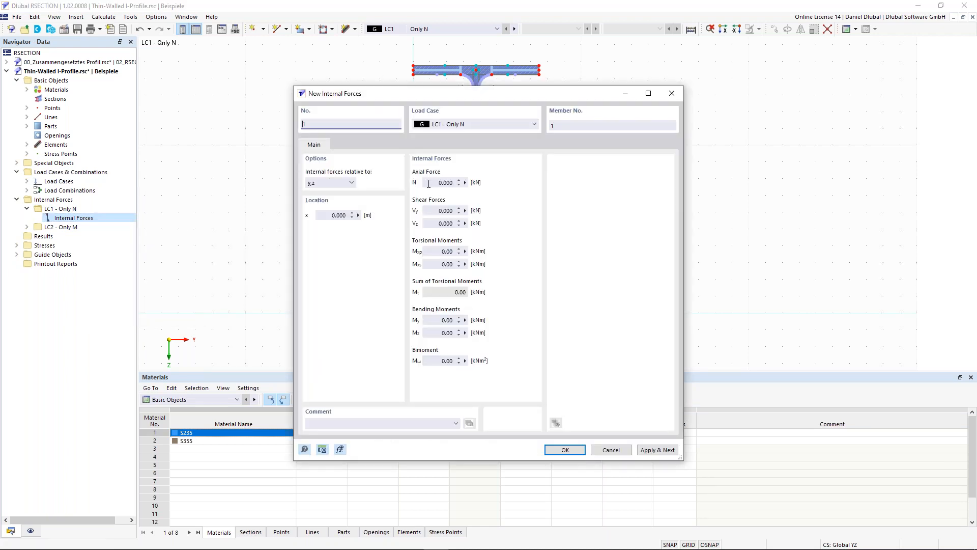
pyautogui.click(428, 184)
pyautogui.press('BackSpace')
pyautogui.write('-10')
pyautogui.click(656, 450)
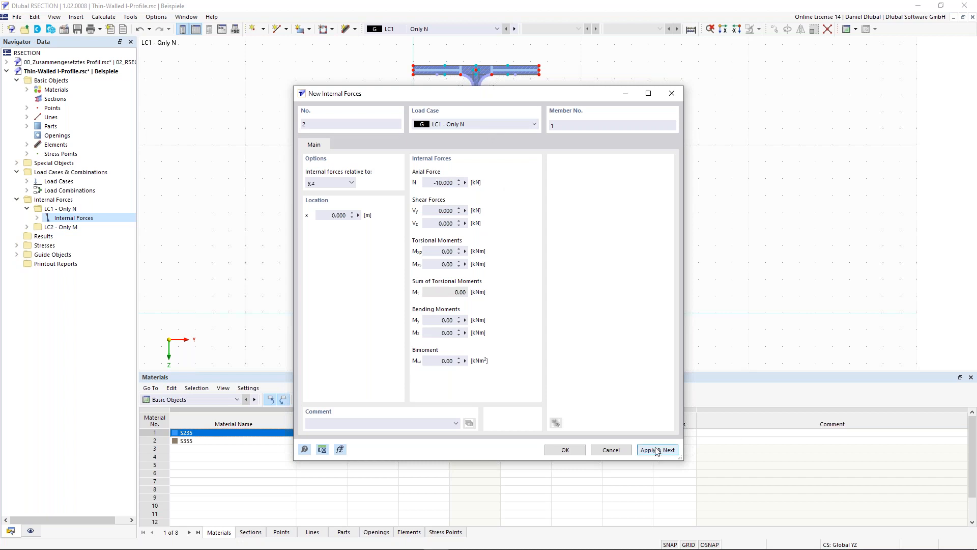
# Step: Add internal forces to load case LC2 - Only M with axial force N of 0 kN and bending moment My of 100 kNm
pyautogui.click(513, 125)
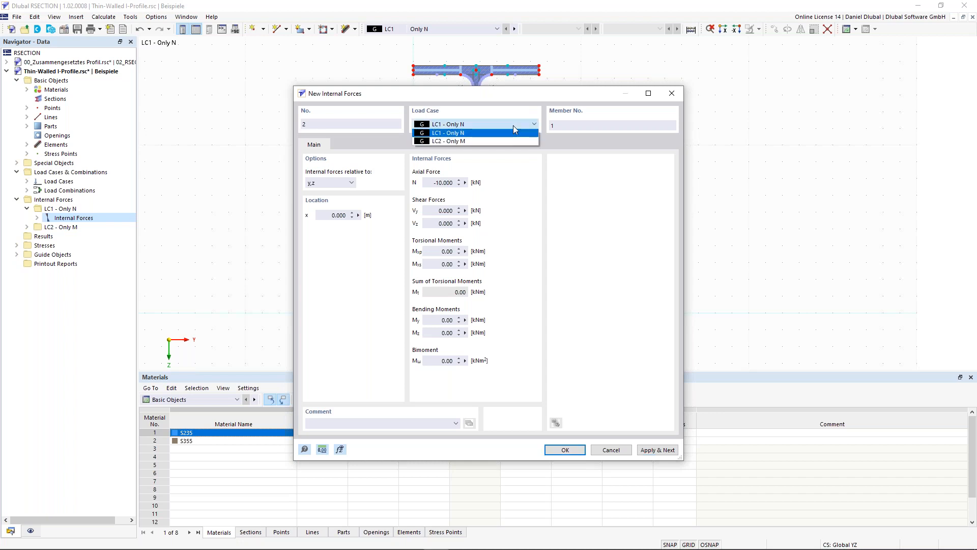
pyautogui.click(502, 142)
pyautogui.doubleClick(433, 183)
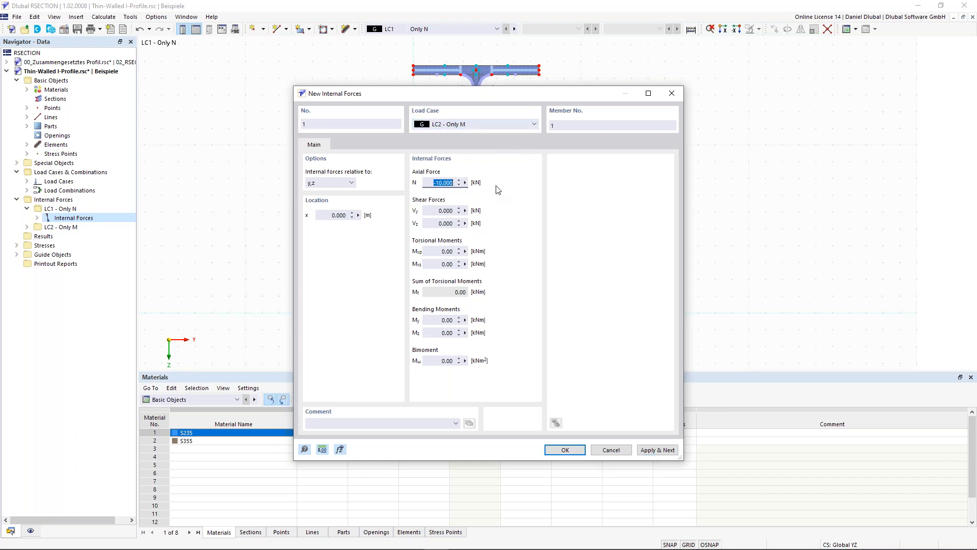
pyautogui.write('0')
pyautogui.click(436, 321)
pyautogui.write('1')
pyautogui.click(578, 453)
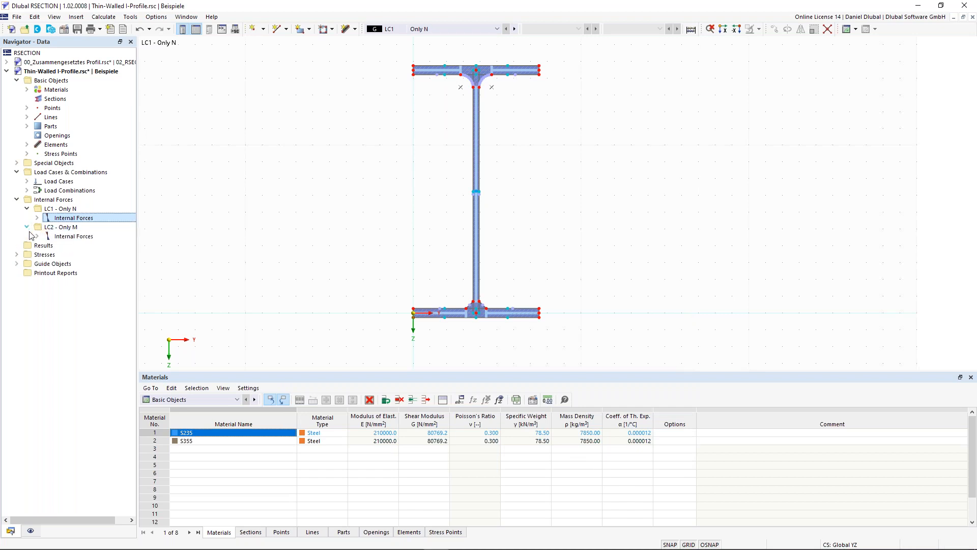
# Step: Review the internal forces entries of both load cases and inspect the LC1 entry's editable force and moment values without changing them
pyautogui.click(36, 236)
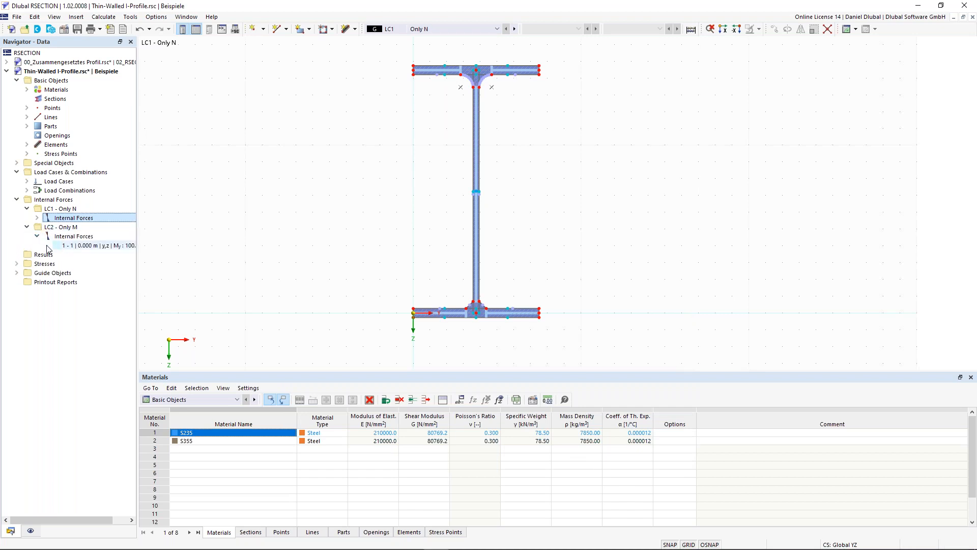
pyautogui.click(92, 248)
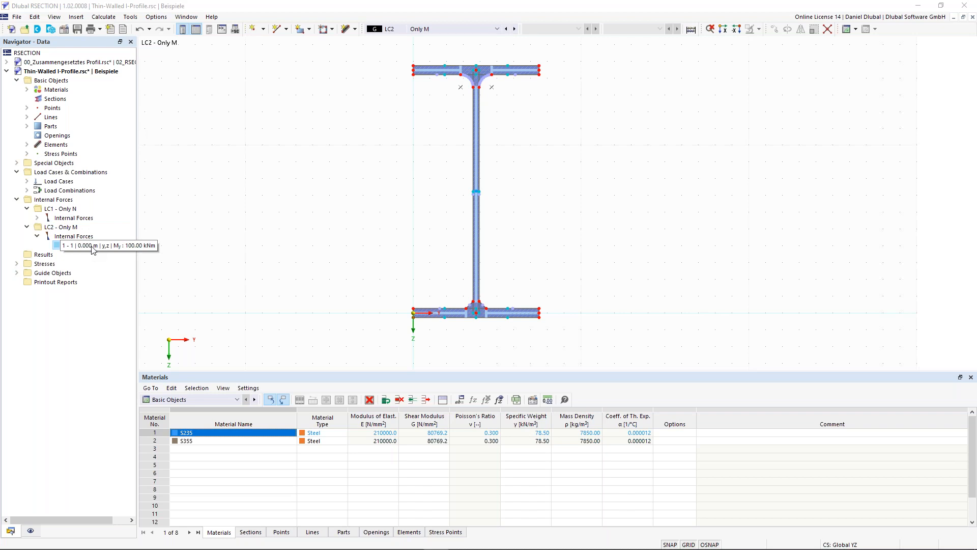
pyautogui.click(36, 218)
pyautogui.click(79, 229)
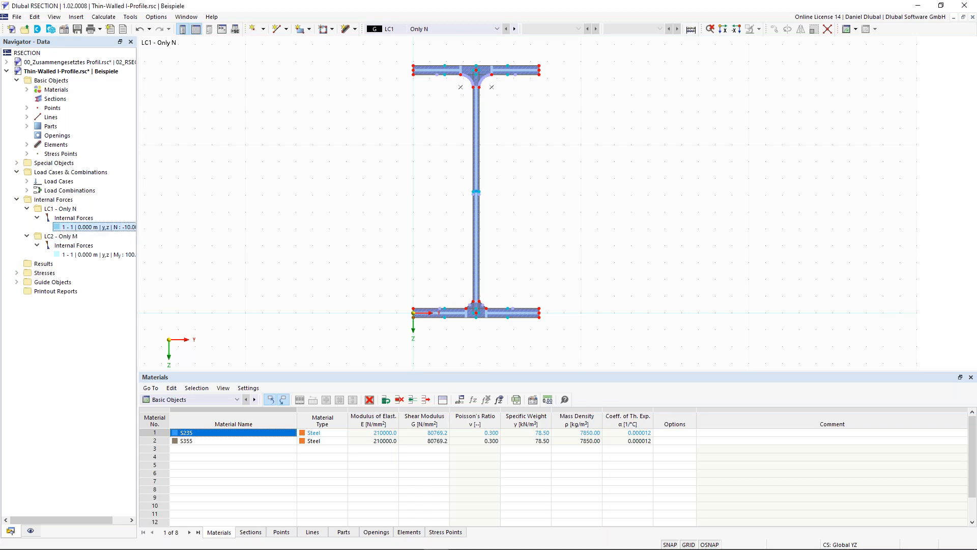
pyautogui.rightClick(85, 228)
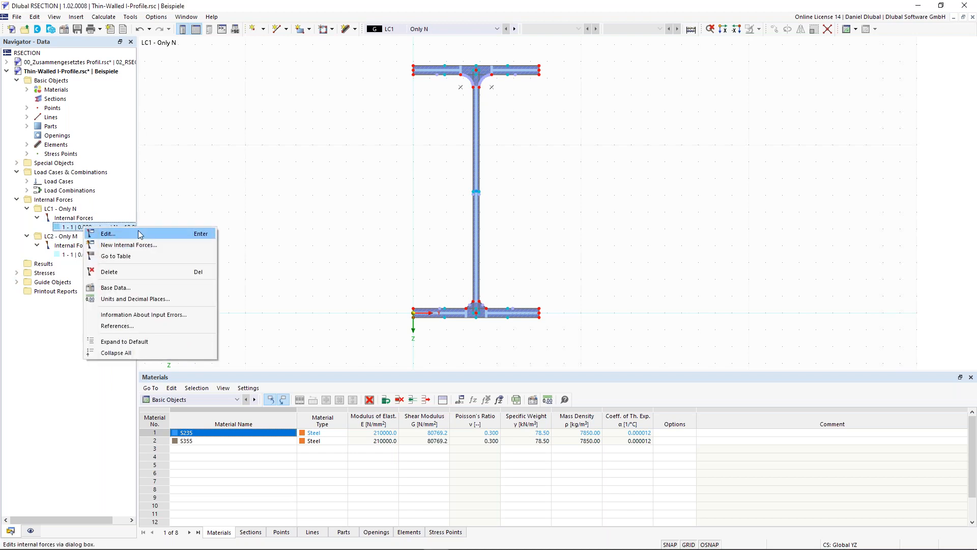
pyautogui.click(138, 234)
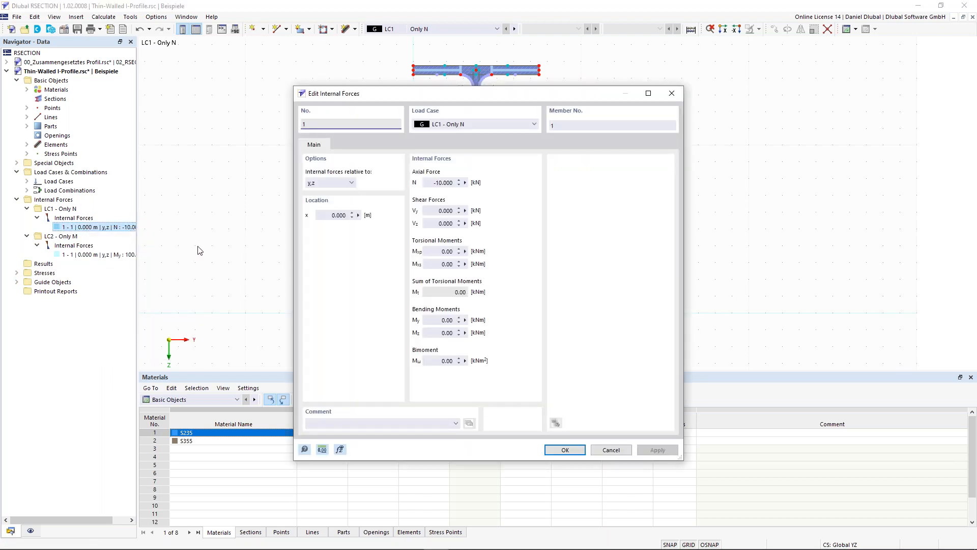
pyautogui.click(431, 183)
pyautogui.click(432, 182)
pyautogui.click(447, 320)
pyautogui.click(446, 210)
pyautogui.click(610, 450)
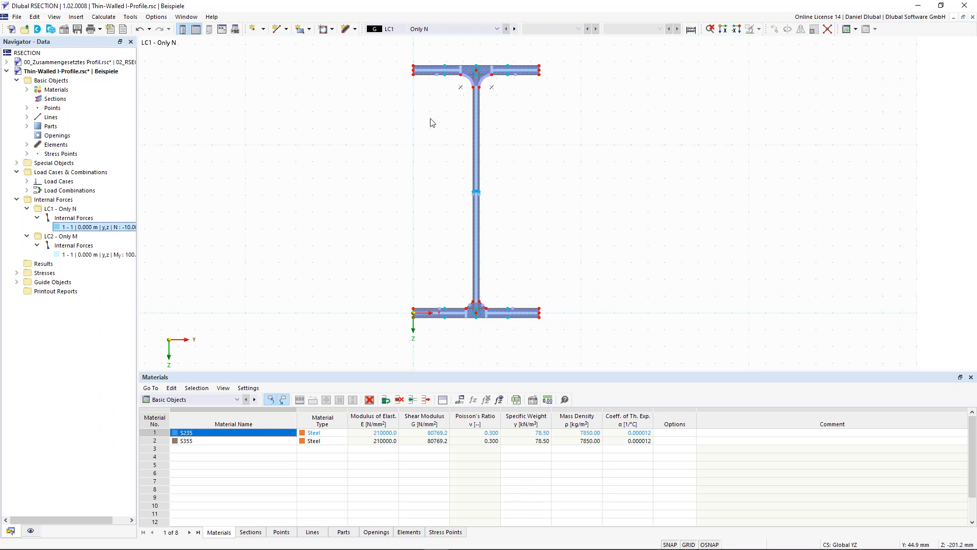
# Step: Examine the automatically generated stress points on the upper and lower flanges of the I-profile
pyautogui.moveTo(471, 68); pyautogui.dragTo(485, 95, button='middle')
pyautogui.scroll(3, 498, 73)
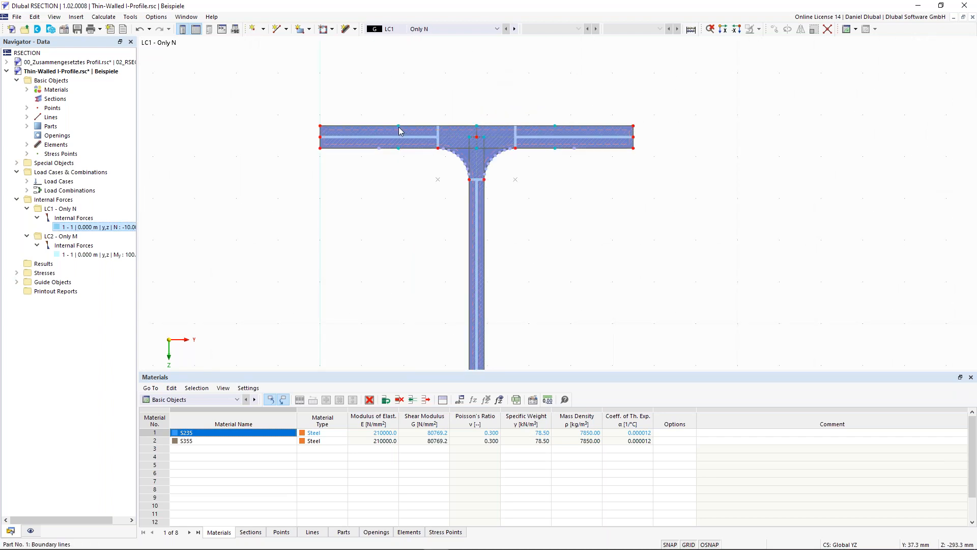
pyautogui.scroll(4, 440, 117)
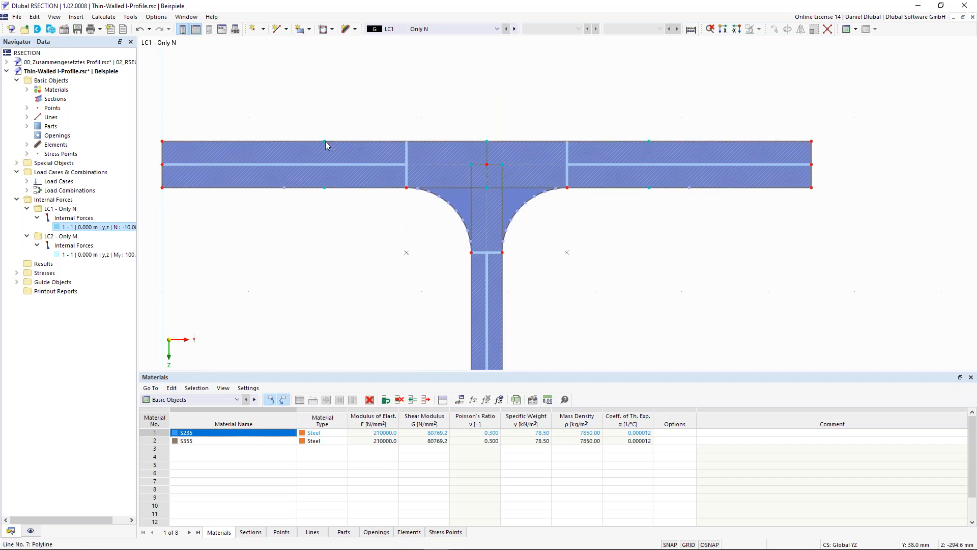
pyautogui.moveTo(324, 142)
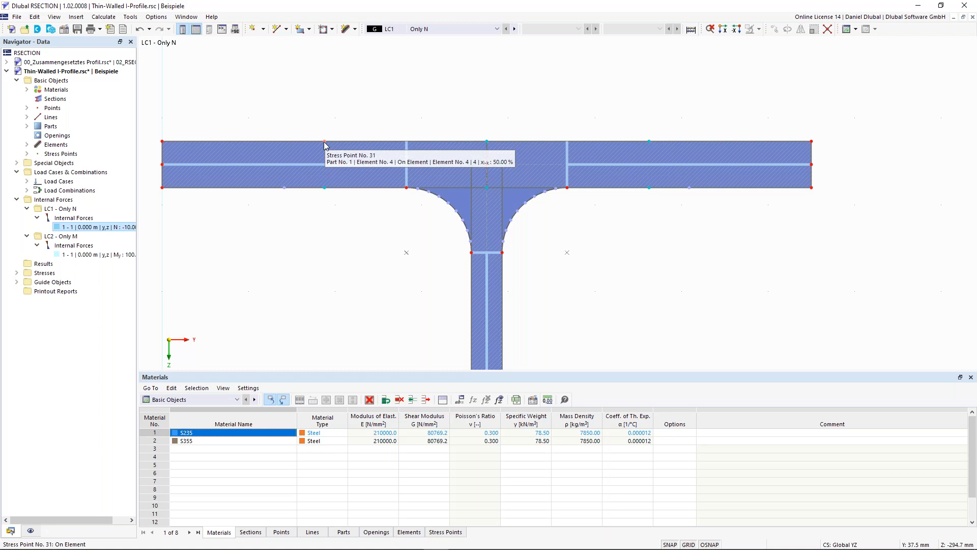
pyautogui.scroll(-3, 327, 224)
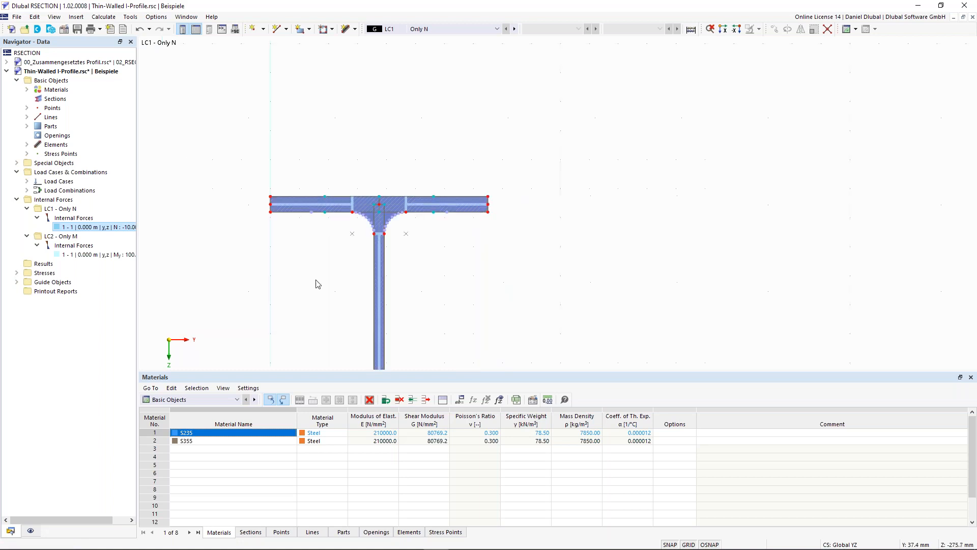
pyautogui.moveTo(322, 218); pyautogui.dragTo(320, 81, button='middle')
pyautogui.moveTo(324, 281); pyautogui.dragTo(372, 84, button='middle')
pyautogui.scroll(2, 397, 204)
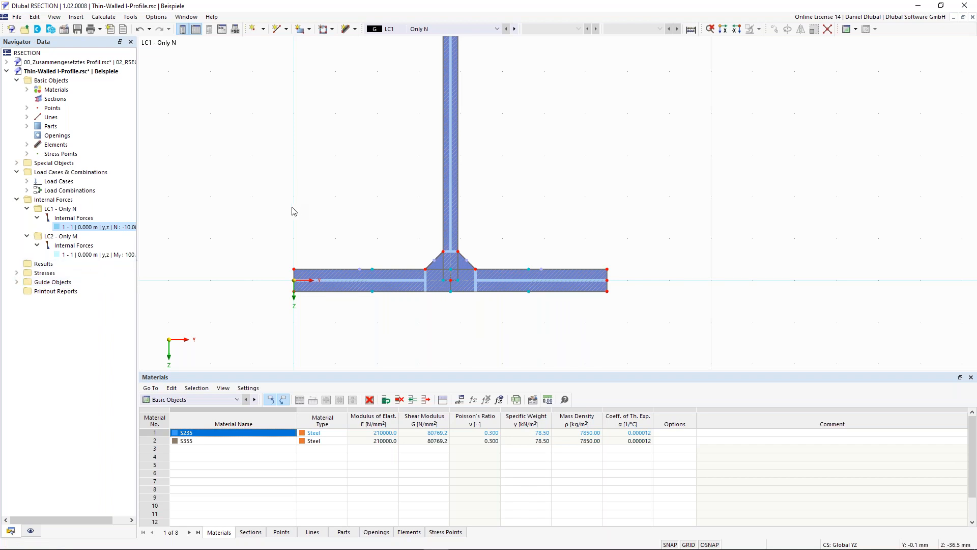
pyautogui.click(17, 273)
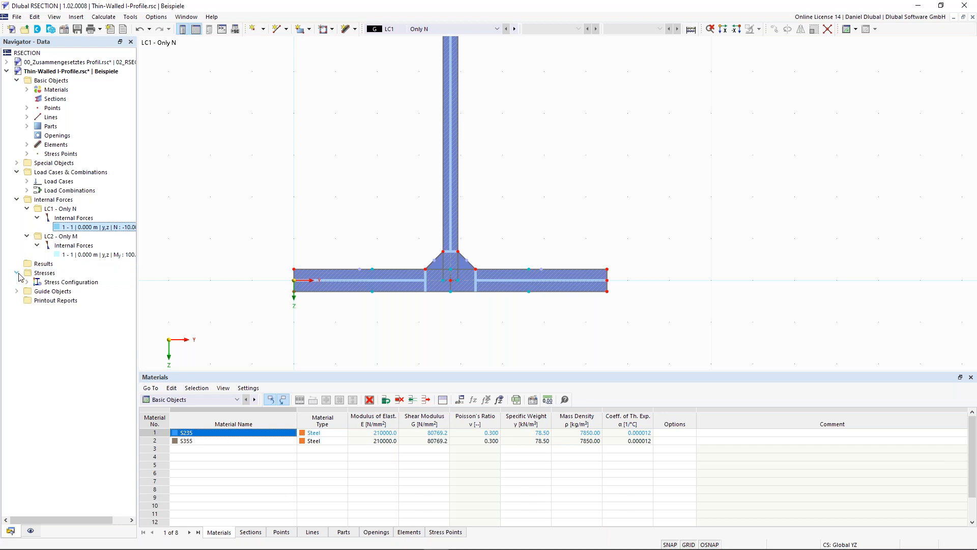
pyautogui.click(17, 273)
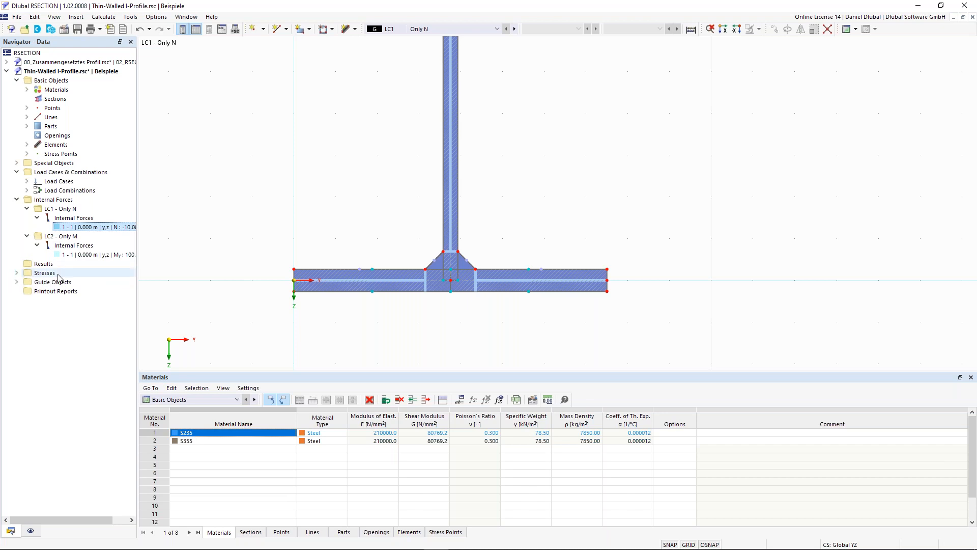
# Step: Create standard stress point No. 100 in the web, picking Y 75.0 mm from the web axis and setting Z to -100 mm
pyautogui.rightClick(57, 158)
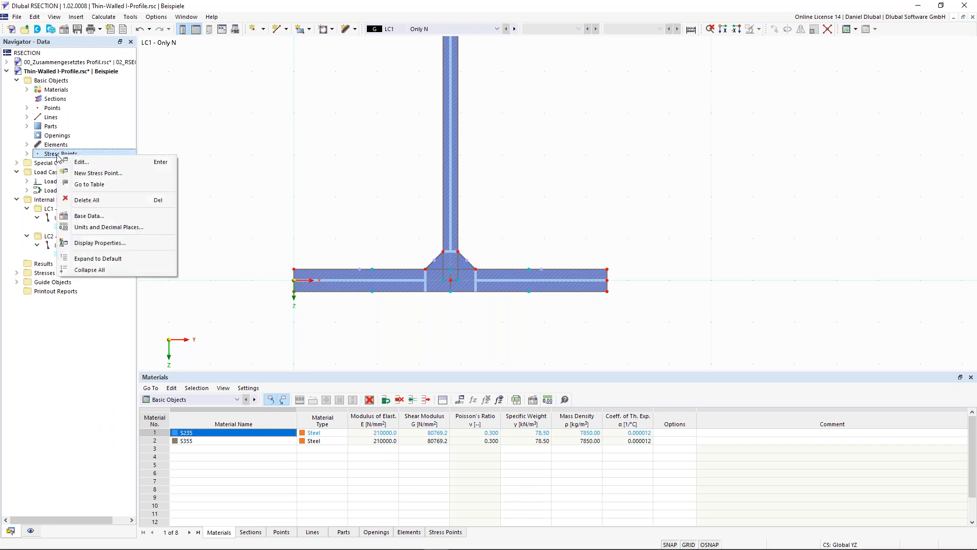
pyautogui.click(127, 177)
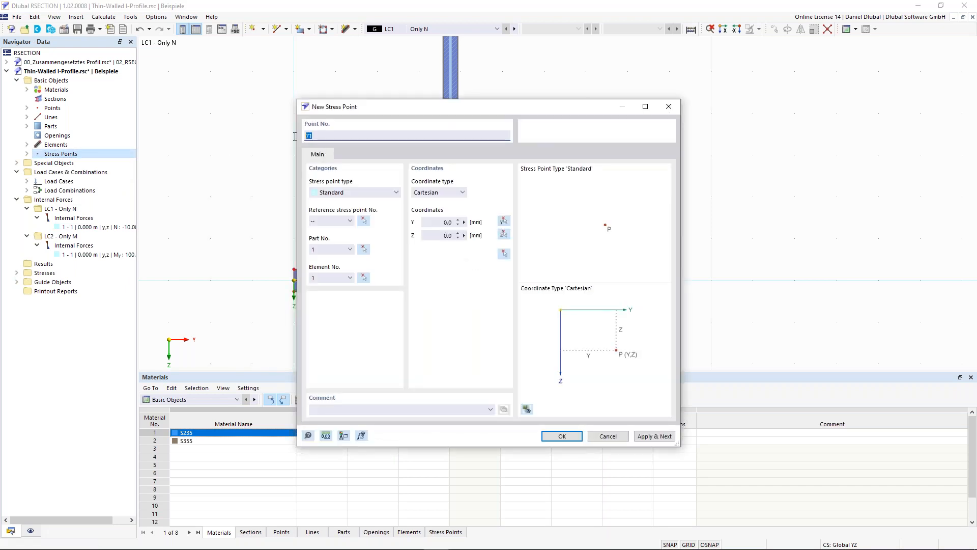
pyautogui.write('100')
pyautogui.press('Tab')
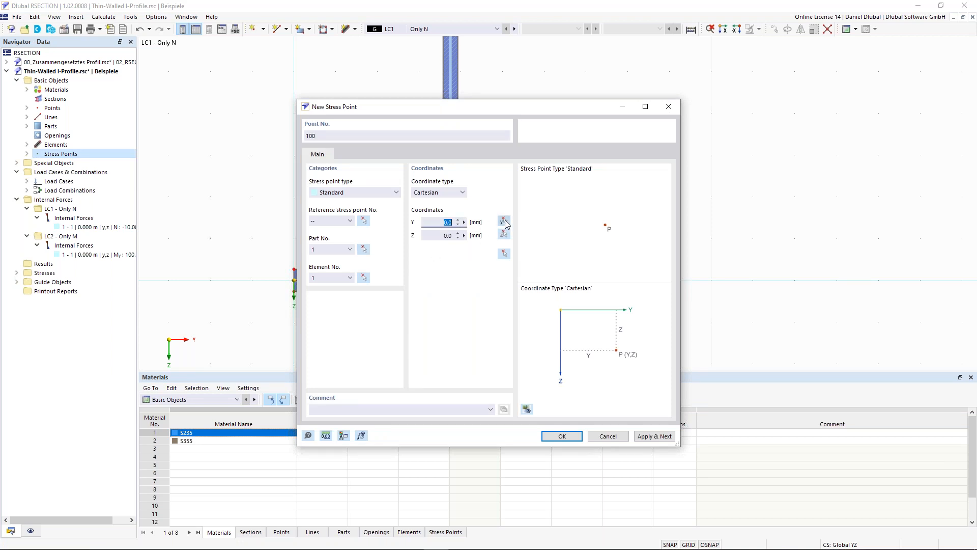
pyautogui.click(505, 223)
pyautogui.scroll(2, 458, 280)
pyautogui.click(447, 283)
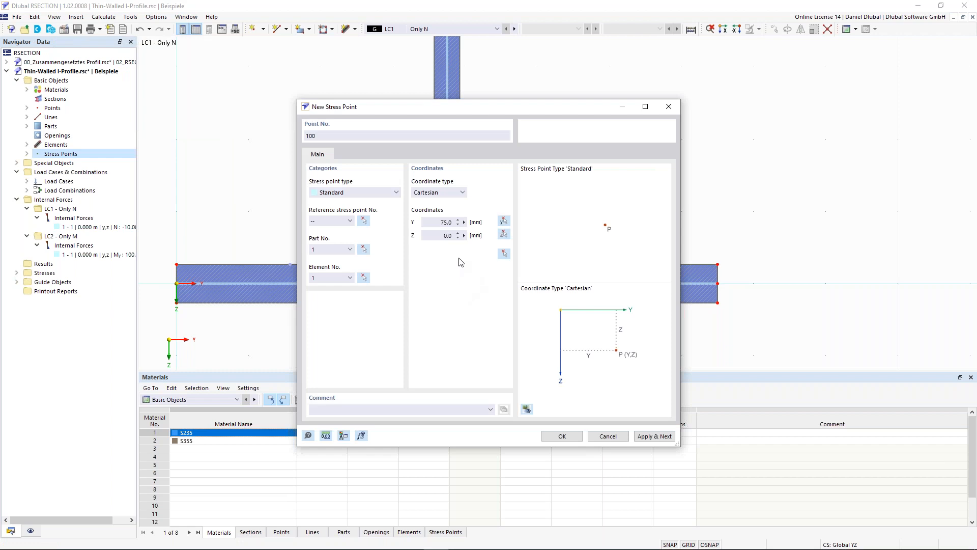
pyautogui.click(439, 236)
pyautogui.write('-10')
pyautogui.click(575, 439)
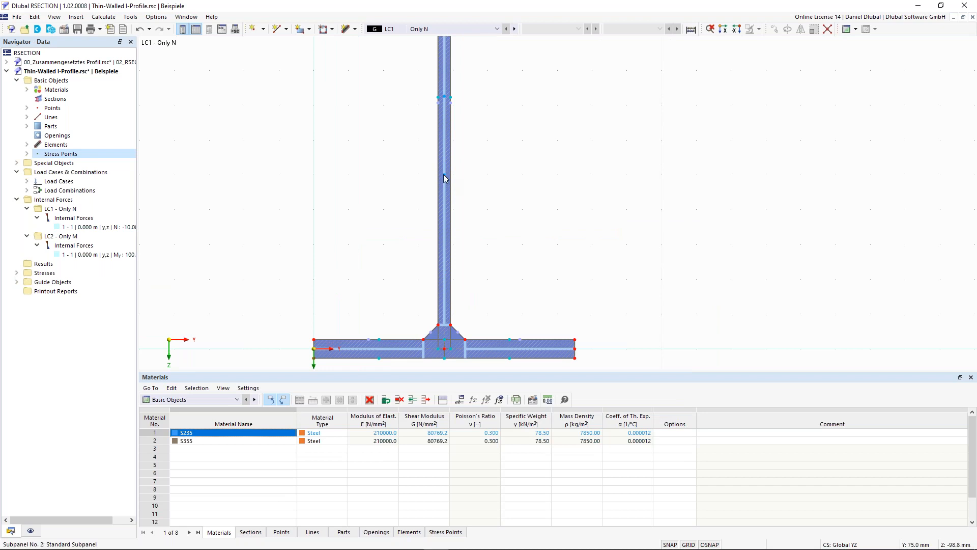
pyautogui.moveTo(444, 178)
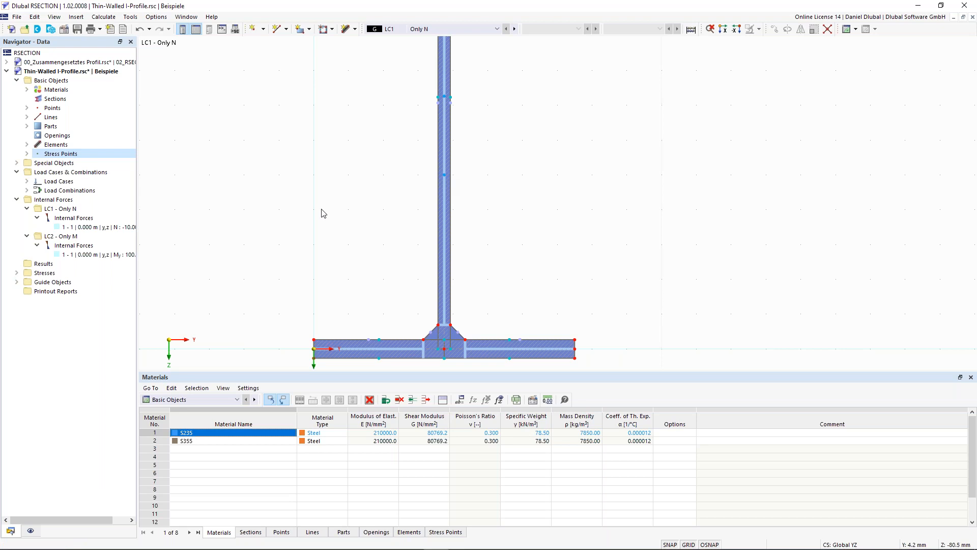
# Step: Open the existing stress configuration for editing and examine the formulas for normal stress due to N and due to My
pyautogui.click(17, 273)
pyautogui.click(27, 282)
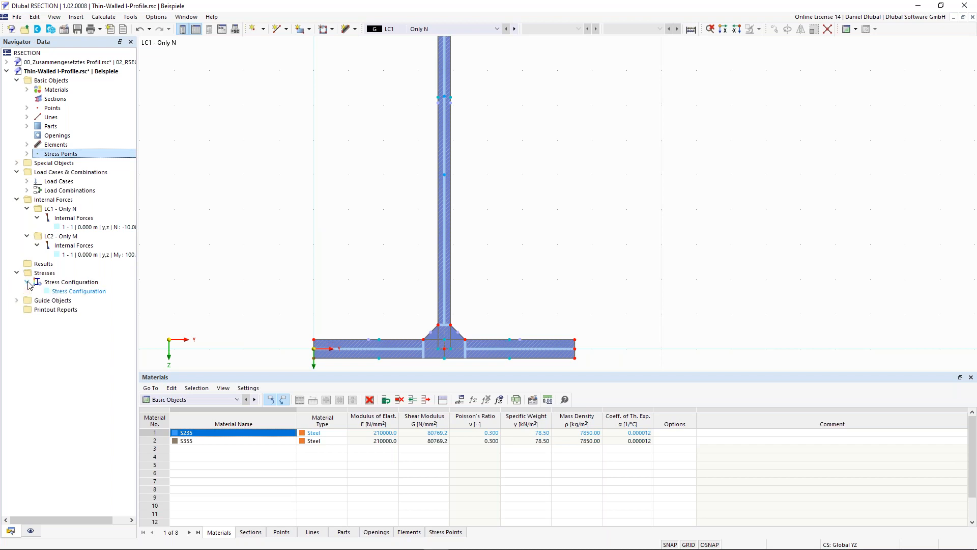
pyautogui.rightClick(69, 295)
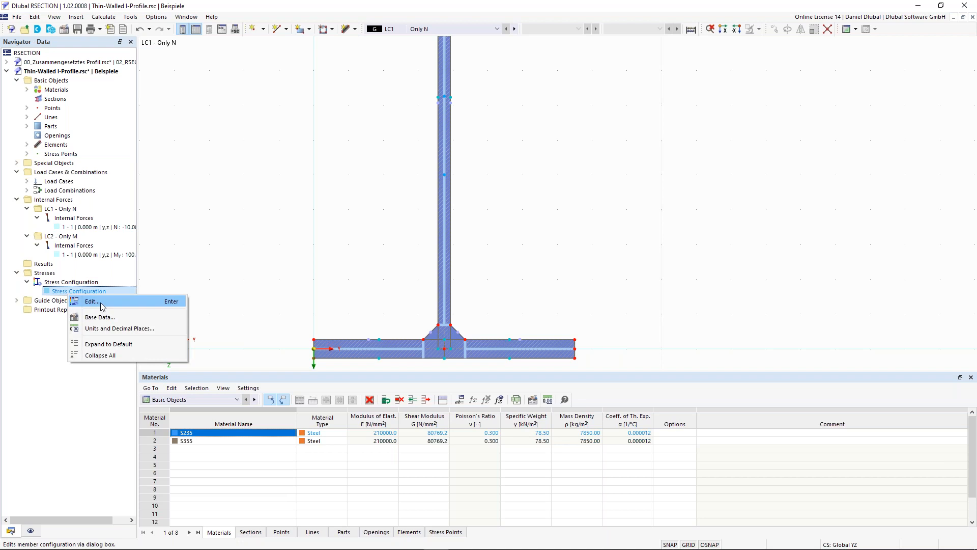
pyautogui.click(92, 301)
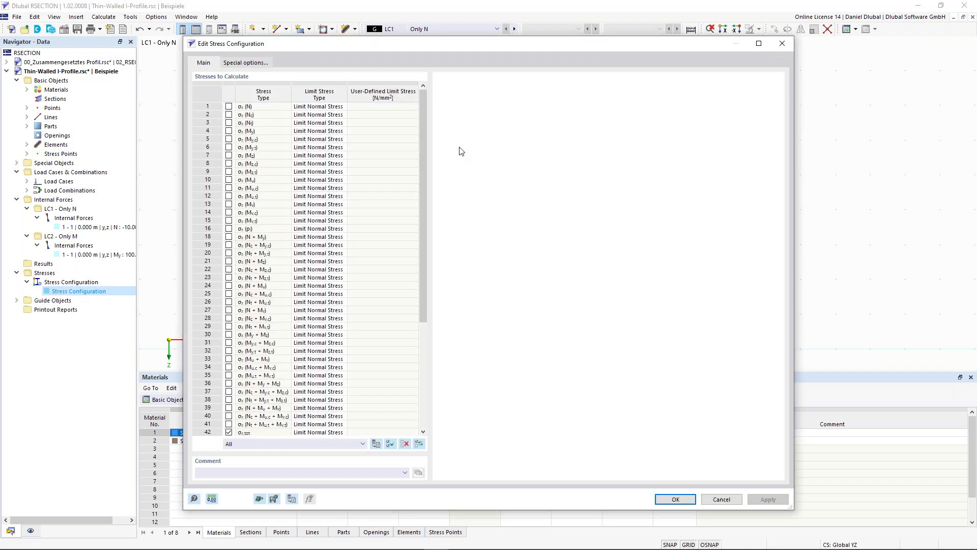
pyautogui.click(260, 107)
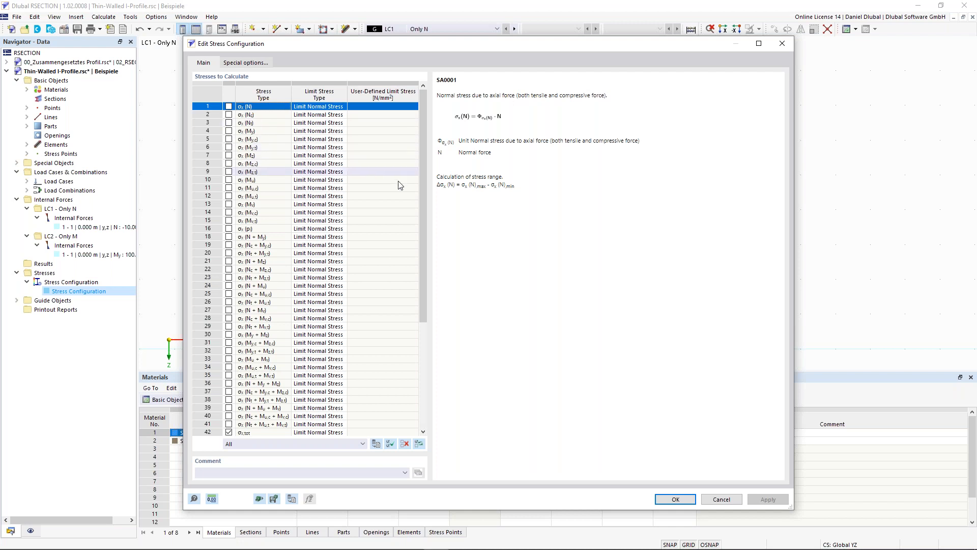
pyautogui.scroll(-1, 426, 194)
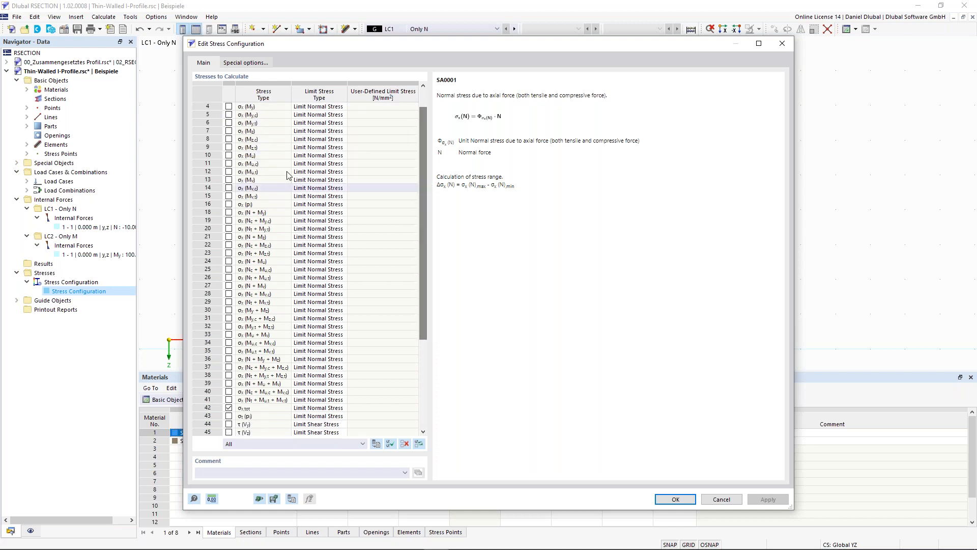
pyautogui.scroll(1, 257, 175)
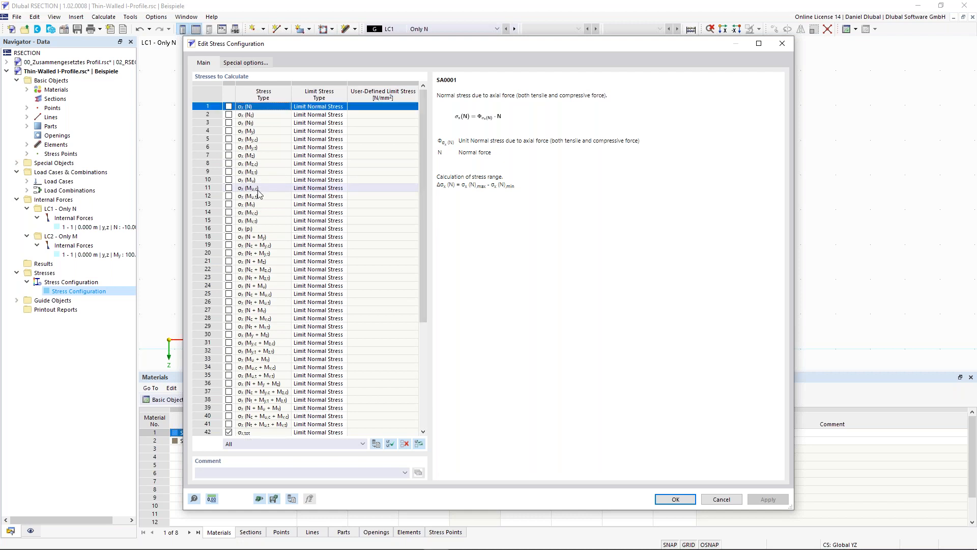
pyautogui.click(249, 132)
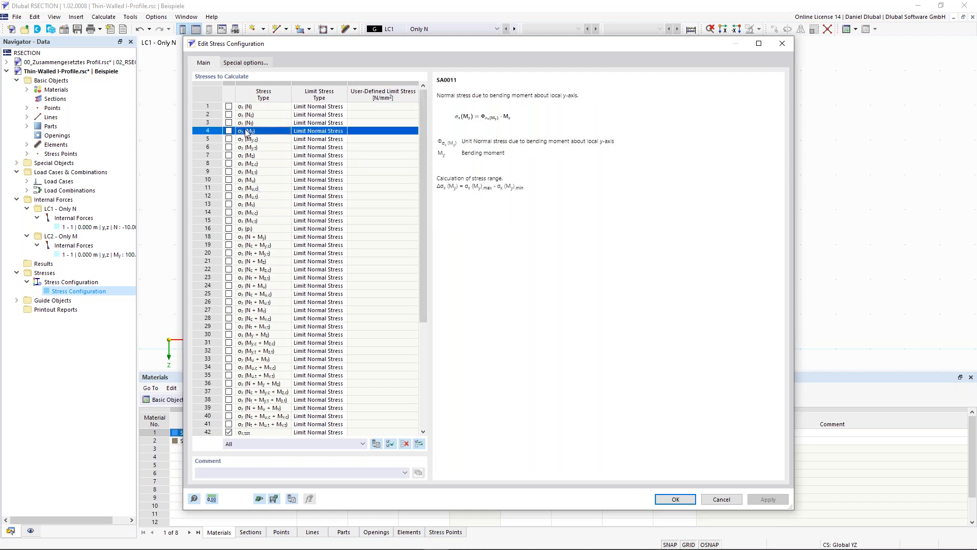
# Step: Examine the definitions of the activated total normal stress, total shear stress and von Mises equivalent stress
pyautogui.moveTo(423, 128); pyautogui.dragTo(417, 294)
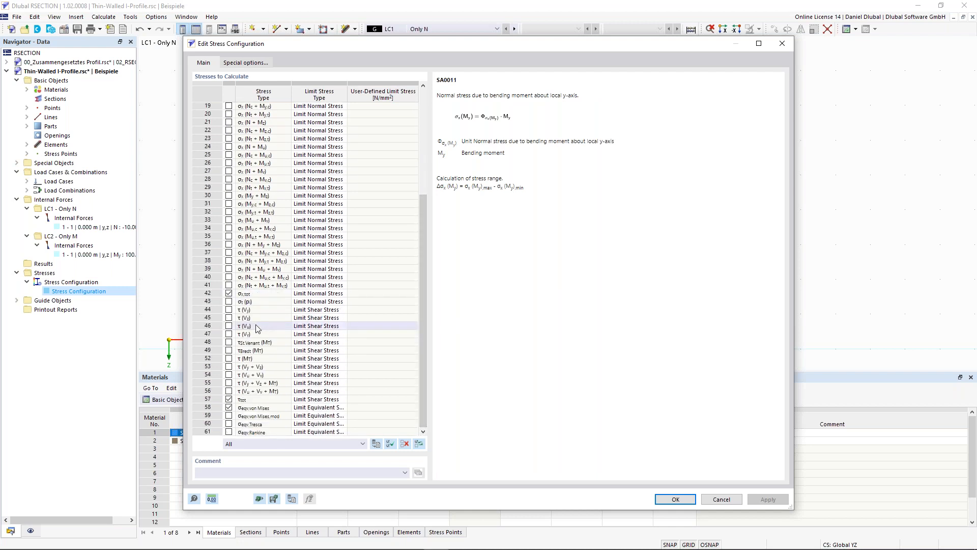
pyautogui.click(251, 295)
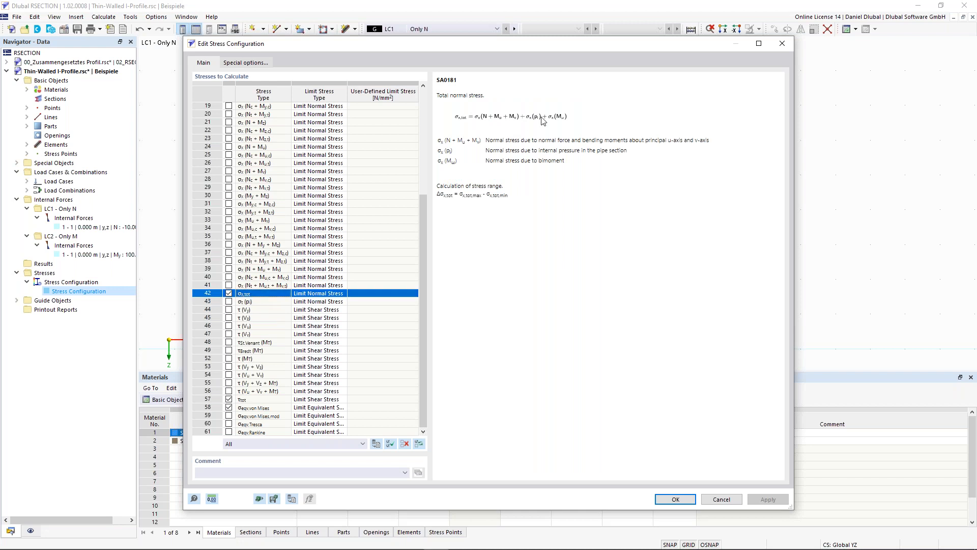
pyautogui.click(257, 400)
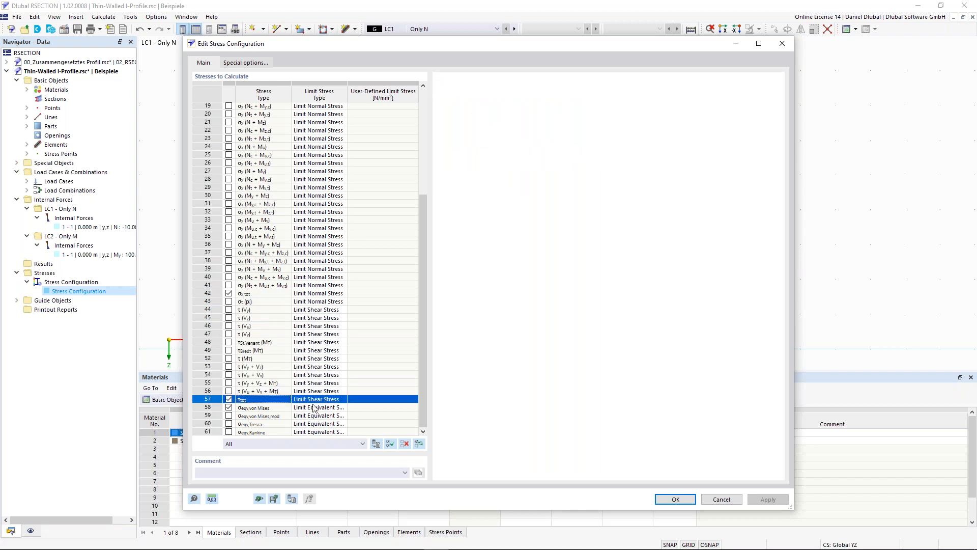
pyautogui.click(274, 409)
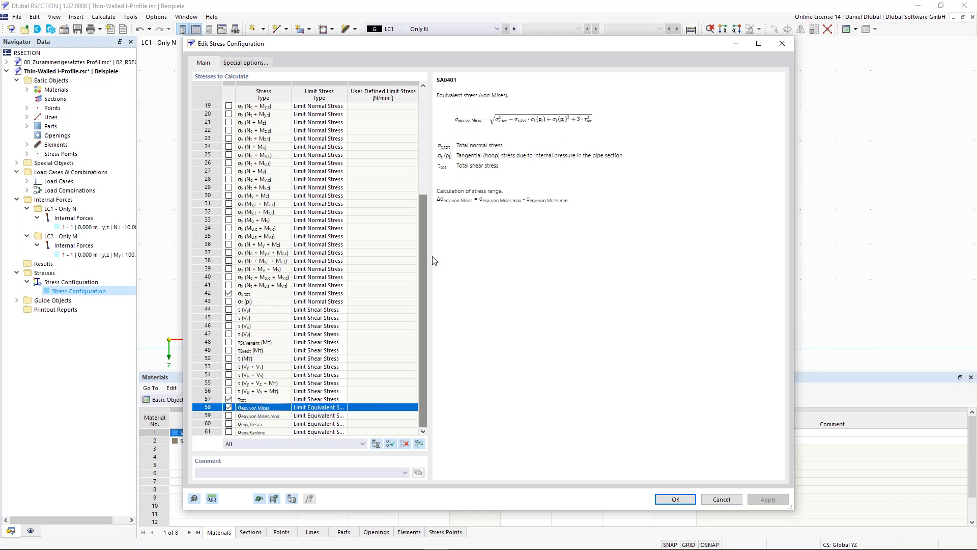
pyautogui.scroll(3, 422, 402)
pyautogui.scroll(-3, 422, 402)
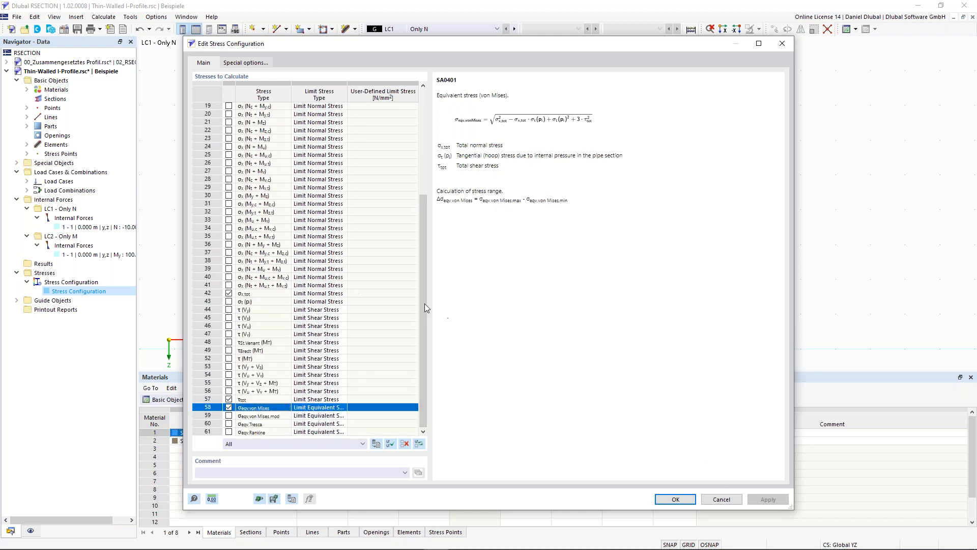
# Step: Close the stress configuration without further changes and calculate all results for the I-profile
pyautogui.scroll(5, 245, 214)
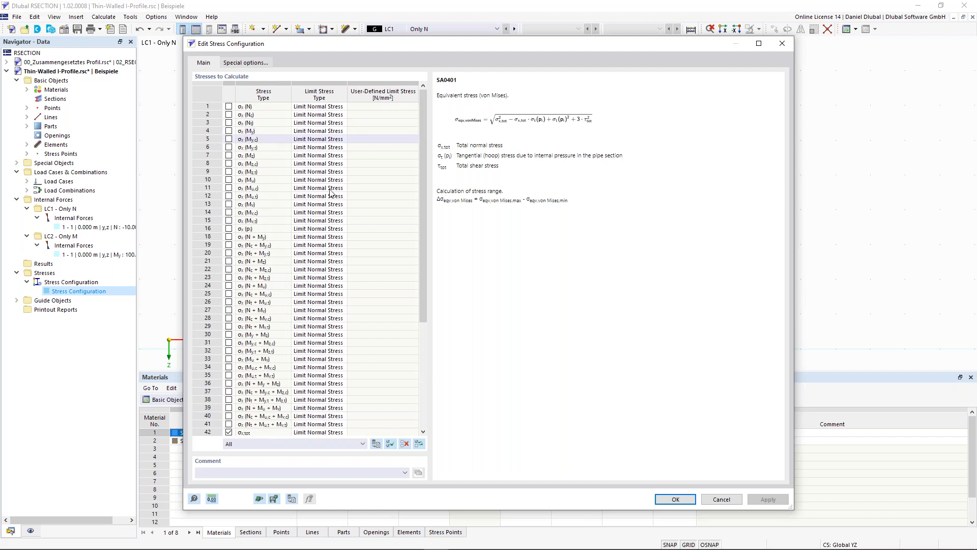
pyautogui.click(701, 502)
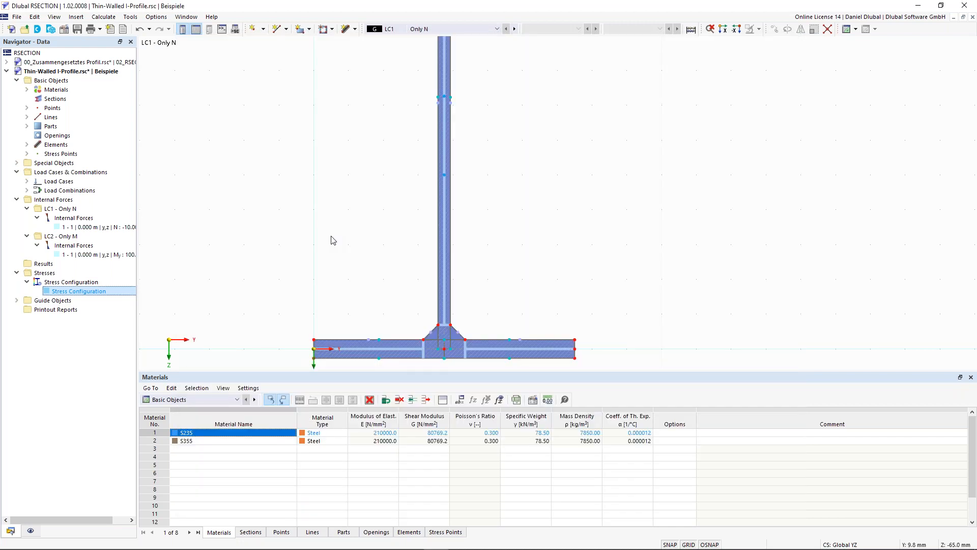
pyautogui.click(114, 18)
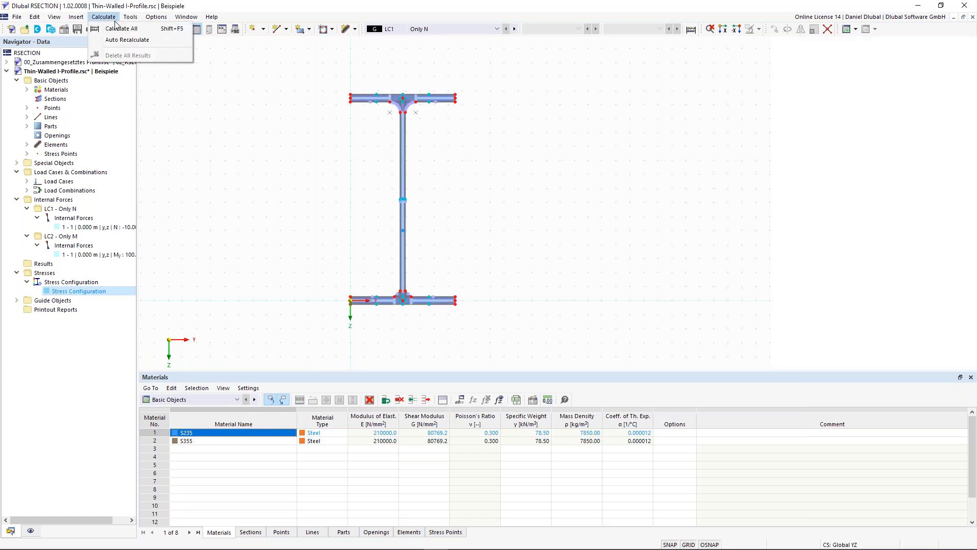
pyautogui.click(121, 30)
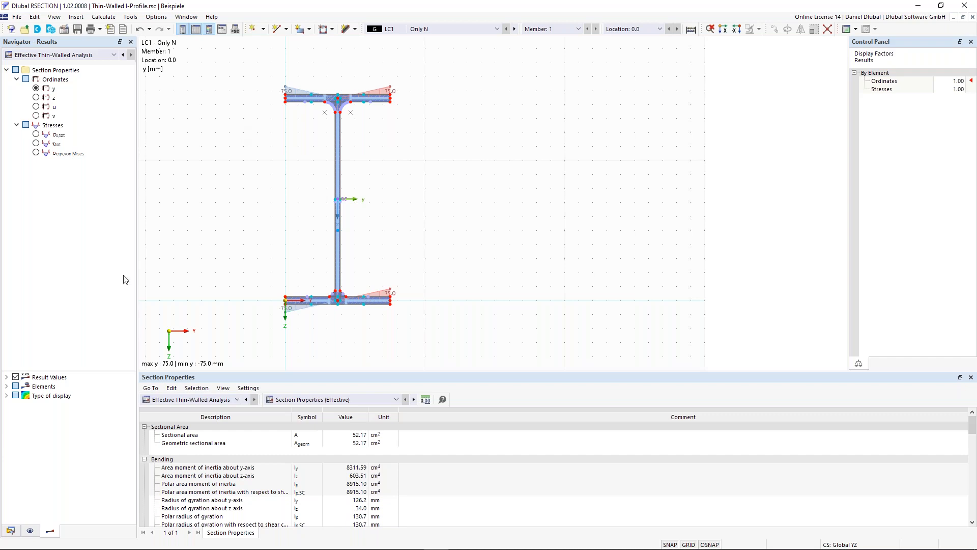
# Step: Switch the graphical results from Effective Thin-Walled Analysis to Thin-Walled Analysis
pyautogui.click(72, 55)
pyautogui.click(71, 65)
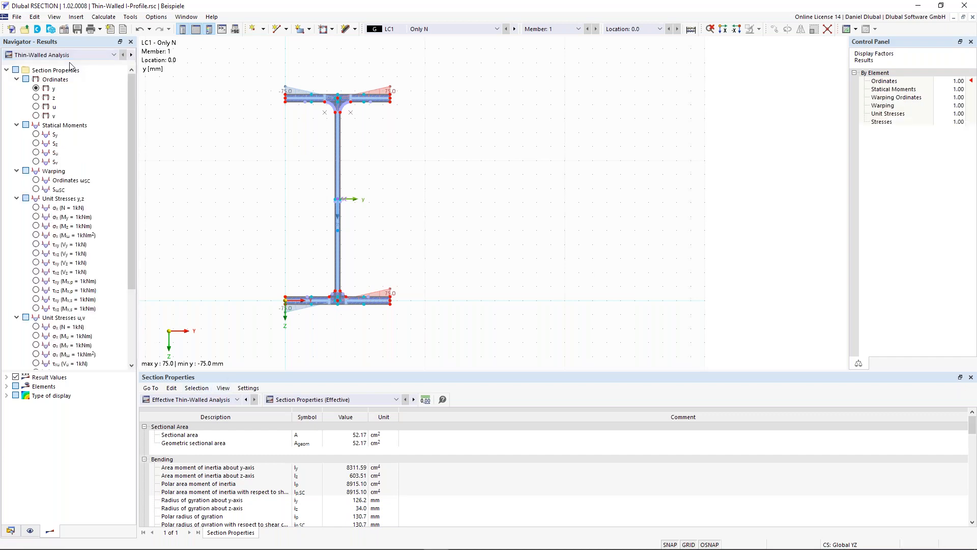
pyautogui.click(71, 57)
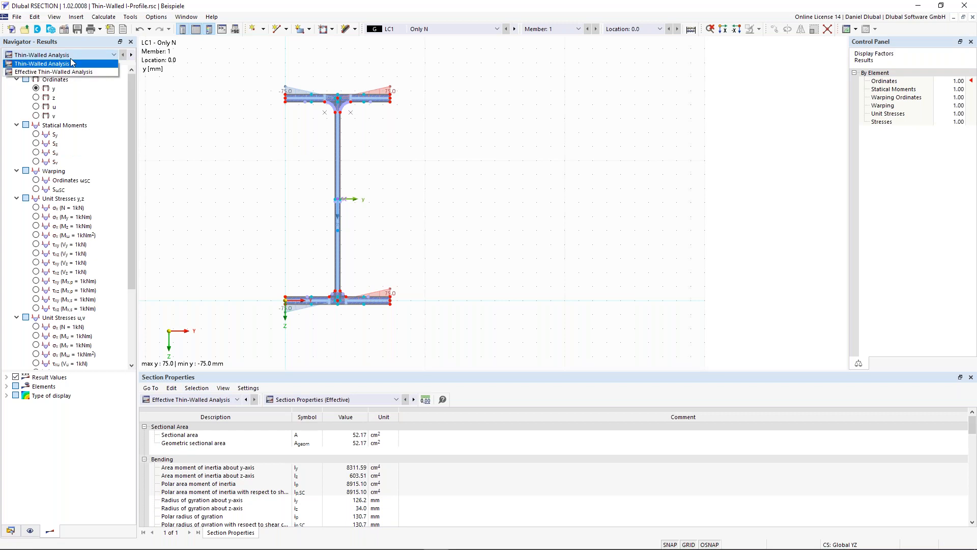
pyautogui.click(40, 64)
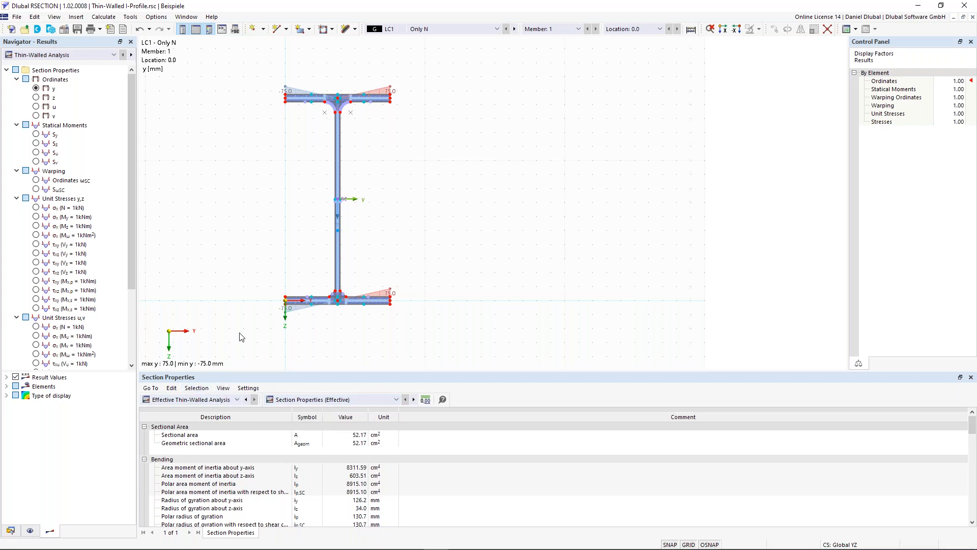
pyautogui.moveTo(234, 323); pyautogui.dragTo(256, 315, button='middle')
# Step: Show the Thin-Walled Analysis section properties in the results table and examine the sectional area and geometric sectional area
pyautogui.click(225, 402)
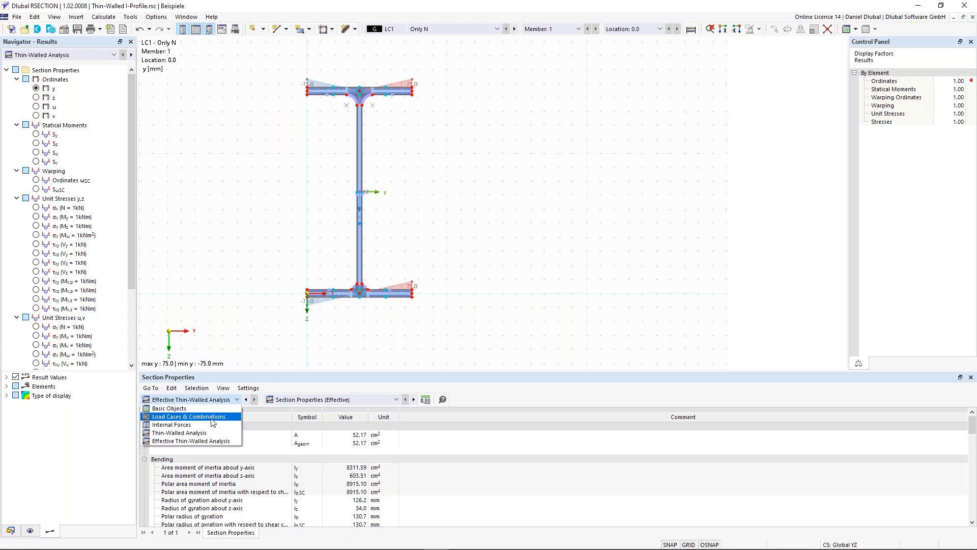
pyautogui.click(206, 433)
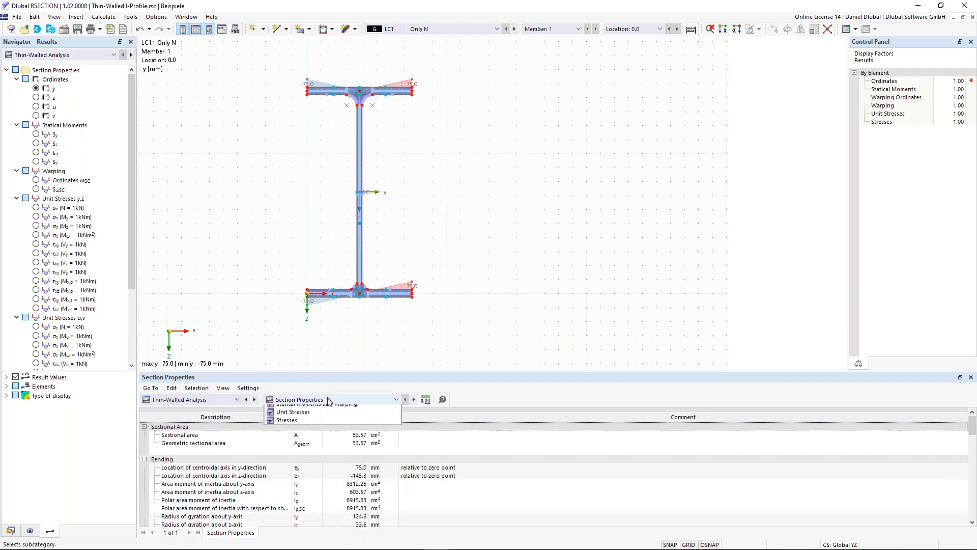
pyautogui.click(329, 400)
pyautogui.click(323, 410)
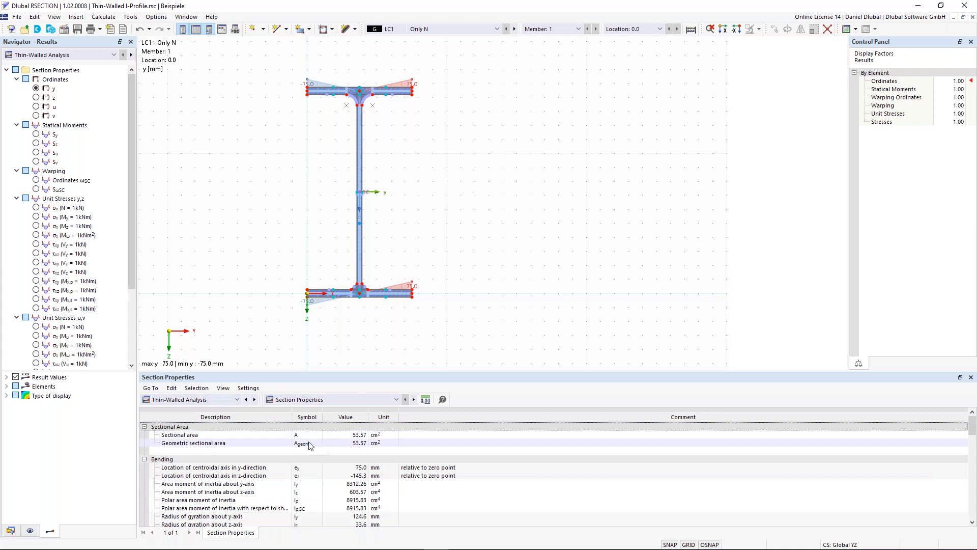
pyautogui.click(351, 436)
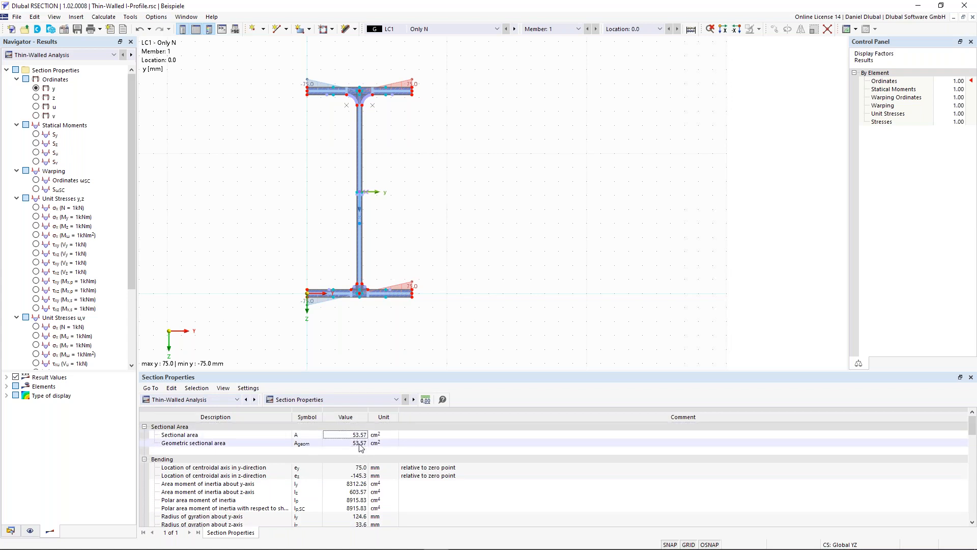
pyautogui.click(334, 400)
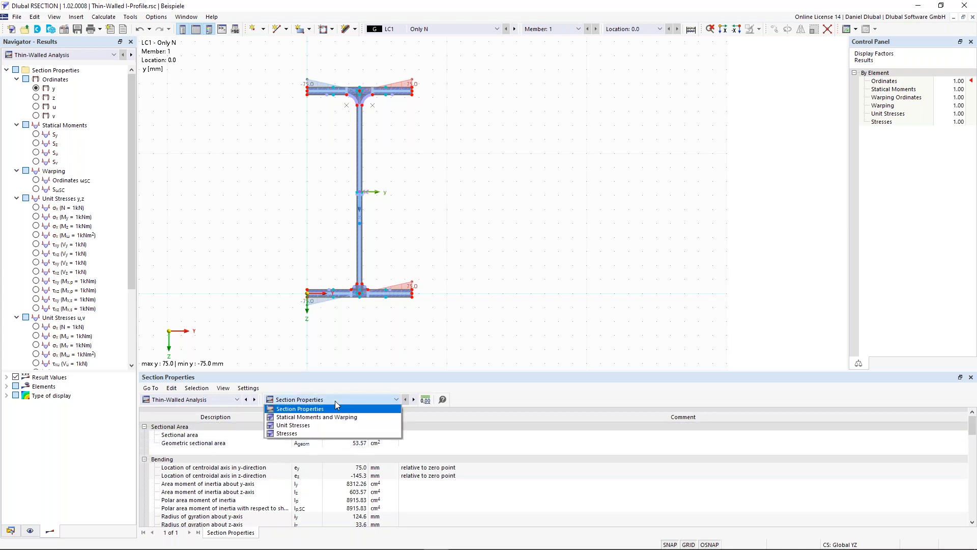
pyautogui.click(332, 408)
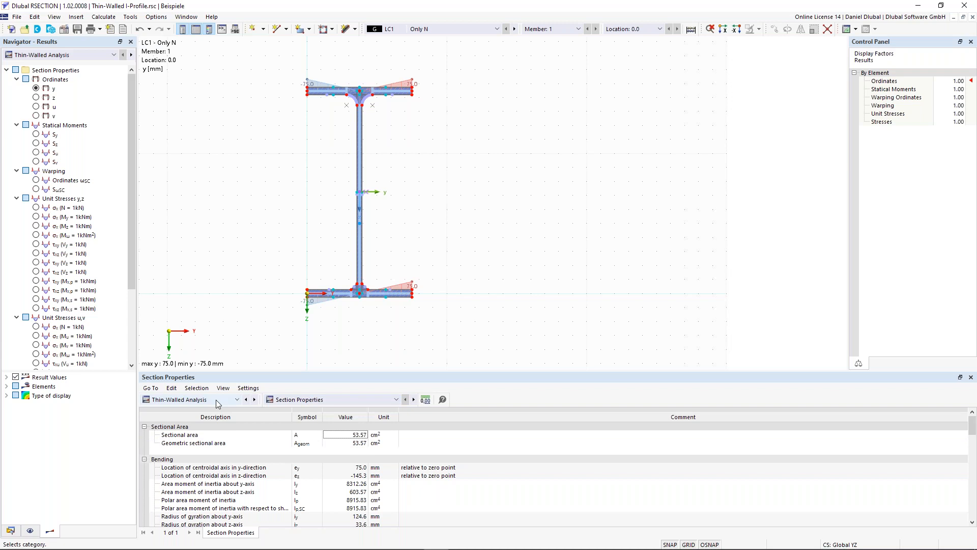
# Step: Examine the Statical Moments and Warping results for the individual elements of the profile
pyautogui.click(340, 403)
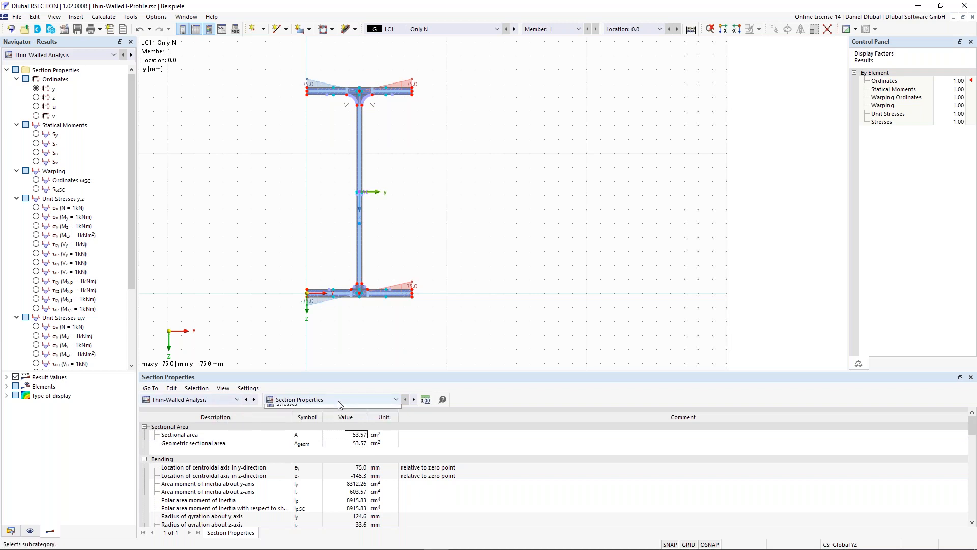
pyautogui.click(327, 412)
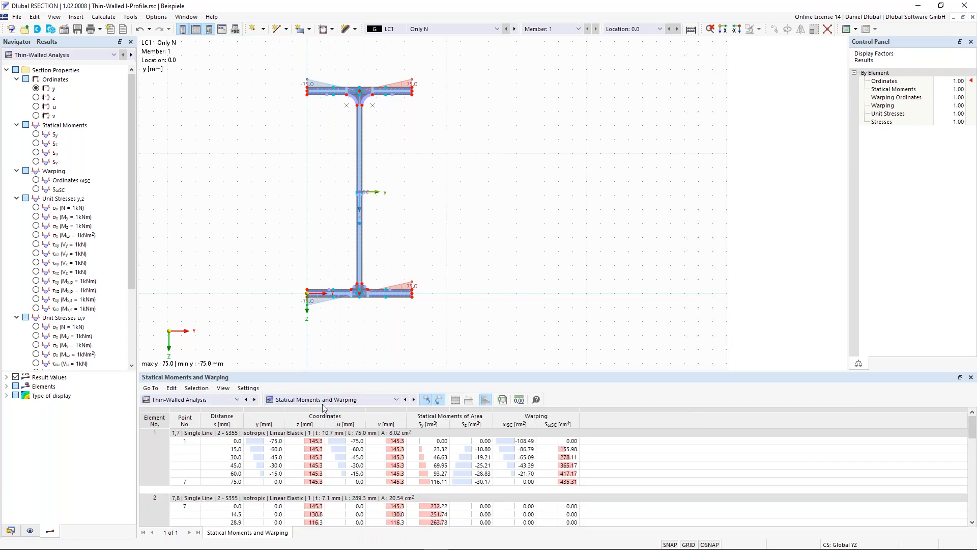
pyautogui.scroll(-10, 322, 449)
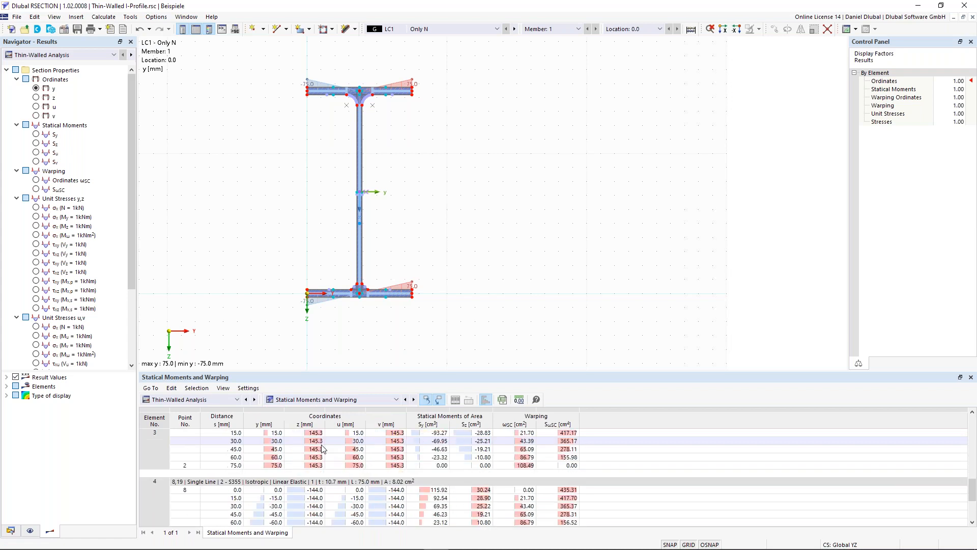
pyautogui.scroll(-2, 321, 445)
# Step: Examine the Unit Stresses results at the stress points of the section
pyautogui.click(331, 402)
pyautogui.click(320, 425)
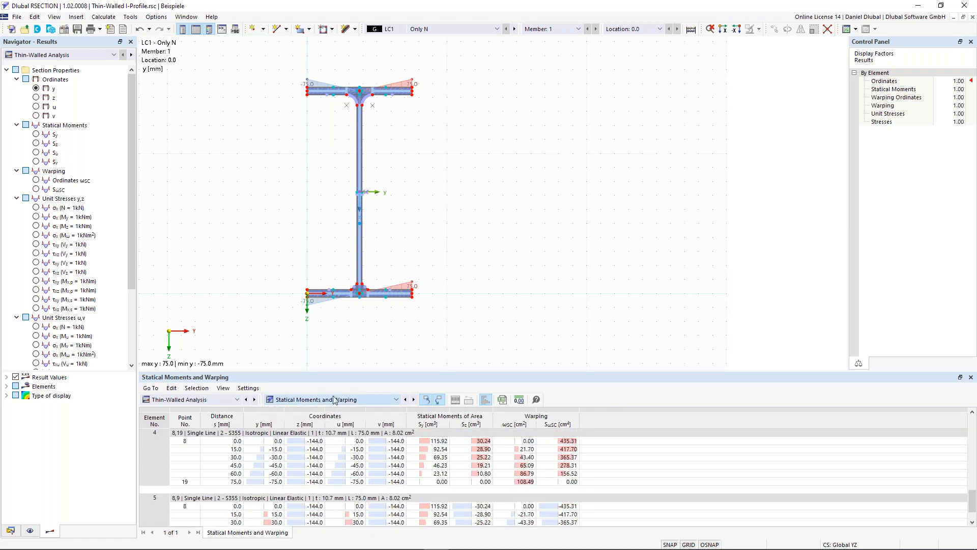
pyautogui.scroll(-1, 333, 400)
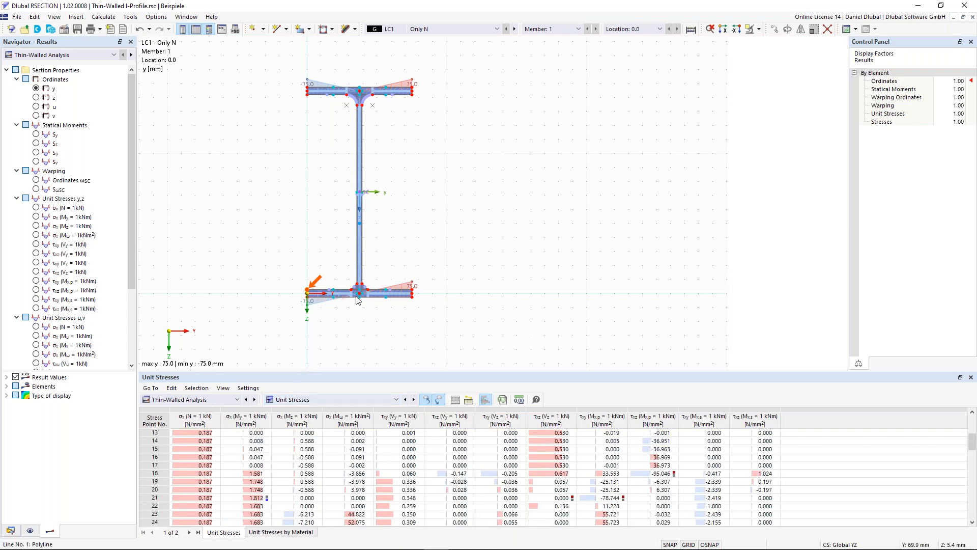
pyautogui.scroll(5, 356, 294)
# Step: Review the stresses by loading for LC1, LC2 and CO1, selecting CO1's von Mises equivalent stress and total normal stress
pyautogui.click(334, 400)
pyautogui.click(306, 432)
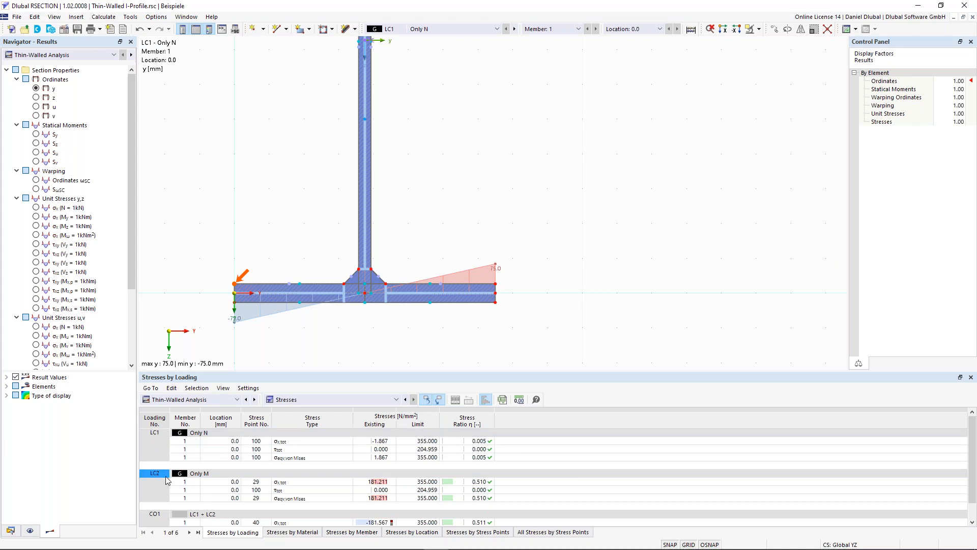
pyautogui.scroll(-1, 171, 483)
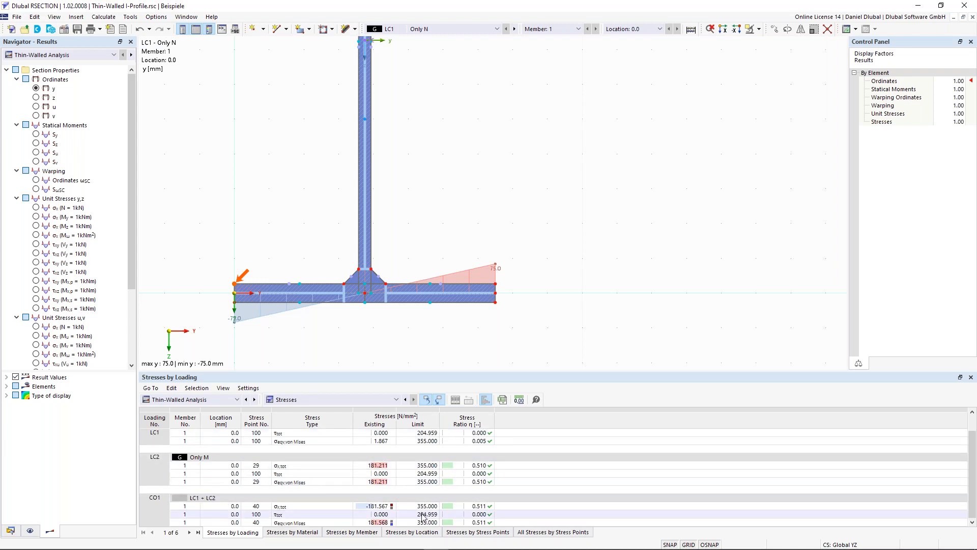
pyautogui.click(313, 523)
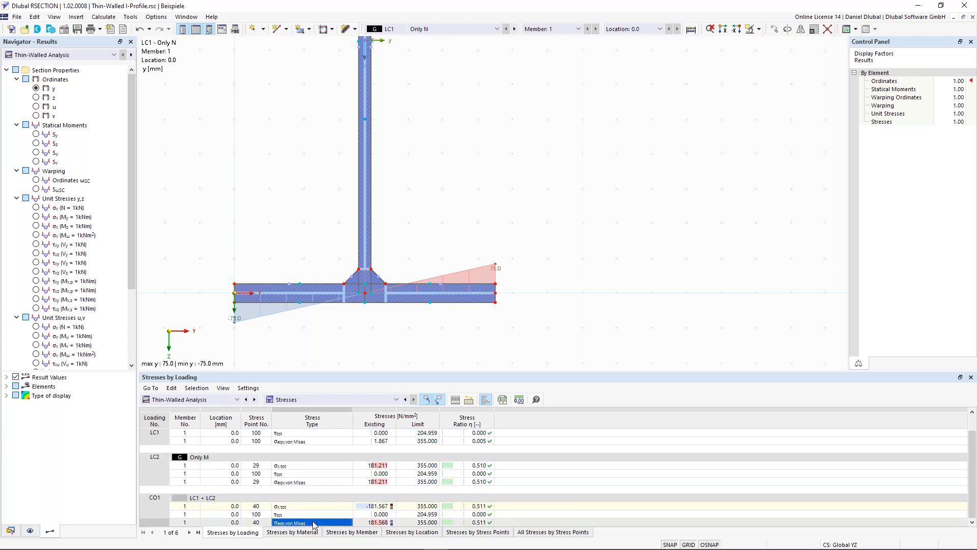
pyautogui.click(304, 506)
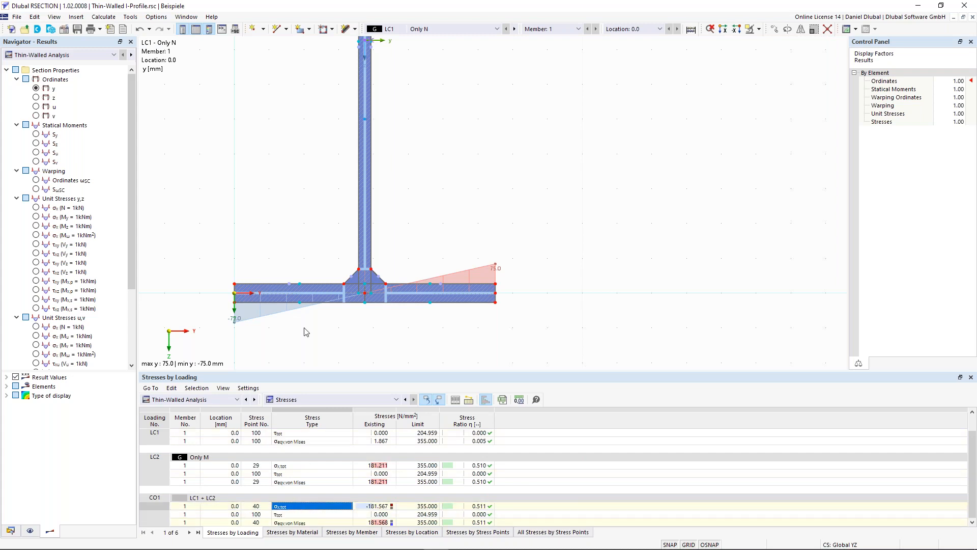
# Step: Look up the Stresses by Stress Points results for stress point No. 100 by selecting it in the web
pyautogui.scroll(-1, 301, 181)
pyautogui.moveTo(301, 182); pyautogui.dragTo(347, 223, button='middle')
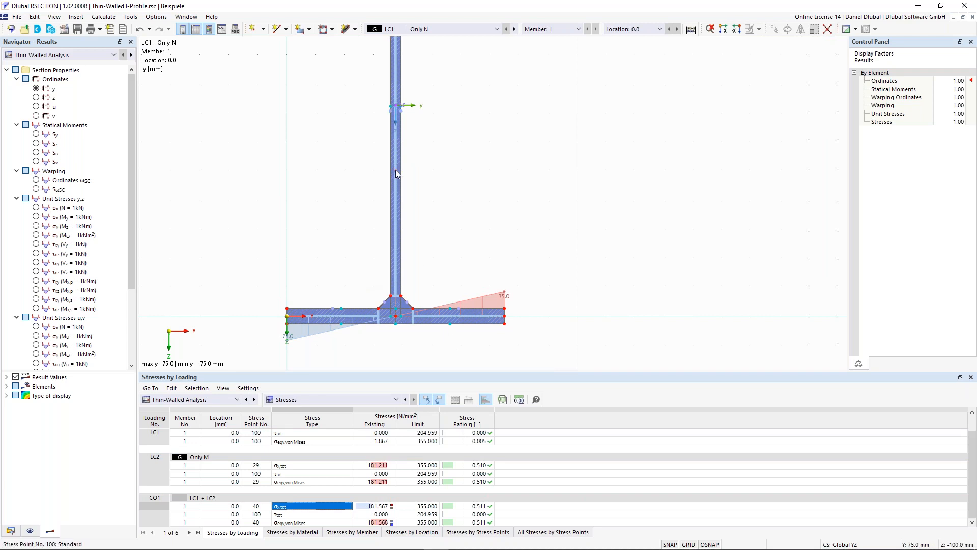
pyautogui.moveTo(396, 174)
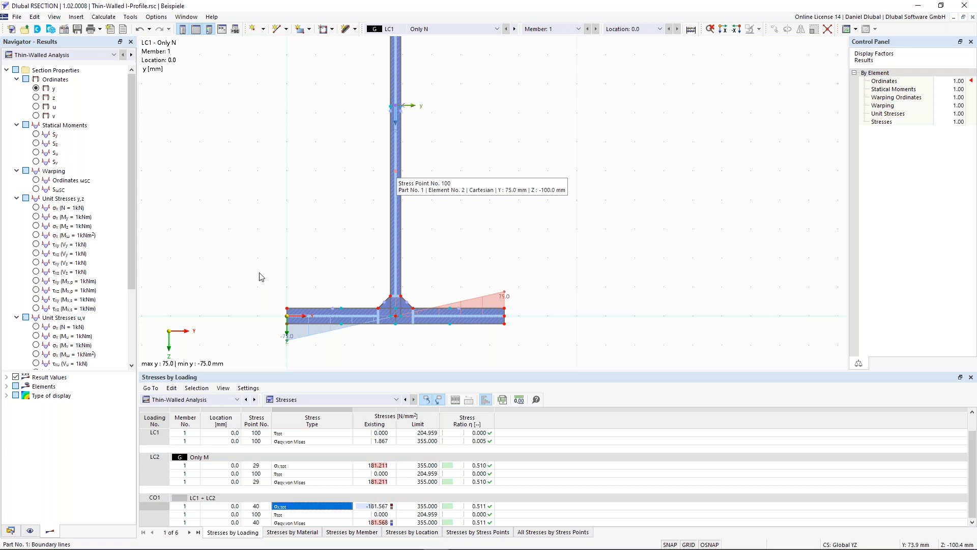
pyautogui.click(467, 532)
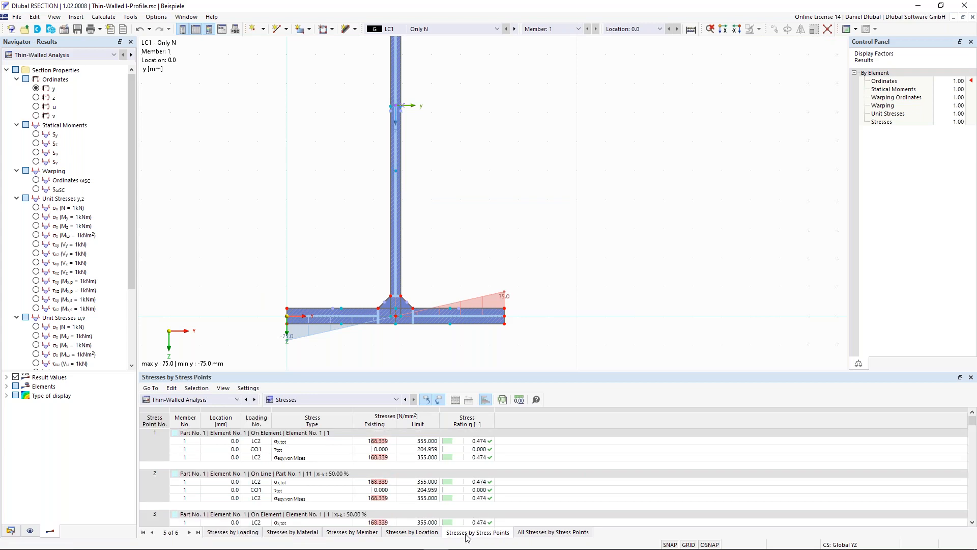
pyautogui.click(395, 173)
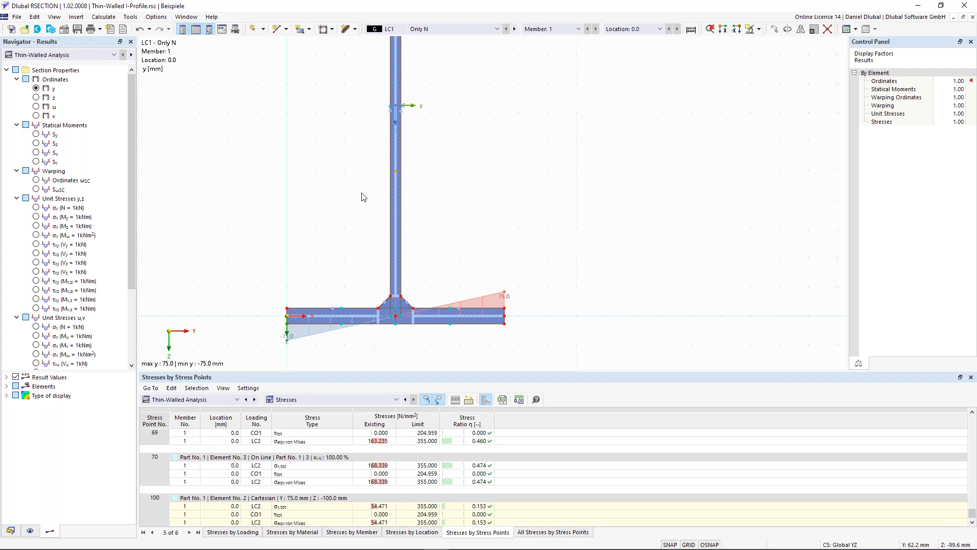
# Step: Show the effective section properties in the table and set the graphical results to Effective Thin-Walled Analysis
pyautogui.click(220, 400)
pyautogui.click(204, 441)
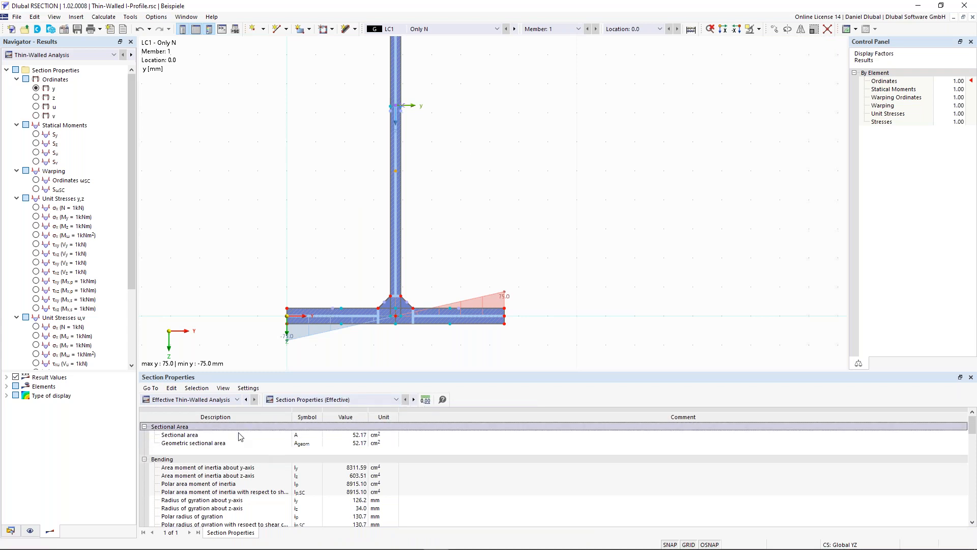
pyautogui.scroll(-2, 279, 108)
pyautogui.moveTo(294, 116); pyautogui.dragTo(329, 170, button='middle')
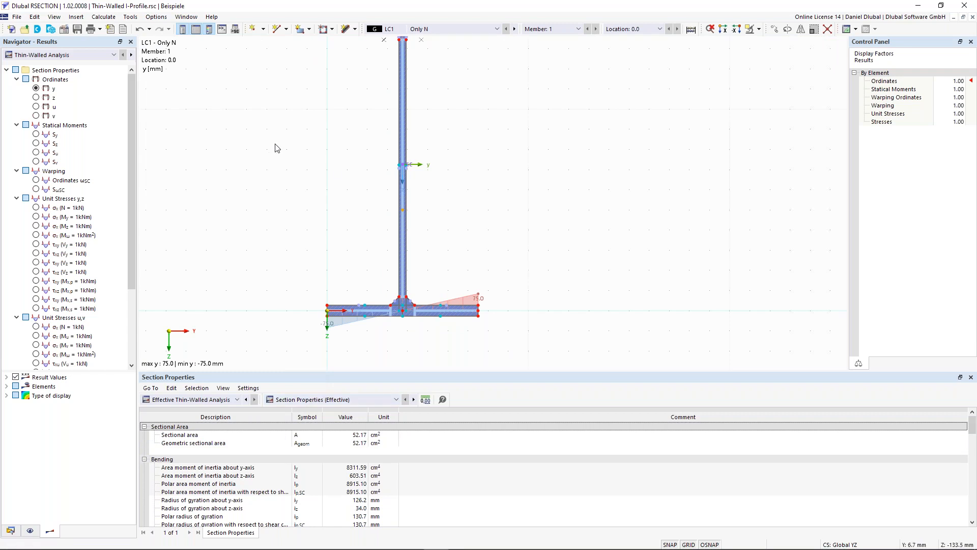
pyautogui.moveTo(277, 171); pyautogui.dragTo(280, 202, button='middle')
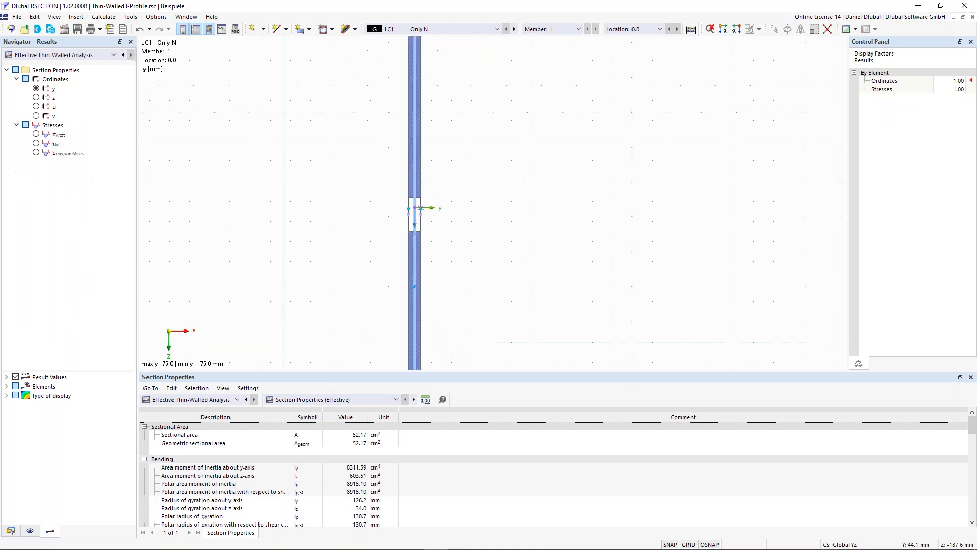
pyautogui.moveTo(343, 208); pyautogui.dragTo(350, 213, button='middle')
# Step: Examine the web of the effective section around the centroid, both close up and with the whole I-profile in view
pyautogui.scroll(-2, 366, 205)
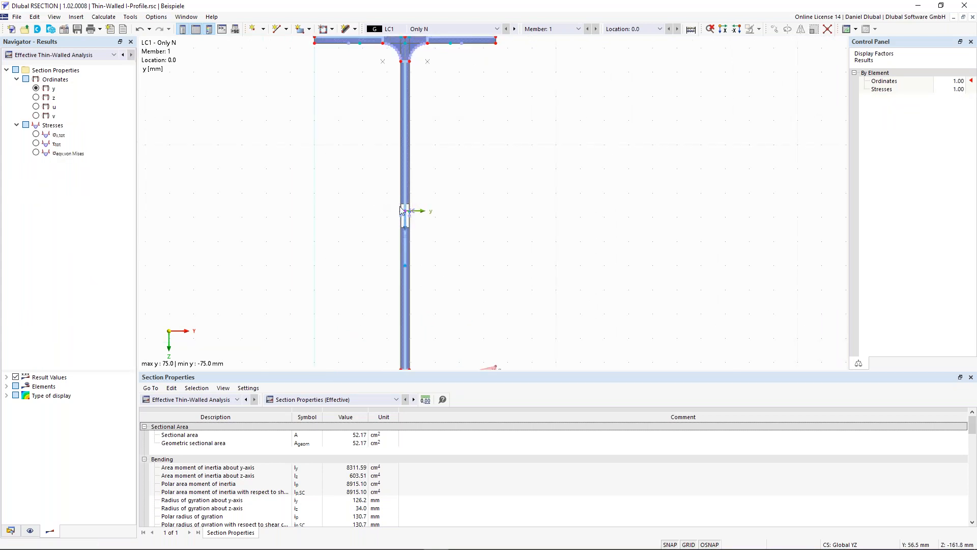
pyautogui.scroll(-1, 392, 236)
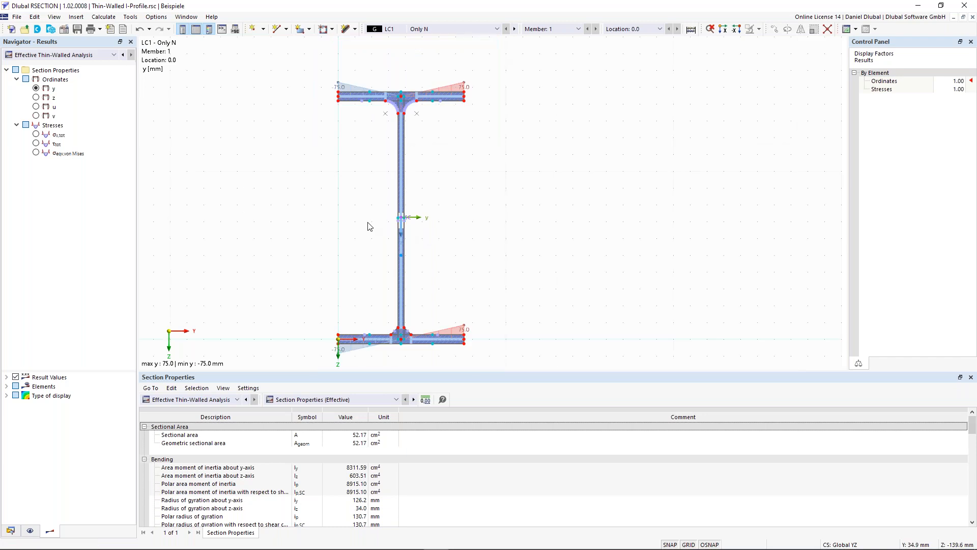
pyautogui.moveTo(370, 226); pyautogui.dragTo(414, 212, button='middle')
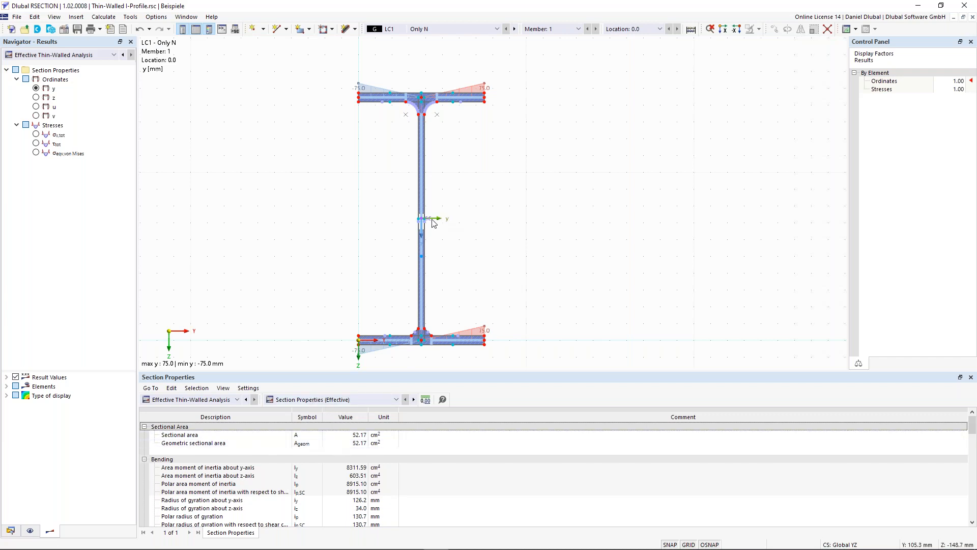
pyautogui.scroll(2, 433, 222)
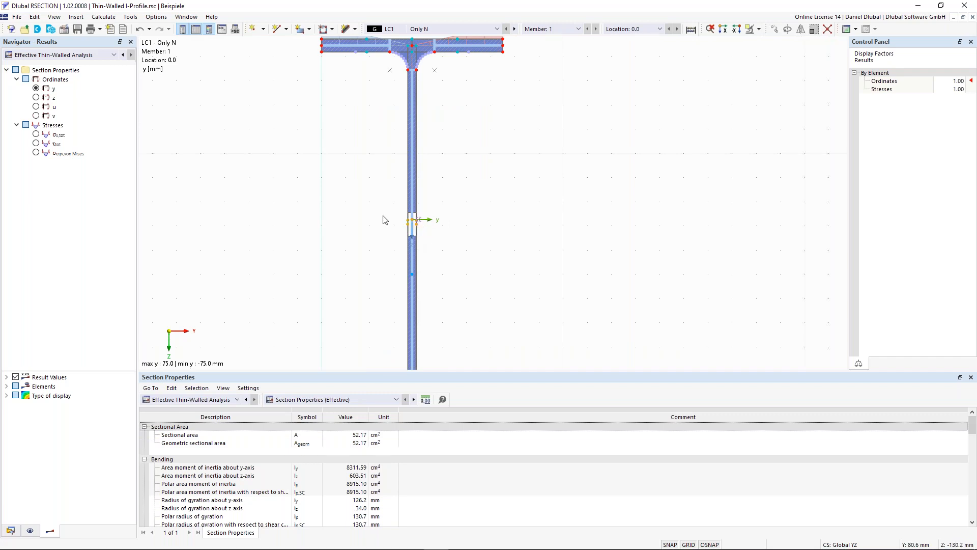
pyautogui.scroll(1, 410, 227)
pyautogui.scroll(-3, 350, 231)
pyautogui.moveTo(347, 253); pyautogui.dragTo(407, 208, button='middle')
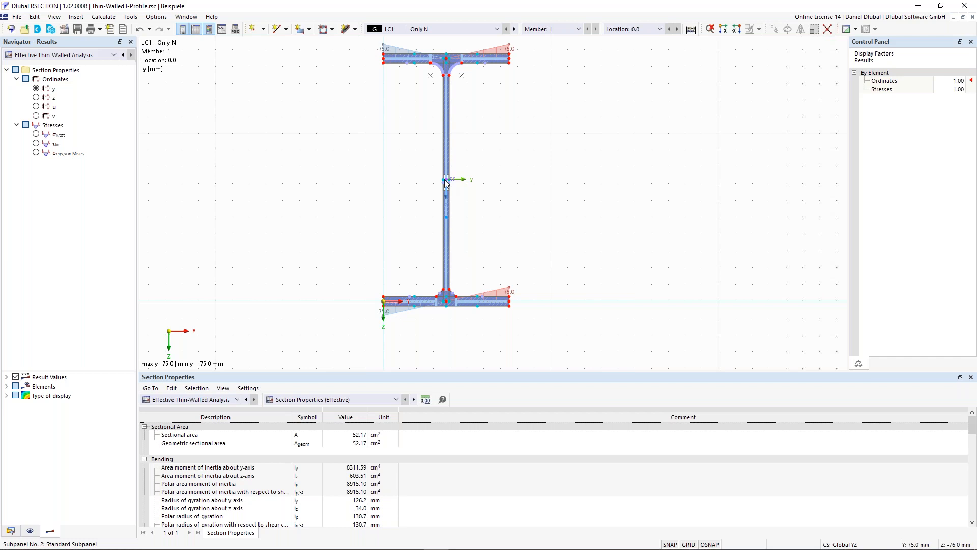
pyautogui.moveTo(361, 249); pyautogui.dragTo(360, 258, button='middle')
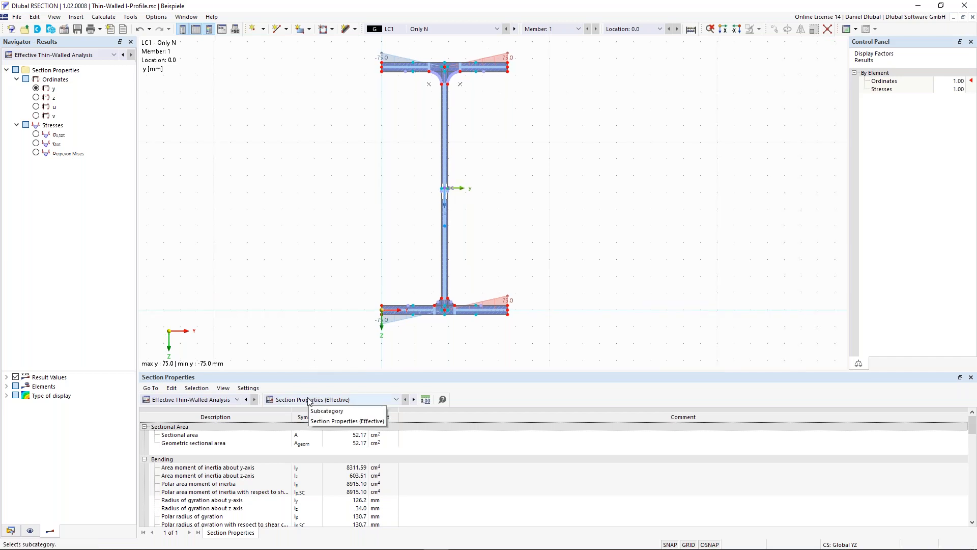
# Step: Show the Section Classification acc. to EN 1993-1-1 results of the effective analysis and look up the overall classification
pyautogui.click(309, 400)
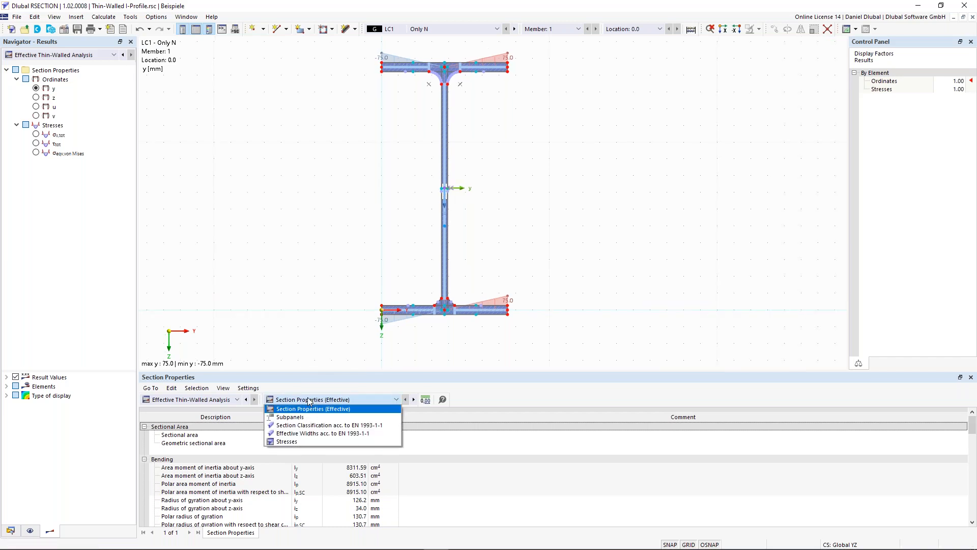
pyautogui.click(328, 427)
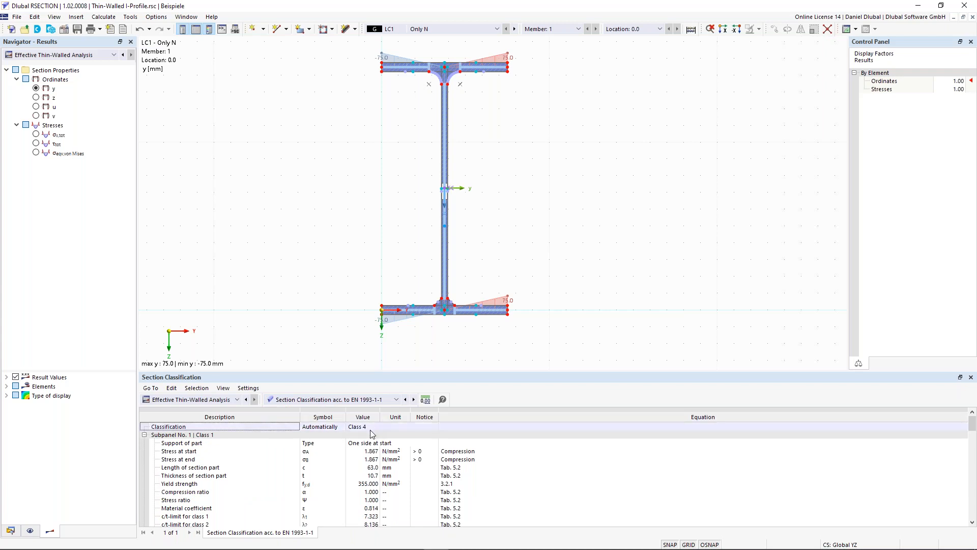
pyautogui.click(348, 427)
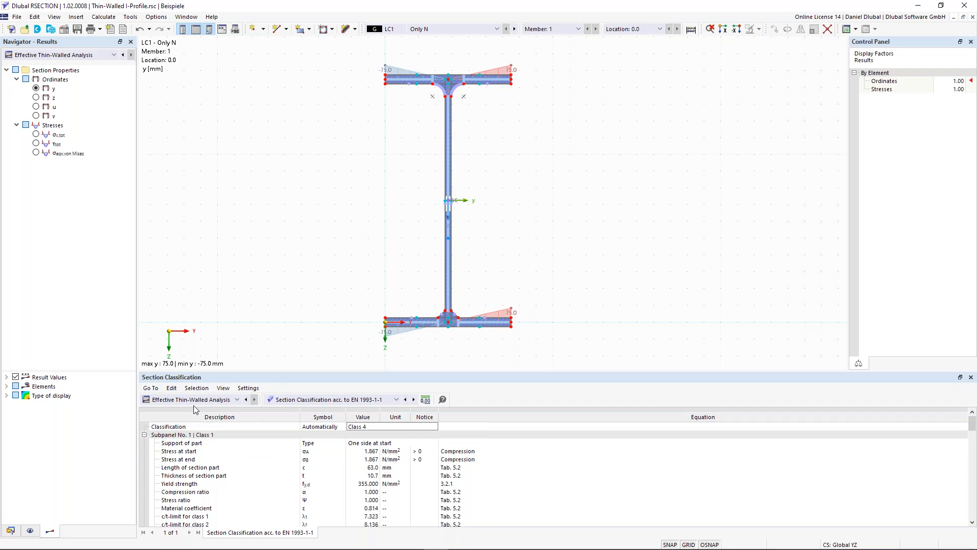
# Step: Select flange subpanels in the section, enlarge the results table and examine the classification details of Subpanel No. 1
pyautogui.click(466, 322)
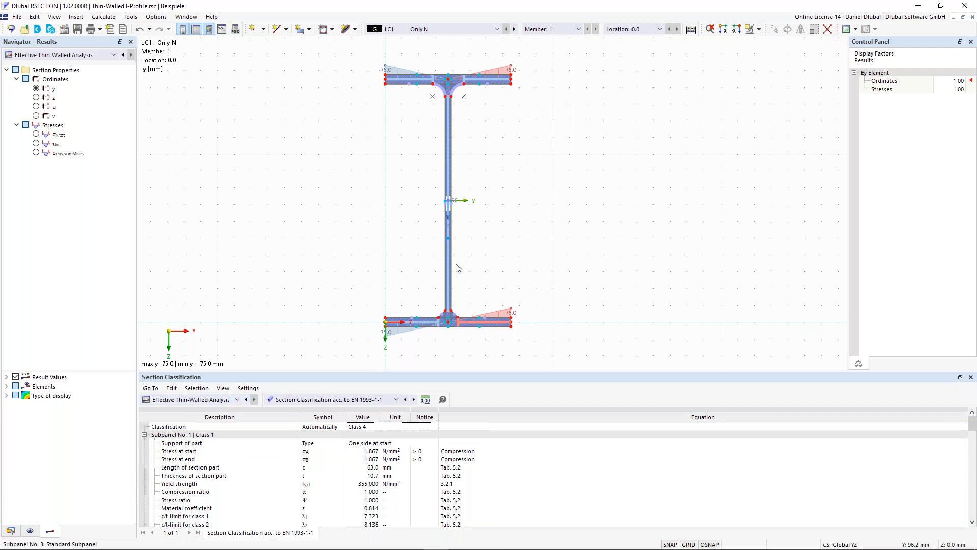
pyautogui.click(447, 111)
pyautogui.click(419, 78)
pyautogui.scroll(-3, 260, 463)
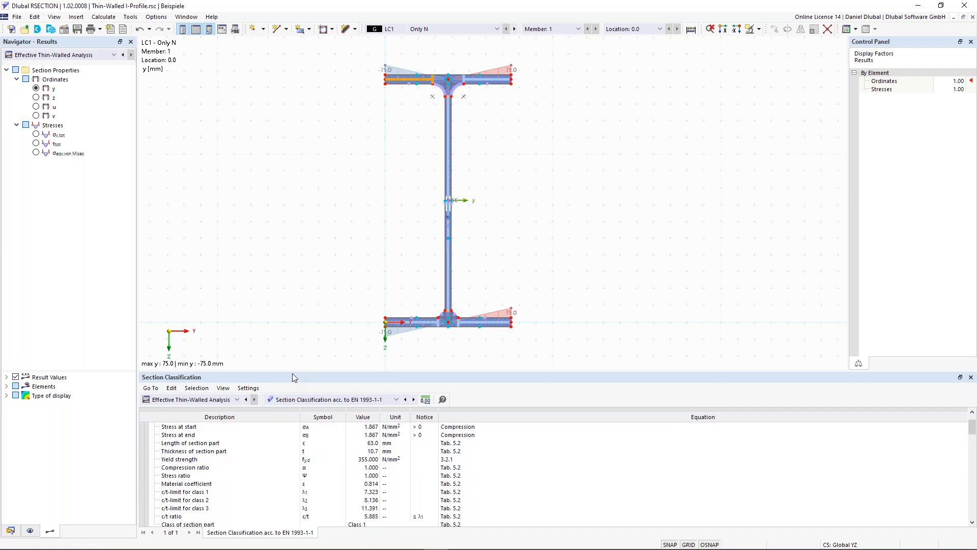
pyautogui.moveTo(296, 371); pyautogui.dragTo(295, 350)
pyautogui.scroll(1, 280, 429)
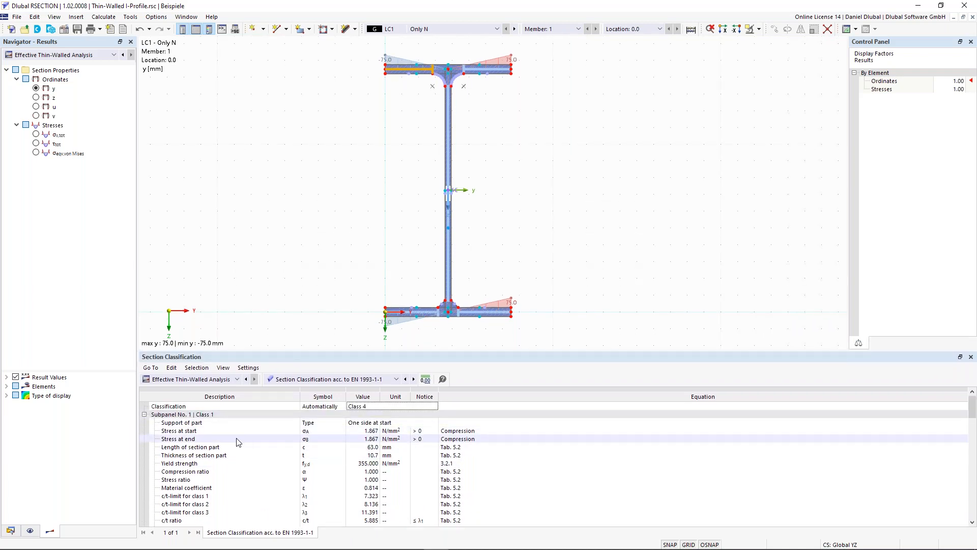
pyautogui.scroll(-1, 241, 452)
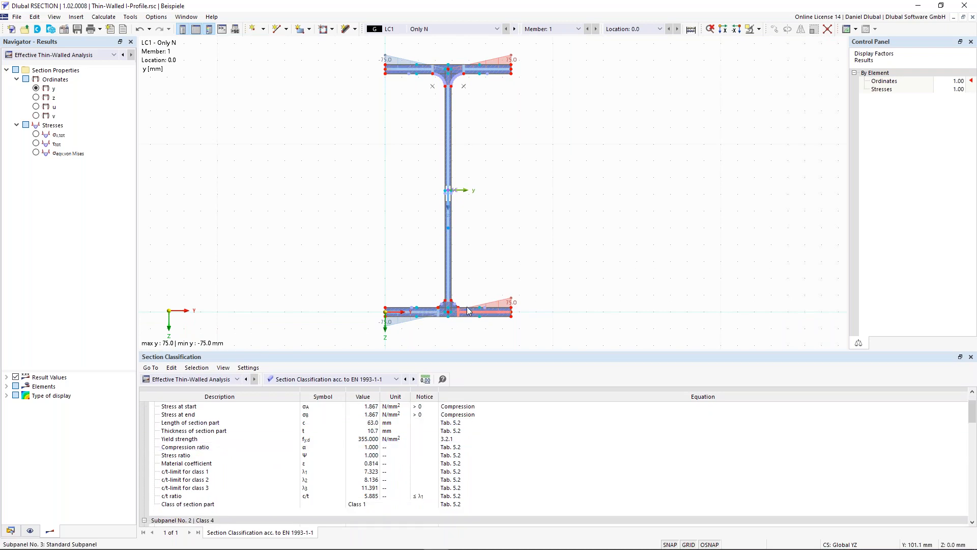
pyautogui.click(445, 284)
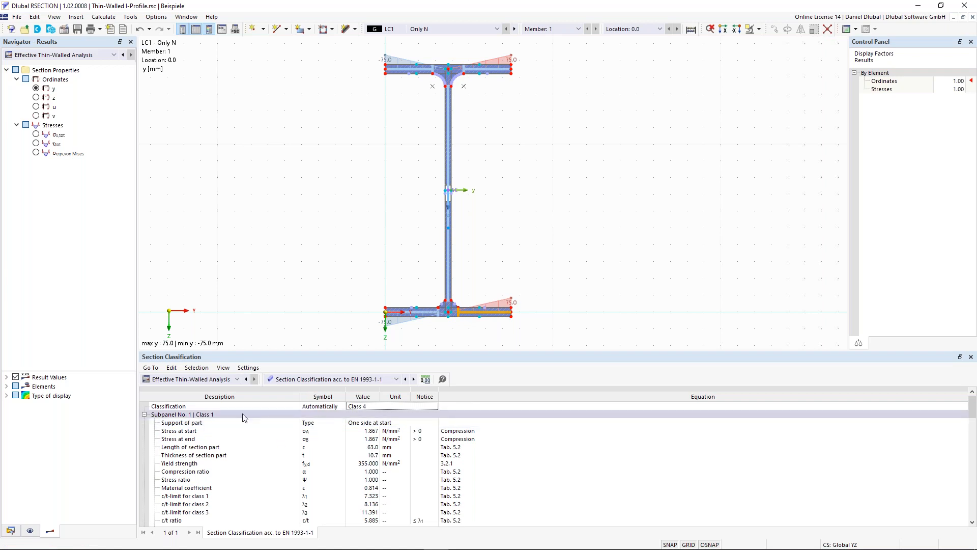
pyautogui.click(212, 415)
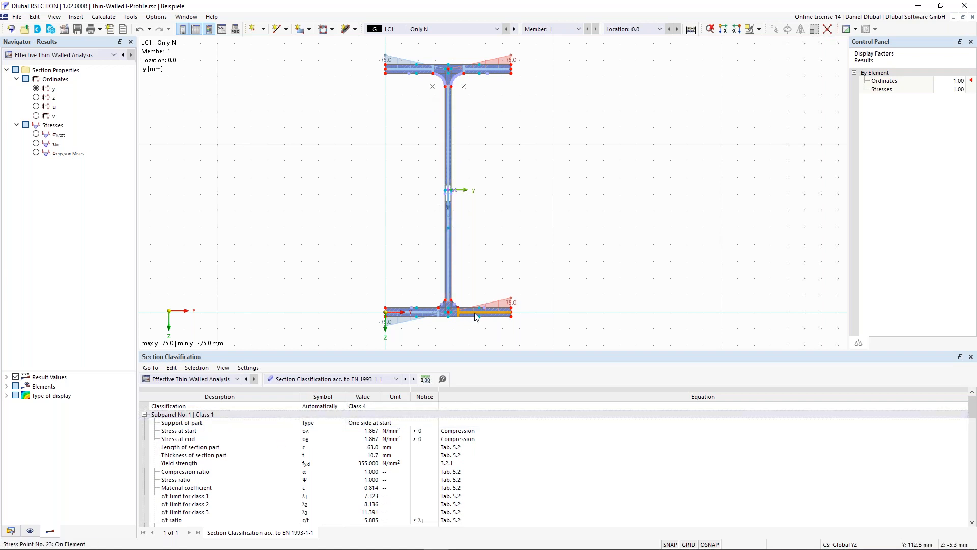
# Step: Select the web in the section and check its Subpanel No. 2 classification against the overall classification in the table
pyautogui.click(449, 162)
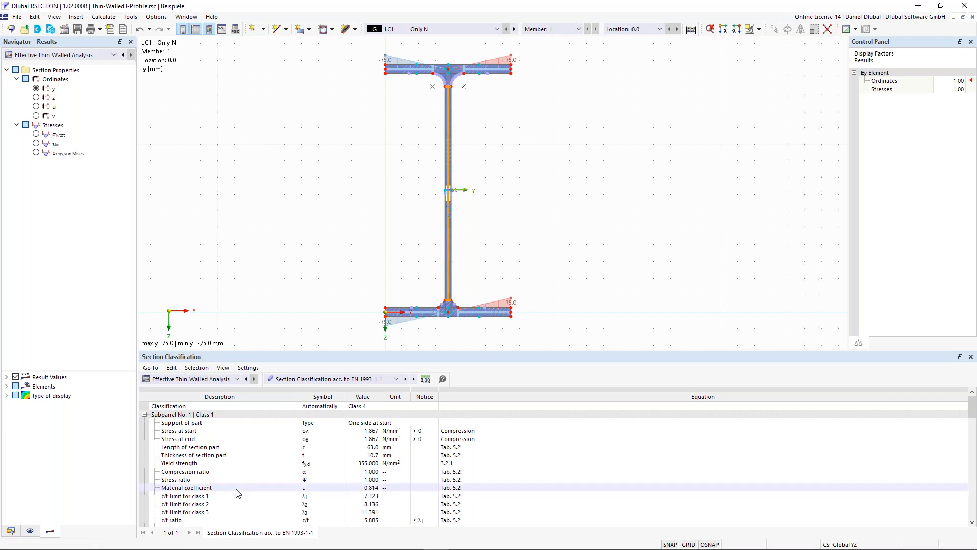
pyautogui.scroll(-5, 239, 492)
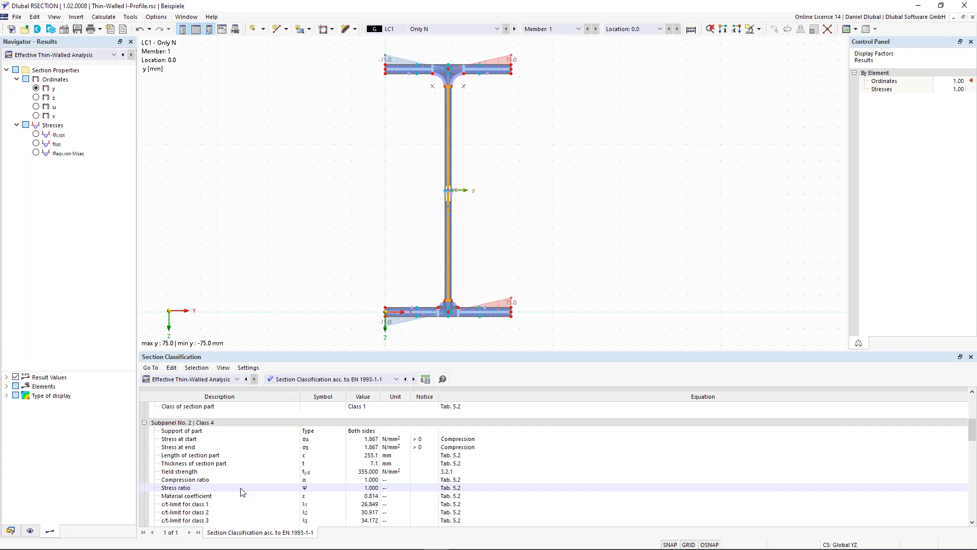
pyautogui.click(216, 423)
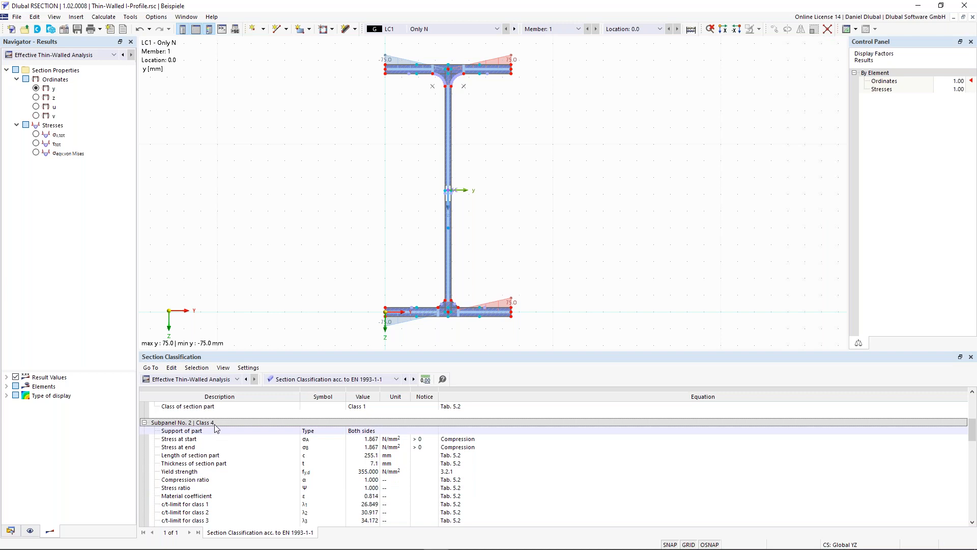
pyautogui.click(215, 424)
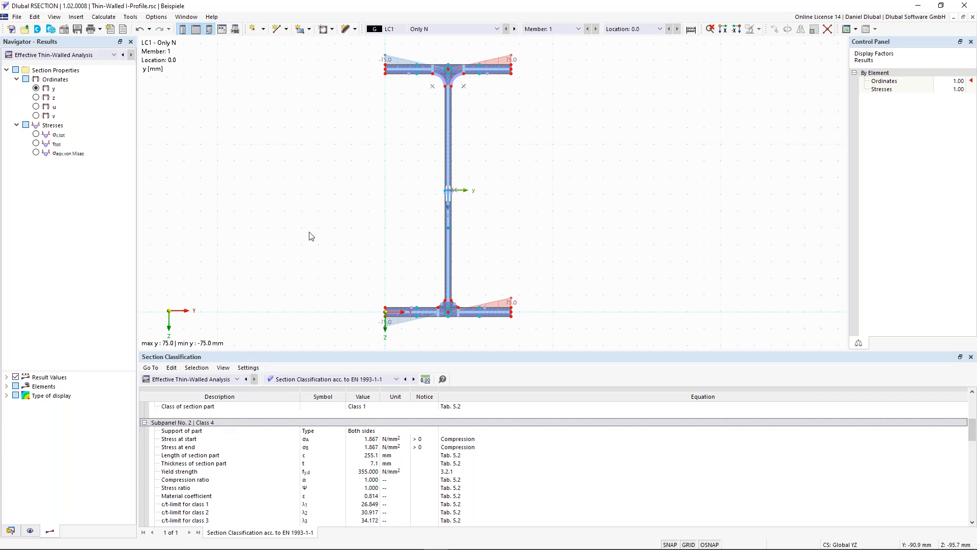
pyautogui.scroll(5, 263, 437)
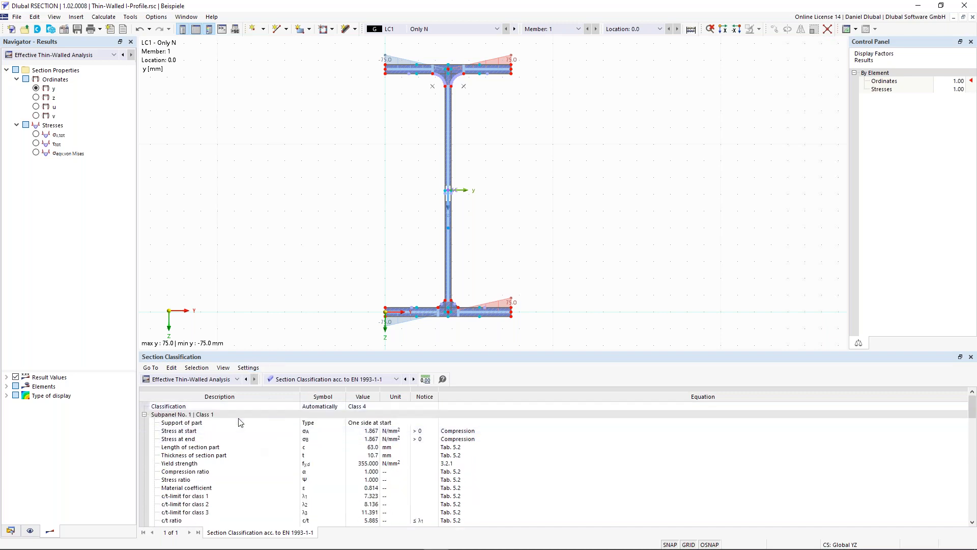
pyautogui.click(361, 407)
pyautogui.scroll(-4, 240, 479)
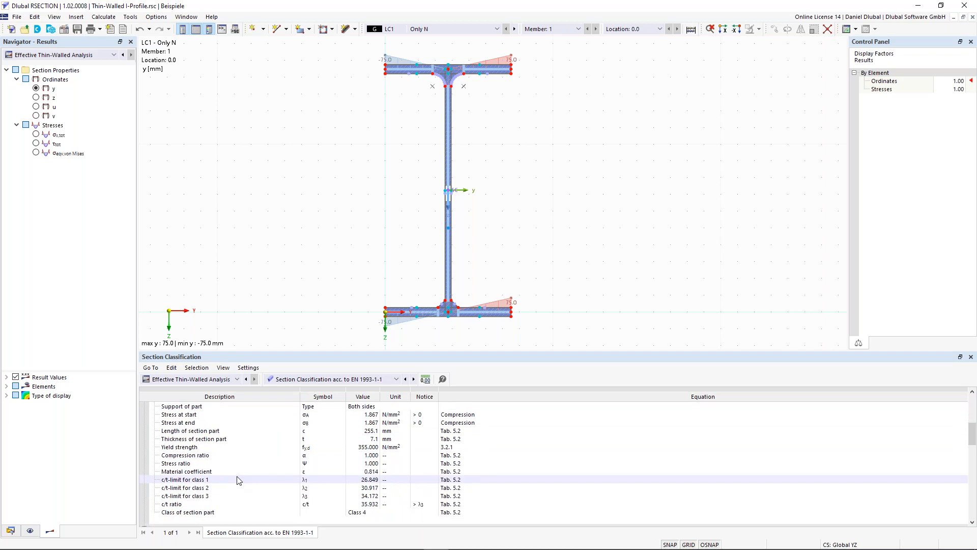
pyautogui.scroll(-1, 258, 443)
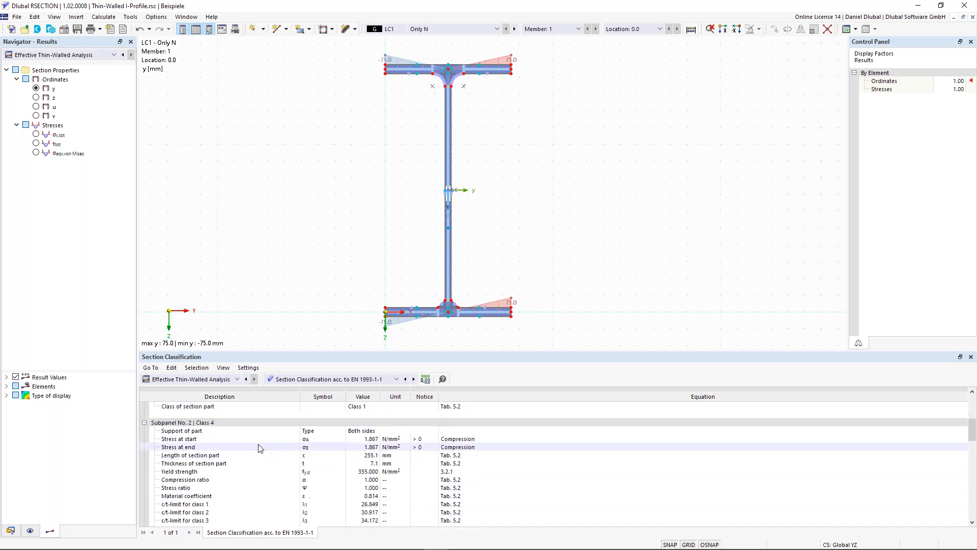
pyautogui.scroll(-1, 309, 444)
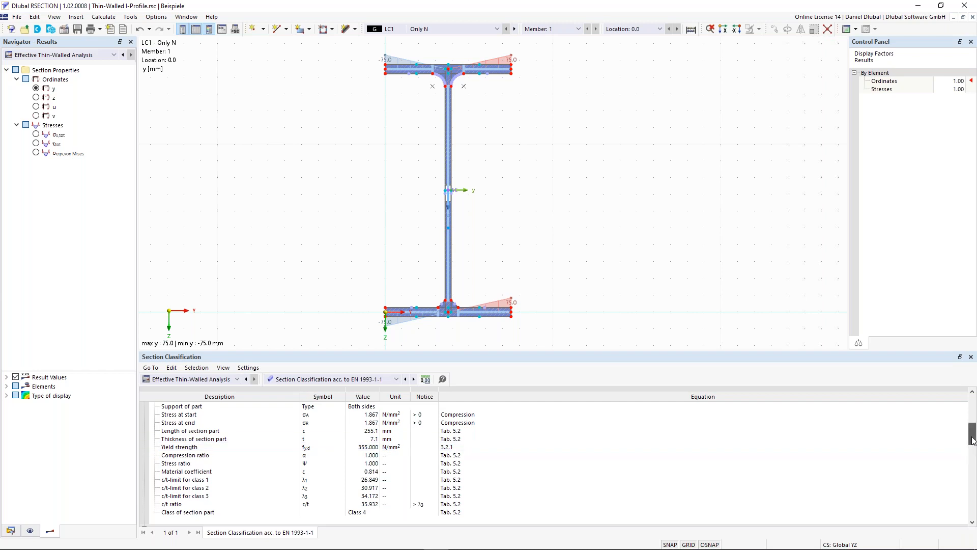
# Step: Check the web's c/t limits for classes 1 to 3, its c/t ratio and its resulting class under Subpanel No. 2
pyautogui.scroll(1, 972, 432)
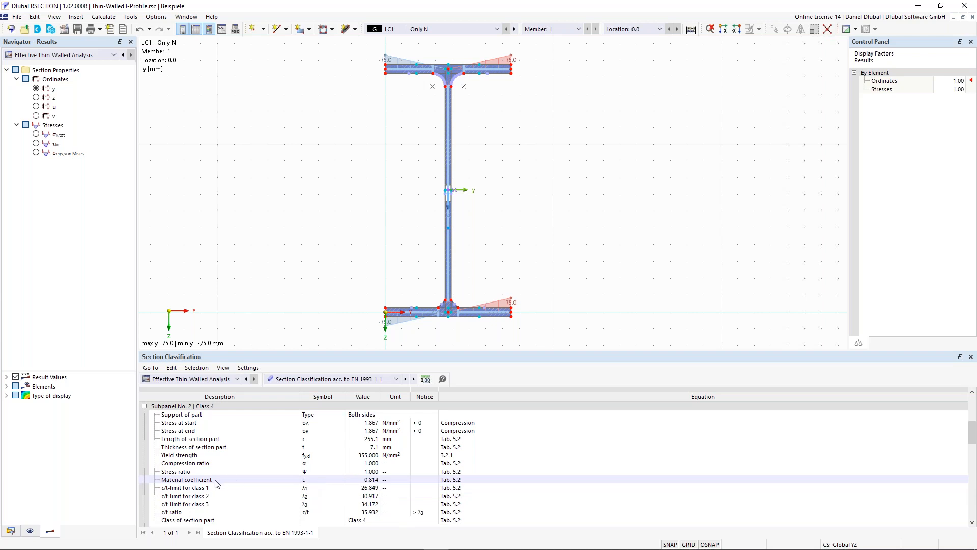
pyautogui.click(369, 482)
pyautogui.click(368, 488)
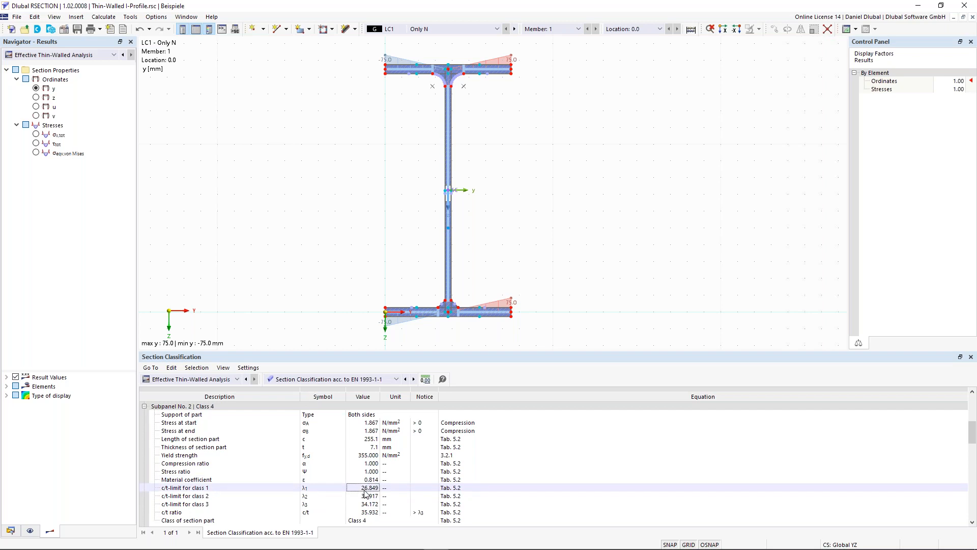
pyautogui.scroll(-1, 369, 505)
pyautogui.click(368, 487)
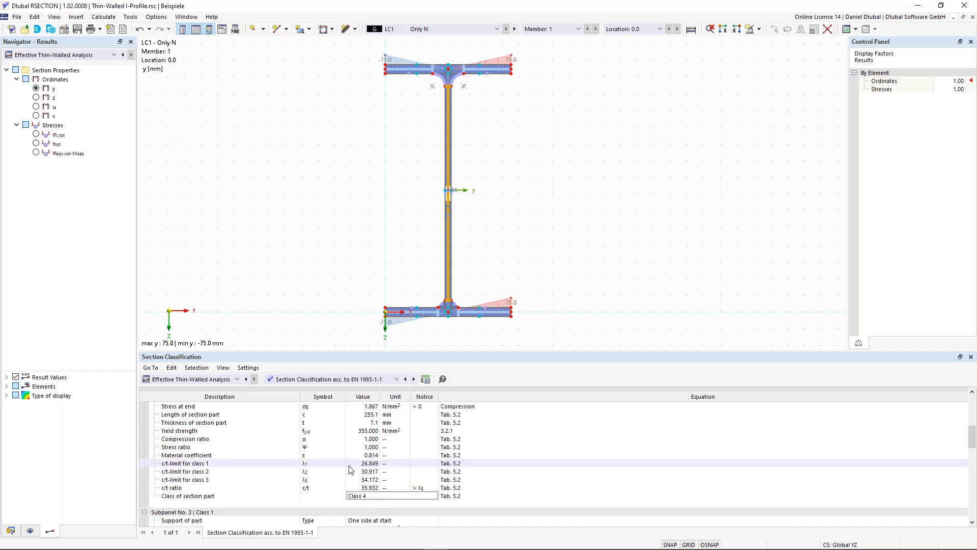
pyautogui.scroll(10, 350, 469)
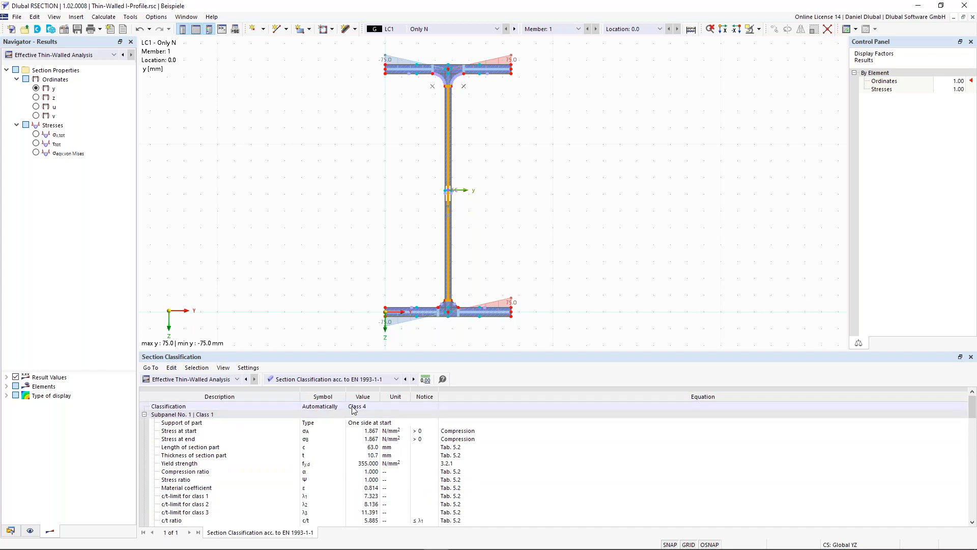
# Step: Review the classification details of the remaining subpanels with the whole I-profile in view
pyautogui.scroll(-1, 329, 306)
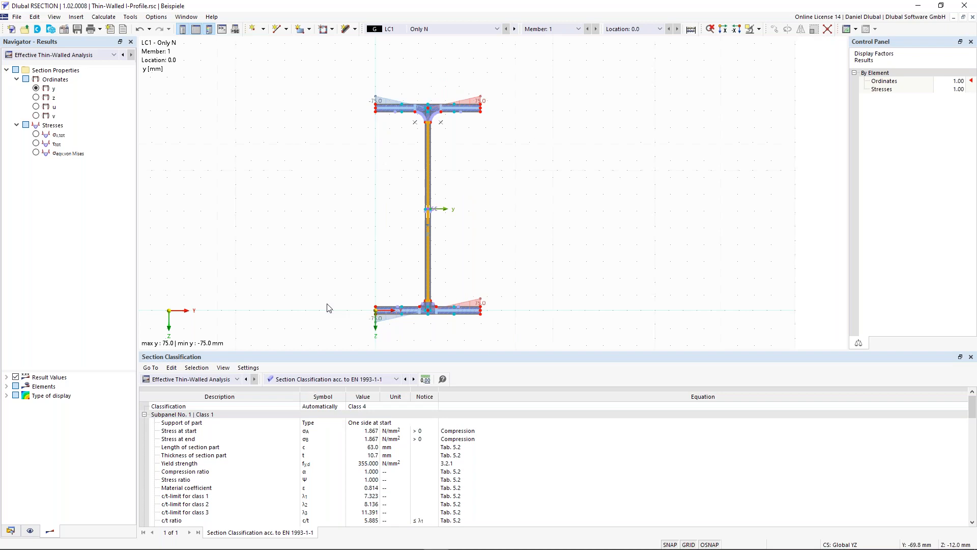
pyautogui.scroll(-2, 312, 491)
pyautogui.scroll(2, 310, 488)
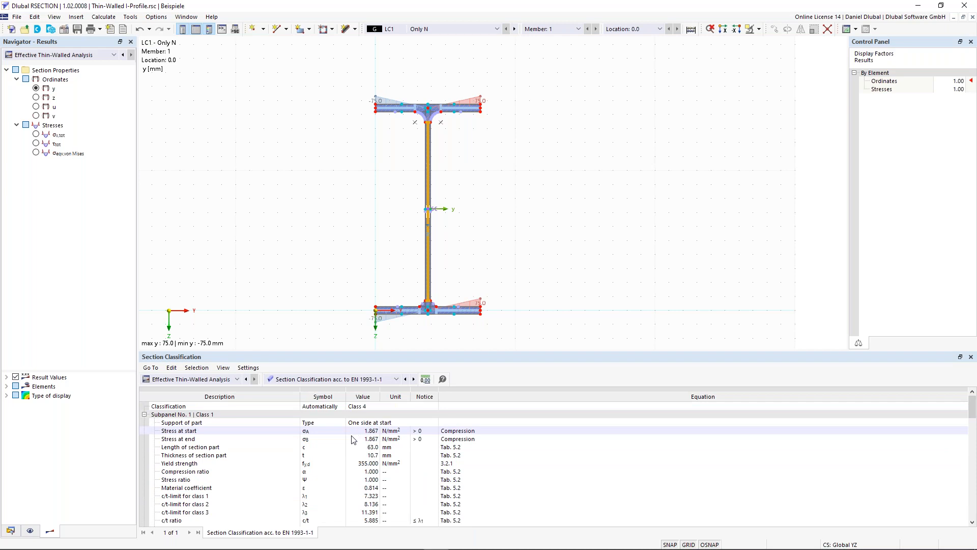
pyautogui.scroll(-10, 356, 434)
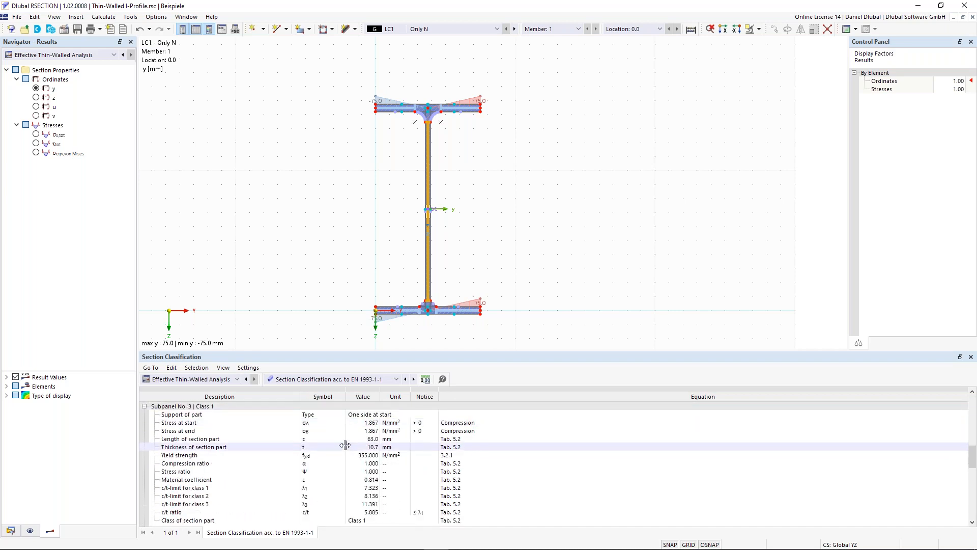
pyautogui.scroll(-1, 346, 445)
# Step: Show the Effective Widths acc. to EN 1993-1-1 results and examine the web's ineffective width under Subpanel No. 2 and in the section graphic
pyautogui.click(352, 380)
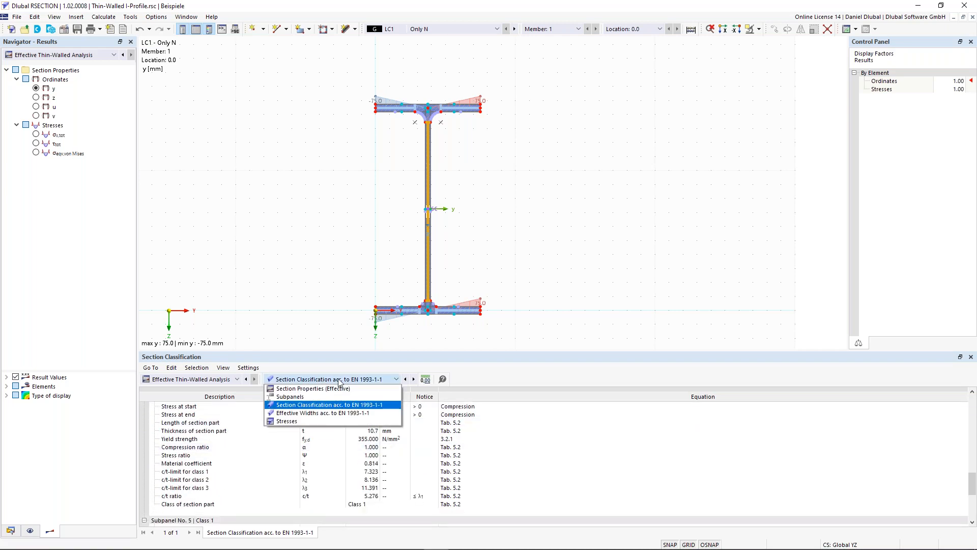
pyautogui.click(336, 413)
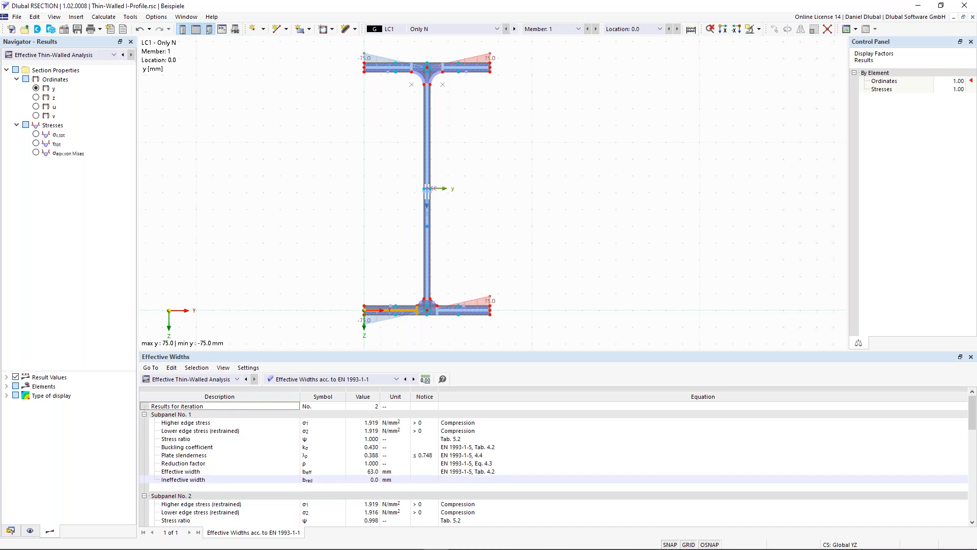
pyautogui.click(428, 219)
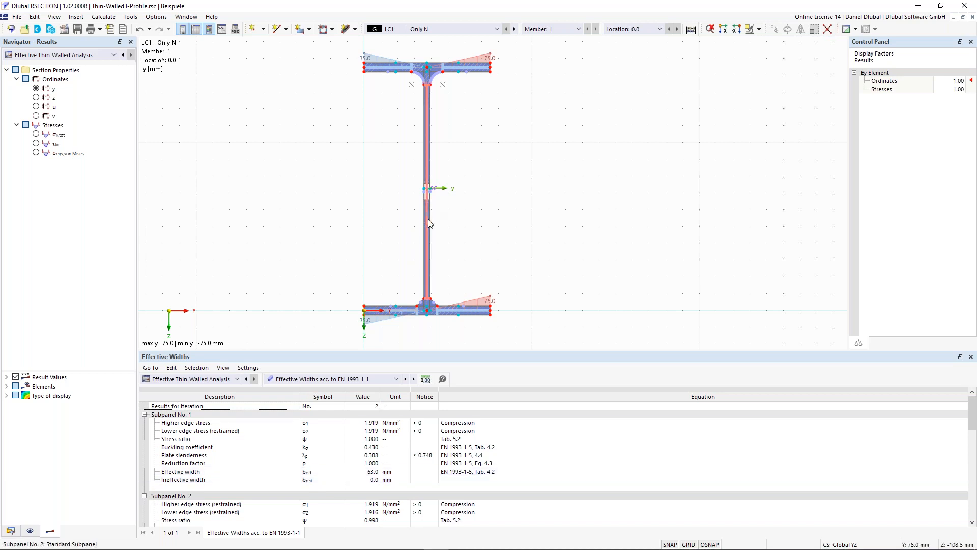
pyautogui.scroll(-1, 229, 491)
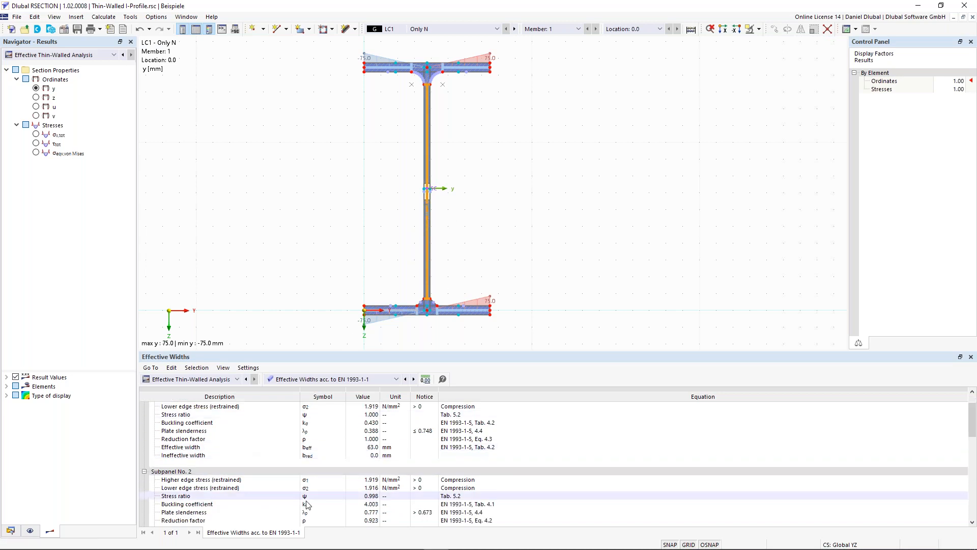
pyautogui.scroll(-1, 309, 504)
pyautogui.scroll(-1, 300, 509)
pyautogui.click(220, 479)
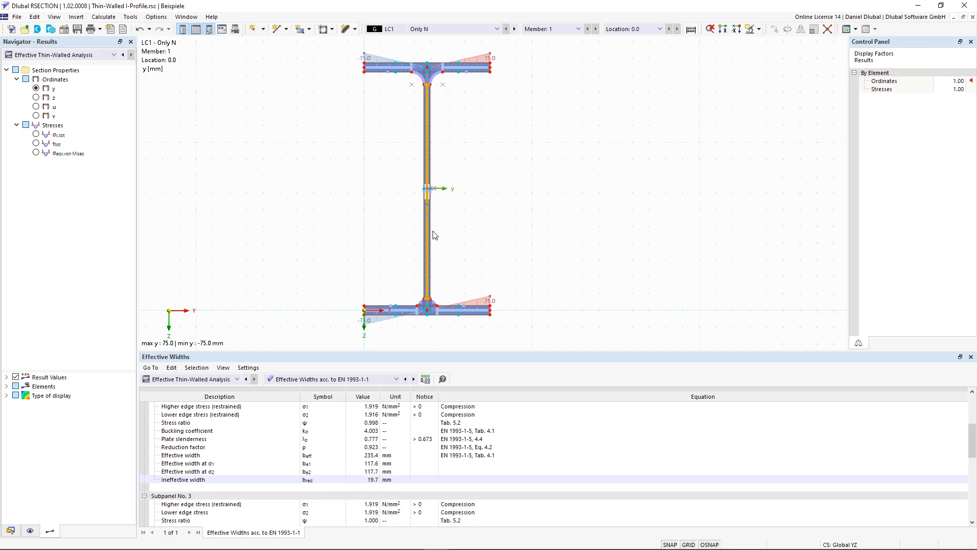
pyautogui.scroll(5, 433, 234)
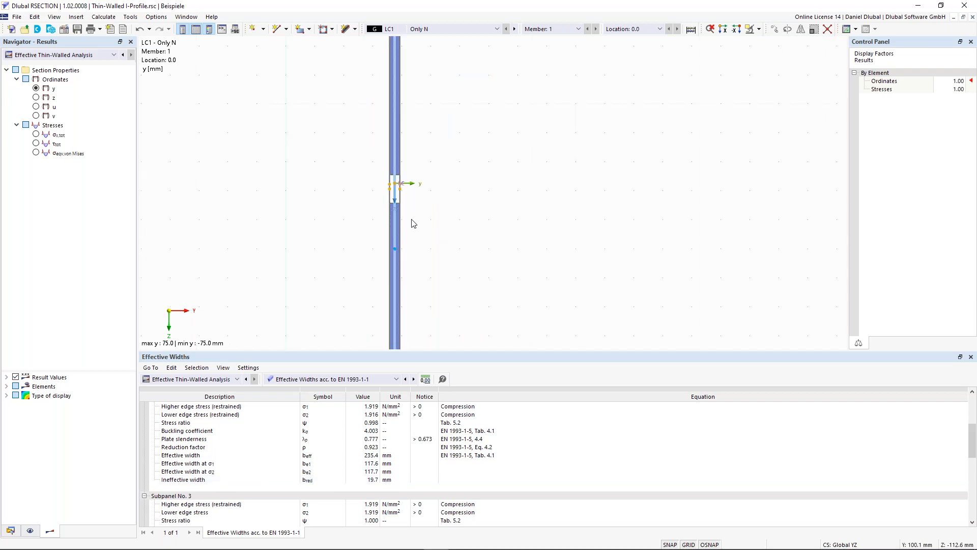
pyautogui.scroll(-3, 336, 179)
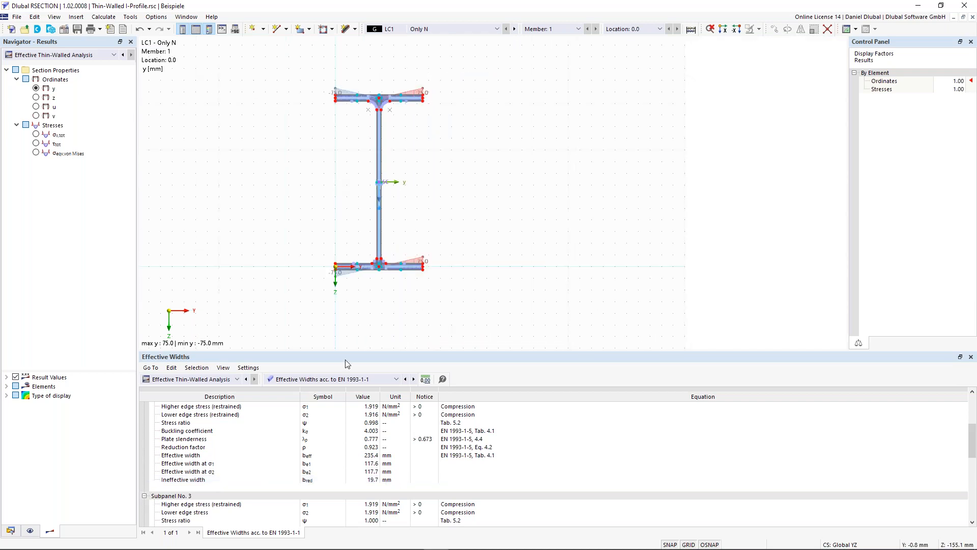
# Step: Show the effective section's stresses by loading for LC1 and select the stress ratio of the total normal stress
pyautogui.click(362, 380)
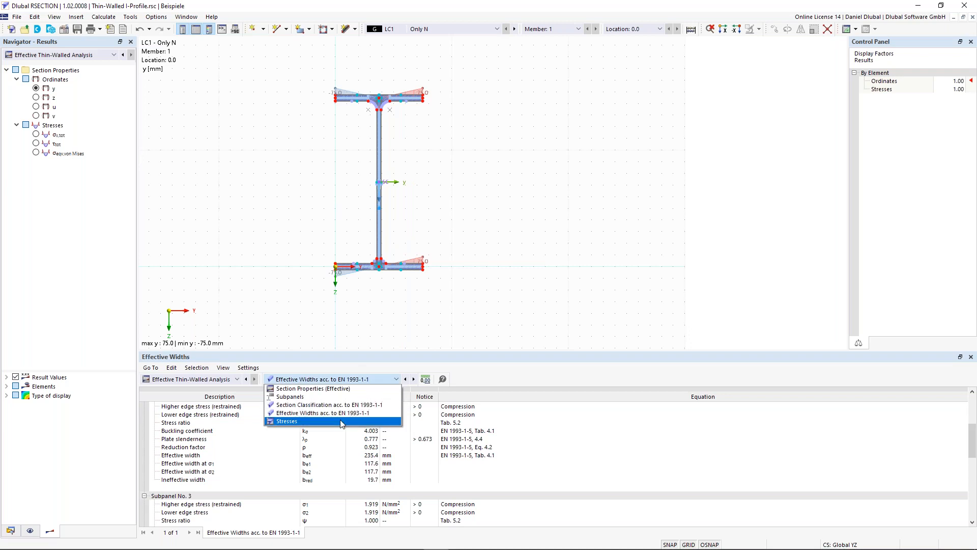
pyautogui.click(340, 422)
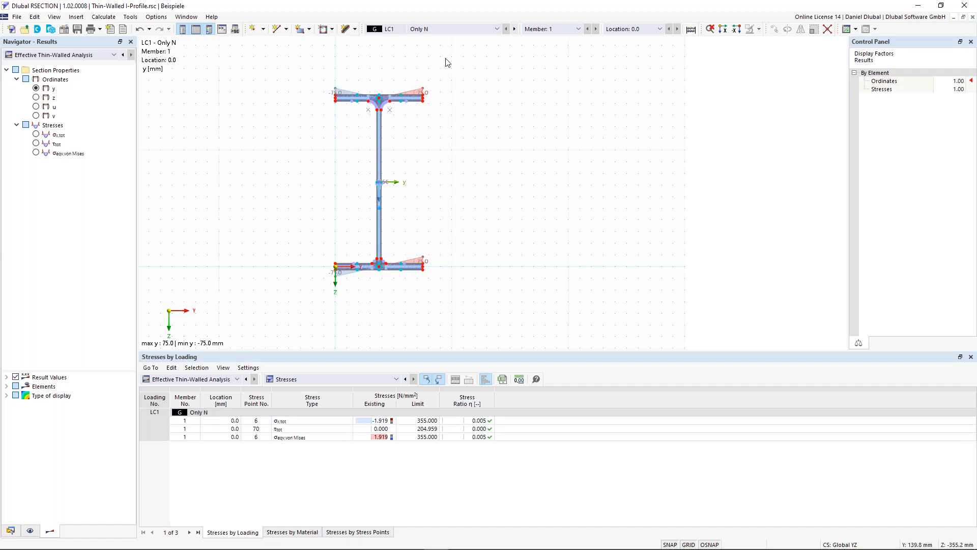
pyautogui.click(479, 421)
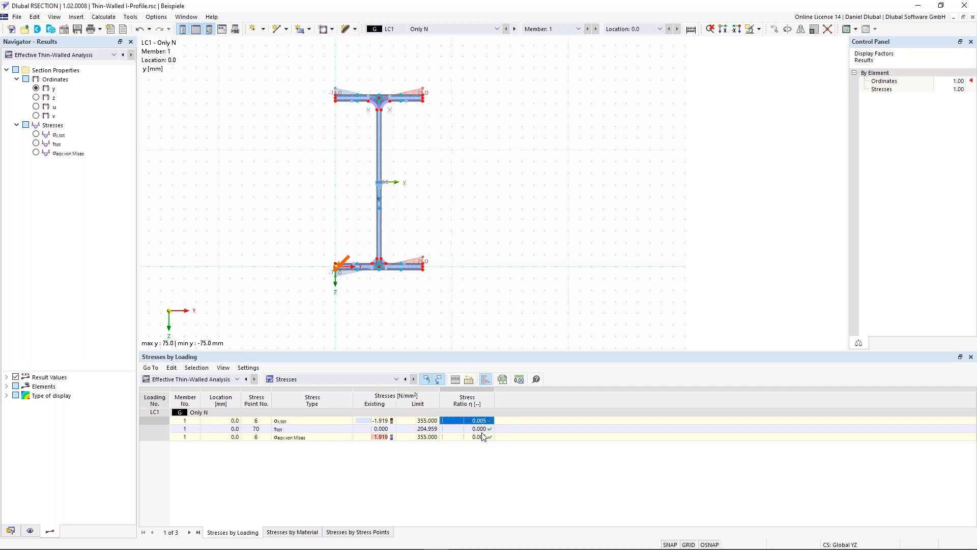
pyautogui.click(483, 462)
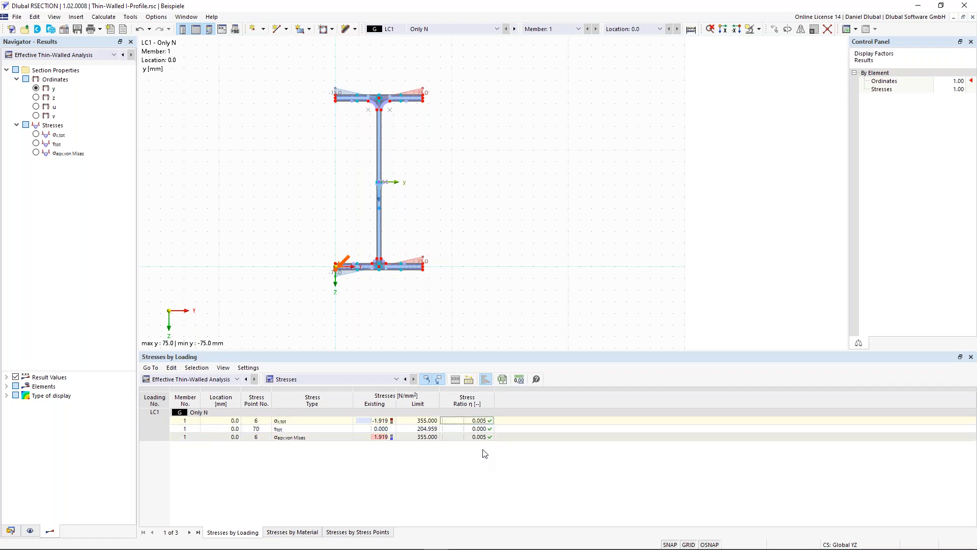
# Step: Switch the displayed loading to CO1 (LC1 + LC2) to review its stresses, with the whole I-profile in view
pyautogui.click(516, 29)
pyautogui.click(515, 29)
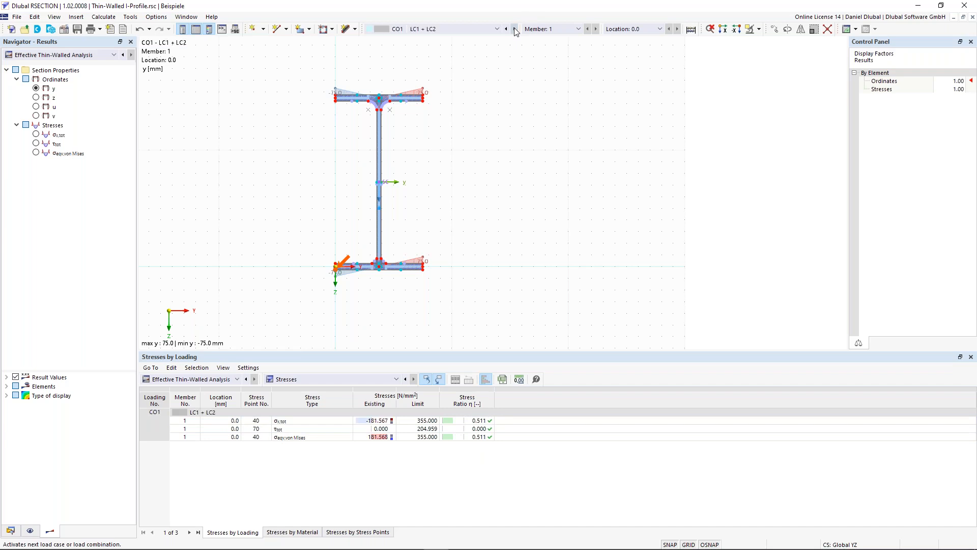
pyautogui.scroll(-2, 234, 233)
pyautogui.moveTo(251, 192); pyautogui.dragTo(288, 207, button='middle')
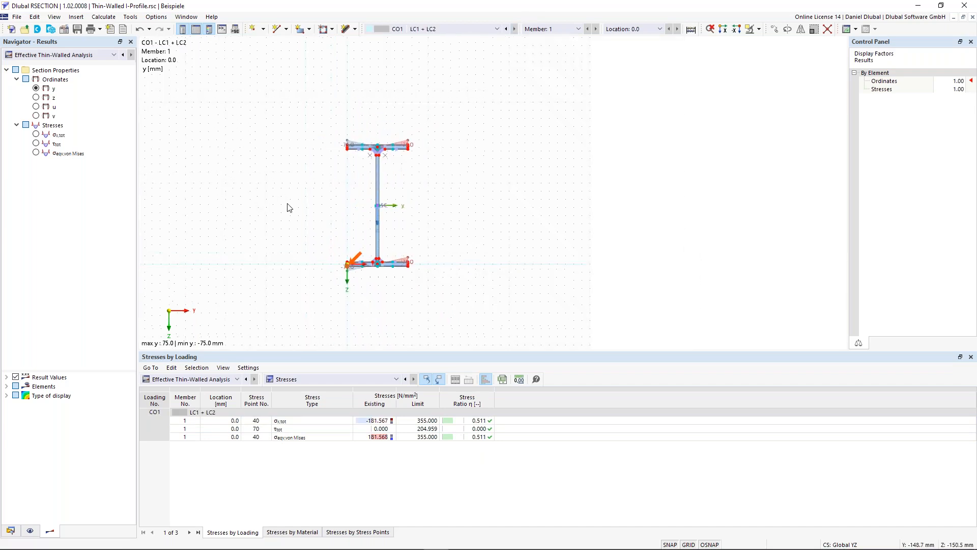
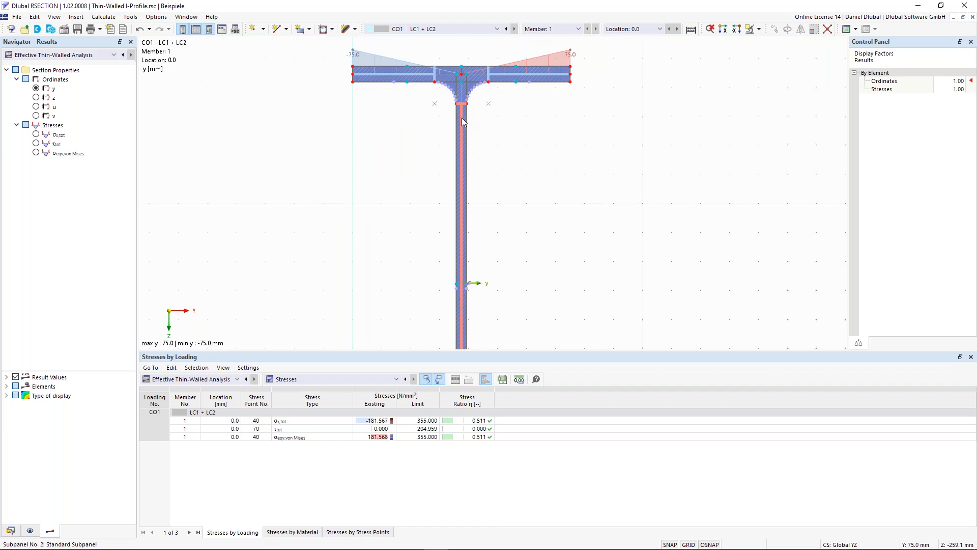
# Step: Examine the I-profile's top flange and web, selecting a flange element with subpanels hidden and switching the subpanel display back on
pyautogui.scroll(6, 463, 118)
pyautogui.moveTo(385, 156); pyautogui.dragTo(398, 189, button='middle')
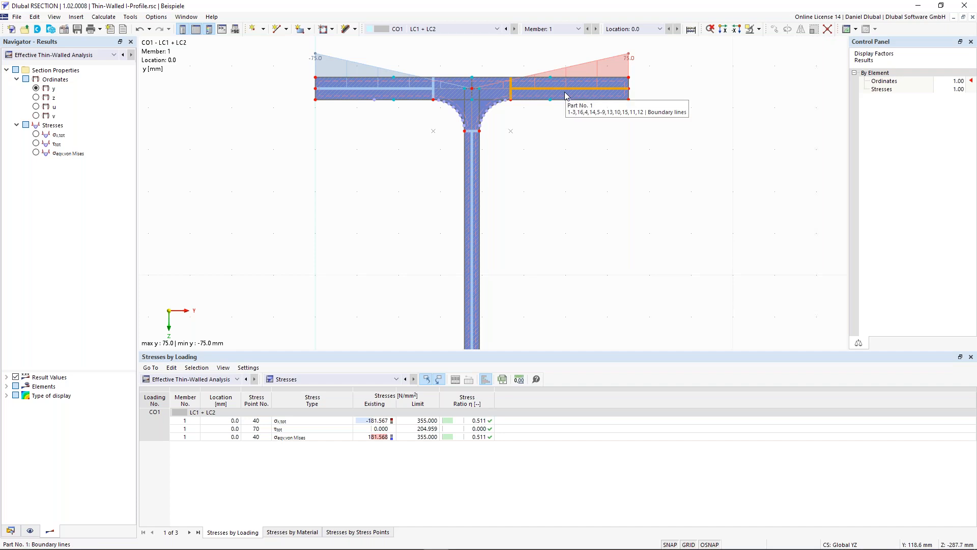
pyautogui.scroll(2, 613, 105)
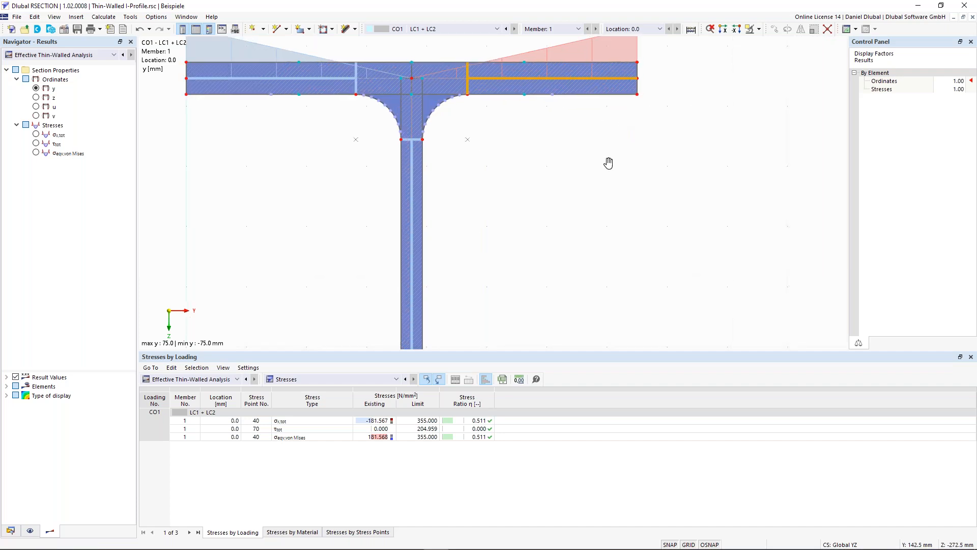
pyautogui.moveTo(608, 162); pyautogui.dragTo(614, 222, button='middle')
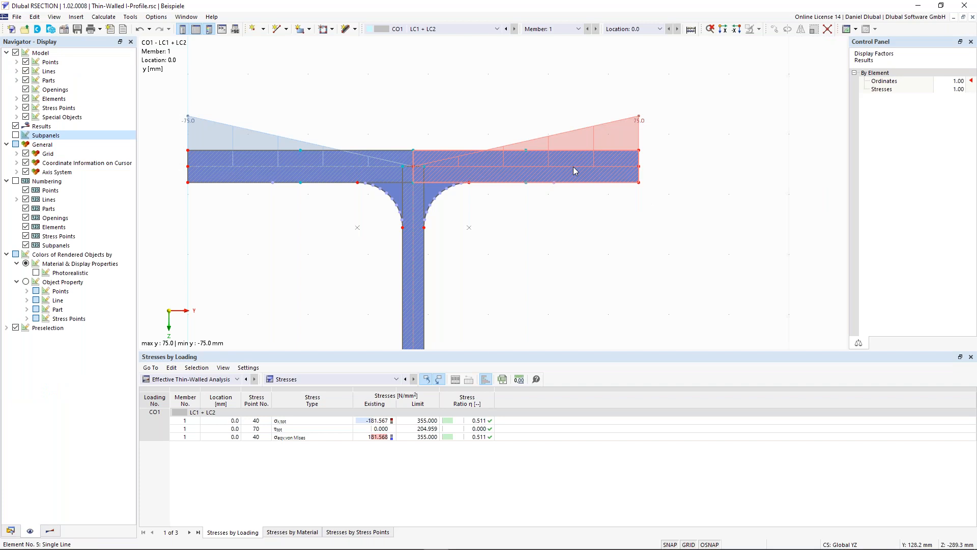
pyautogui.click(575, 171)
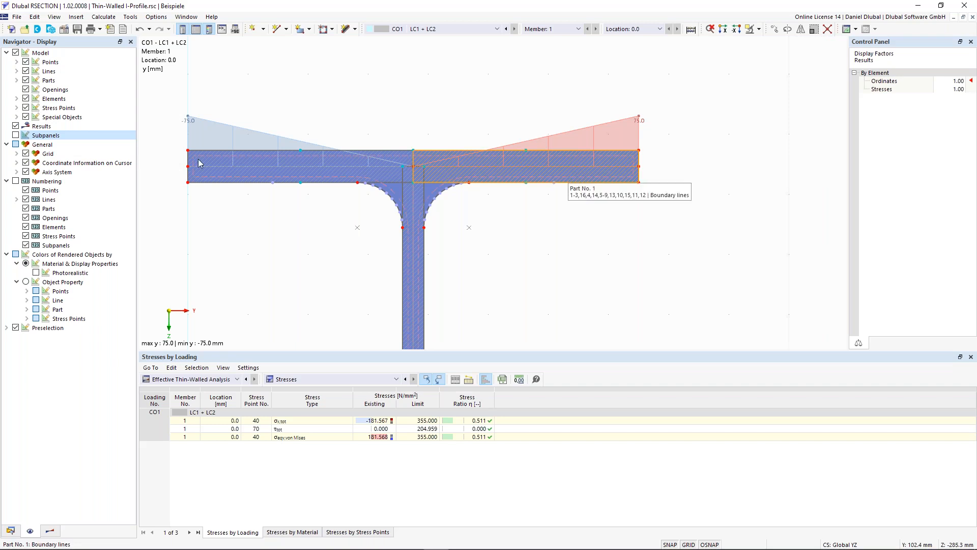
pyautogui.click(16, 135)
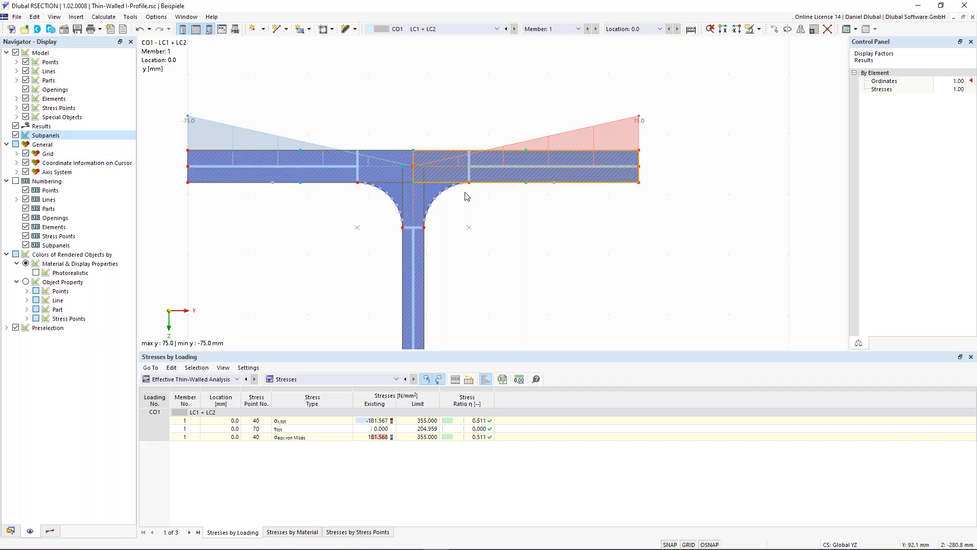
pyautogui.scroll(-4, 489, 214)
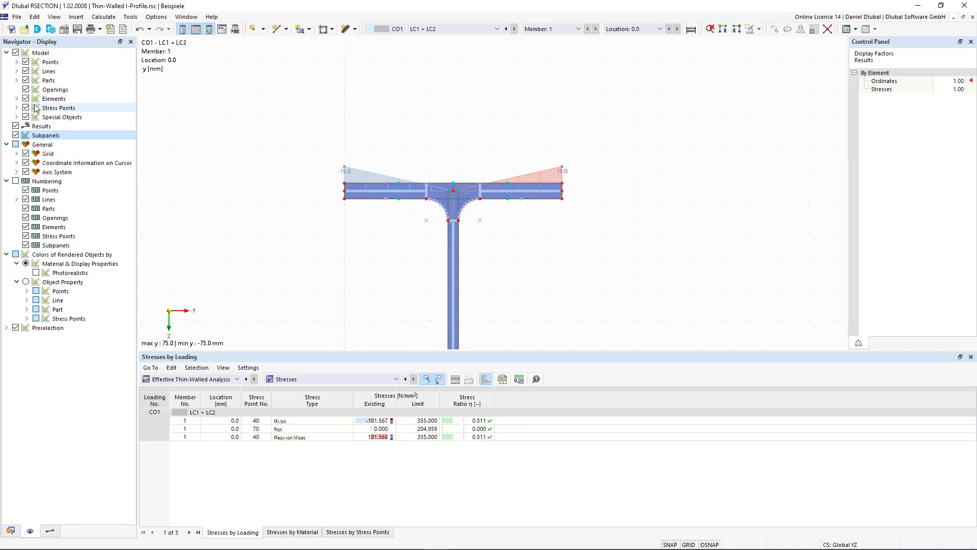
pyautogui.scroll(-2, 356, 225)
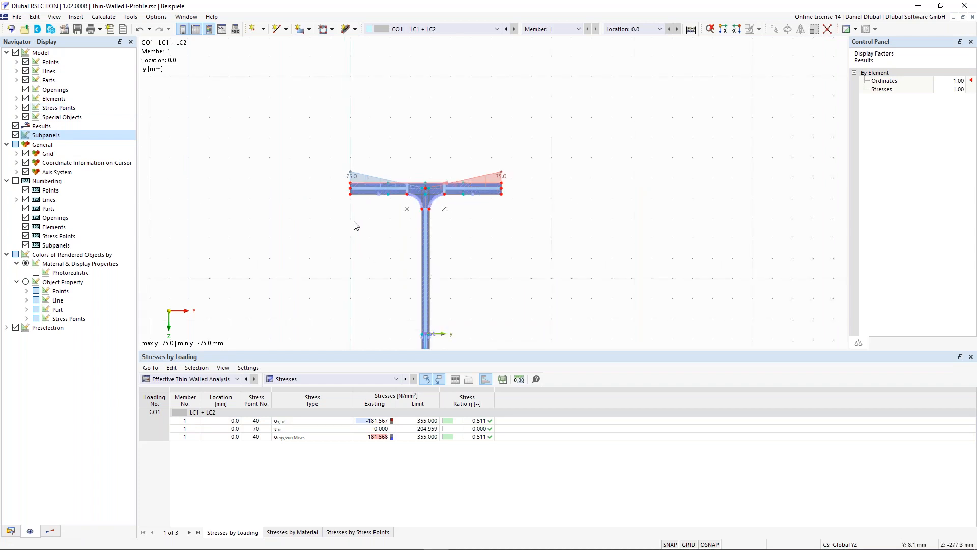
pyautogui.scroll(1, 374, 254)
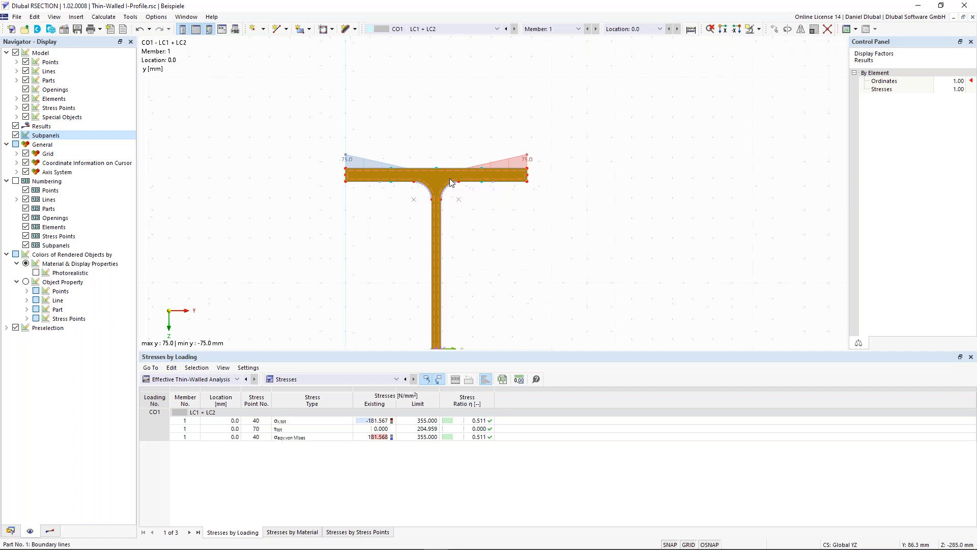
pyautogui.moveTo(477, 276); pyautogui.dragTo(510, 140, button='middle')
pyautogui.scroll(-4, 531, 265)
pyautogui.moveTo(535, 270); pyautogui.dragTo(526, 250, button='middle')
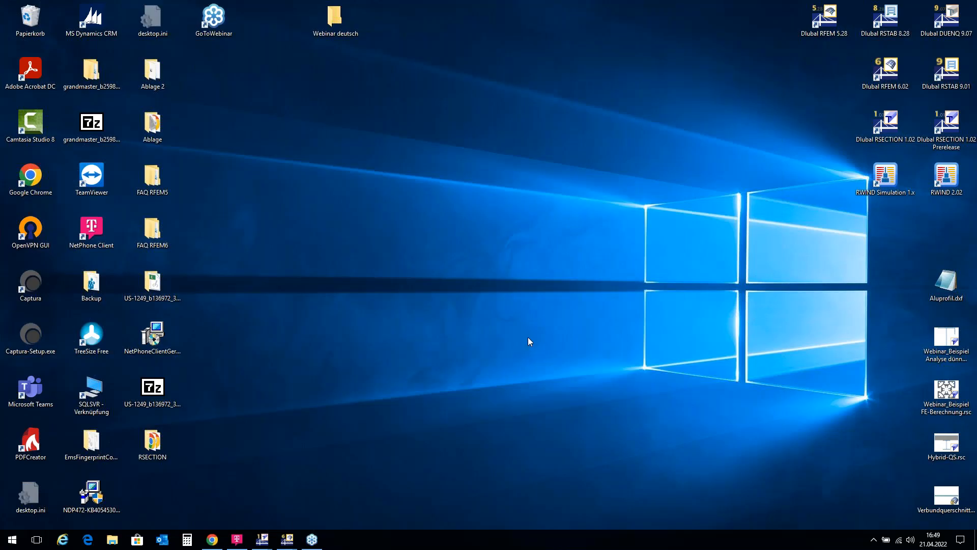
# Step: Switch to the other RSECTION window, which has no model open
pyautogui.moveTo(264, 544)
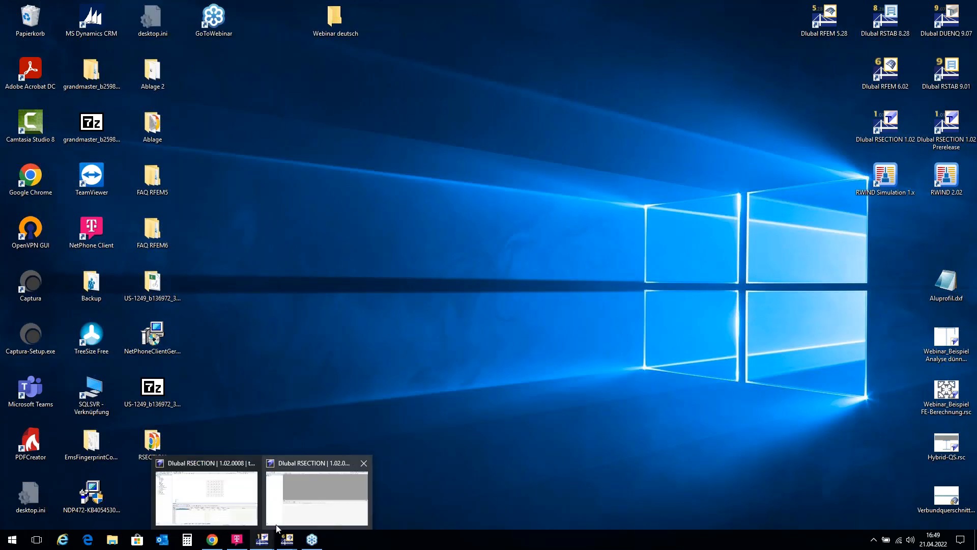
pyautogui.moveTo(279, 523)
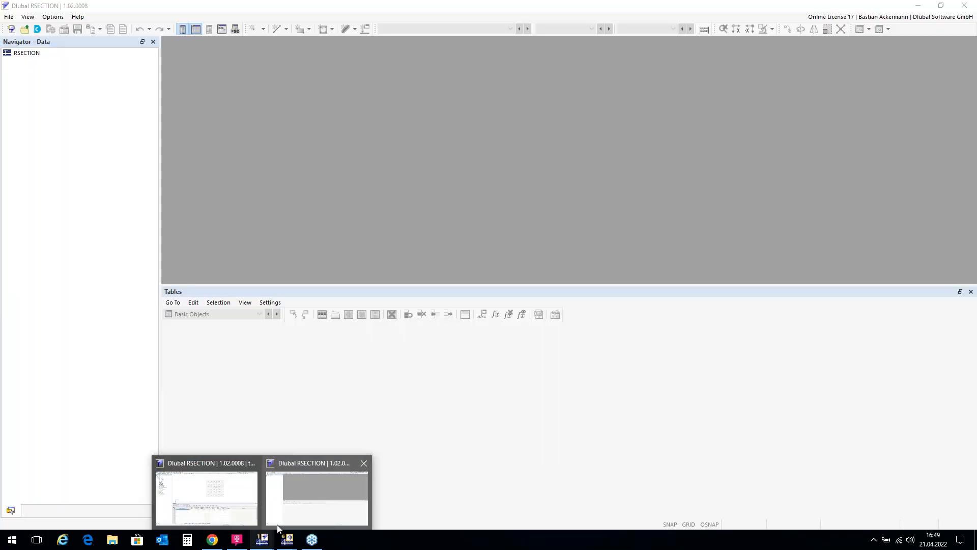
pyautogui.click(300, 491)
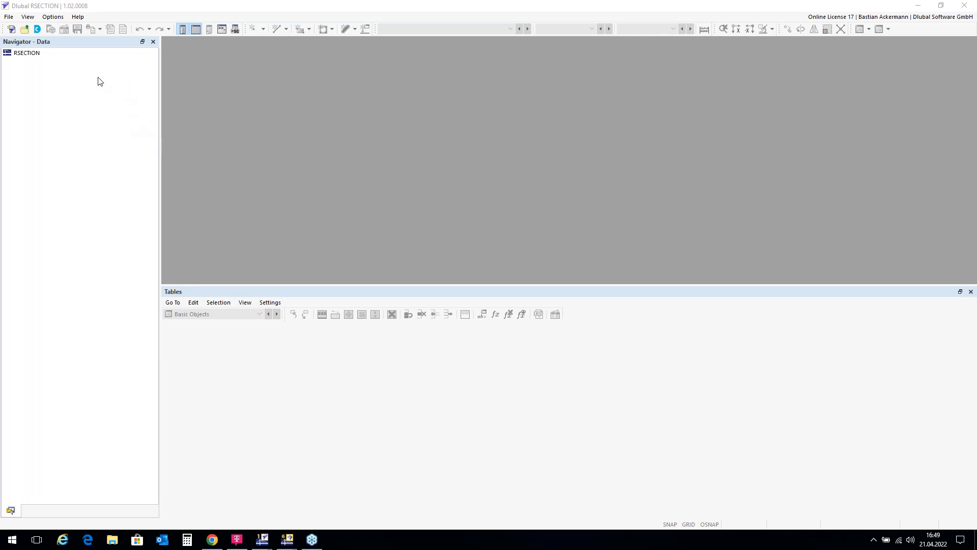
# Step: Create a model named Thin-Walled CS using Thin-Walled Analysis, with the effective section option enabled for EN 1993-1-1 and EN 1993-1-5
pyautogui.click(11, 29)
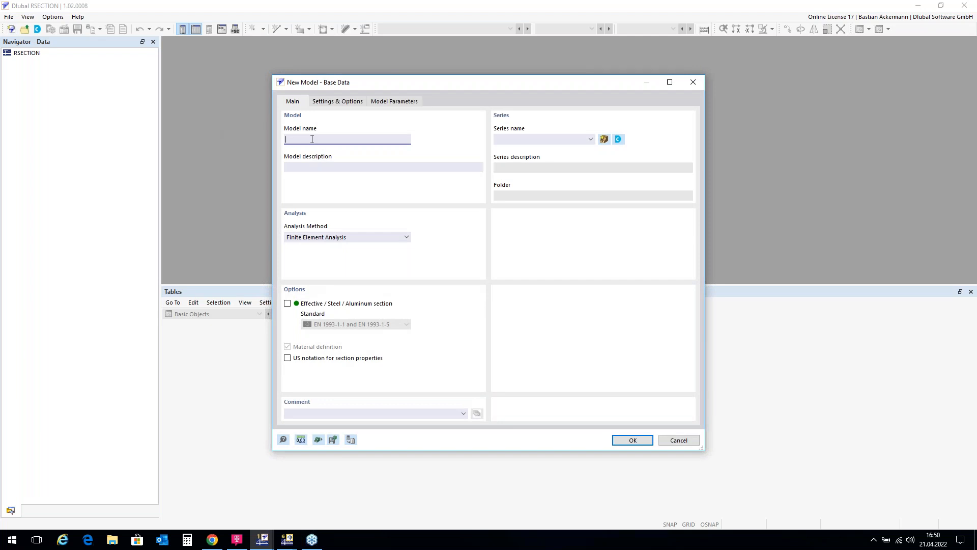
pyautogui.write('Thin-Walled CS')
pyautogui.click(402, 237)
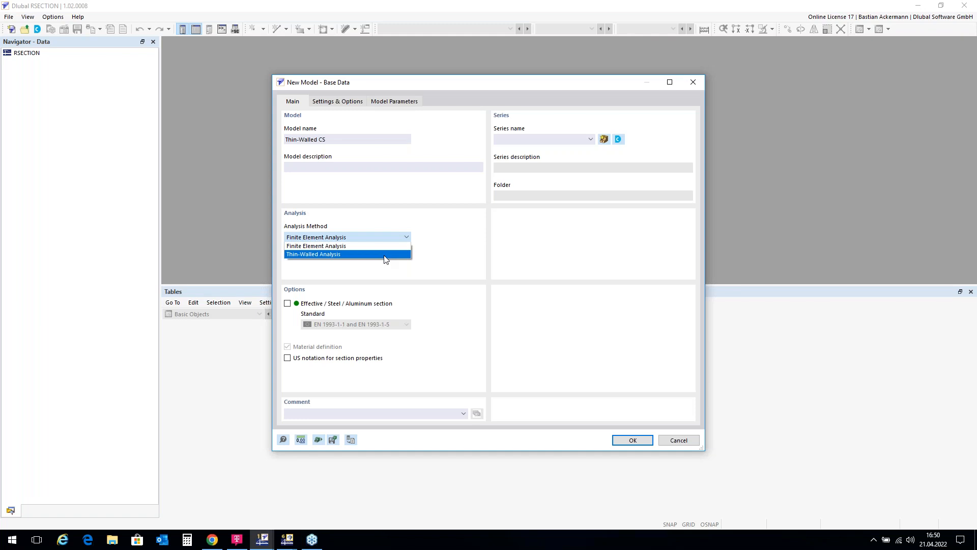
pyautogui.click(385, 256)
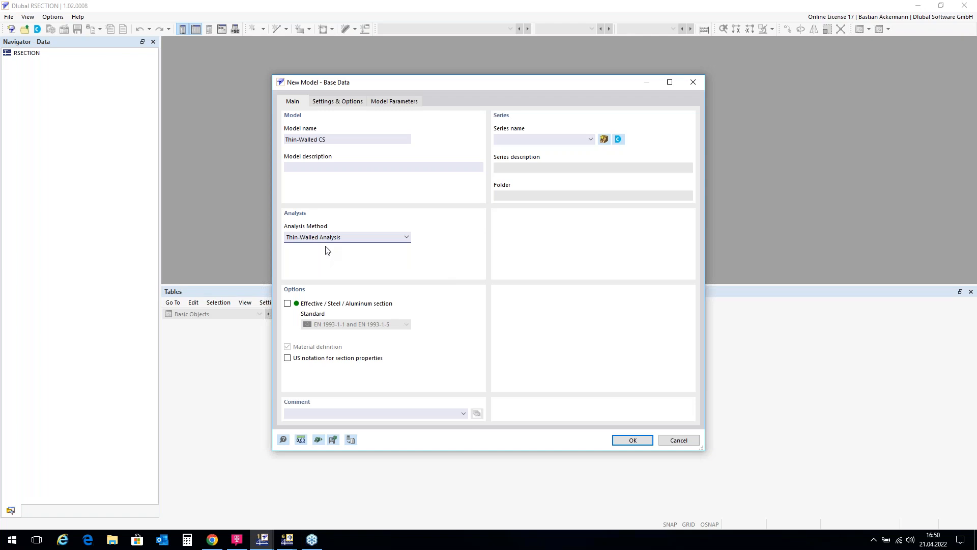
pyautogui.click(288, 304)
pyautogui.click(631, 441)
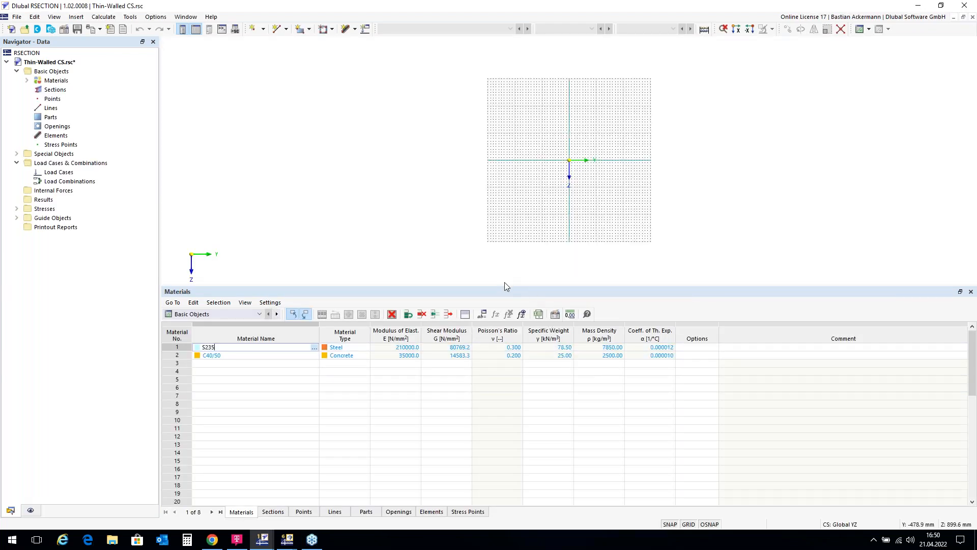
# Step: Enlarge the graphics area above the tables and delete the C40/50 concrete material from the model
pyautogui.moveTo(513, 288); pyautogui.dragTo(519, 381)
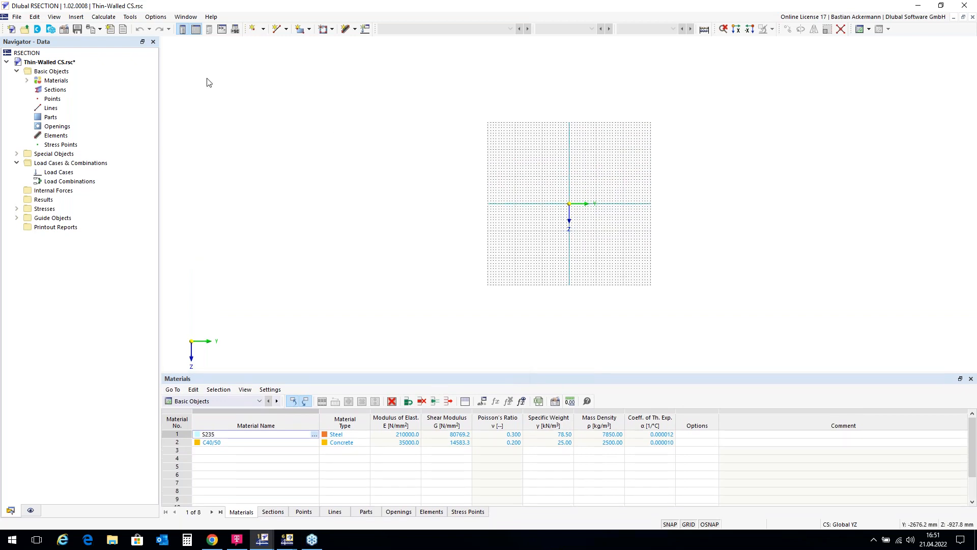
pyautogui.doubleClick(49, 81)
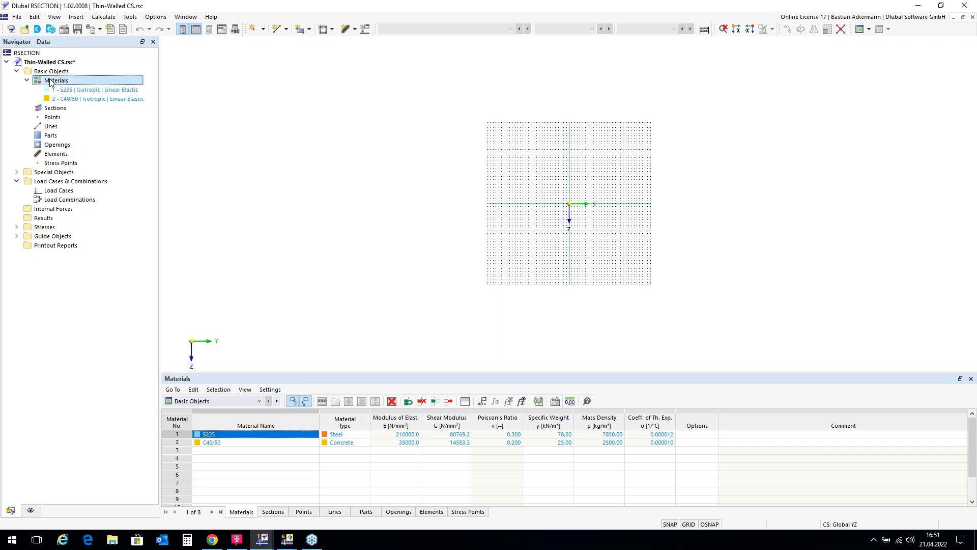
pyautogui.click(83, 100)
pyautogui.rightClick(84, 103)
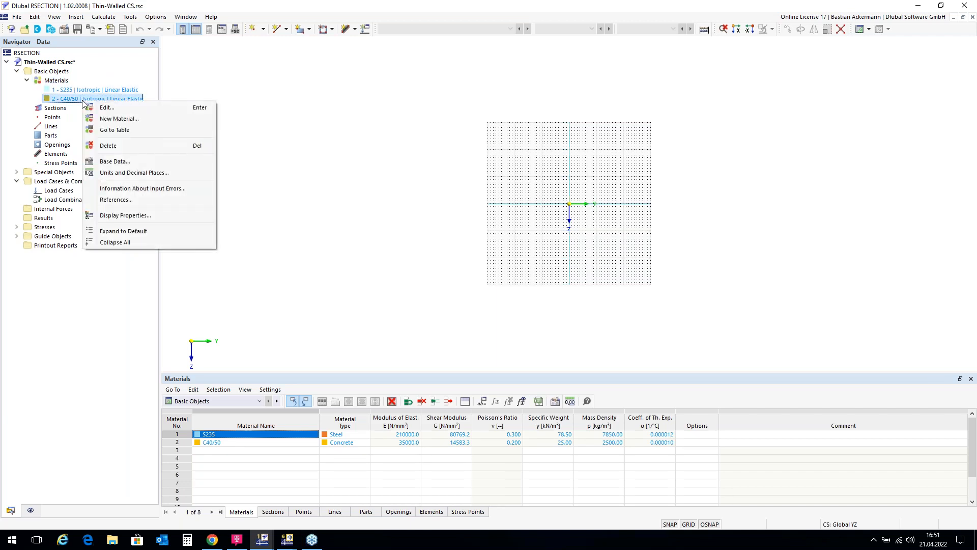
pyautogui.click(116, 145)
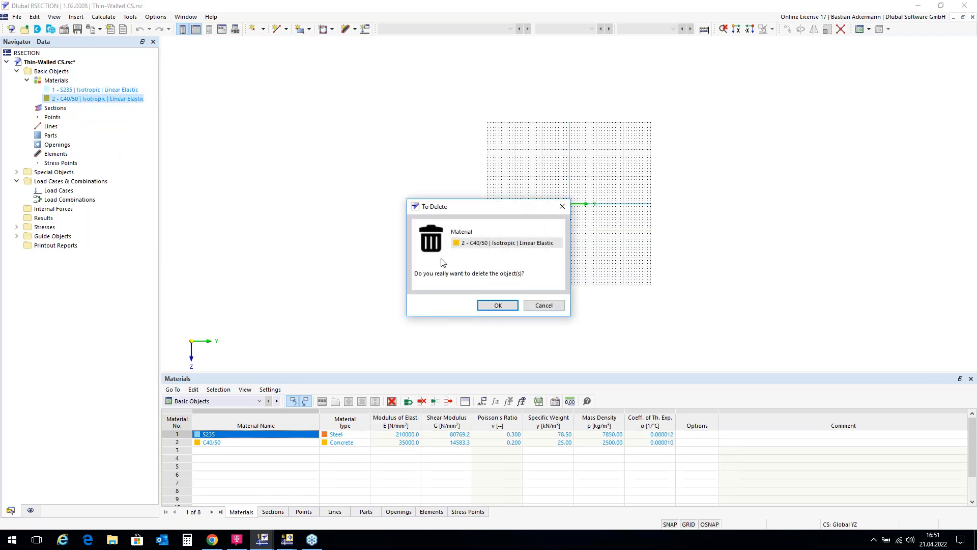
pyautogui.click(497, 304)
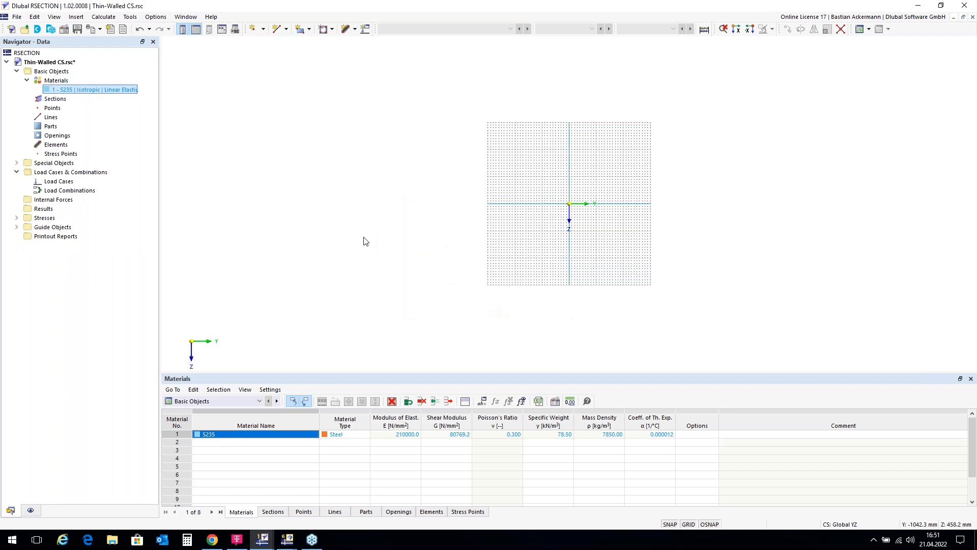
# Step: Review the S235 material's properties and the material library, closing both without changes
pyautogui.doubleClick(72, 91)
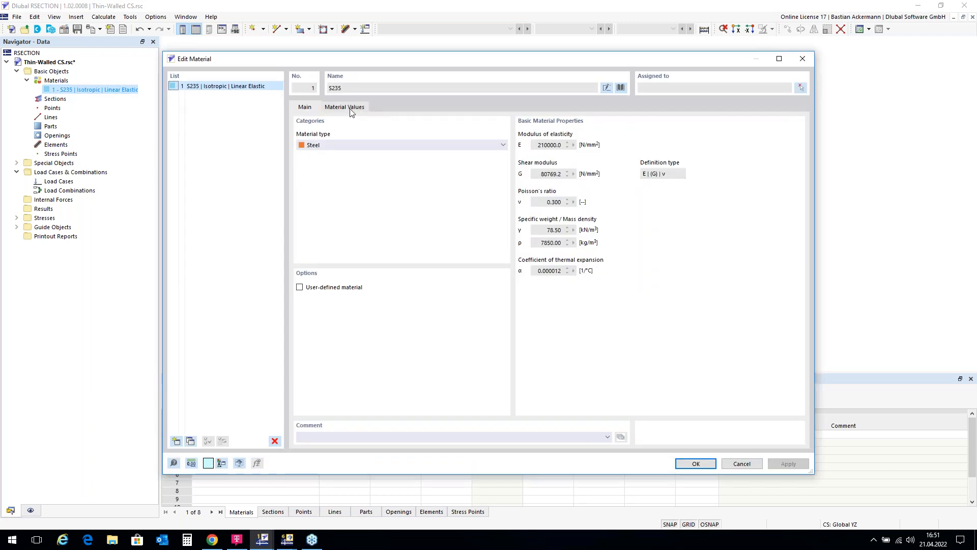
pyautogui.click(621, 88)
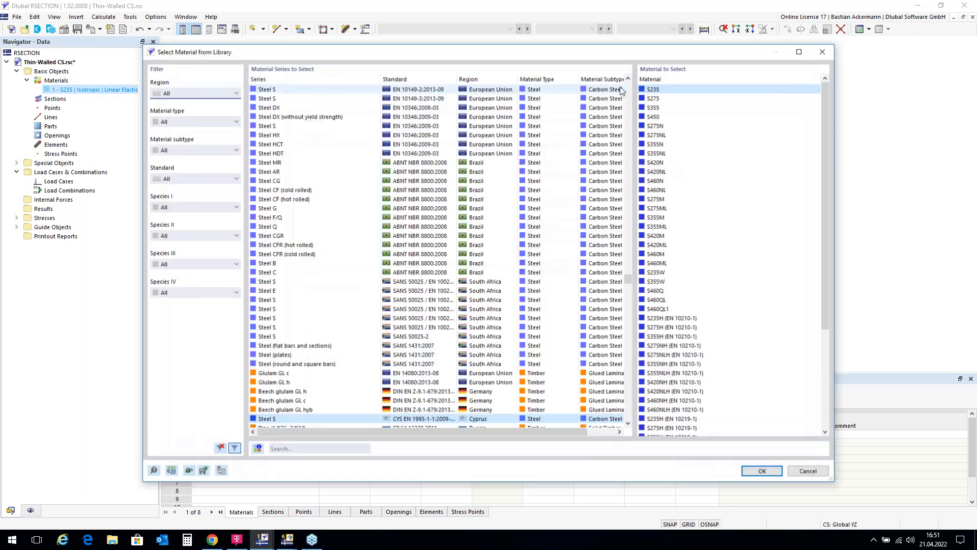
pyautogui.click(828, 59)
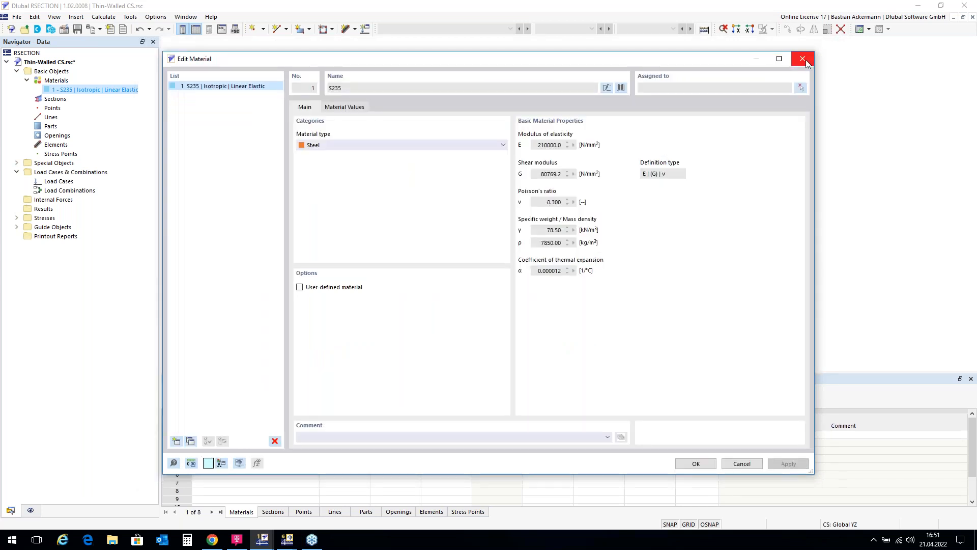
pyautogui.click(805, 60)
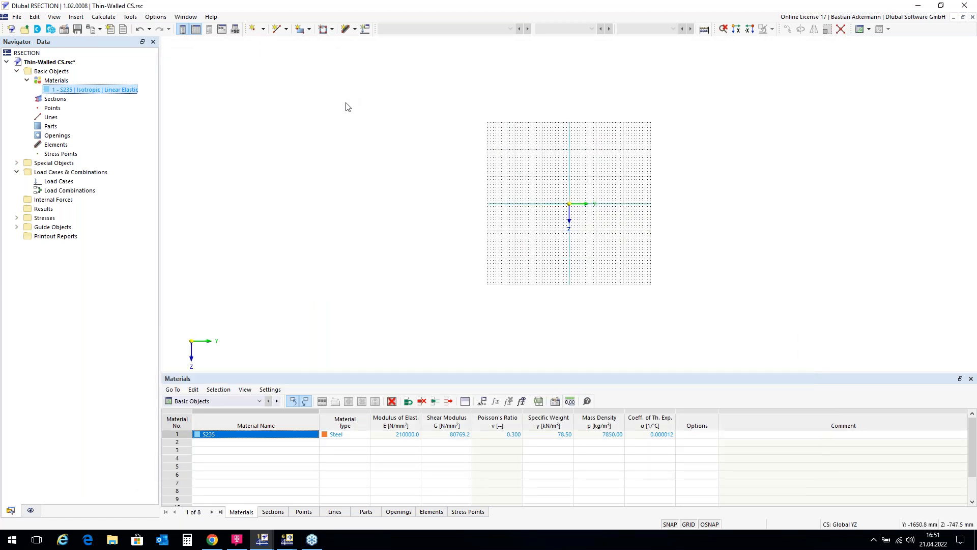
# Step: Start a new section and open the standardized steel angle (L) sections in the section library
pyautogui.click(60, 99)
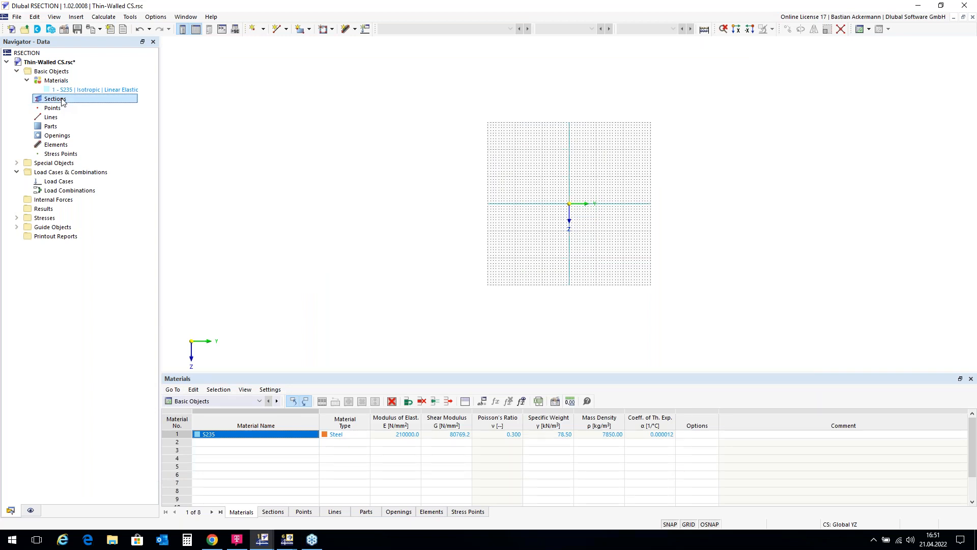
pyautogui.rightClick(61, 101)
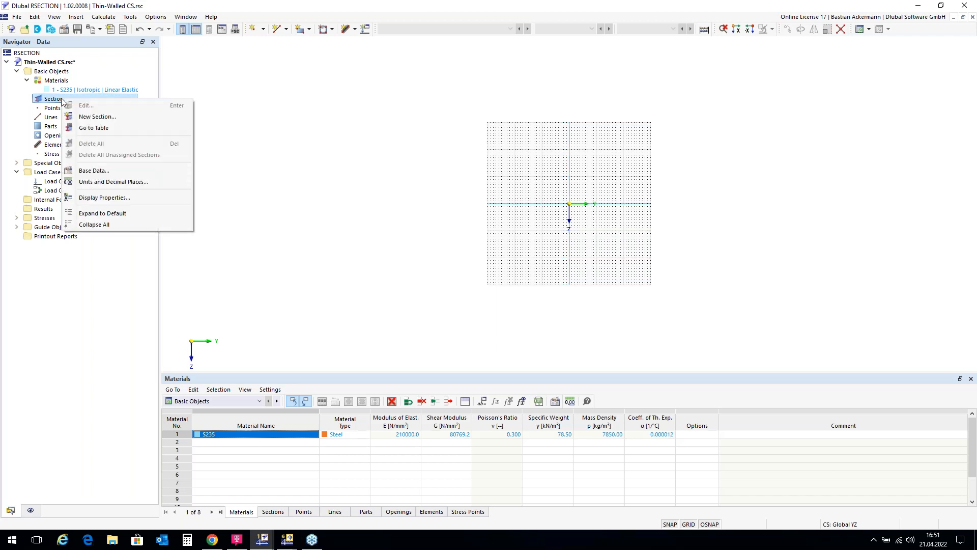
pyautogui.click(91, 117)
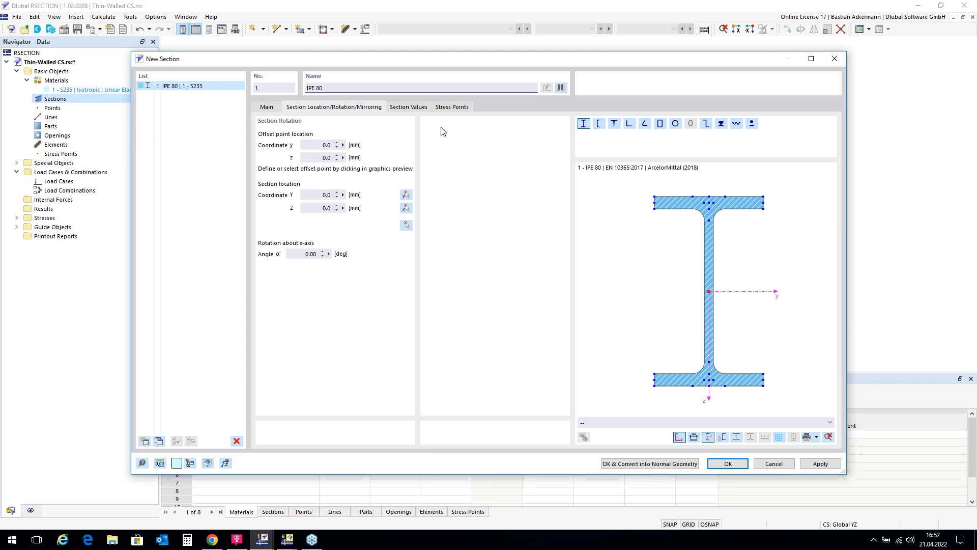
pyautogui.click(561, 88)
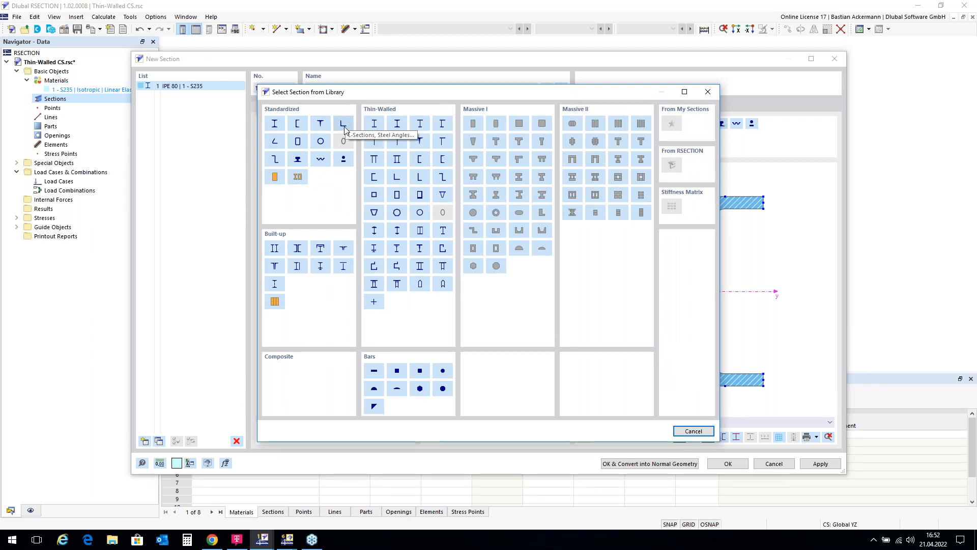
pyautogui.click(344, 127)
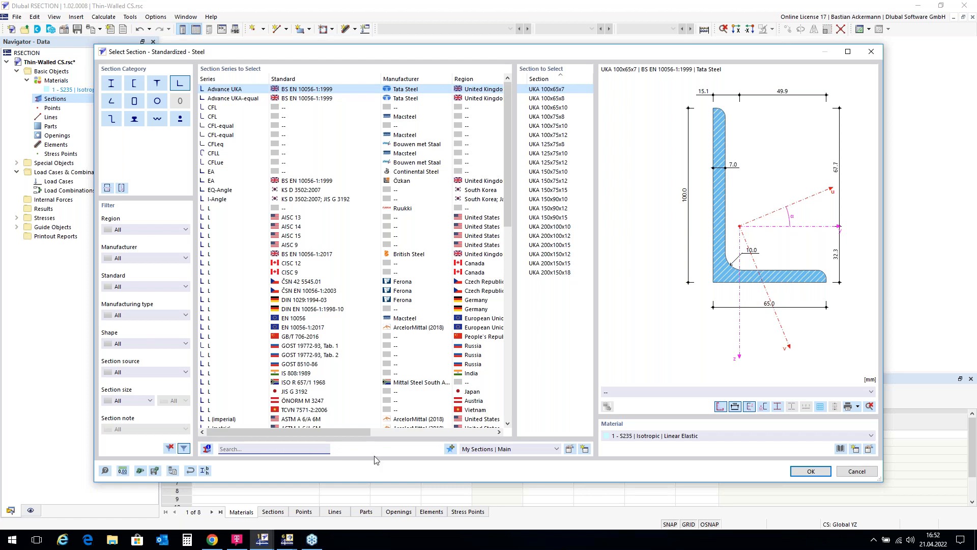
# Step: Find L 200x150x12 in the section library and choose the DIN EN 10056-1:1998-10 version with material S235
pyautogui.write('L')
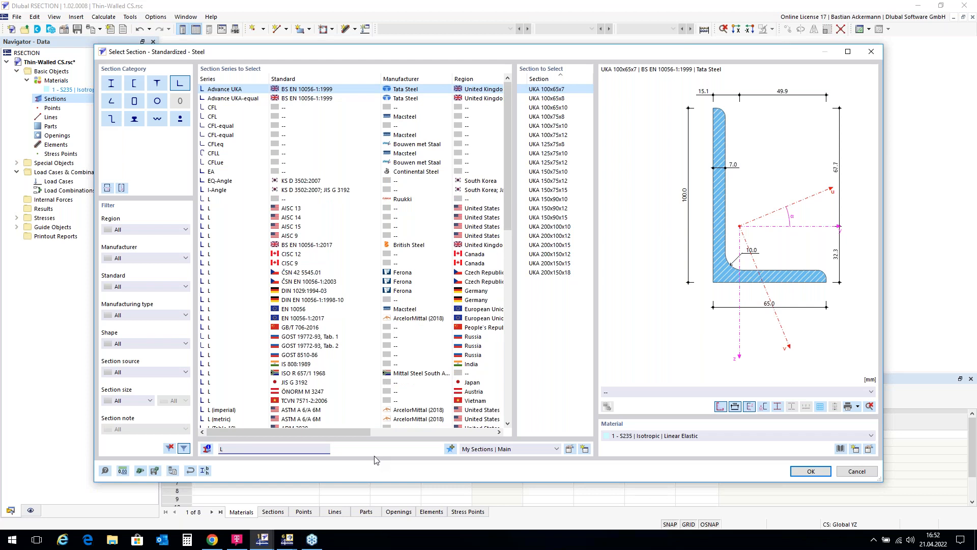
pyautogui.write('2')
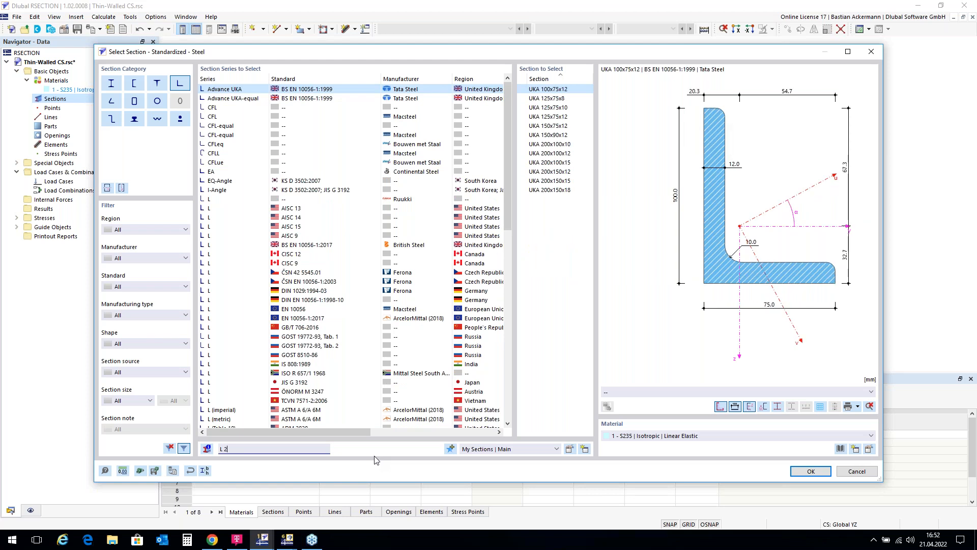
pyautogui.write('00')
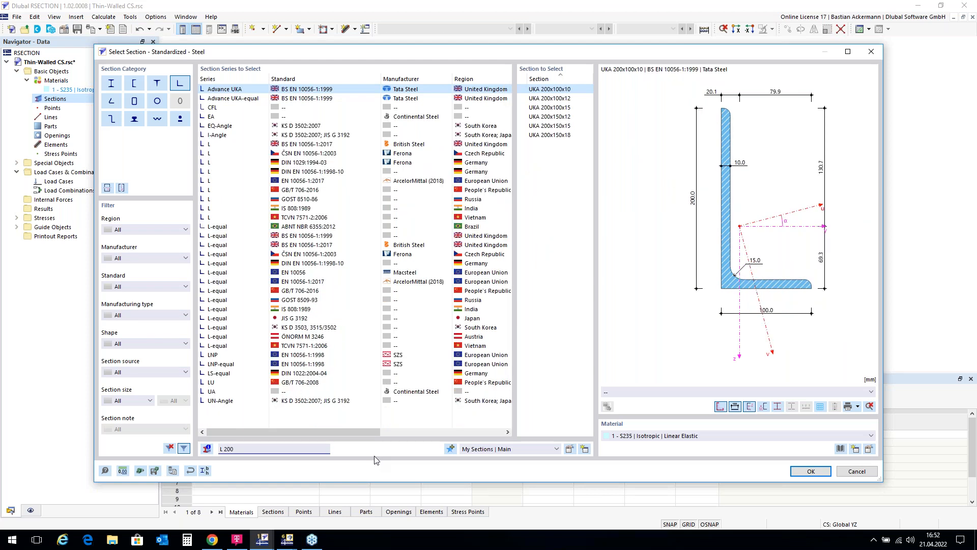
pyautogui.write('x150')
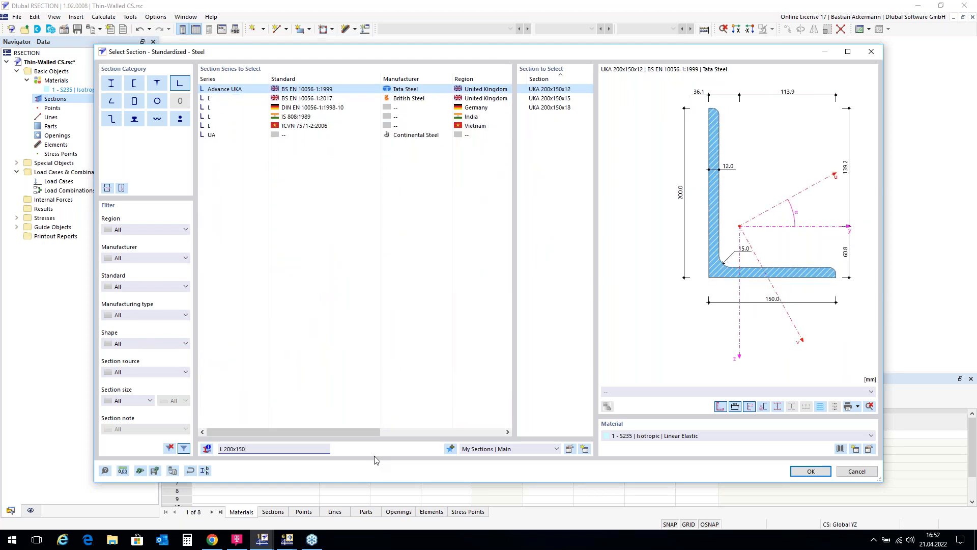
pyautogui.write('x12')
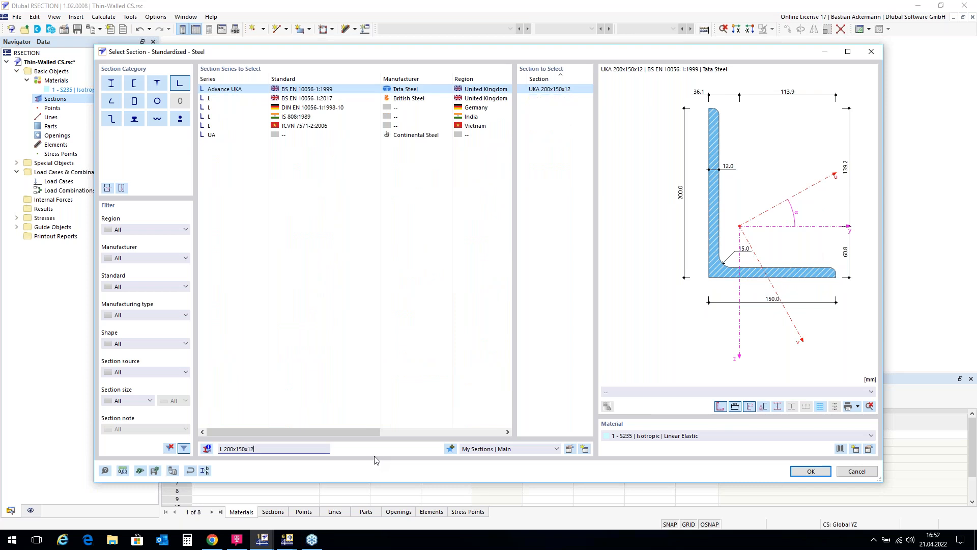
pyautogui.click(316, 108)
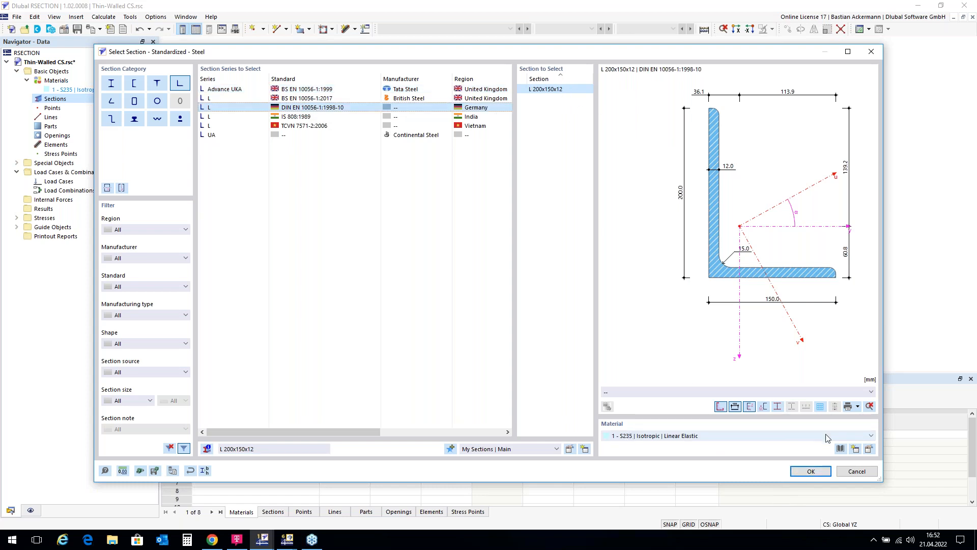
pyautogui.click(871, 436)
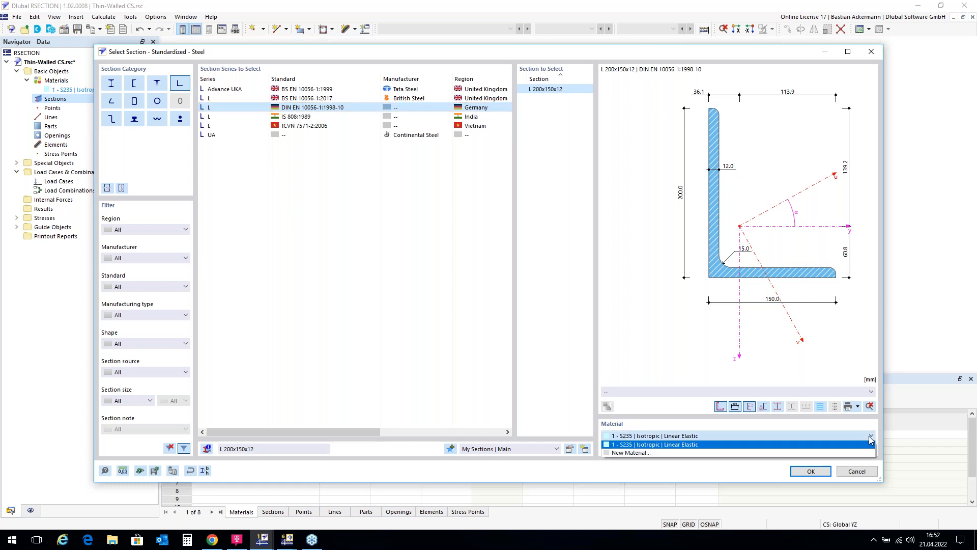
pyautogui.click(871, 439)
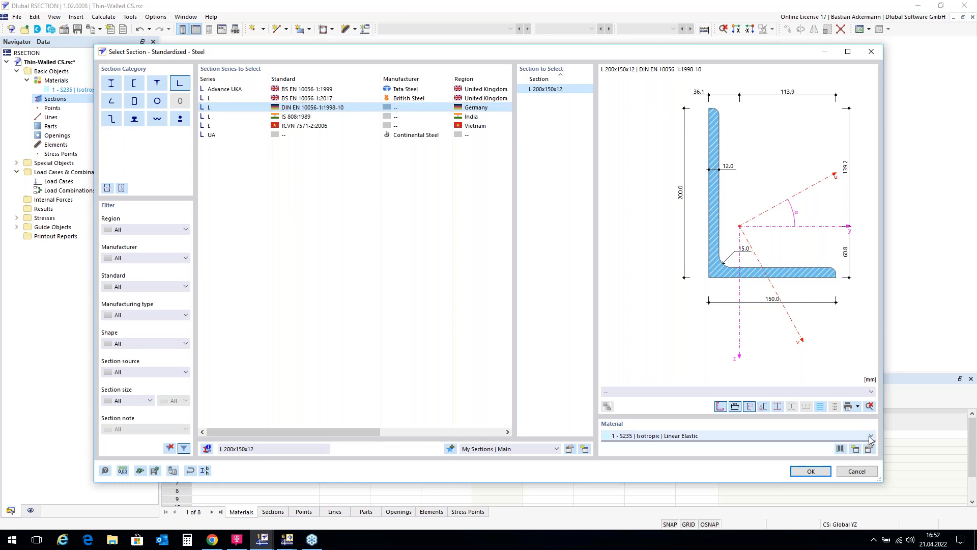
pyautogui.click(810, 471)
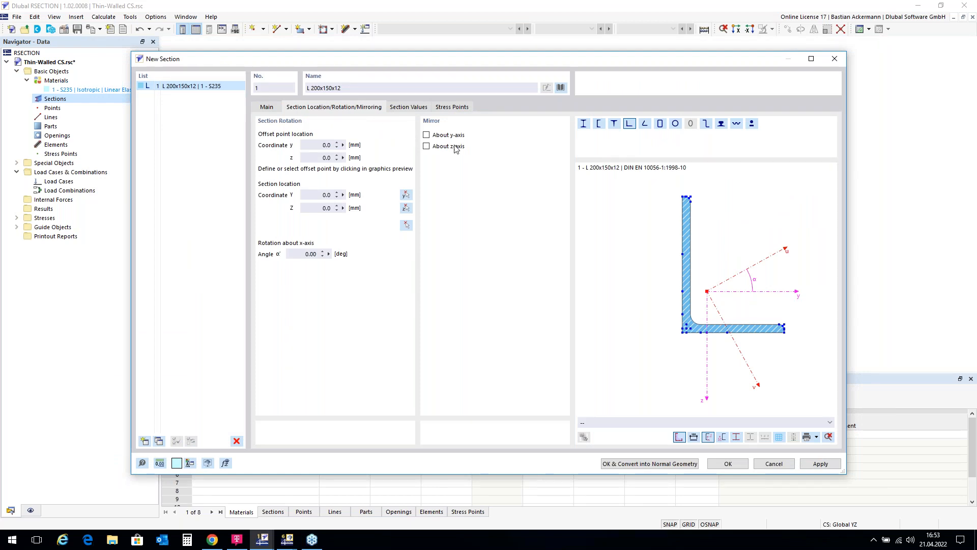
# Step: Mirror the angle section about the y-axis and rotate it 90° about the x-axis
pyautogui.click(426, 135)
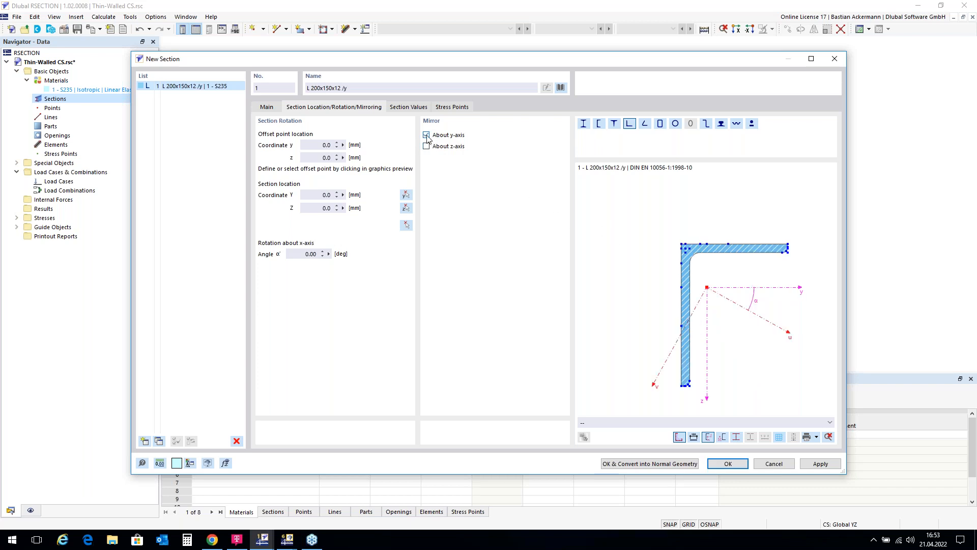
pyautogui.click(298, 254)
pyautogui.write('90')
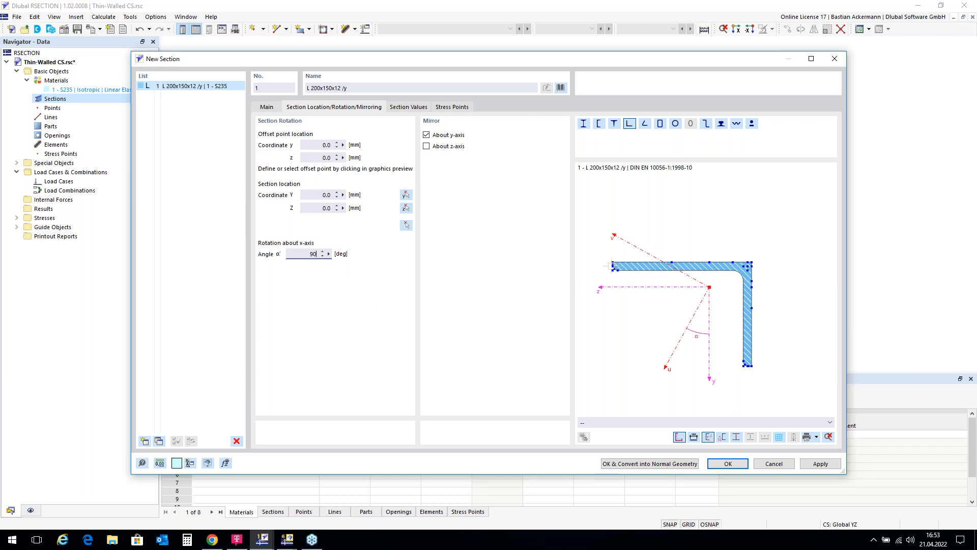
# Step: Set the offset point at mid-thickness of the horizontal leg's free end, and place the section with that point at the origin (0, 0)
pyautogui.scroll(4, 613, 265)
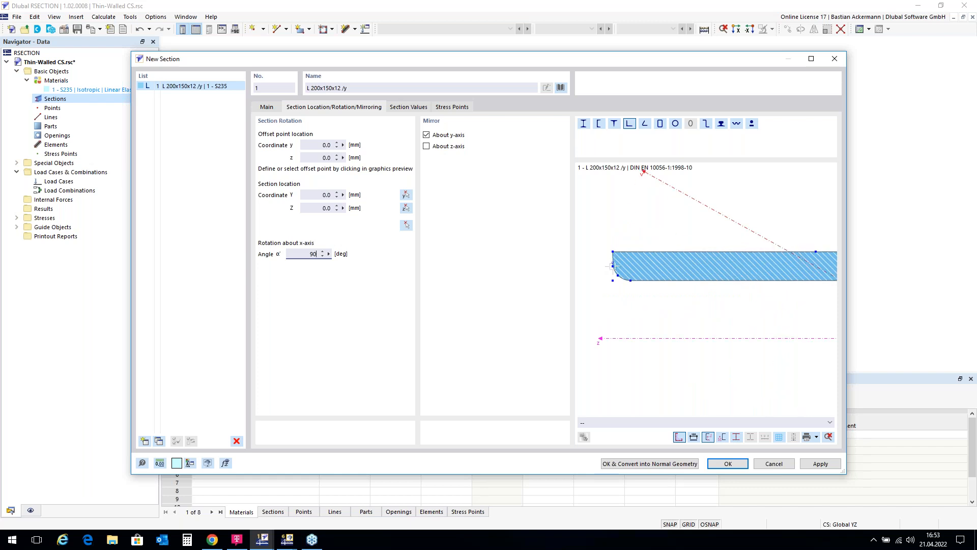
pyautogui.scroll(2, 614, 265)
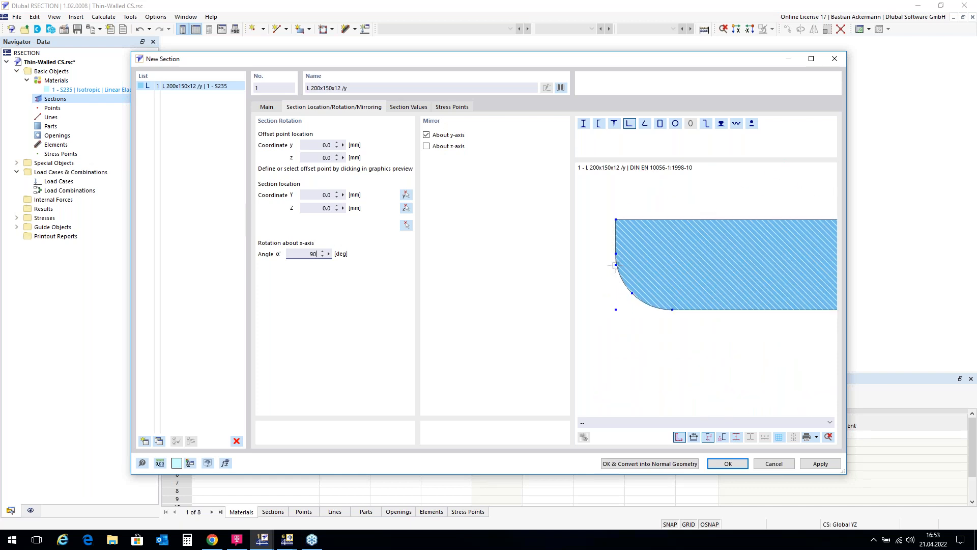
pyautogui.click(616, 264)
pyautogui.click(407, 226)
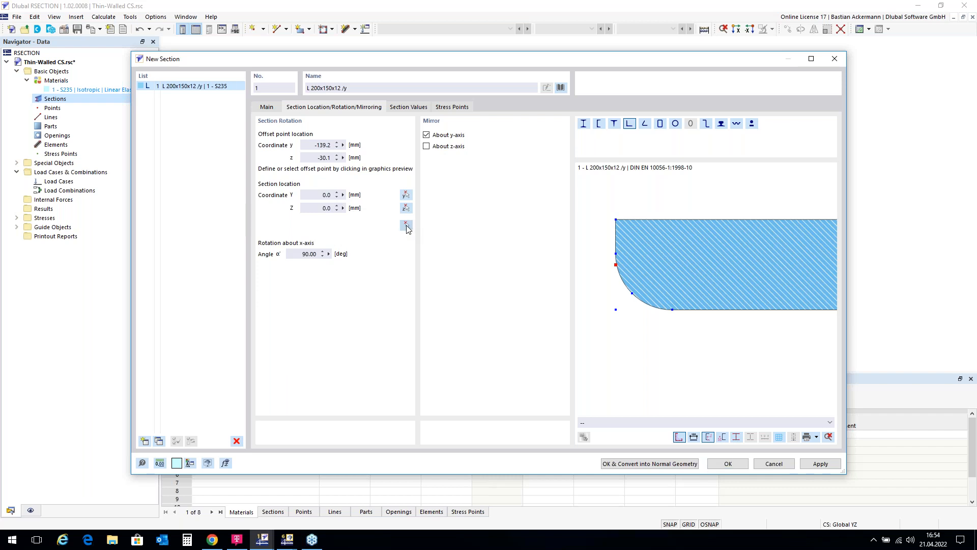
pyautogui.scroll(5, 573, 207)
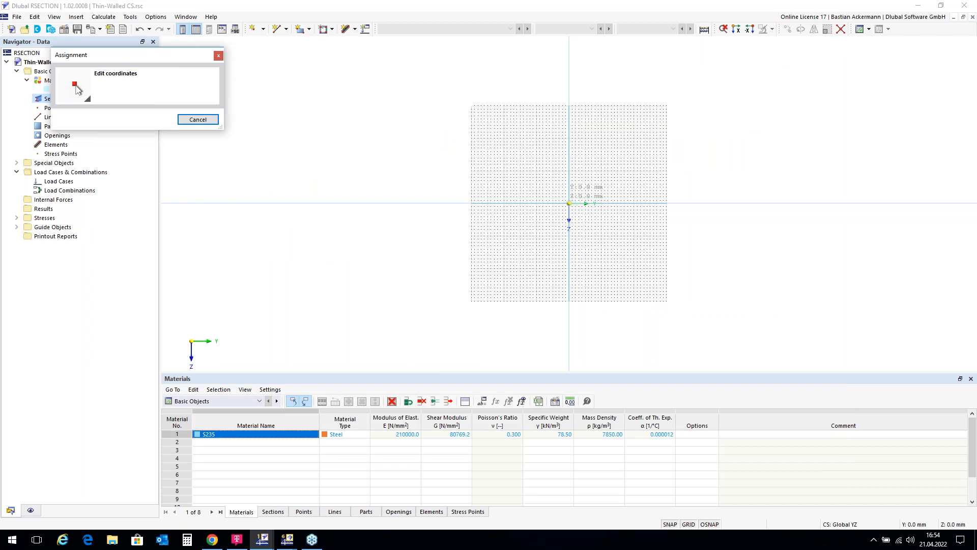
pyautogui.scroll(2, 559, 193)
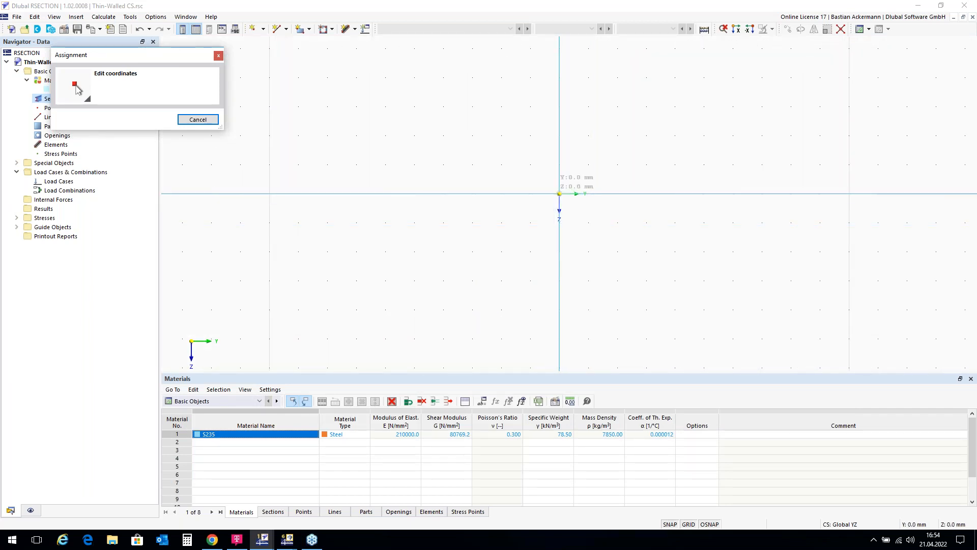
pyautogui.click(559, 193)
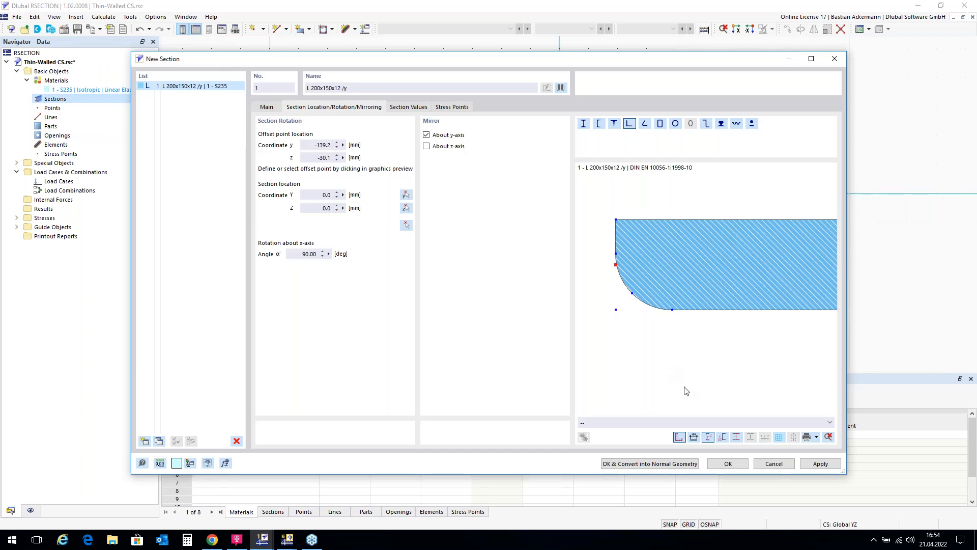
pyautogui.click(728, 463)
# Step: Examine the angle's elements and its subpanels, turning the subpanel display on and off again
pyautogui.scroll(-3, 477, 111)
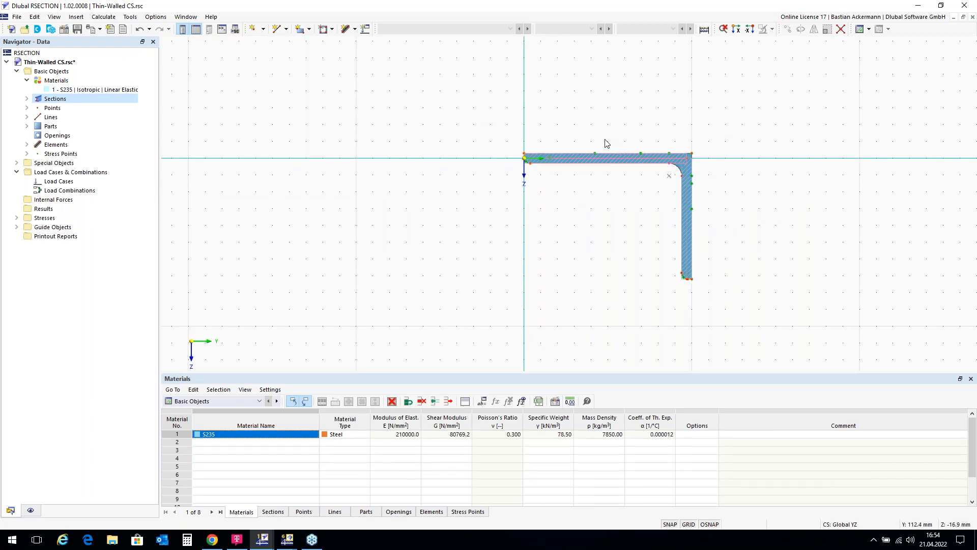
pyautogui.scroll(2, 659, 178)
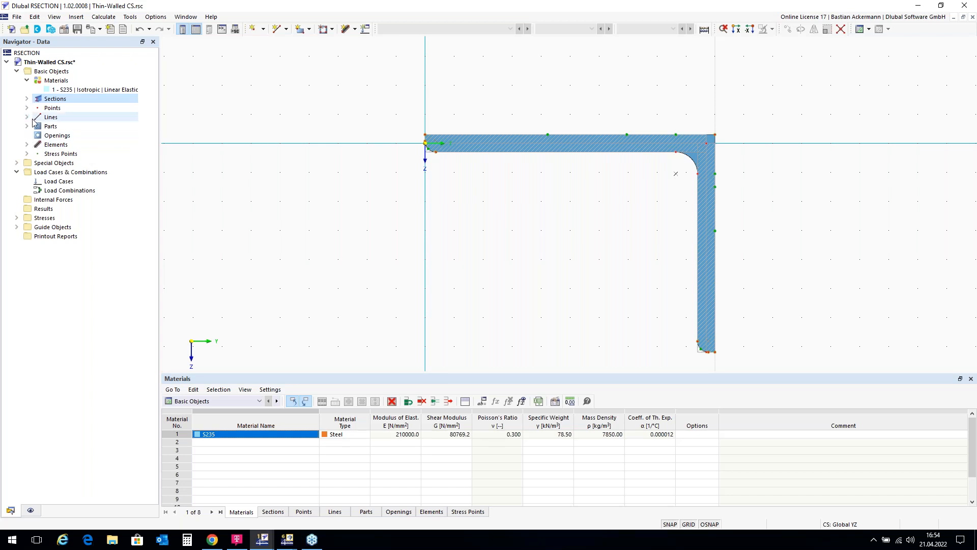
pyautogui.click(27, 145)
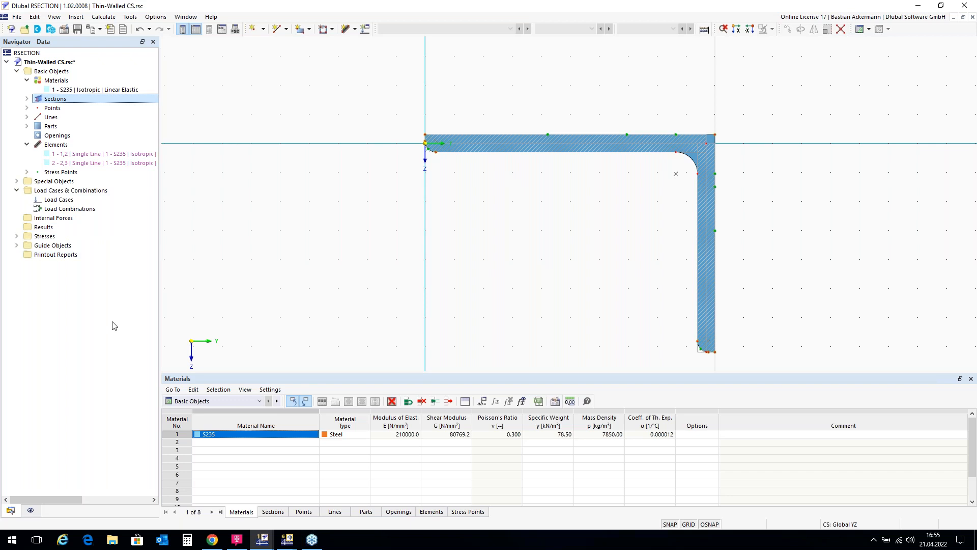
pyautogui.click(32, 511)
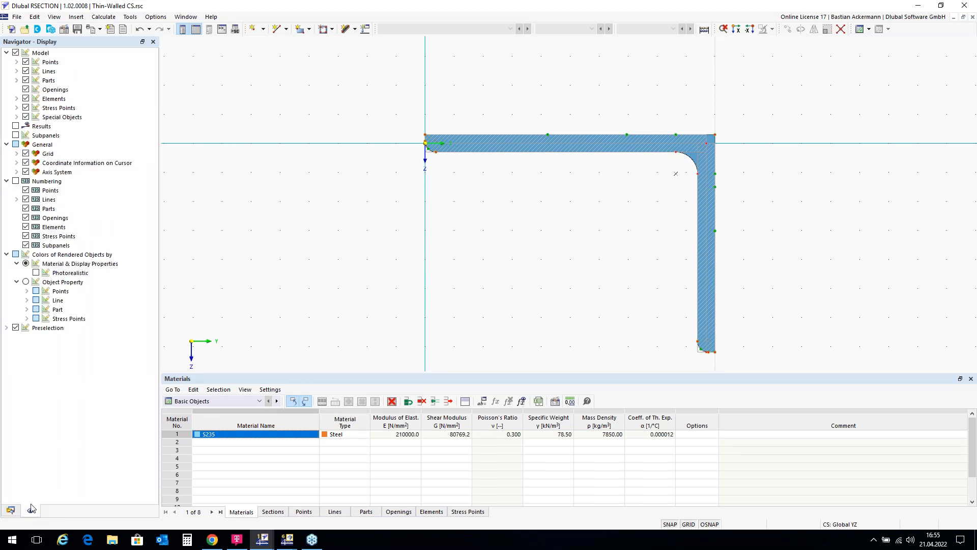
pyautogui.click(15, 136)
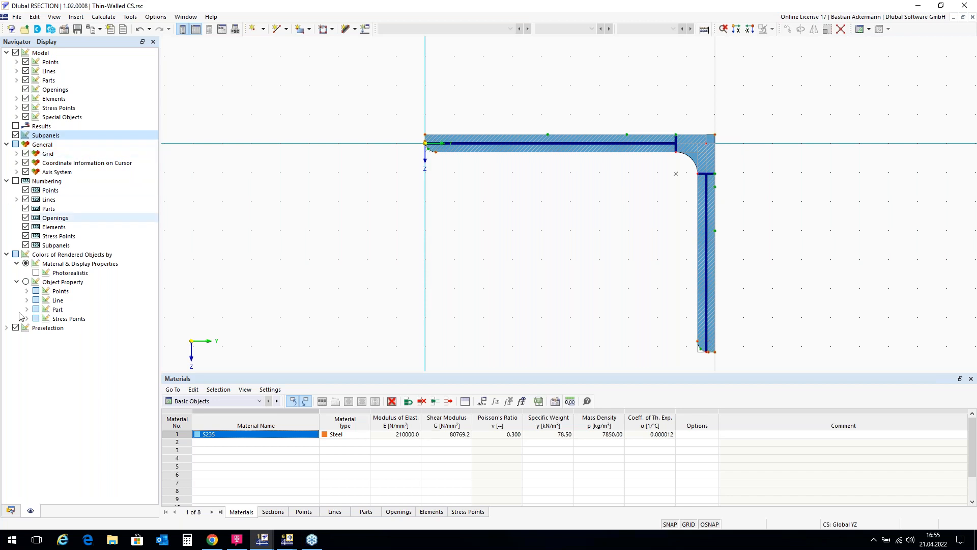
pyautogui.click(10, 510)
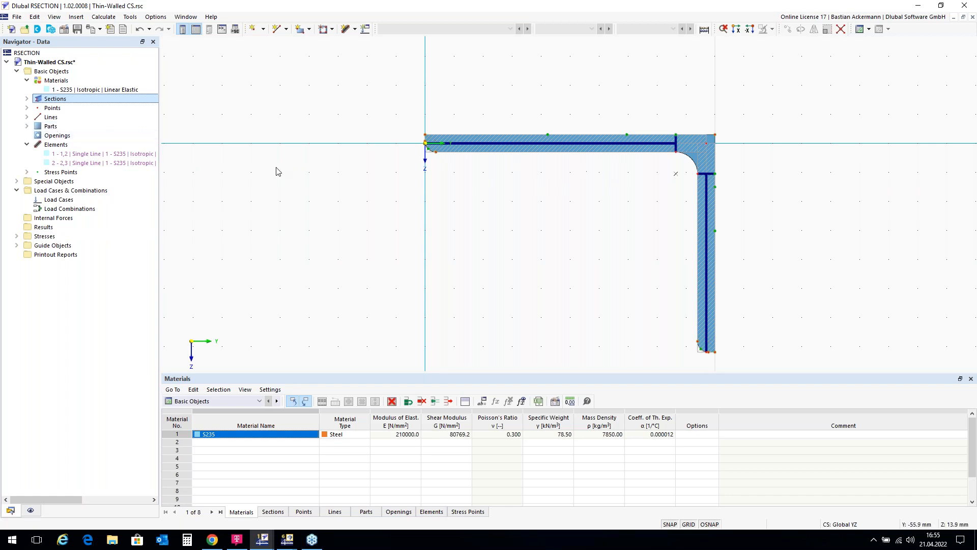
pyautogui.click(30, 511)
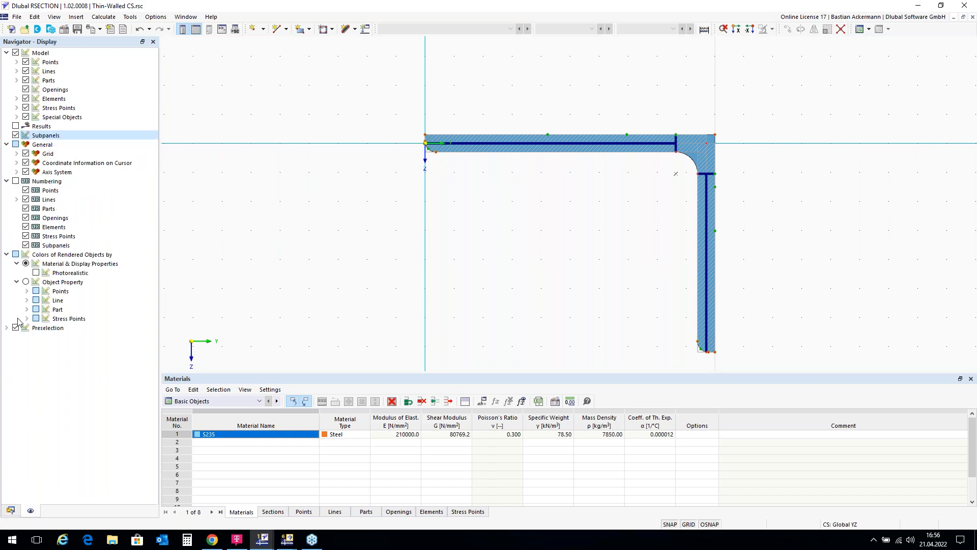
pyautogui.click(15, 136)
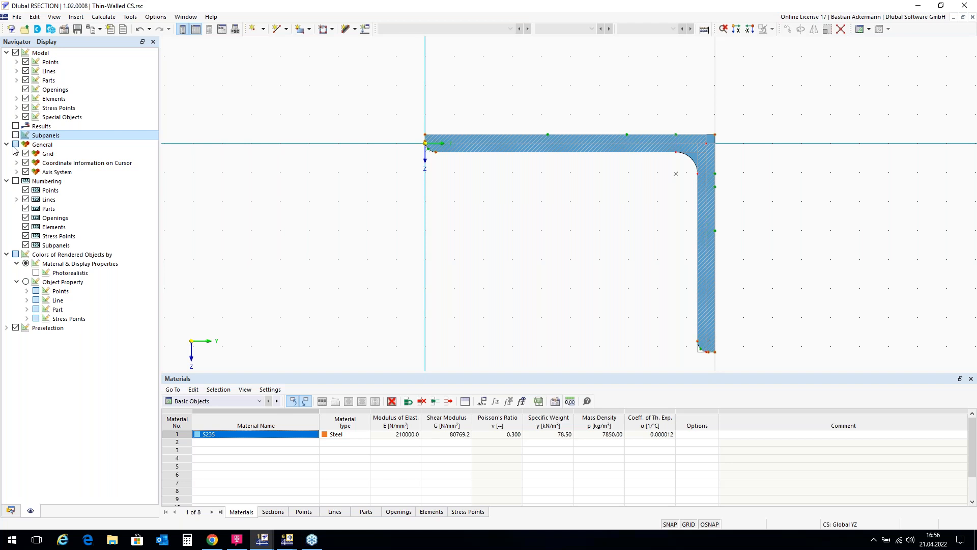
pyautogui.click(12, 510)
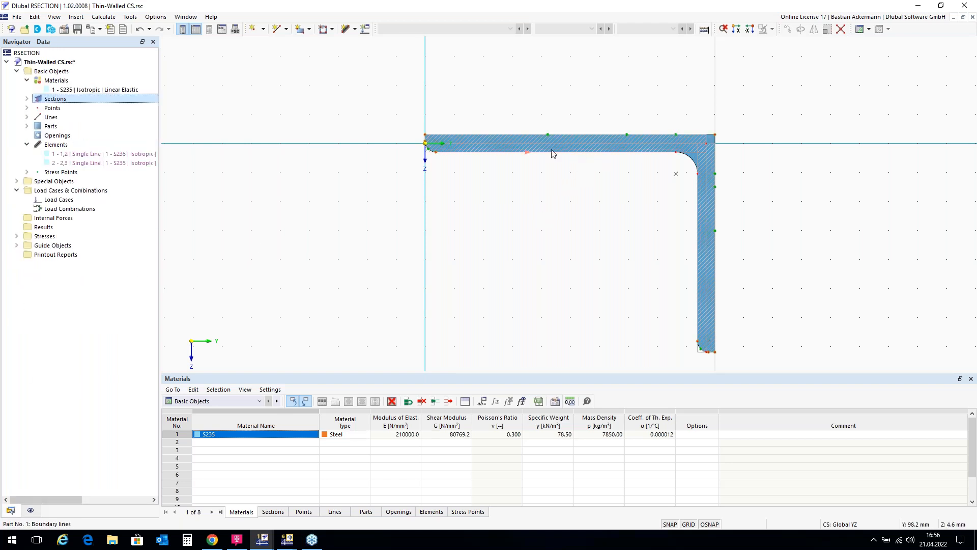
# Step: Examine the part defined by boundary lines 1-9 by highlighting it in the model, including the fillet corner, and clear the selection
pyautogui.doubleClick(52, 126)
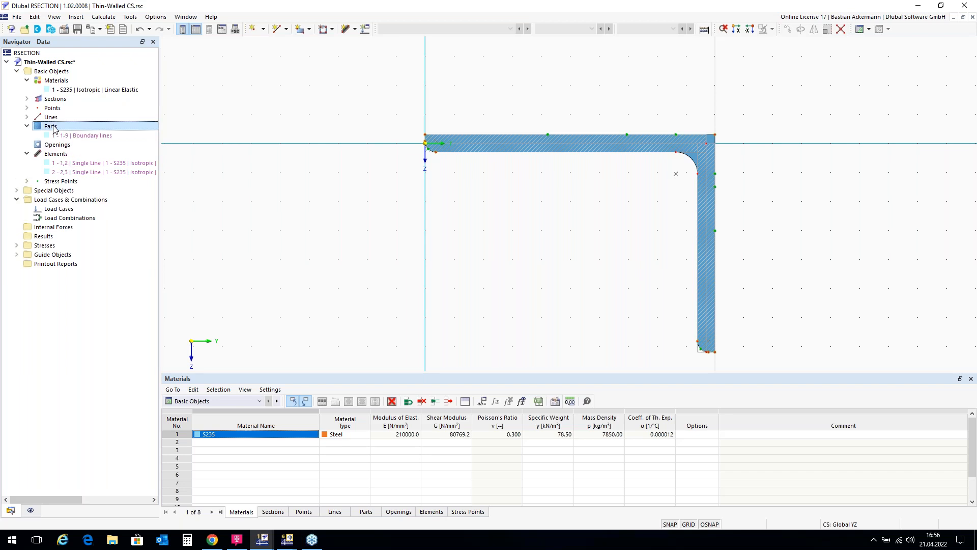
pyautogui.click(86, 135)
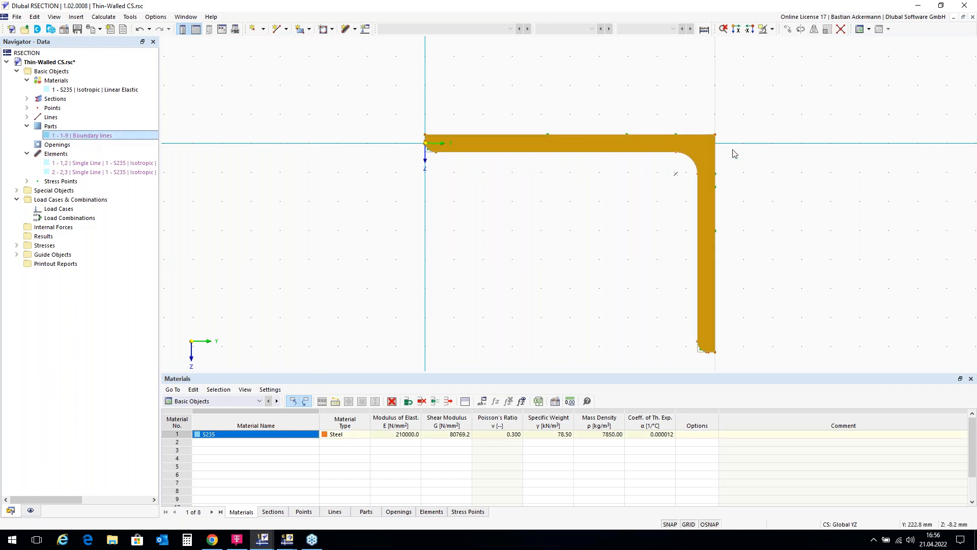
pyautogui.scroll(3, 697, 155)
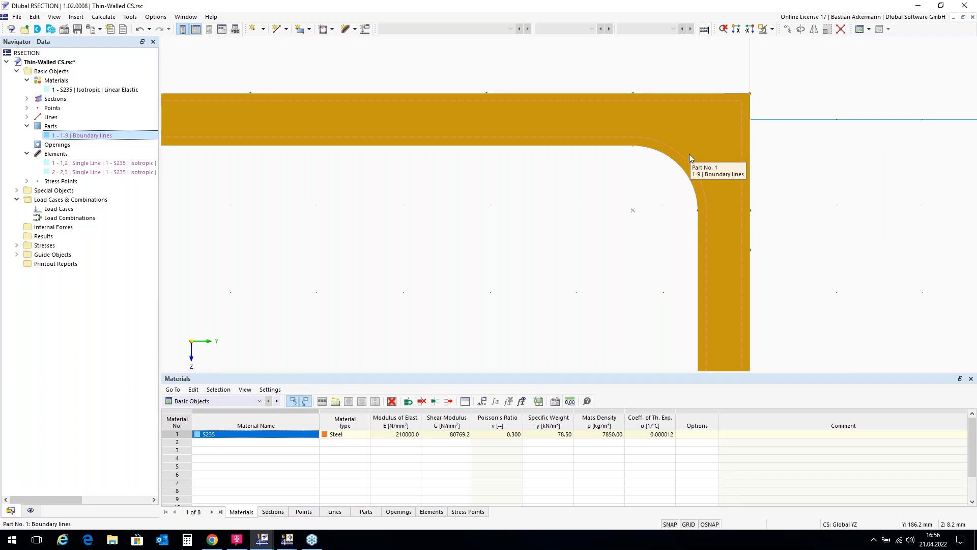
pyautogui.scroll(-3, 689, 154)
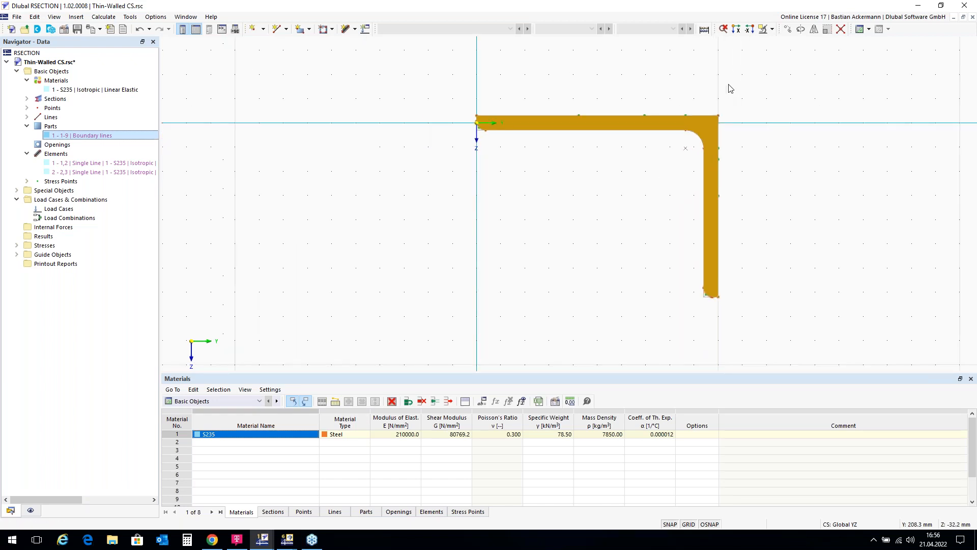
pyautogui.click(280, 125)
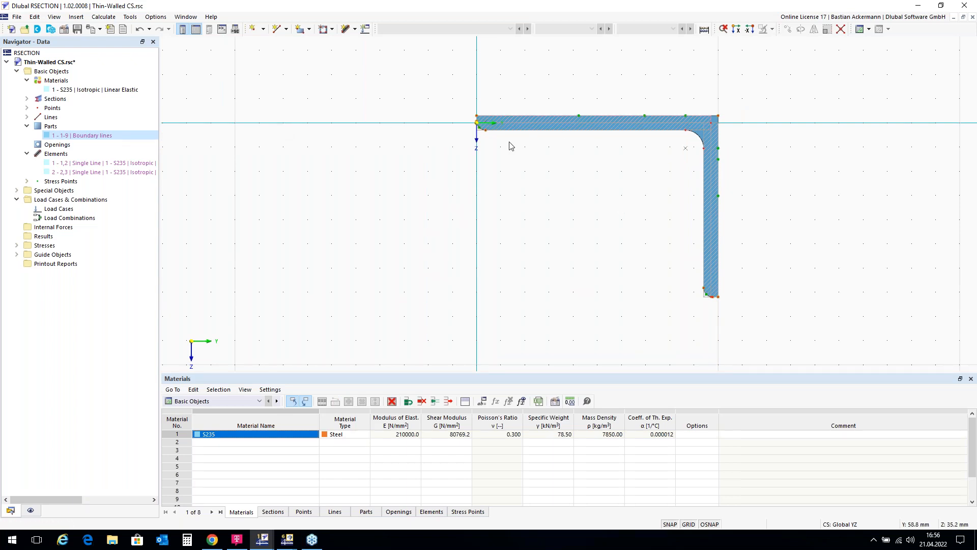
# Step: Convert the placed angle section into normal, editable geometry
pyautogui.moveTo(479, 127)
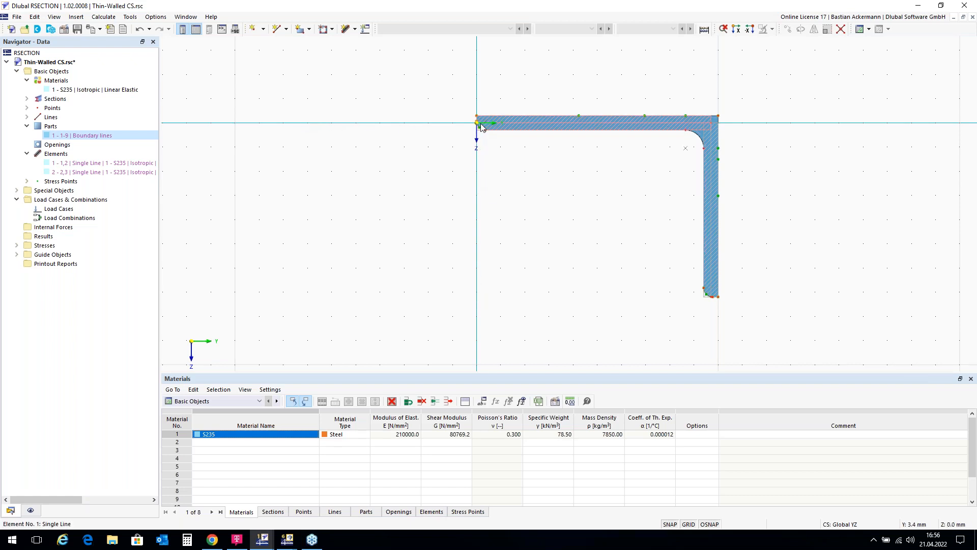
pyautogui.click(637, 129)
pyautogui.rightClick(637, 130)
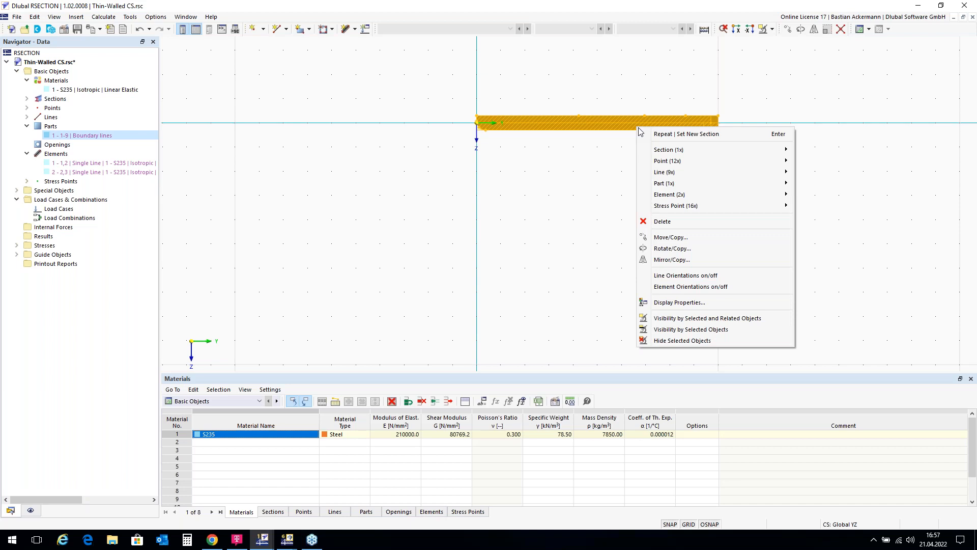
pyautogui.moveTo(664, 153)
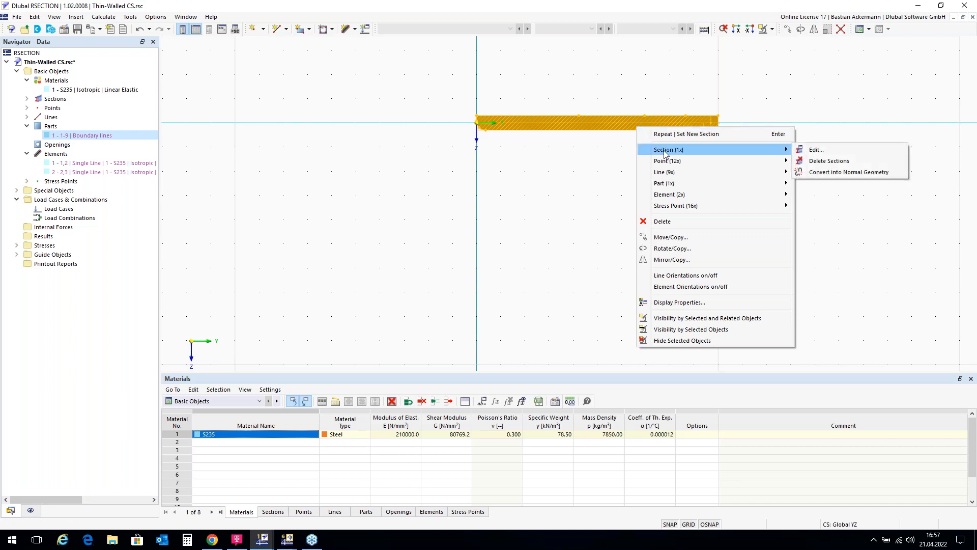
pyautogui.click(820, 173)
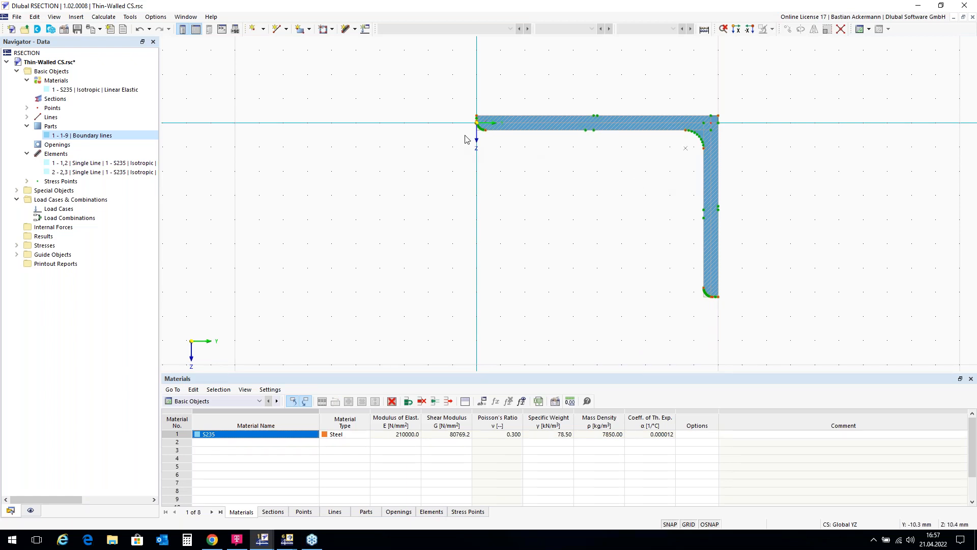
# Step: Delete point No. 6, where the toe rounding begins on the horizontal leg's free end, just above the origin
pyautogui.scroll(3, 477, 126)
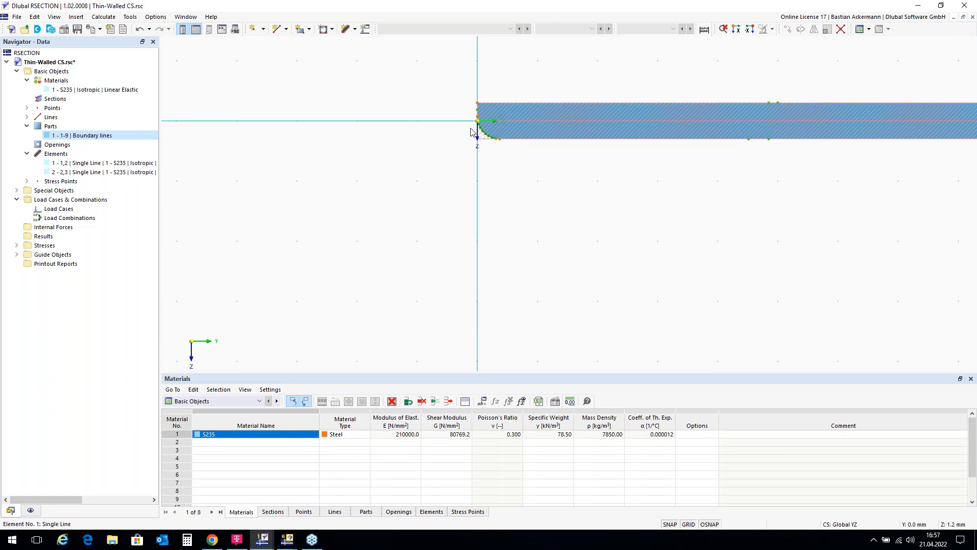
pyautogui.scroll(-1, 485, 94)
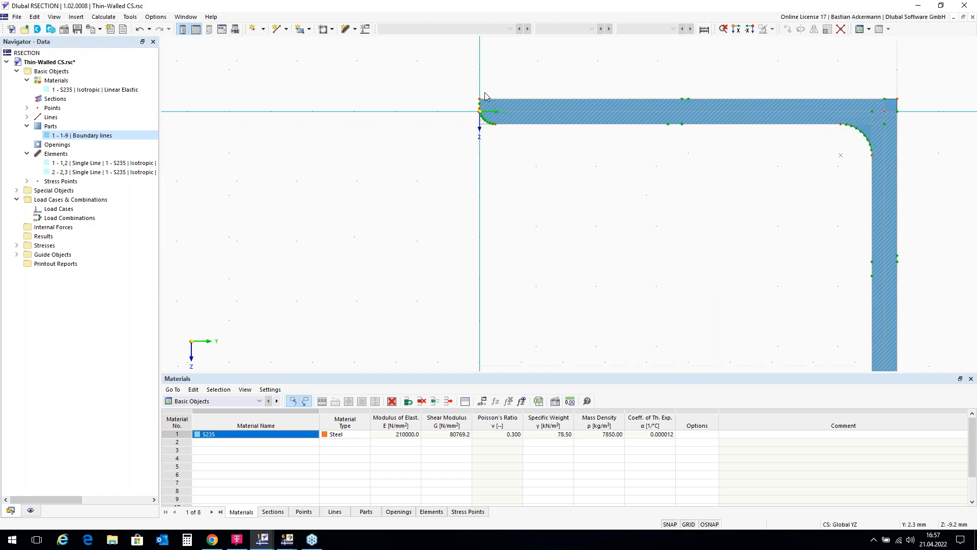
pyautogui.rightClick(362, 151)
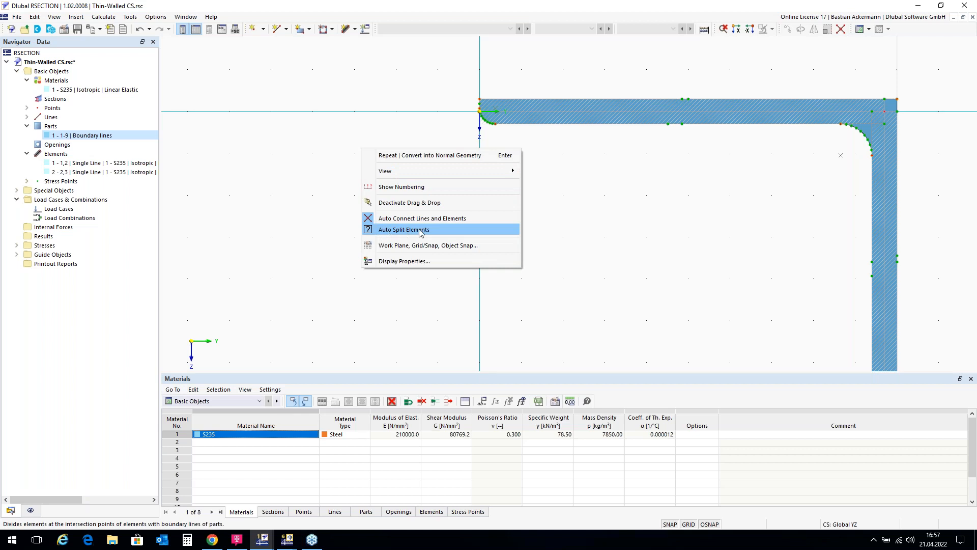
pyautogui.click(582, 210)
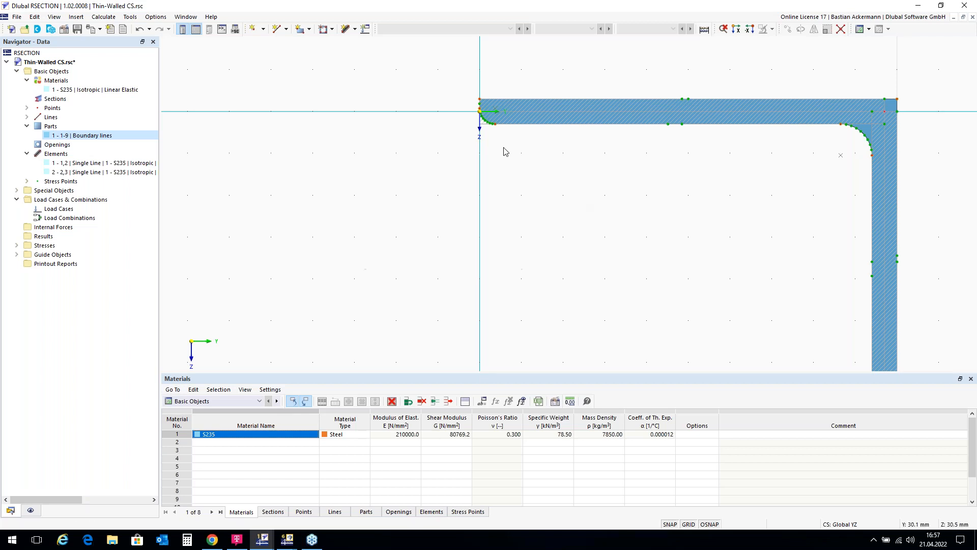
pyautogui.scroll(5, 480, 117)
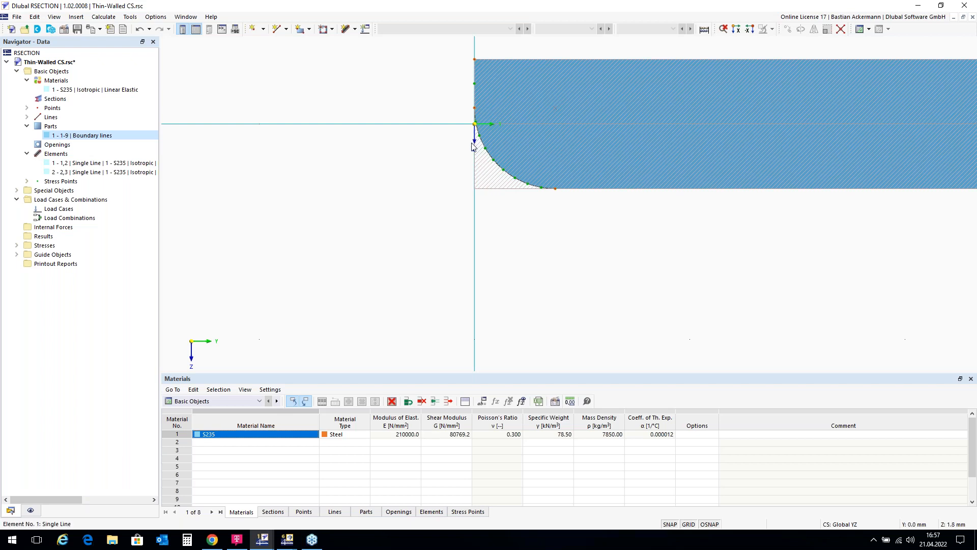
pyautogui.rightClick(476, 111)
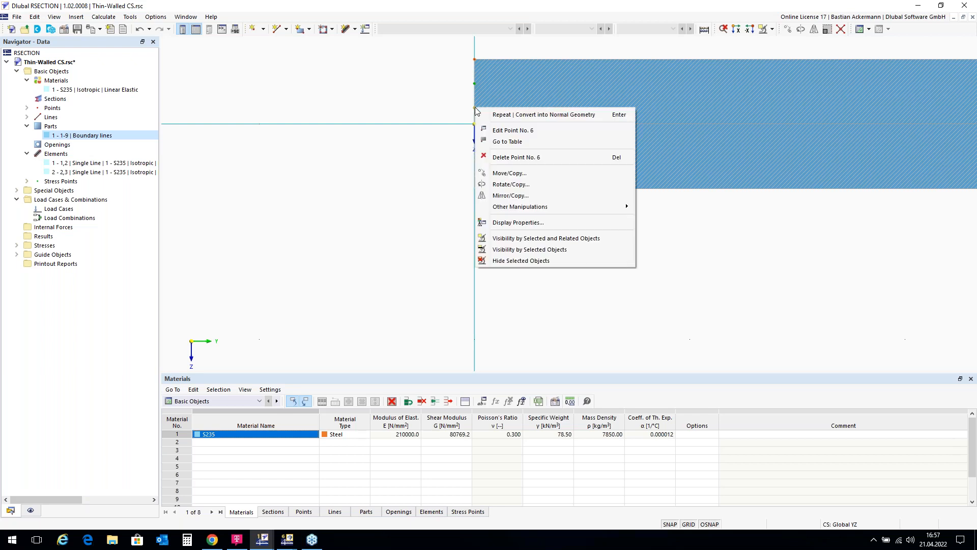
pyautogui.click(517, 158)
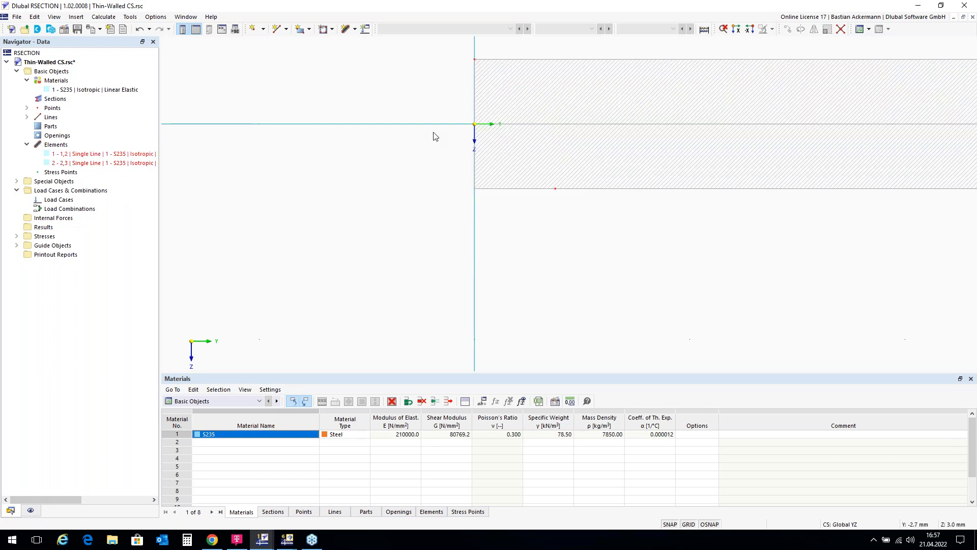
# Step: Hide the elements in the model display so only the angle's remaining contour lines and points are shown
pyautogui.scroll(-2, 425, 87)
pyautogui.scroll(-2, 425, 159)
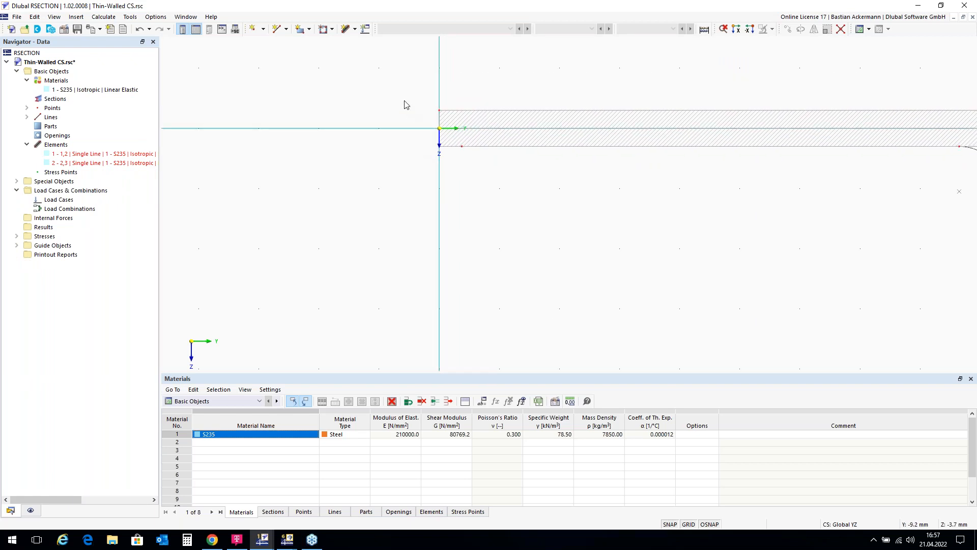
pyautogui.scroll(-2, 403, 92)
pyautogui.scroll(1, 402, 92)
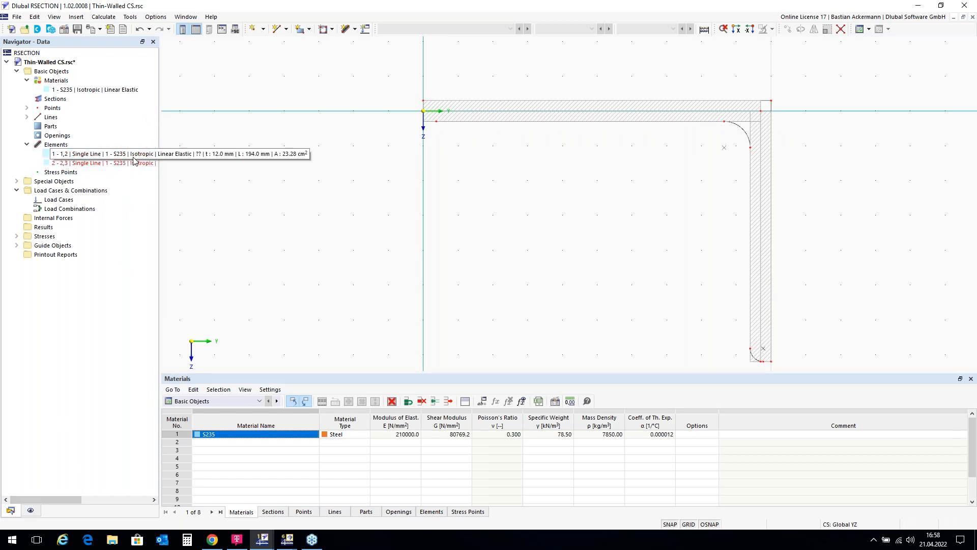
pyautogui.click(31, 510)
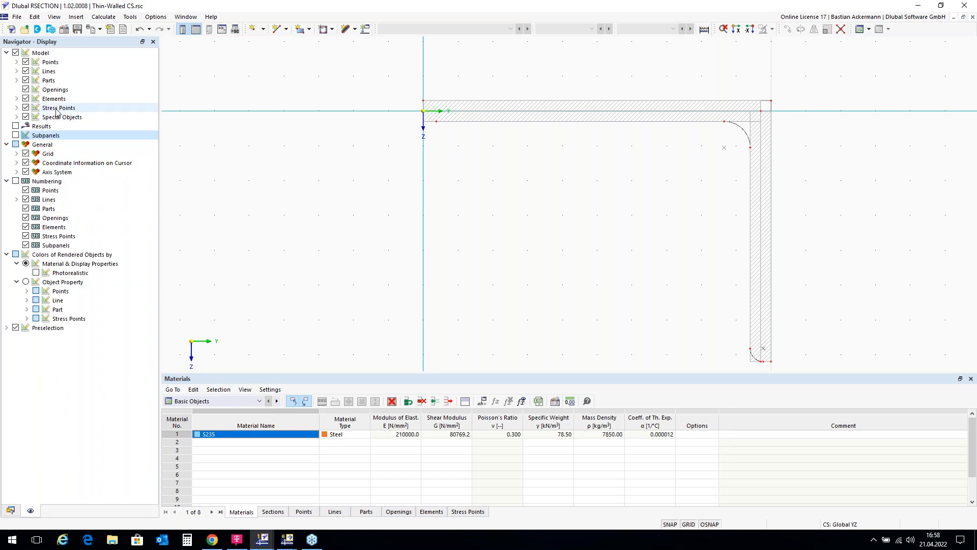
pyautogui.click(25, 99)
pyautogui.scroll(5, 431, 121)
pyautogui.scroll(-5, 431, 120)
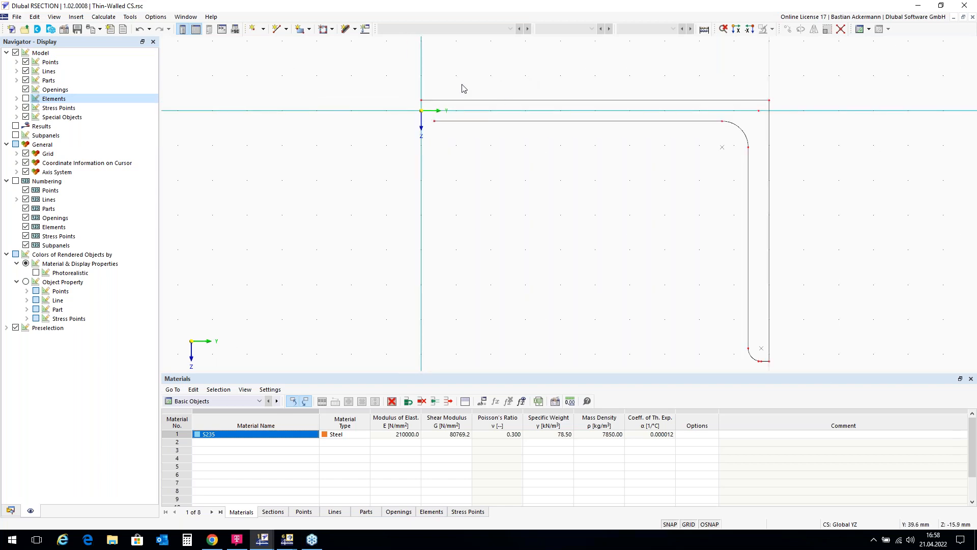
pyautogui.scroll(-1, 855, 208)
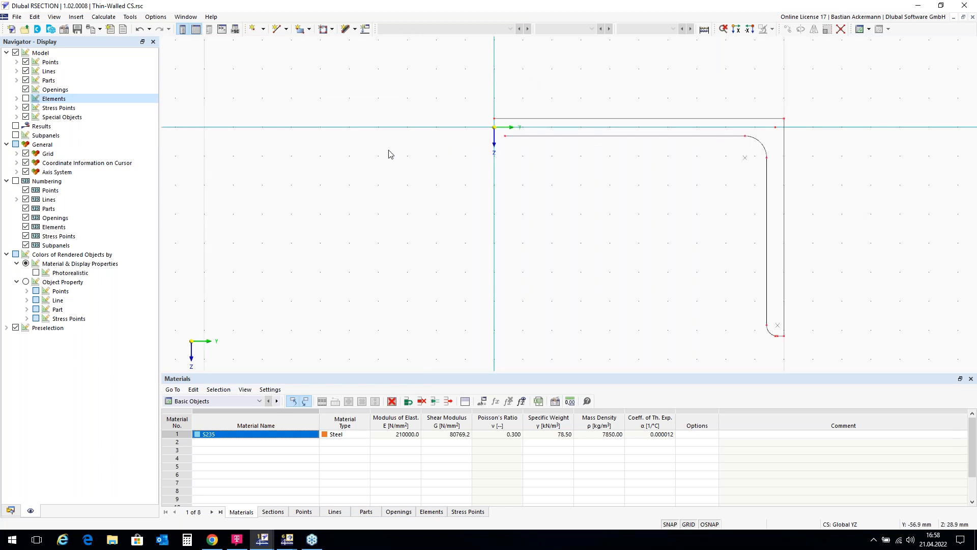
pyautogui.scroll(1, 334, 109)
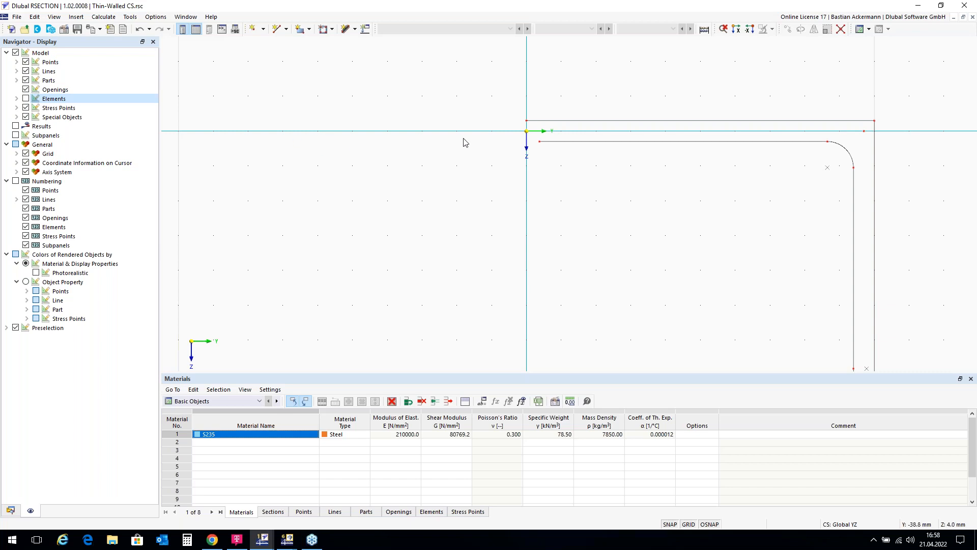
pyautogui.scroll(3, 527, 139)
pyautogui.scroll(-3, 535, 142)
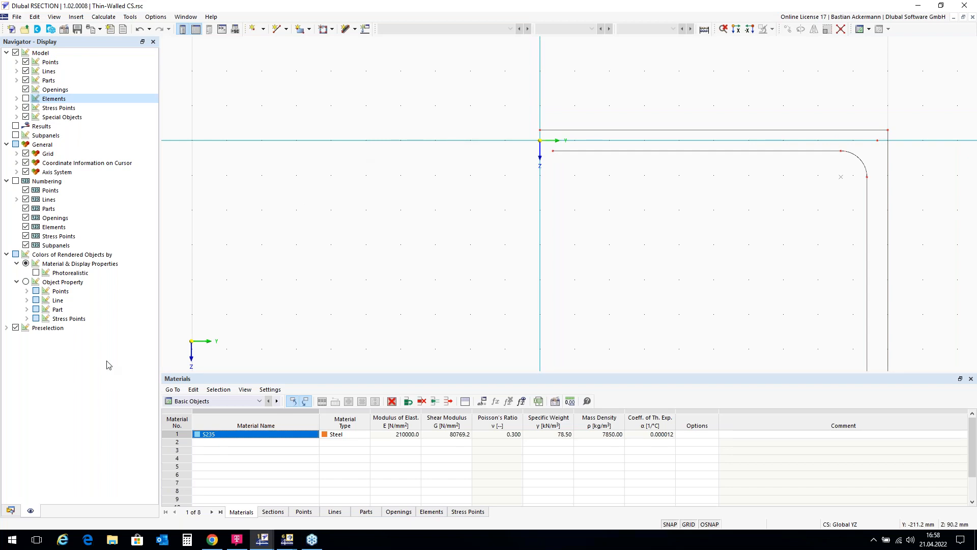
pyautogui.click(10, 509)
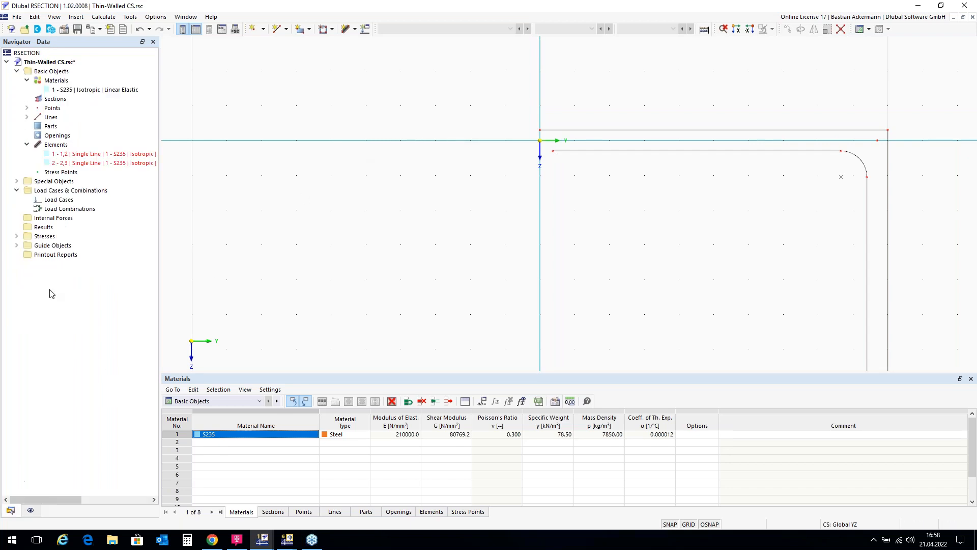
pyautogui.rightClick(74, 146)
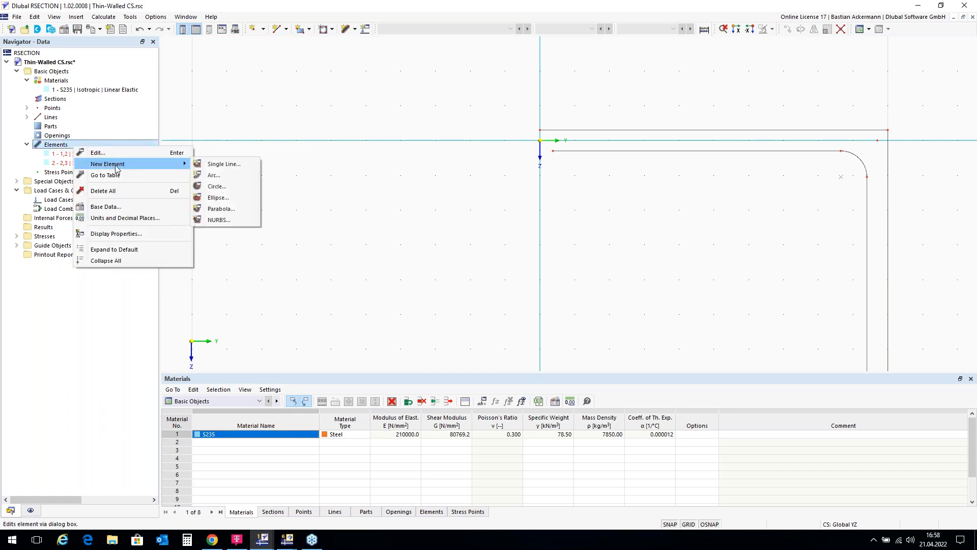
pyautogui.click(337, 66)
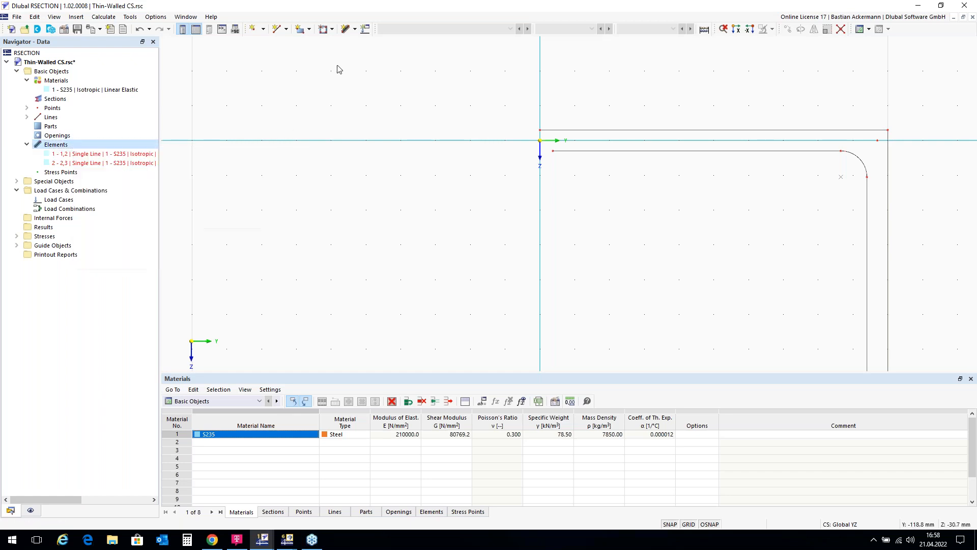
# Step: Add a single-line element by length and direction, 200 mm long and 12 mm thick, with reversed orientation from the origin
pyautogui.click(355, 30)
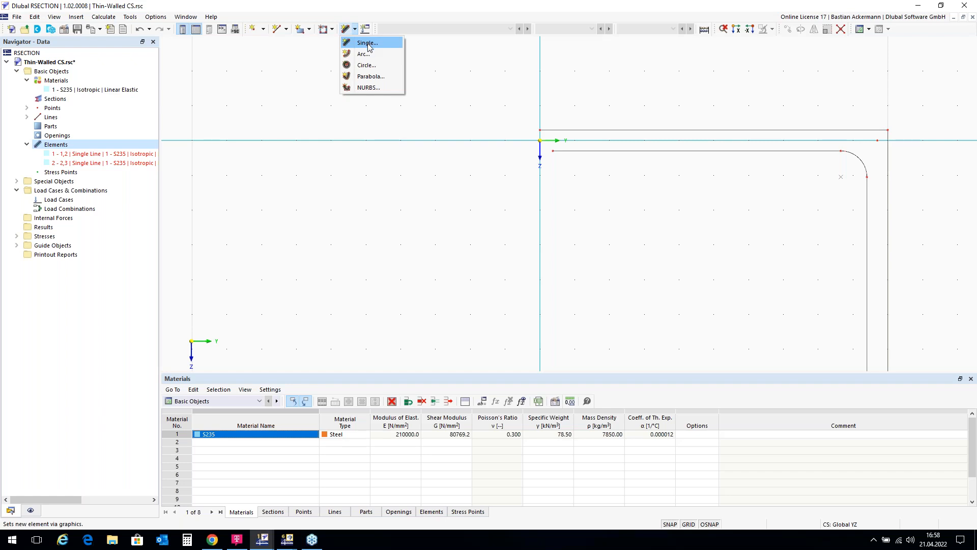
pyautogui.click(367, 43)
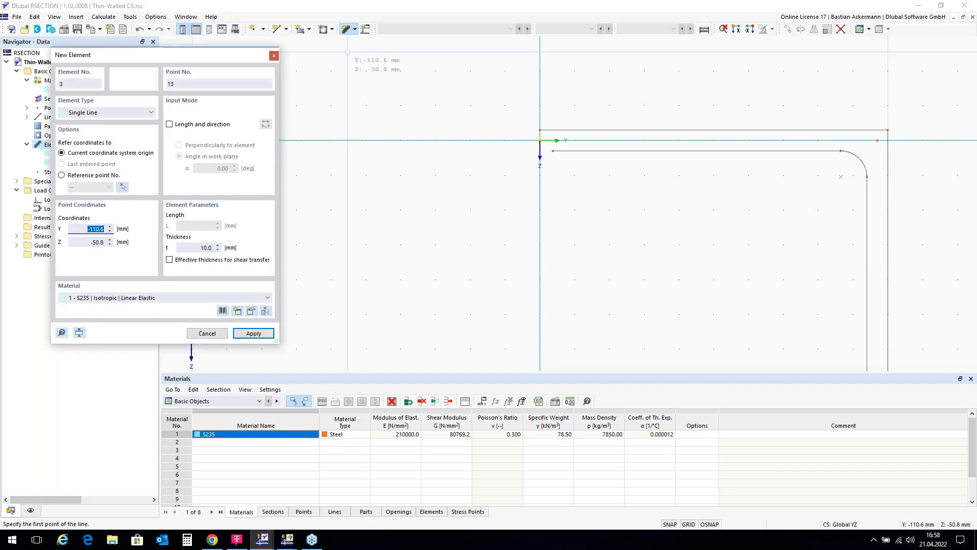
pyautogui.moveTo(203, 56); pyautogui.dragTo(318, 63)
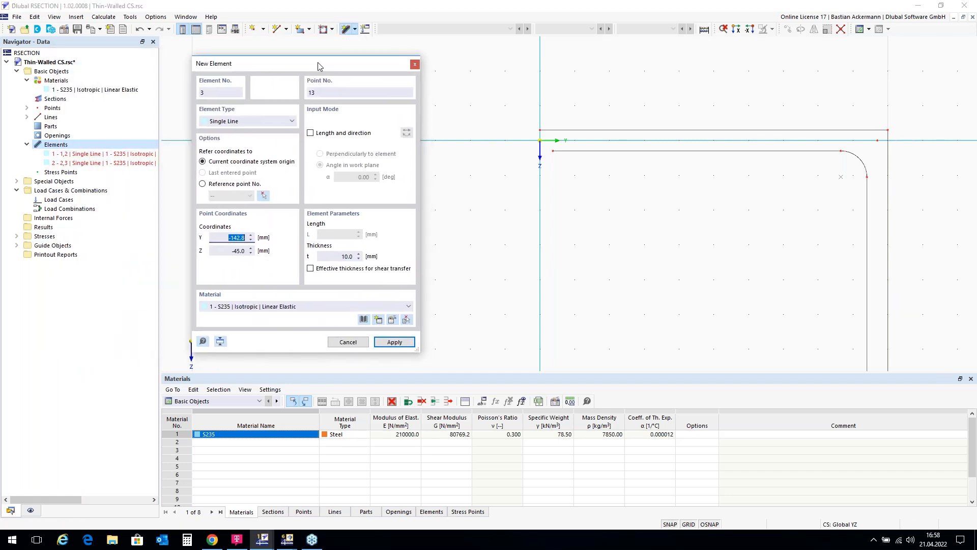
pyautogui.click(312, 134)
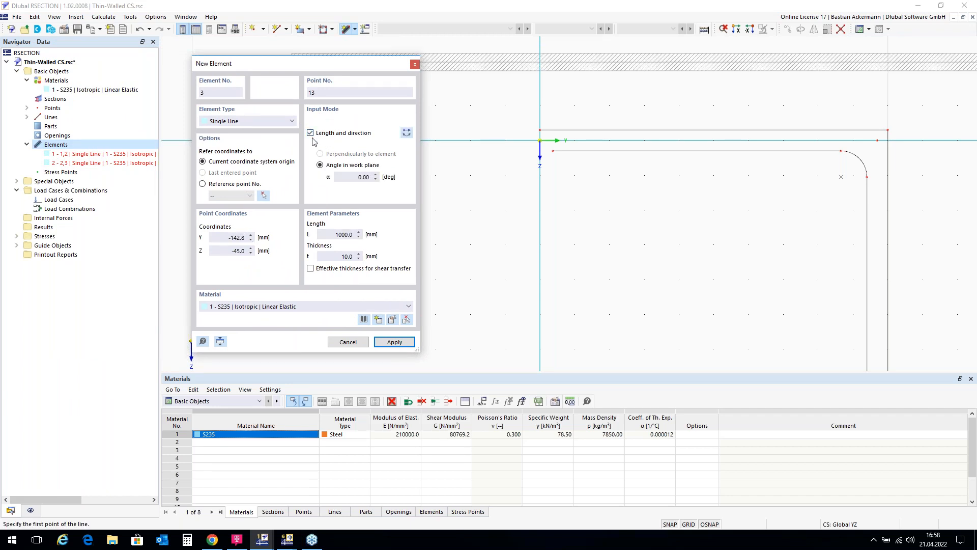
pyautogui.doubleClick(333, 234)
pyautogui.write('2')
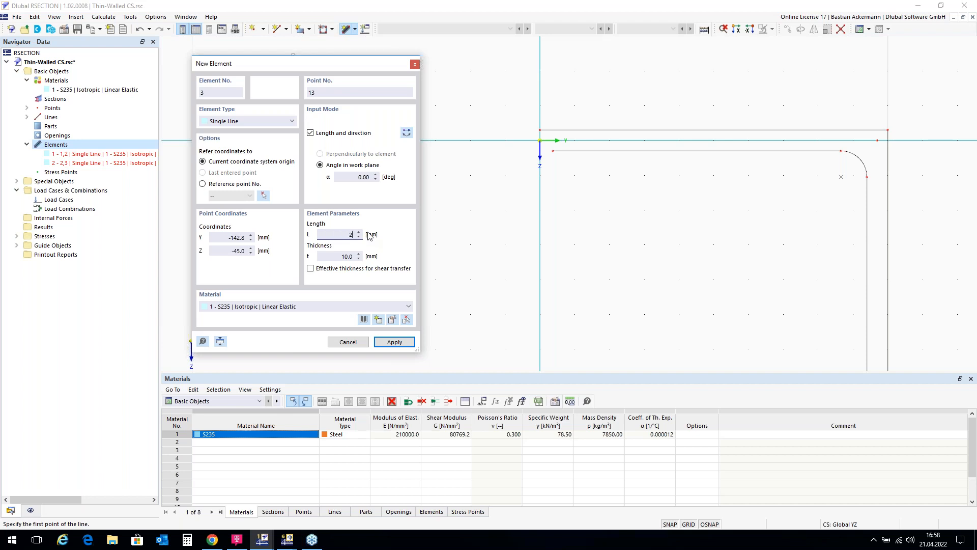
pyautogui.write('00')
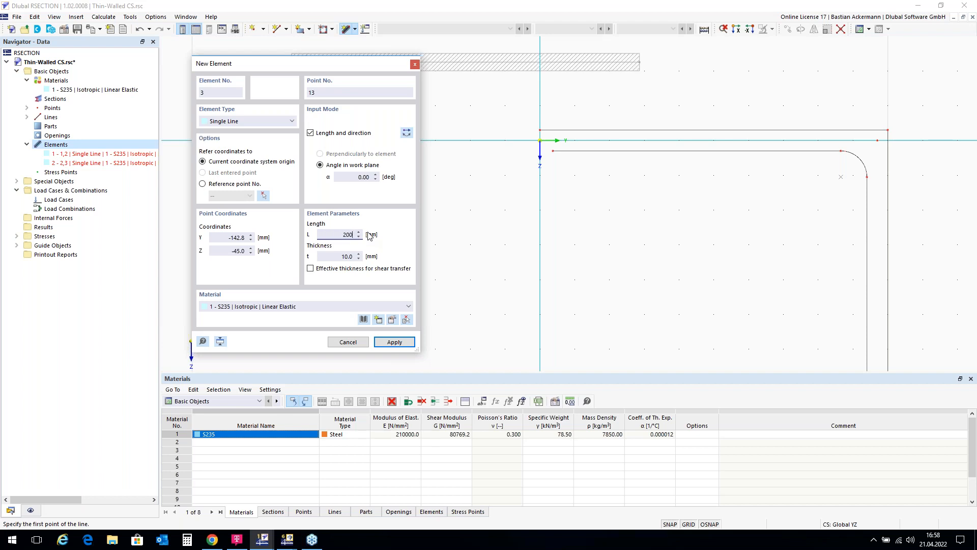
pyautogui.click(340, 255)
pyautogui.write('12')
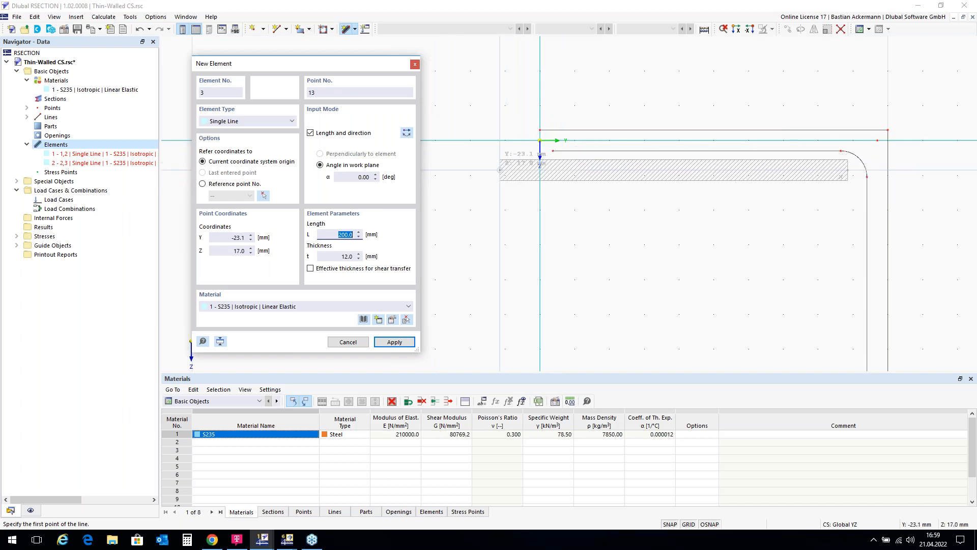
pyautogui.click(406, 133)
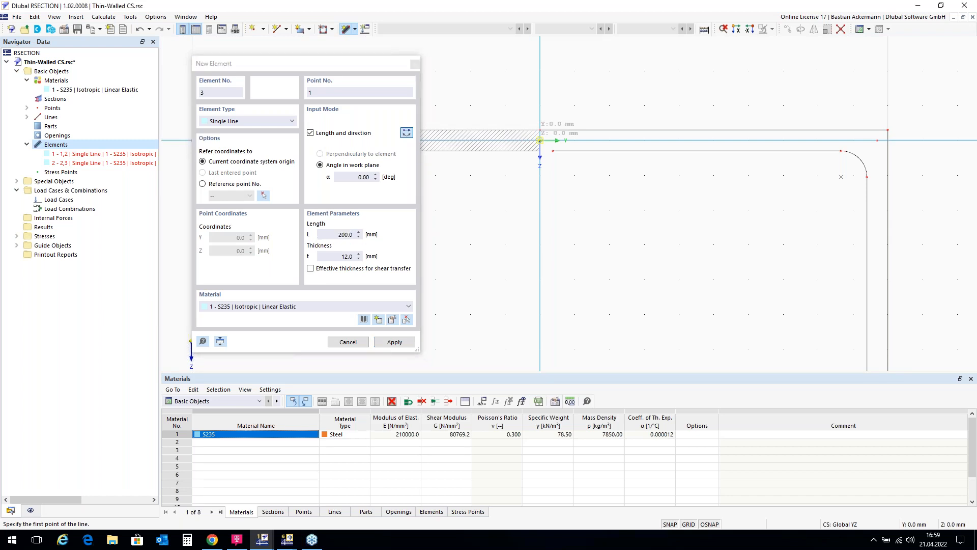
pyautogui.click(540, 140)
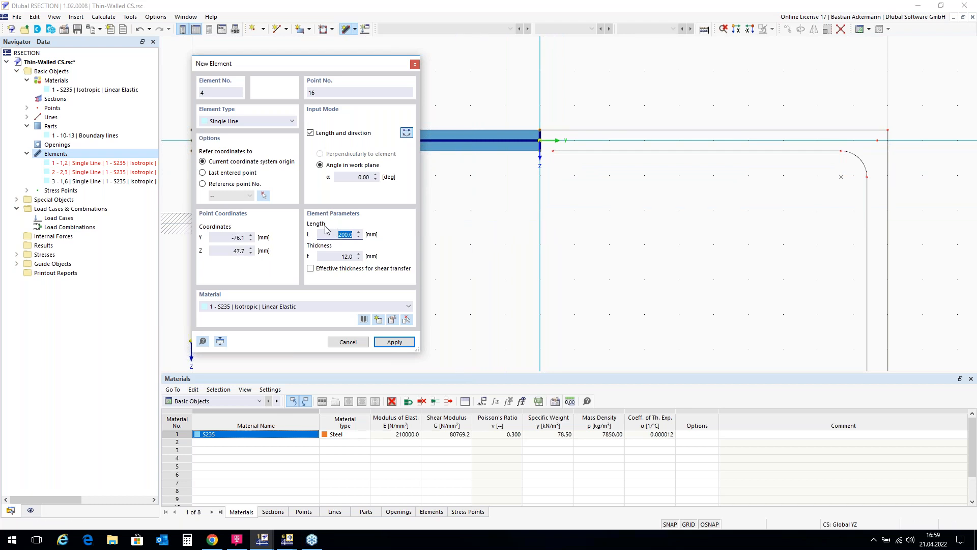
# Step: Add a second single-line element 400 mm long and 10 mm thick at 90°, unreversed and running downward from the origin
pyautogui.write('400')
pyautogui.click(330, 256)
pyautogui.write('10')
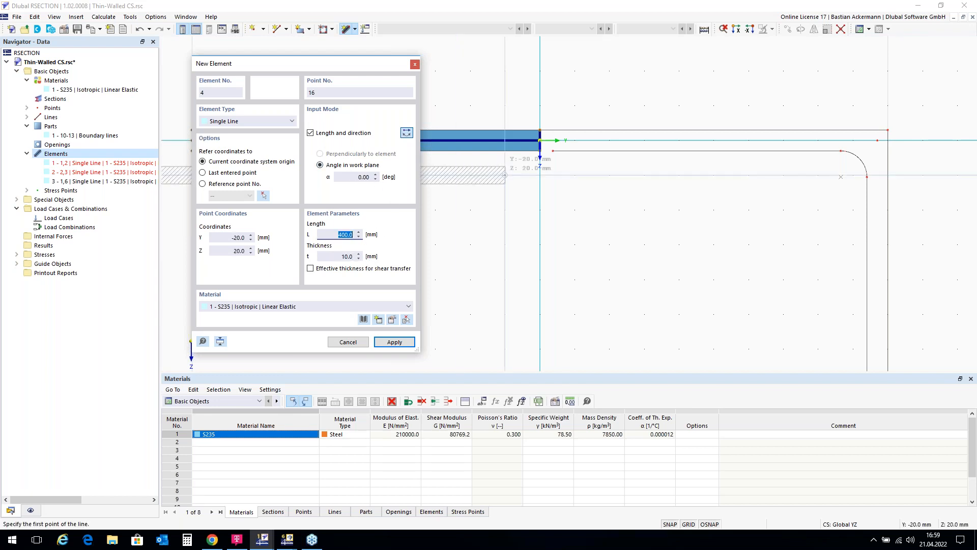
pyautogui.click(362, 177)
pyautogui.write('5')
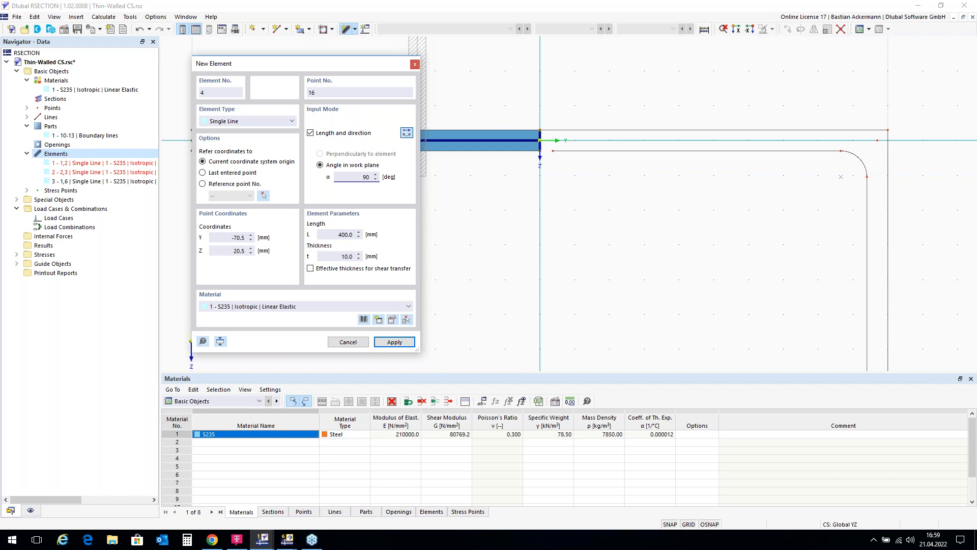
pyautogui.click(406, 135)
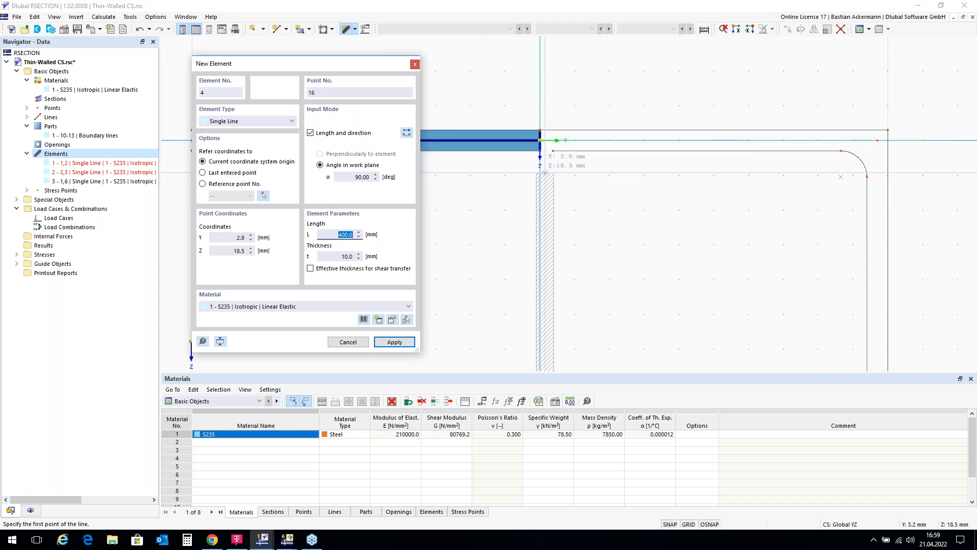
pyautogui.scroll(2, 530, 141)
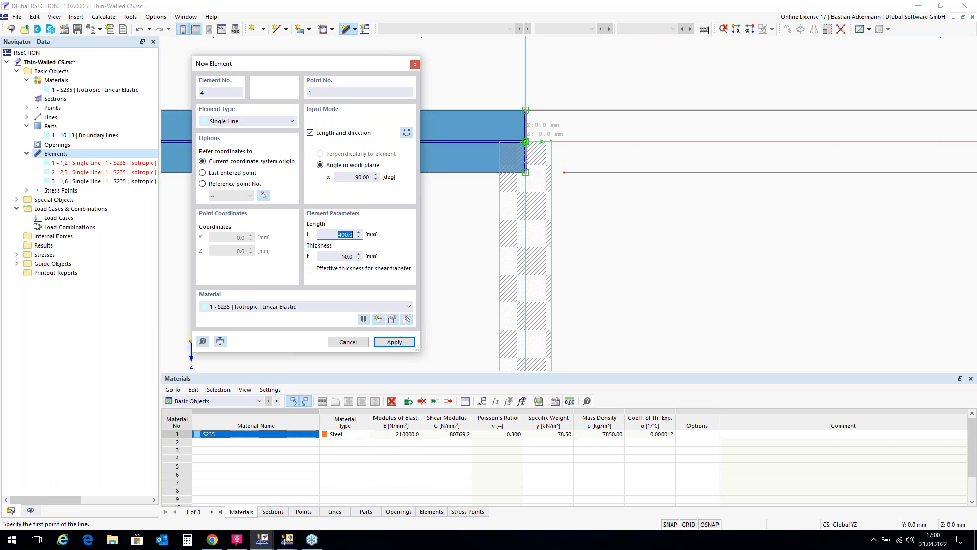
pyautogui.press('Return')
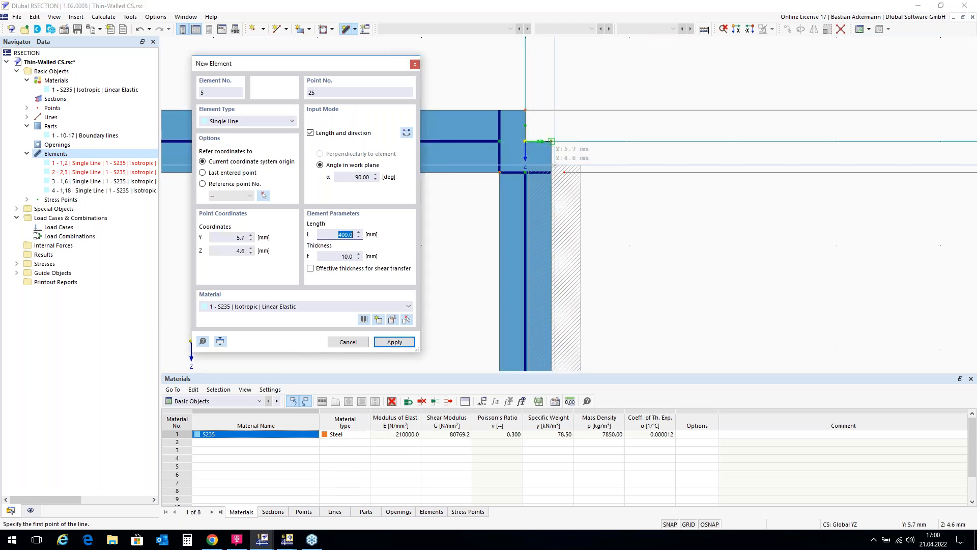
pyautogui.scroll(-2, 584, 182)
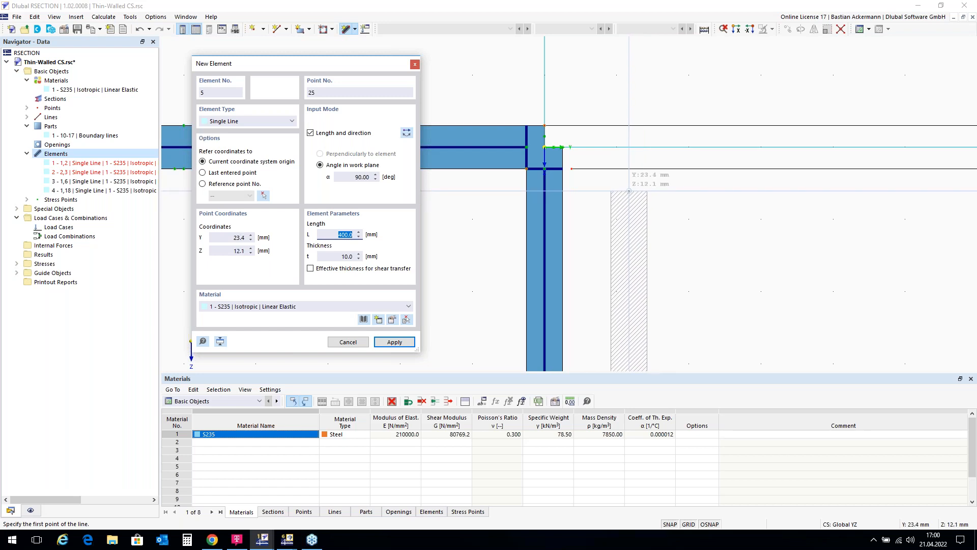
pyautogui.press('Escape')
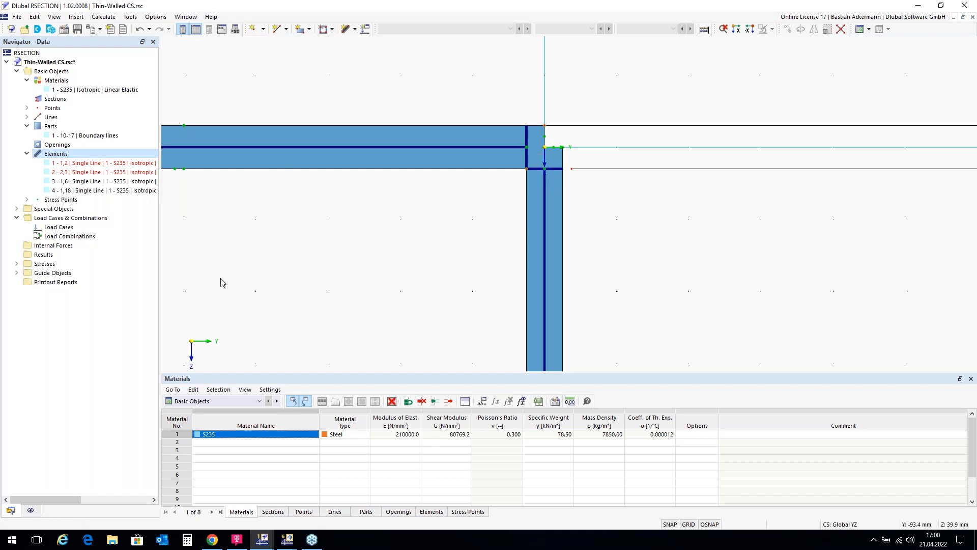
# Step: Turn off the subpanel display to show the plain outline where the two new elements join
pyautogui.click(31, 510)
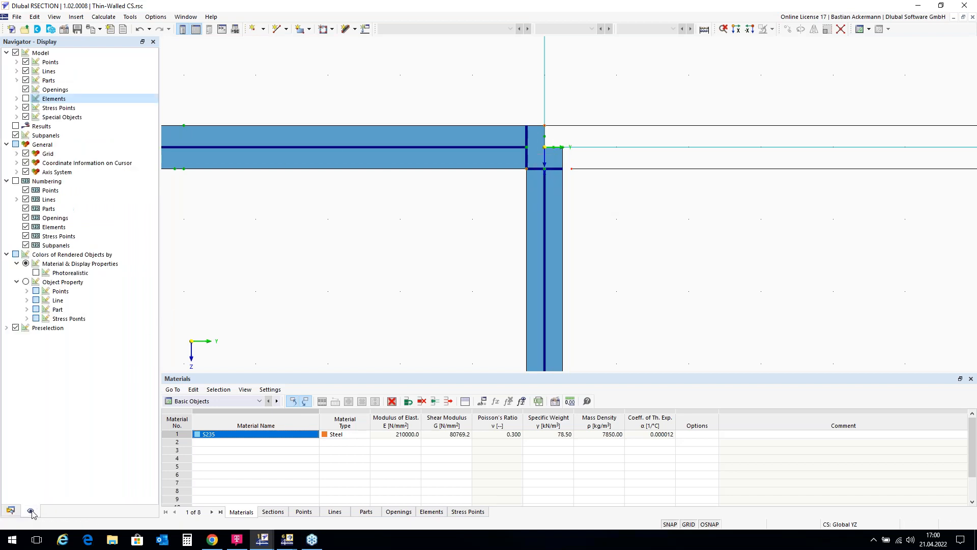
pyautogui.click(15, 135)
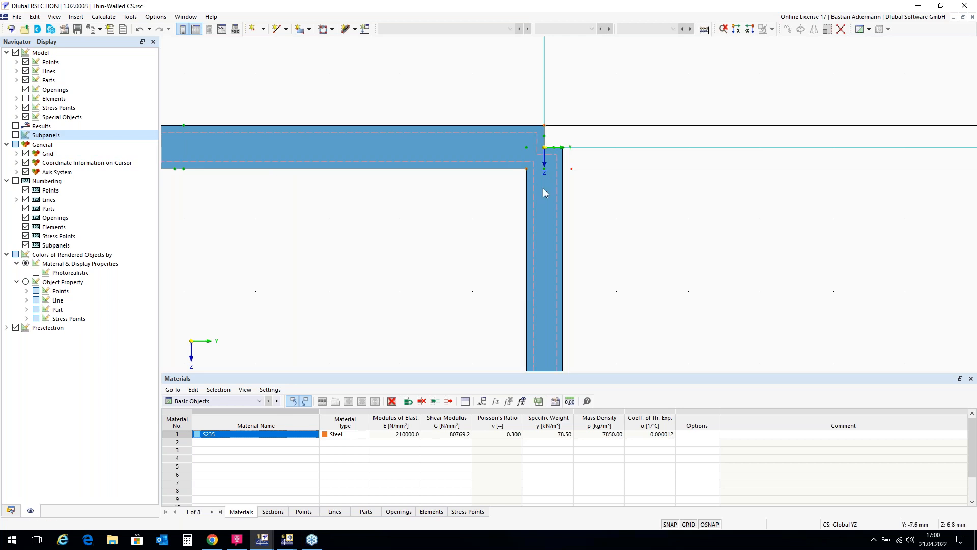
# Step: Set up an angled corner of type Edge and Angle with L1 of 6*sqrt(2) mm and an angle of 45°
pyautogui.click(131, 19)
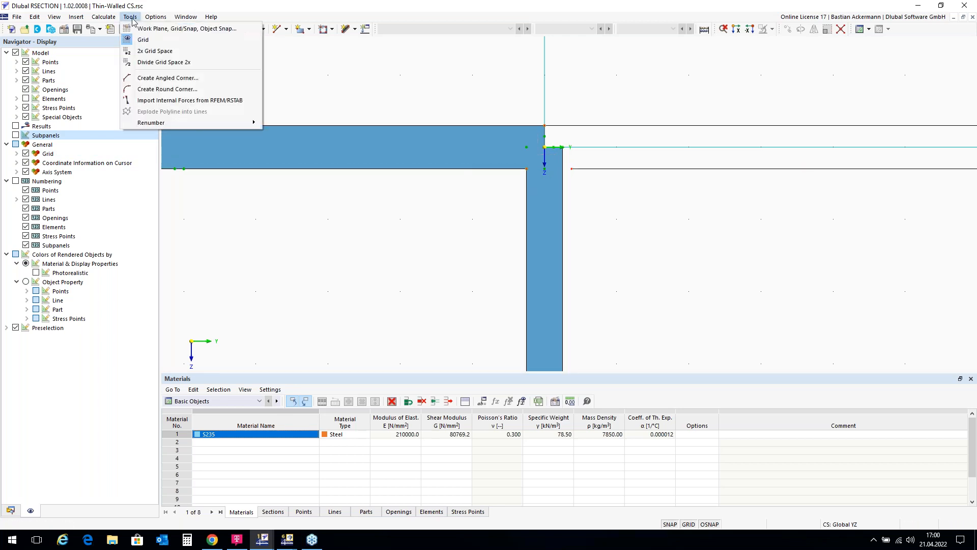
pyautogui.click(216, 82)
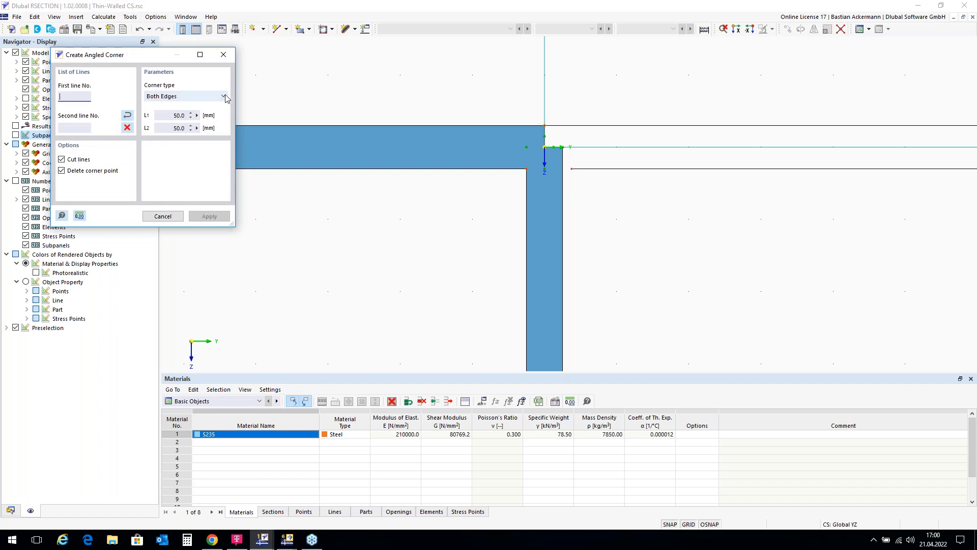
pyautogui.click(224, 96)
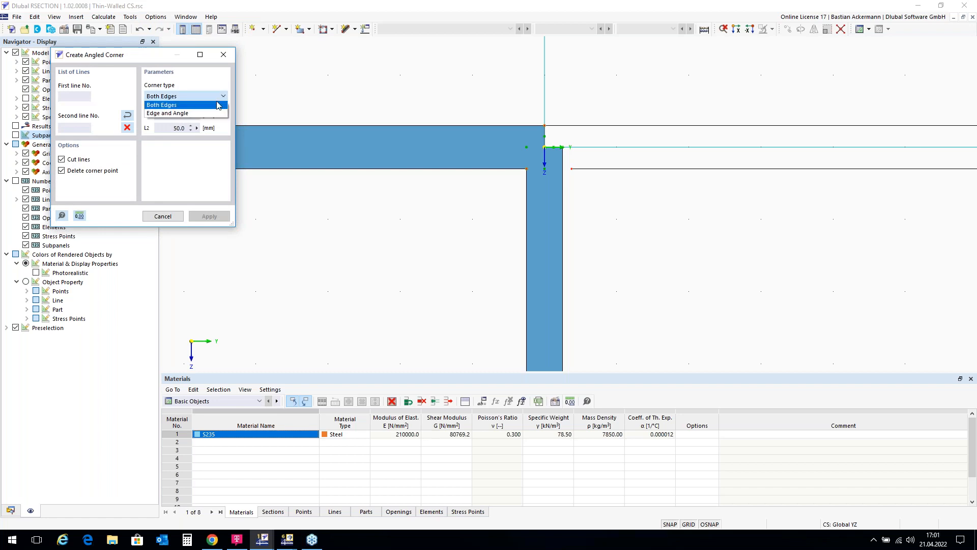
pyautogui.click(204, 113)
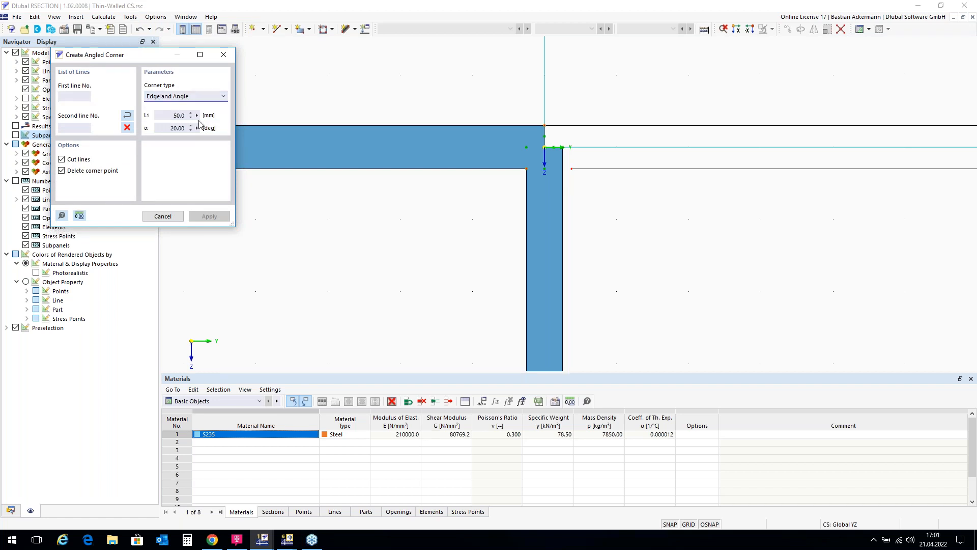
pyautogui.doubleClick(171, 115)
pyautogui.write('6*sqrt(2)')
pyautogui.click(163, 128)
pyautogui.write('45')
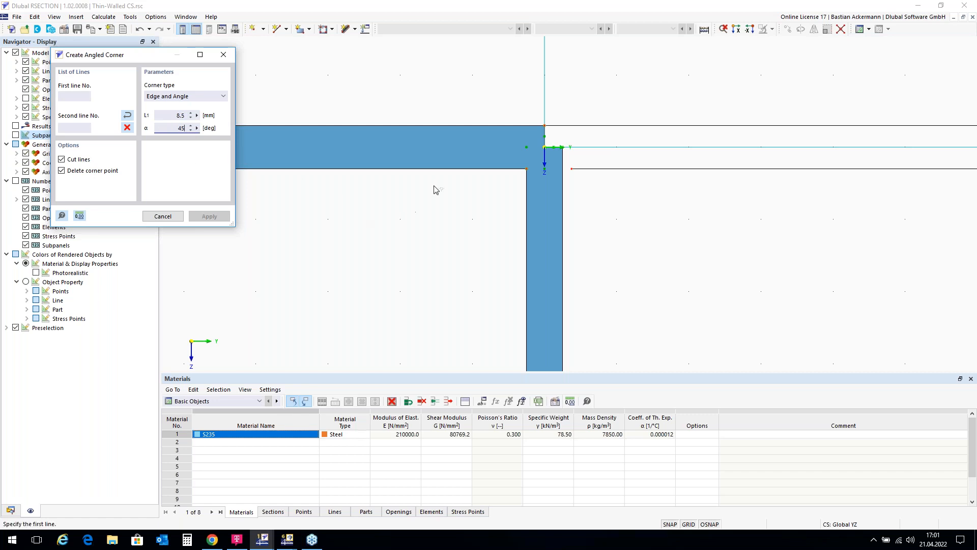
# Step: Create angled corners between the flange underside and the web on both sides of the web, cutting the lines
pyautogui.click(449, 168)
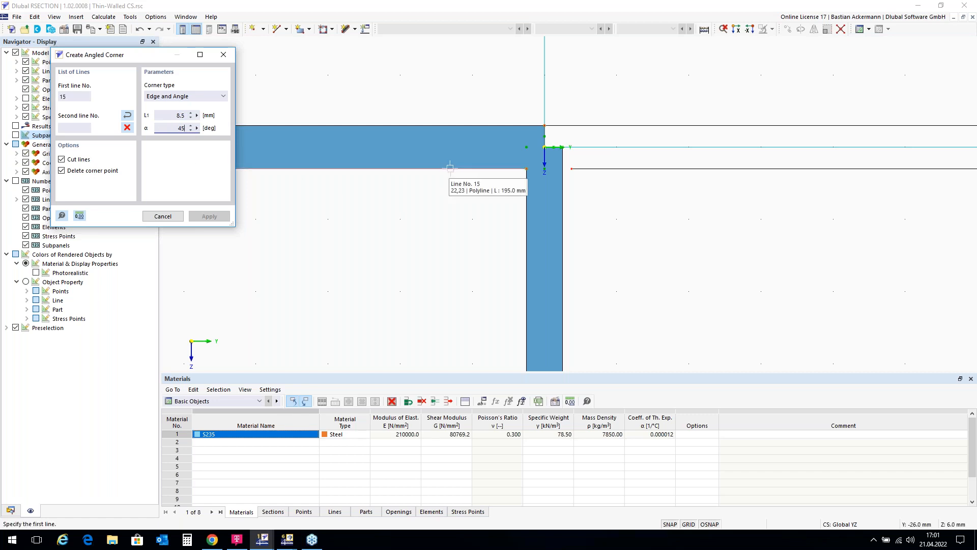
pyautogui.click(527, 191)
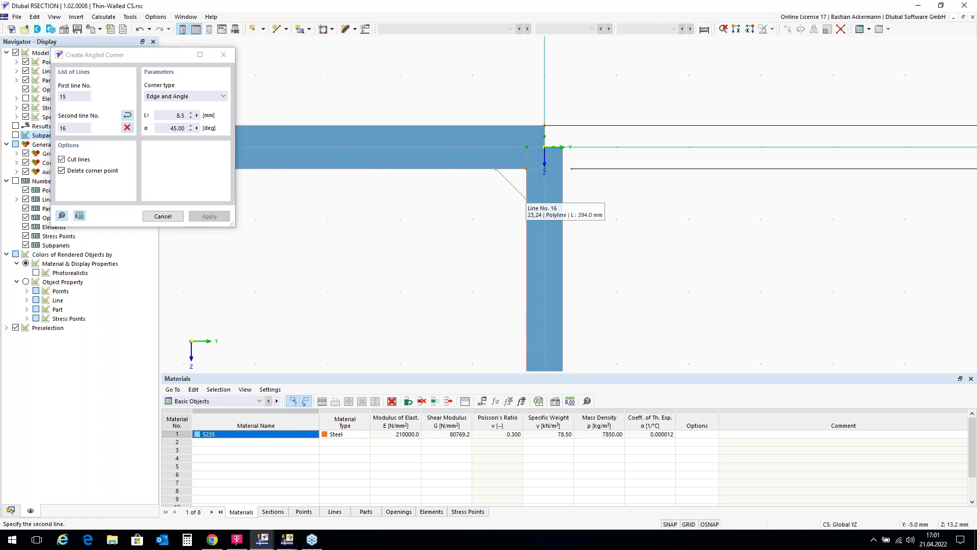
pyautogui.click(527, 197)
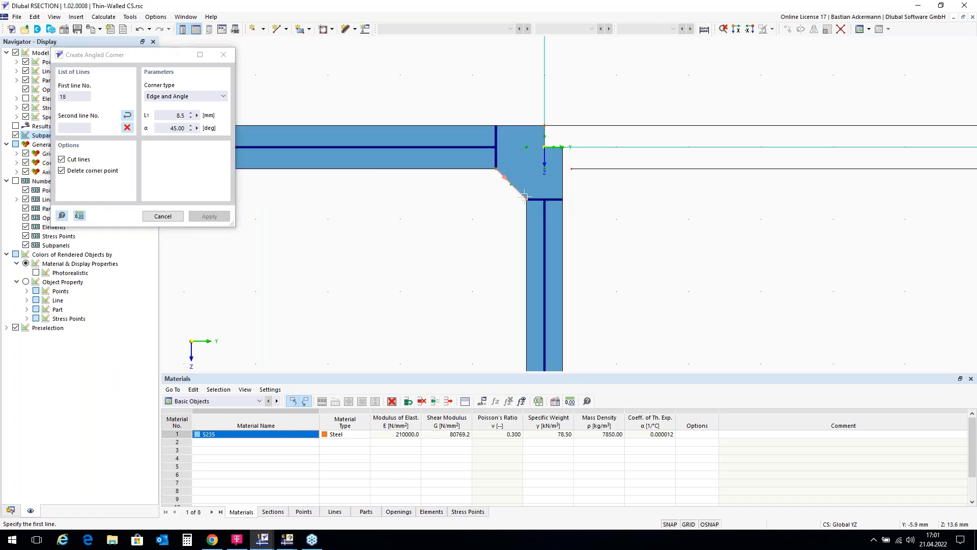
pyautogui.click(563, 220)
pyautogui.click(610, 169)
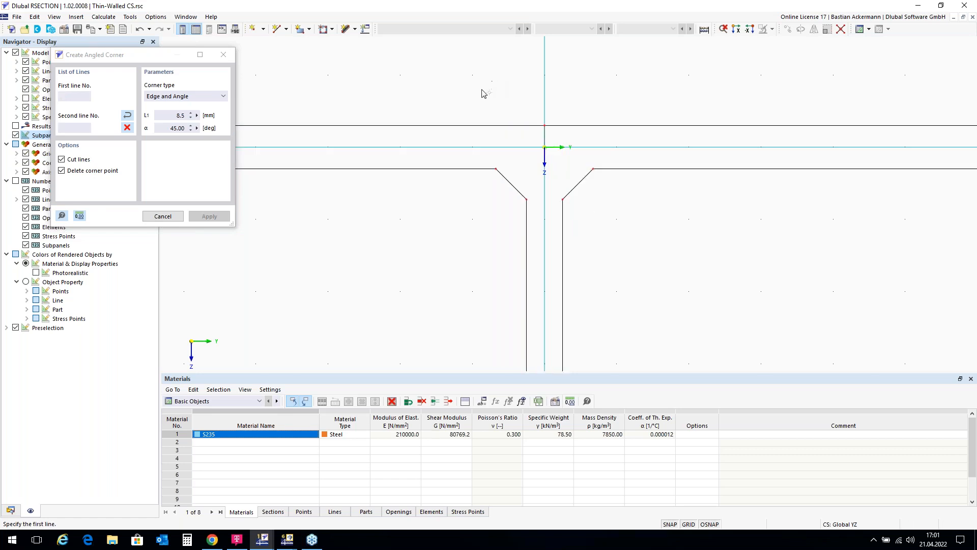
pyautogui.scroll(-1, 482, 95)
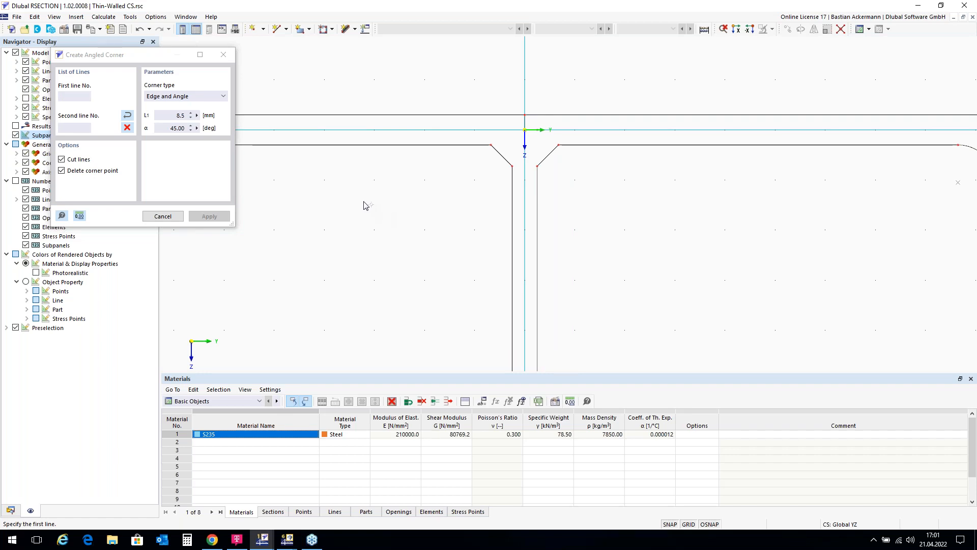
pyautogui.press('Escape')
# Step: Switch the navigator to the data tree listing the section's parts and elements
pyautogui.scroll(-2, 448, 160)
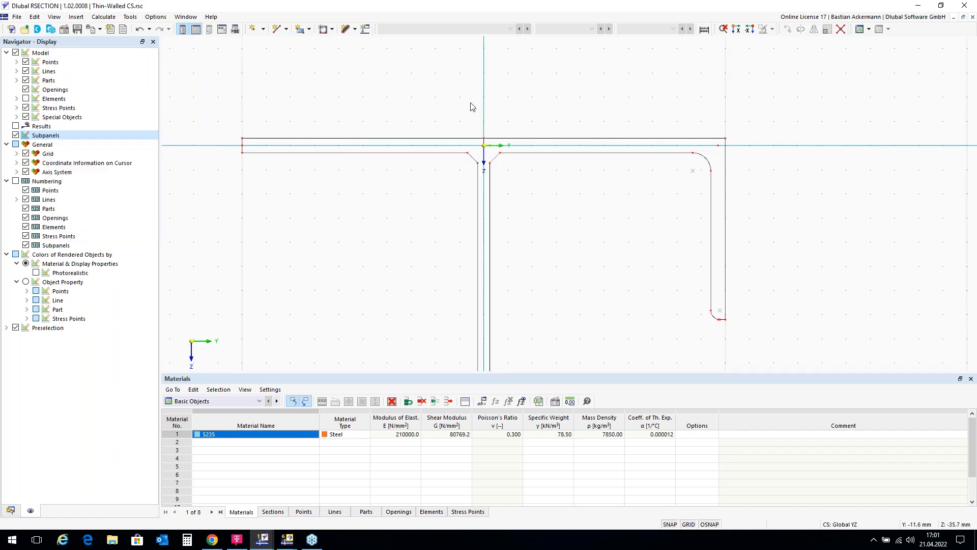
pyautogui.scroll(-1, 472, 106)
pyautogui.scroll(-1, 472, 146)
pyautogui.scroll(-1, 539, 96)
pyautogui.scroll(-1, 550, 87)
pyautogui.scroll(-1, 551, 88)
pyautogui.scroll(1, 530, 340)
pyautogui.scroll(-1, 530, 340)
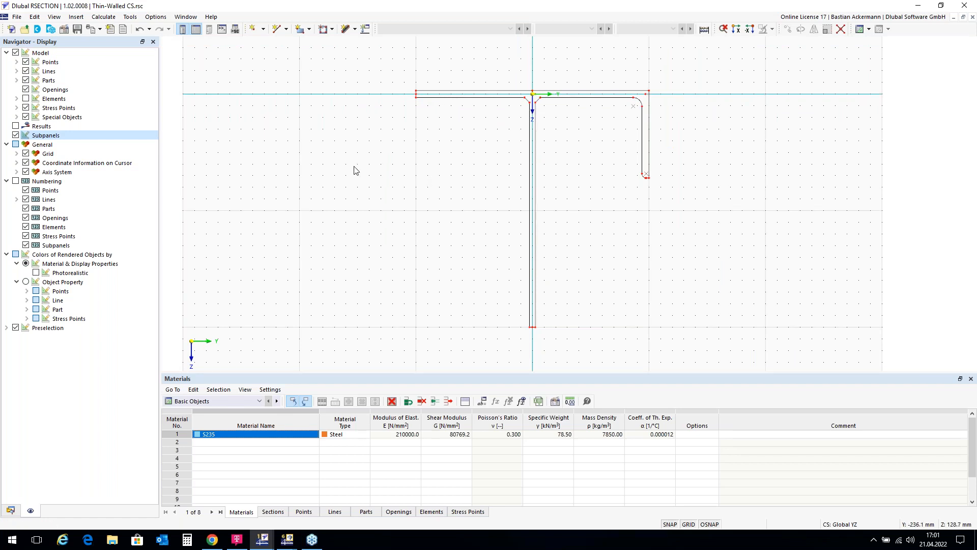
pyautogui.click(10, 514)
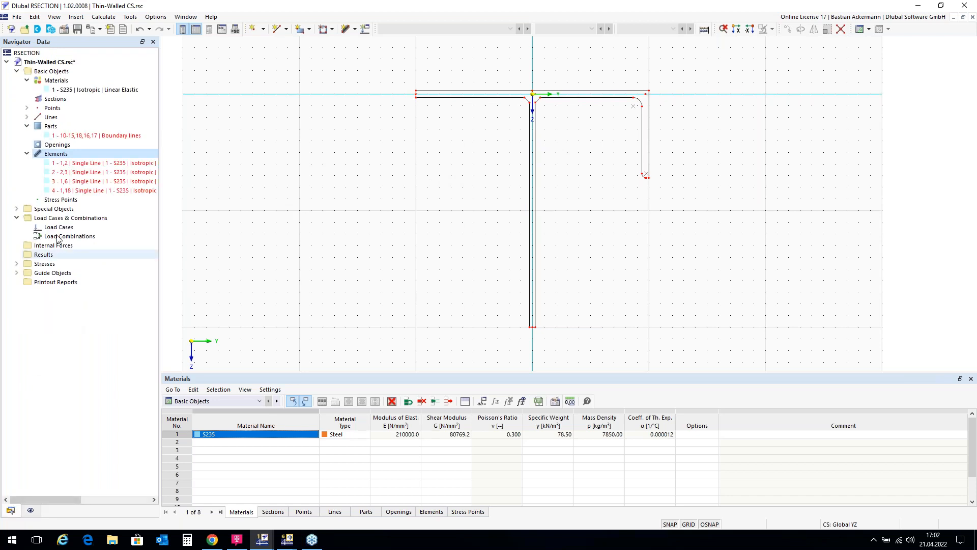
# Step: Try to replace part 1's boundary lines with all lines of the section outline, numbers 1,4-19
pyautogui.doubleClick(97, 136)
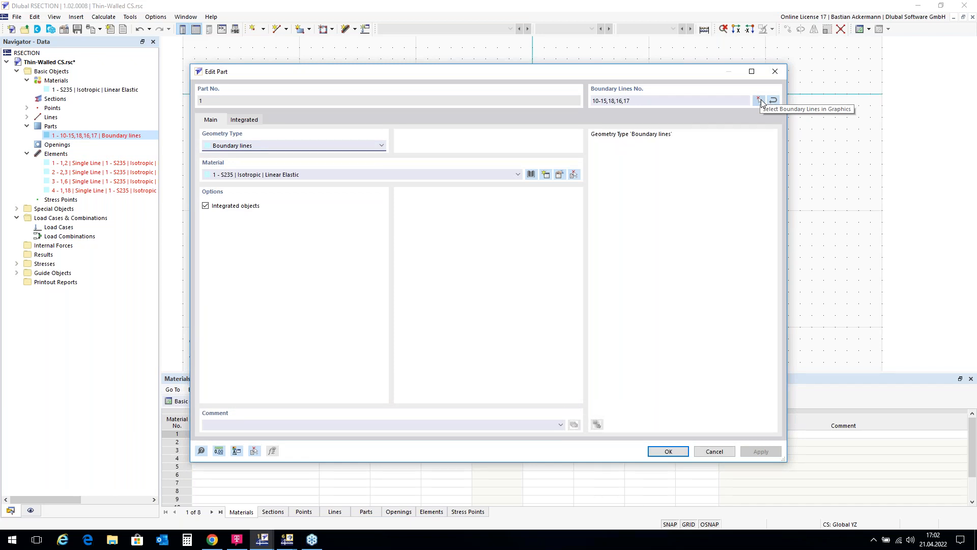
pyautogui.click(761, 100)
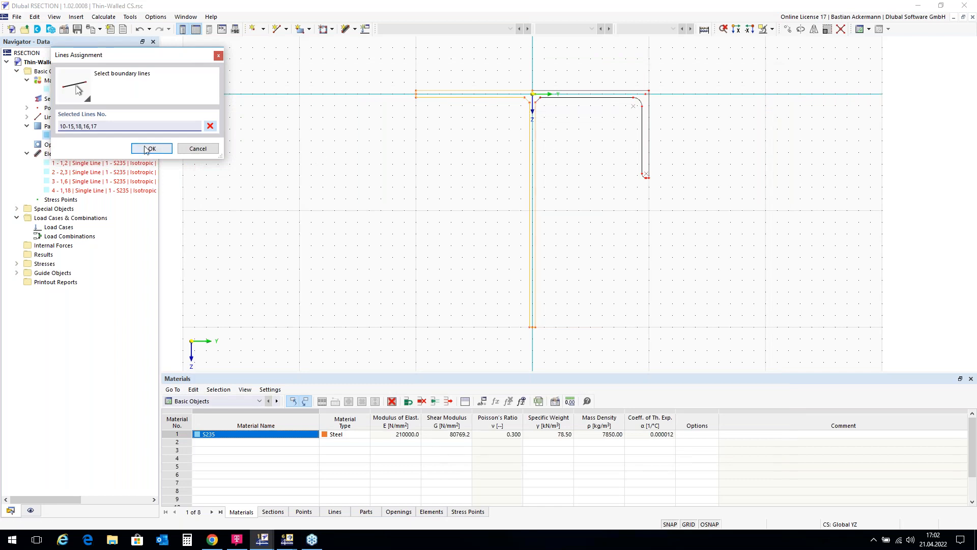
pyautogui.click(211, 127)
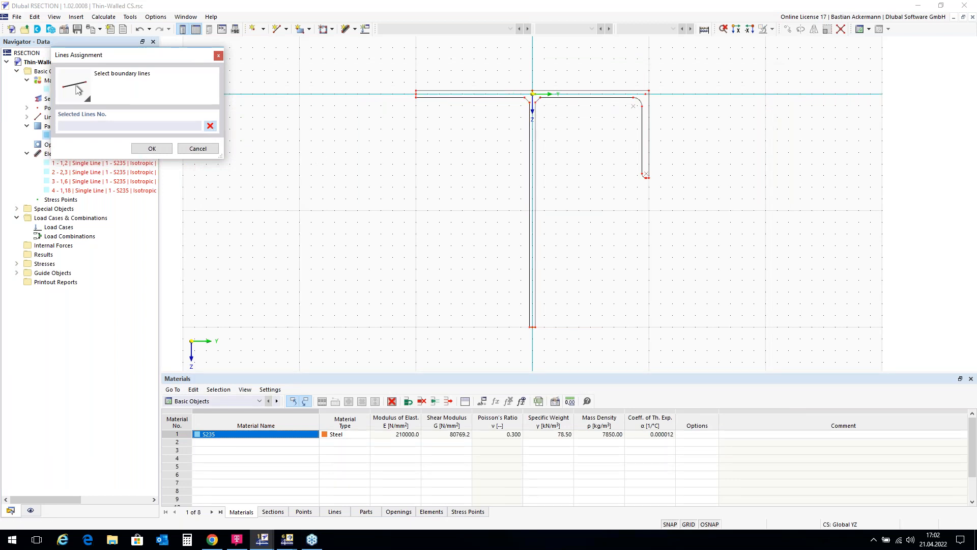
pyautogui.moveTo(382, 60); pyautogui.dragTo(698, 342)
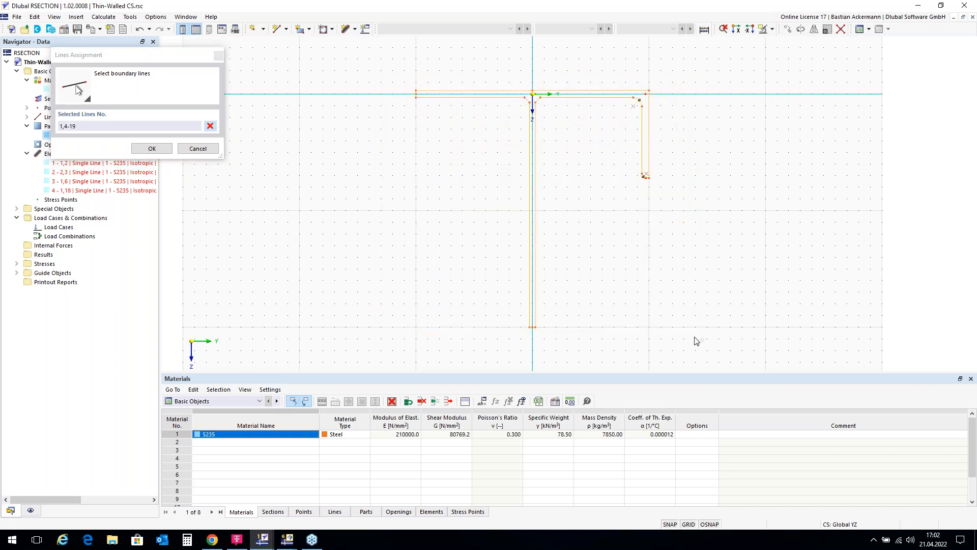
pyautogui.click(152, 148)
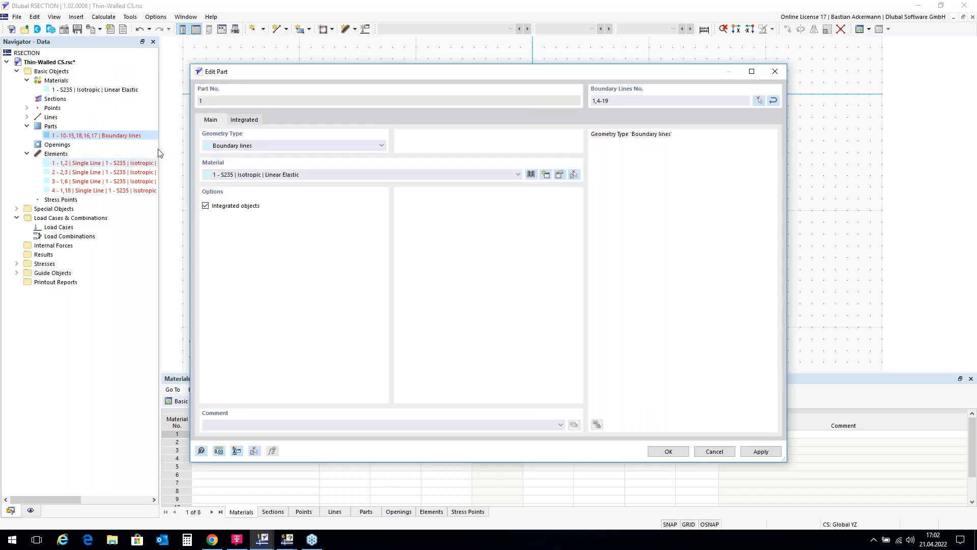
pyautogui.click(669, 452)
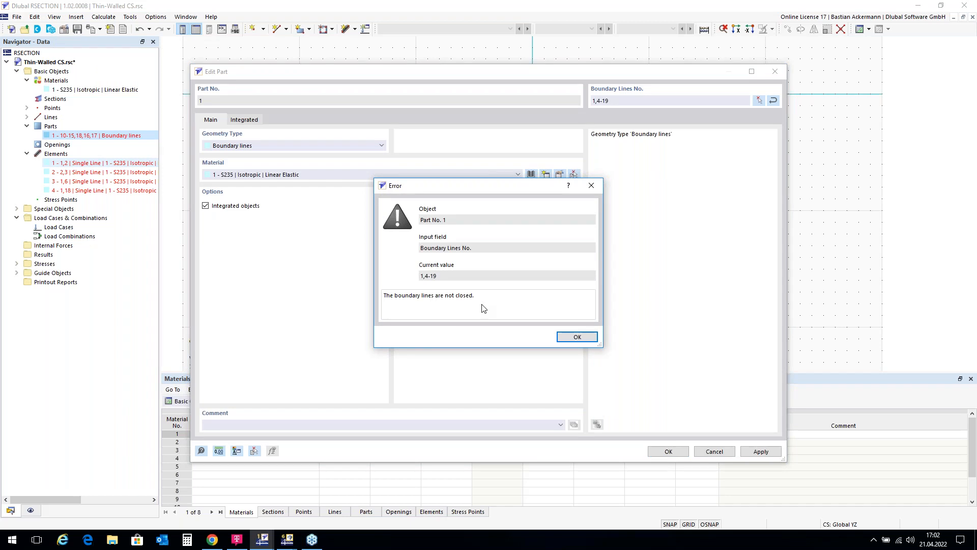
pyautogui.click(580, 338)
# Step: Try to define part 1 with the short vertical line 12 at the flange-web junction removed from its boundary lines
pyautogui.click(760, 101)
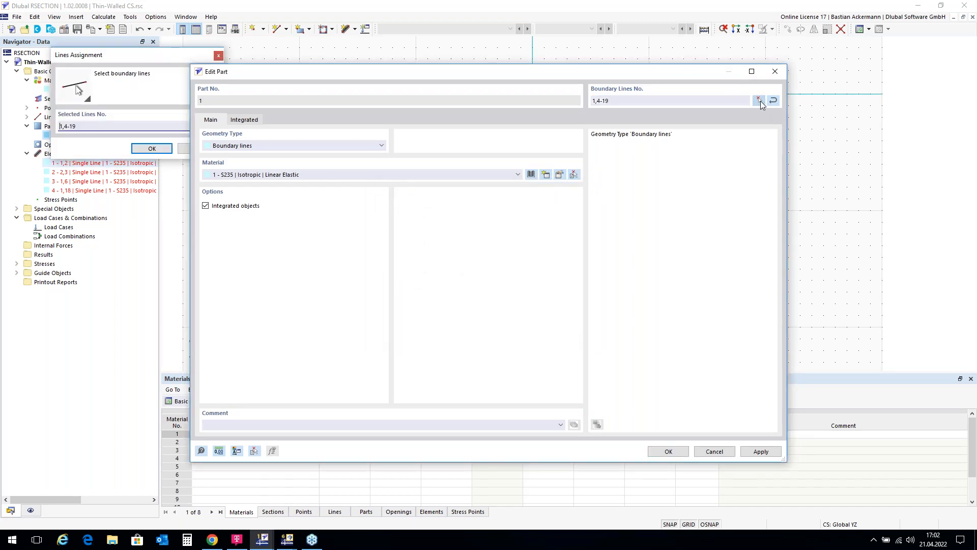
pyautogui.scroll(3, 606, 94)
pyautogui.scroll(2, 583, 84)
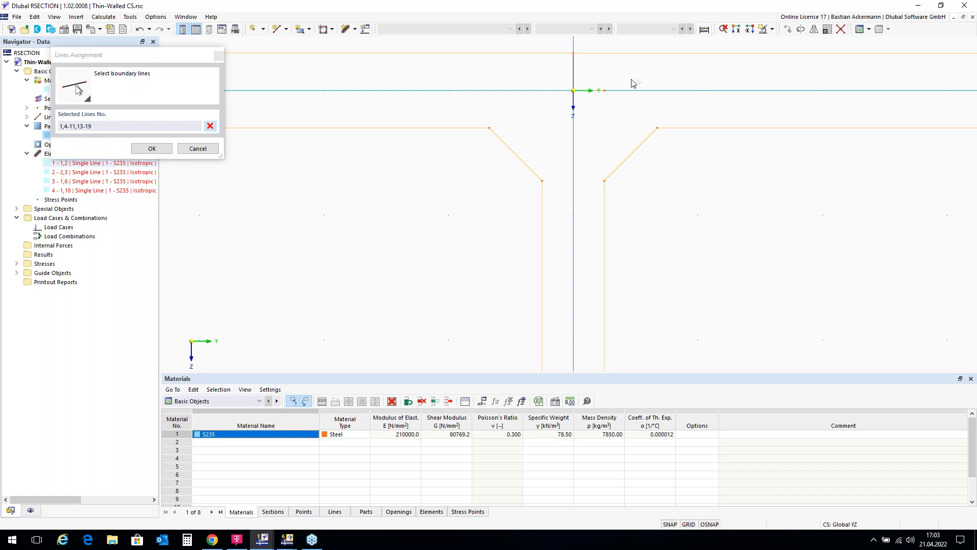
pyautogui.scroll(-4, 563, 97)
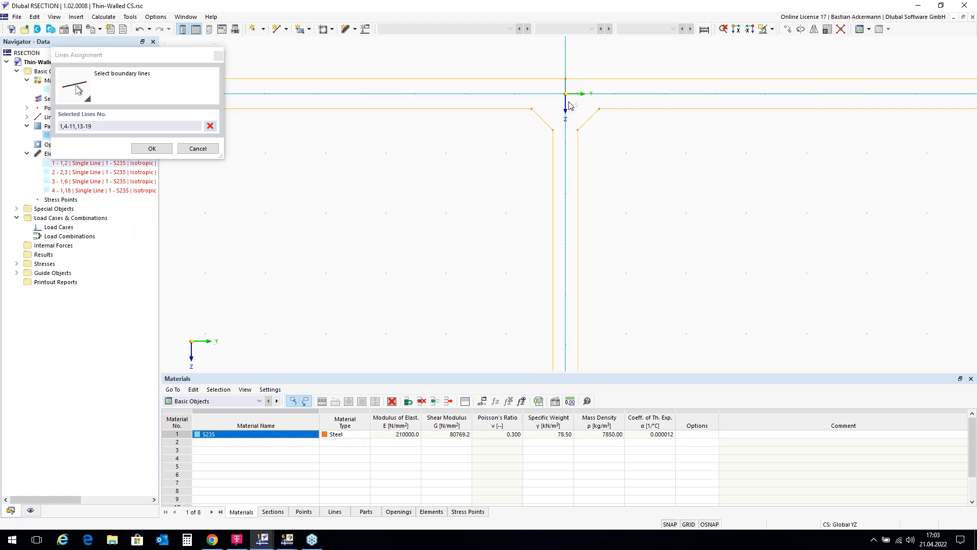
pyautogui.scroll(-1, 643, 125)
pyautogui.scroll(-2, 486, 74)
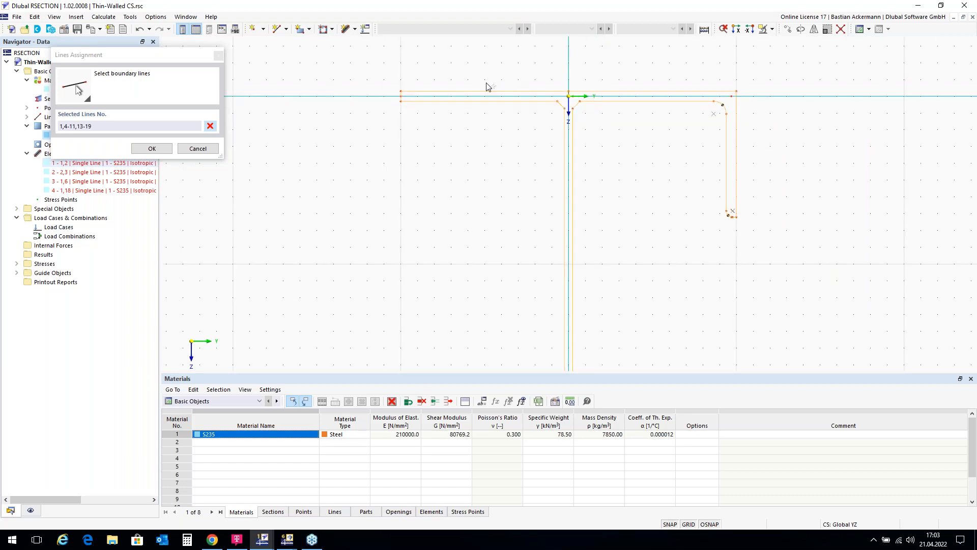
pyautogui.click(159, 149)
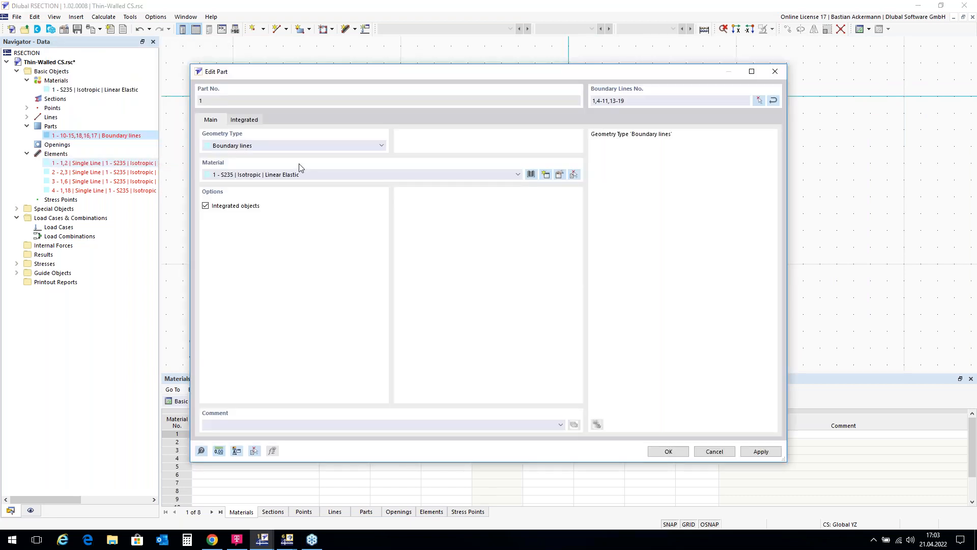
pyautogui.click(667, 454)
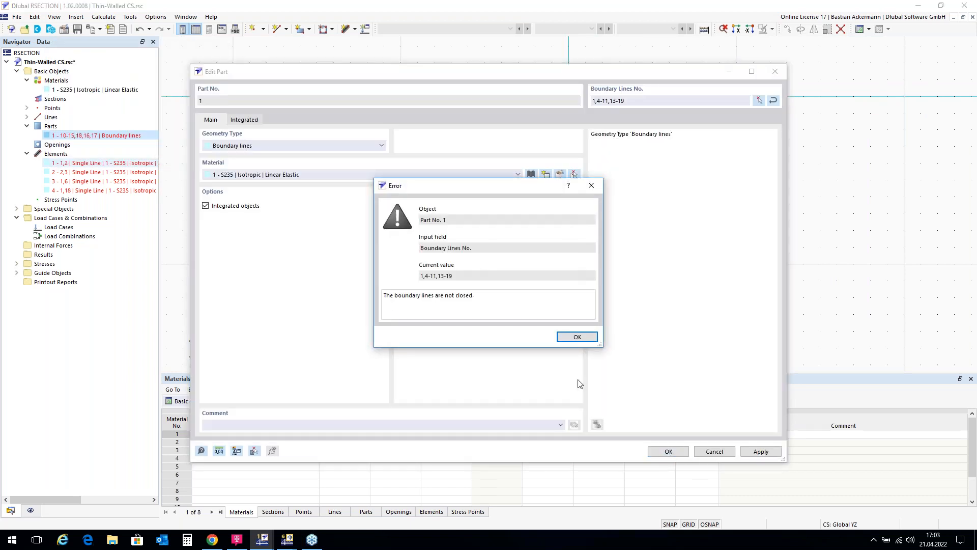
pyautogui.click(577, 337)
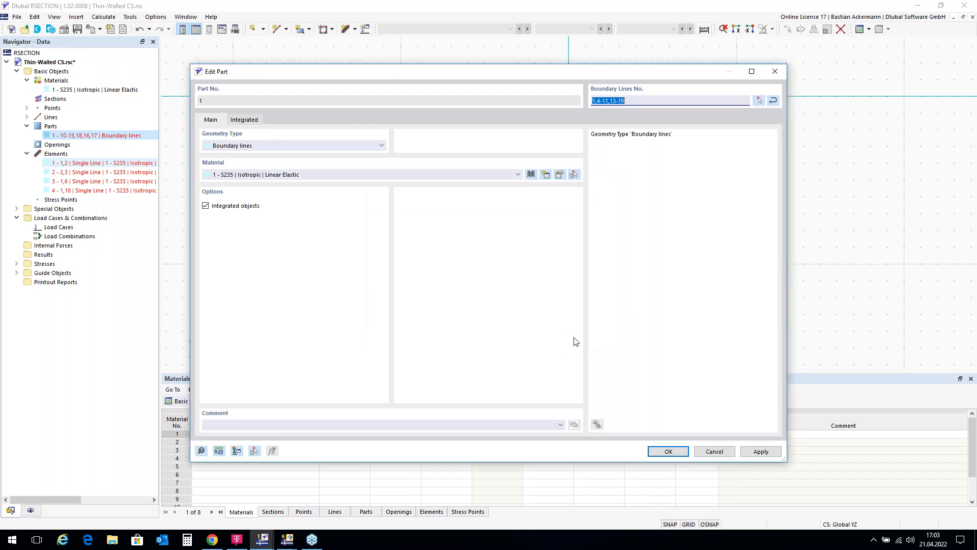
# Step: Inspect the selected boundary lines at the flange-web junction and the web's lower end for gaps, and discard the part edit
pyautogui.click(760, 100)
pyautogui.scroll(5, 569, 97)
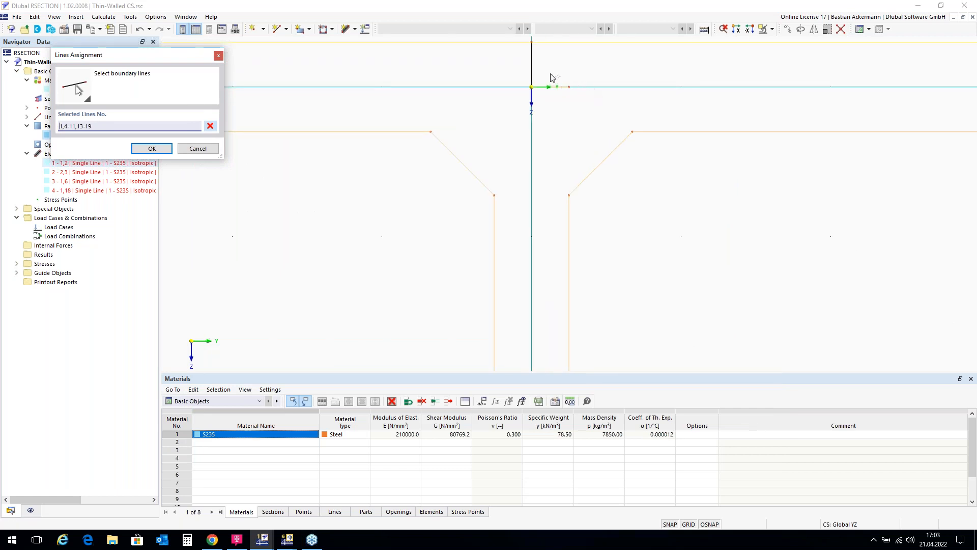
pyautogui.scroll(-3, 524, 128)
pyautogui.scroll(-1, 520, 111)
pyautogui.scroll(-3, 780, 107)
pyautogui.scroll(1, 436, 102)
pyautogui.scroll(2, 427, 109)
pyautogui.scroll(-1, 576, 104)
pyautogui.scroll(-2, 582, 95)
pyautogui.scroll(-1, 707, 150)
pyautogui.scroll(-1, 712, 174)
pyautogui.scroll(4, 717, 313)
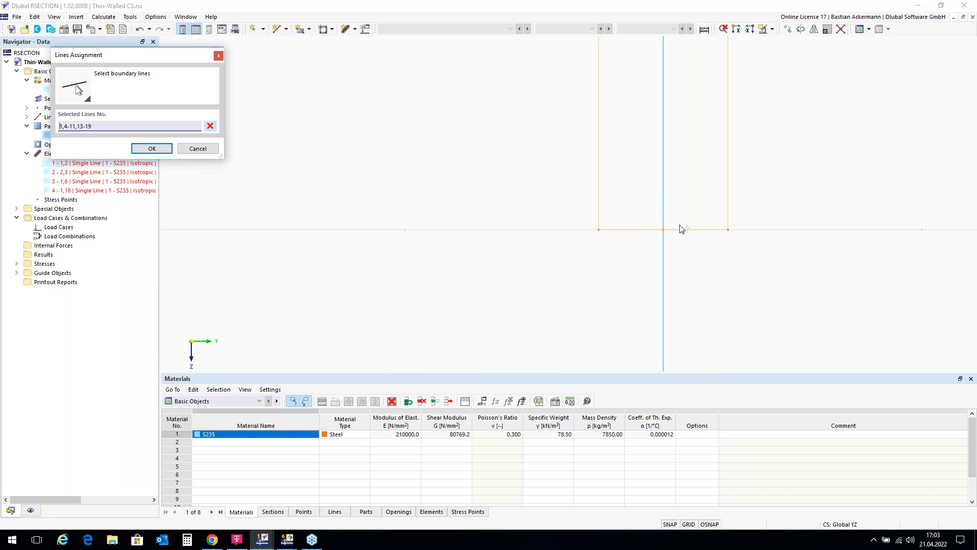
pyautogui.scroll(-1, 628, 293)
pyautogui.scroll(-3, 628, 295)
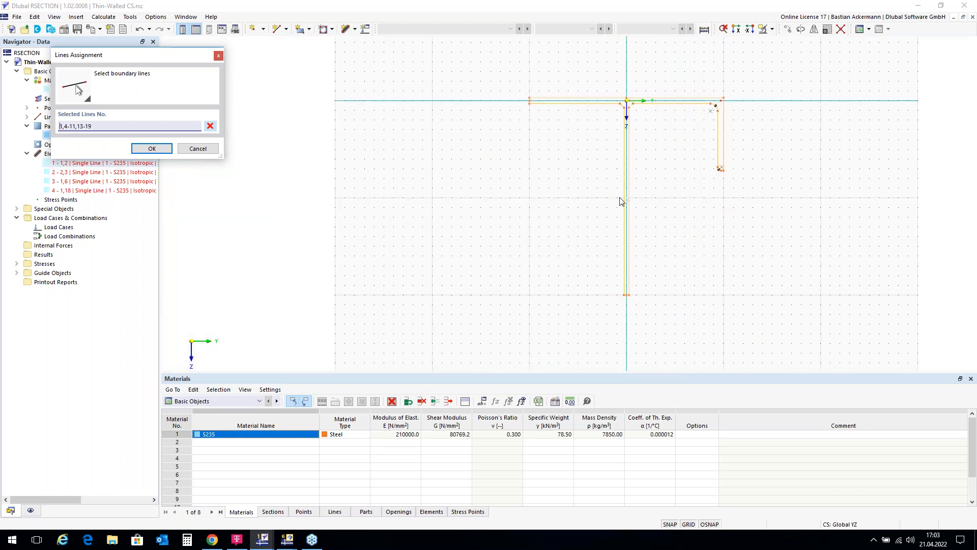
pyautogui.scroll(3, 617, 85)
pyautogui.scroll(2, 617, 85)
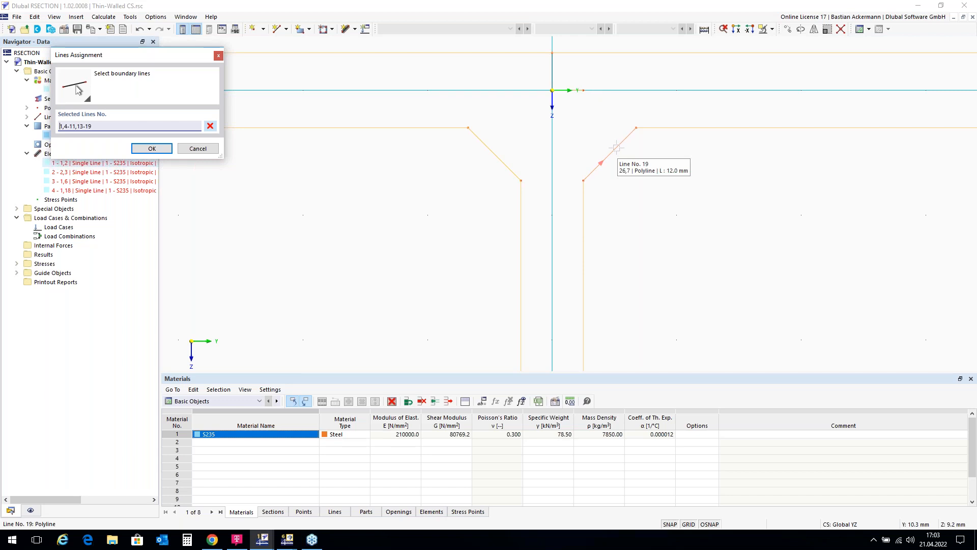
pyautogui.scroll(-3, 424, 146)
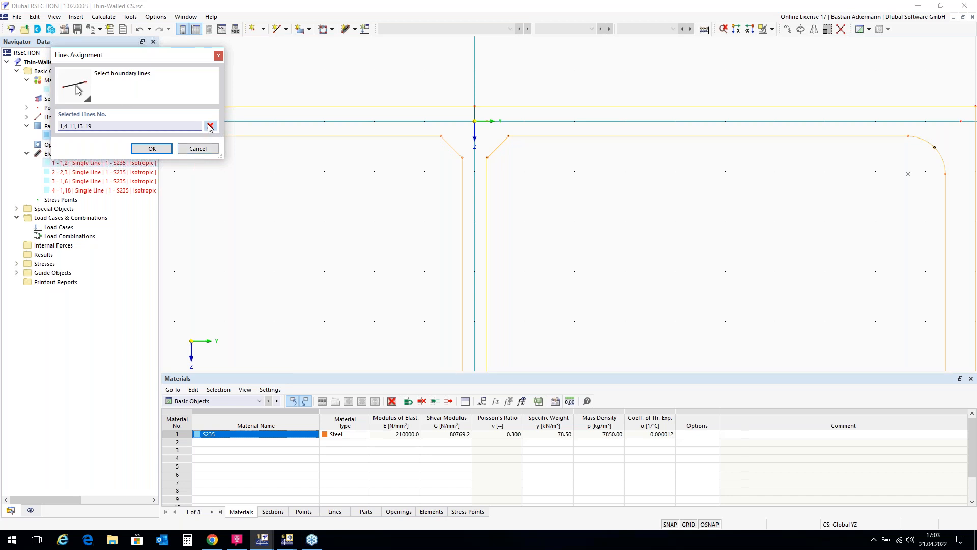
pyautogui.click(208, 149)
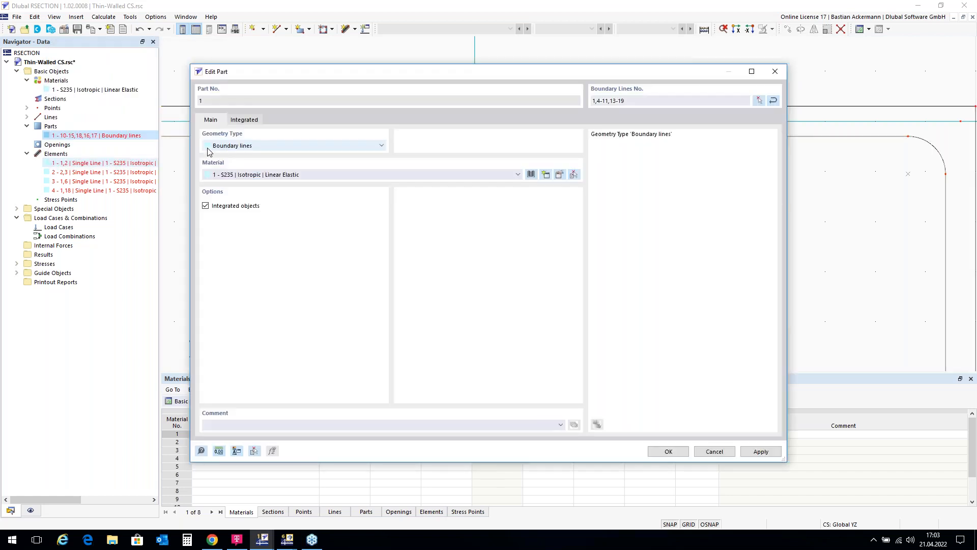
pyautogui.click(715, 451)
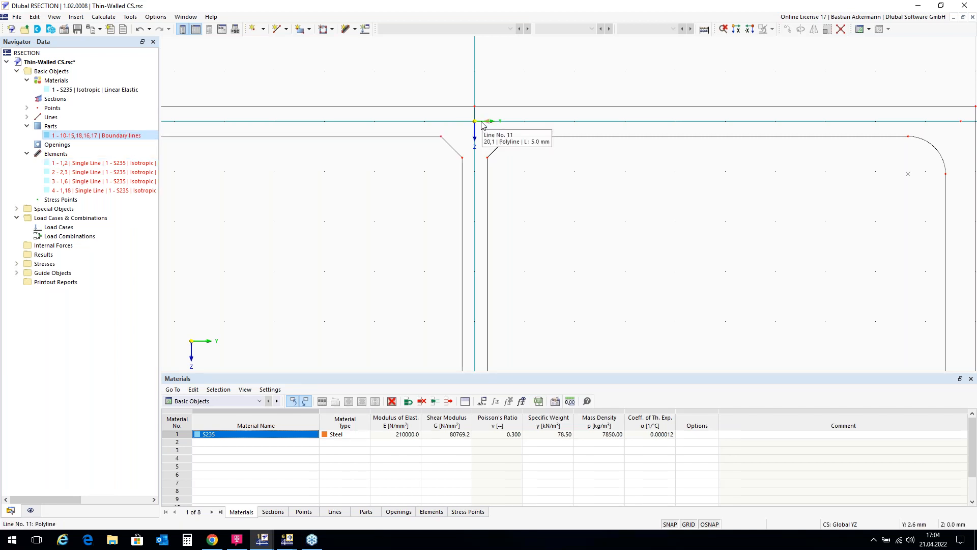
# Step: Clear part 1's boundary line selection and select all lines of the section outline, numbers 1,4-19
pyautogui.doubleClick(100, 136)
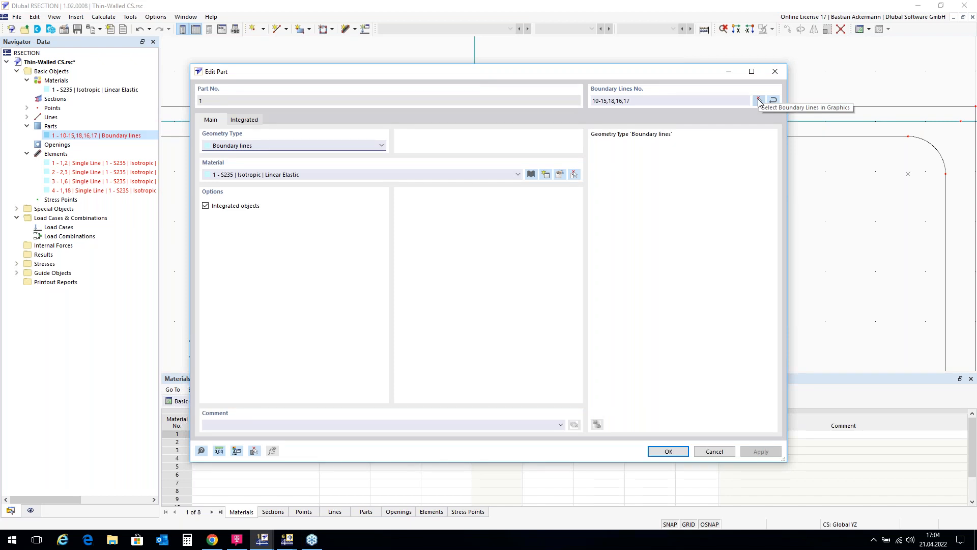
pyautogui.click(759, 100)
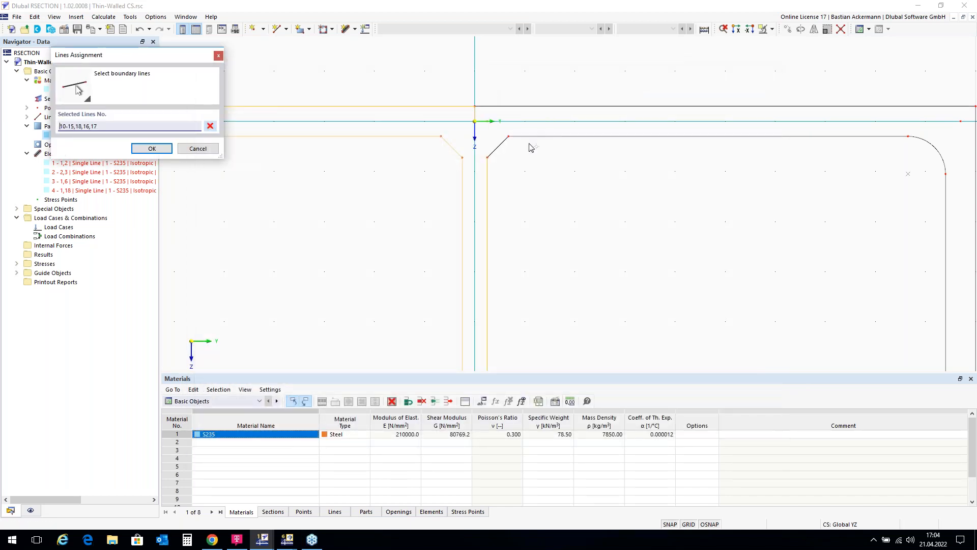
pyautogui.scroll(-3, 490, 96)
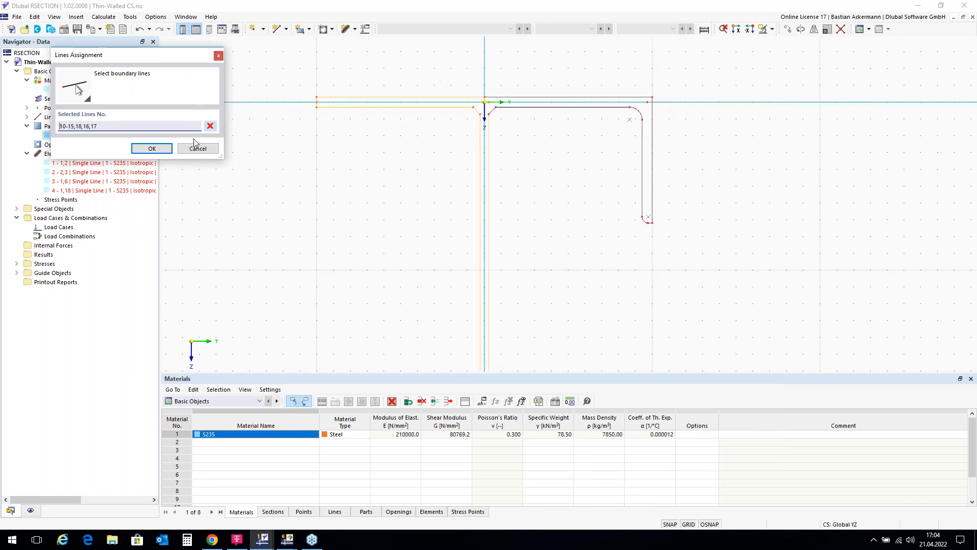
pyautogui.click(210, 126)
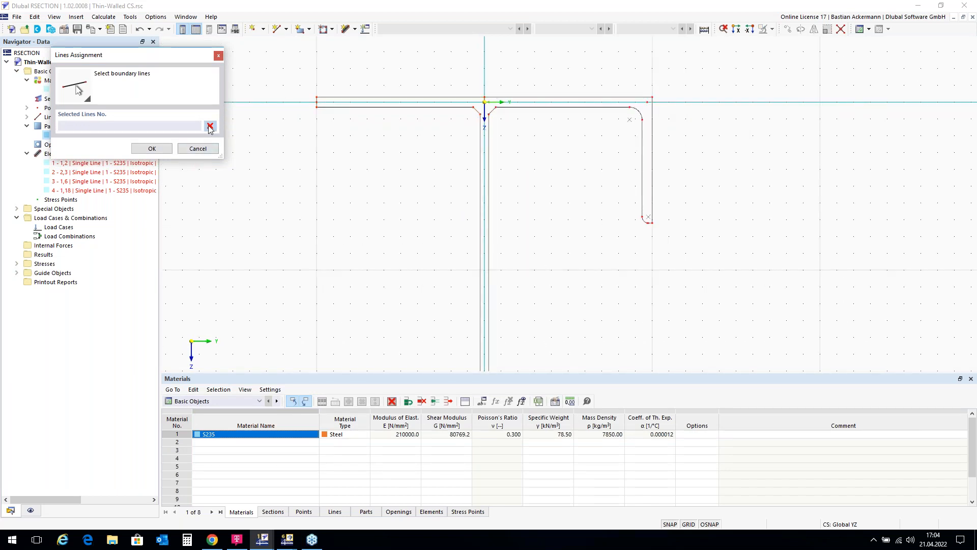
pyautogui.scroll(-1, 379, 74)
pyautogui.moveTo(316, 70); pyautogui.dragTo(605, 347)
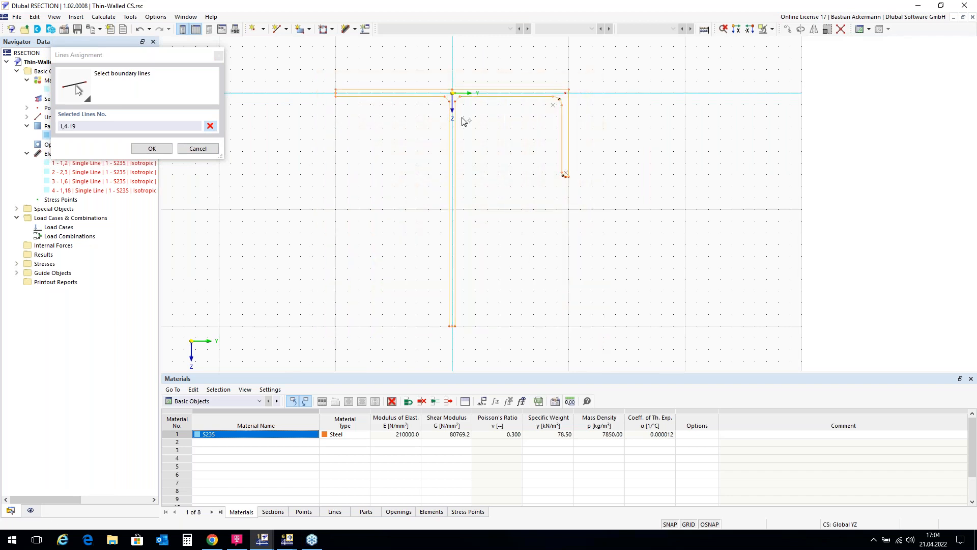
# Step: Exclude the short lines 11 and 12 at the flange-web junction from the selection and apply the remaining lines as part 1's boundary
pyautogui.scroll(8, 452, 100)
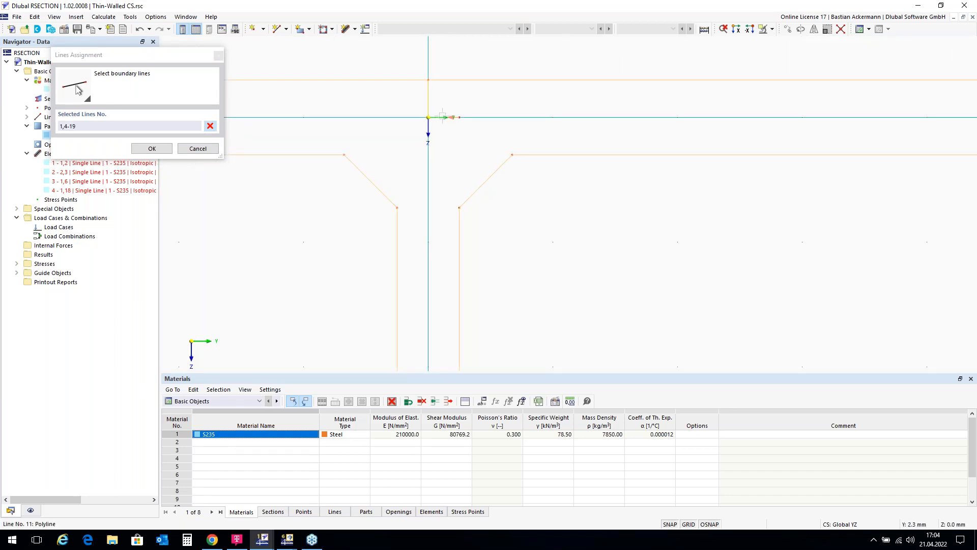
pyautogui.click(441, 117)
pyautogui.click(428, 102)
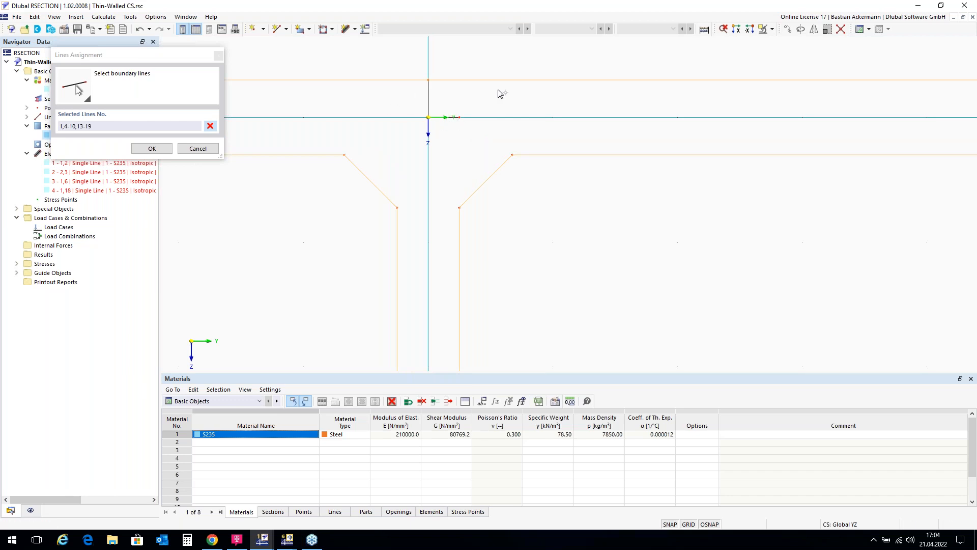
pyautogui.scroll(-4, 491, 97)
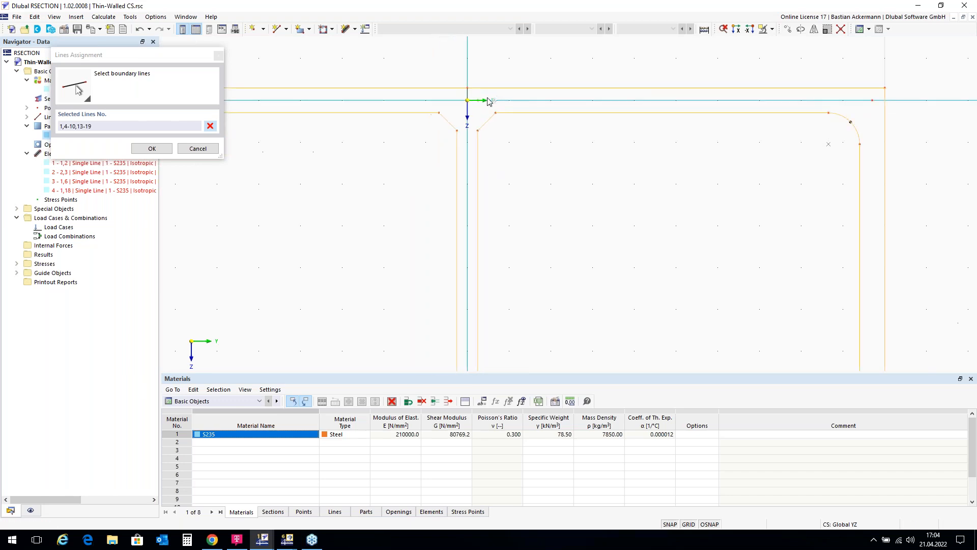
pyautogui.click(152, 148)
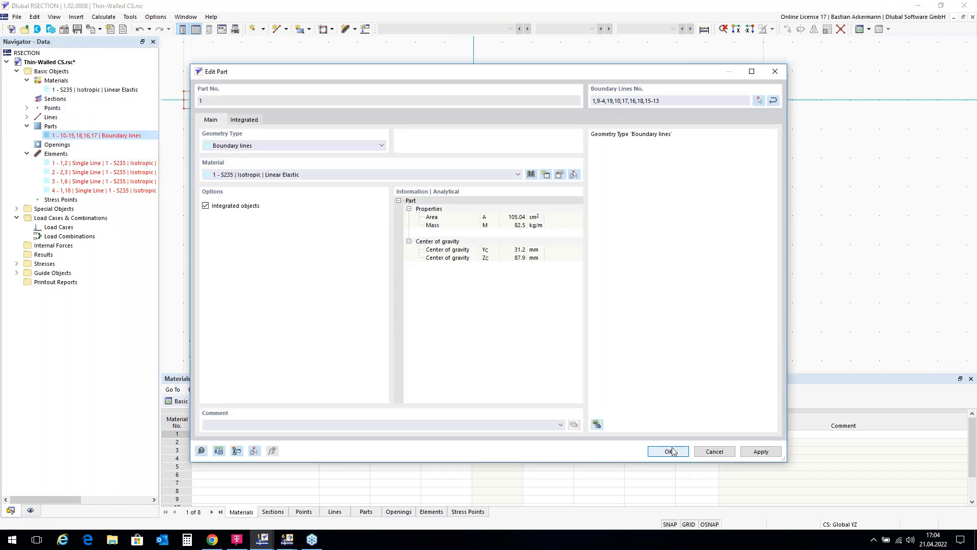
pyautogui.click(675, 454)
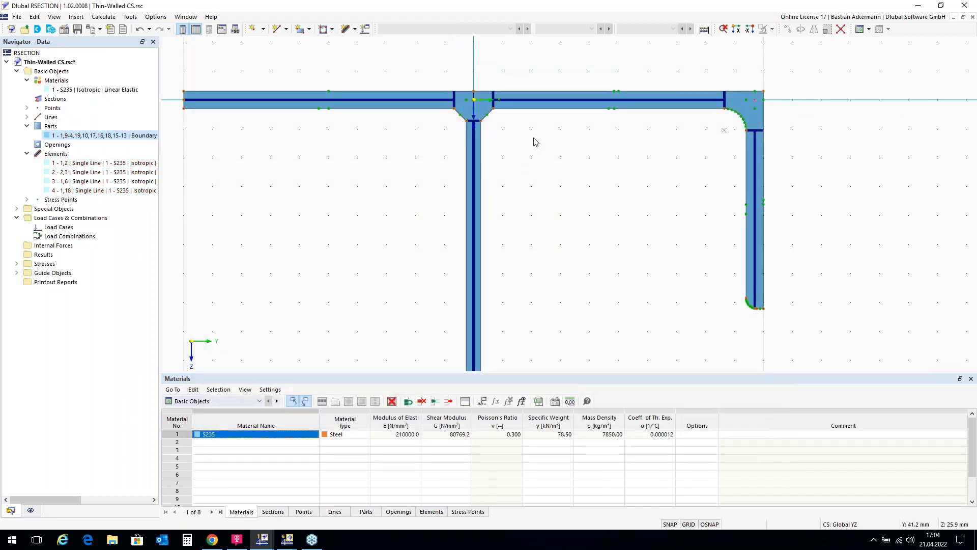
pyautogui.scroll(-4, 568, 59)
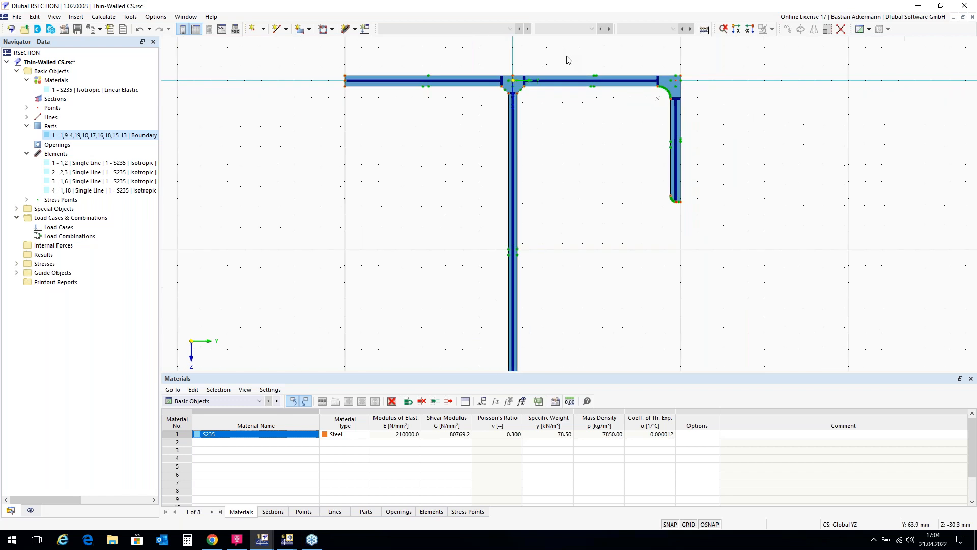
pyautogui.scroll(1, 544, 67)
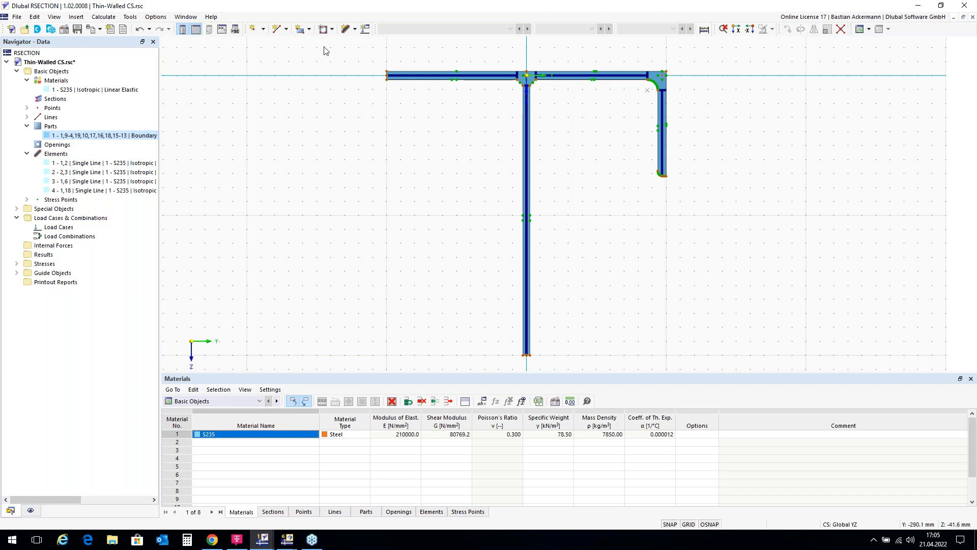
# Step: Create two permanent load cases, LC1 named N and LC2 named My
pyautogui.click(367, 29)
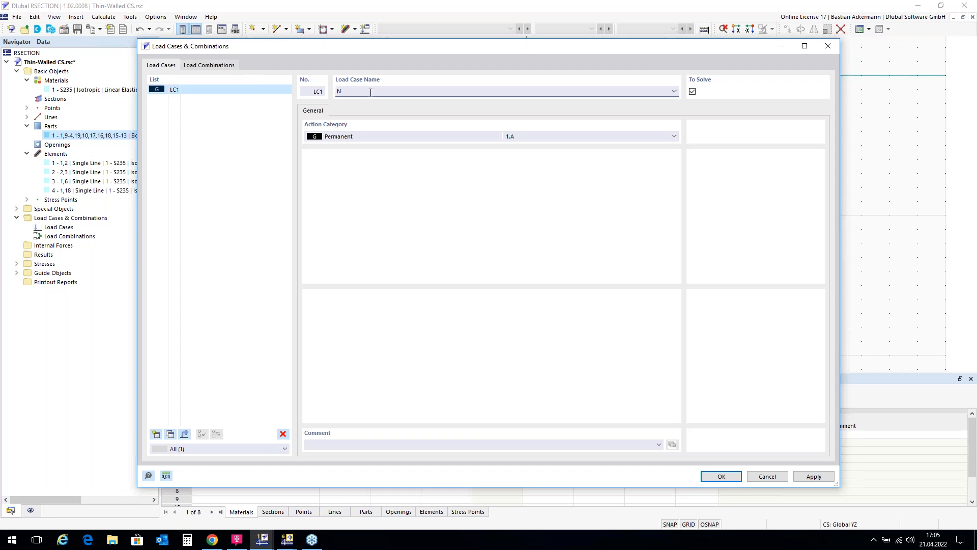
pyautogui.click(156, 436)
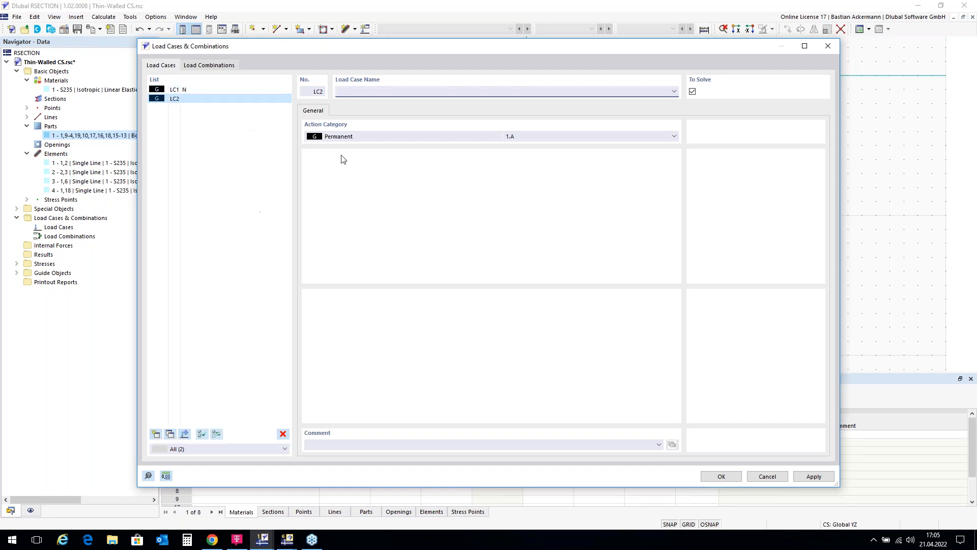
pyautogui.write('My')
# Step: Create load combination CO1 as LC1 + LC2, each with factor 1.00, and accept the load definitions
pyautogui.click(213, 67)
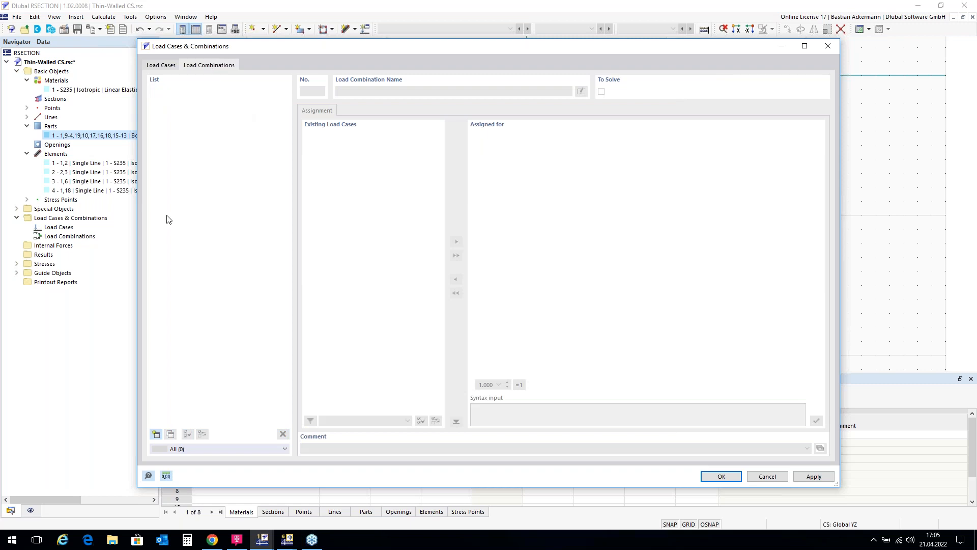
pyautogui.click(155, 434)
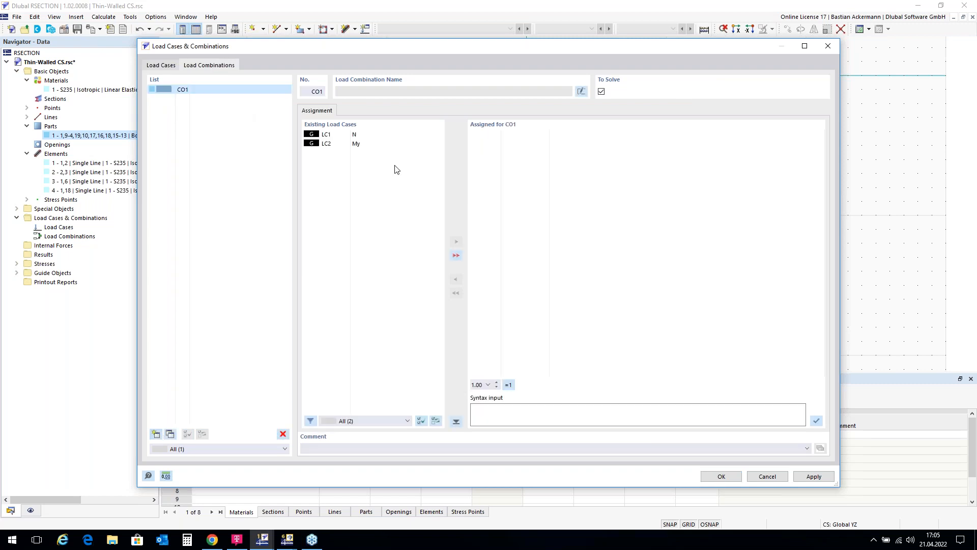
pyautogui.doubleClick(363, 136)
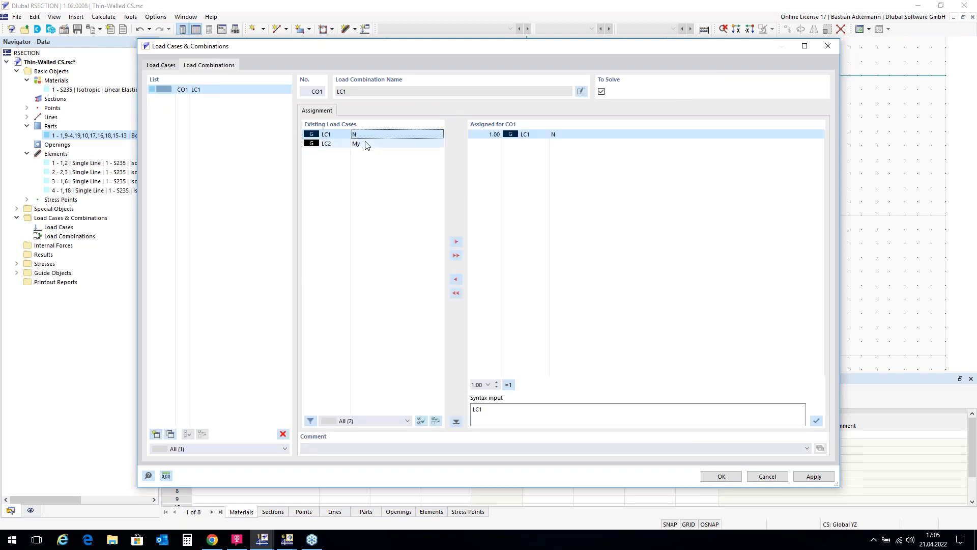
pyautogui.doubleClick(366, 144)
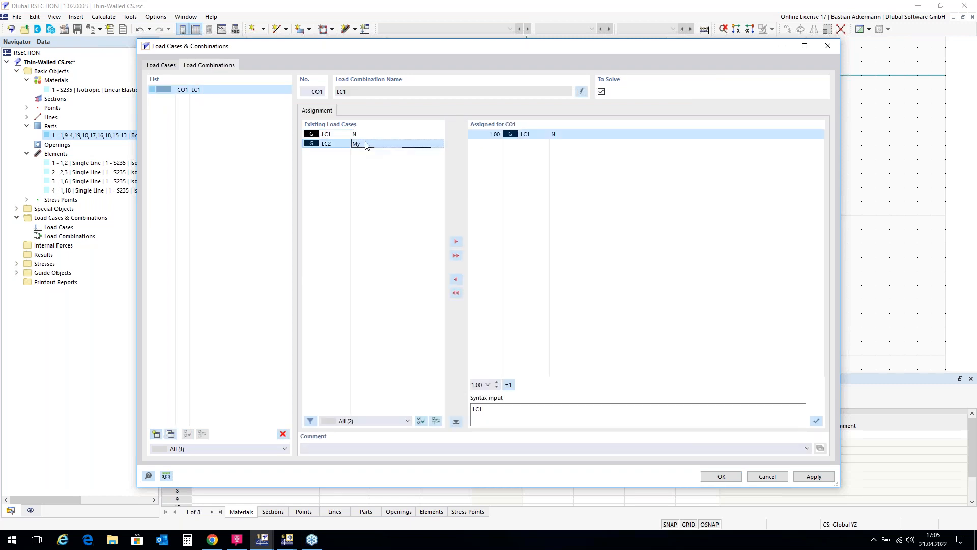
pyautogui.click(721, 477)
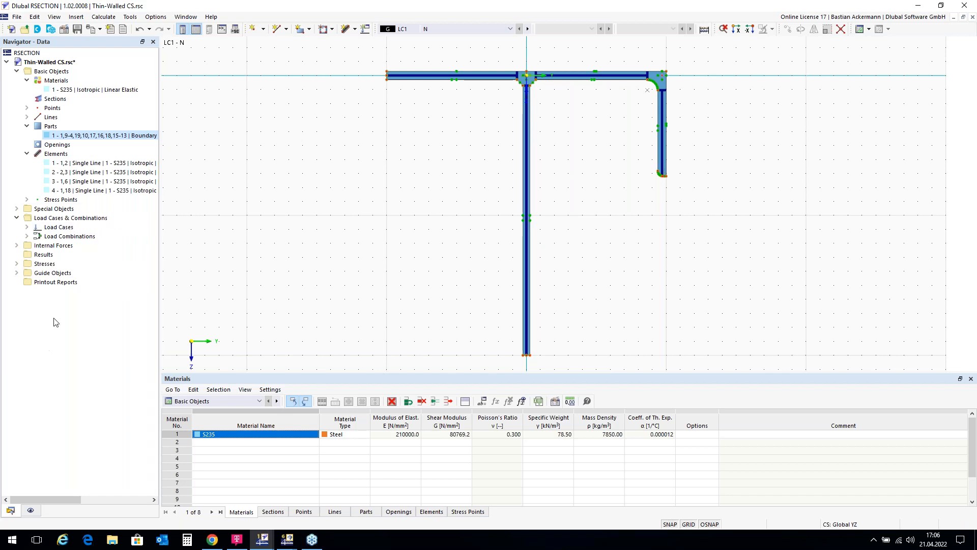
# Step: Define internal forces for load case LC1 on member 1 with an axial force N of -50 kN
pyautogui.doubleClick(46, 246)
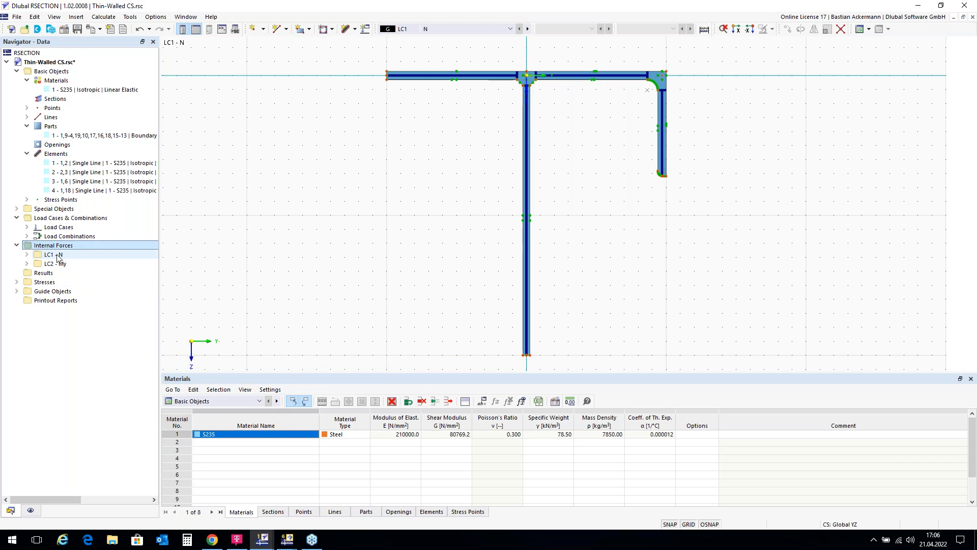
pyautogui.doubleClick(57, 255)
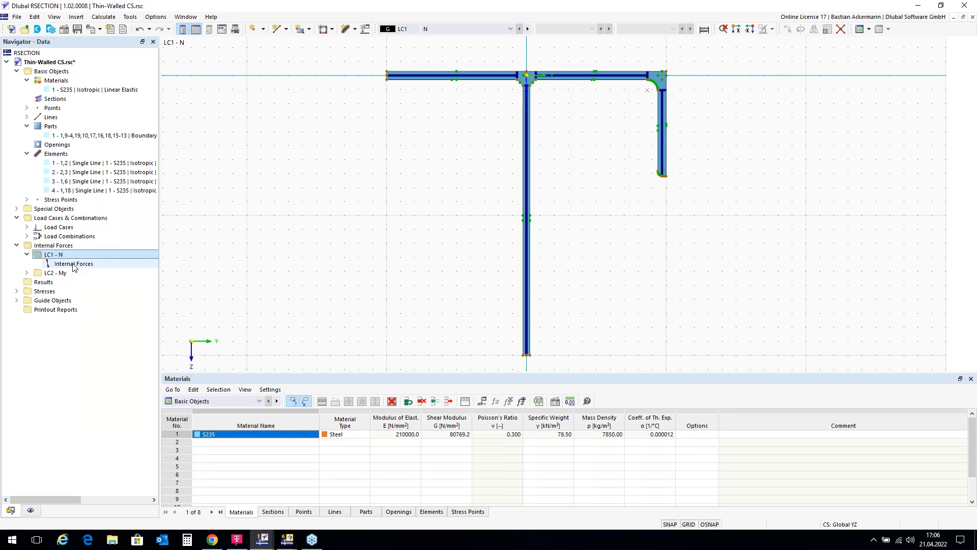
pyautogui.doubleClick(73, 265)
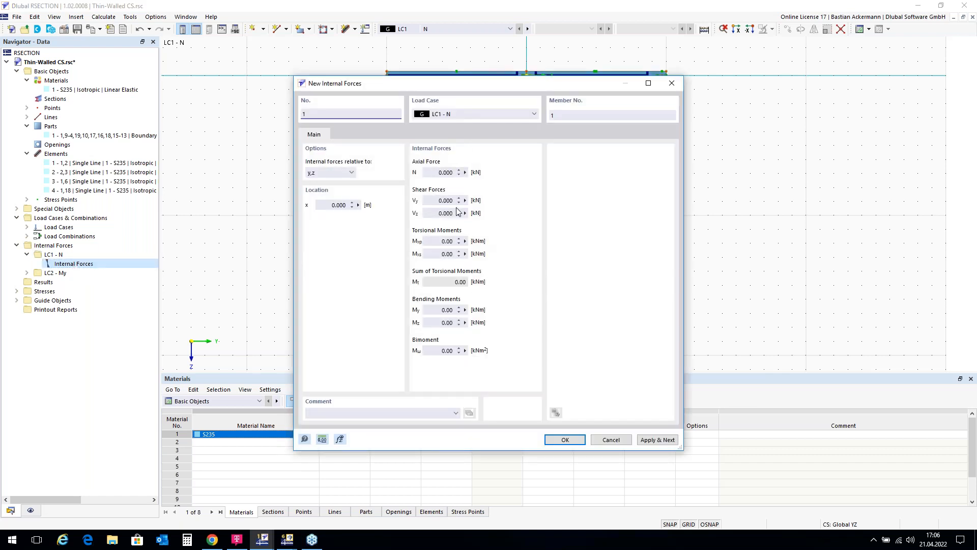
pyautogui.click(438, 172)
pyautogui.write('-50')
pyautogui.click(565, 440)
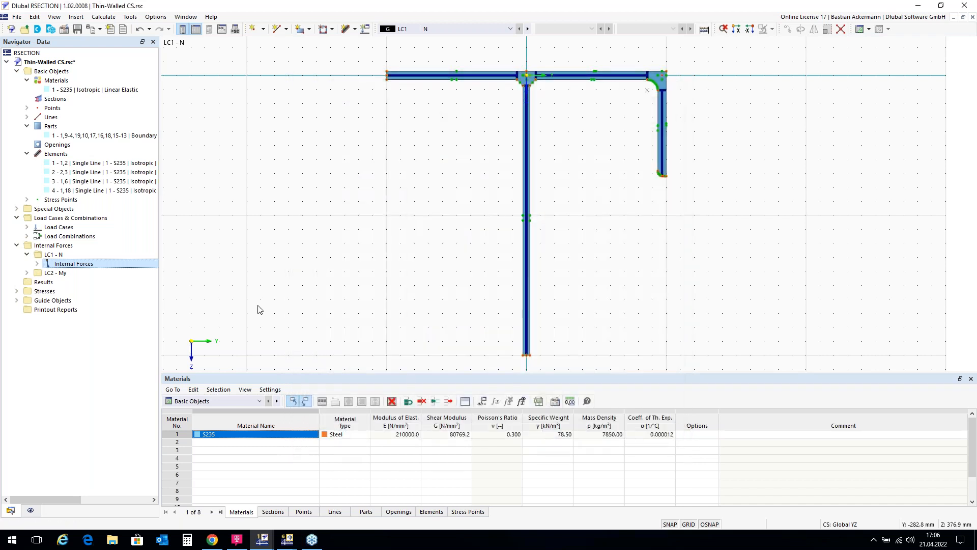
# Step: Define internal forces for load case LC2 on member 1 with a bending moment My of 20 kNm
pyautogui.doubleClick(61, 274)
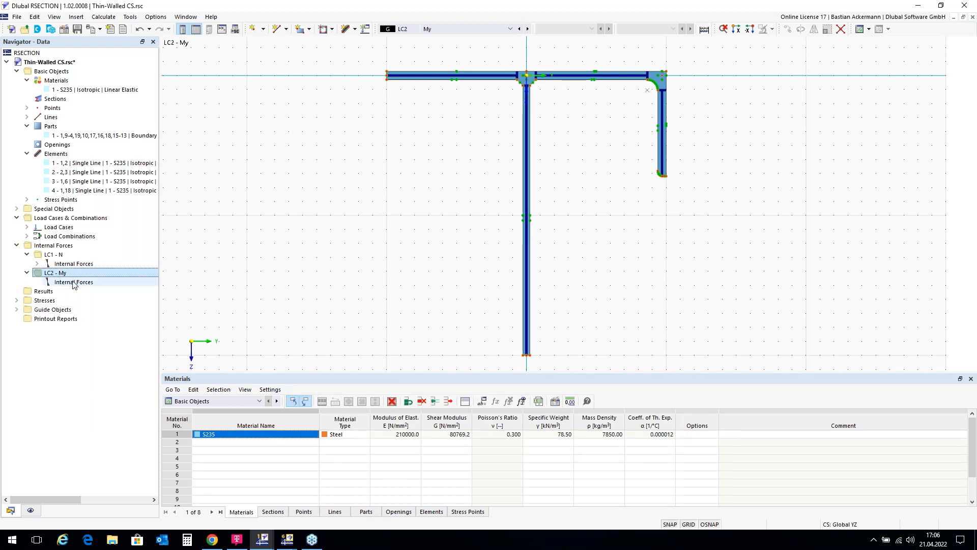
pyautogui.doubleClick(73, 282)
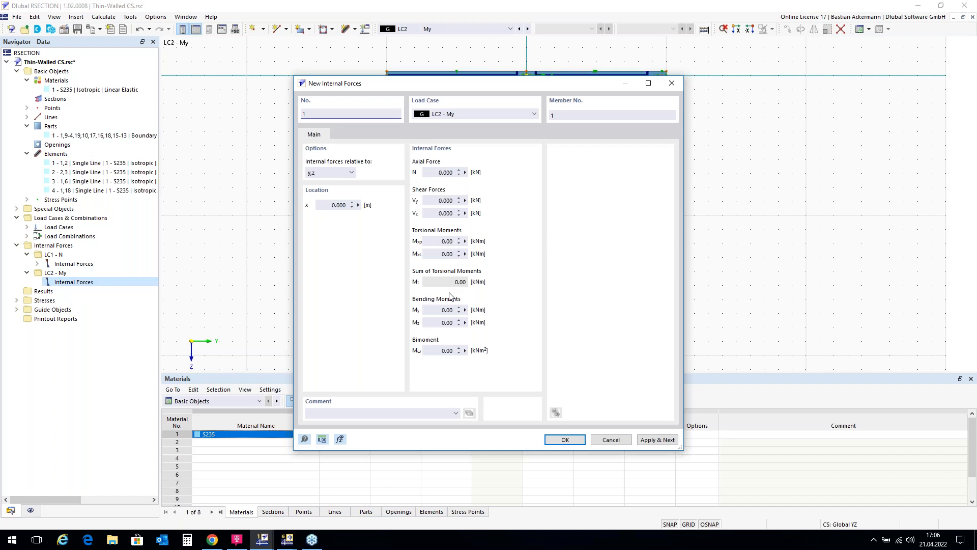
pyautogui.doubleClick(440, 309)
pyautogui.write('20')
pyautogui.click(573, 442)
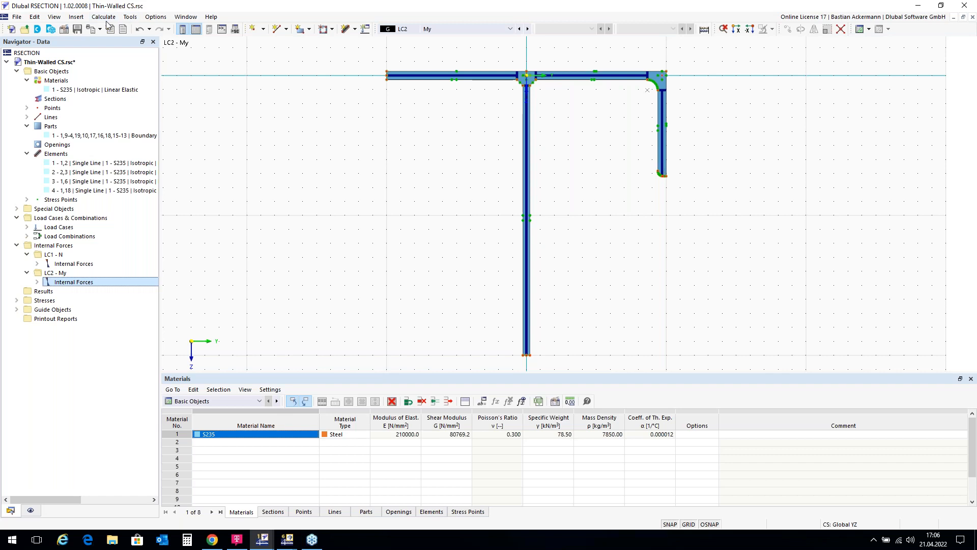
# Step: Calculate the section for all loads and hide the subpanels in the graphic
pyautogui.click(705, 30)
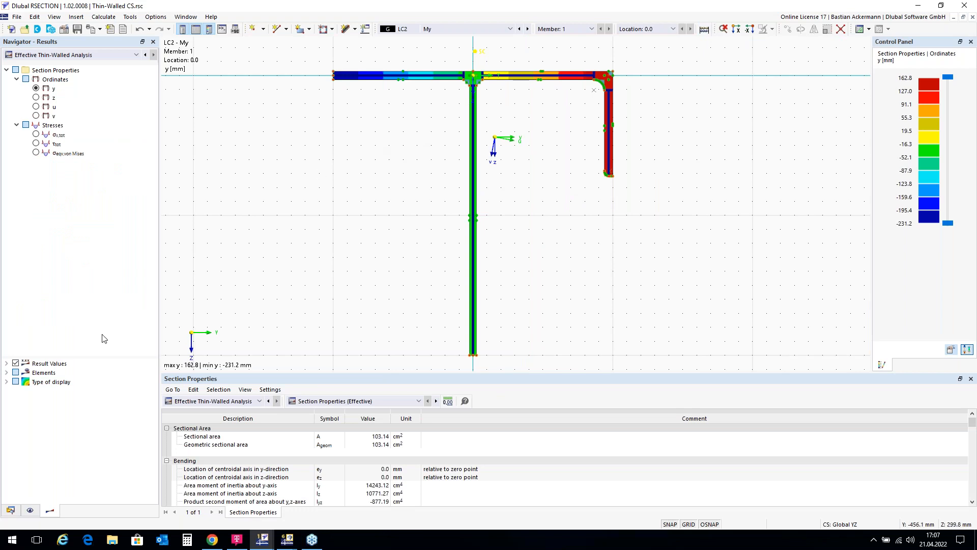
pyautogui.click(30, 510)
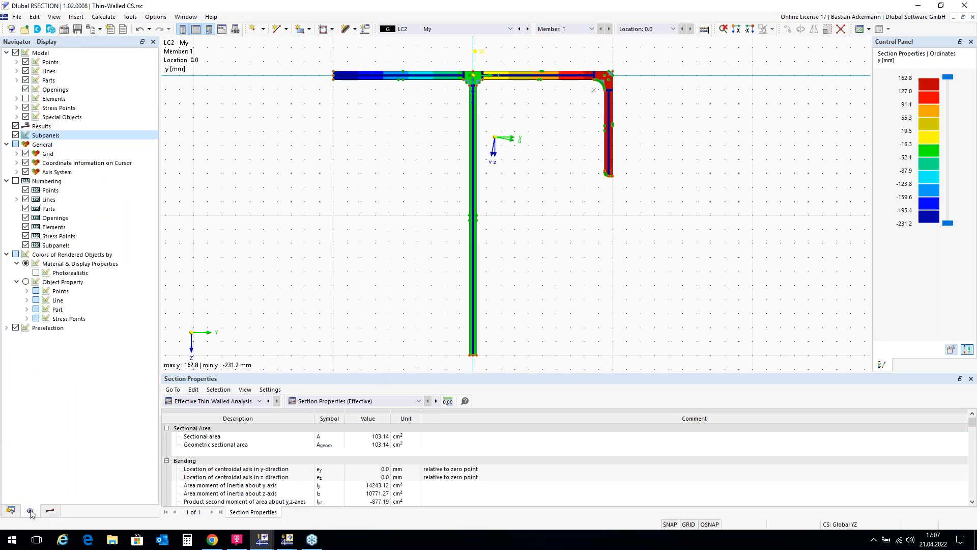
pyautogui.click(15, 135)
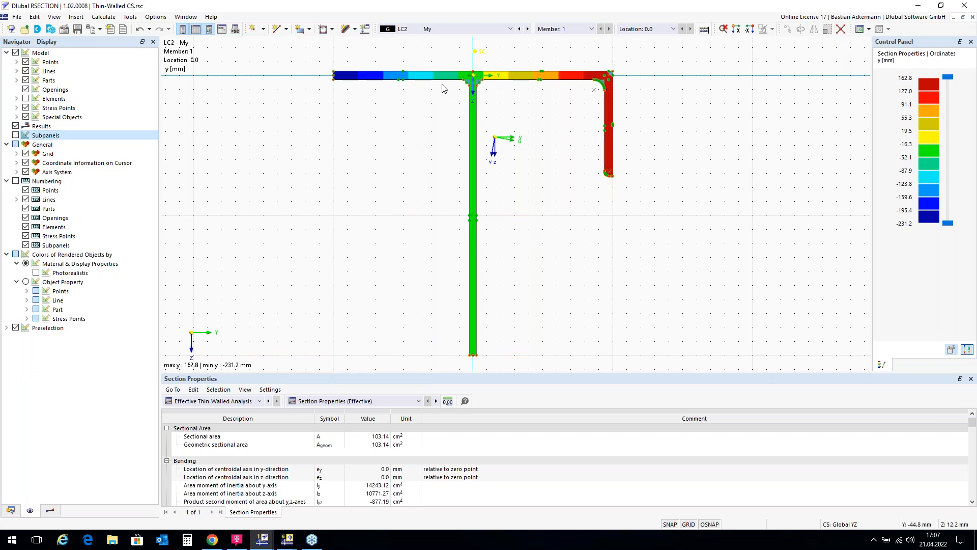
# Step: Return the navigator to the results and view the available analysis types
pyautogui.click(51, 511)
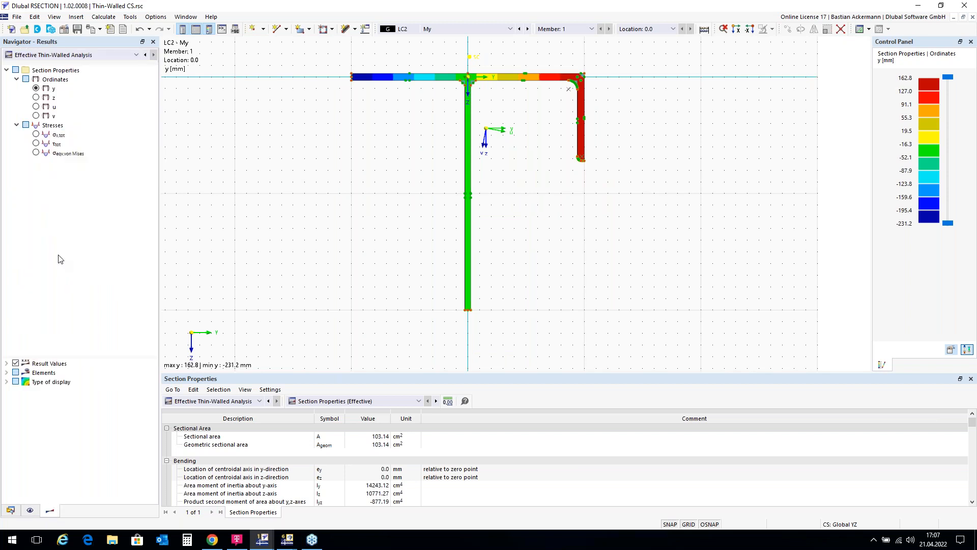
pyautogui.click(137, 55)
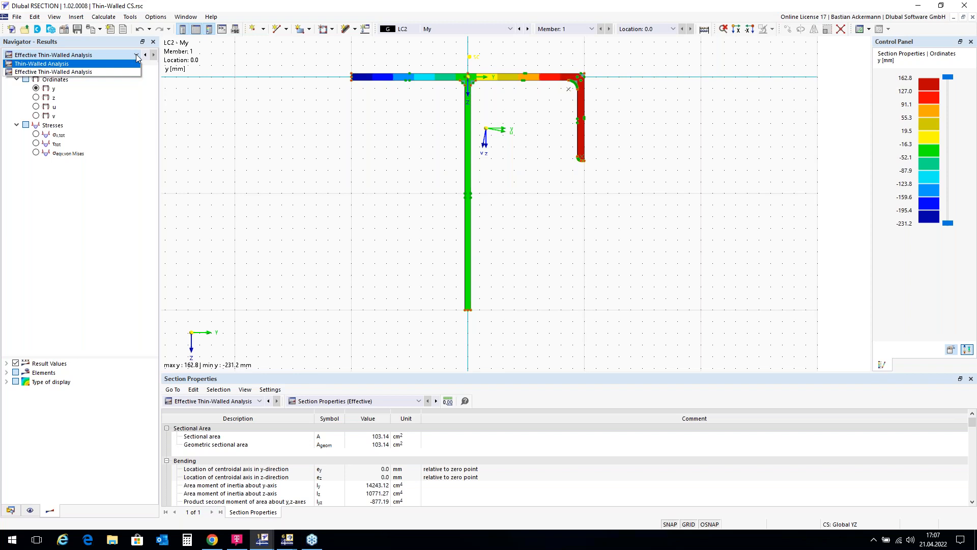
pyautogui.click(136, 56)
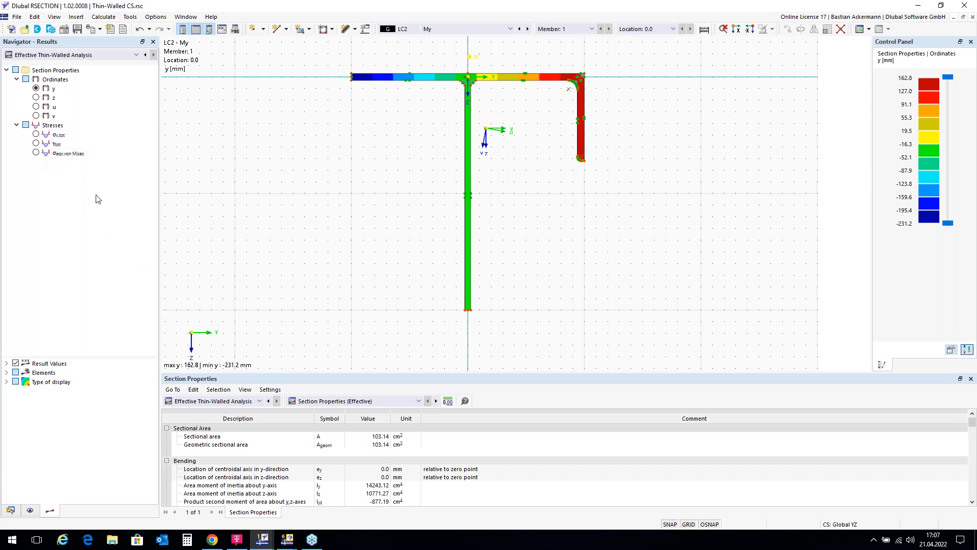
# Step: Enlarge the section properties table so that more rows are shown below the section graphic
pyautogui.moveTo(378, 372); pyautogui.dragTo(382, 332)
pyautogui.scroll(-1, 389, 249)
pyautogui.scroll(1, 425, 104)
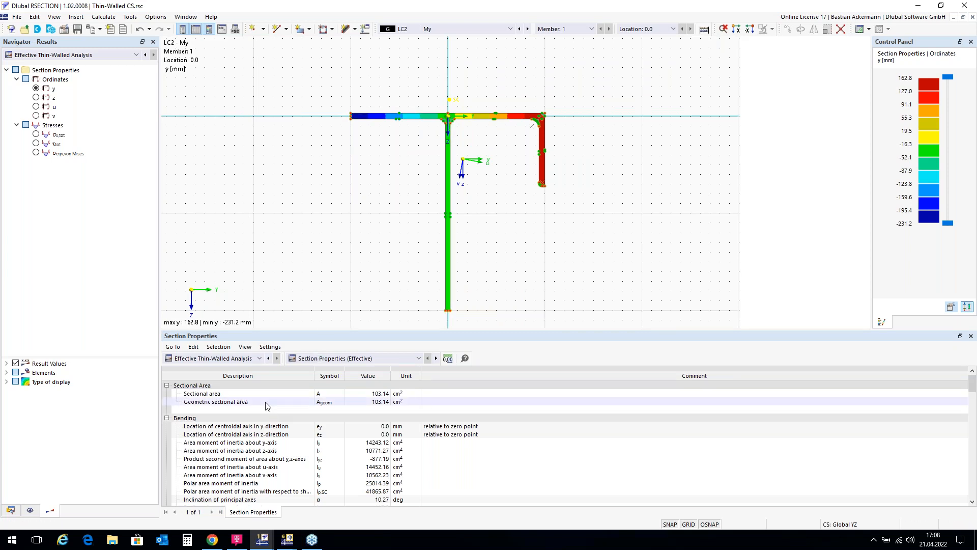
# Step: Show the section properties of the Thin-Walled Analysis and review the elastic section moduli, shear and torsion values
pyautogui.click(260, 359)
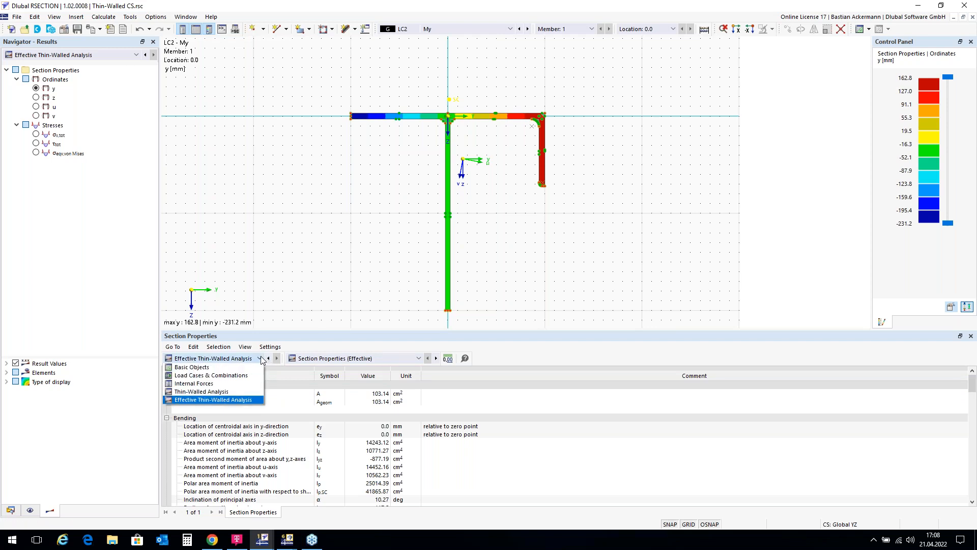
pyautogui.click(242, 392)
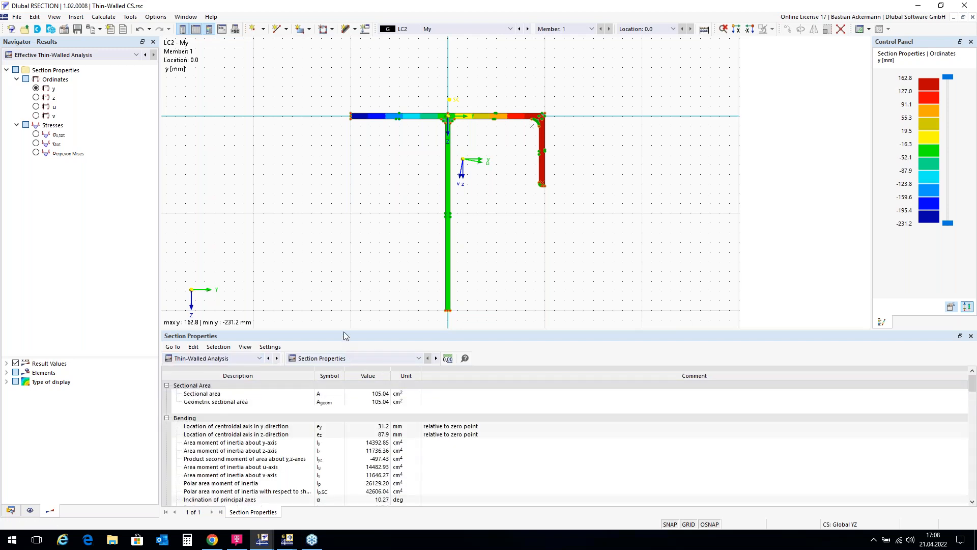
pyautogui.moveTo(344, 332); pyautogui.dragTo(344, 271)
pyautogui.scroll(-8, 283, 398)
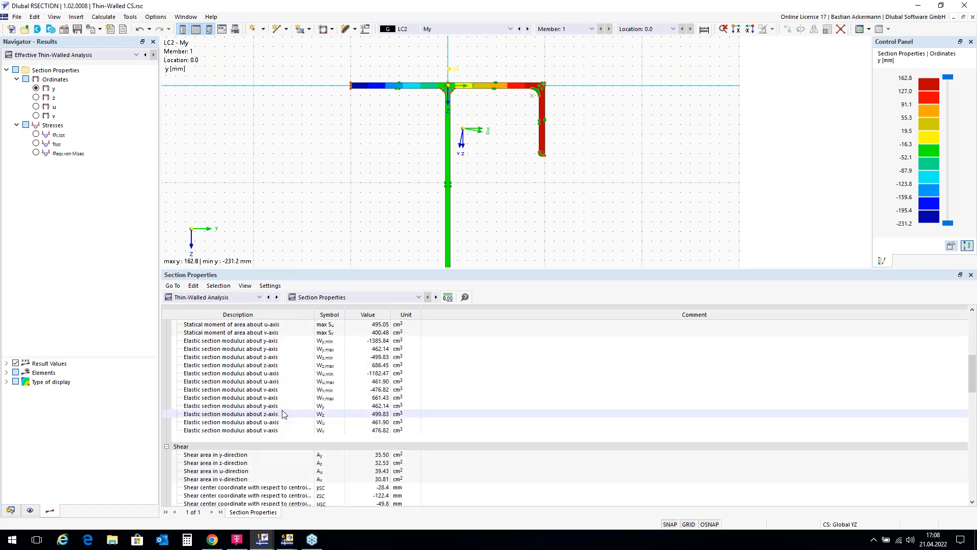
pyautogui.scroll(-2, 283, 413)
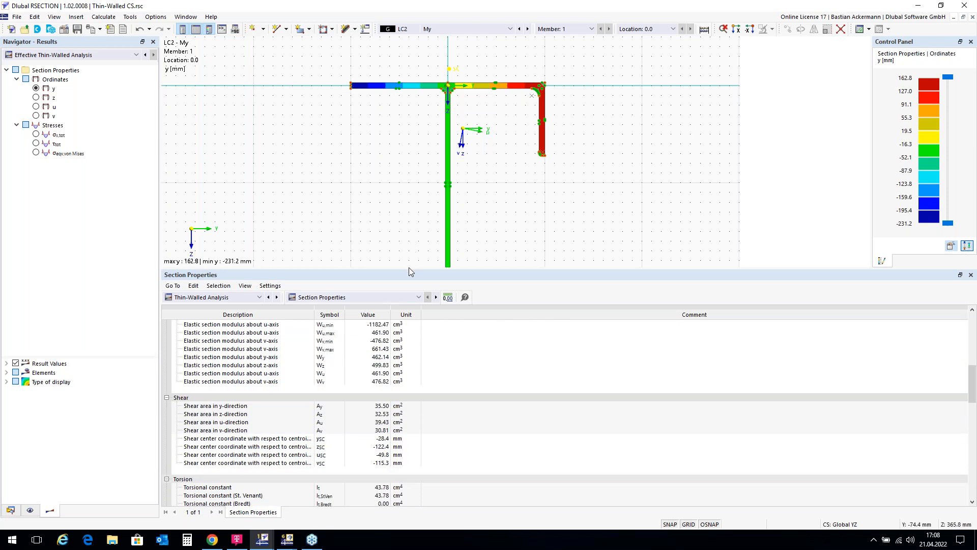
pyautogui.moveTo(409, 268); pyautogui.dragTo(393, 390)
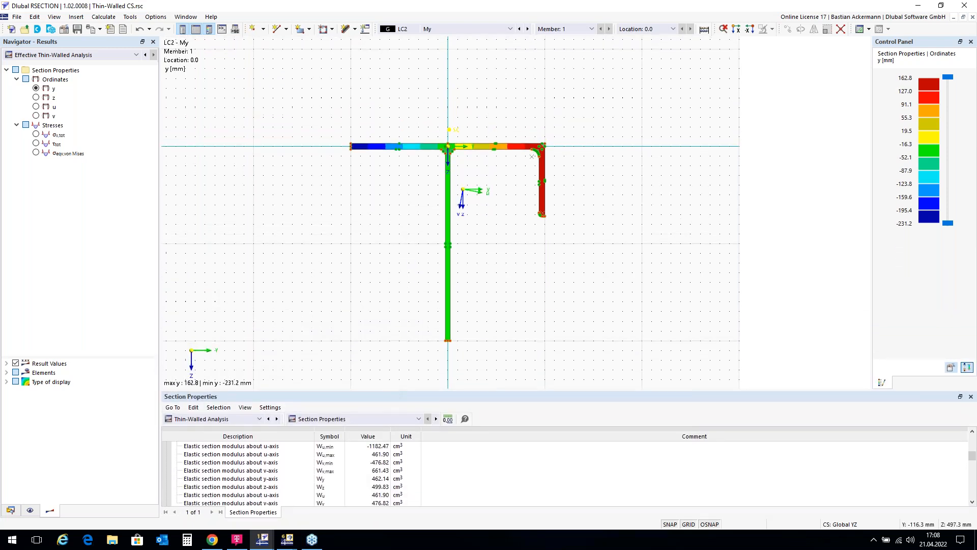
# Step: Display the total normal stress σx,tot for load case LC1 and examine the ineffective zone at the flange's free end
pyautogui.click(36, 134)
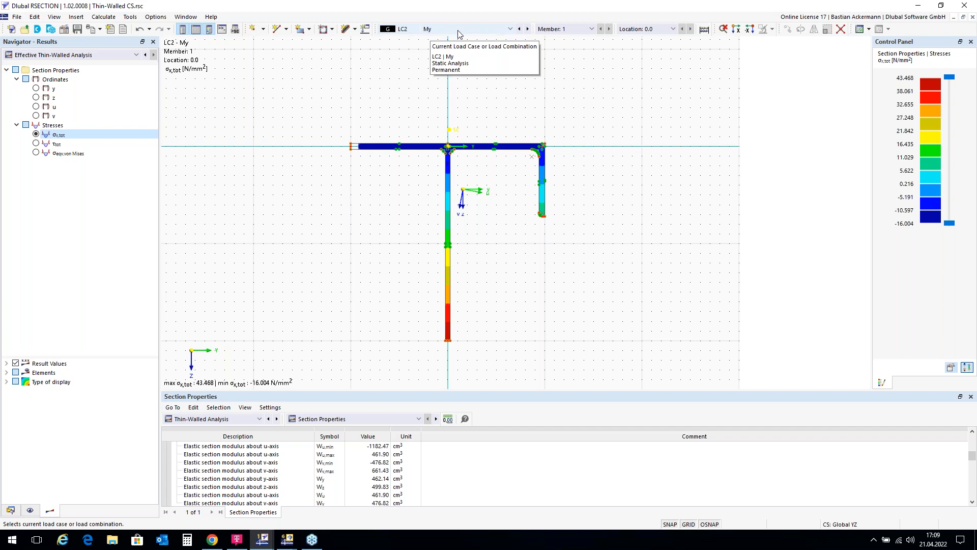
pyautogui.click(520, 29)
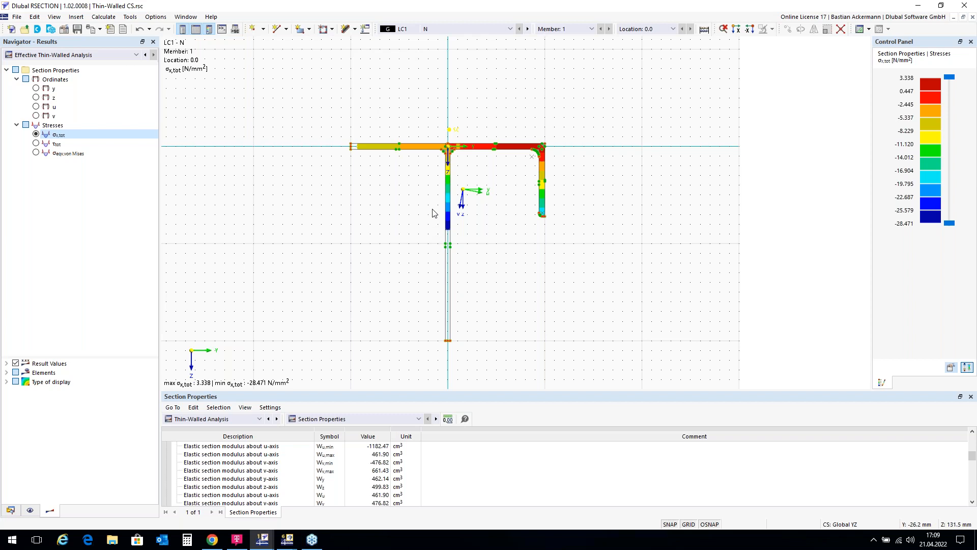
pyautogui.scroll(1, 354, 150)
pyautogui.scroll(4, 354, 151)
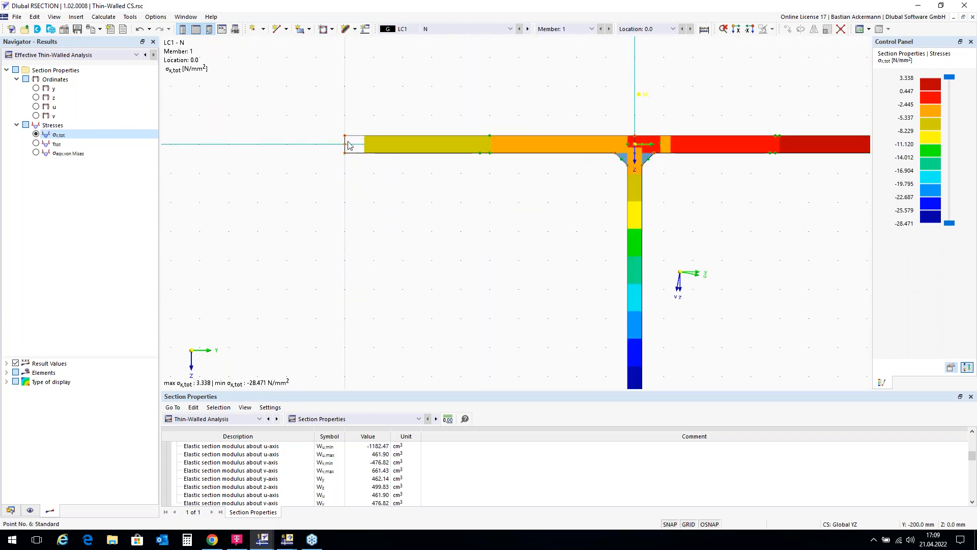
pyautogui.scroll(-3, 361, 125)
pyautogui.scroll(-1, 389, 116)
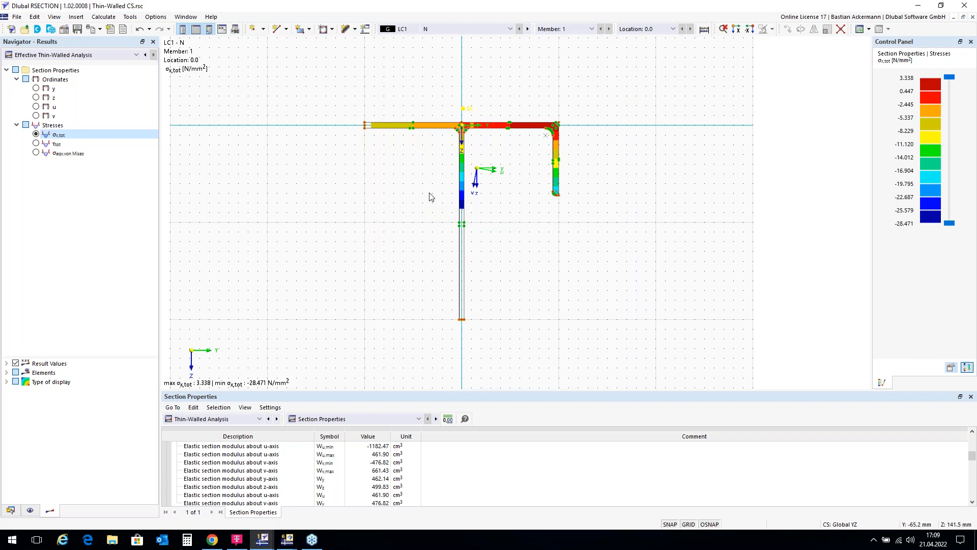
pyautogui.scroll(1, 368, 128)
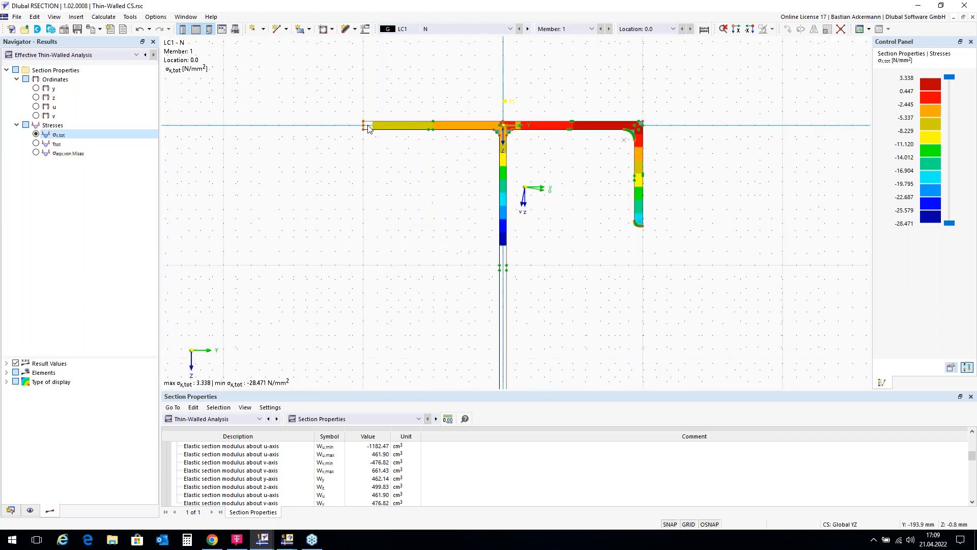
pyautogui.scroll(1, 368, 128)
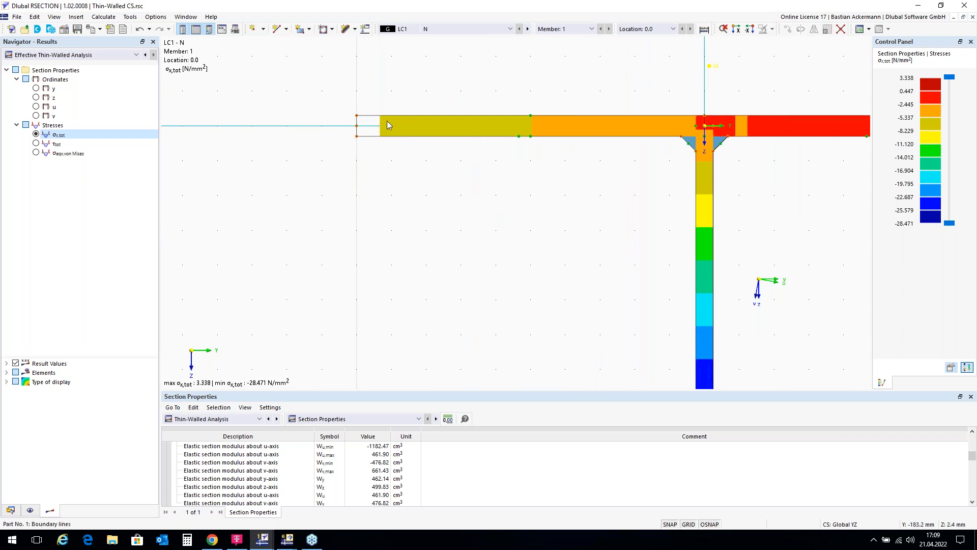
pyautogui.scroll(-2, 359, 123)
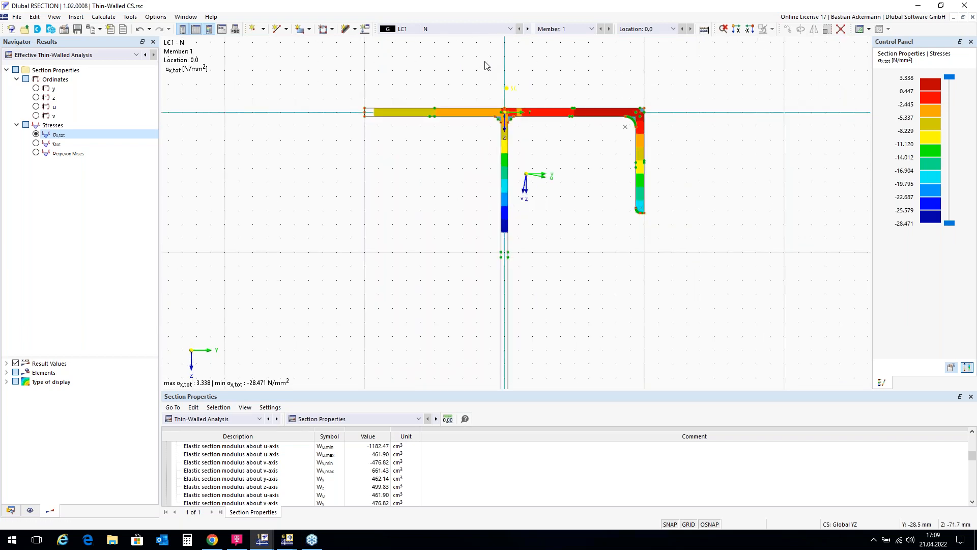
# Step: Review the σx,tot distribution for load case LC2 and display it for load combination CO1
pyautogui.click(529, 29)
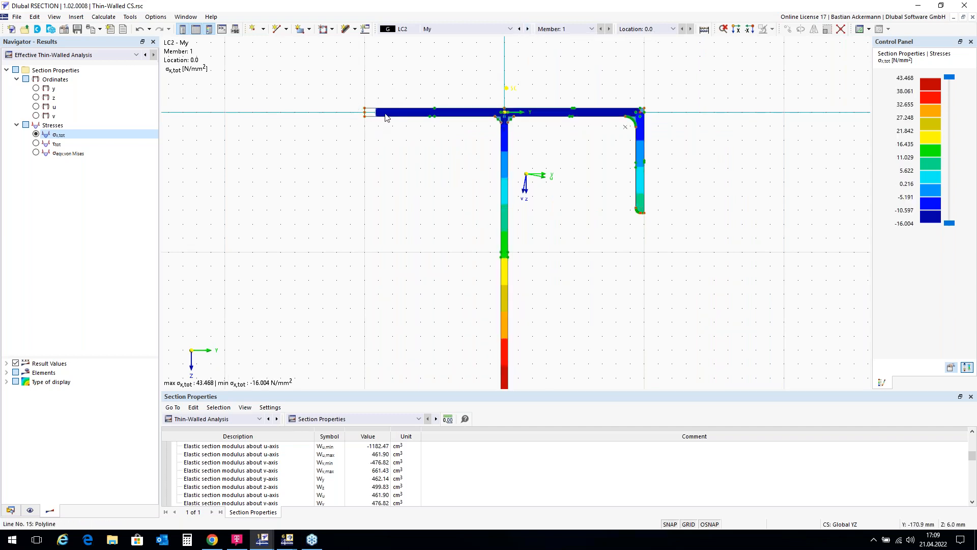
pyautogui.scroll(-2, 497, 68)
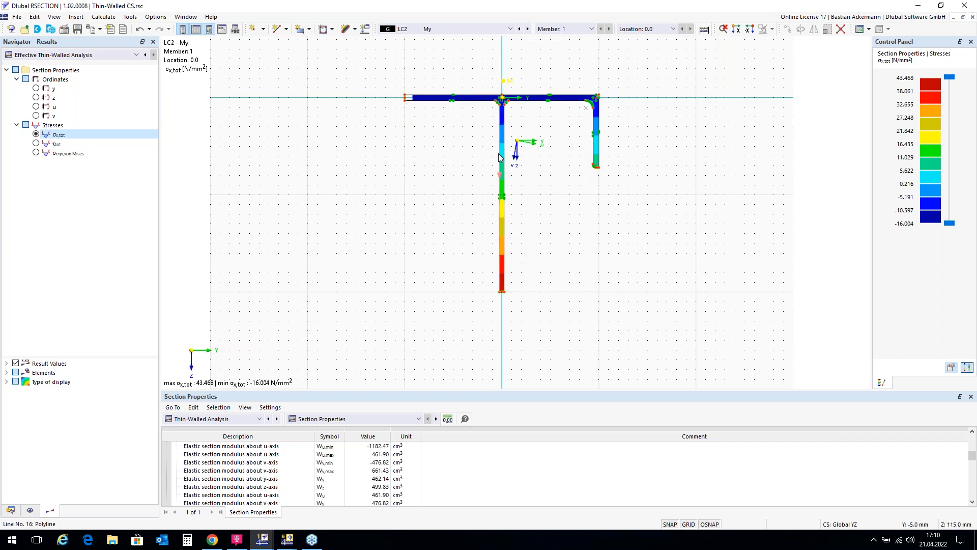
pyautogui.click(529, 29)
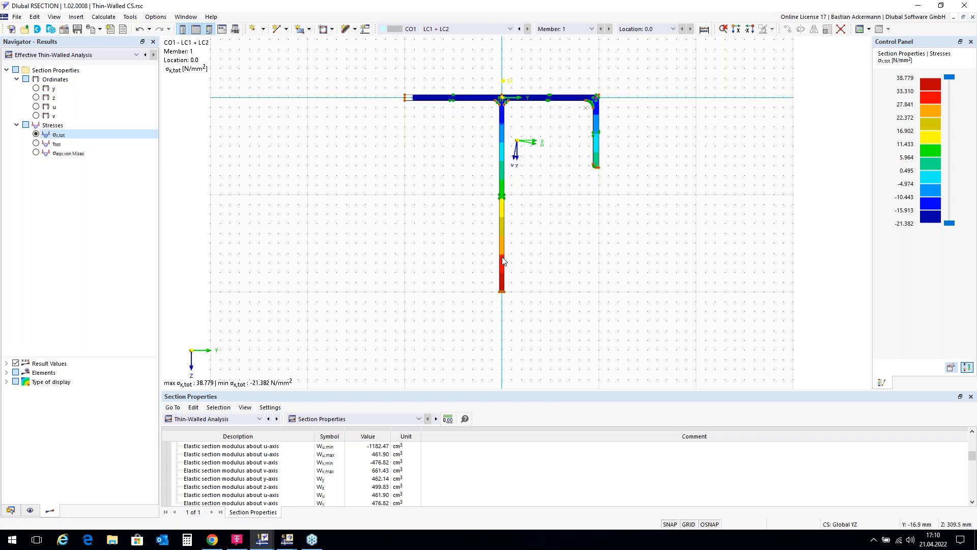
pyautogui.scroll(1, 537, 83)
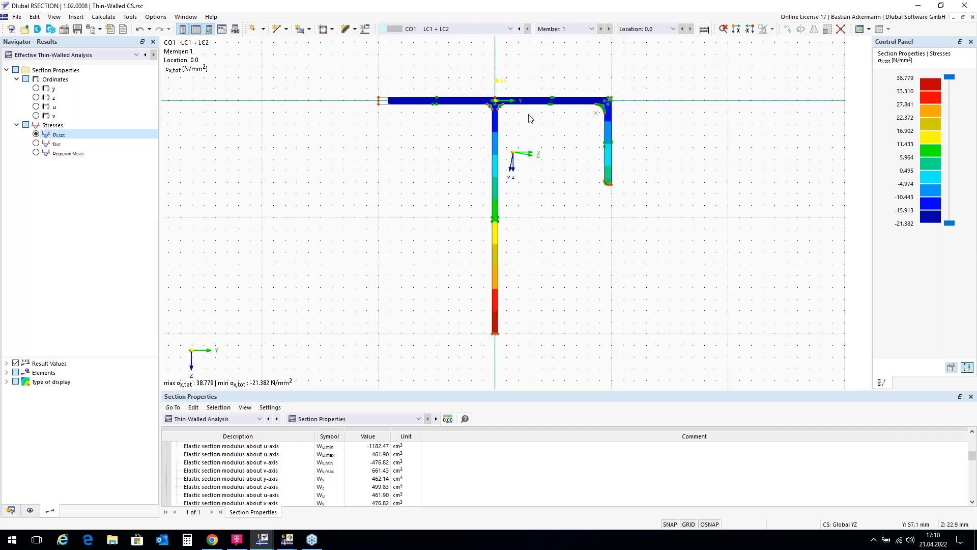
# Step: Try the isolines display, turn the display type off to show stress diagrams, and check τtot before returning to σx,tot
pyautogui.doubleClick(38, 383)
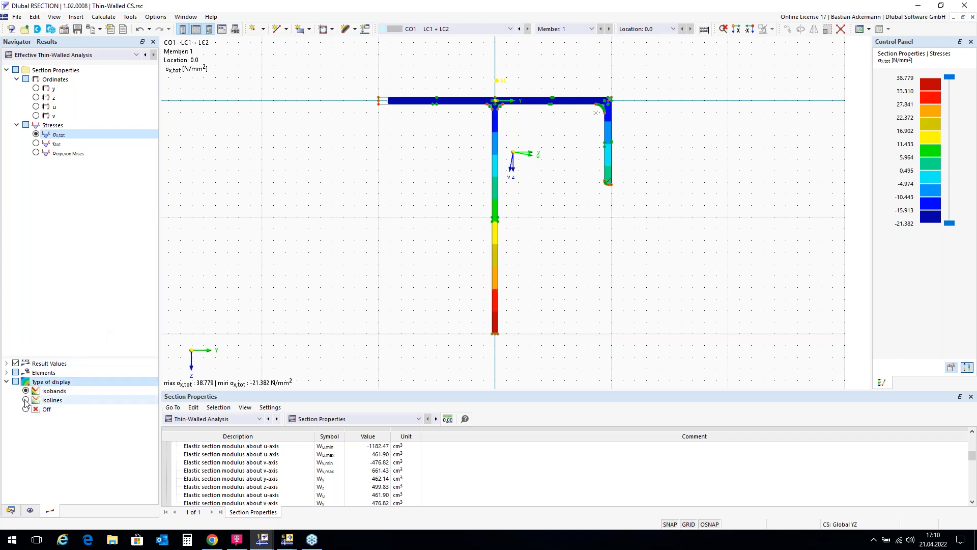
pyautogui.click(26, 401)
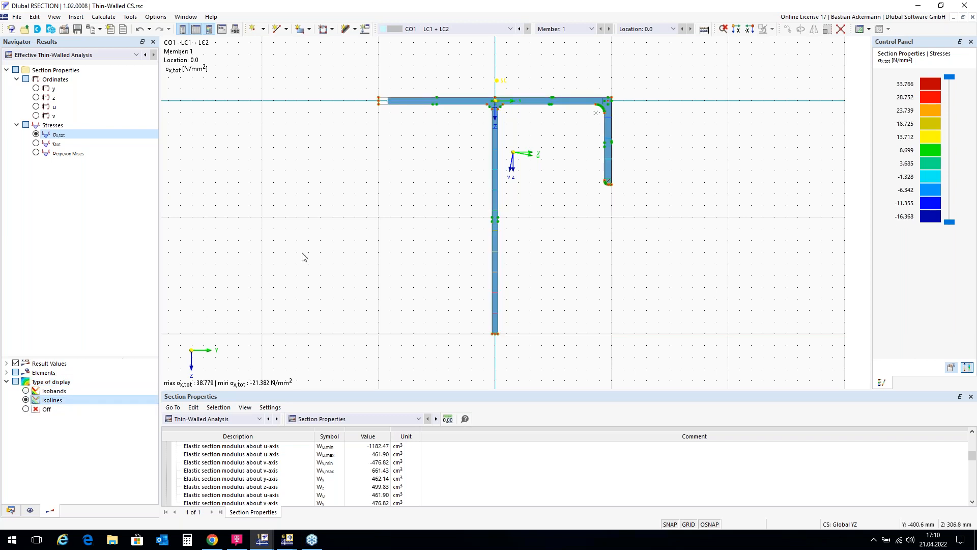
pyautogui.click(26, 410)
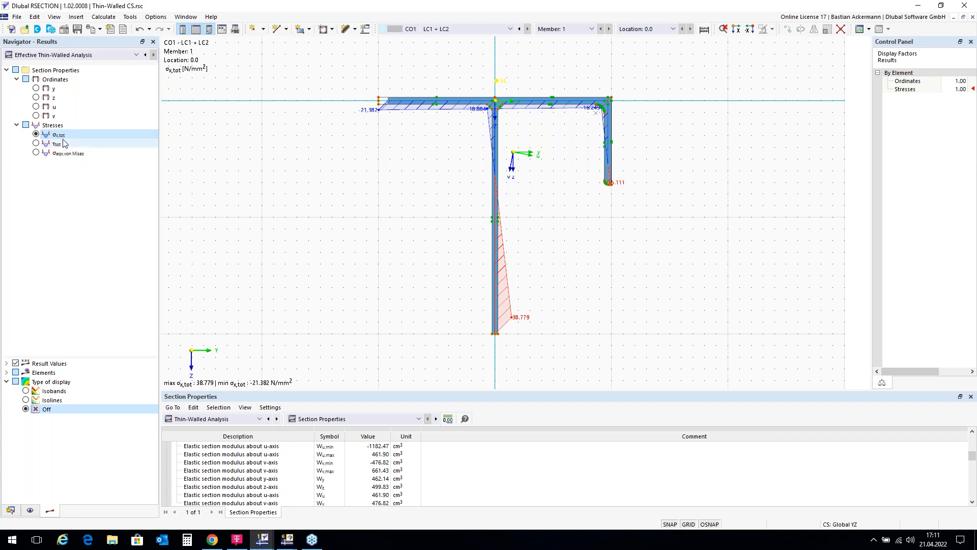
pyautogui.click(35, 144)
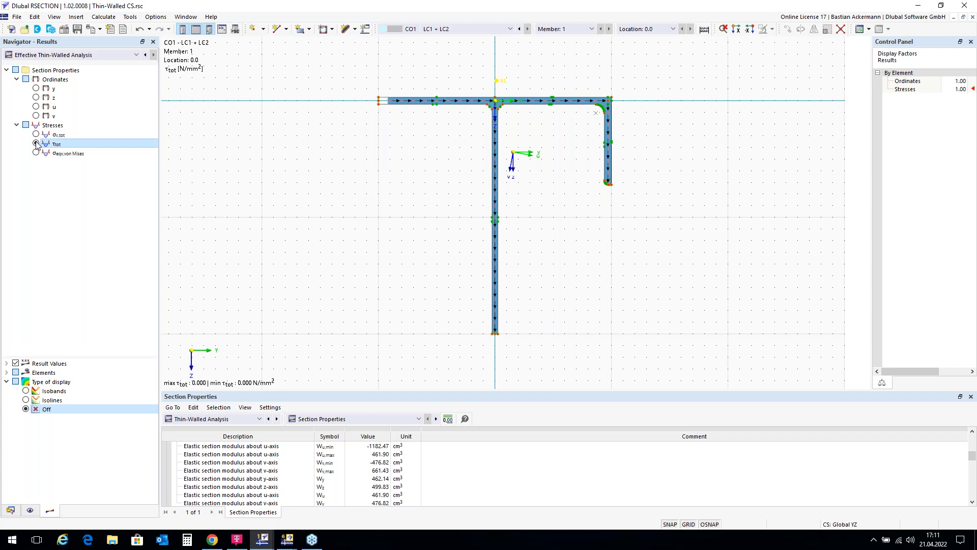
pyautogui.click(35, 134)
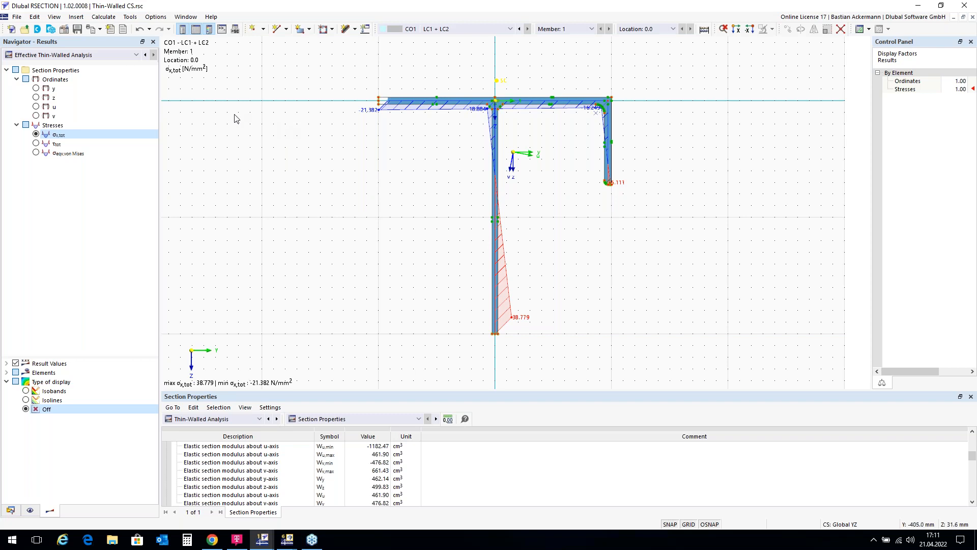
# Step: Send the CO1 stress graphic to a new printout report with the option to save and show it
pyautogui.click(100, 30)
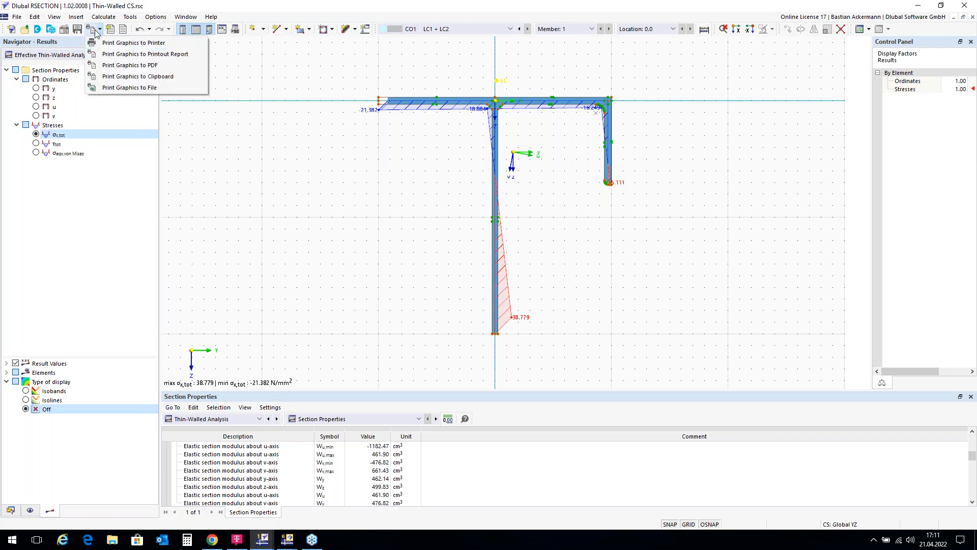
pyautogui.click(116, 55)
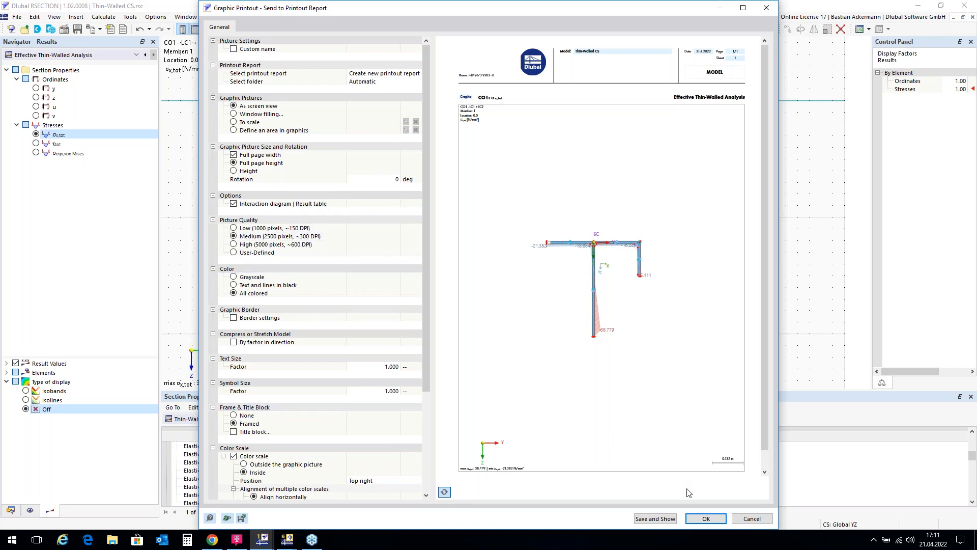
pyautogui.click(654, 522)
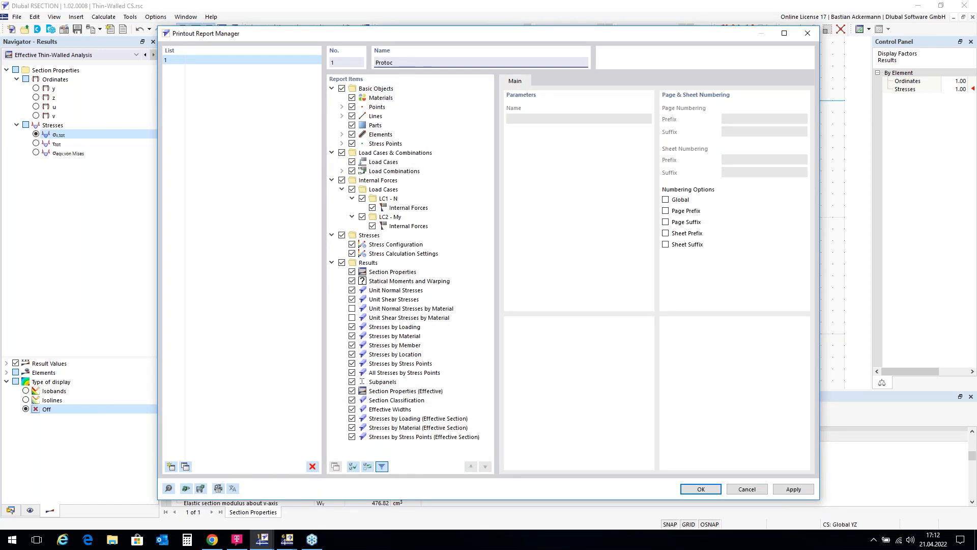
# Step: Name the printout report Protocol TW CS and generate it with the preselected report items
pyautogui.write('Protocol T')
pyautogui.press('BackSpace')
pyautogui.write('W')
pyautogui.write('T')
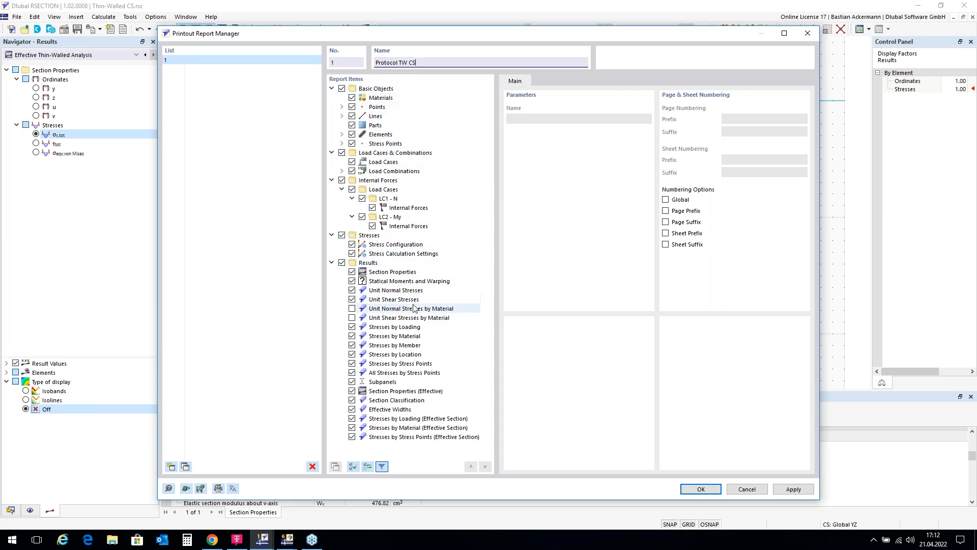
pyautogui.click(701, 489)
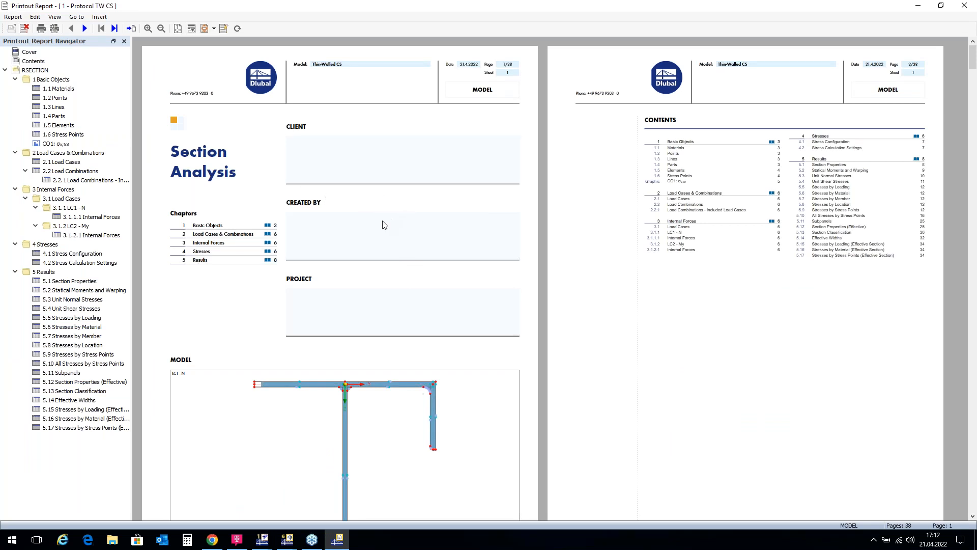
# Step: Look through the report's cover and contents pages, and go to the CO1 σx,tot graphic
pyautogui.scroll(-1, 312, 310)
pyautogui.scroll(-2, 395, 262)
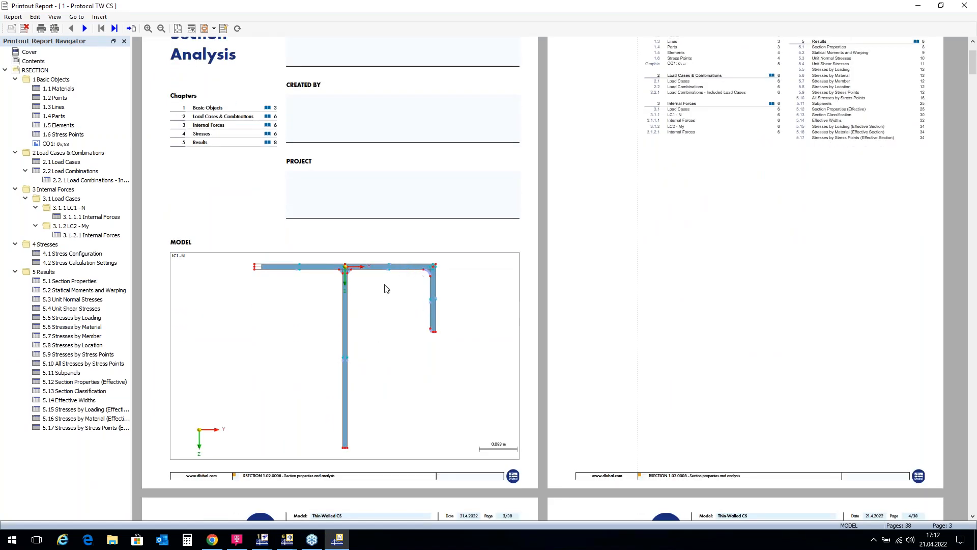
pyautogui.scroll(3, 392, 263)
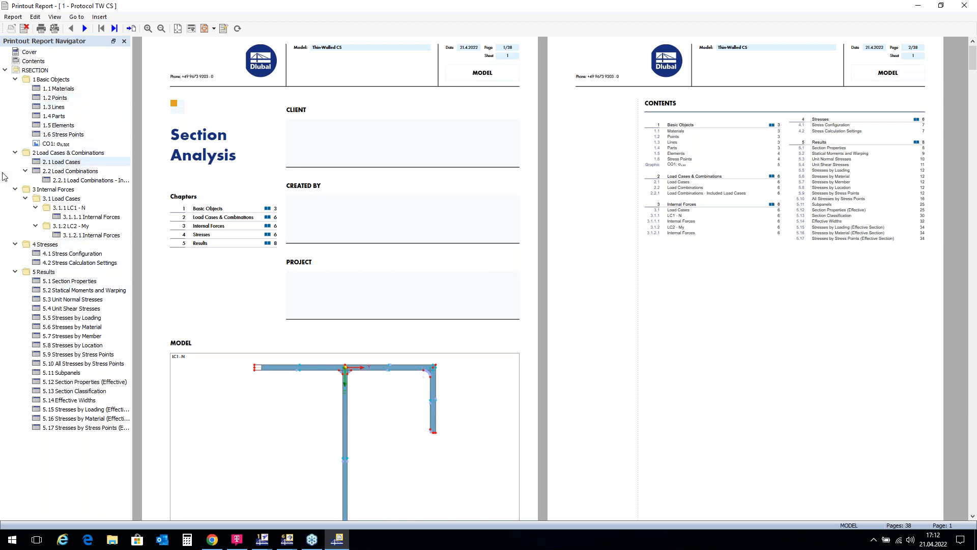
pyautogui.scroll(-3, 560, 191)
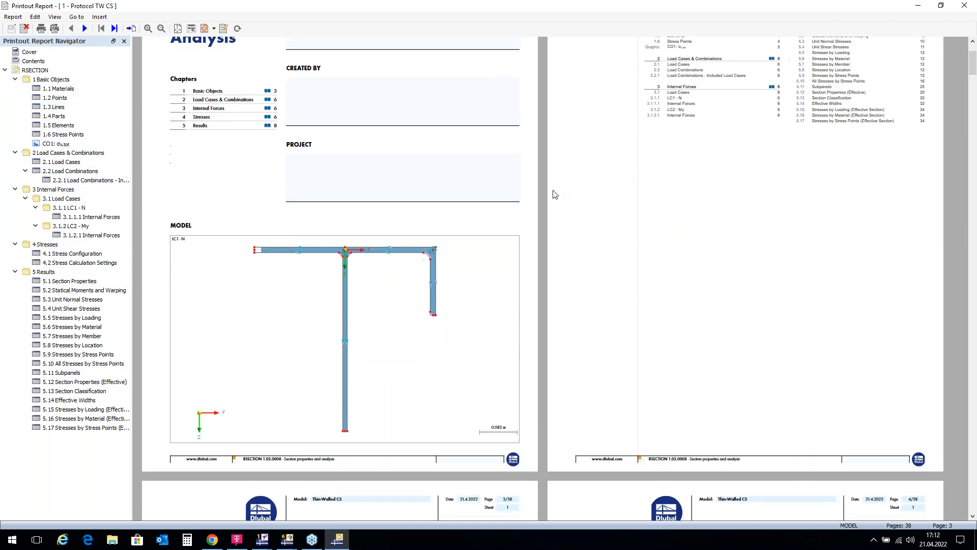
pyautogui.scroll(3, 555, 194)
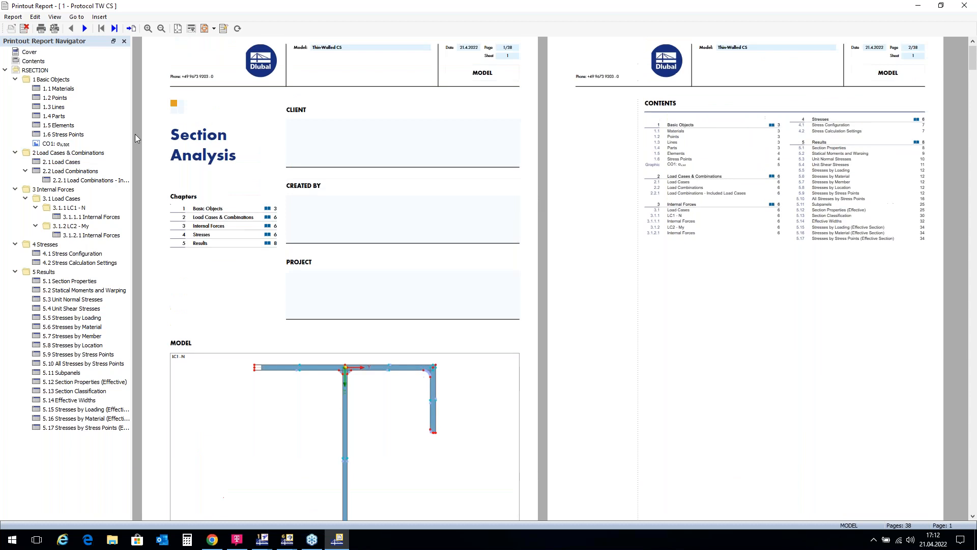
pyautogui.click(60, 145)
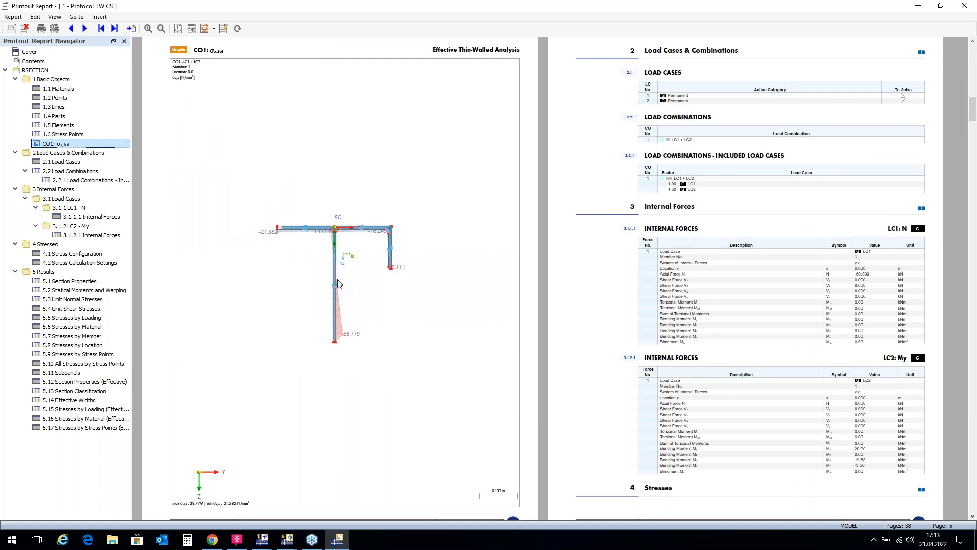
# Step: Check the report's item selection in the Printout Report Manager without changing it, and close the printout report
pyautogui.click(224, 29)
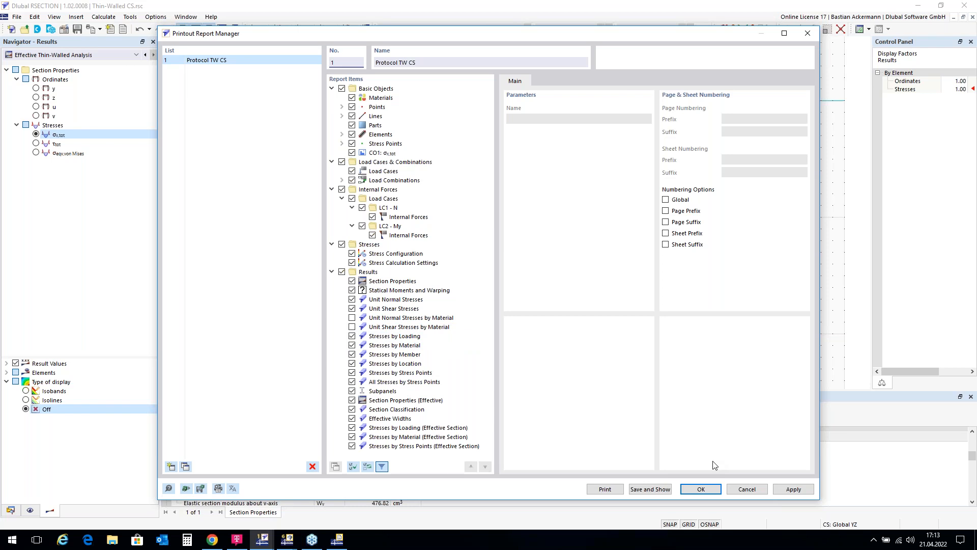
pyautogui.click(747, 489)
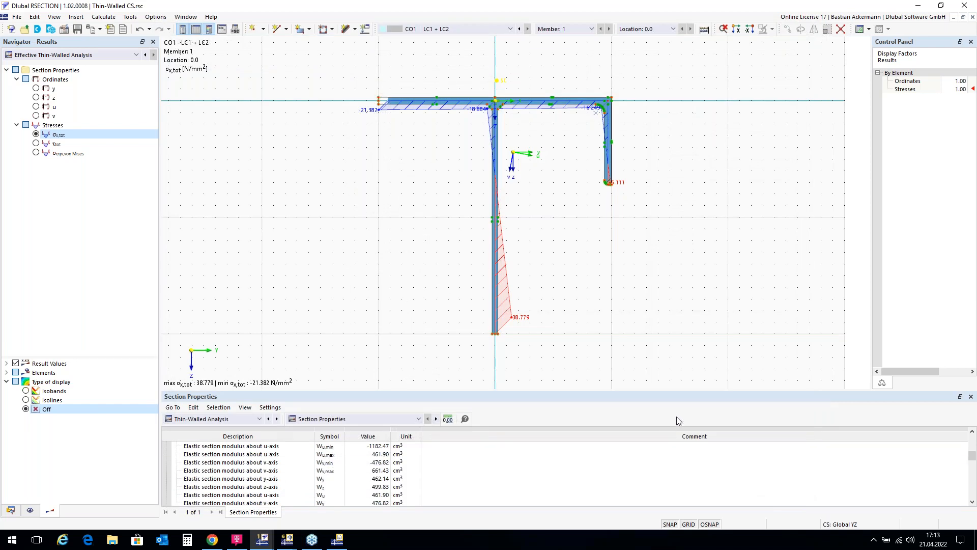
pyautogui.click(337, 539)
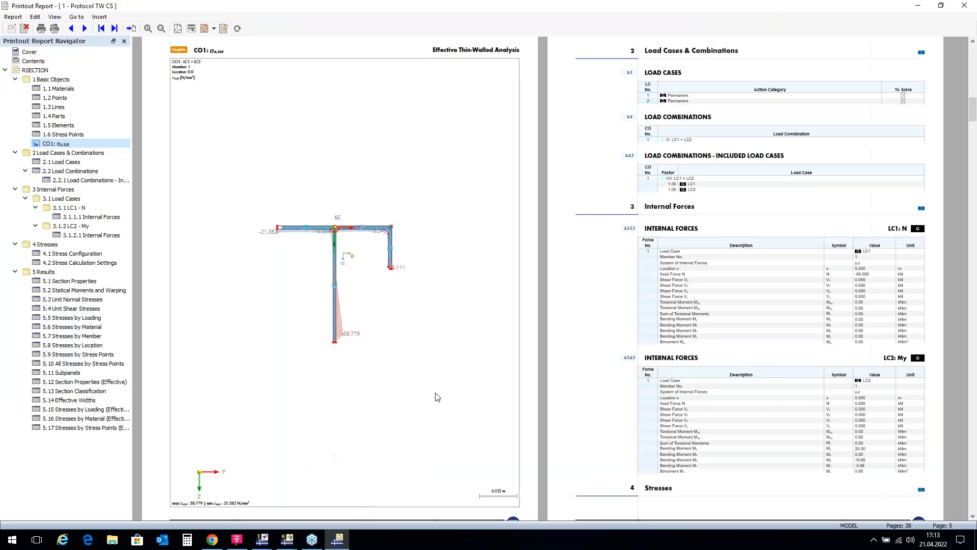
pyautogui.click(965, 6)
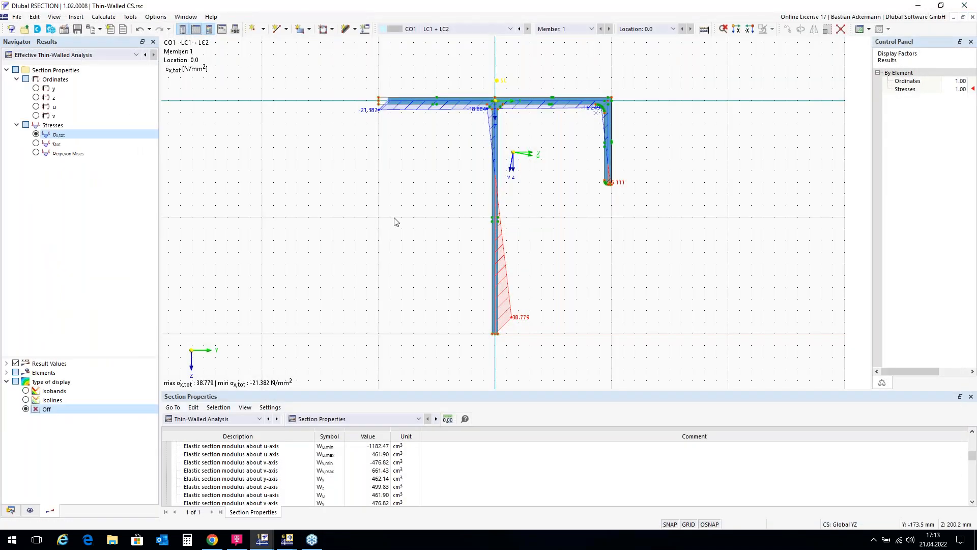
# Step: Save the model to the Desktop under the file name Thin-Walled CS.rsc
pyautogui.click(17, 17)
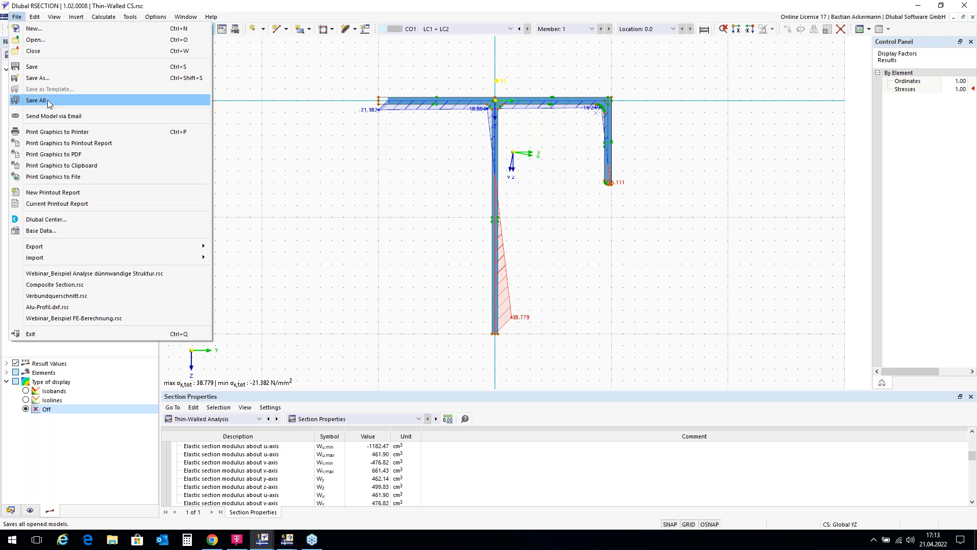
pyautogui.click(50, 77)
pyautogui.click(518, 326)
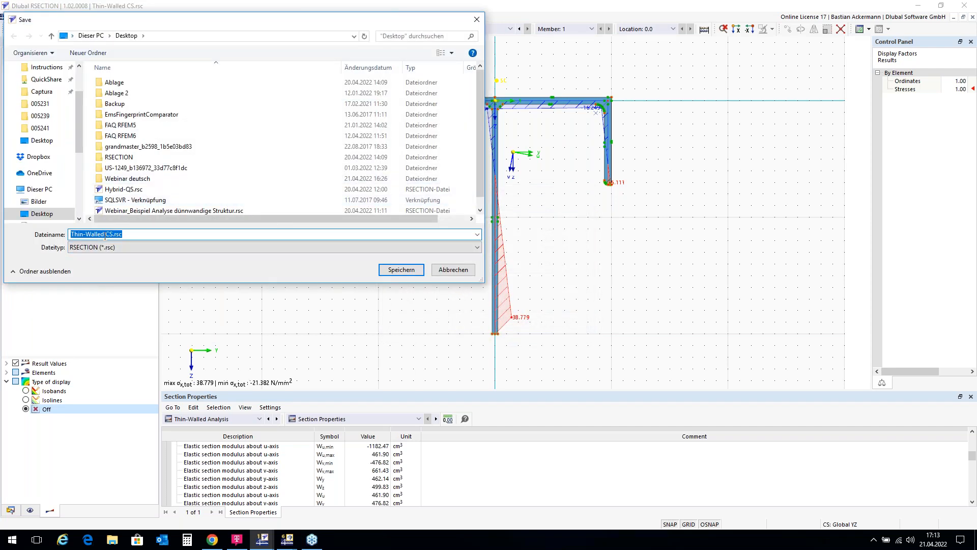
pyautogui.click(46, 216)
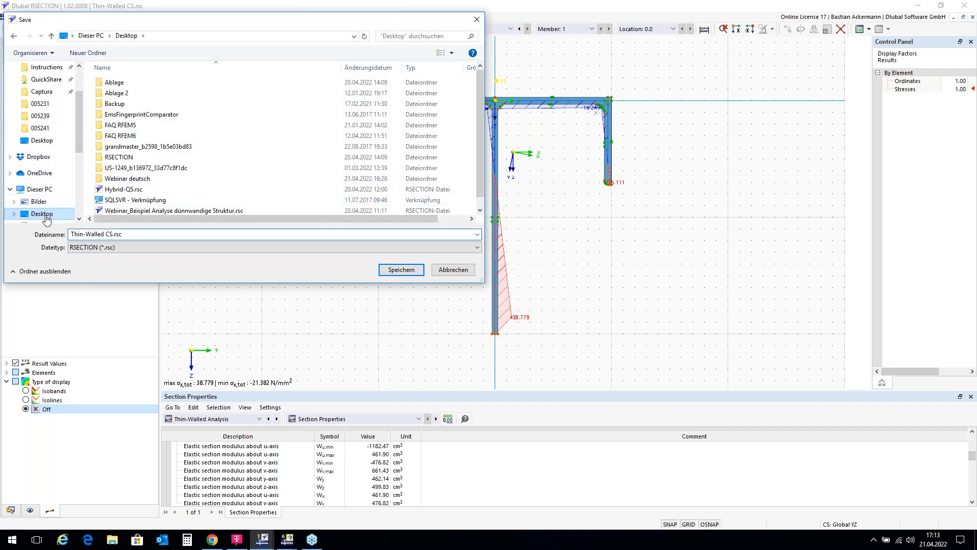
pyautogui.click(401, 270)
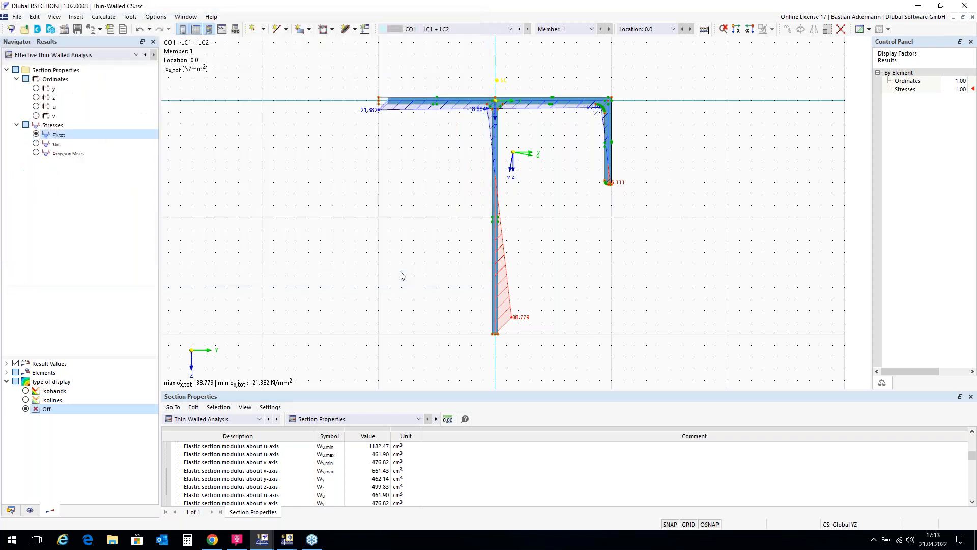
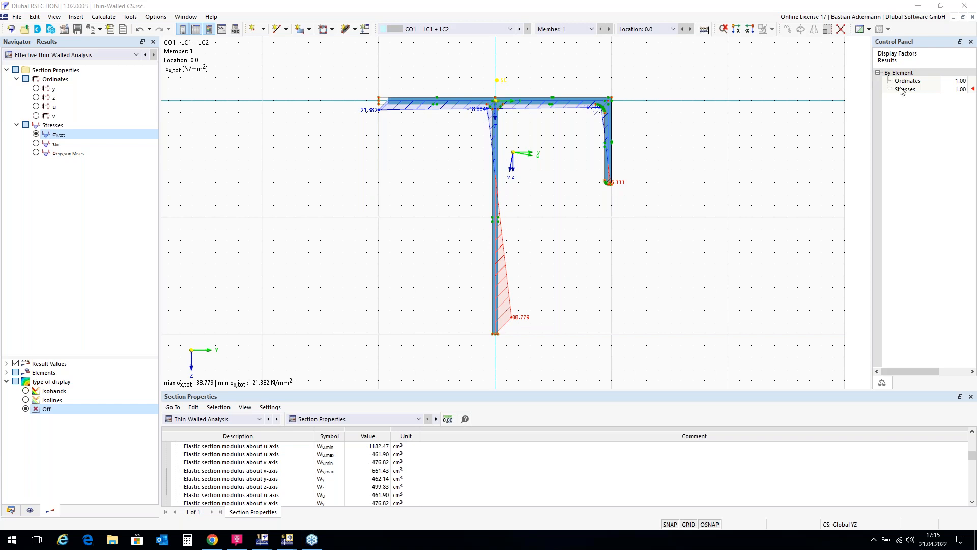
# Step: Close the Thin-Walled CS model and create a new model named Aluminium Profile with the Finite Element Analysis method
pyautogui.click(972, 18)
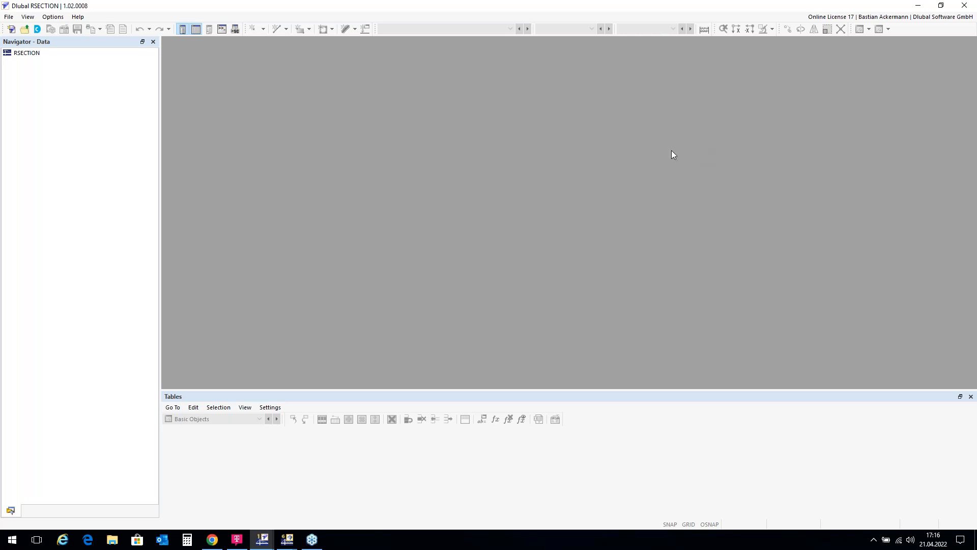
pyautogui.click(11, 30)
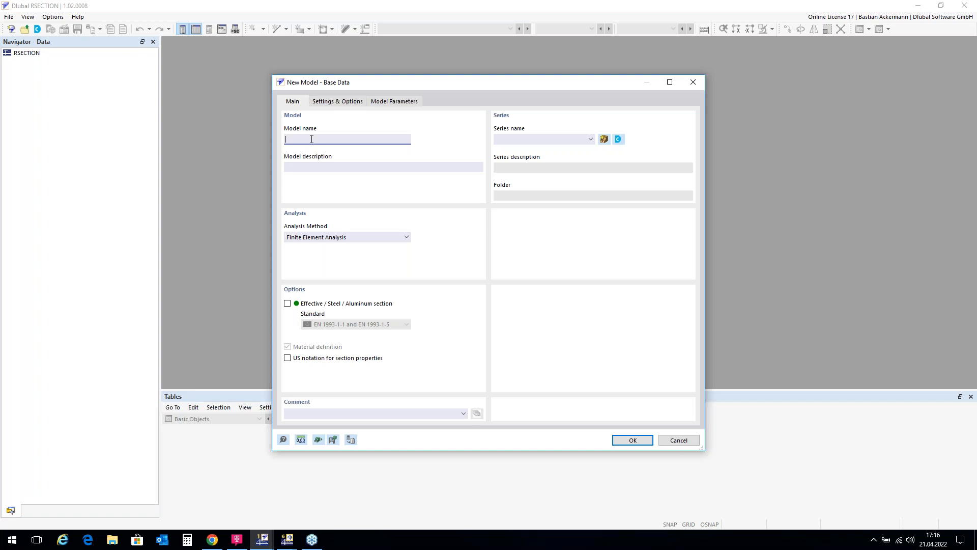
pyautogui.write('Aluminium Profile')
pyautogui.click(632, 441)
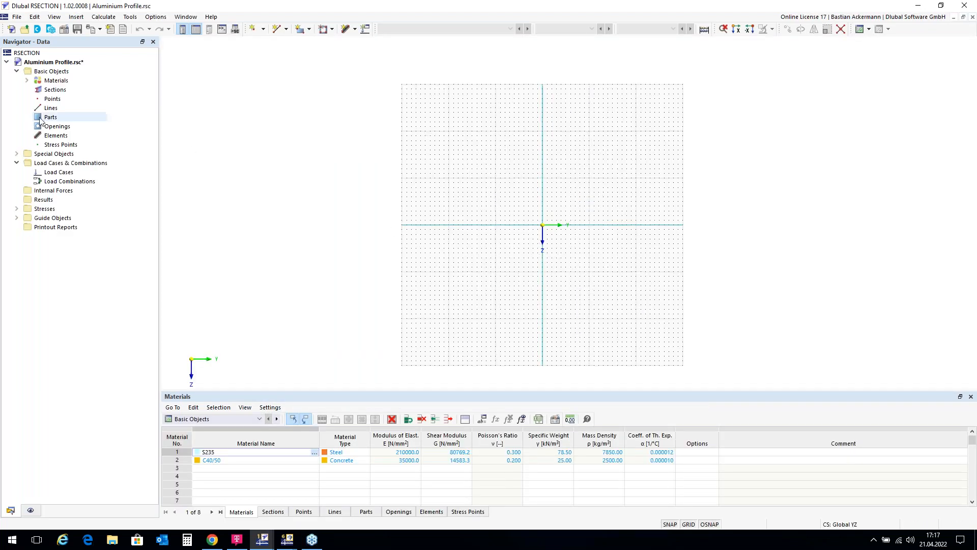
# Step: Import the DXF file Aluprofil.dxf from the Desktop with the default insert point, rotation and automatic length units
pyautogui.click(18, 18)
pyautogui.moveTo(108, 257)
pyautogui.click(232, 257)
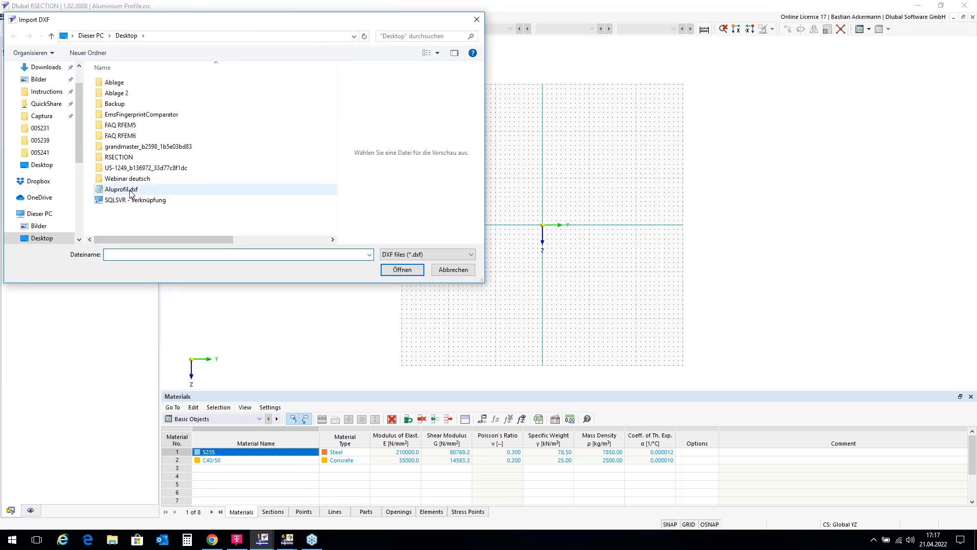
pyautogui.click(130, 191)
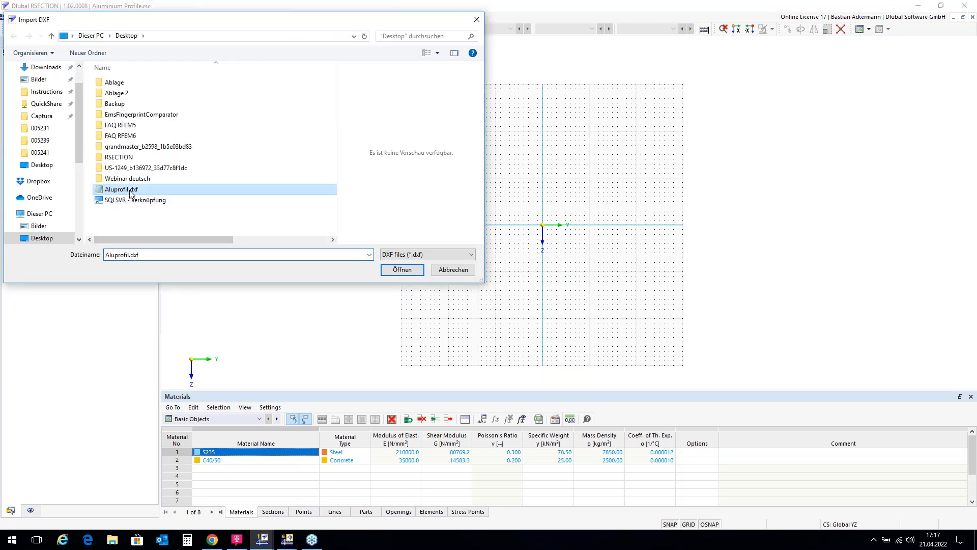
pyautogui.click(402, 270)
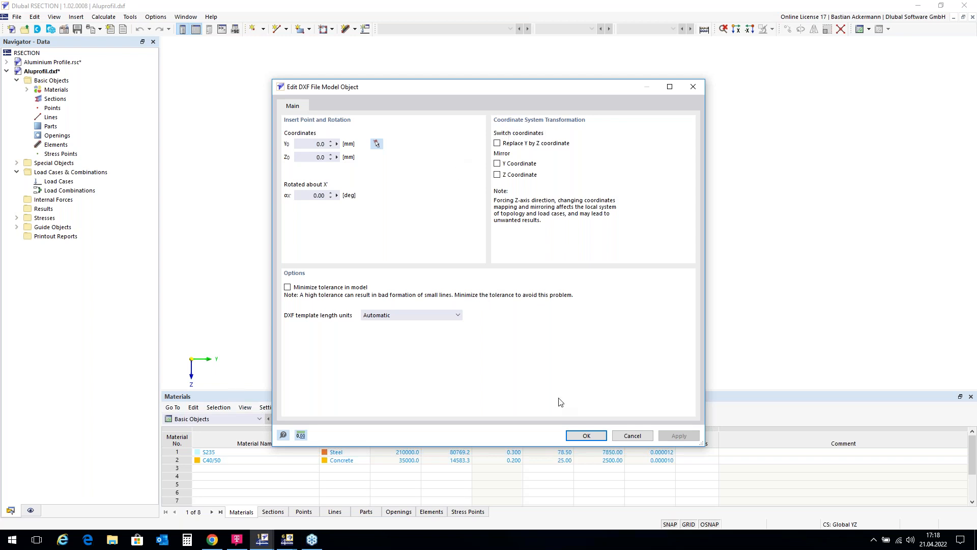
pyautogui.click(587, 436)
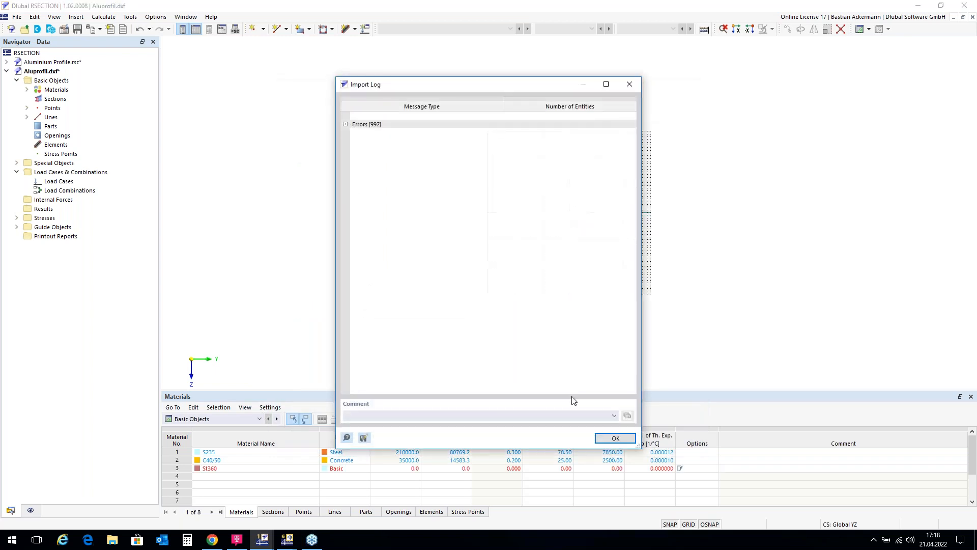
pyautogui.click(615, 438)
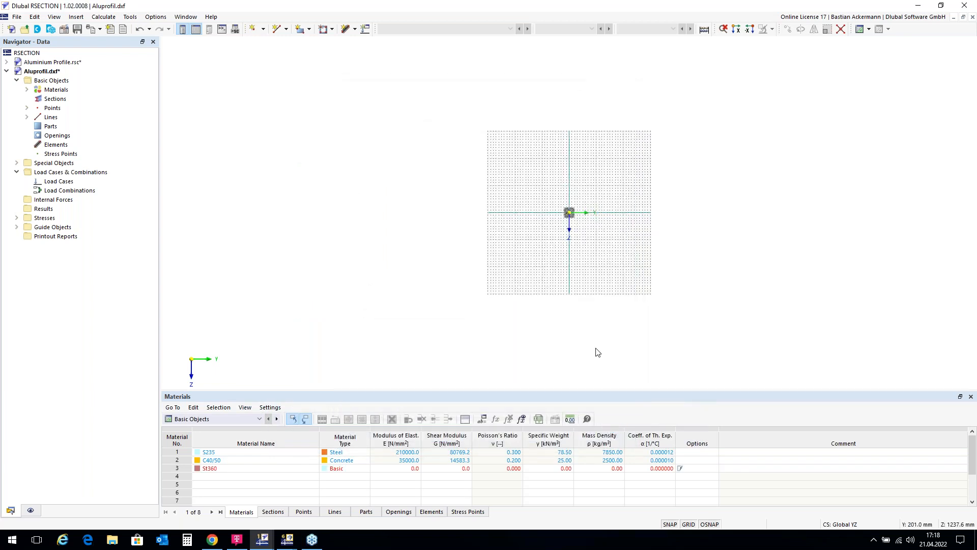
pyautogui.scroll(5, 574, 215)
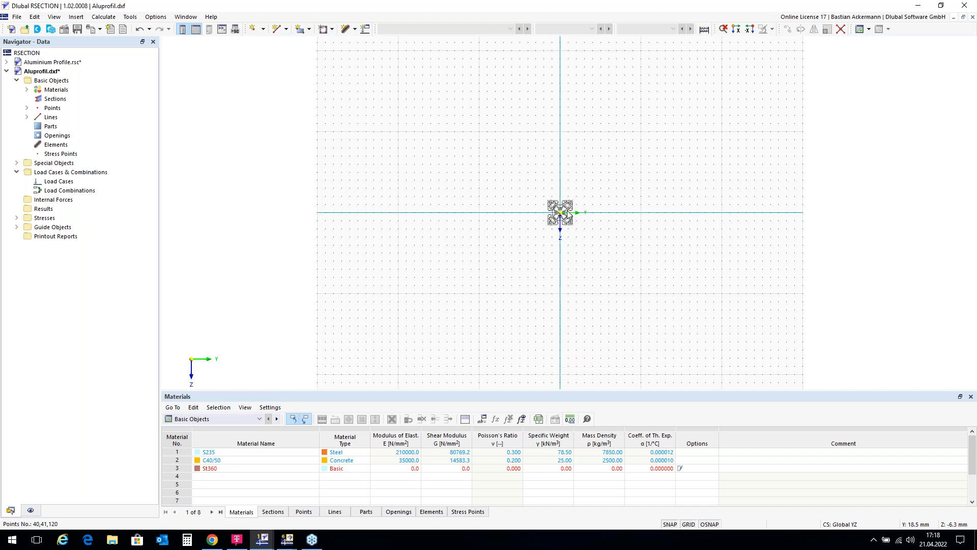
pyautogui.scroll(2, 564, 221)
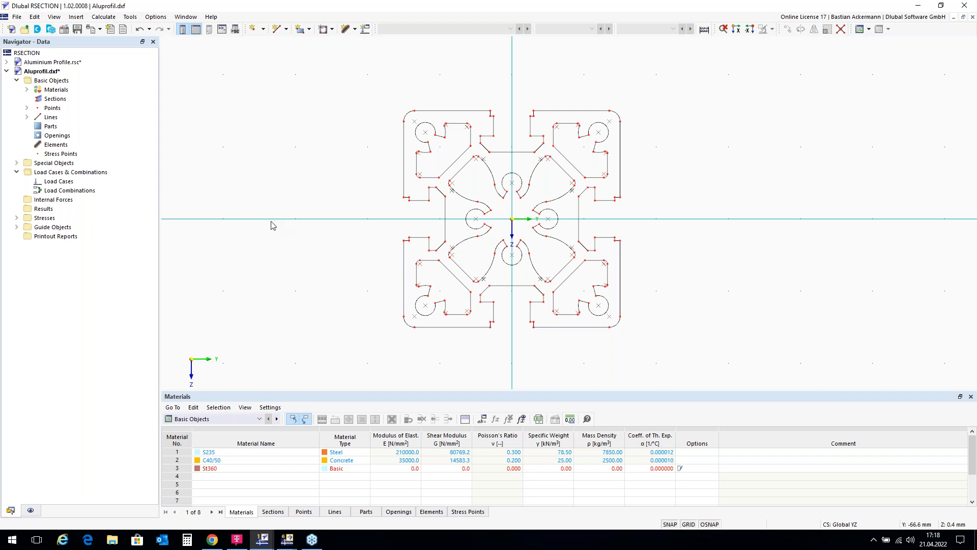
# Step: Start a new part of the boundary lines type and assign it the library material EN AW-6060 (EP) T66
pyautogui.rightClick(53, 129)
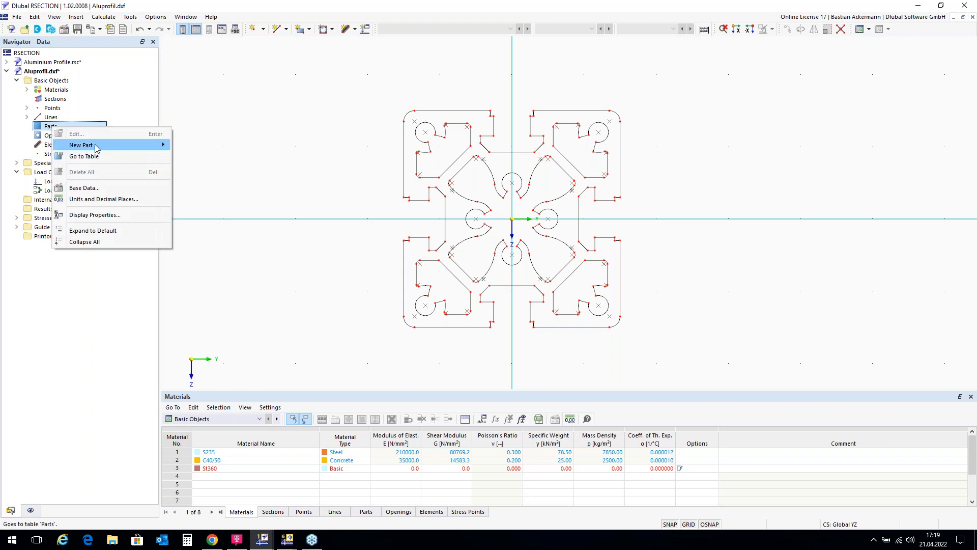
pyautogui.moveTo(97, 146)
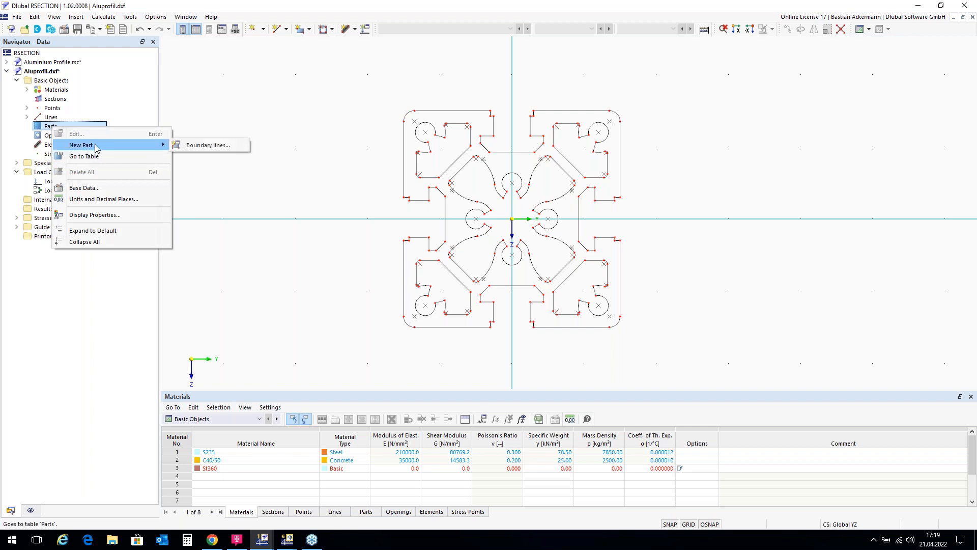
pyautogui.click(193, 149)
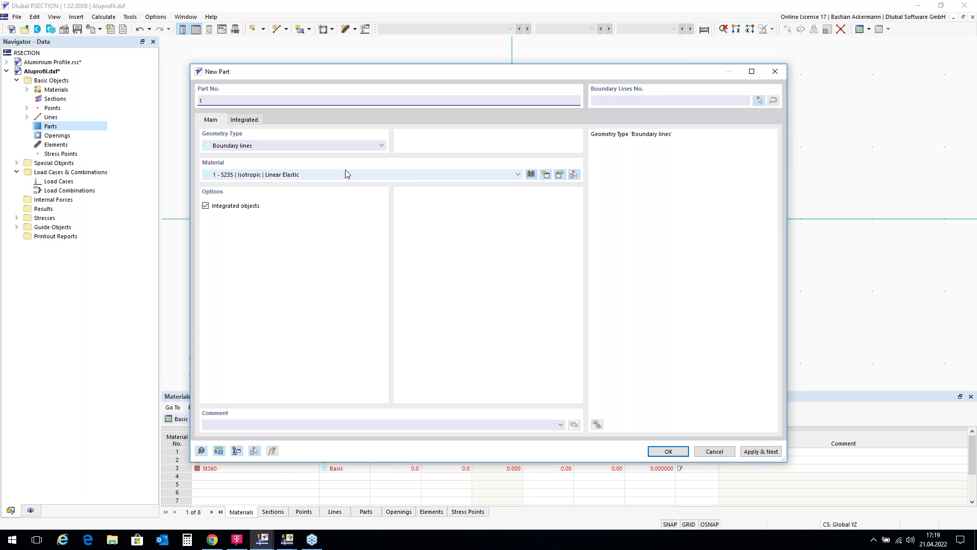
pyautogui.click(519, 175)
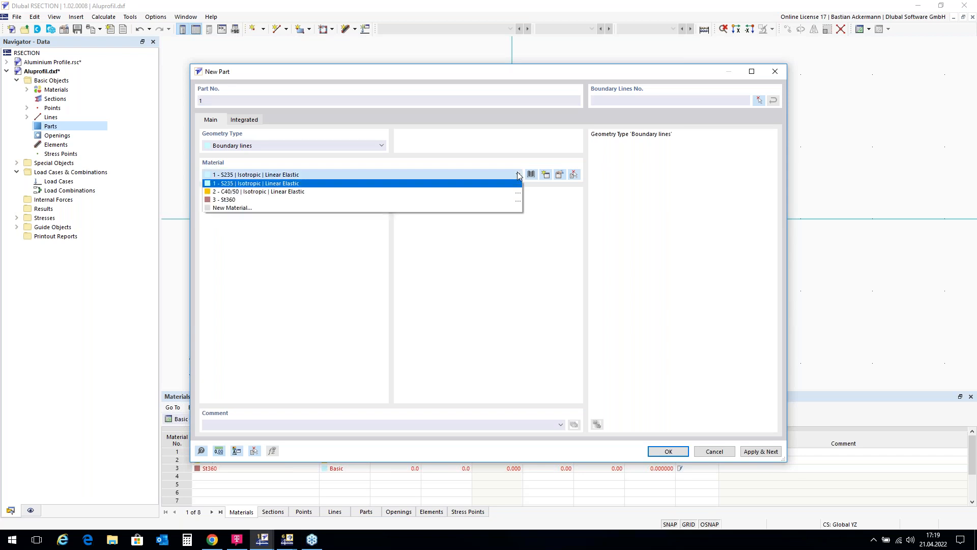
pyautogui.click(519, 175)
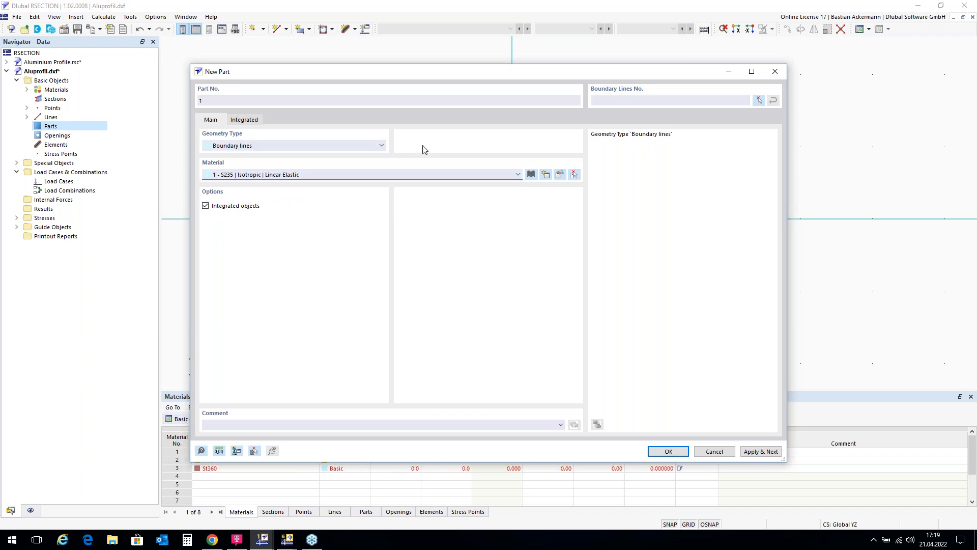
pyautogui.click(531, 174)
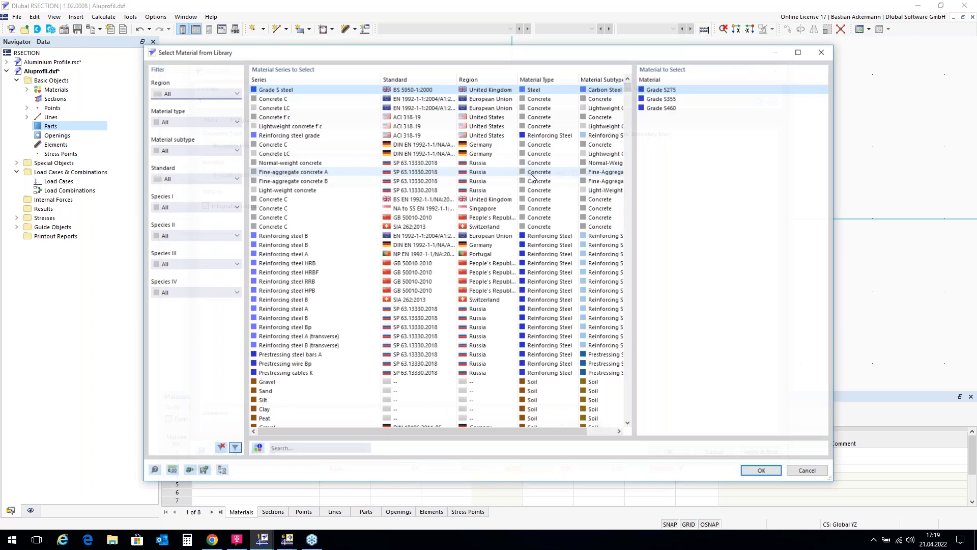
pyautogui.click(295, 449)
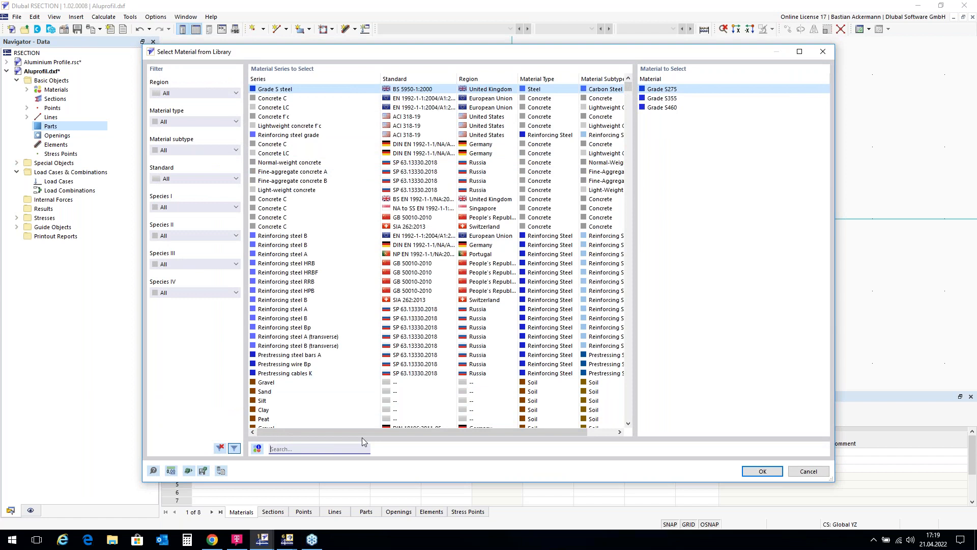
pyautogui.write('EN')
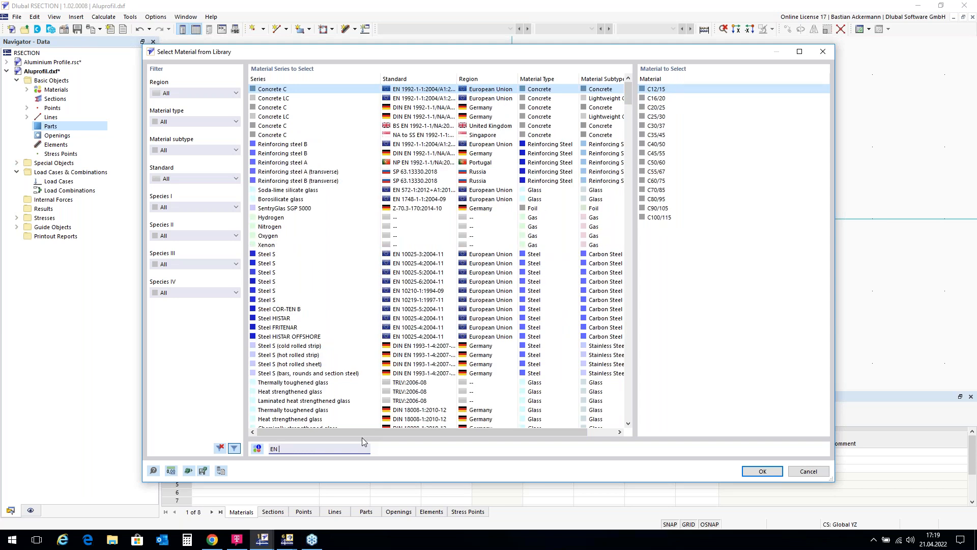
pyautogui.write(' AW')
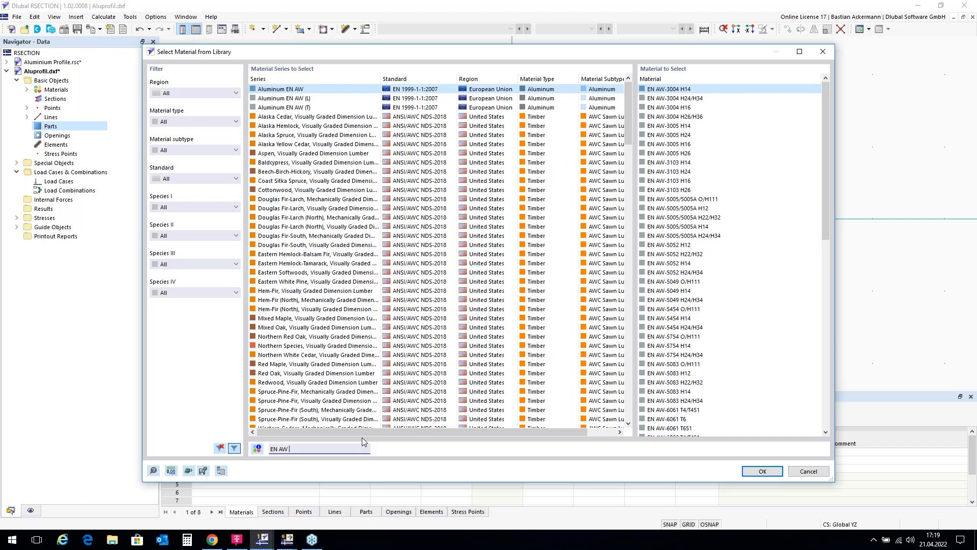
pyautogui.write(' 6060')
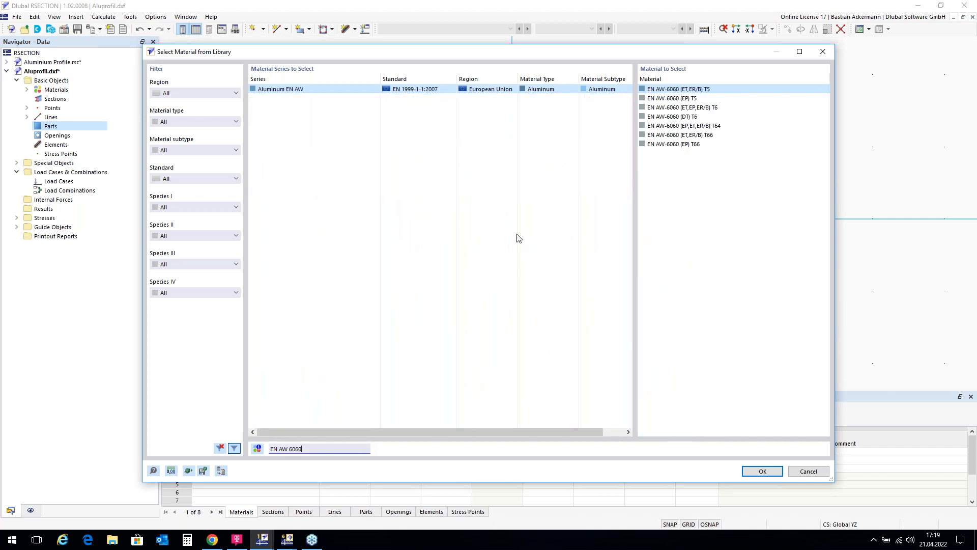
pyautogui.click(686, 145)
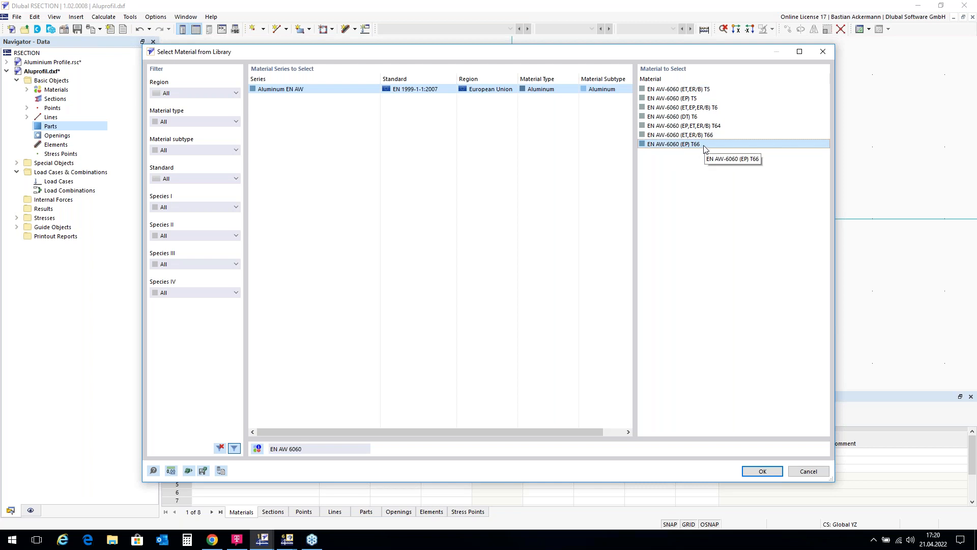
pyautogui.doubleClick(705, 145)
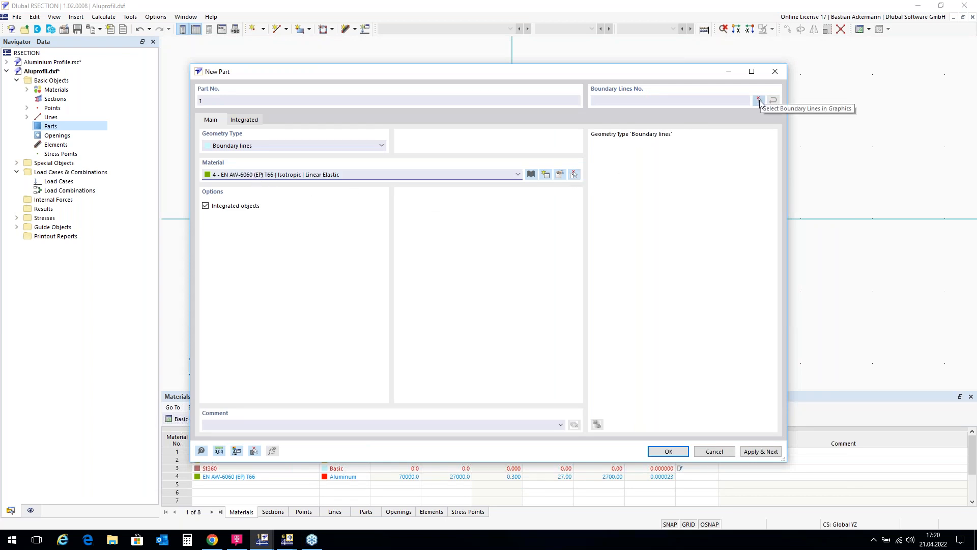
# Step: Select all profile lines as the part's boundary lines, then deselect the outlines of the two upper corner cavities
pyautogui.click(760, 101)
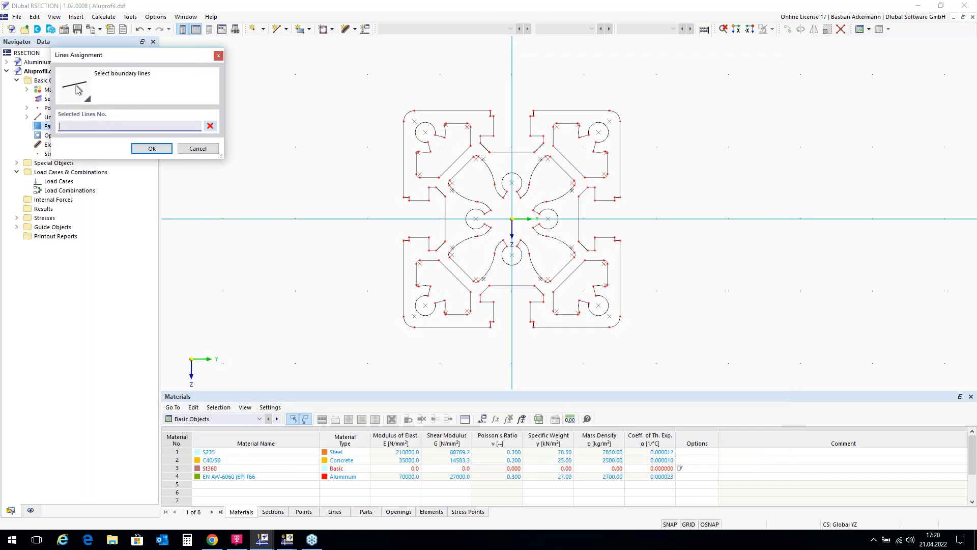
pyautogui.moveTo(357, 80); pyautogui.dragTo(684, 365)
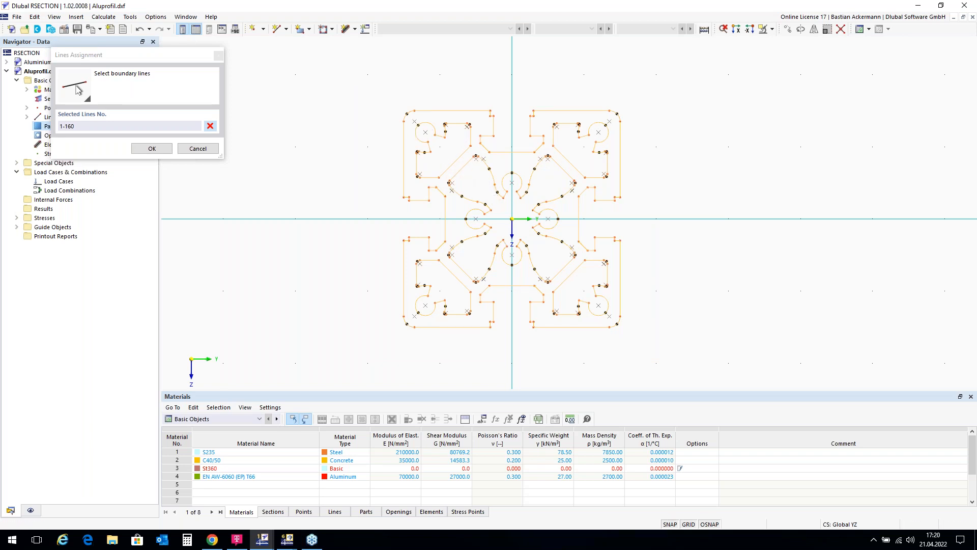
pyautogui.scroll(3, 422, 130)
pyautogui.scroll(1, 423, 135)
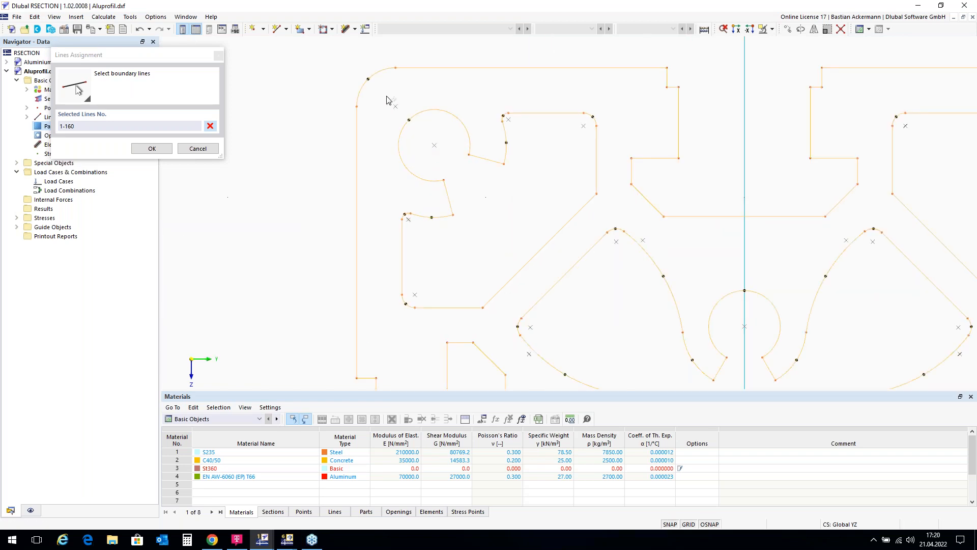
pyautogui.moveTo(387, 100); pyautogui.dragTo(616, 326)
pyautogui.scroll(-3, 340, 178)
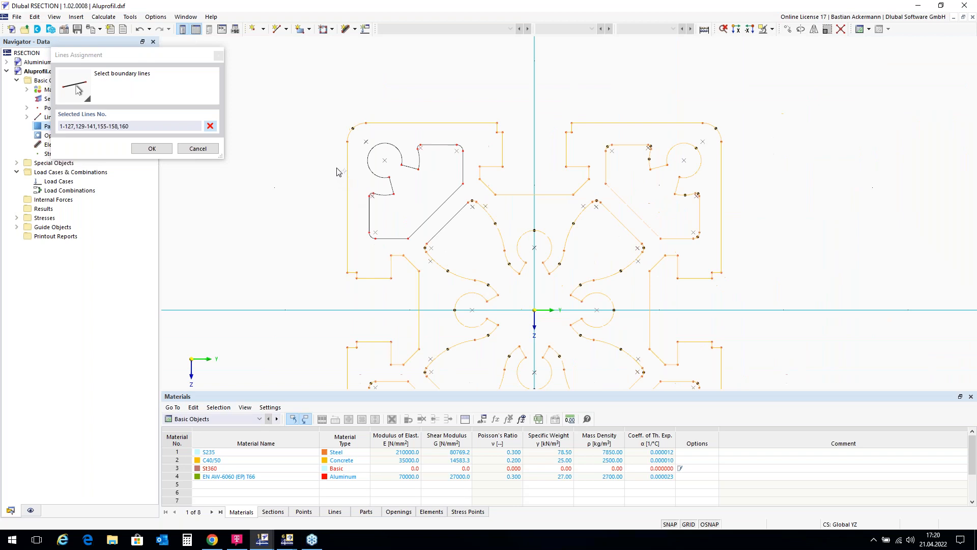
pyautogui.scroll(3, 693, 172)
pyautogui.scroll(-1, 693, 171)
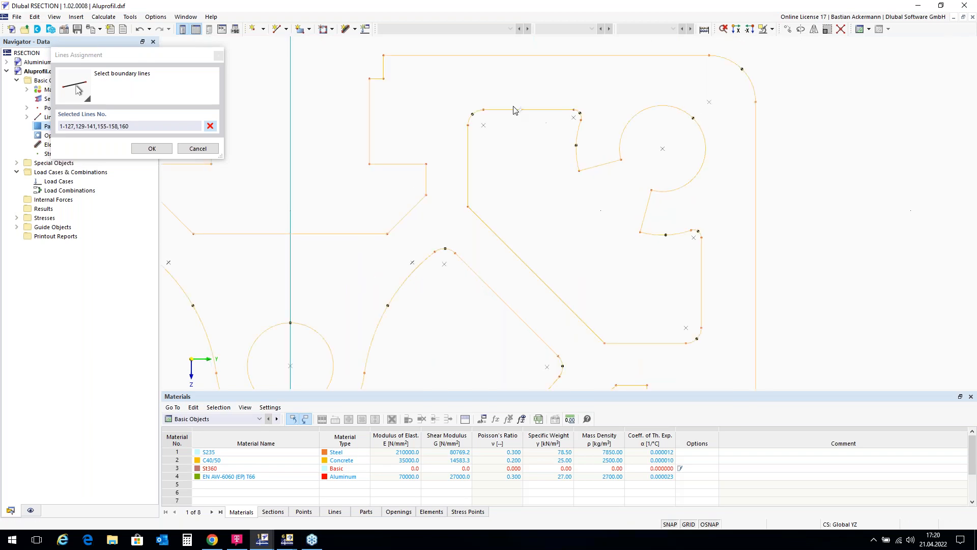
pyautogui.moveTo(459, 89); pyautogui.dragTo(738, 365)
pyautogui.scroll(-2, 812, 187)
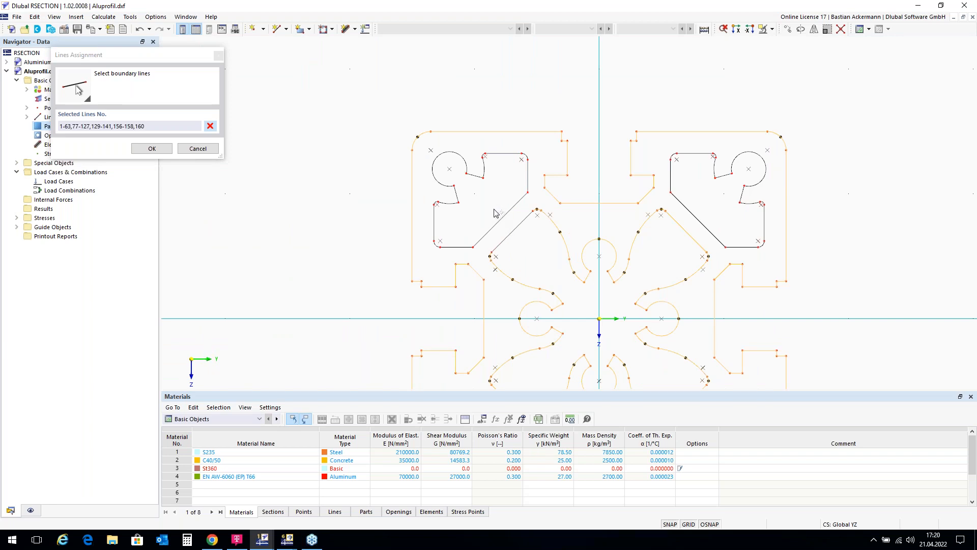
# Step: Deselect the outline of the central cavity from the part's boundary lines
pyautogui.scroll(-1, 527, 177)
pyautogui.scroll(2, 577, 339)
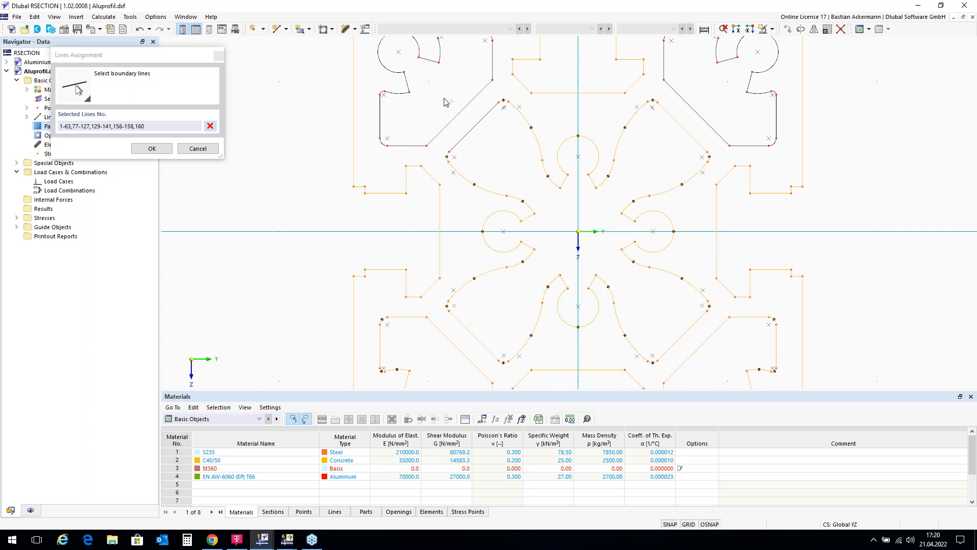
pyautogui.moveTo(444, 100); pyautogui.dragTo(716, 367)
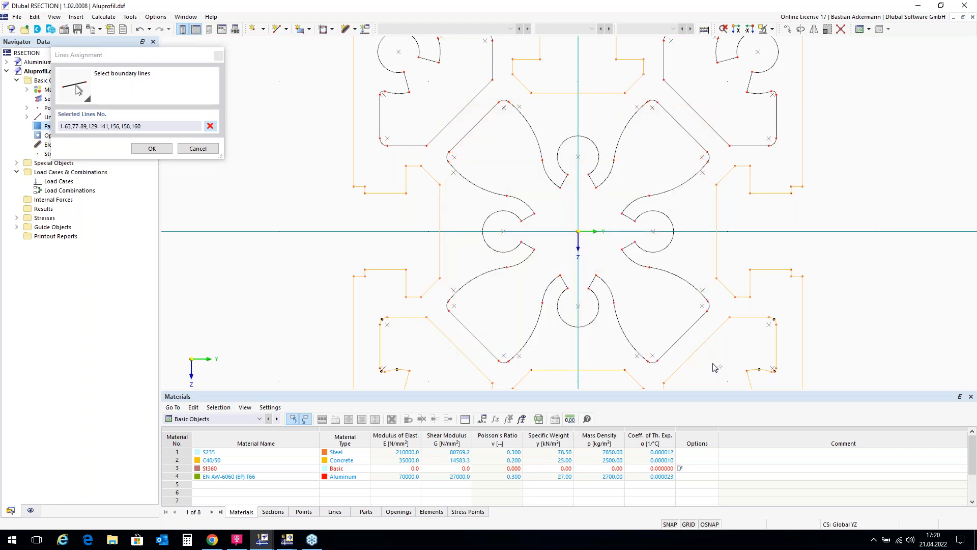
# Step: Deselect the outlines of the two lower corner cavities and create the part from boundary lines 1-63,160
pyautogui.scroll(-3, 479, 72)
pyautogui.scroll(5, 436, 229)
pyautogui.scroll(2, 428, 210)
pyautogui.moveTo(394, 58); pyautogui.dragTo(669, 334)
pyautogui.scroll(-1, 355, 202)
pyautogui.scroll(-2, 355, 202)
pyautogui.scroll(3, 507, 73)
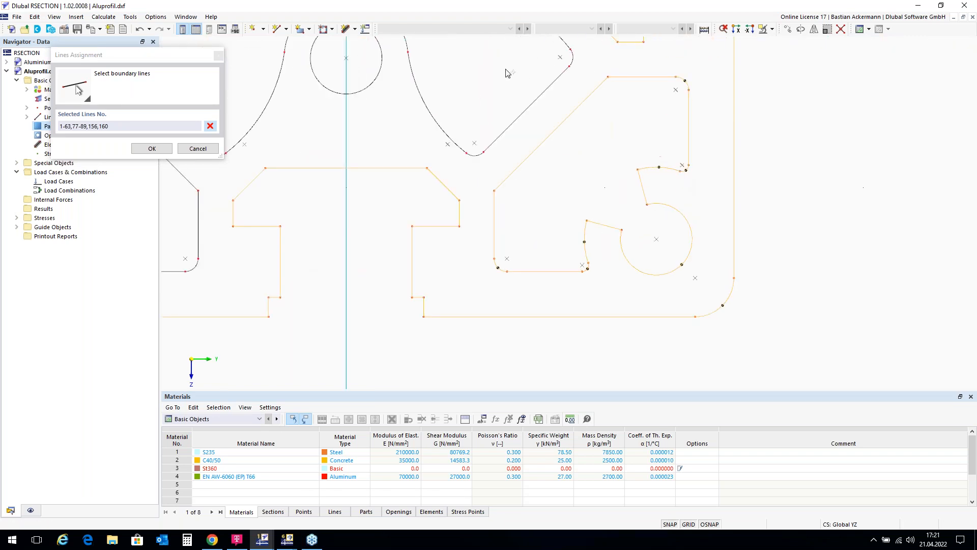
pyautogui.moveTo(486, 69); pyautogui.dragTo(718, 297)
pyautogui.scroll(-4, 694, 252)
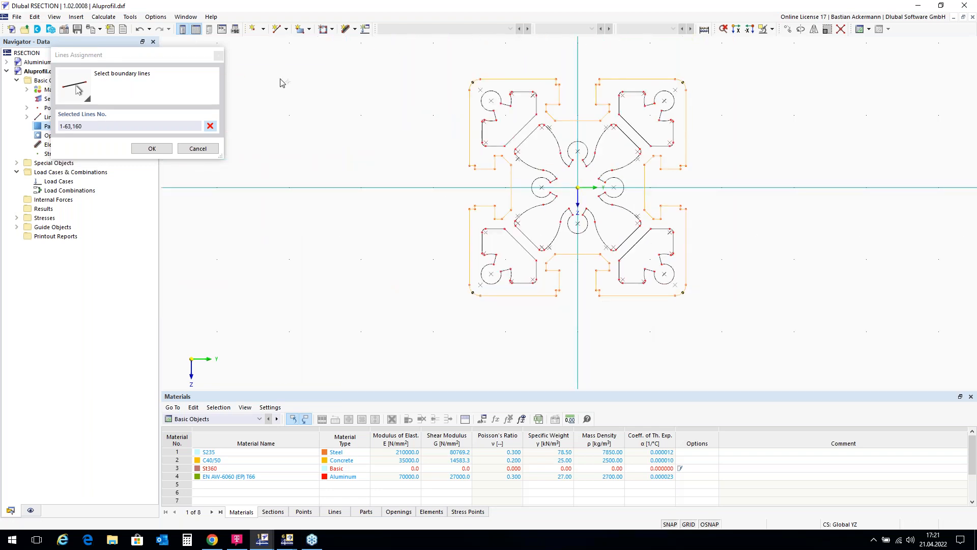
pyautogui.click(152, 148)
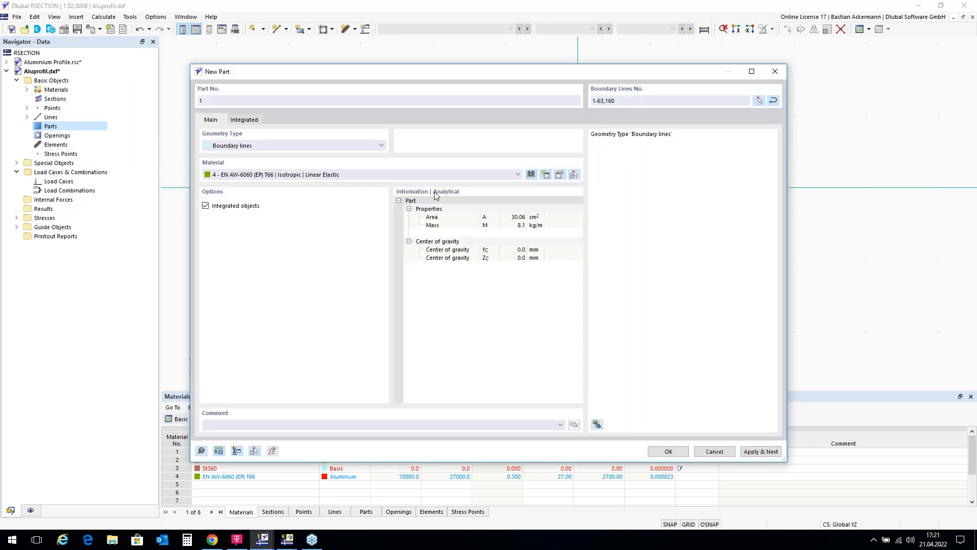
pyautogui.click(666, 451)
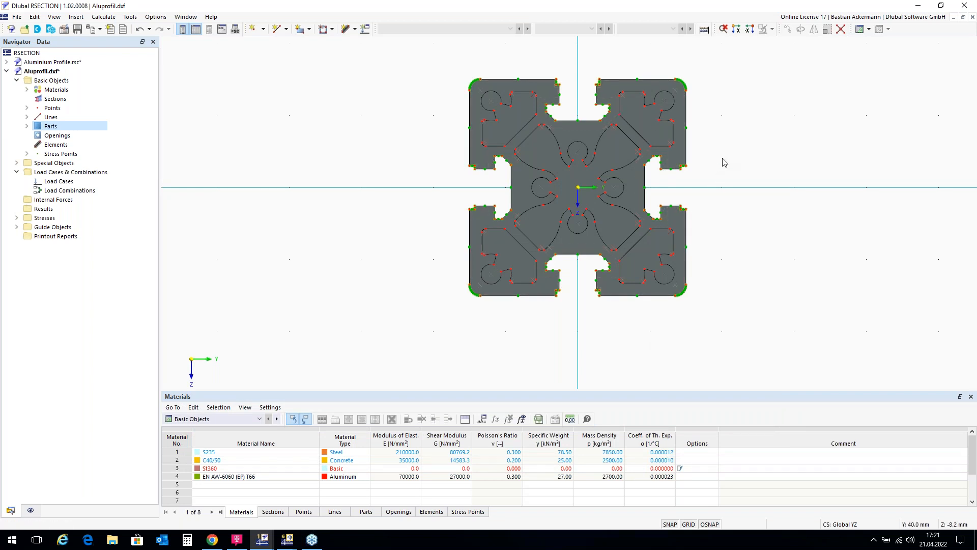
pyautogui.scroll(1, 722, 159)
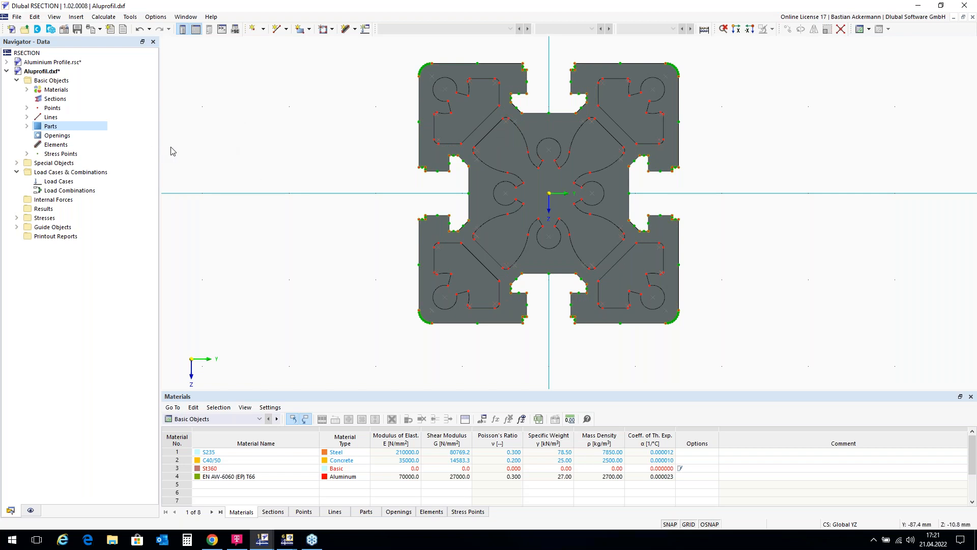
# Step: Create an opening in the upper-left corner cavity from boundary lines 142-154,159, leaving out line 128 of the central cavity
pyautogui.click(52, 136)
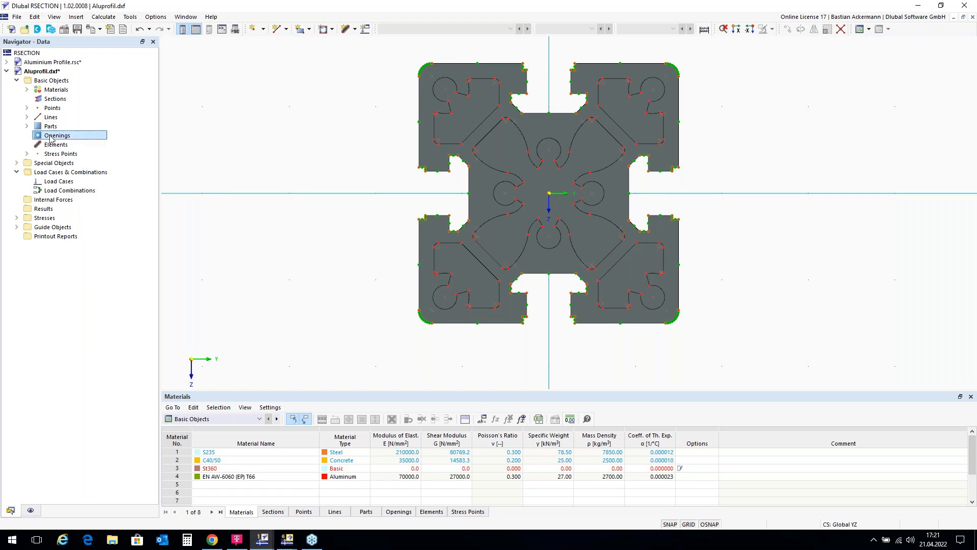
pyautogui.rightClick(51, 138)
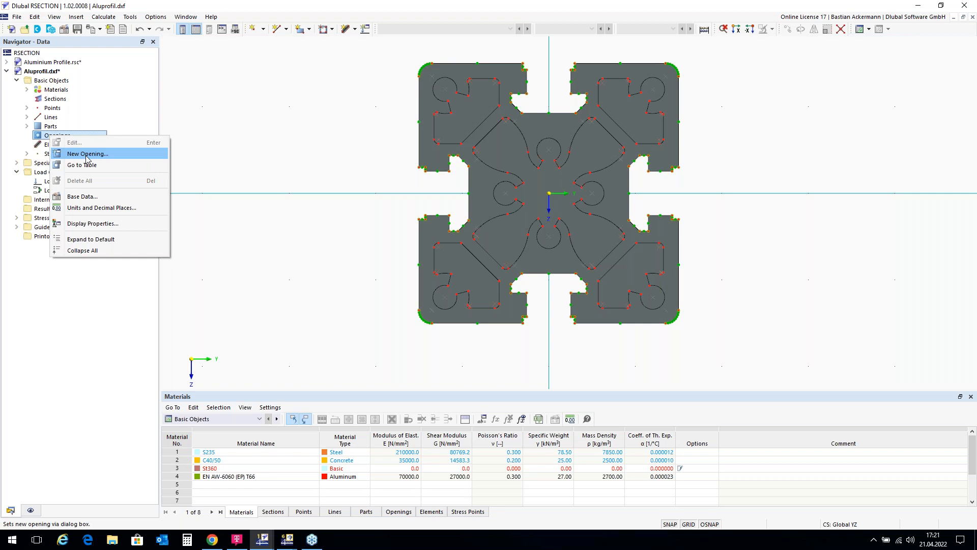
pyautogui.click(87, 156)
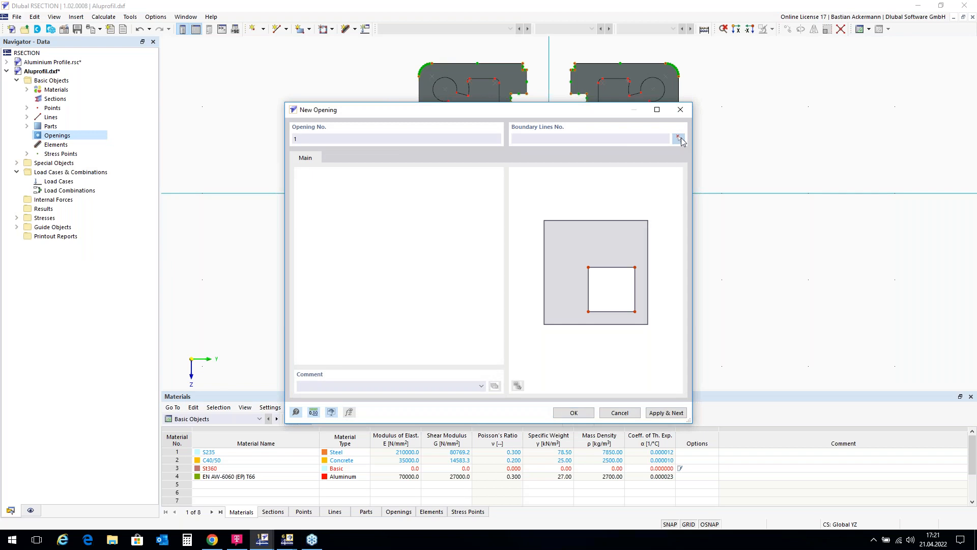
pyautogui.click(681, 141)
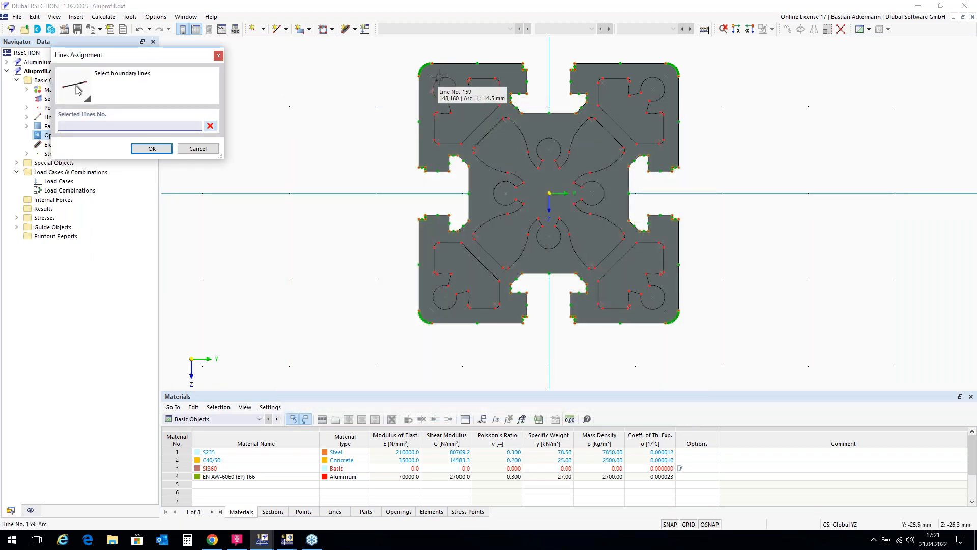
pyautogui.scroll(3, 434, 77)
pyautogui.moveTo(418, 71); pyautogui.dragTo(601, 257)
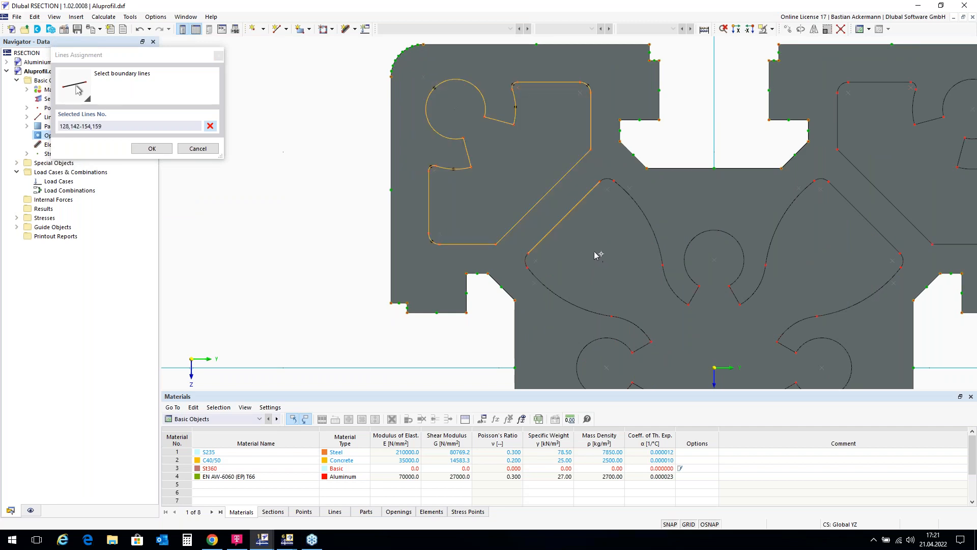
pyautogui.click(562, 219)
pyautogui.click(152, 149)
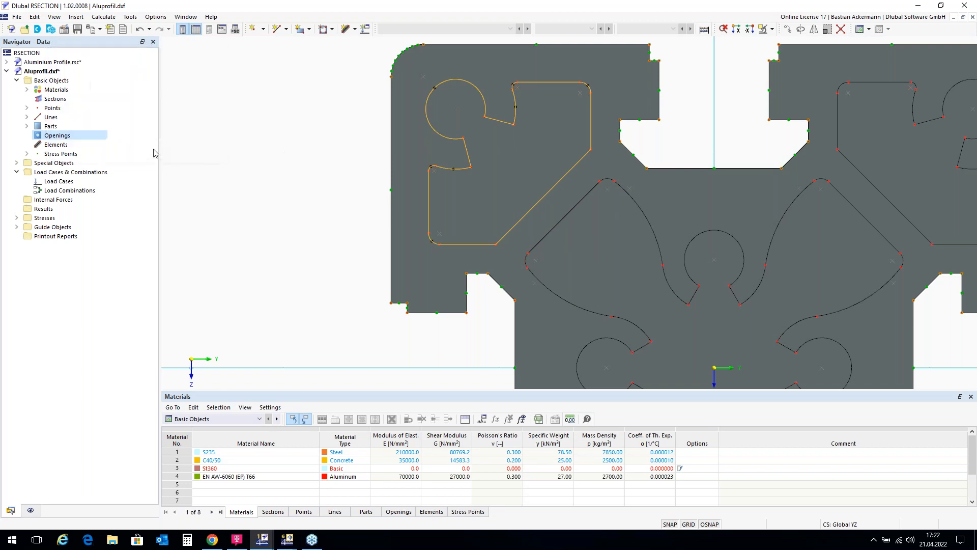
pyautogui.click(574, 413)
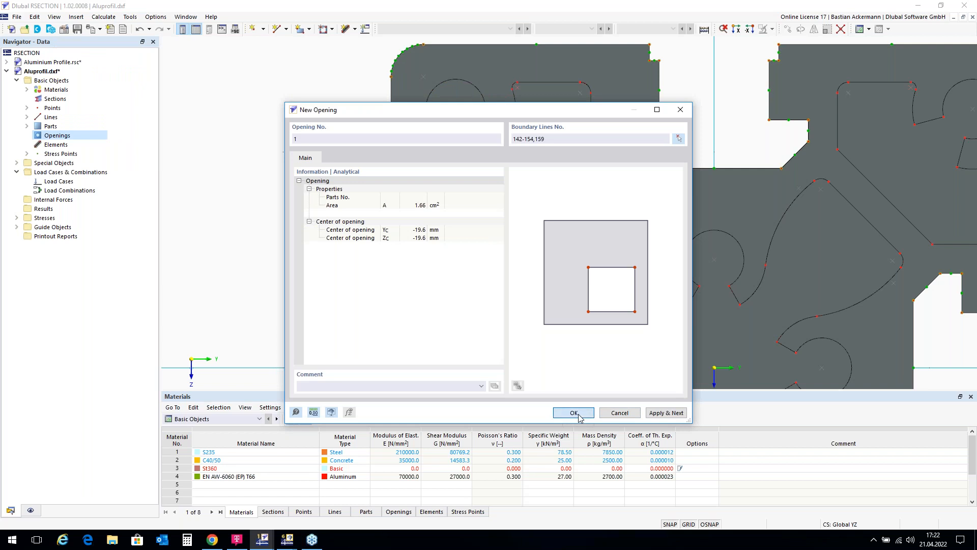
# Step: Set up a rotated copy of the upper-left corner opening with 3 steps and a rotation angle of 90°
pyautogui.scroll(-3, 348, 87)
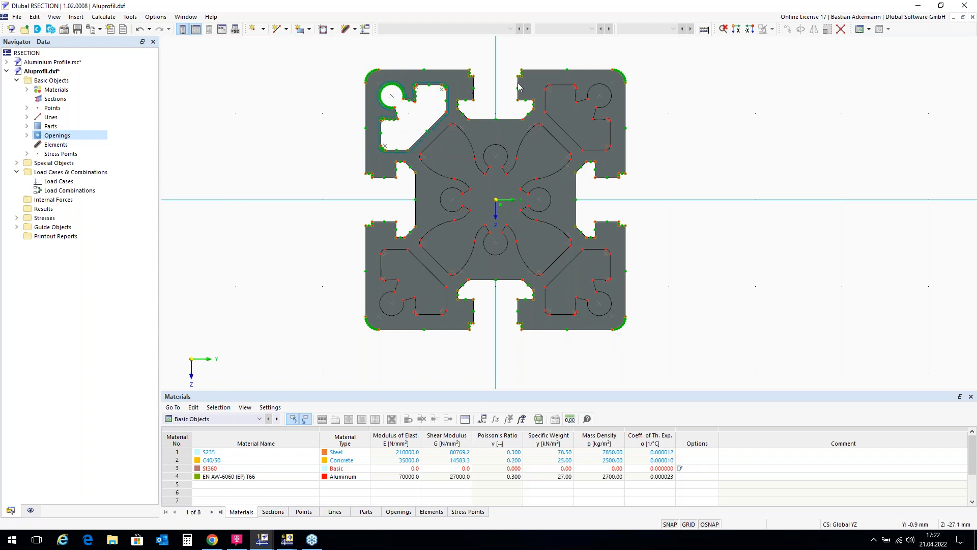
pyautogui.click(439, 127)
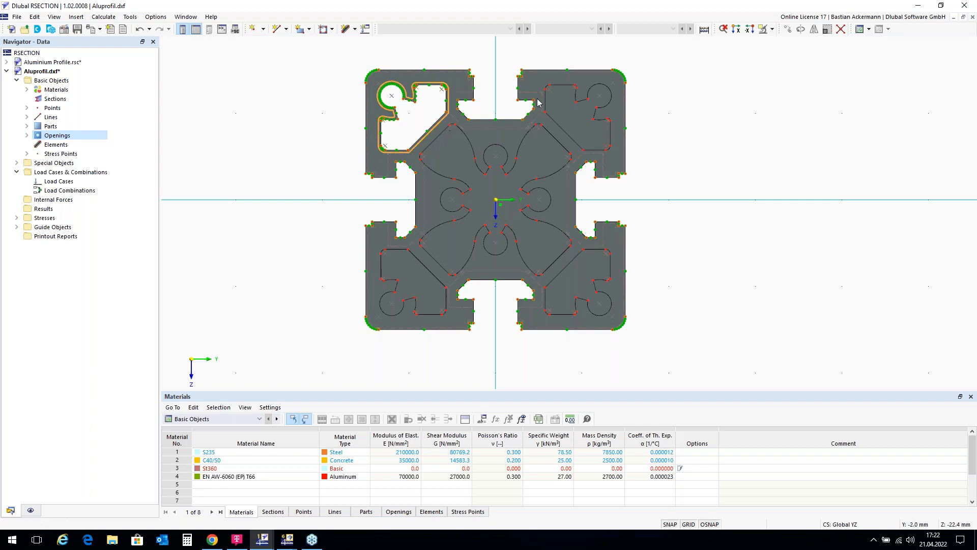
pyautogui.click(800, 29)
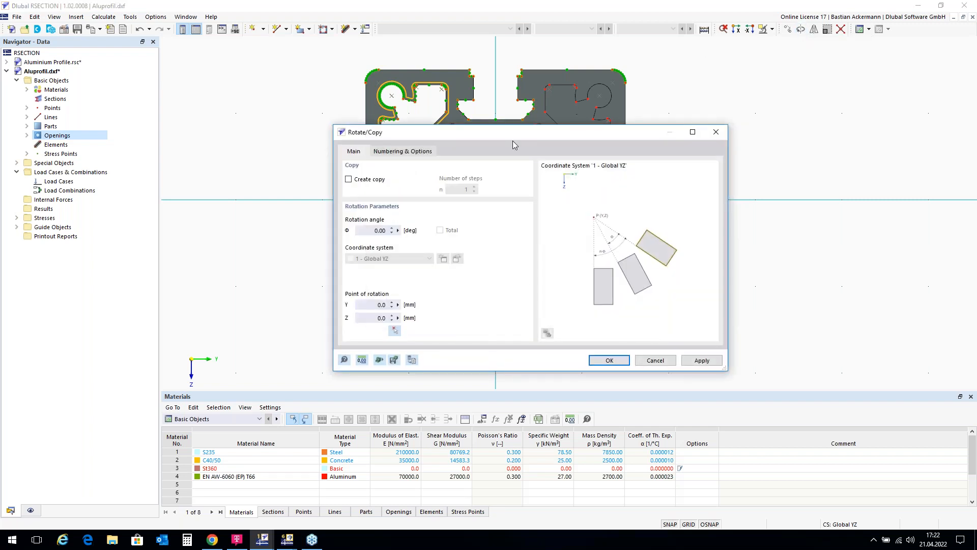
pyautogui.click(348, 180)
pyautogui.click(459, 190)
pyautogui.write('3')
pyautogui.click(375, 229)
pyautogui.write('90')
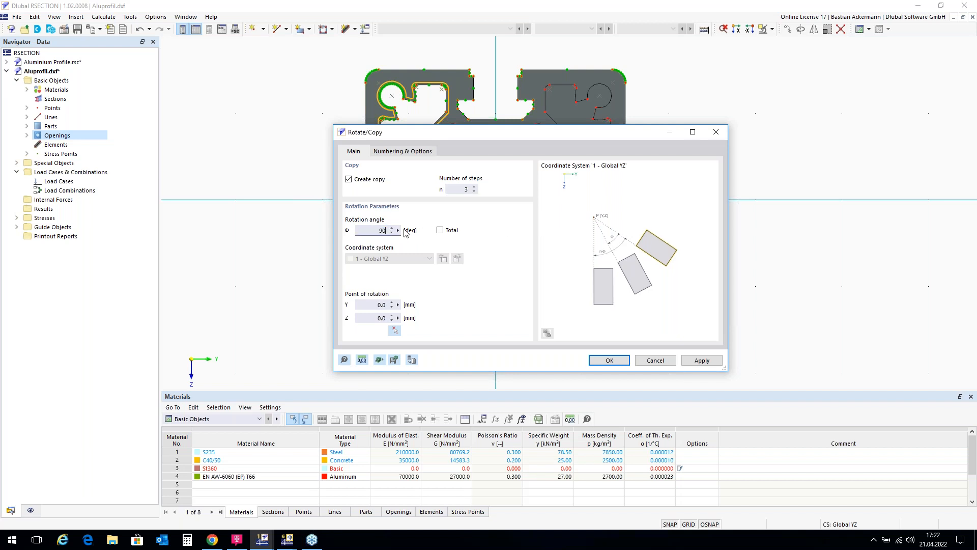
# Step: Pick the origin (Y 0.0, Z 0.0 mm) as the point of rotation, create the rotated opening copies and clear the selection
pyautogui.click(395, 331)
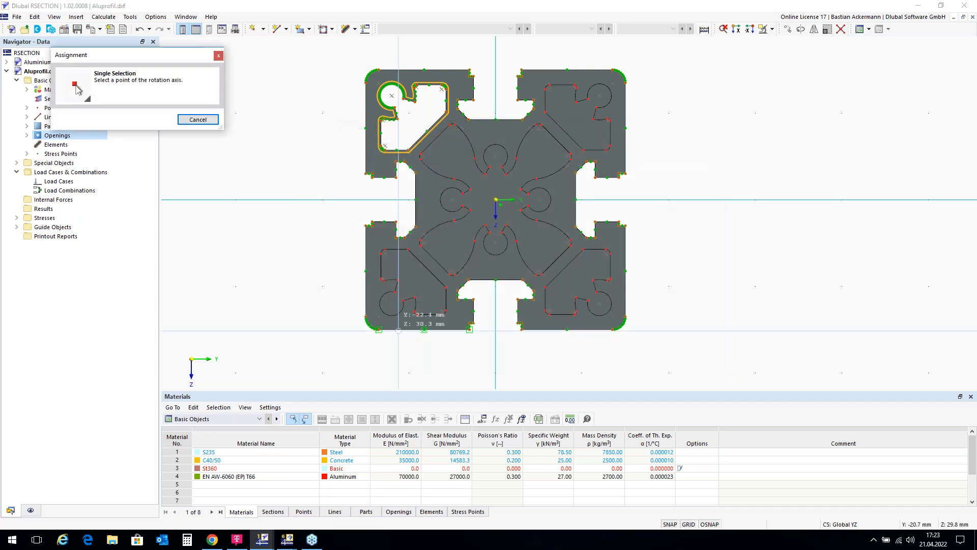
pyautogui.scroll(3, 496, 199)
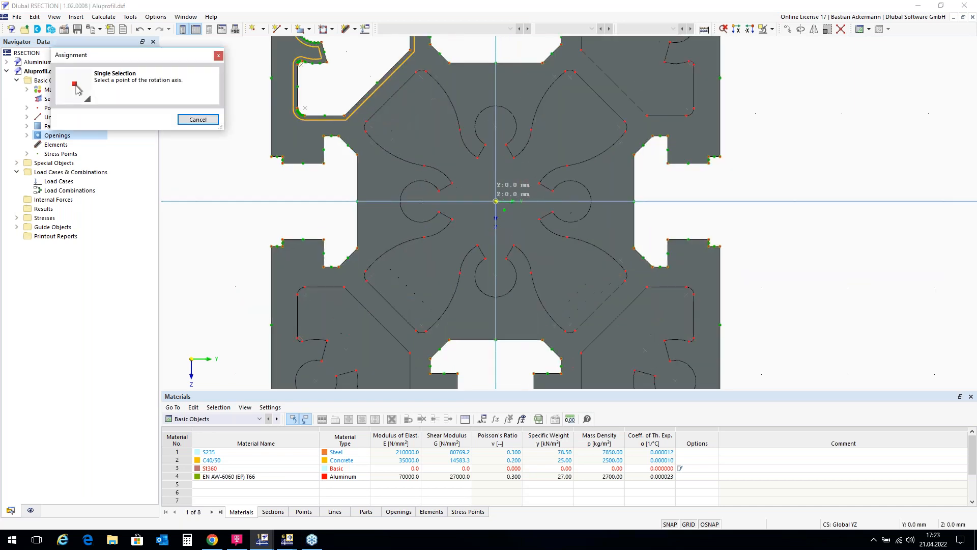
pyautogui.click(496, 202)
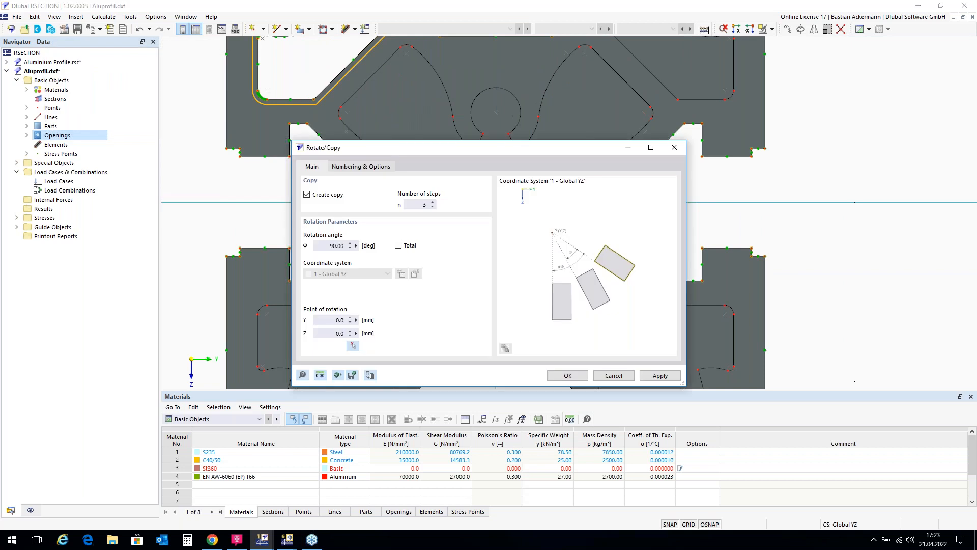
pyautogui.click(576, 379)
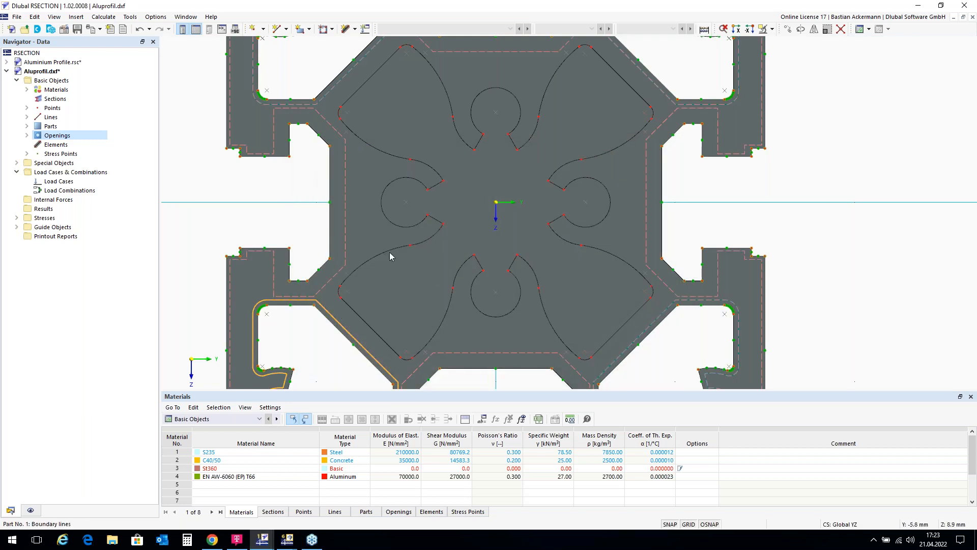
pyautogui.scroll(-1, 343, 227)
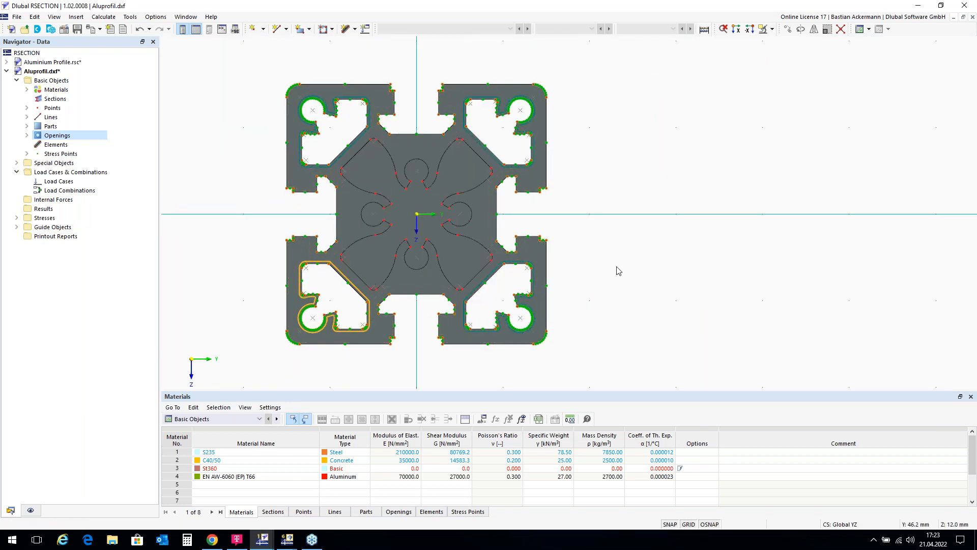
pyautogui.click(633, 262)
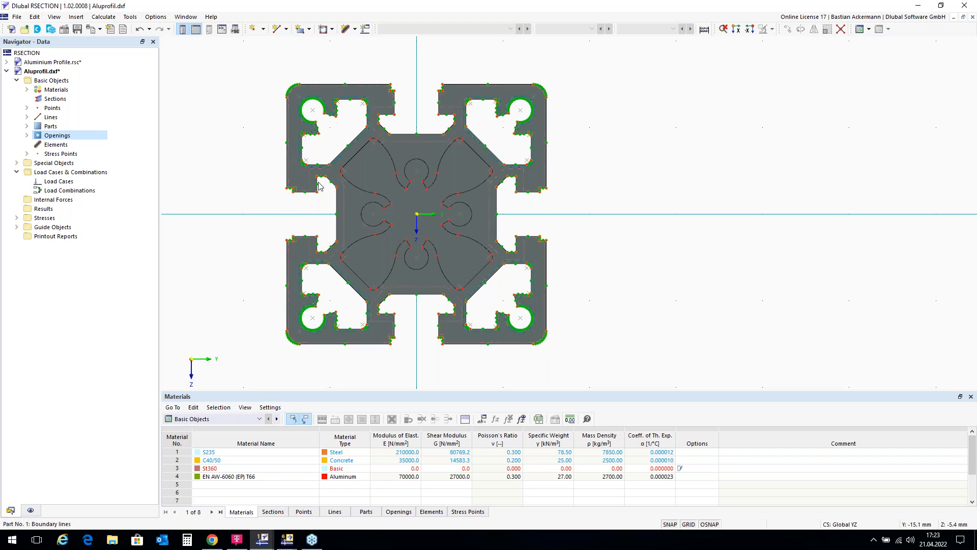
# Step: Create an opening for the central cavity from boundary lines 90-128,157
pyautogui.click(56, 137)
pyautogui.rightClick(56, 136)
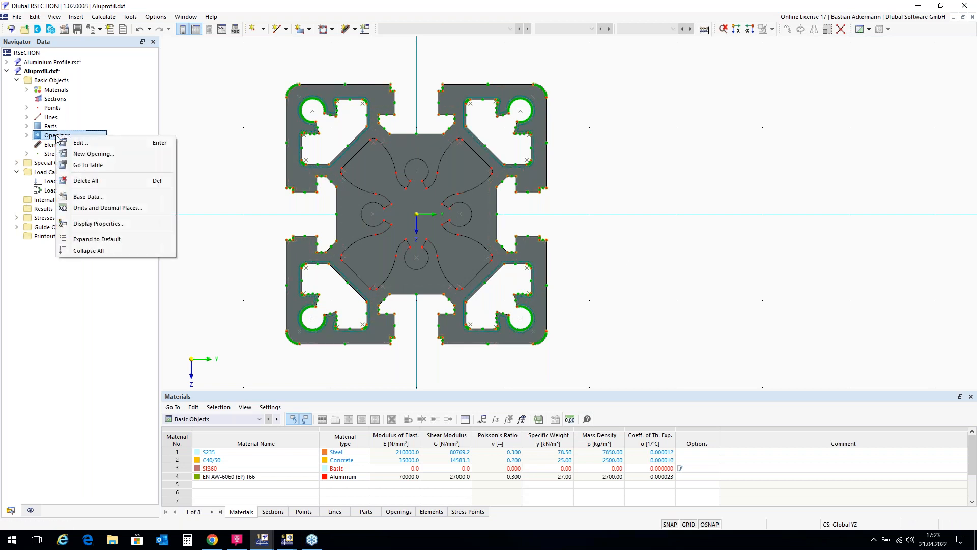
pyautogui.click(86, 157)
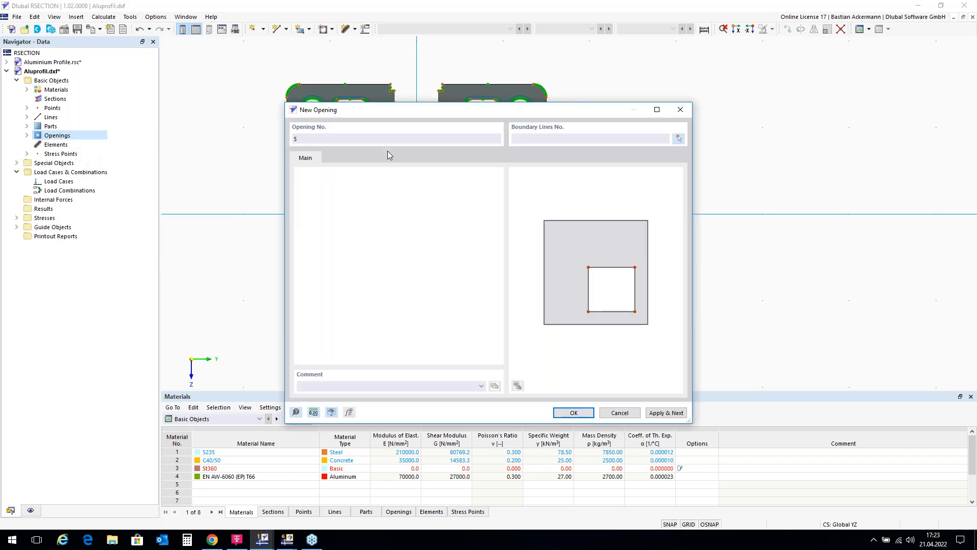
pyautogui.click(678, 139)
pyautogui.scroll(1, 379, 347)
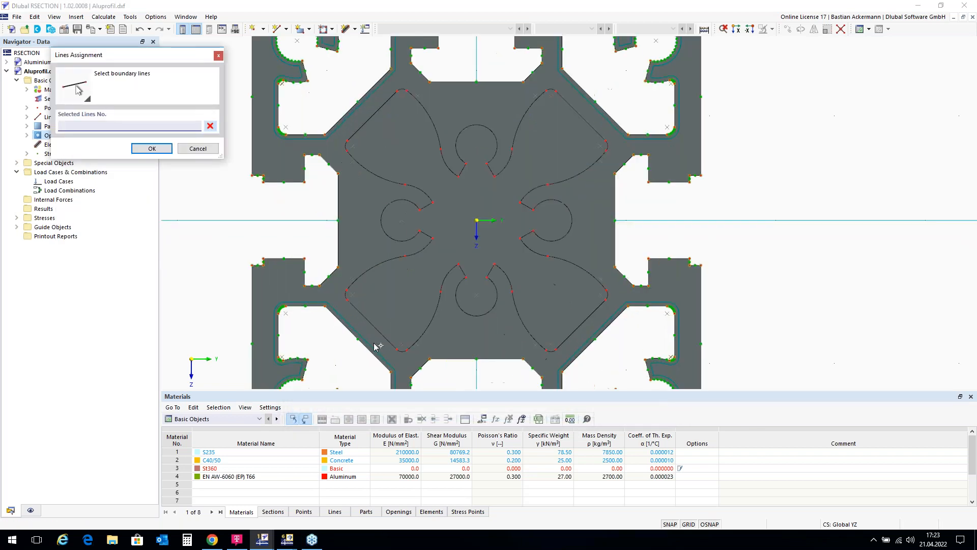
pyautogui.scroll(2, 396, 295)
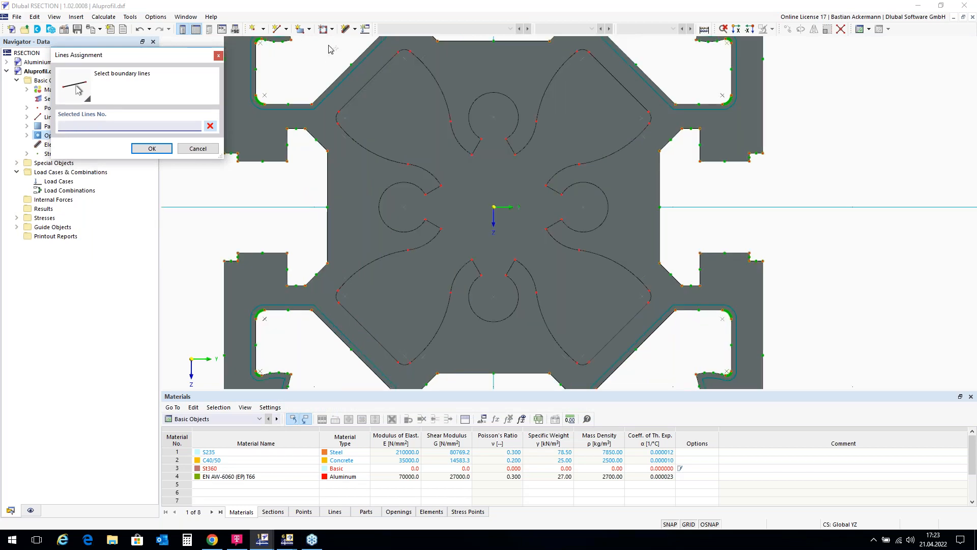
pyautogui.moveTo(328, 45); pyautogui.dragTo(657, 372)
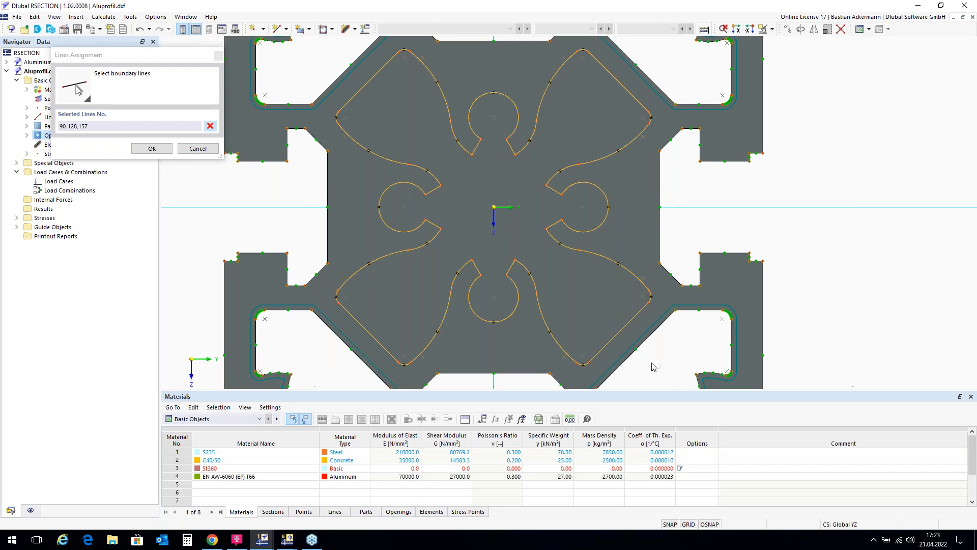
pyautogui.click(151, 148)
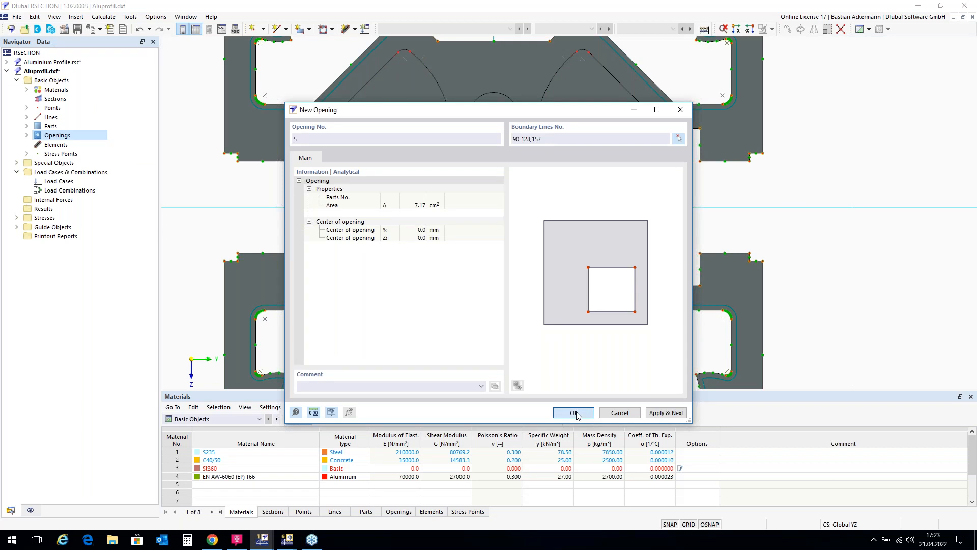
pyautogui.click(575, 415)
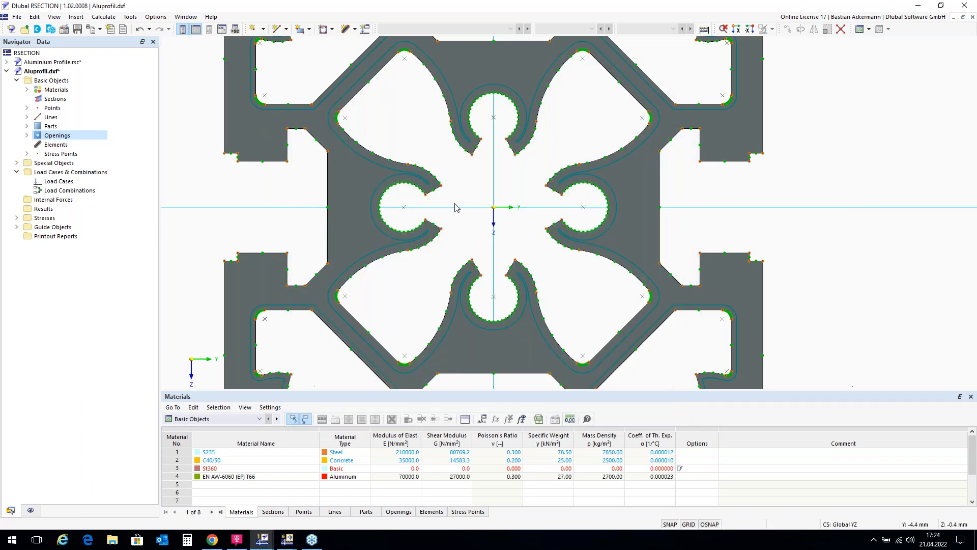
# Step: Define two permanent load cases, LC1 named N and LC2 named T
pyautogui.scroll(-3, 457, 206)
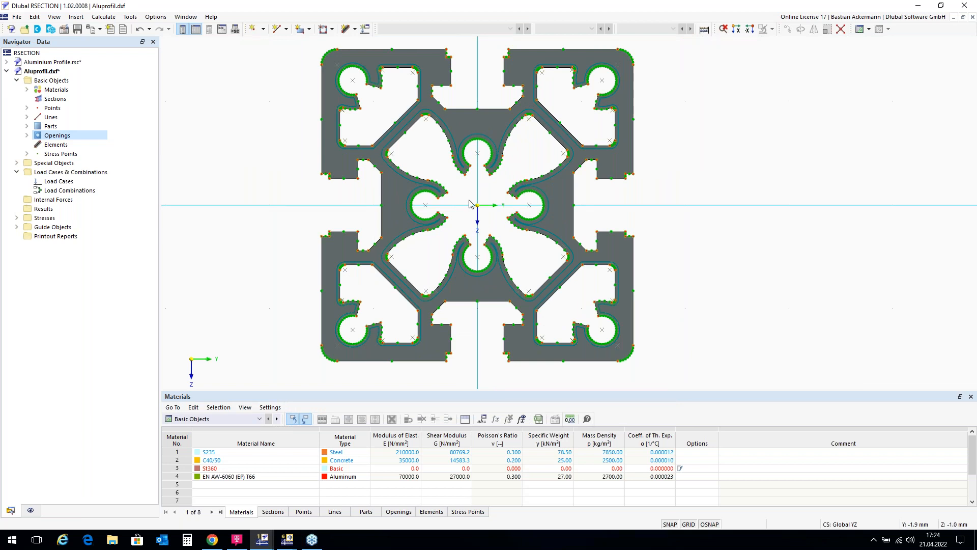
pyautogui.scroll(-1, 473, 204)
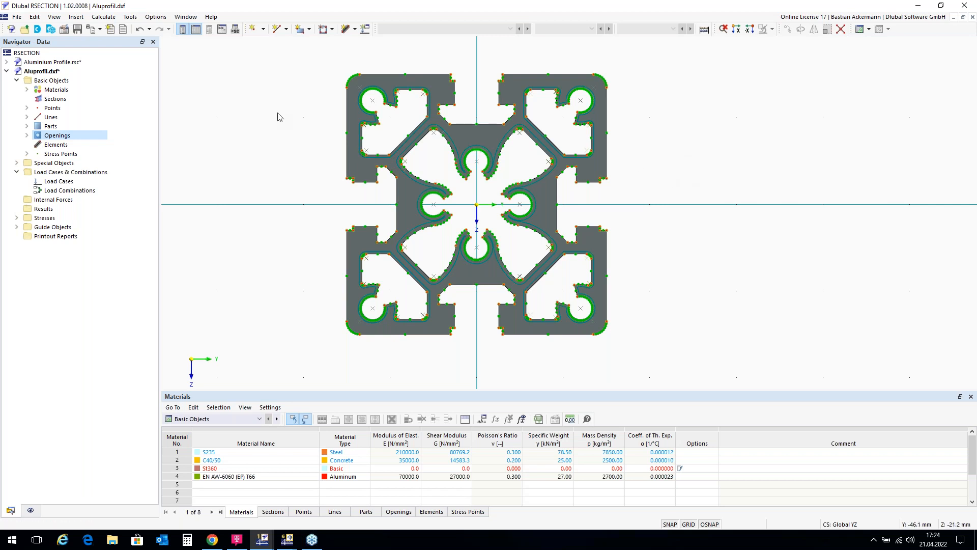
pyautogui.scroll(-1, 279, 117)
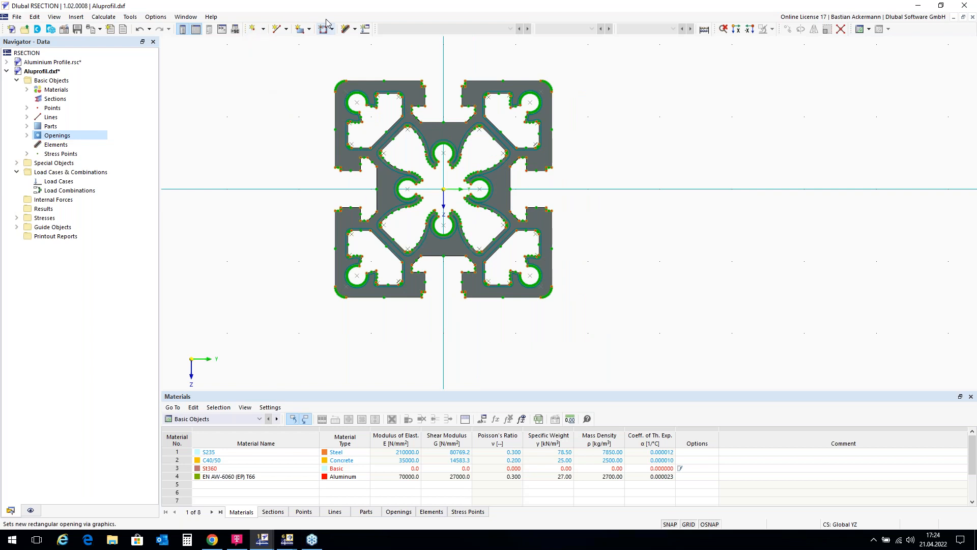
pyautogui.click(366, 31)
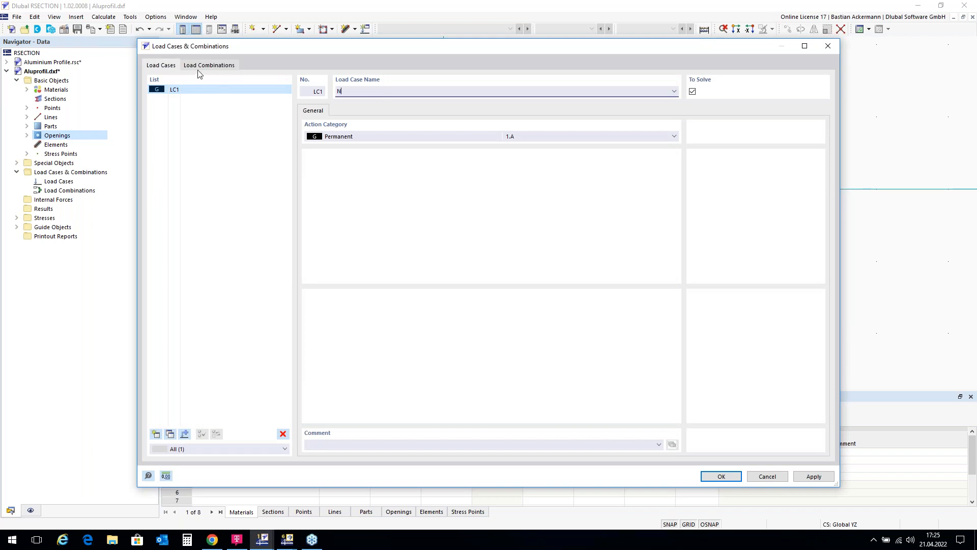
pyautogui.click(156, 433)
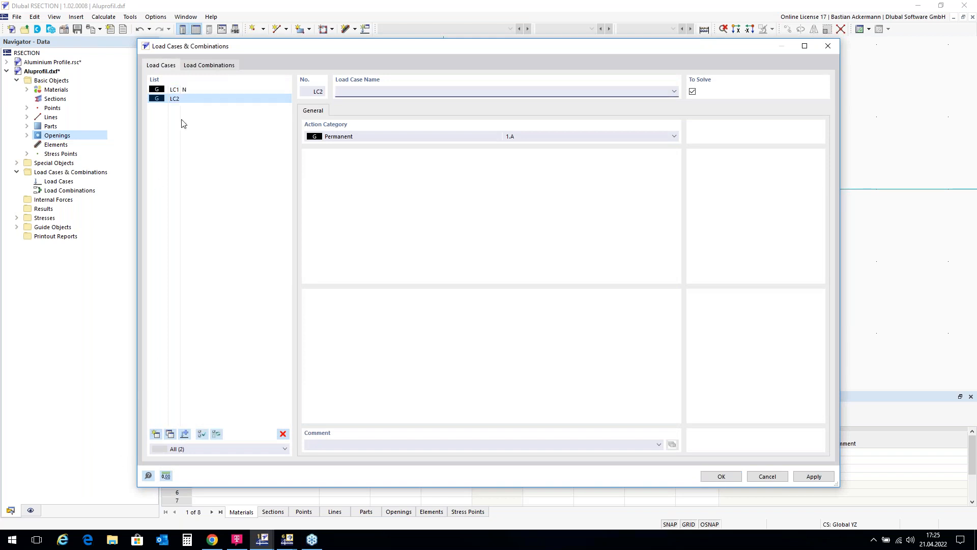
pyautogui.write('T')
# Step: Add load combination CO1 from LC1 and LC2, each with factor 1.00, and apply the load definitions
pyautogui.click(208, 66)
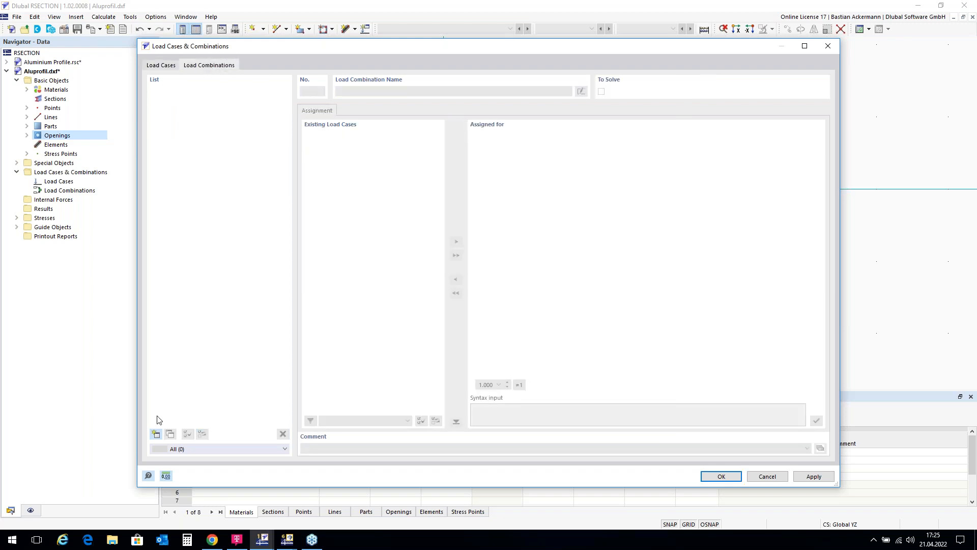
pyautogui.click(156, 434)
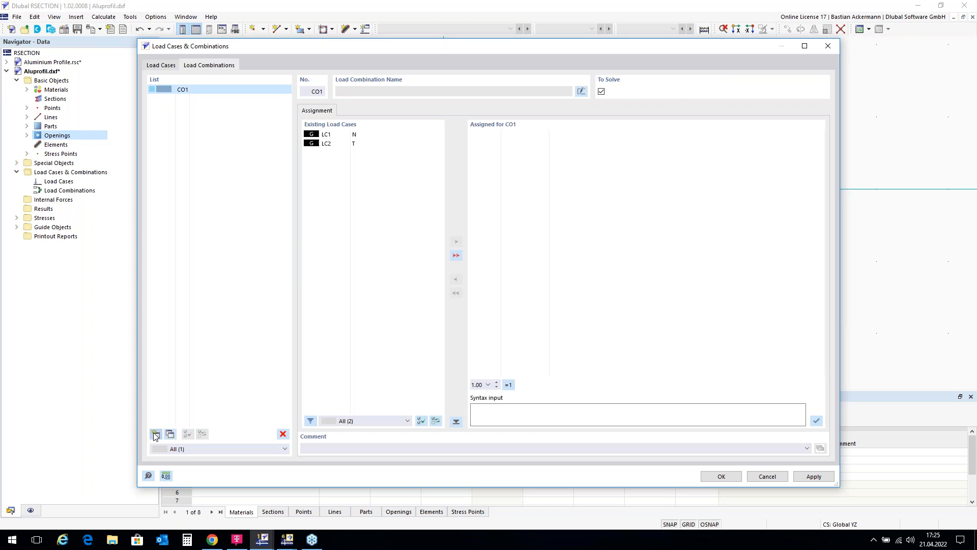
pyautogui.doubleClick(369, 135)
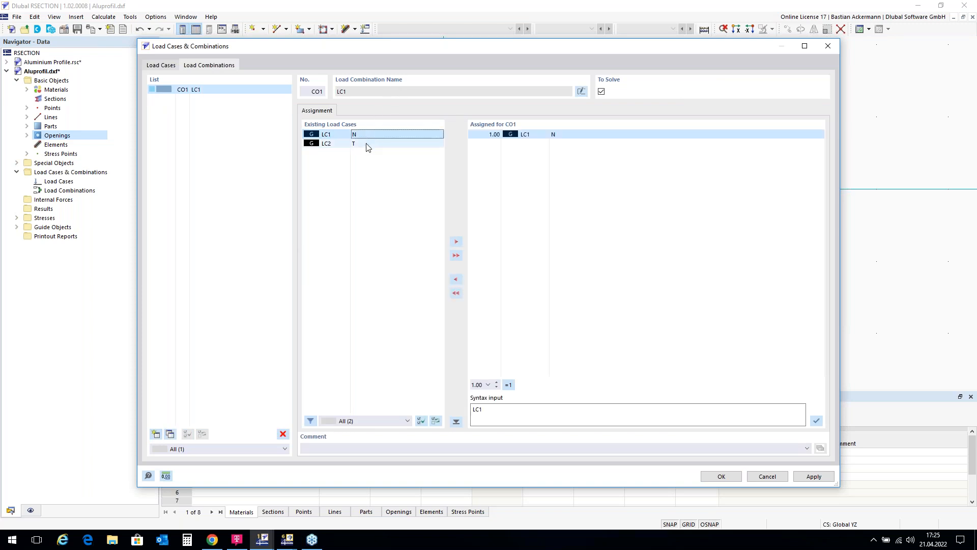
pyautogui.doubleClick(368, 145)
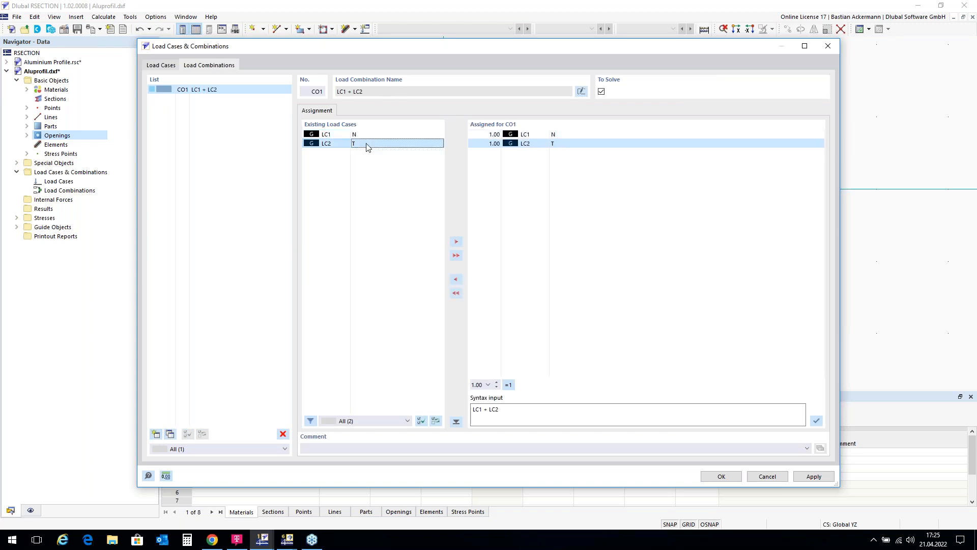
pyautogui.click(722, 477)
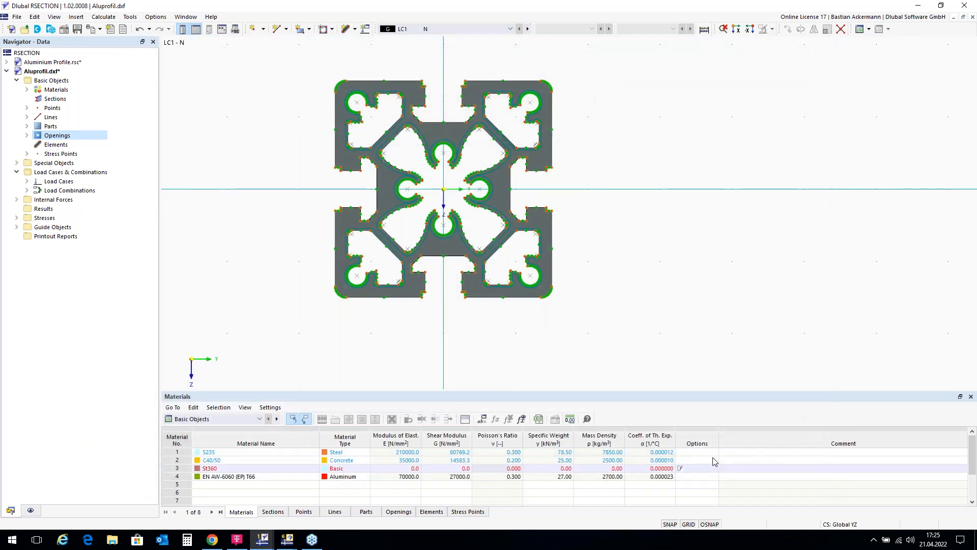
# Step: Define internal forces for load case LC1 - N with an axial force N of -10 kN
pyautogui.doubleClick(44, 201)
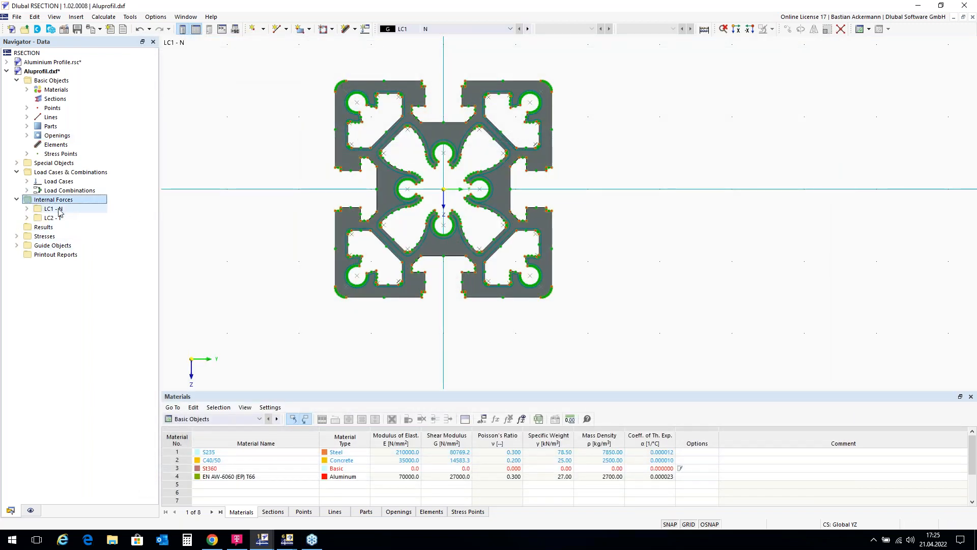
pyautogui.doubleClick(59, 209)
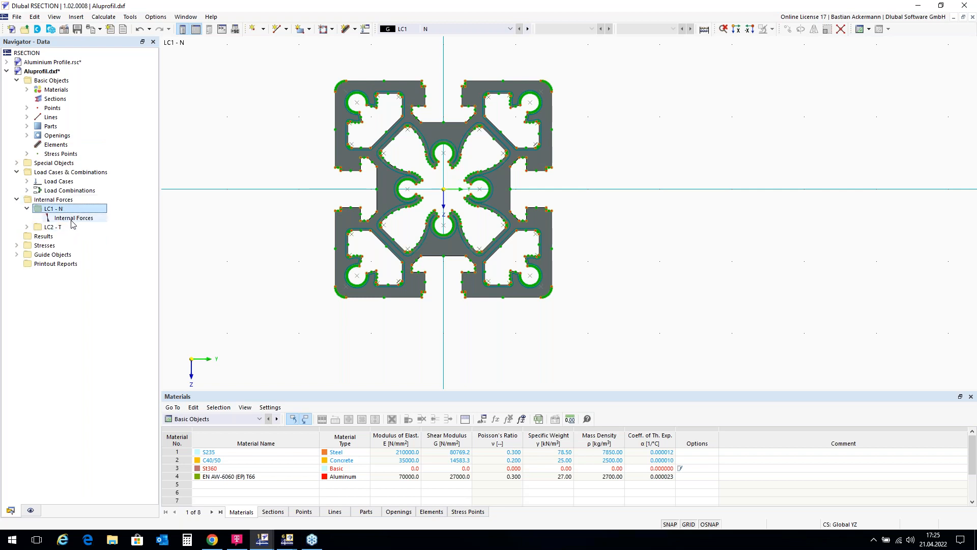
pyautogui.doubleClick(73, 219)
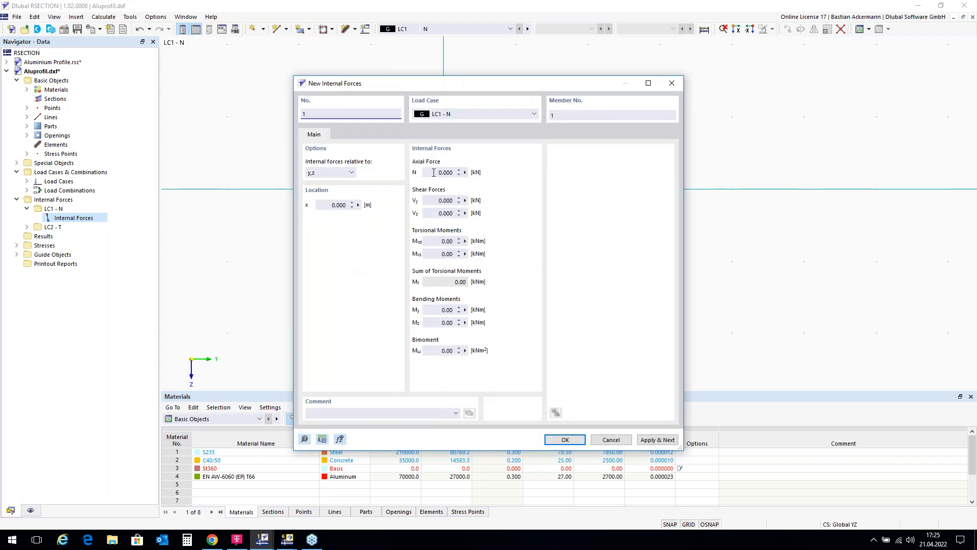
pyautogui.click(434, 173)
pyautogui.write('-10')
pyautogui.click(565, 439)
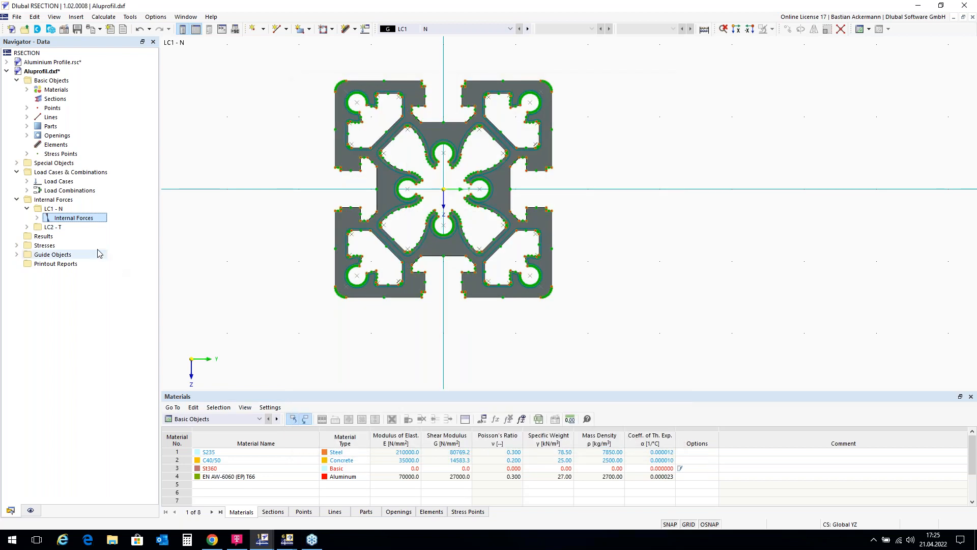
# Step: Define internal forces for load case LC2 - T with a primary torsional moment of 0.3 kNm
pyautogui.doubleClick(53, 227)
pyautogui.doubleClick(71, 237)
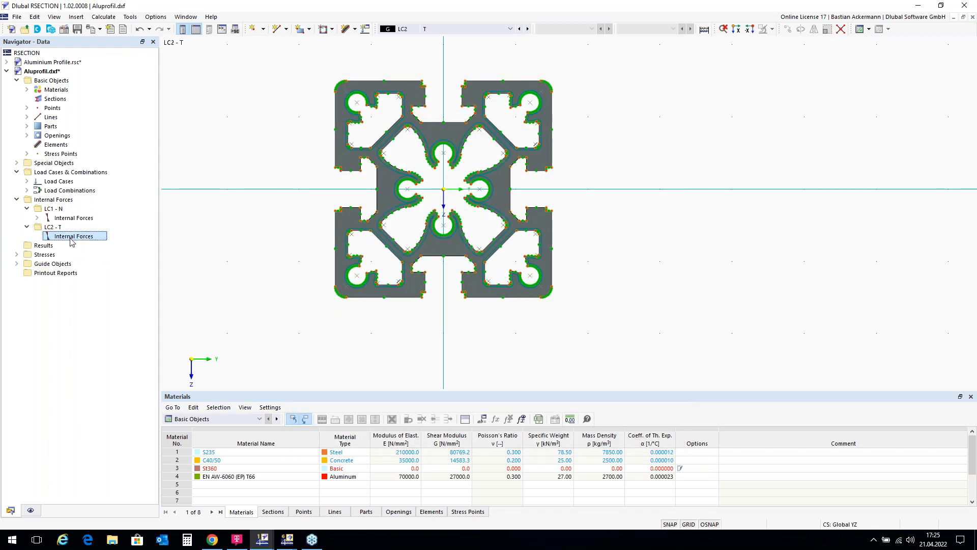
pyautogui.click(441, 242)
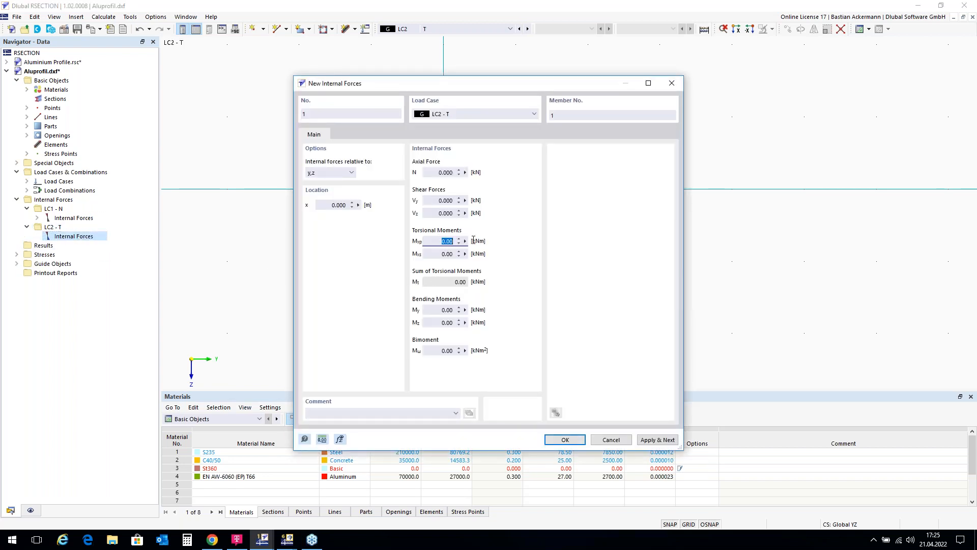
pyautogui.write('0,3')
pyautogui.click(564, 440)
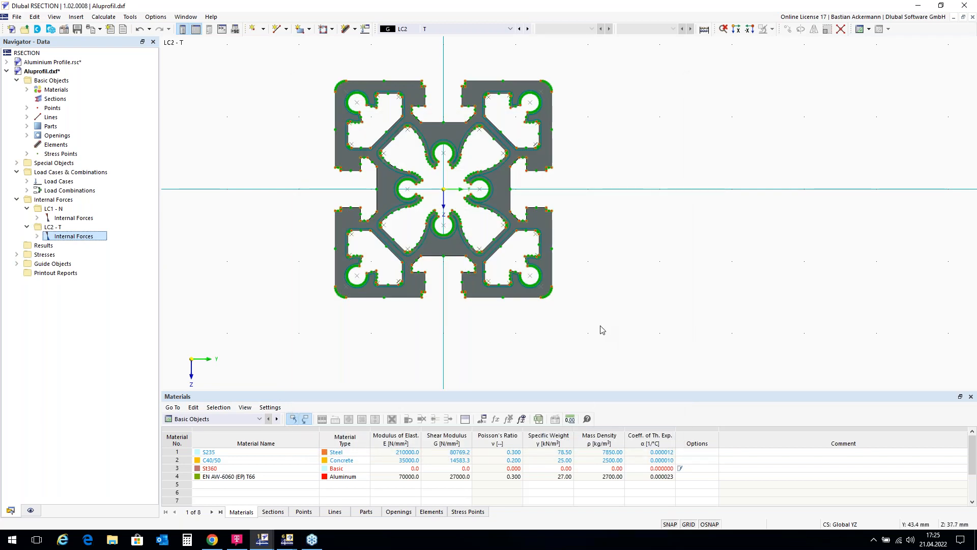
# Step: Calculate all results for the profile with the finite element analysis
pyautogui.click(704, 30)
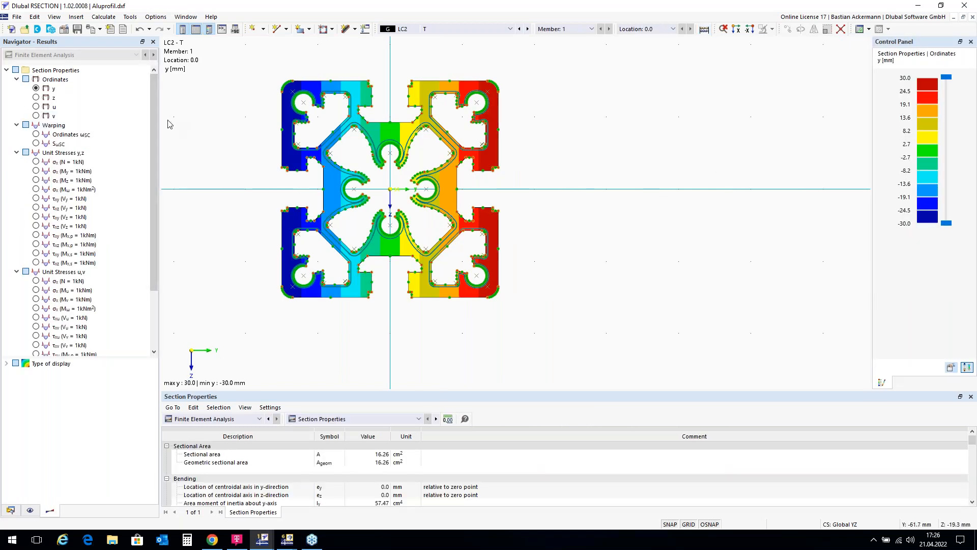
pyautogui.scroll(-2, 482, 243)
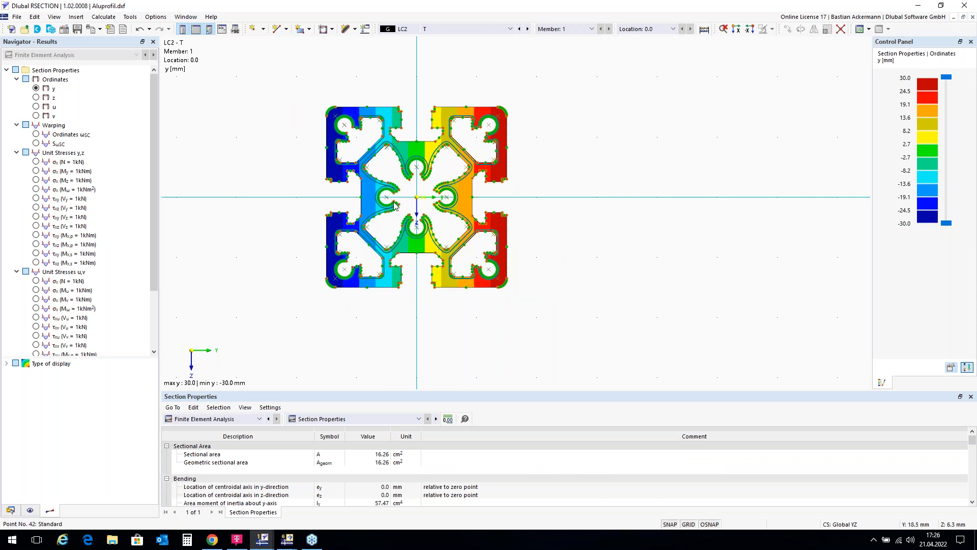
pyautogui.scroll(2, 286, 158)
pyautogui.scroll(1, 272, 171)
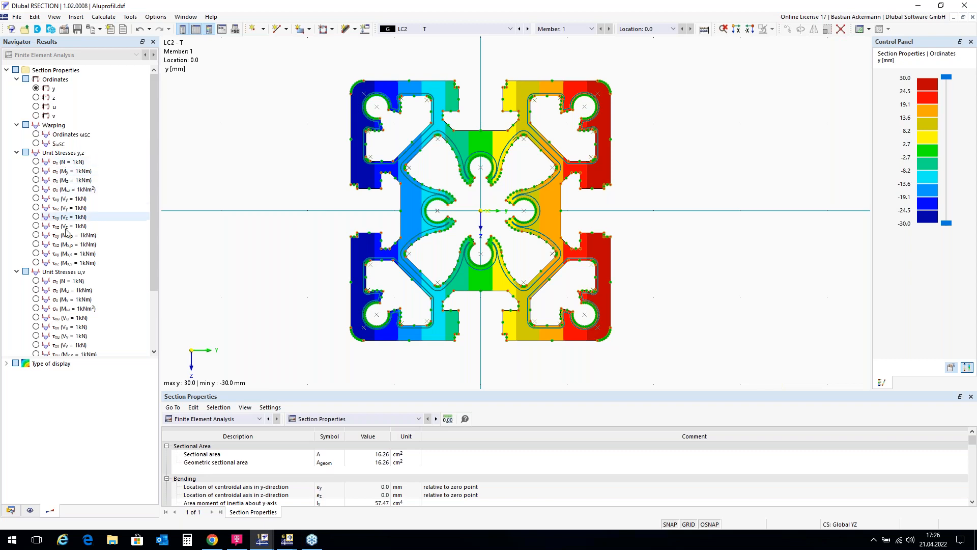
# Step: Display the total normal stress σx,tot and compare it across LC2, LC1 and load combination CO1
pyautogui.scroll(-3, 70, 287)
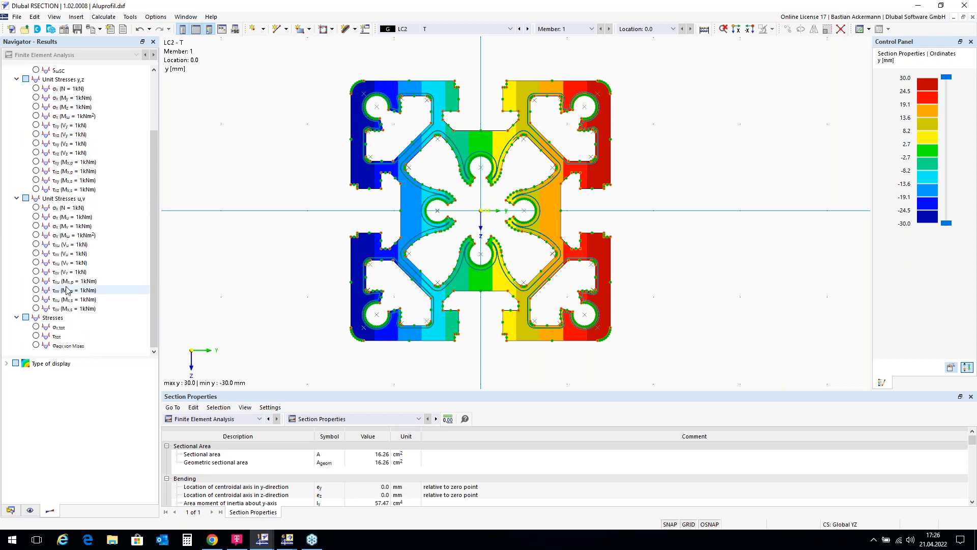
pyautogui.click(37, 327)
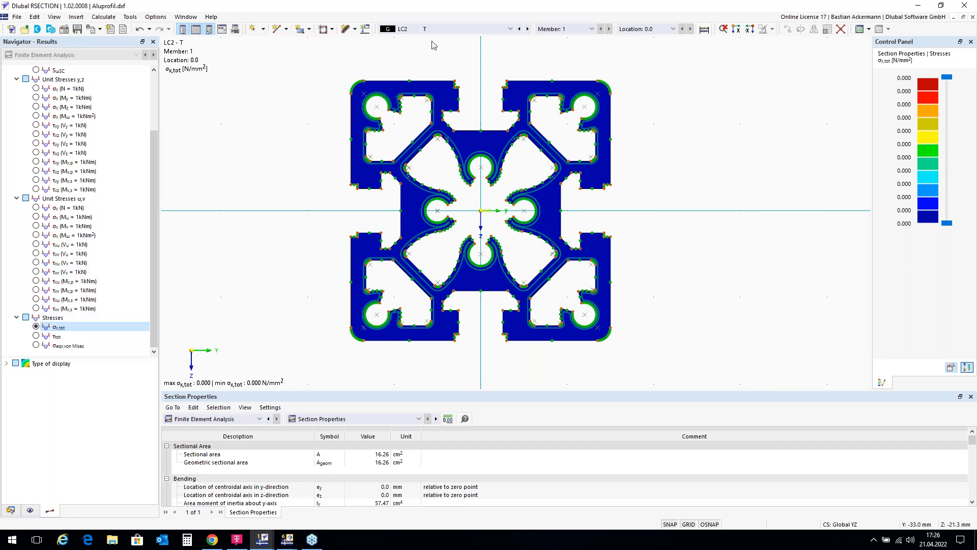
pyautogui.click(520, 29)
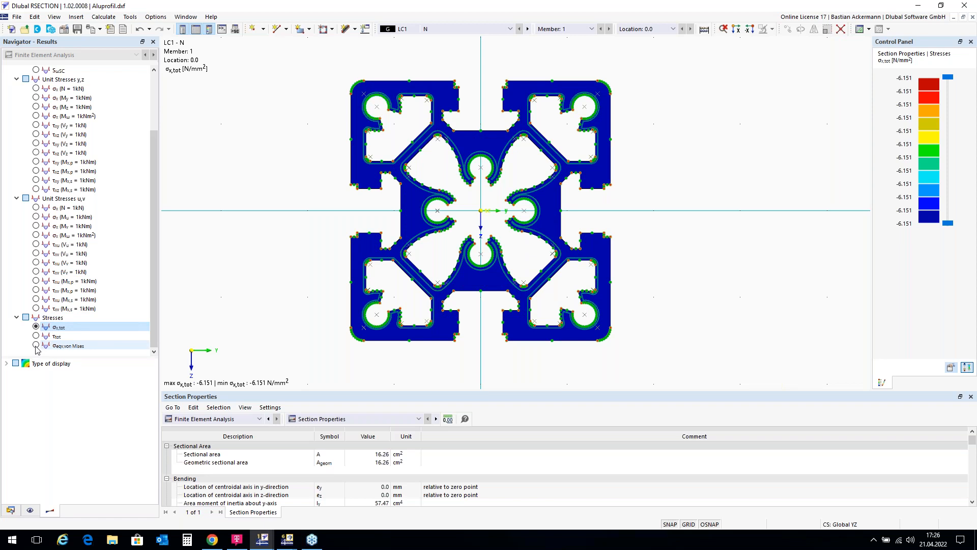
pyautogui.click(528, 29)
pyautogui.click(527, 29)
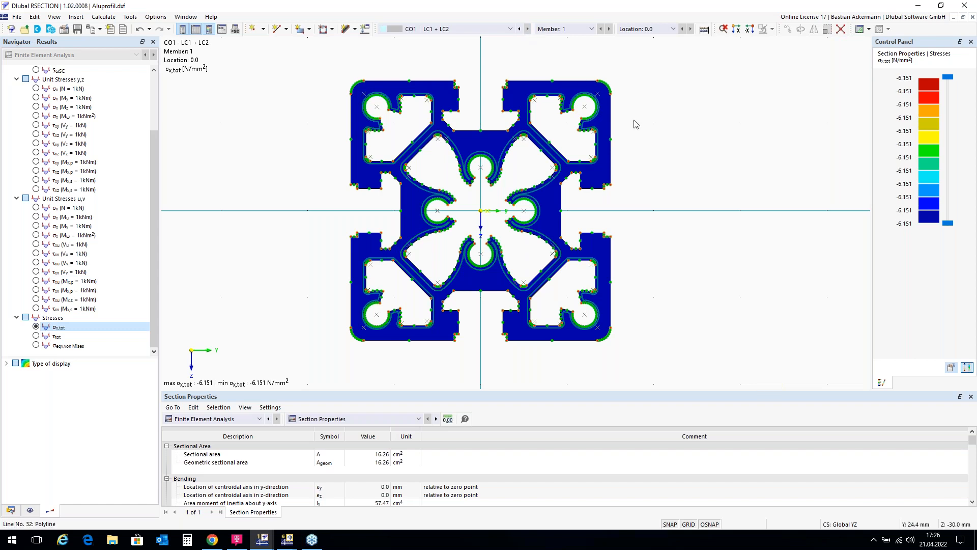
# Step: Display the total shear stress τtot for CO1, followed by the von Mises equivalent stress
pyautogui.click(37, 337)
pyautogui.click(37, 336)
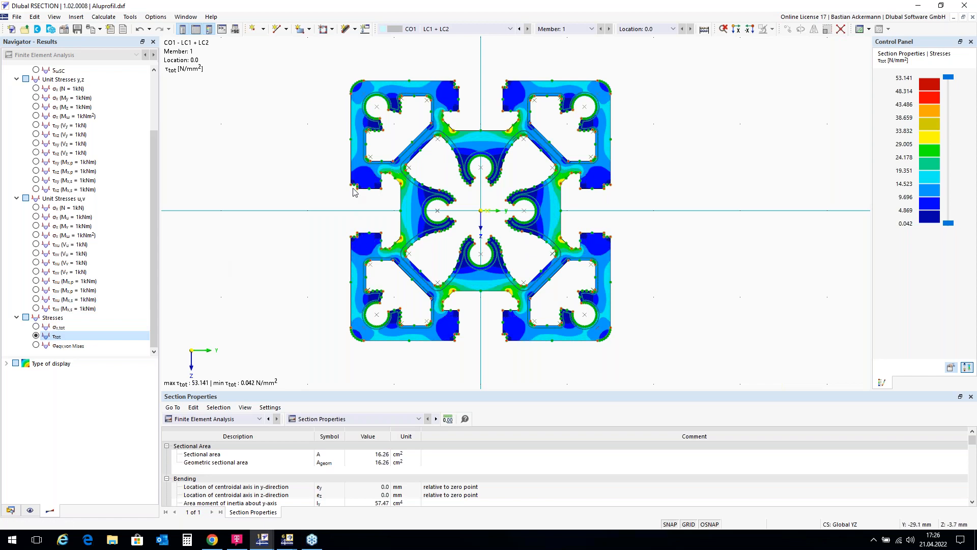
pyautogui.scroll(-1, 351, 192)
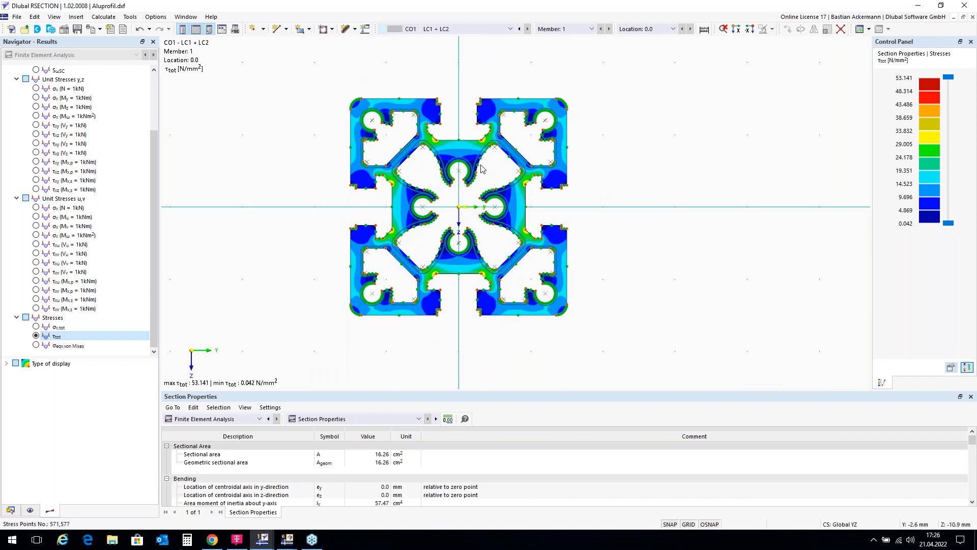
pyautogui.click(36, 345)
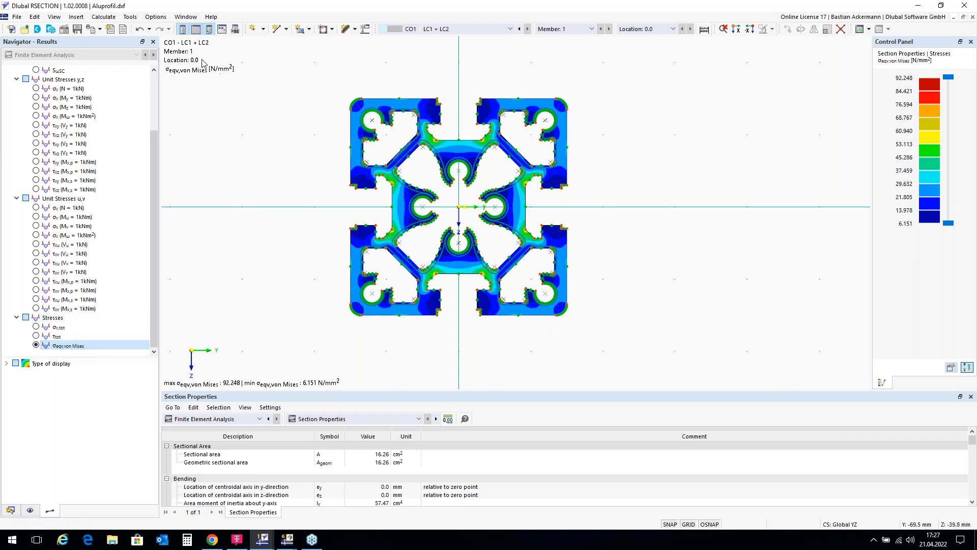
# Step: Send the CO1 von Mises stress graphic to a new printout report named "Protocol Aluminium Profile"
pyautogui.click(100, 29)
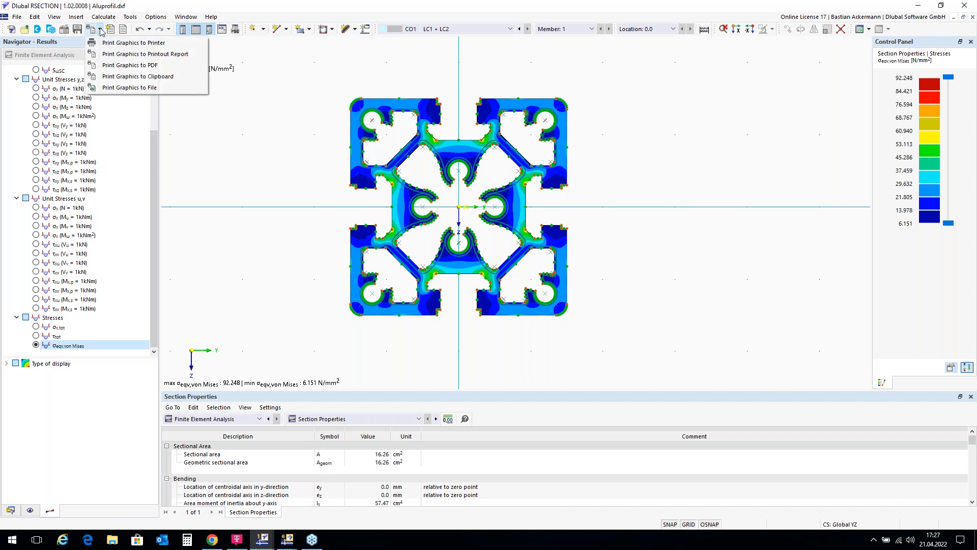
pyautogui.click(119, 54)
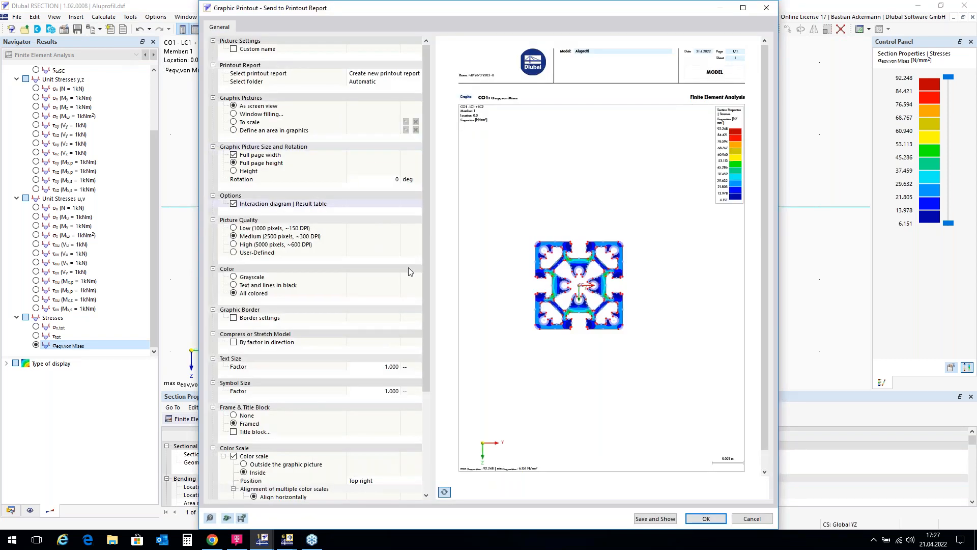
pyautogui.click(656, 519)
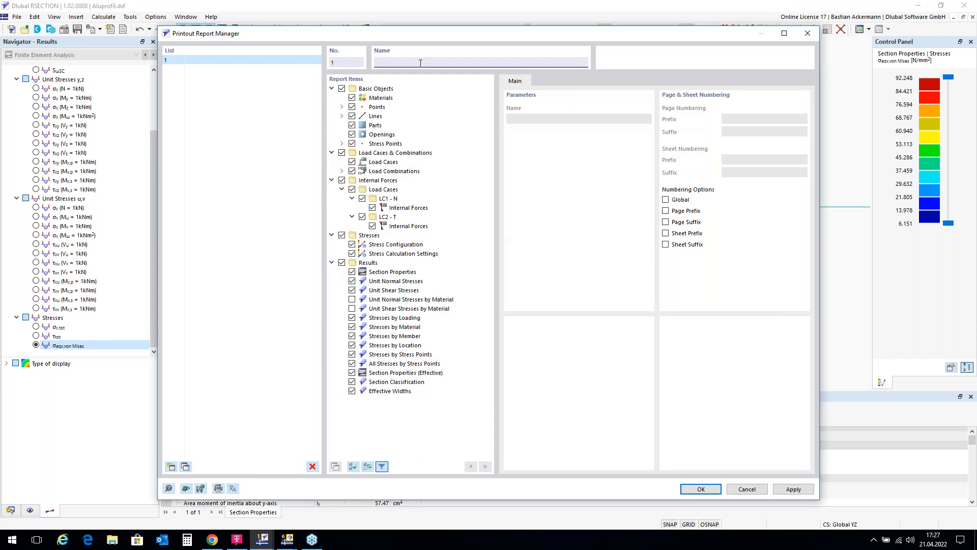
pyautogui.write('Protocol Aluminium Profile')
pyautogui.click(707, 489)
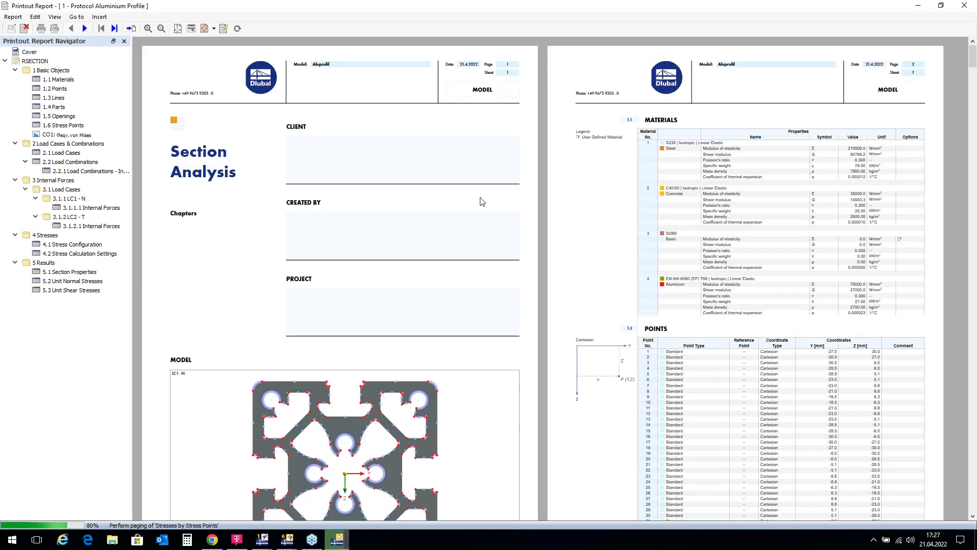
# Step: Review the CO1 von Mises graphic in the printout report and close the report
pyautogui.scroll(-3, 481, 200)
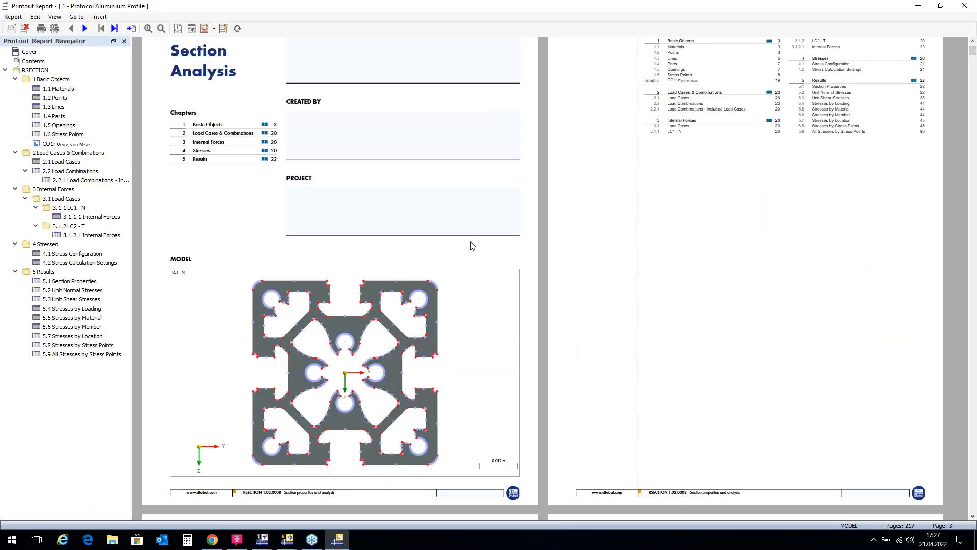
pyautogui.click(53, 145)
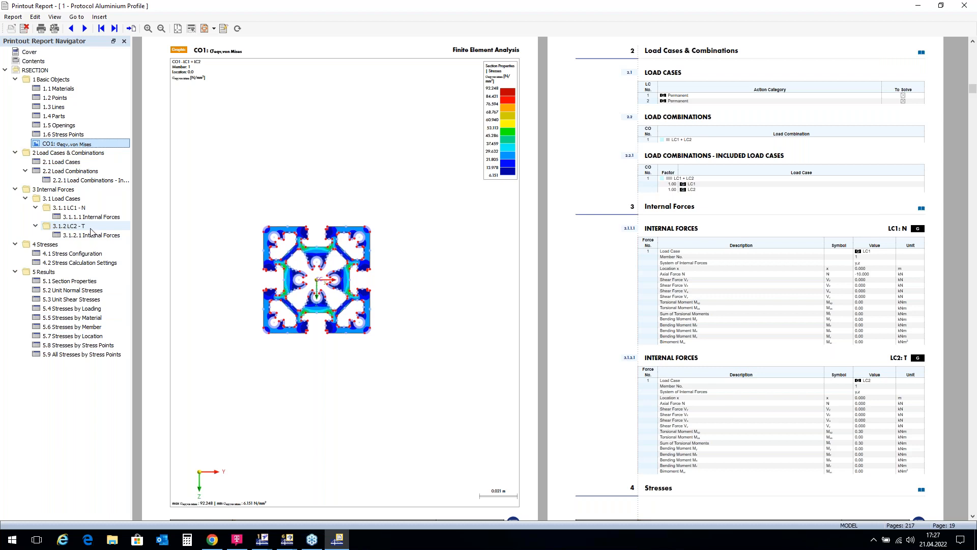
pyautogui.click(966, 6)
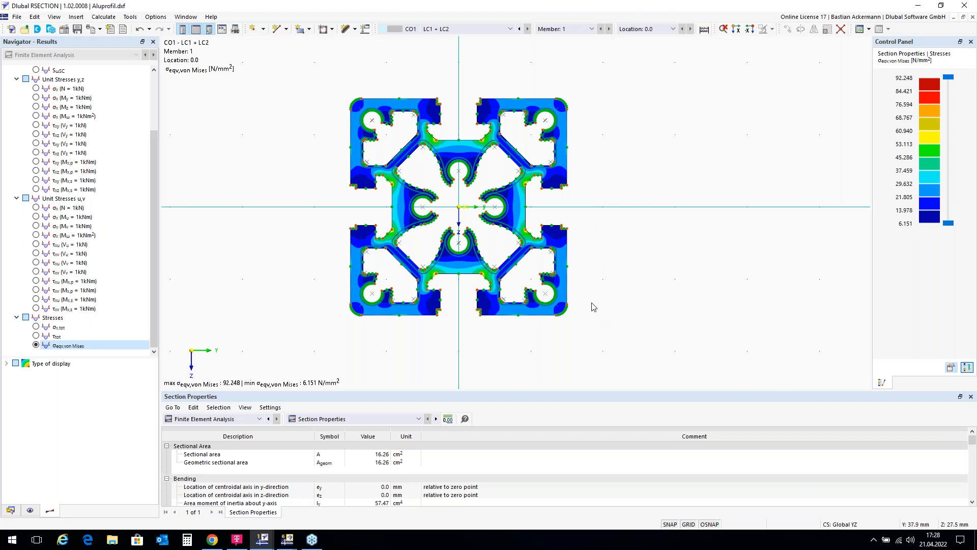
# Step: Save the model with results and printout reports as Aluprofil.dxf on the Desktop, replacing the existing file
pyautogui.click(17, 18)
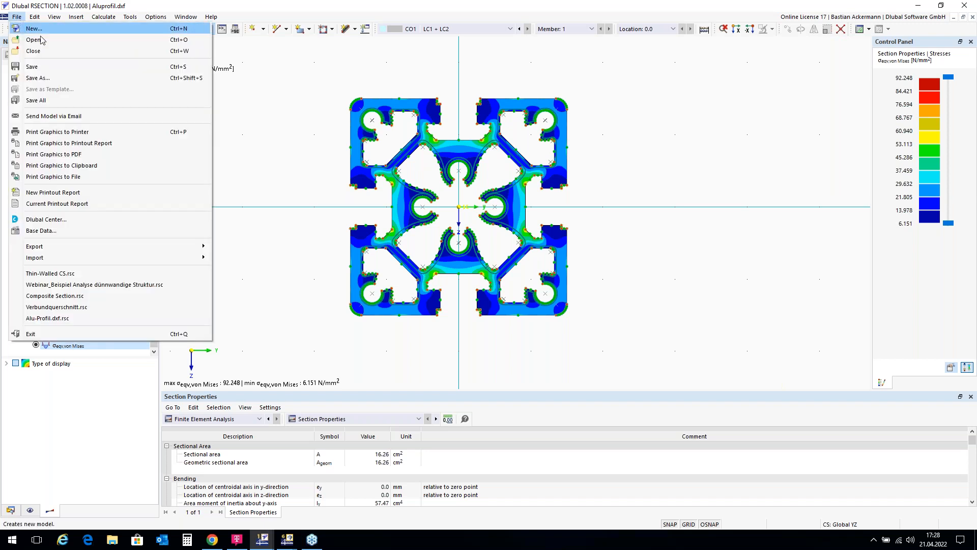
pyautogui.click(65, 79)
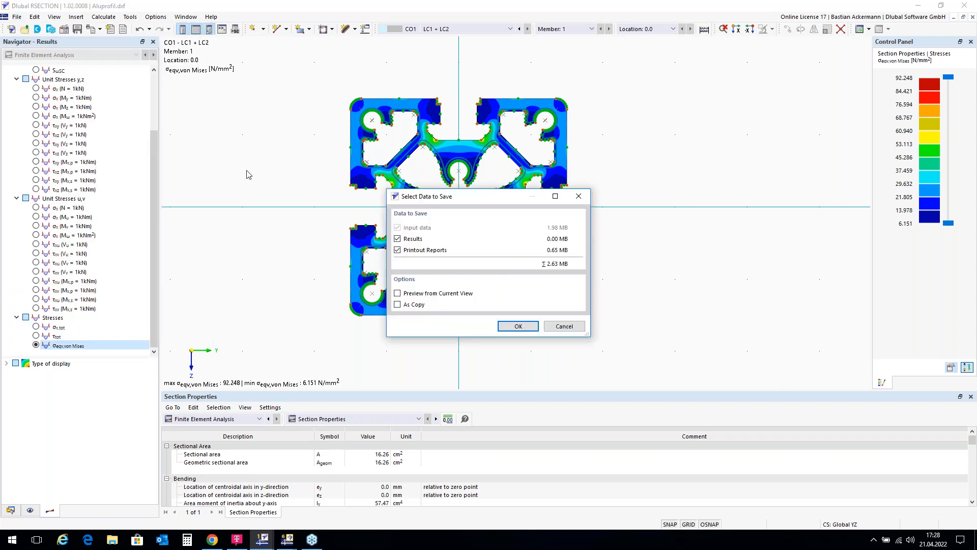
pyautogui.click(519, 327)
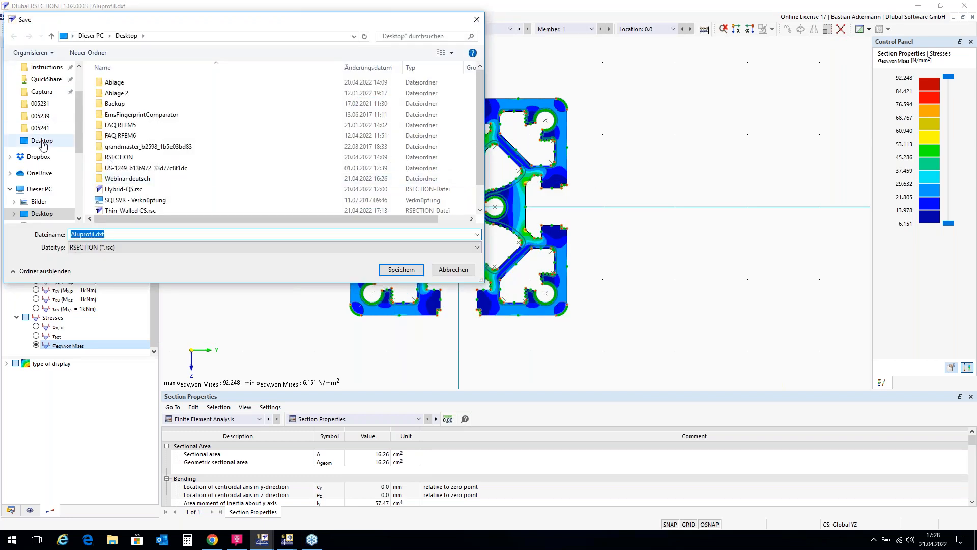
pyautogui.click(405, 271)
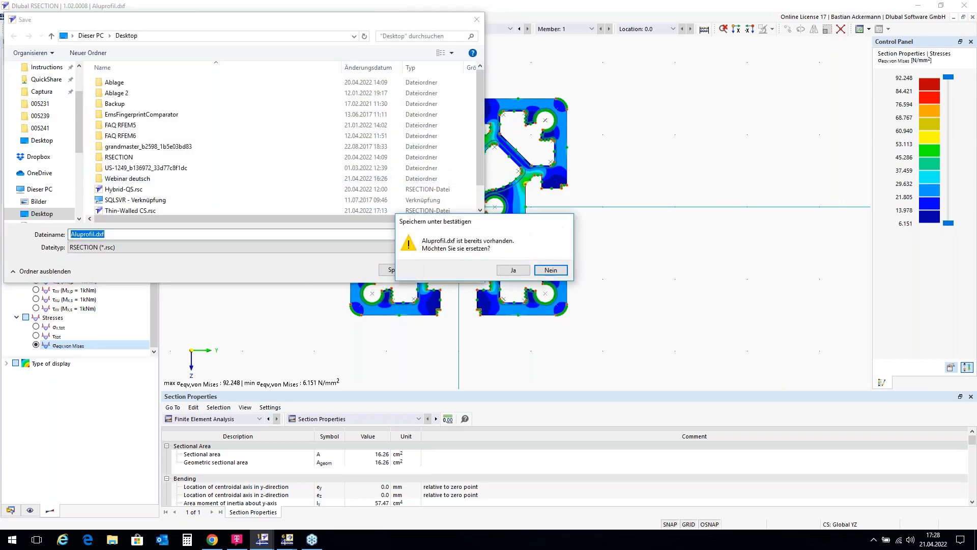
pyautogui.click(514, 270)
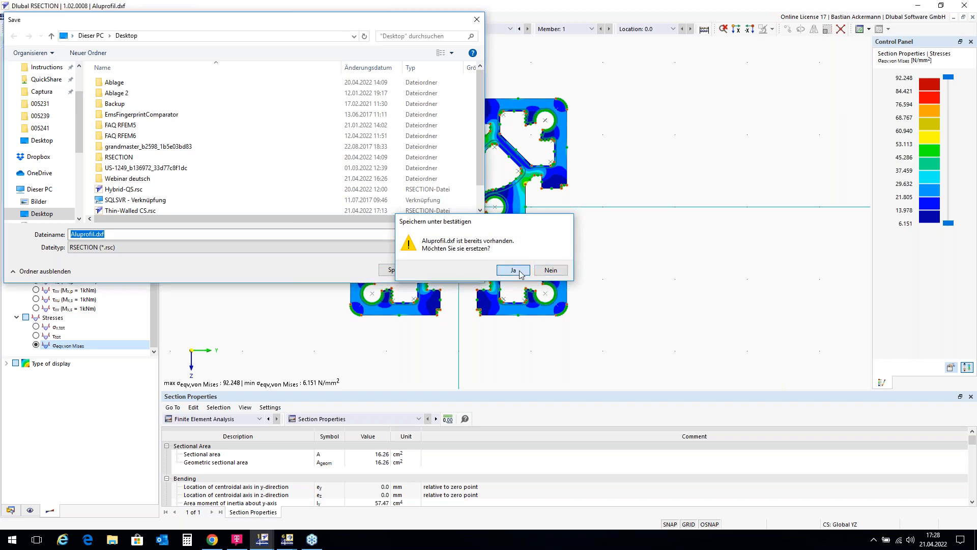
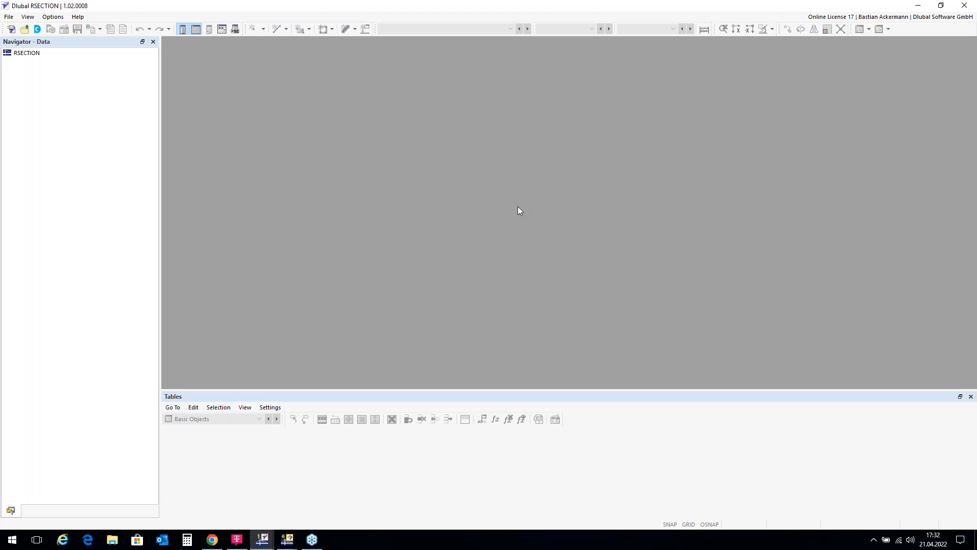
# Step: Create a new model named Composite CS using the Finite Element Analysis method
pyautogui.click(11, 30)
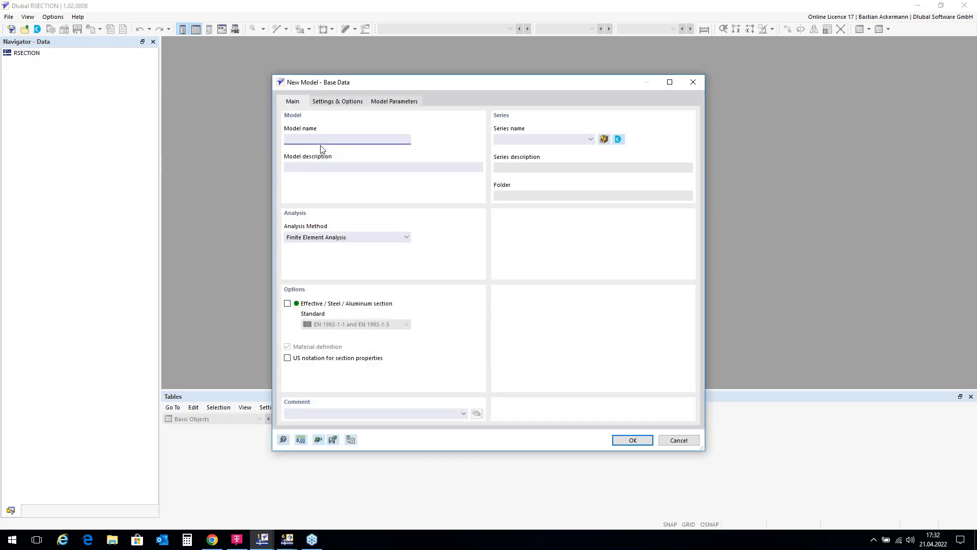
pyautogui.write('Composite')
pyautogui.write('CS')
pyautogui.click(631, 440)
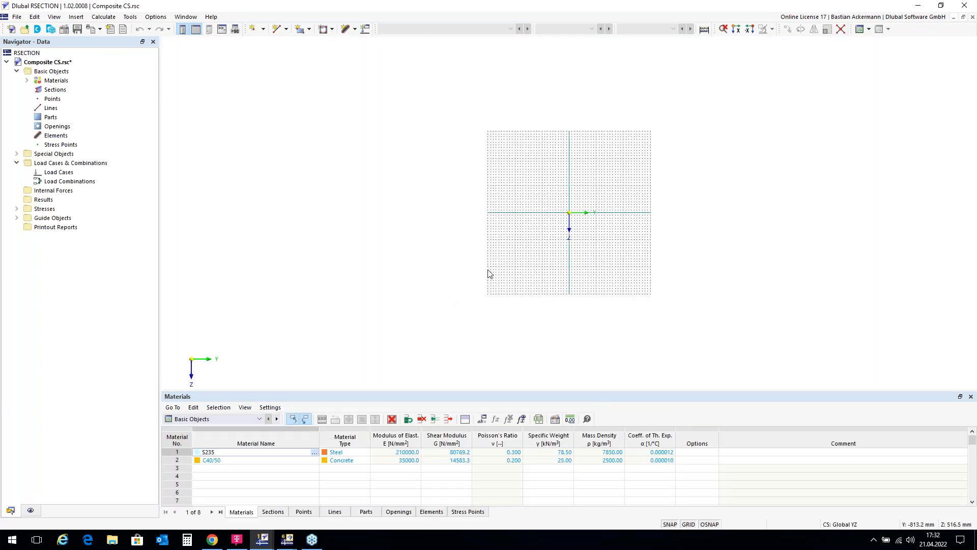
# Step: Draw a closed 1000 × 200 mm rectangle of single lines from Y -500, Z 0 to Y 500, Z -200 mm
pyautogui.scroll(3, 611, 207)
pyautogui.scroll(2, 585, 207)
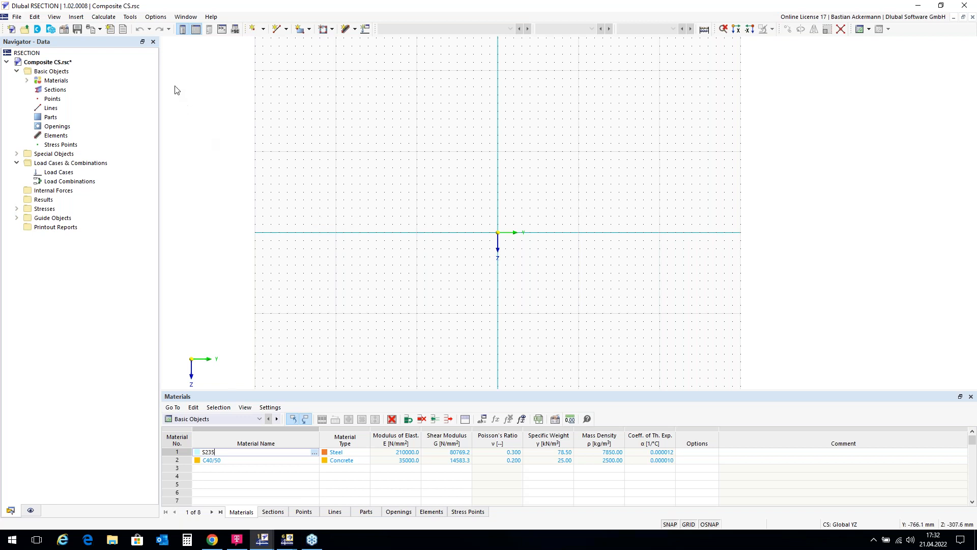
pyautogui.click(283, 30)
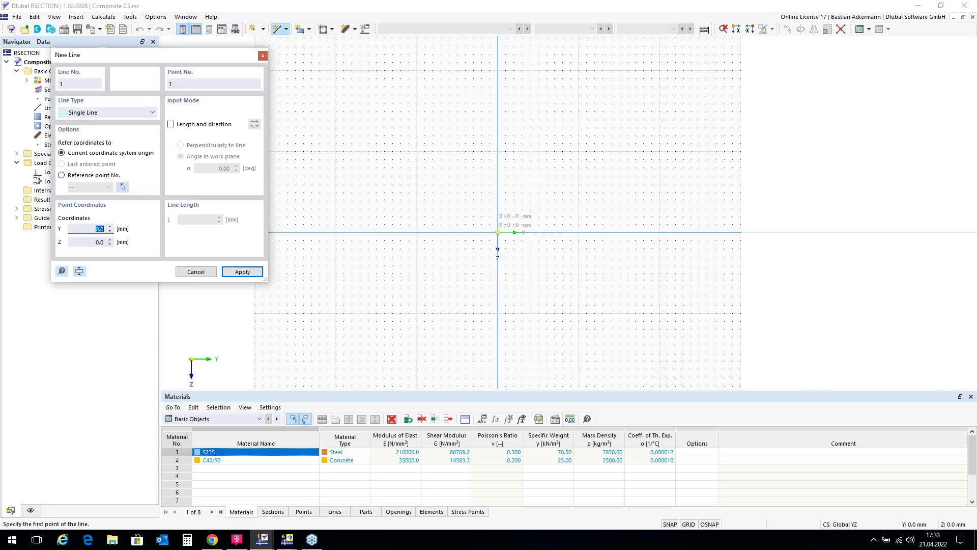
pyautogui.scroll(-1, 598, 234)
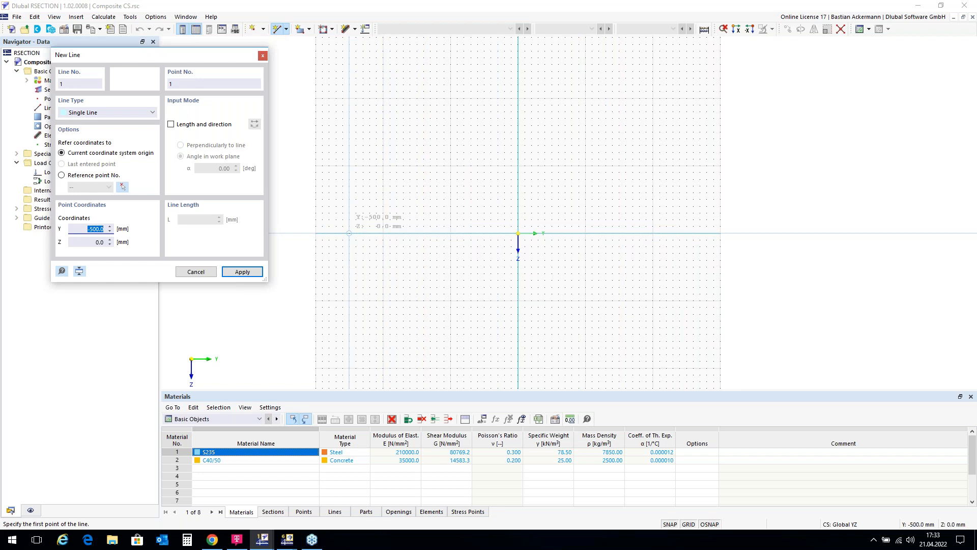
pyautogui.click(348, 233)
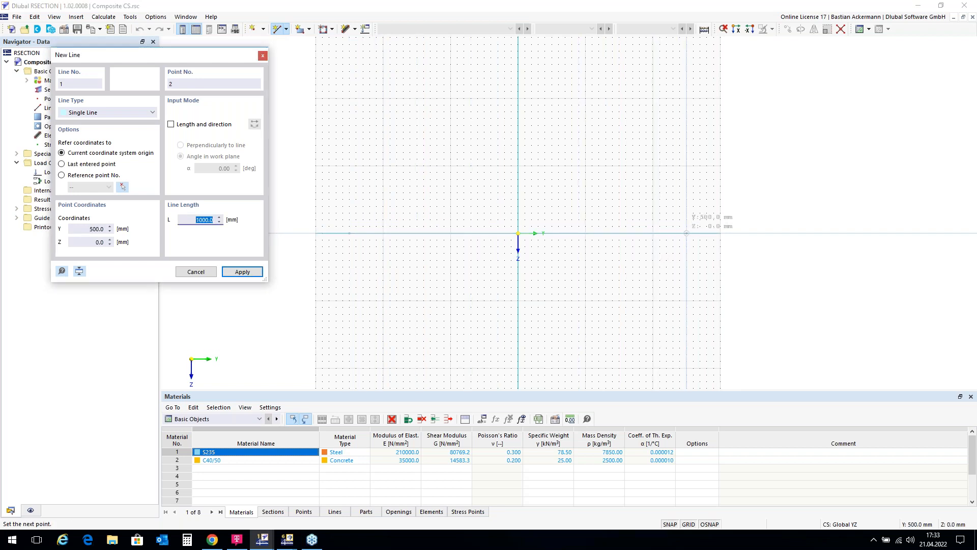
pyautogui.click(687, 233)
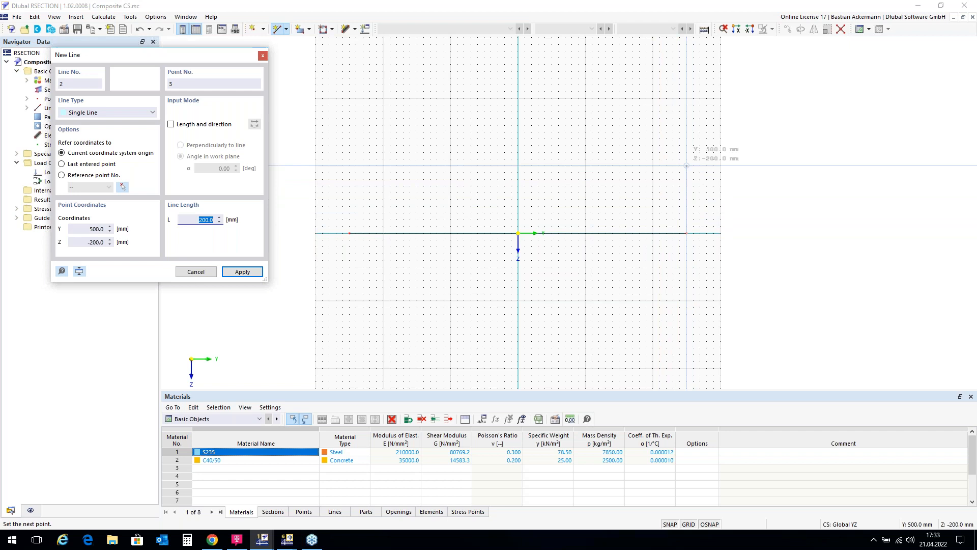
pyautogui.click(686, 166)
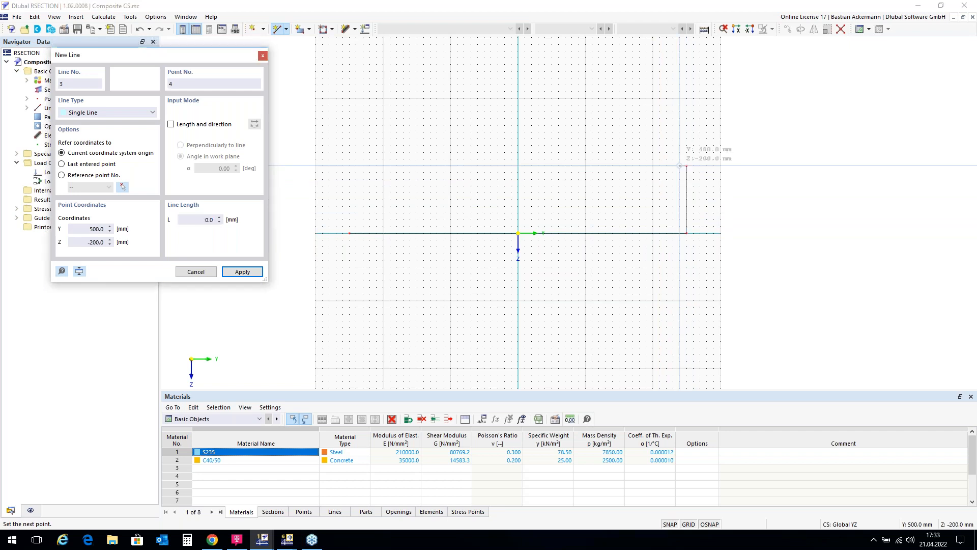
pyautogui.click(349, 166)
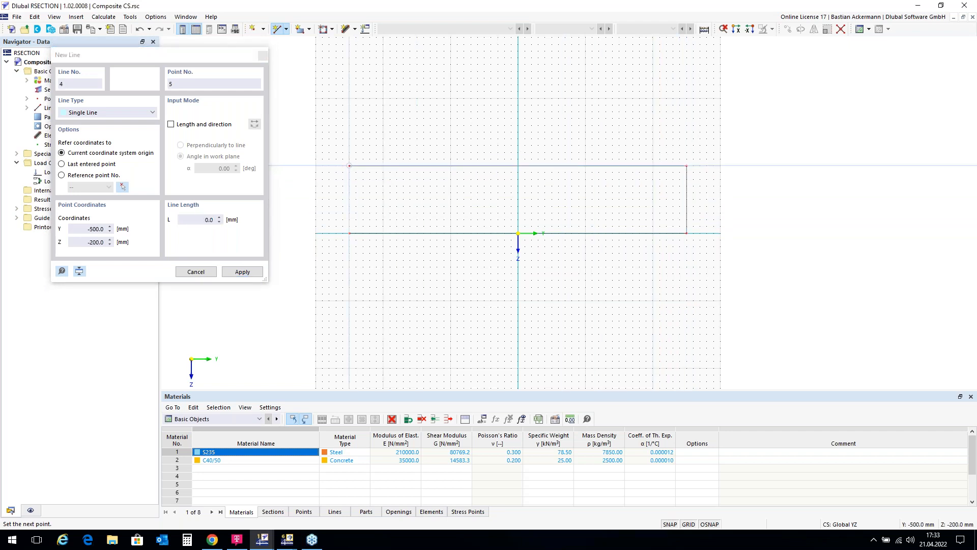
pyautogui.click(350, 233)
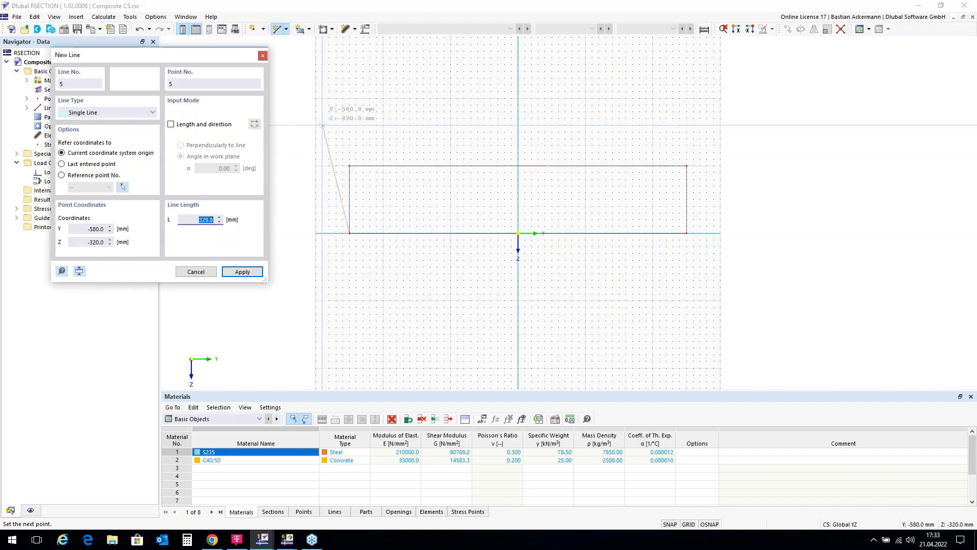
pyautogui.rightClick(309, 132)
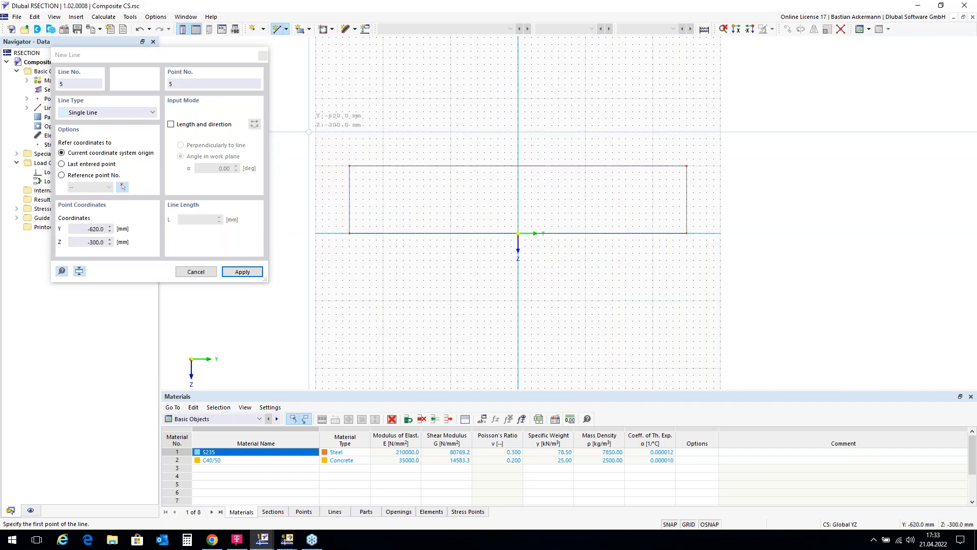
pyautogui.rightClick(323, 113)
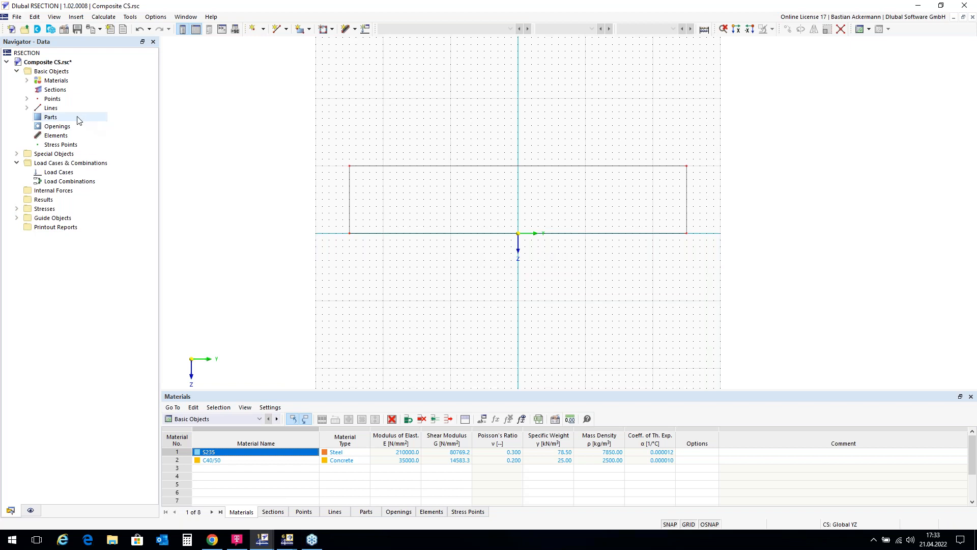
# Step: Create a part of material C40/50 bounded by the rectangle's four lines
pyautogui.rightClick(52, 119)
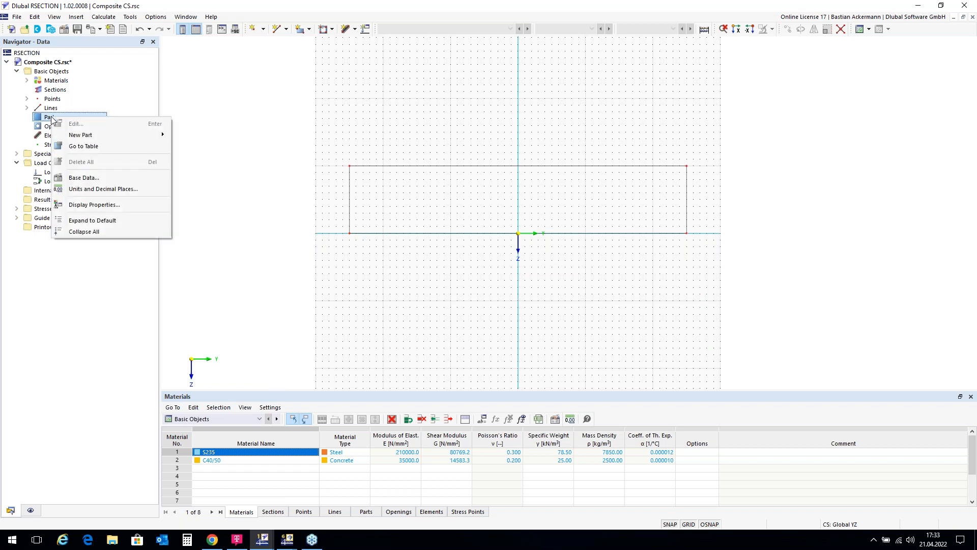
pyautogui.moveTo(85, 135)
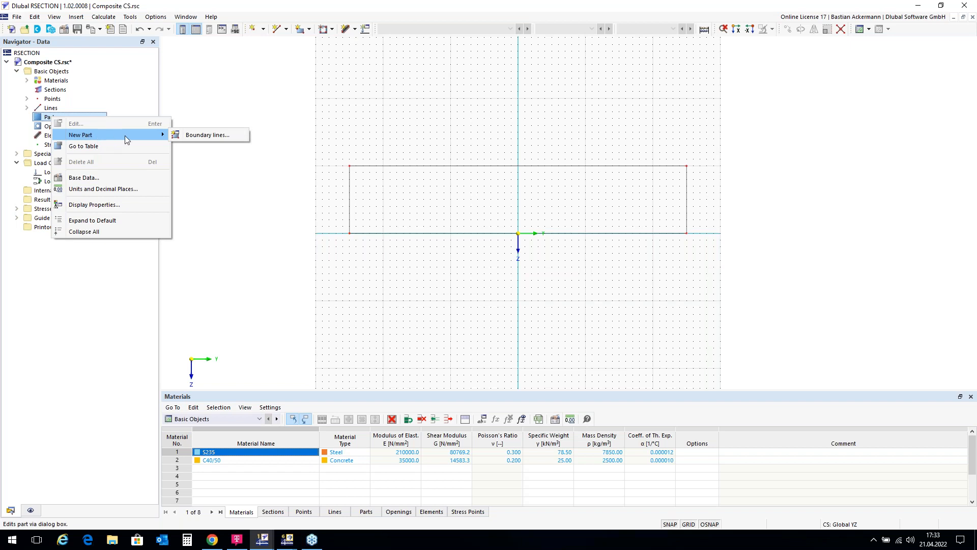
pyautogui.click(198, 135)
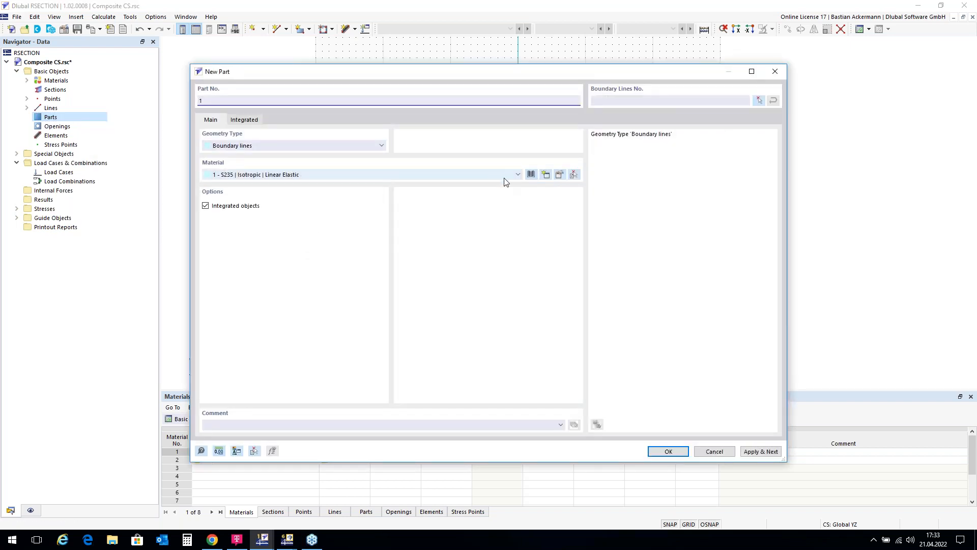
pyautogui.click(518, 175)
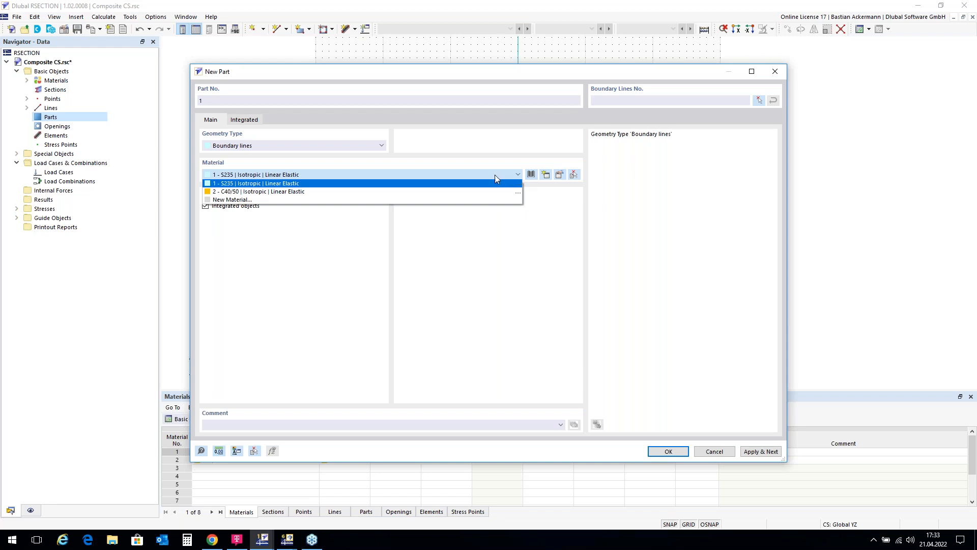
pyautogui.click(269, 196)
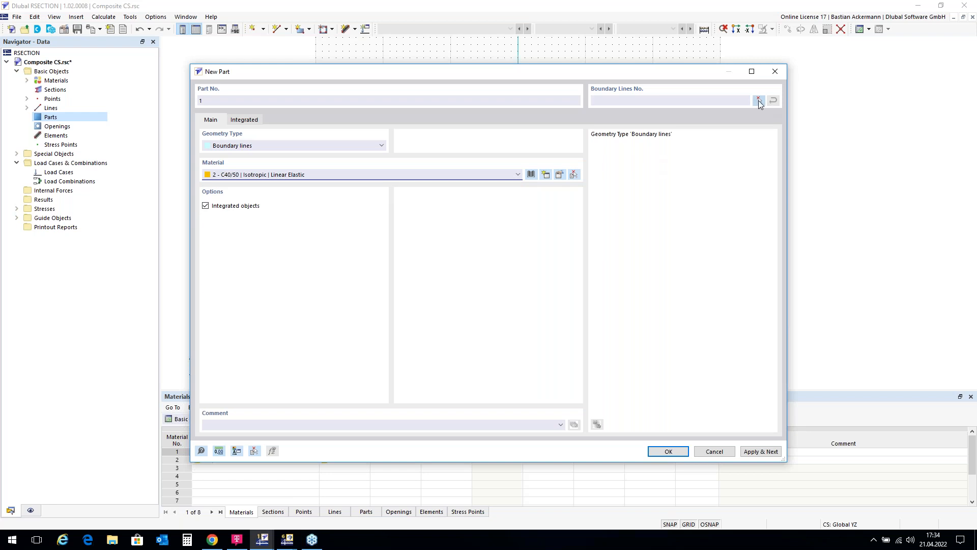
pyautogui.click(758, 100)
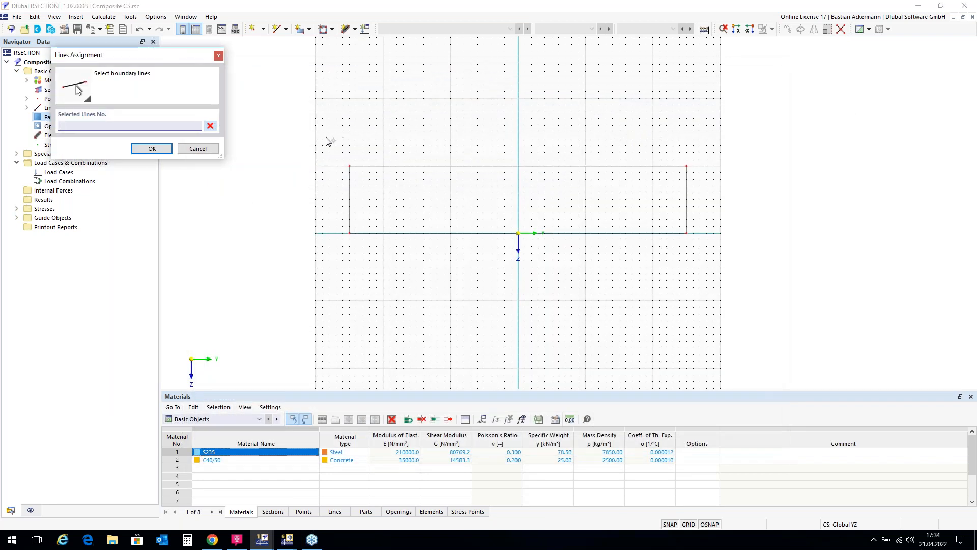
pyautogui.moveTo(320, 135); pyautogui.dragTo(733, 281)
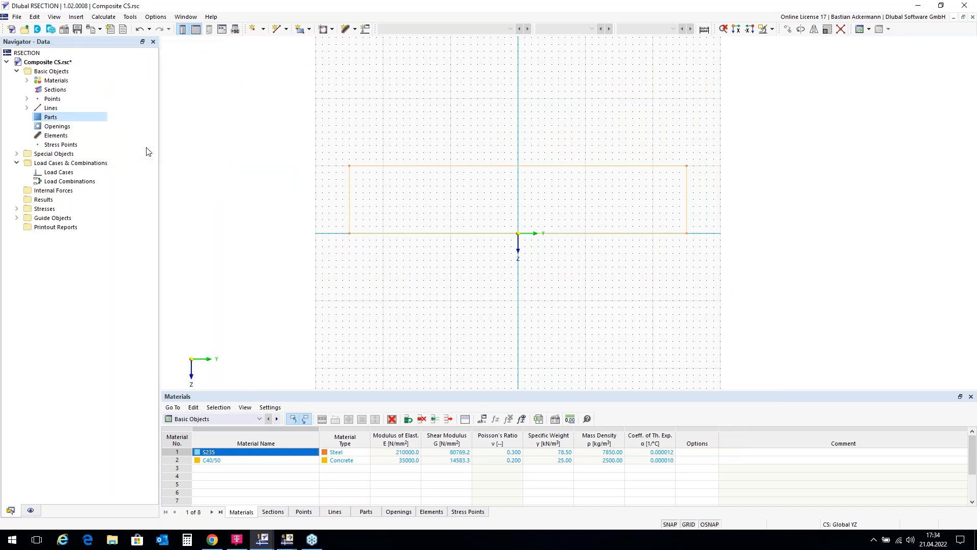
pyautogui.click(150, 149)
pyautogui.click(667, 451)
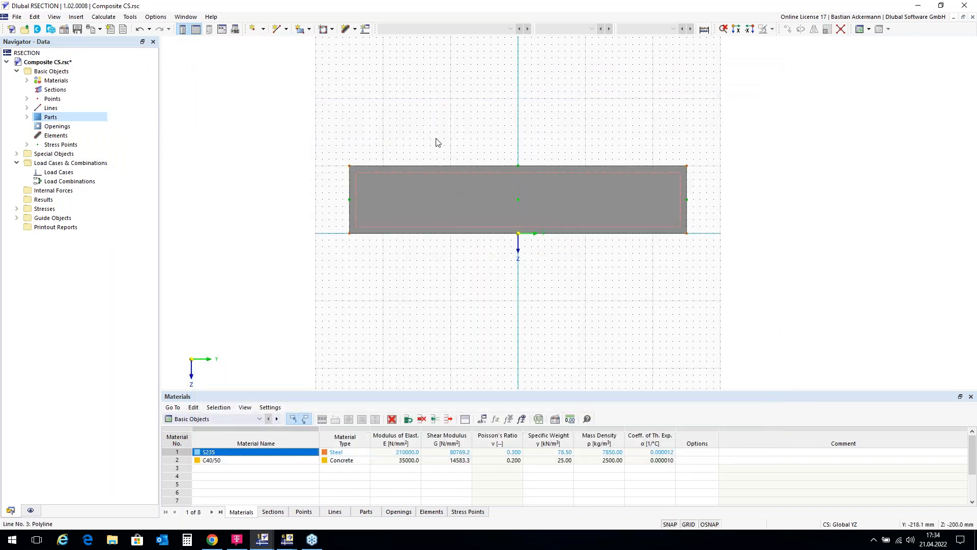
# Step: Start a new section and import HEB 400 (DIN 1025-2:1995-11; Euronorm 53-62) in S235 from the library
pyautogui.scroll(-1, 478, 104)
pyautogui.scroll(2, 502, 303)
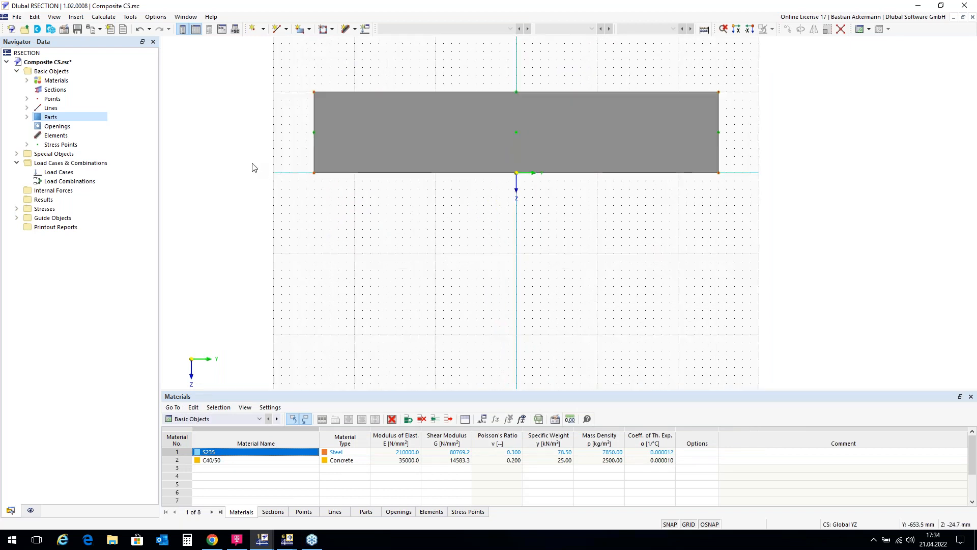
pyautogui.rightClick(53, 90)
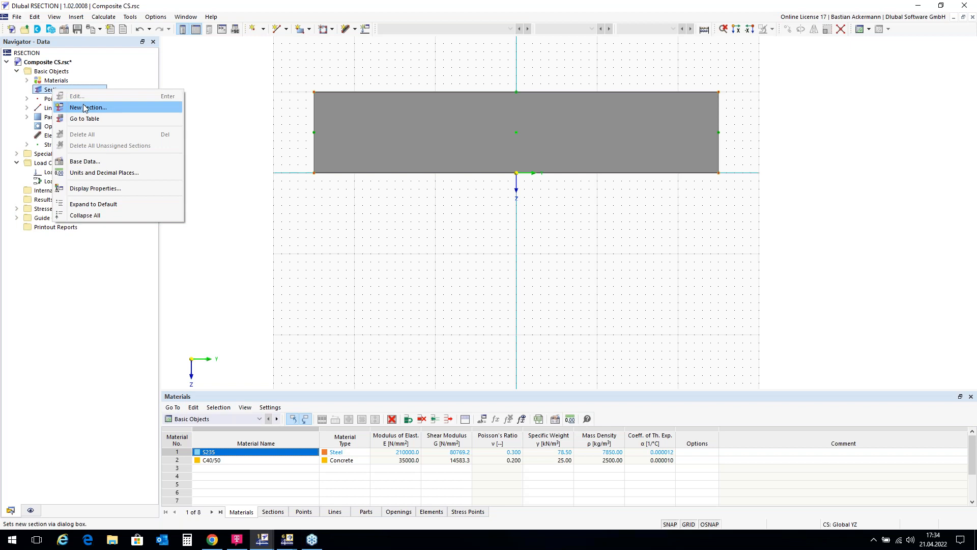
pyautogui.click(86, 109)
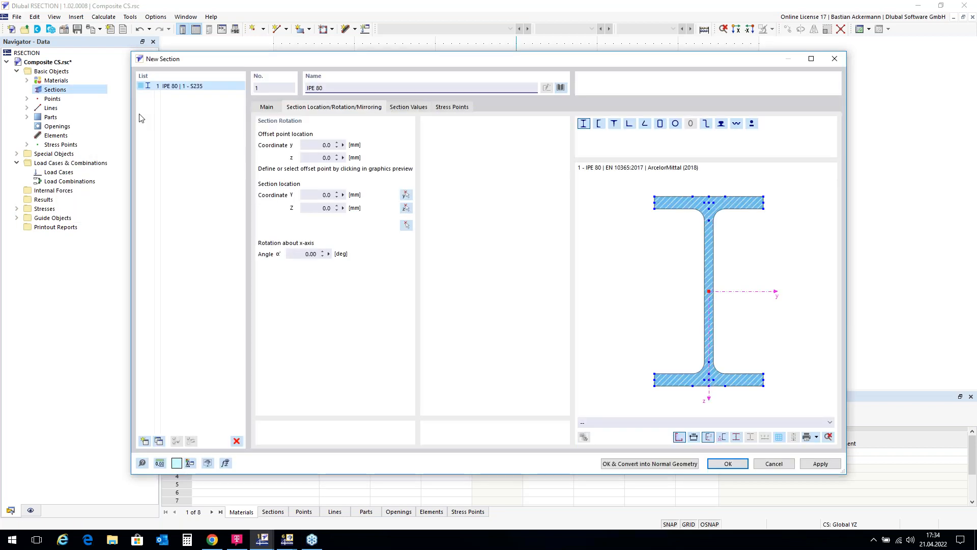
pyautogui.click(561, 88)
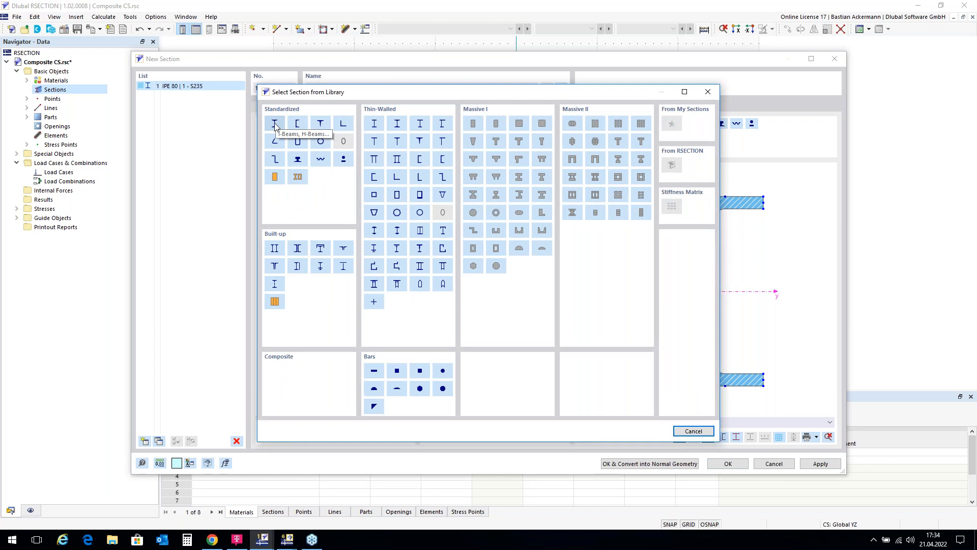
pyautogui.click(274, 125)
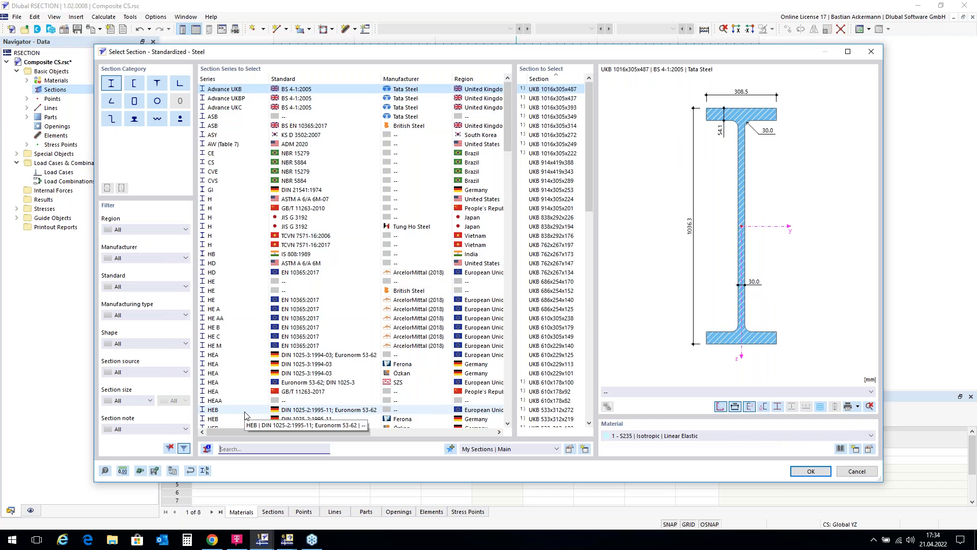
pyautogui.click(248, 411)
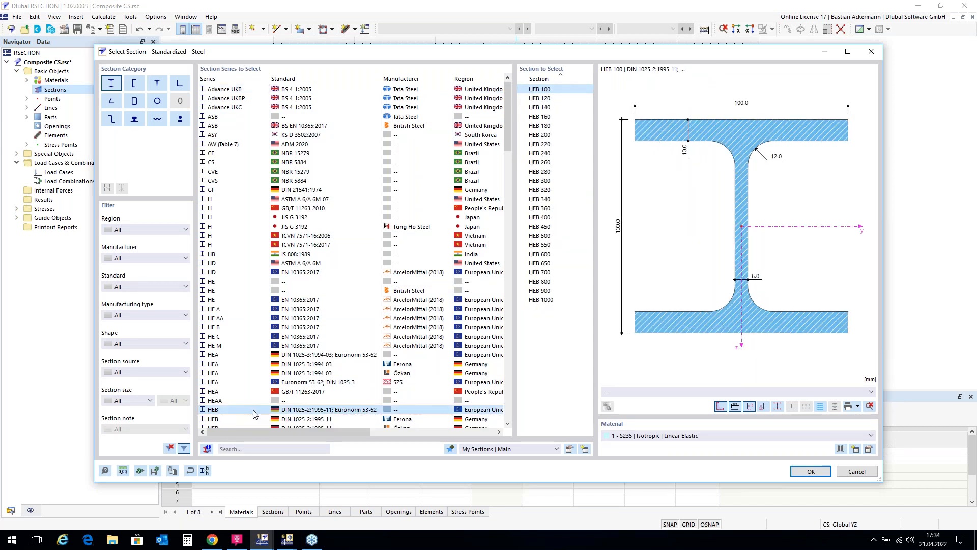
pyautogui.click(540, 218)
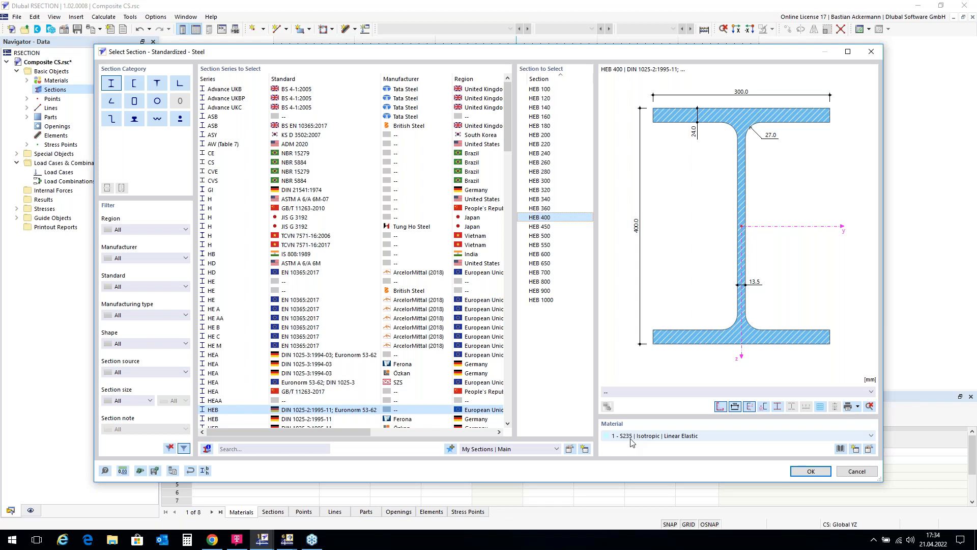
pyautogui.click(812, 472)
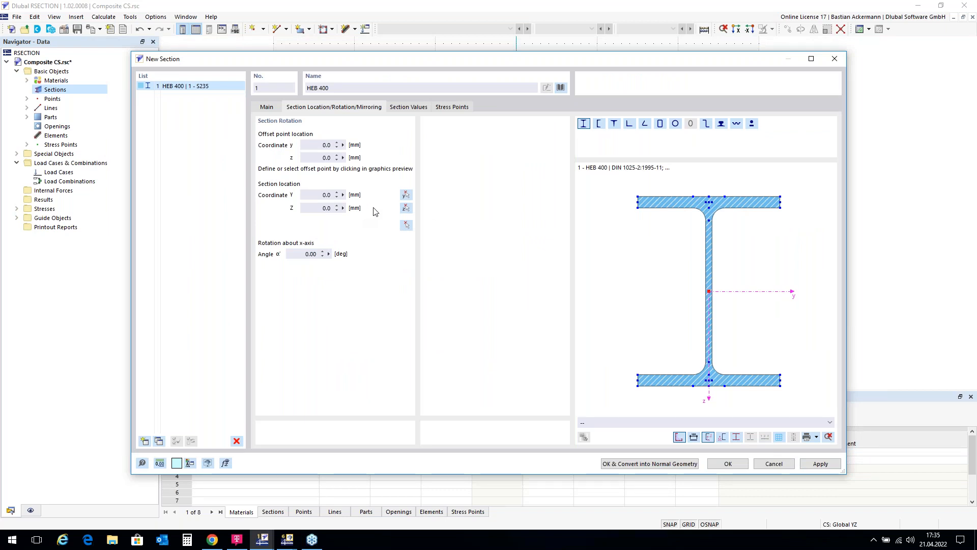
# Step: Set the HEB 400 offset point to the middle of its top edge and place the section at the origin beneath the concrete part
pyautogui.click(407, 225)
pyautogui.click(709, 197)
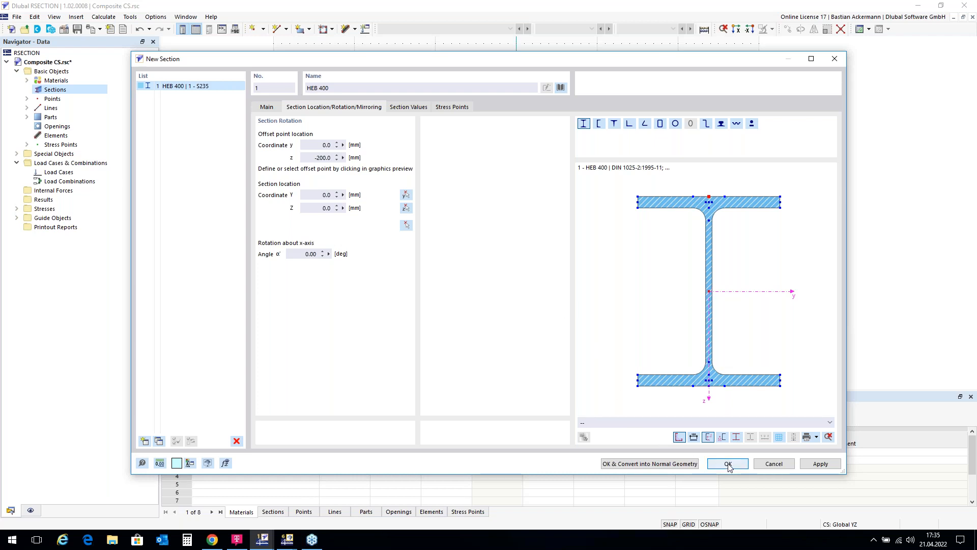
pyautogui.click(406, 227)
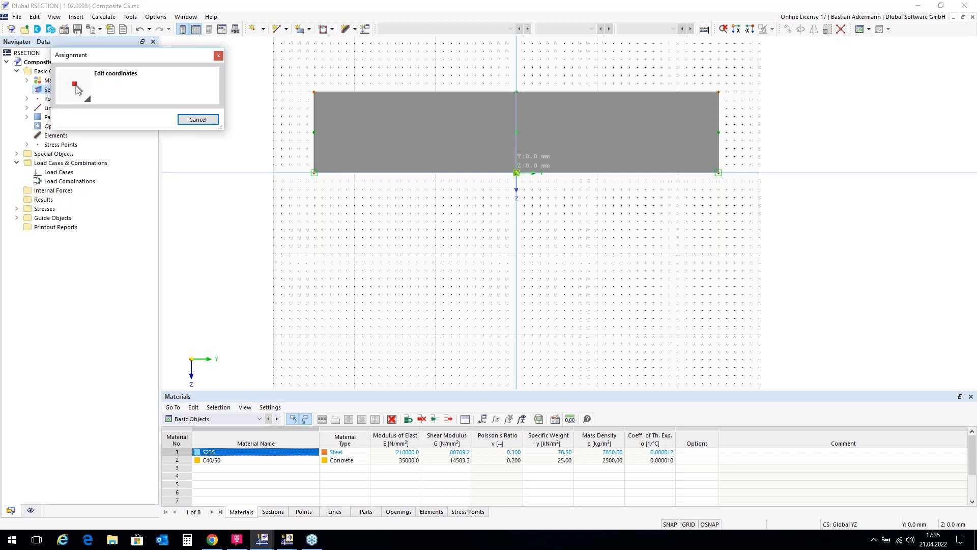
pyautogui.click(517, 172)
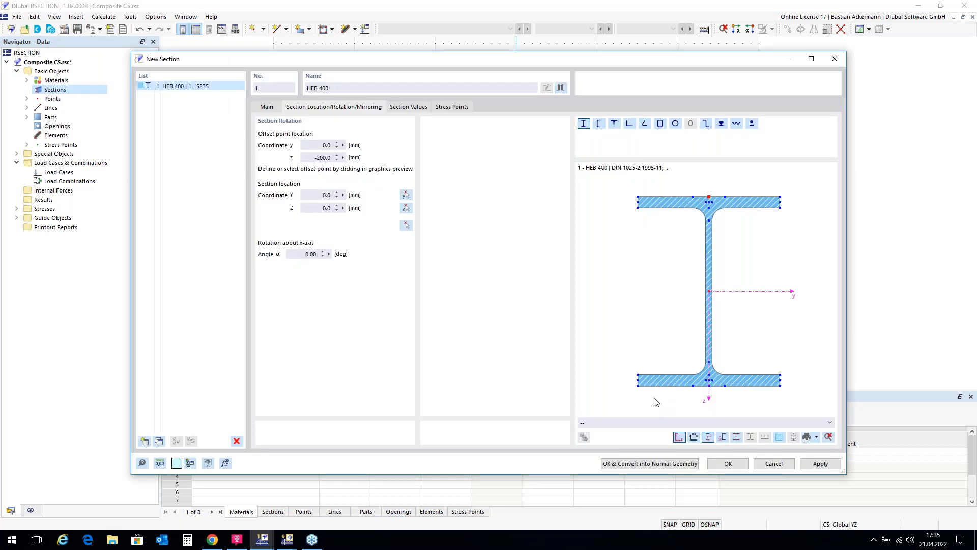
pyautogui.click(728, 464)
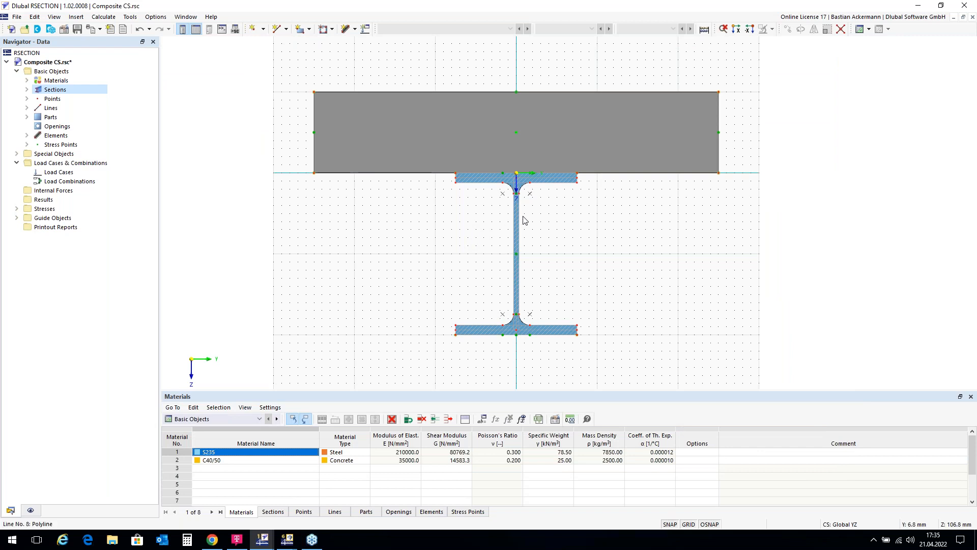
# Step: Create the permanent load case LC1 named My
pyautogui.scroll(-1, 521, 213)
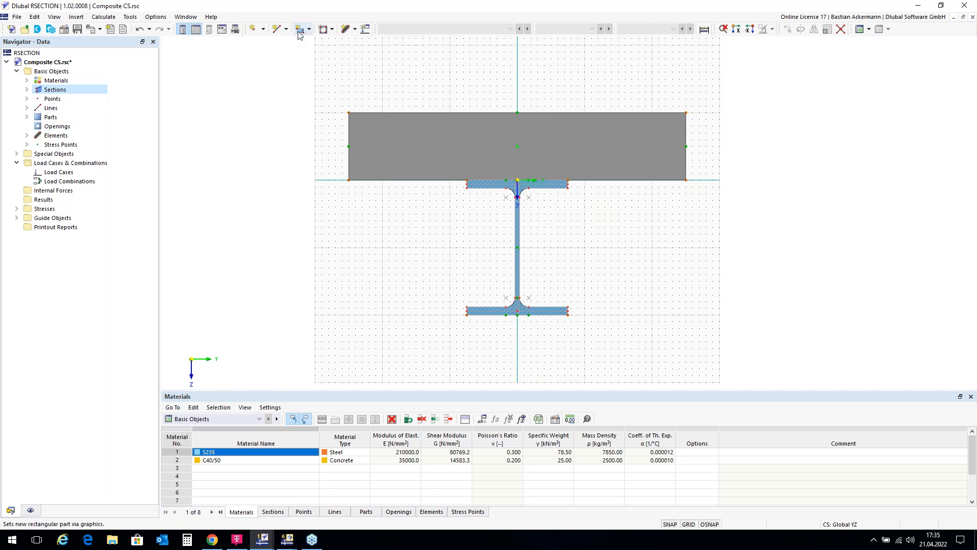
pyautogui.click(365, 30)
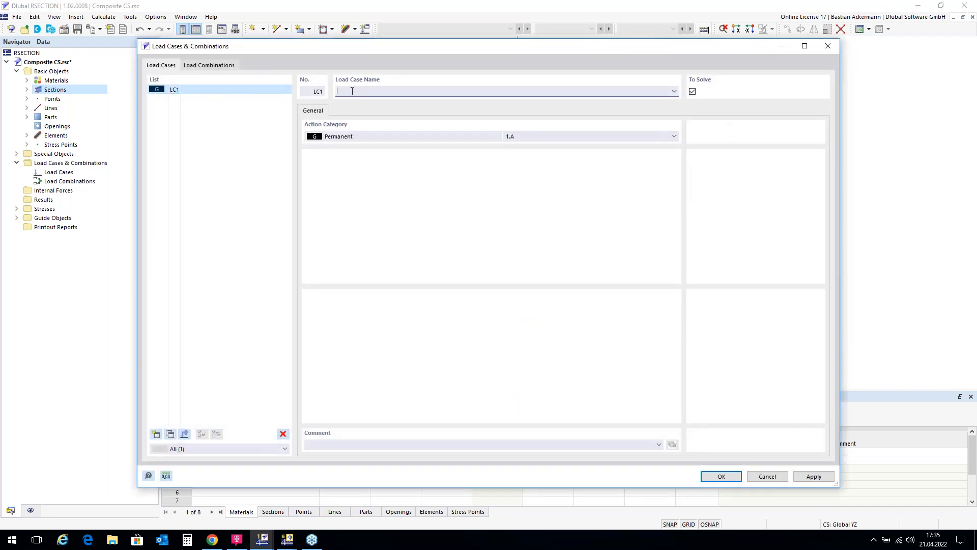
pyautogui.click(720, 476)
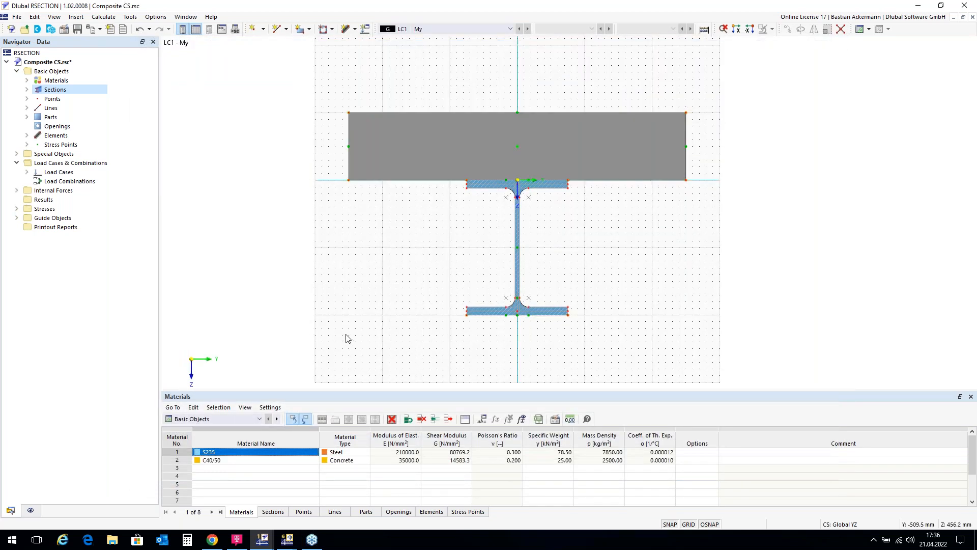
# Step: Define internal forces for load case LC1 with a bending moment My of 100 kNm
pyautogui.doubleClick(50, 191)
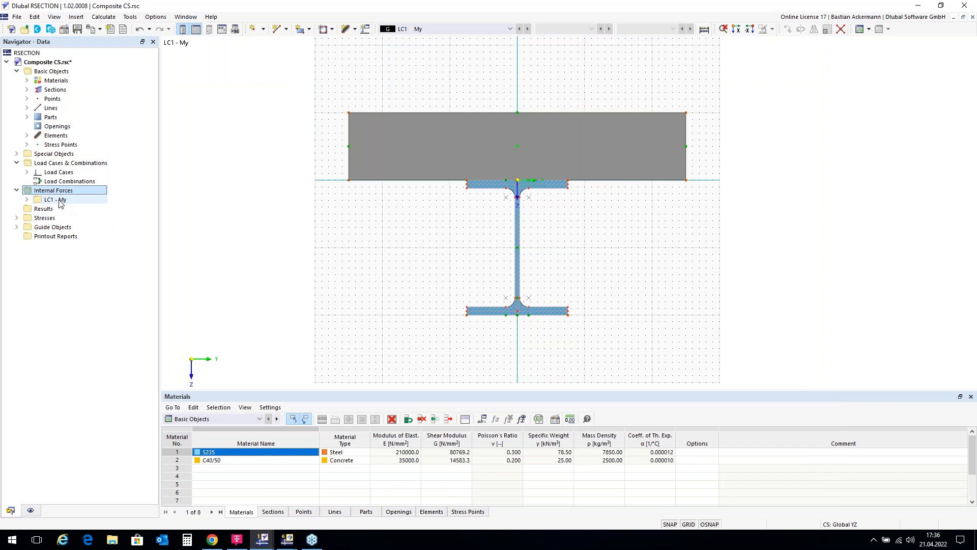
pyautogui.doubleClick(60, 200)
pyautogui.click(74, 208)
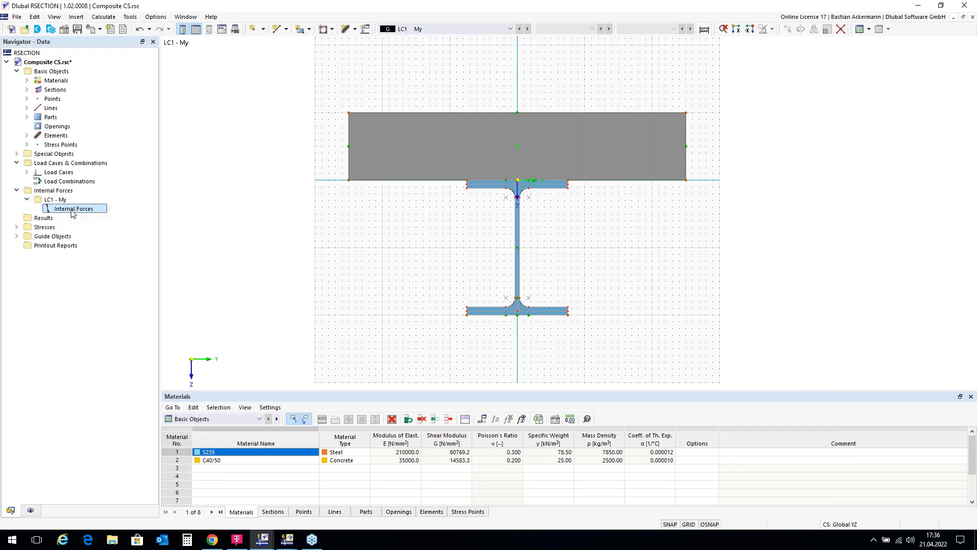
pyautogui.click(441, 310)
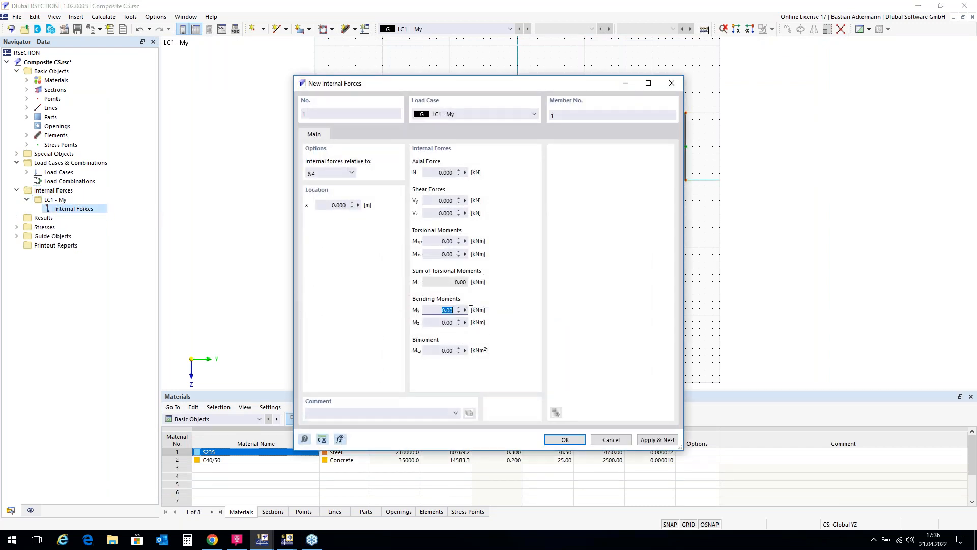
pyautogui.write('100')
pyautogui.click(566, 439)
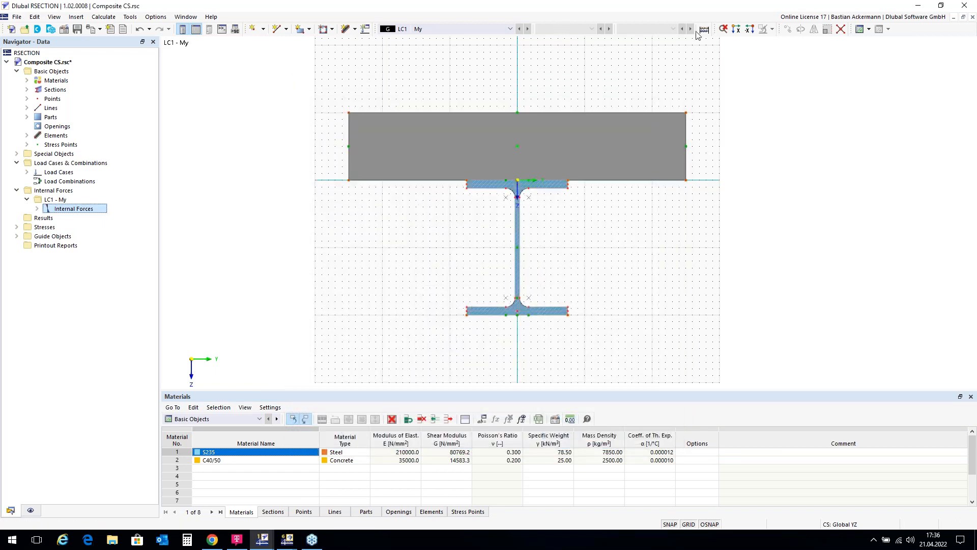
# Step: Calculate the section and display the total normal stresses σx,tot on the composite cross-section
pyautogui.click(705, 30)
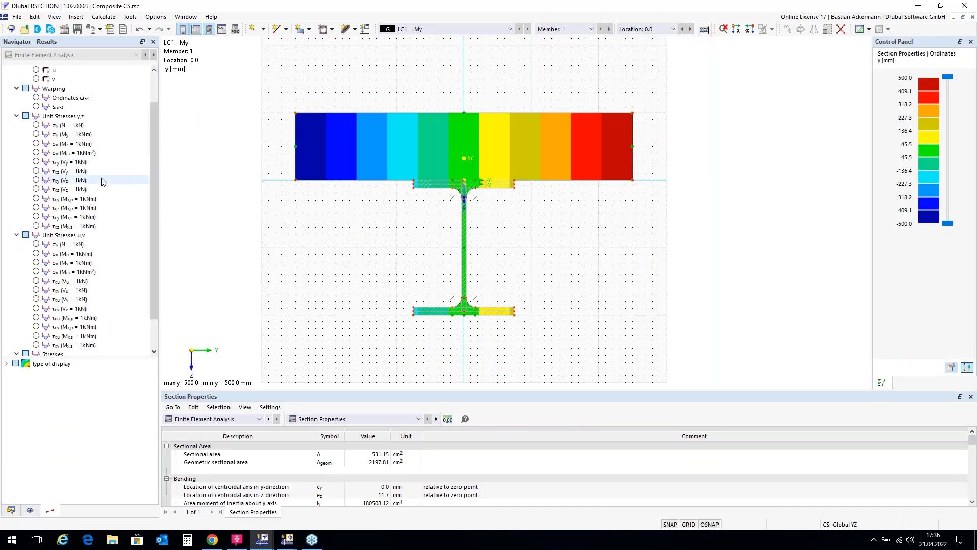
pyautogui.scroll(-2, 100, 197)
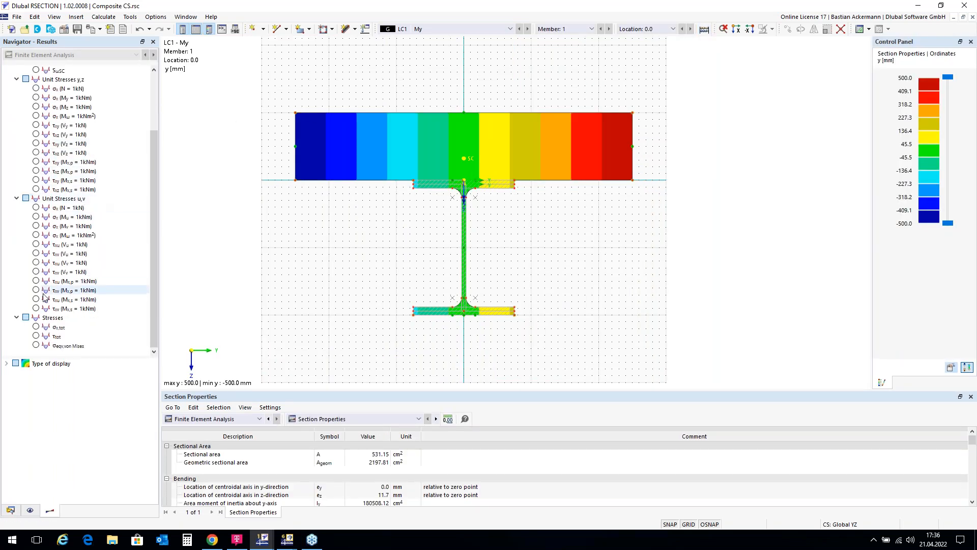
pyautogui.click(35, 328)
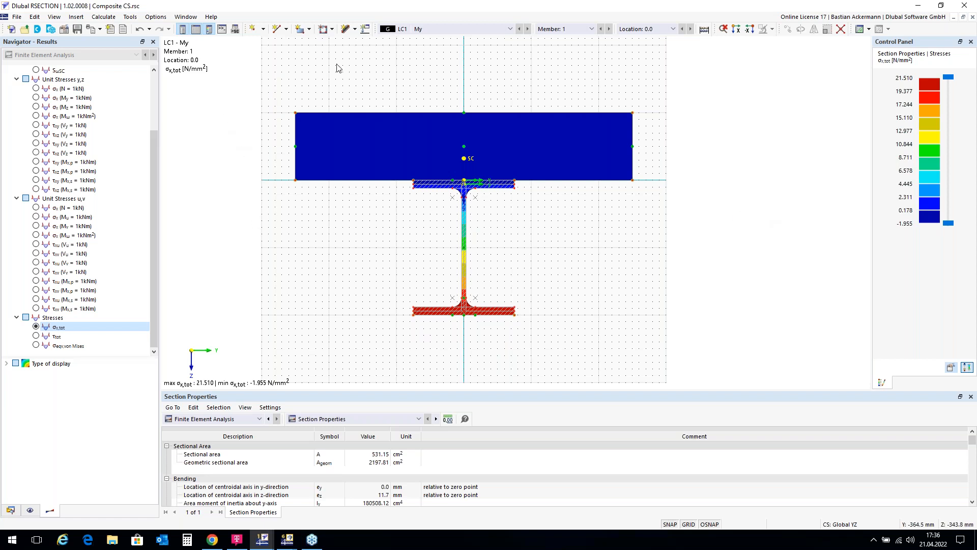
# Step: Save the section with its results as Composite CS.rsc on the Desktop
pyautogui.click(18, 17)
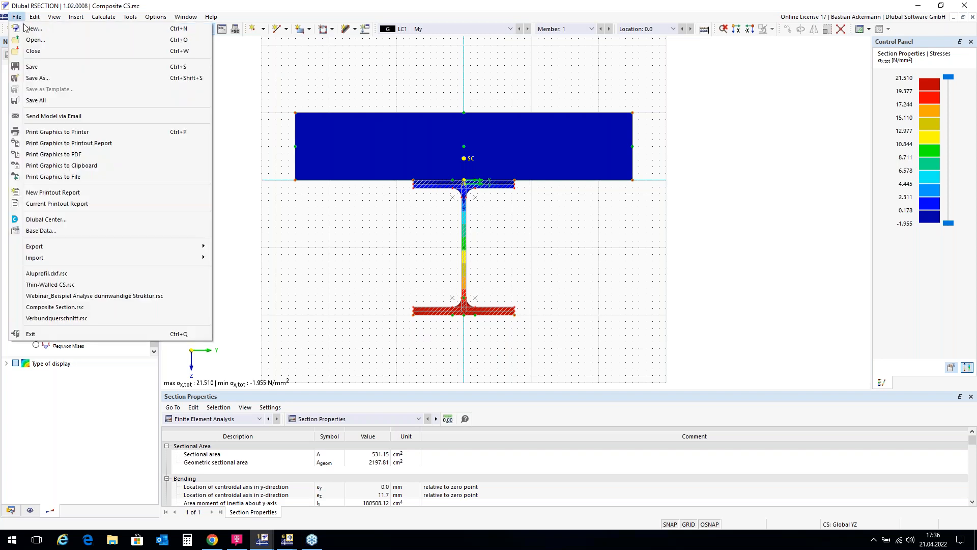
pyautogui.click(41, 79)
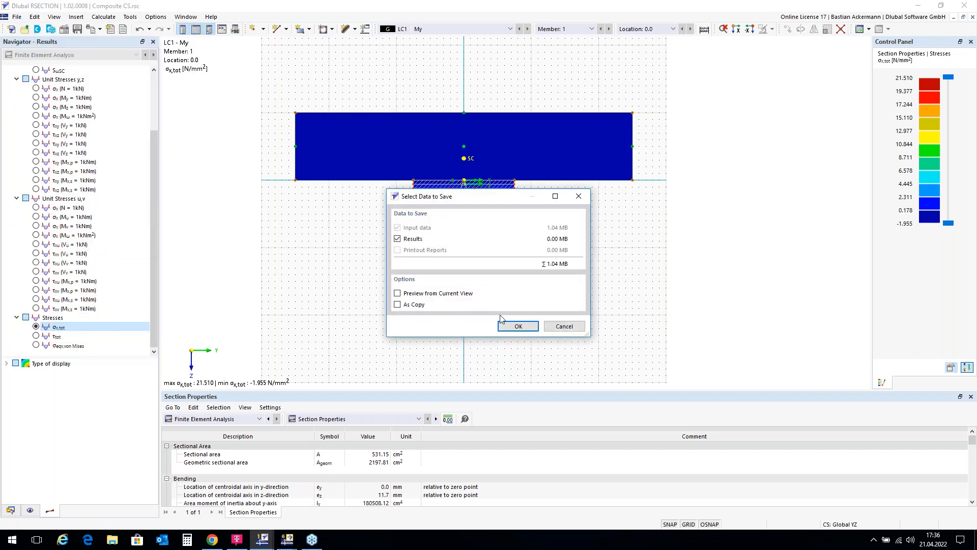
pyautogui.click(519, 326)
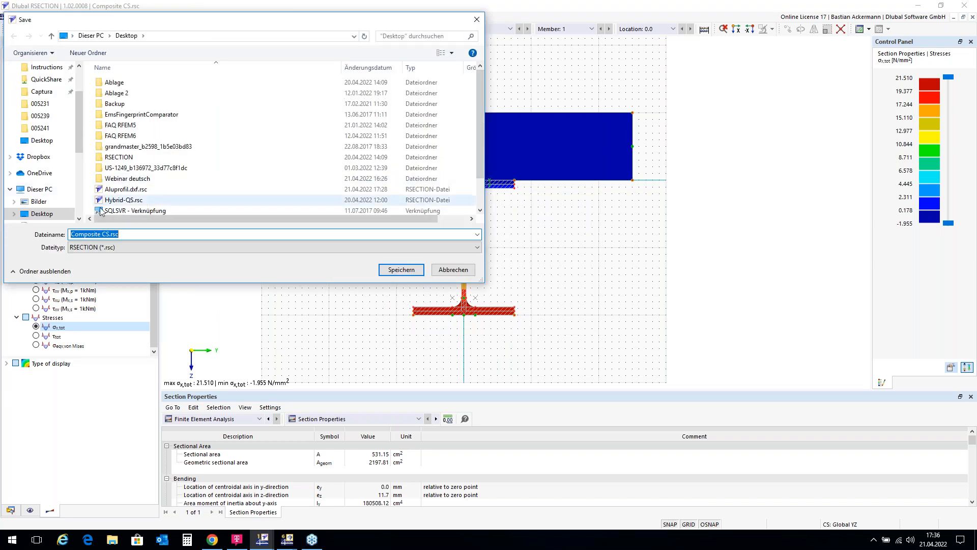
pyautogui.click(401, 271)
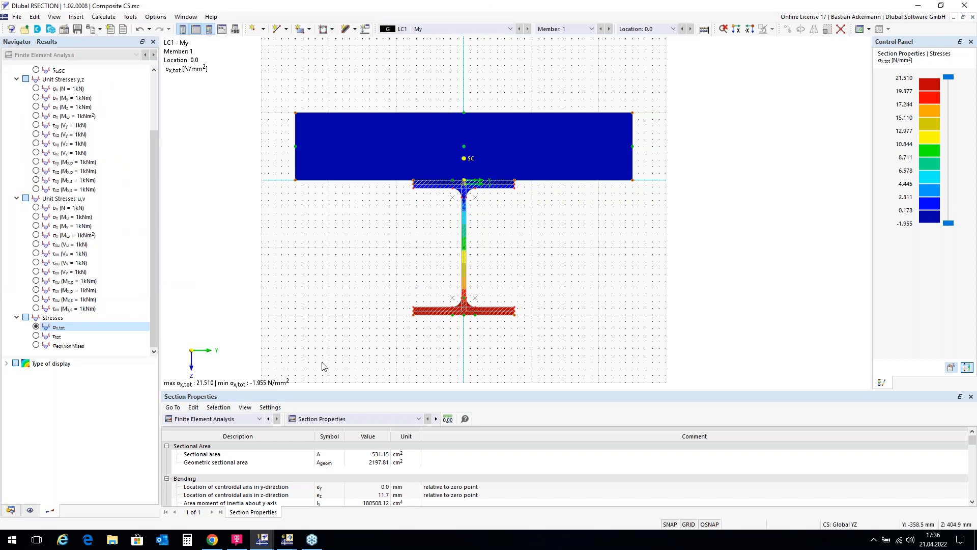
# Step: Switch to the empty RFEM window and create a blank 3D model named Composite Beam
pyautogui.moveTo(288, 544)
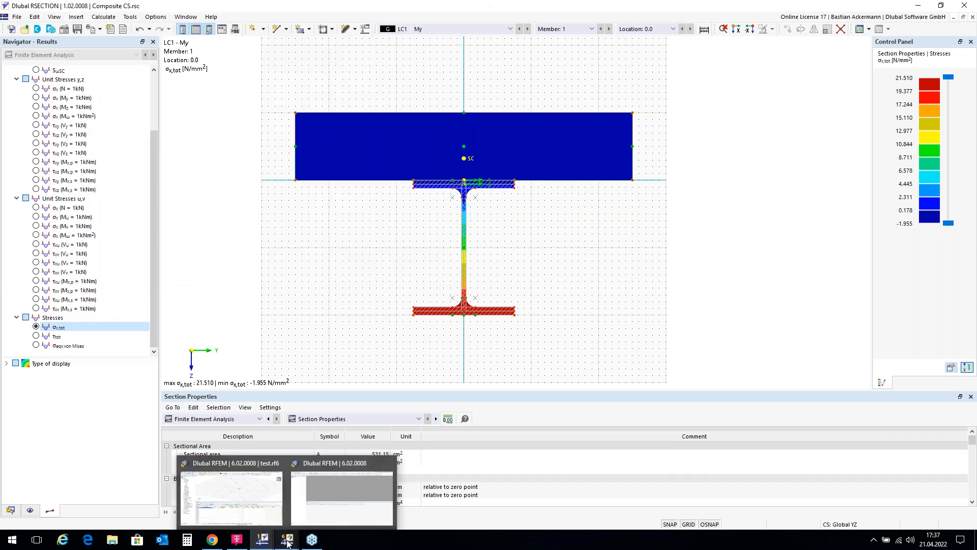
pyautogui.moveTo(334, 494)
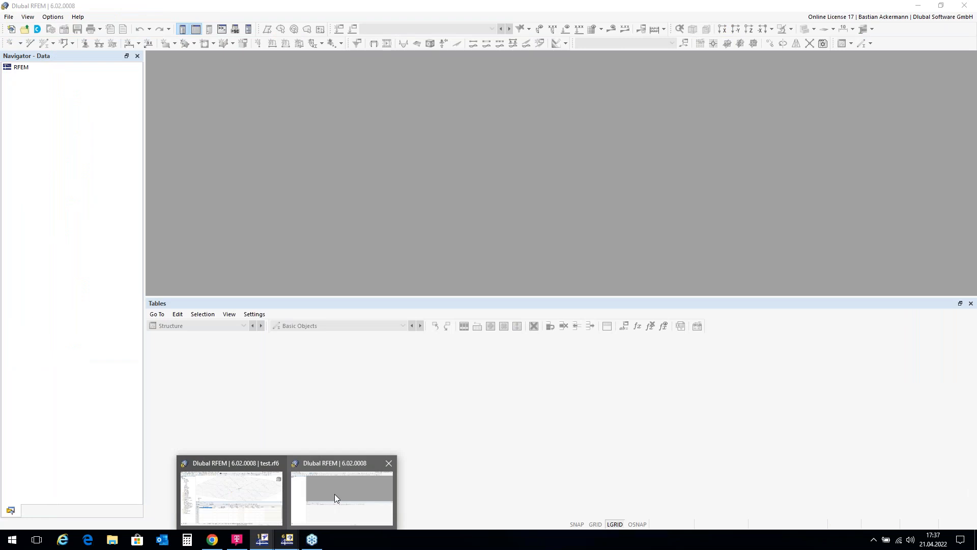
pyautogui.click(335, 493)
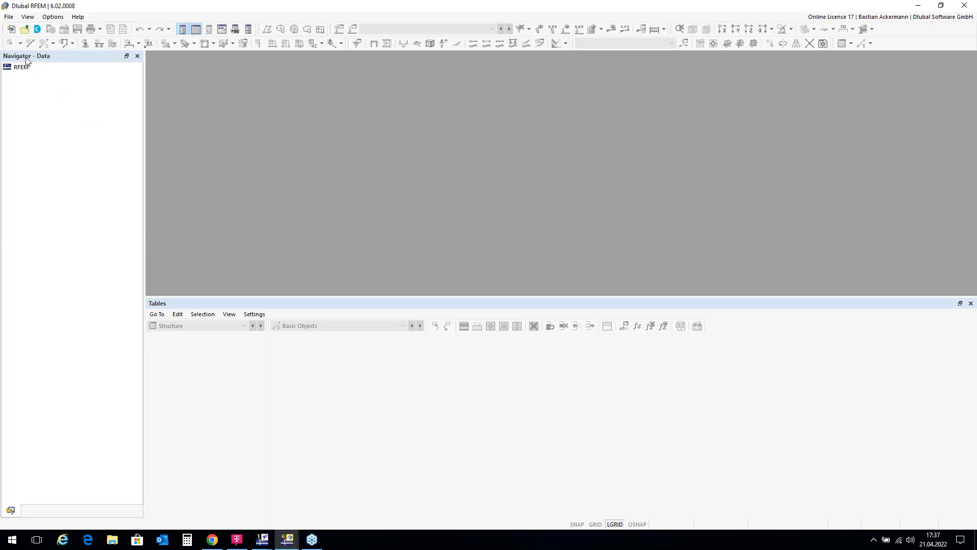
pyautogui.click(10, 29)
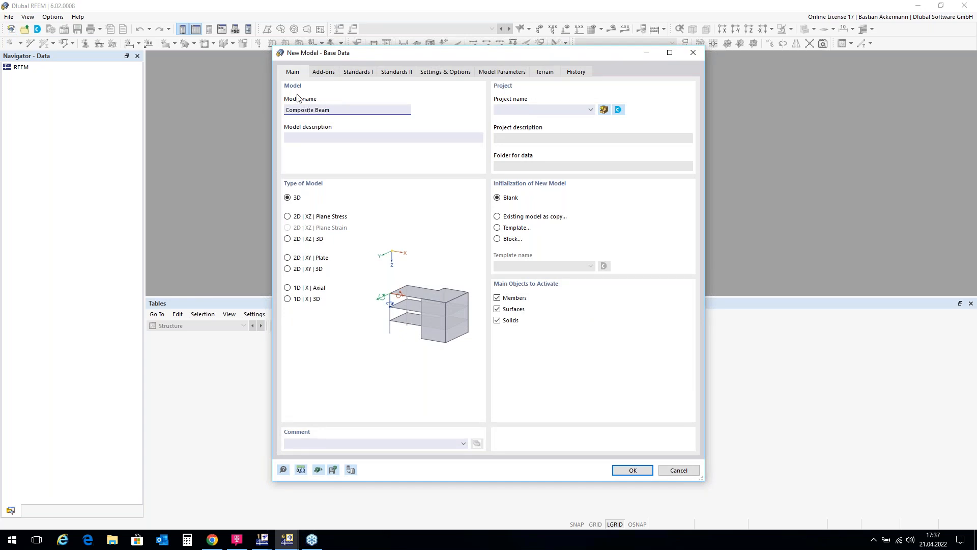
pyautogui.click(633, 470)
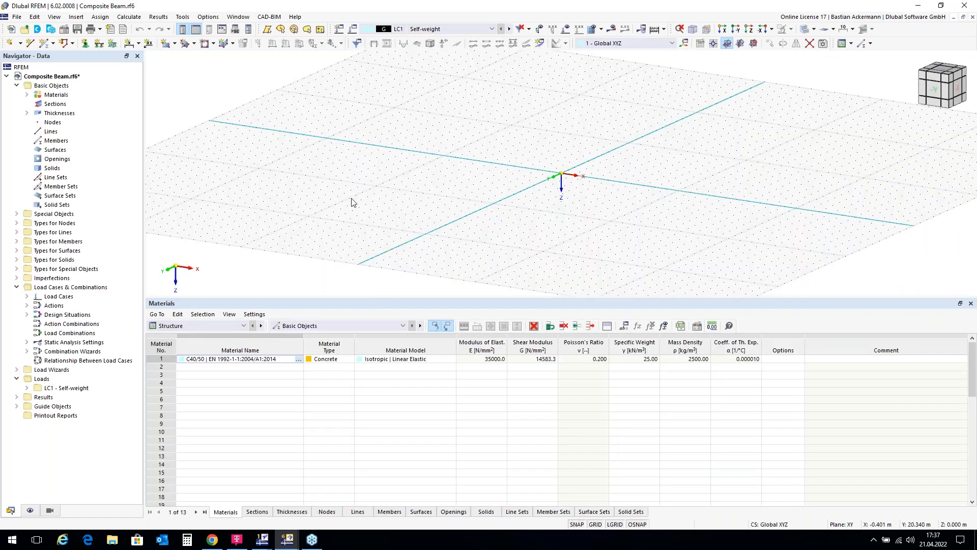
# Step: Start a new single beam member and import its section from the RSECTION file Composite CS.rsc
pyautogui.click(43, 44)
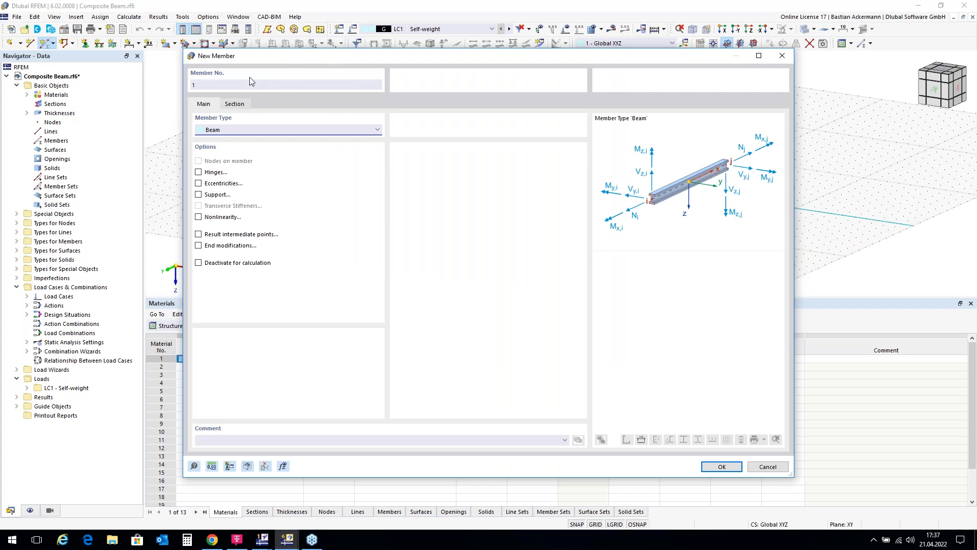
pyautogui.click(235, 104)
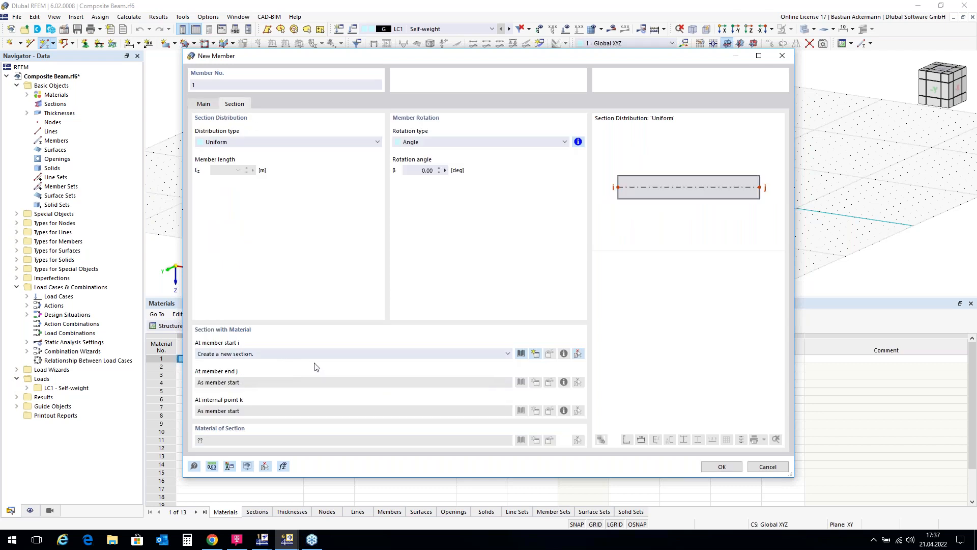
pyautogui.click(521, 355)
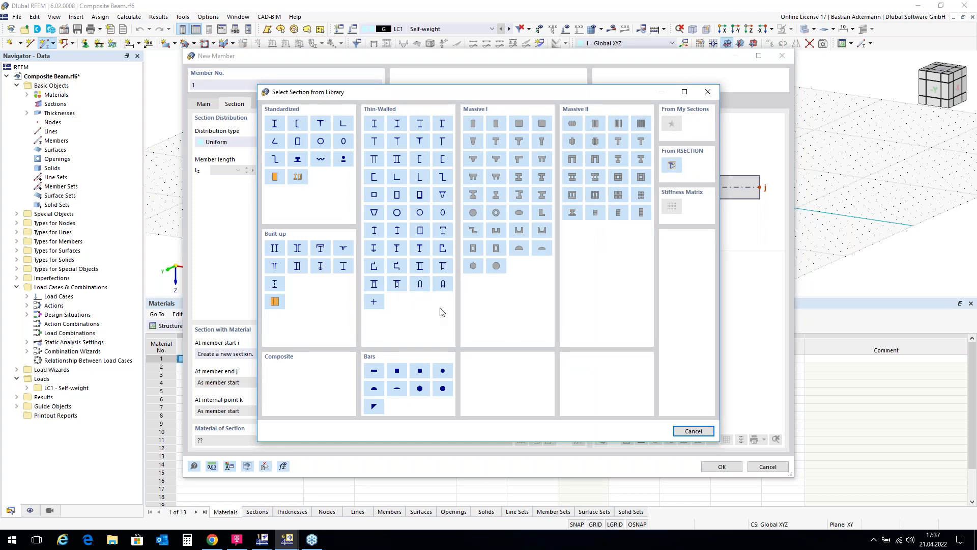
pyautogui.click(672, 166)
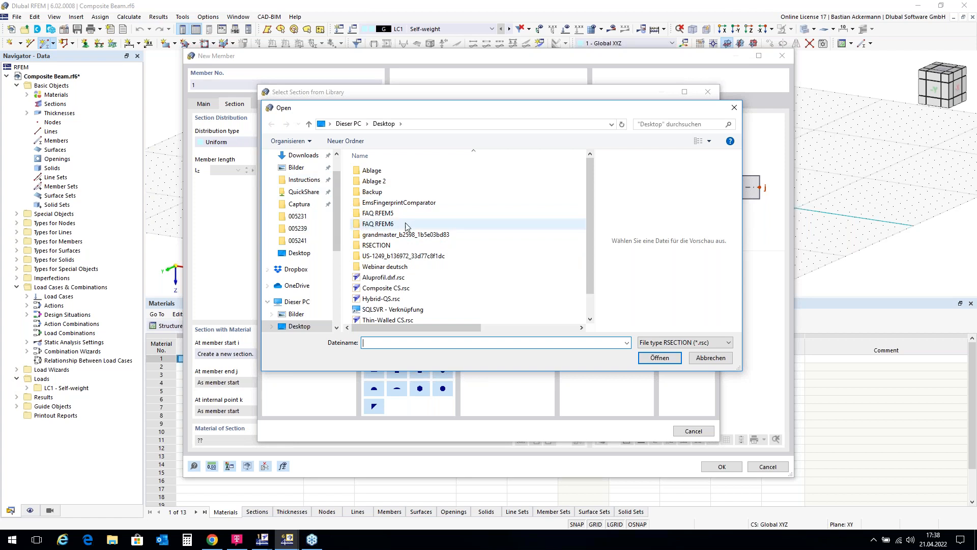
pyautogui.scroll(-1, 392, 259)
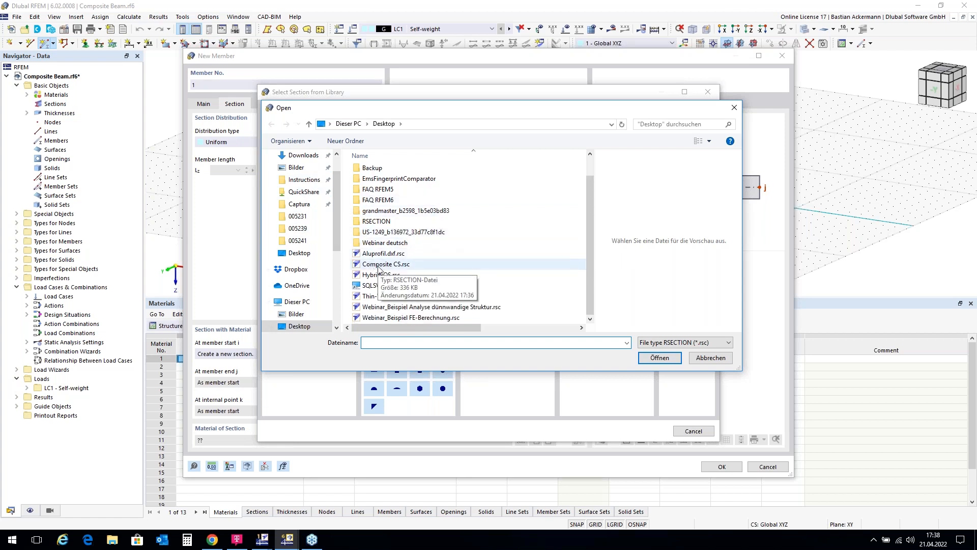
pyautogui.click(384, 267)
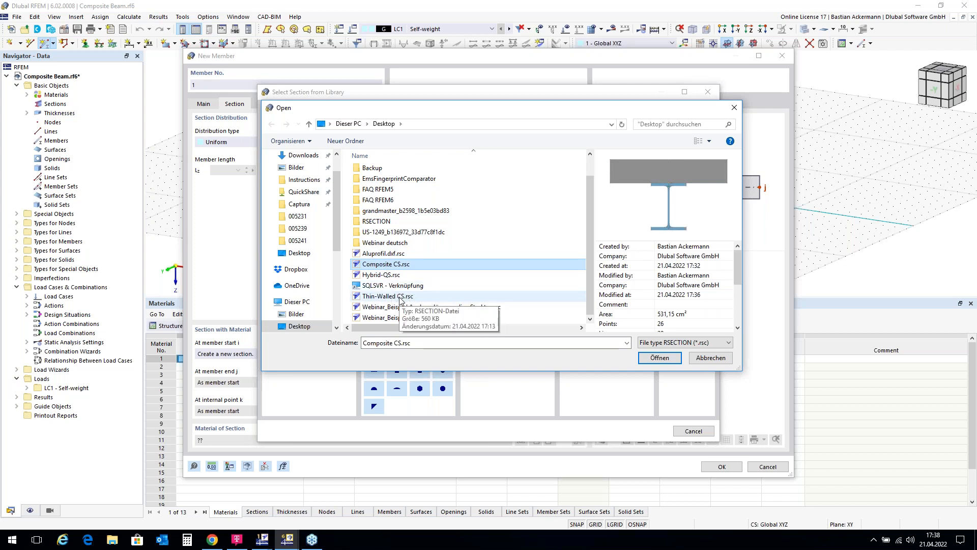
pyautogui.click(660, 358)
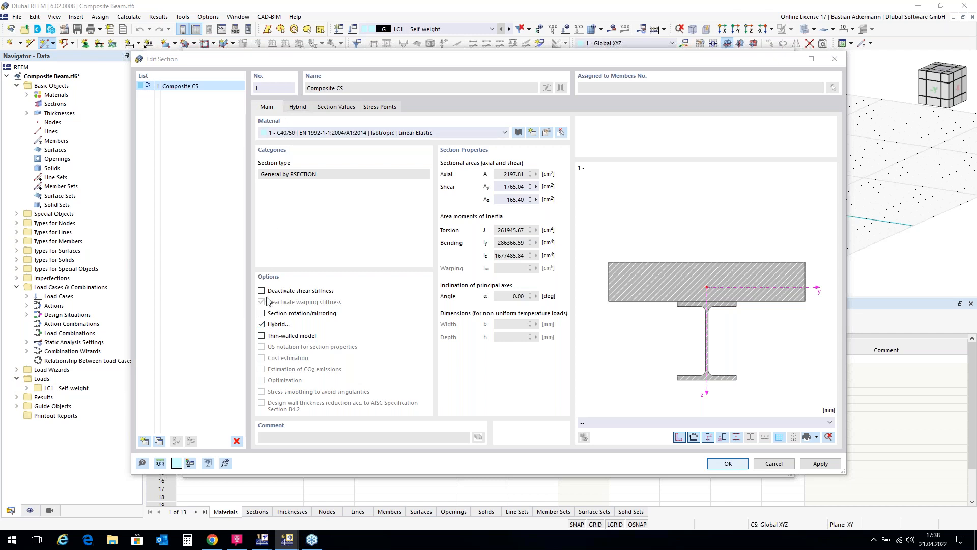
# Step: Assign material S235 to part 2 of the hybrid section Composite CS and accept the section
pyautogui.click(298, 108)
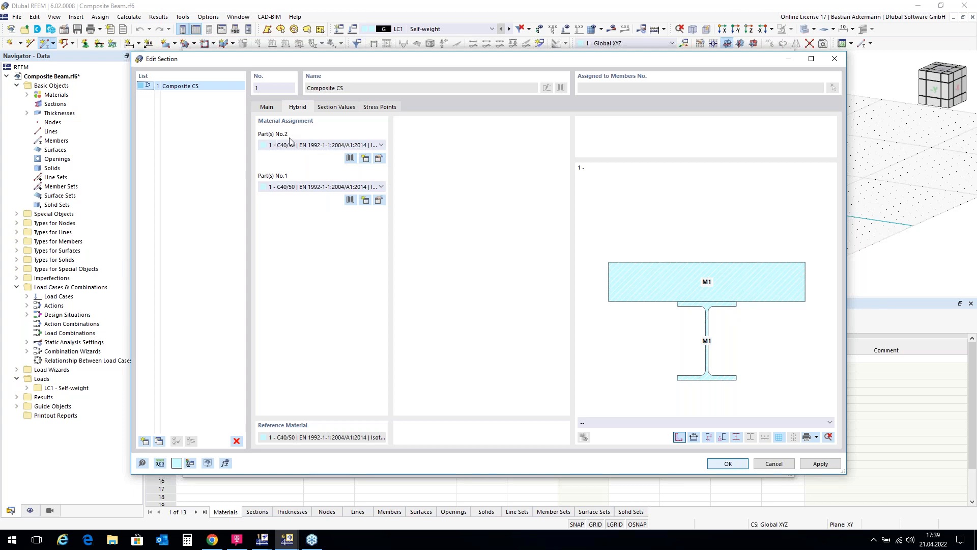
pyautogui.click(382, 146)
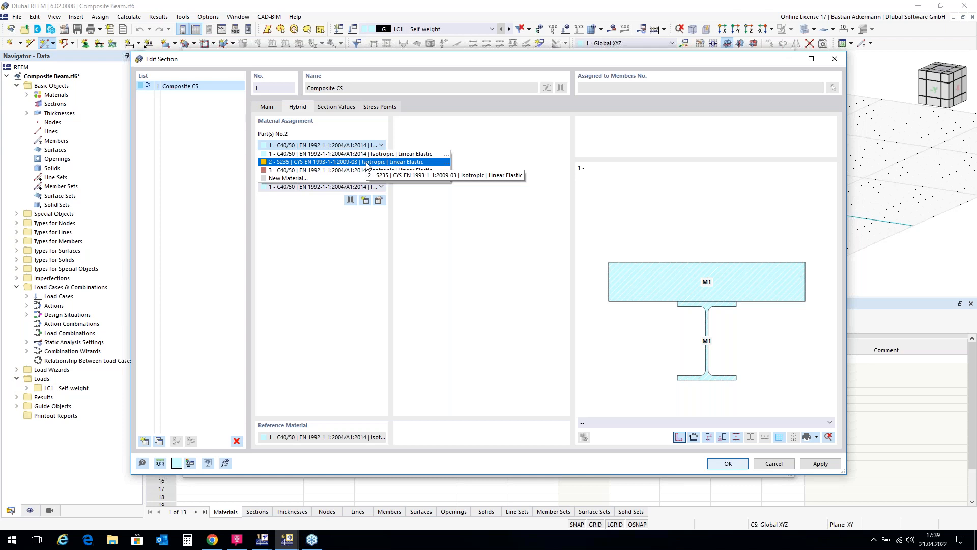
pyautogui.click(427, 135)
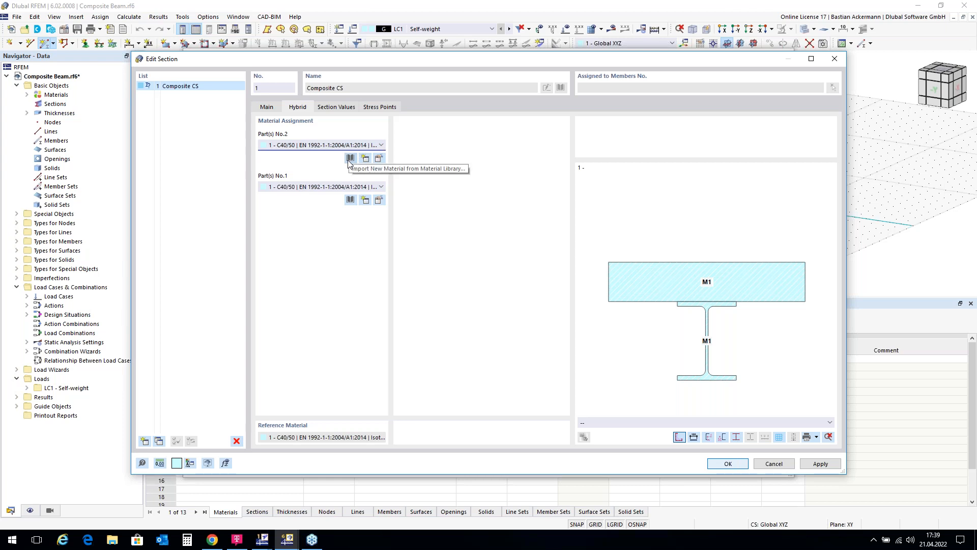
pyautogui.click(381, 145)
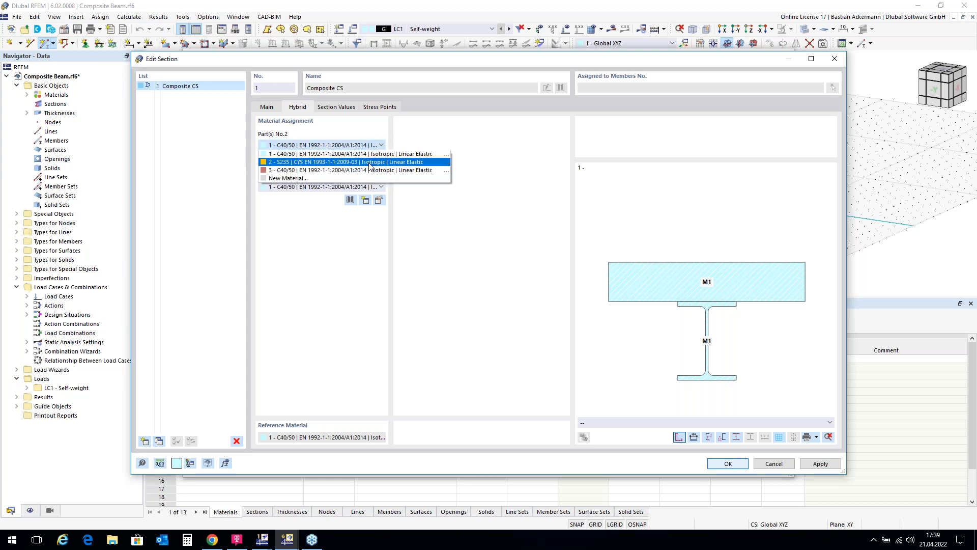
pyautogui.click(370, 161)
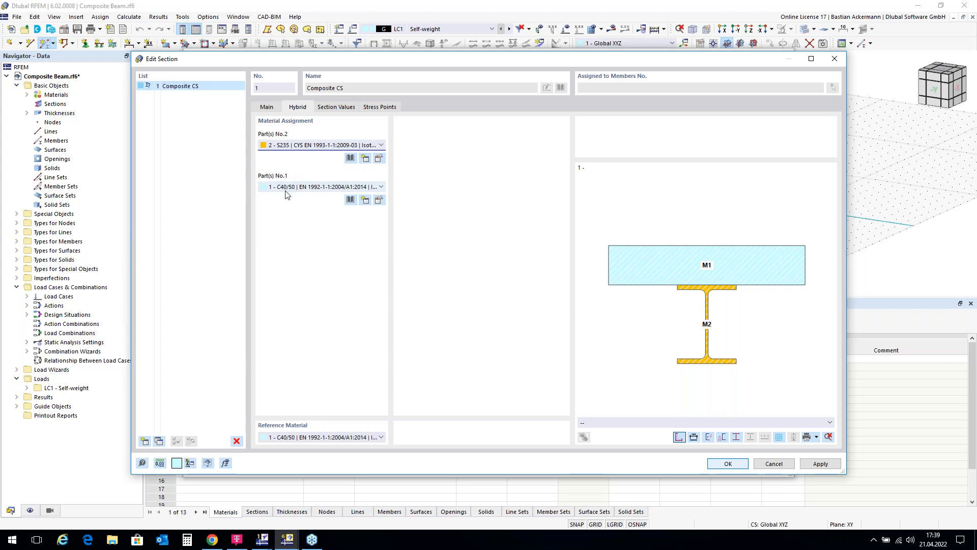
pyautogui.click(728, 464)
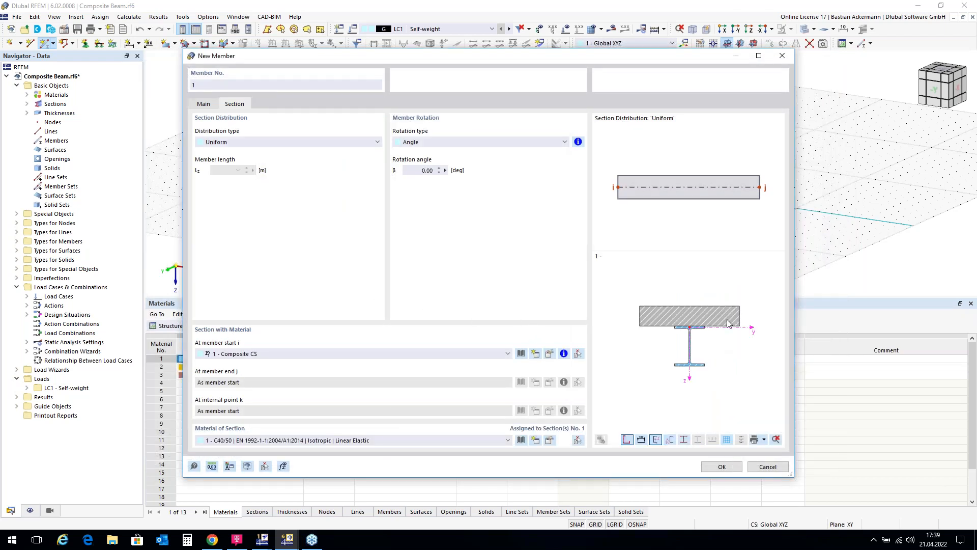
# Step: Place the 6 m composite beam member along the X-axis from the origin to X = 6 m
pyautogui.click(723, 468)
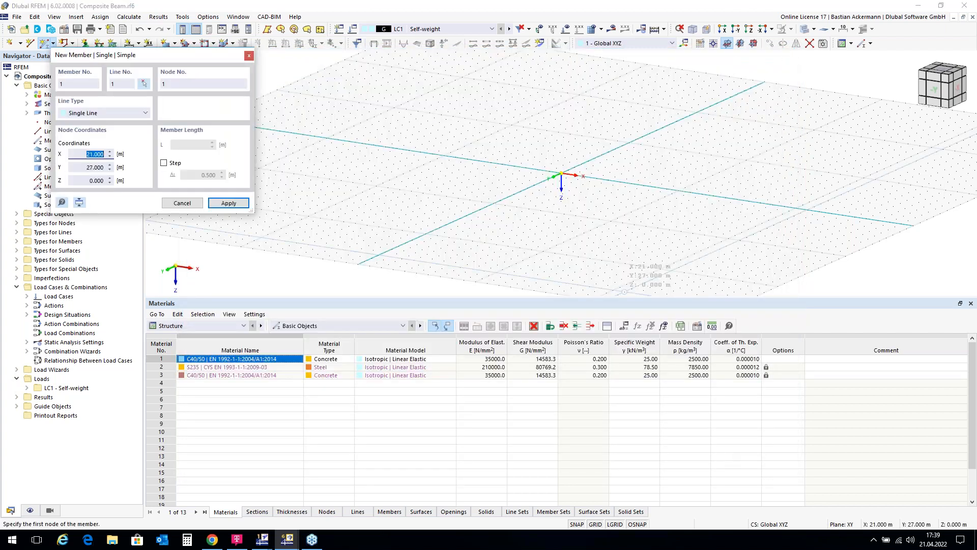
pyautogui.scroll(4, 667, 179)
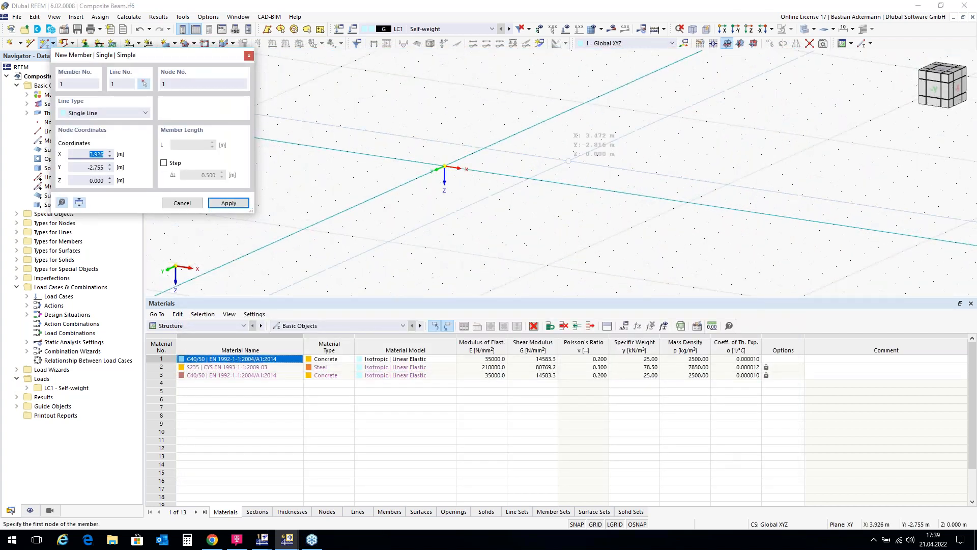
pyautogui.click(445, 166)
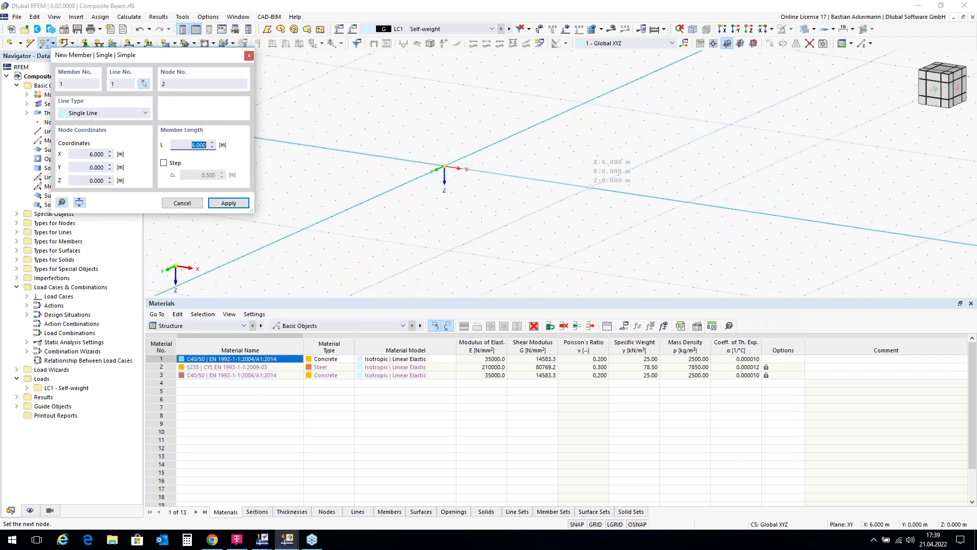
pyautogui.click(590, 187)
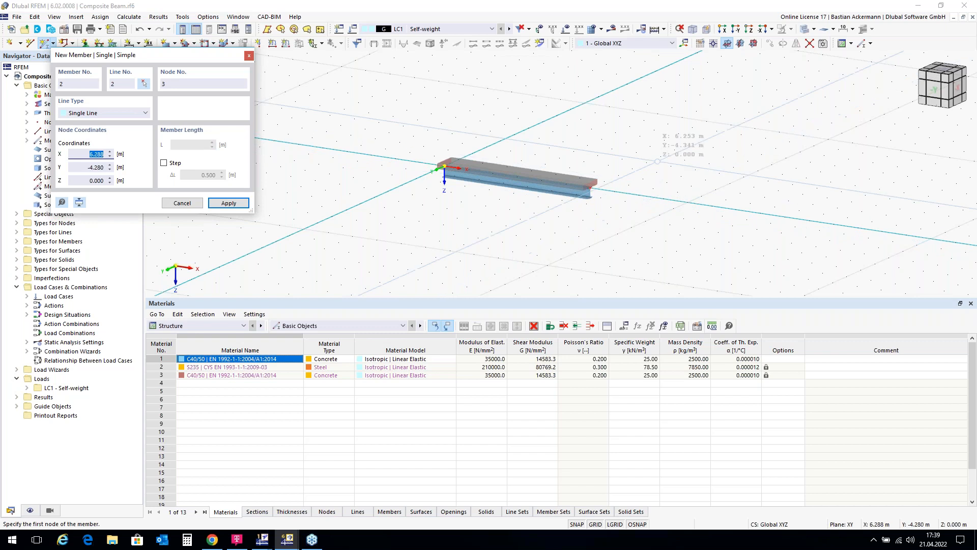
pyautogui.rightClick(667, 172)
pyautogui.rightClick(667, 172)
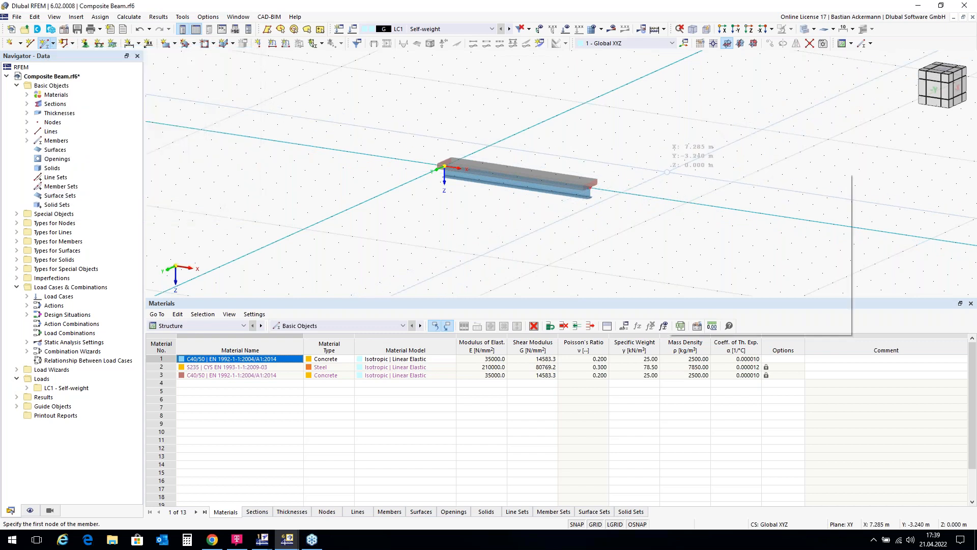
pyautogui.click(657, 162)
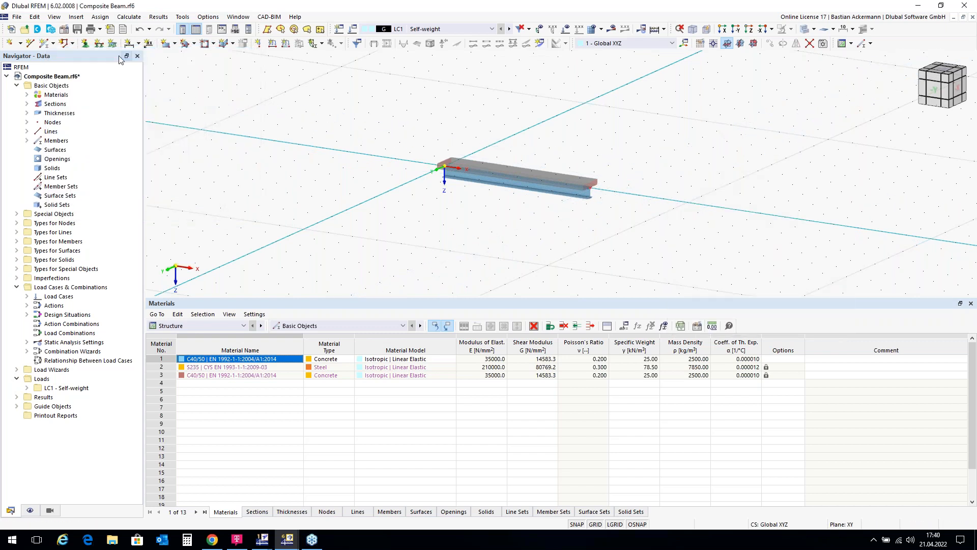
# Step: Assign a fixed nodal support to the composite beam's start node at the origin
pyautogui.click(85, 42)
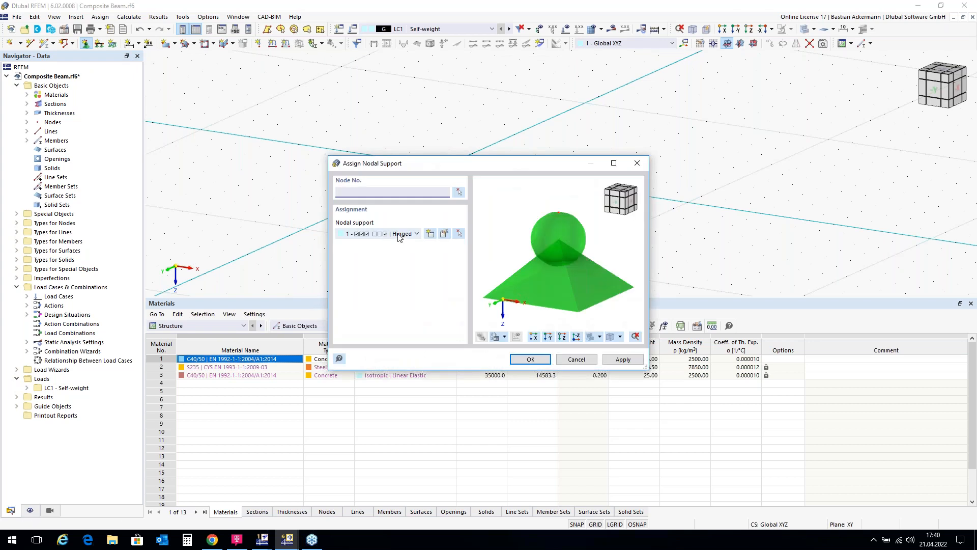
pyautogui.click(418, 235)
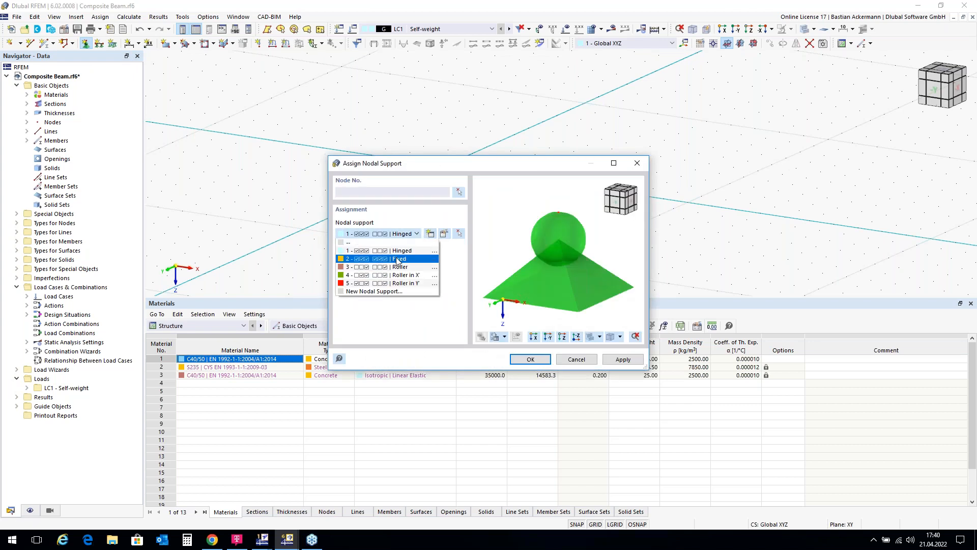
pyautogui.click(397, 261)
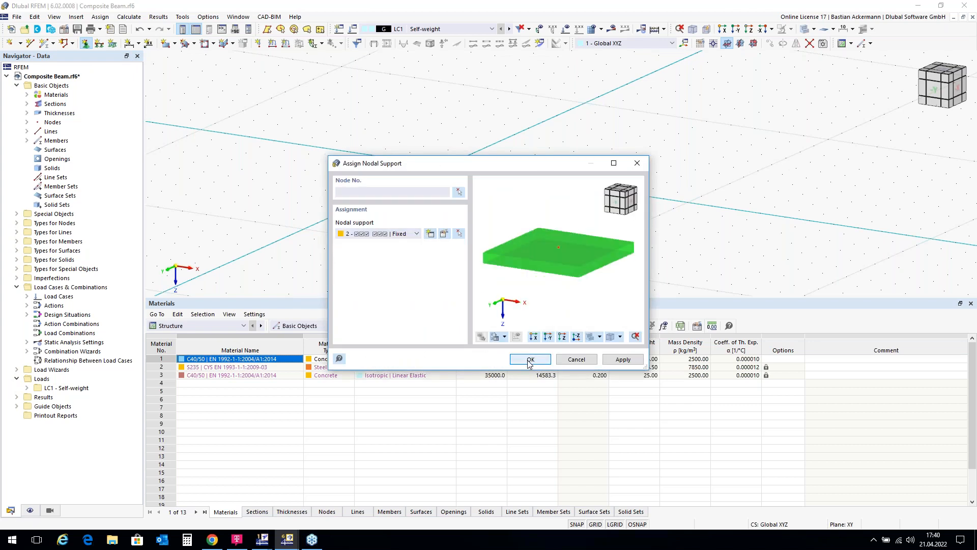
pyautogui.click(530, 361)
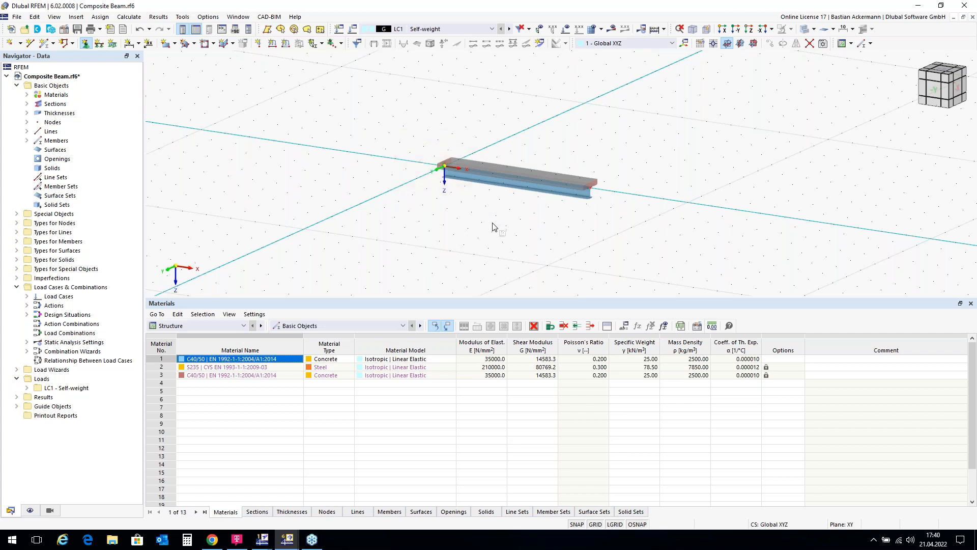
pyautogui.scroll(5, 443, 159)
pyautogui.rightClick(442, 154)
pyautogui.moveTo(526, 253); pyautogui.dragTo(643, 253)
pyautogui.click(336, 250)
pyautogui.scroll(-5, 321, 151)
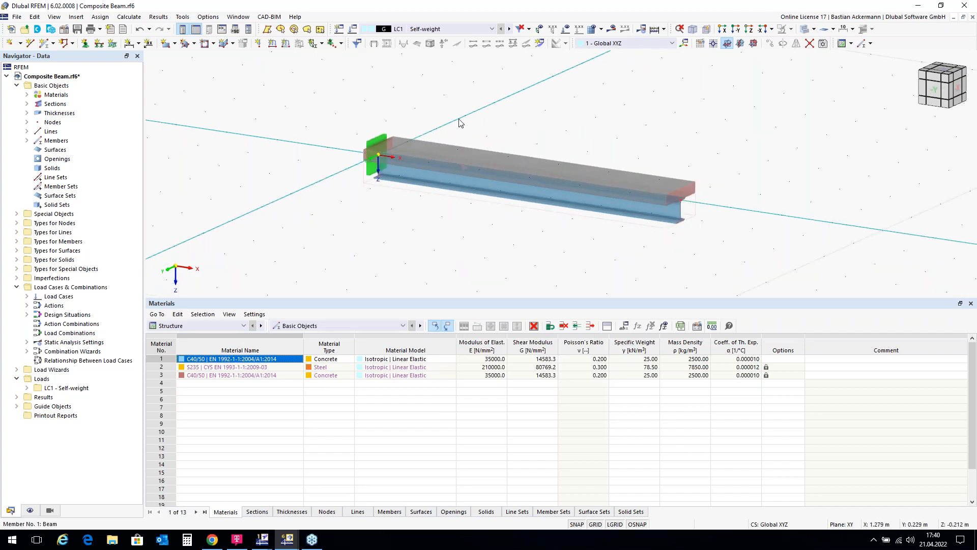
pyautogui.scroll(-2, 529, 237)
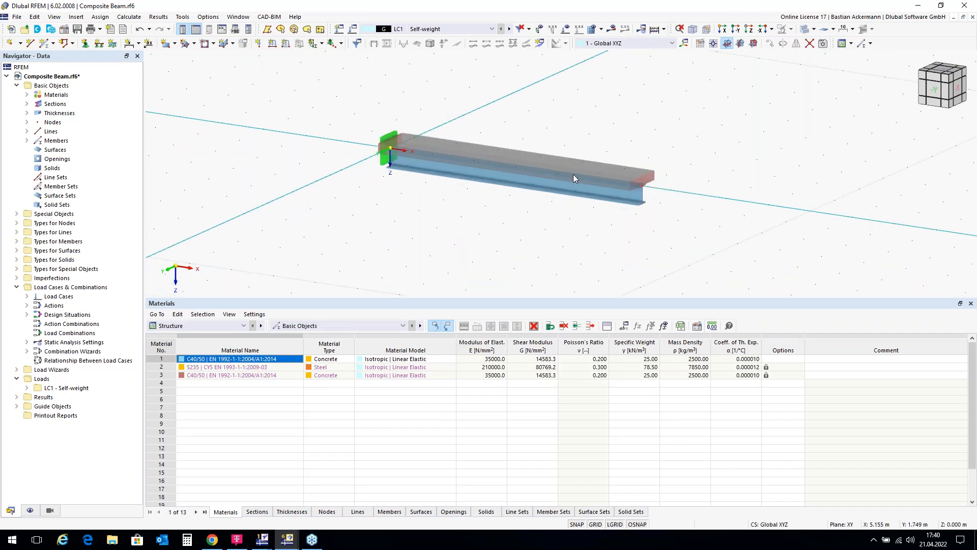
# Step: Examine the beam member's Composite CS section and its hybrid material assignment, then close both dialogs without changes
pyautogui.keyDown('ctrl'); pyautogui.moveTo(589, 231); pyautogui.dragTo(347, 188, button='middle'); pyautogui.keyUp('ctrl')
pyautogui.keyDown('ctrl'); pyautogui.moveTo(338, 224); pyautogui.dragTo(475, 220, button='middle'); pyautogui.keyUp('ctrl')
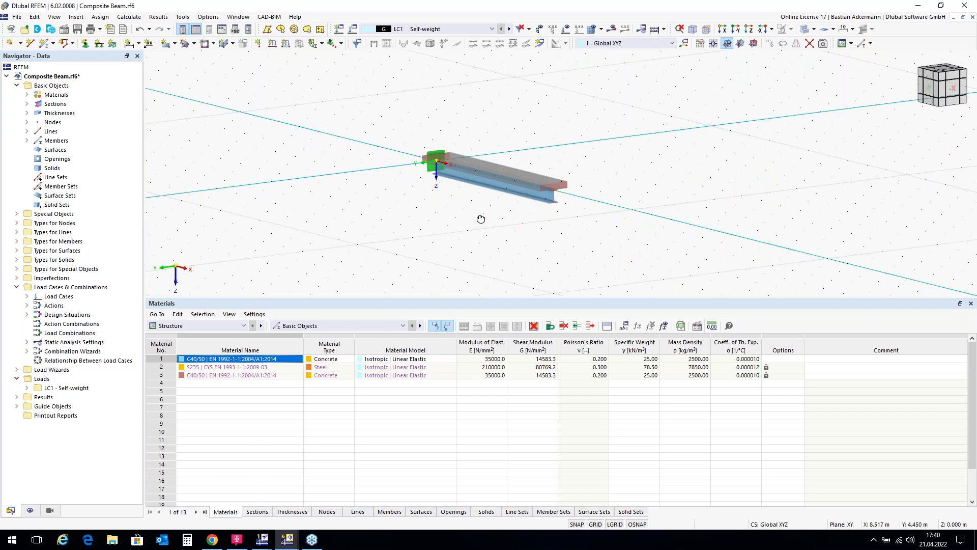
pyautogui.scroll(5, 545, 185)
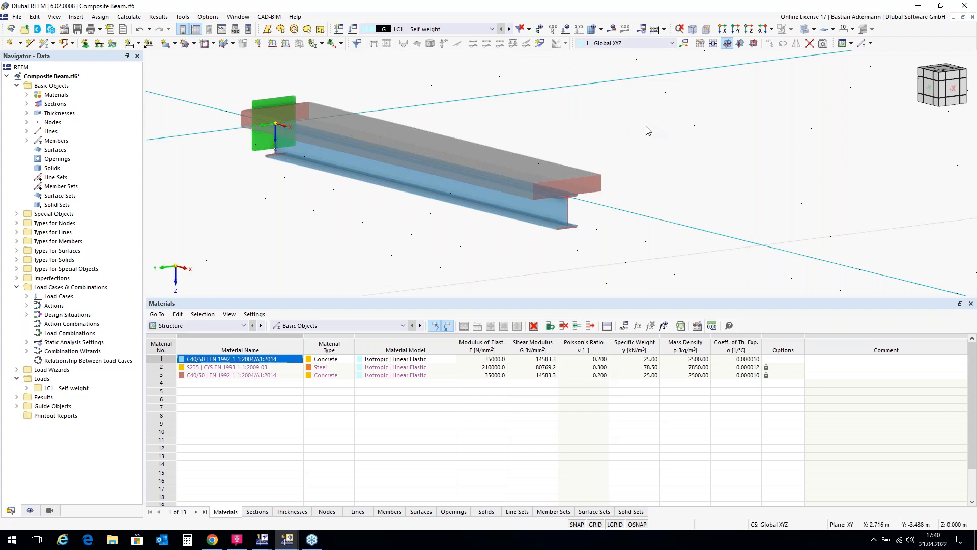
pyautogui.doubleClick(438, 172)
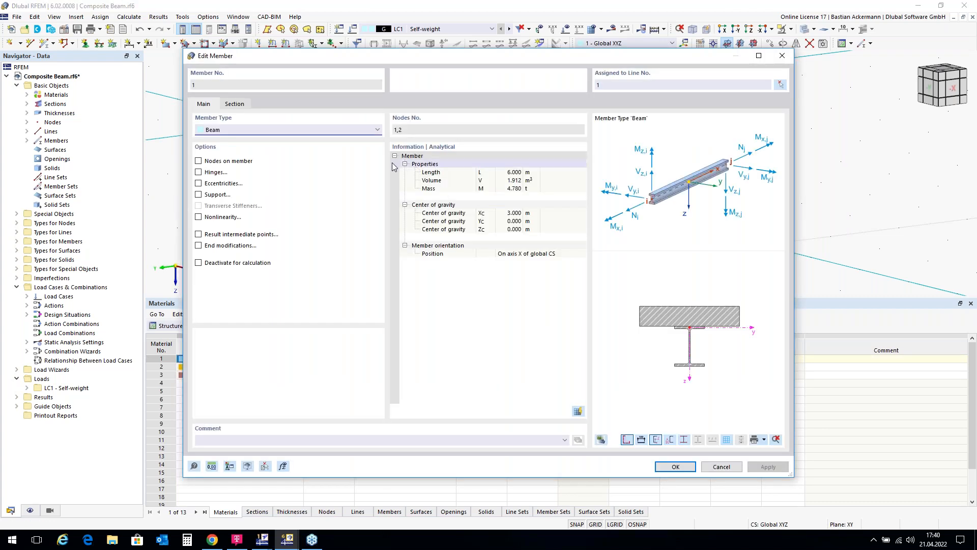
pyautogui.click(232, 104)
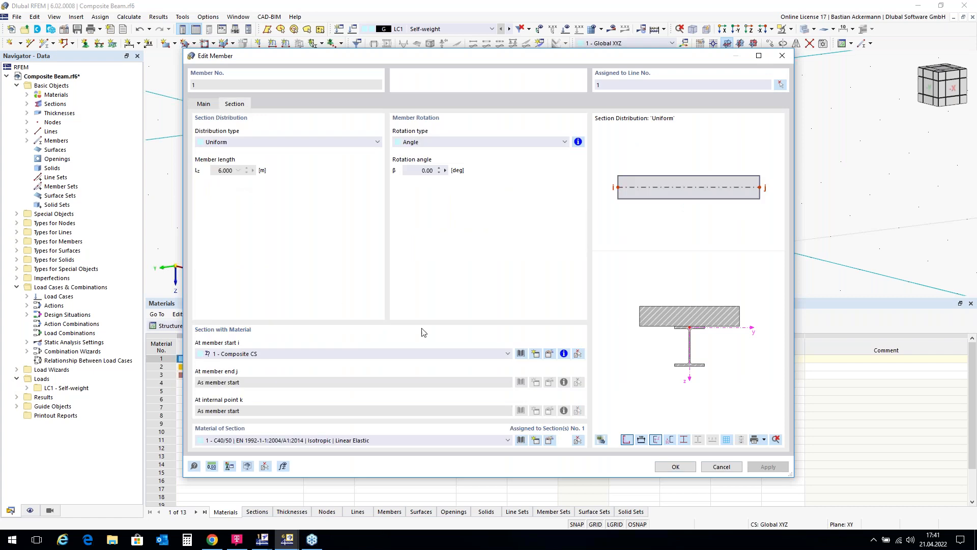
pyautogui.click(549, 354)
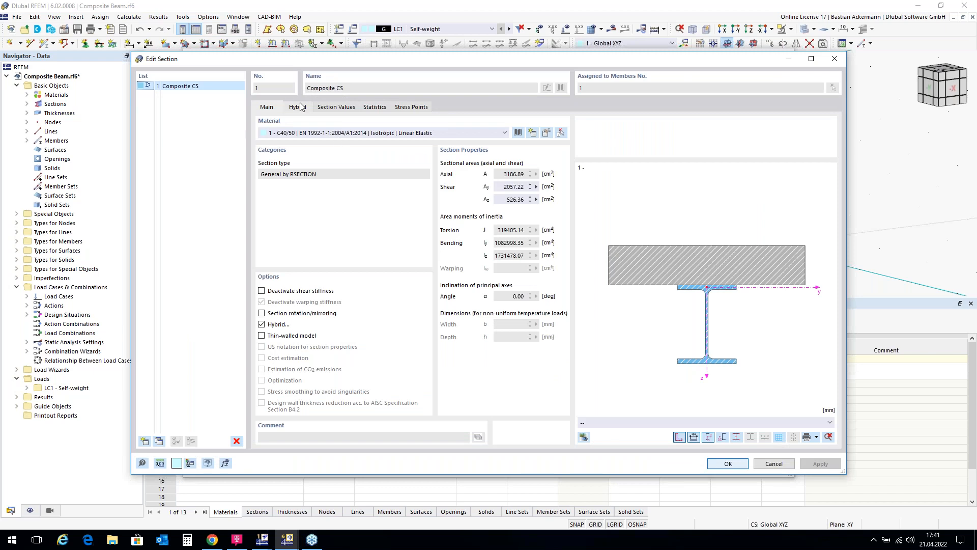
pyautogui.click(299, 107)
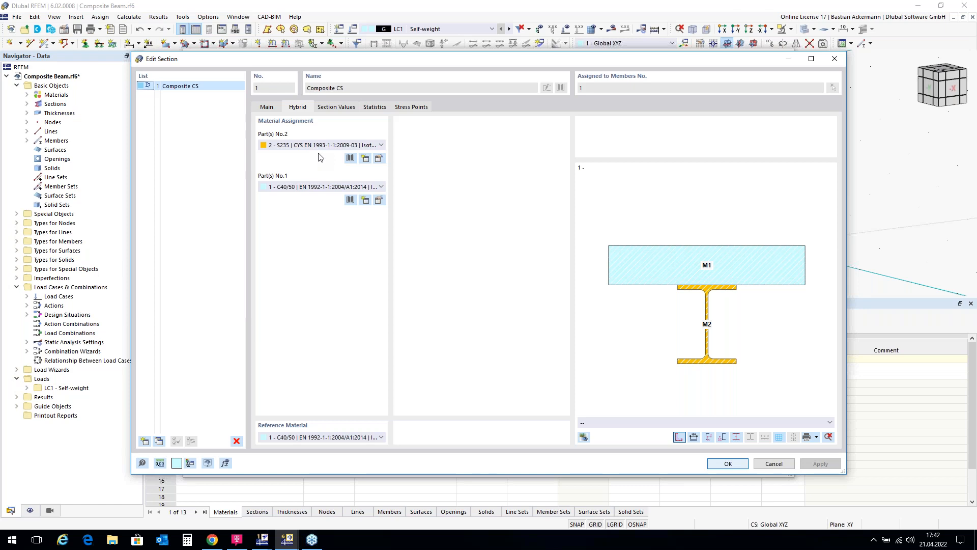
pyautogui.click(838, 60)
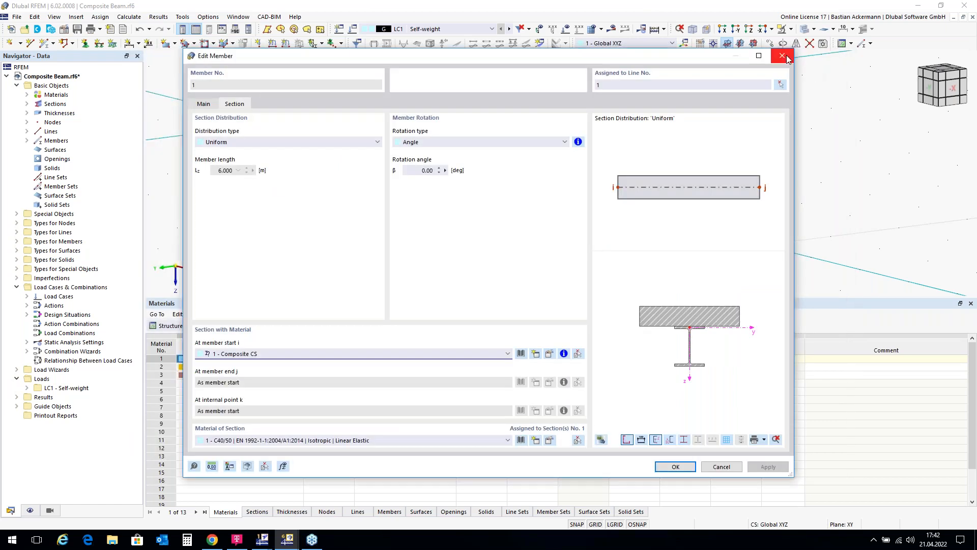
pyautogui.click(783, 56)
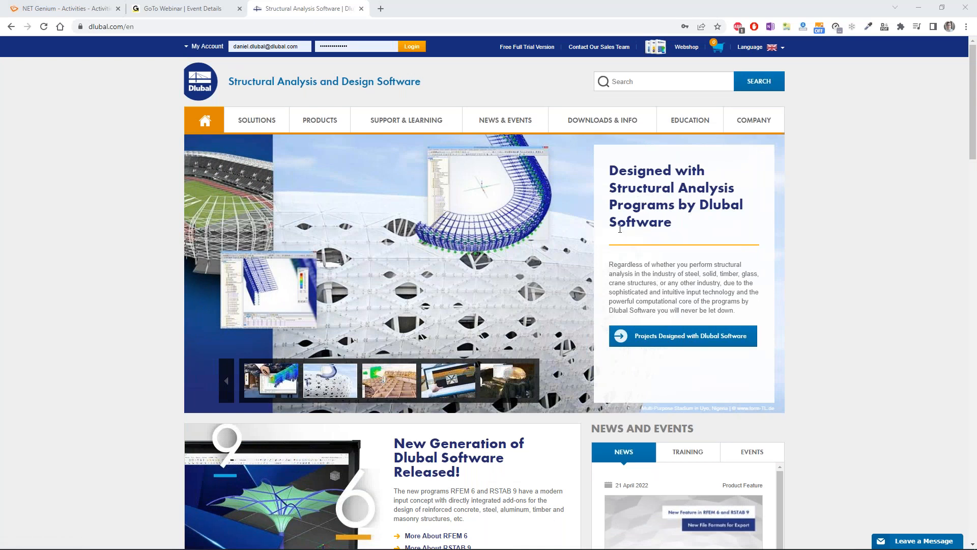
# Step: Switch to the Dlubal website in the browser and review the Why Submit Your Thesis? page for students and schools
pyautogui.moveTo(737, 123)
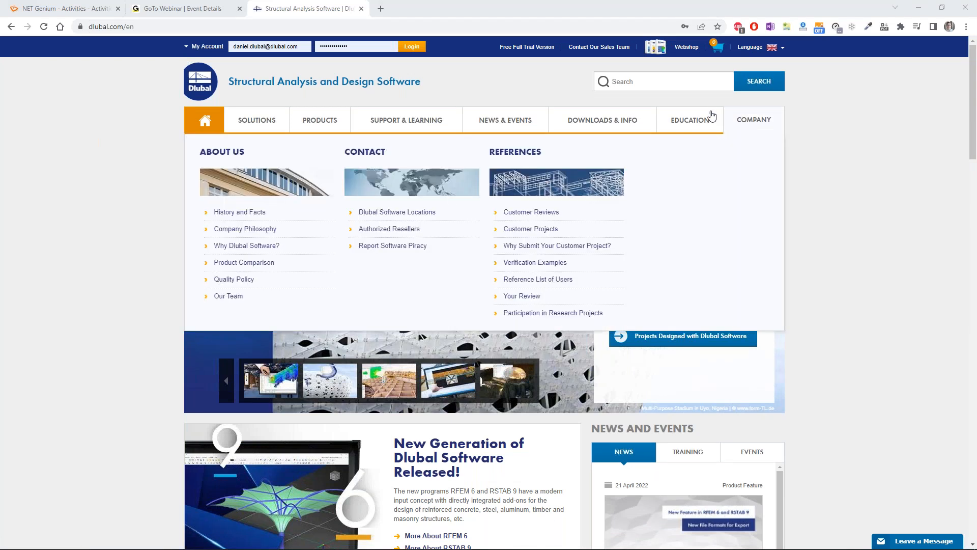
pyautogui.moveTo(682, 130)
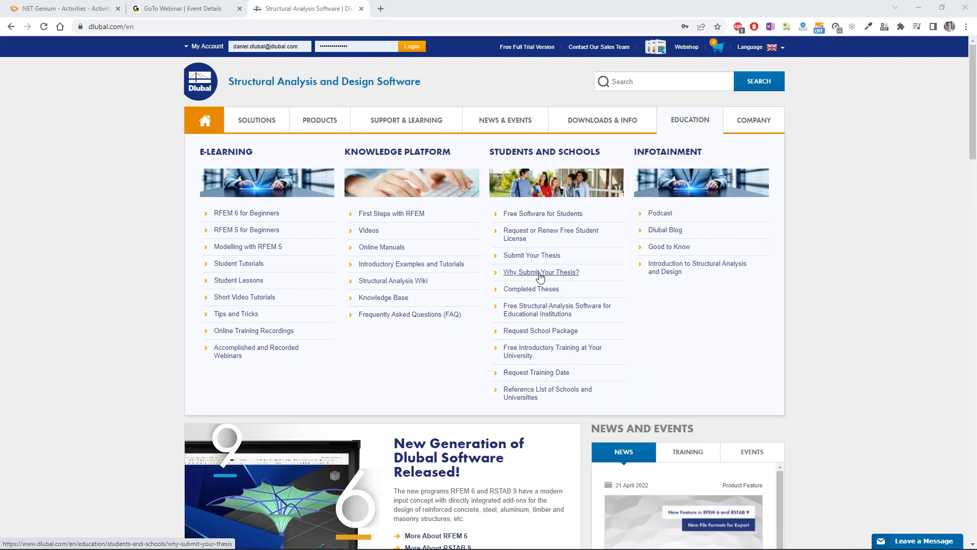
pyautogui.click(540, 273)
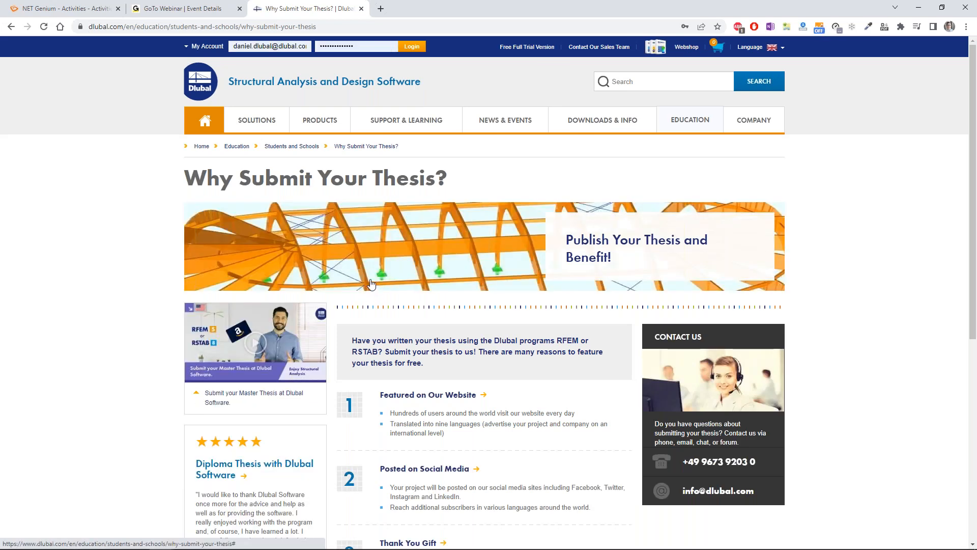
pyautogui.scroll(-2, 366, 272)
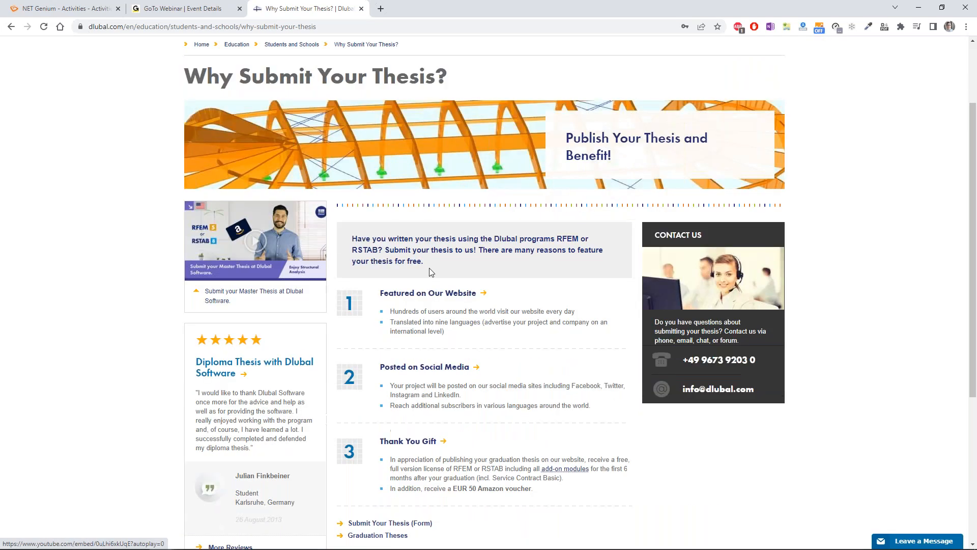
pyautogui.scroll(-1, 427, 261)
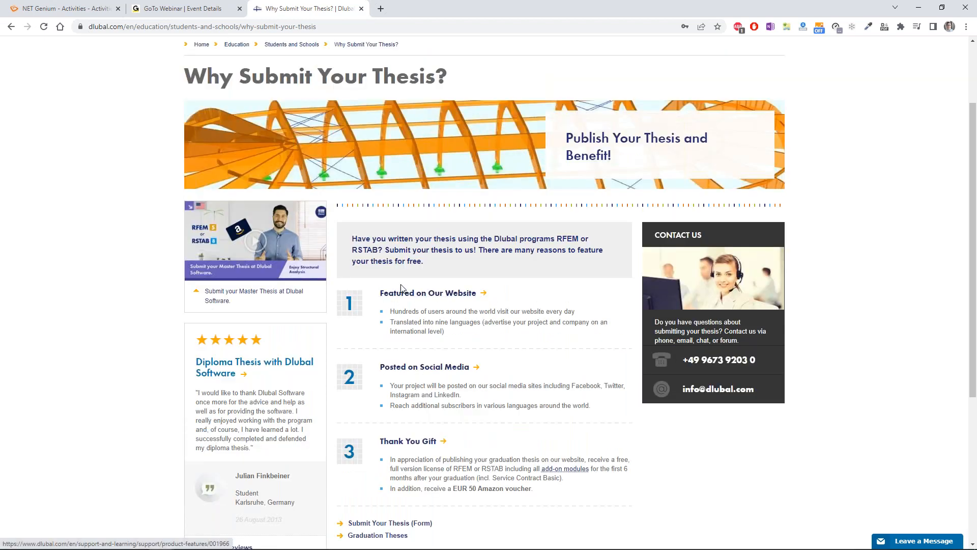
pyautogui.scroll(2, 249, 244)
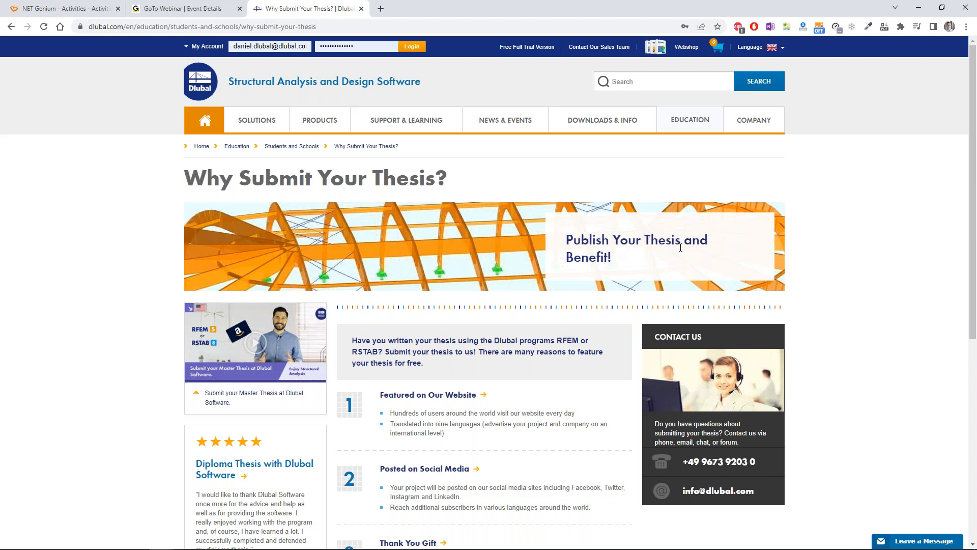
pyautogui.hotkey('alt', 'Tab')
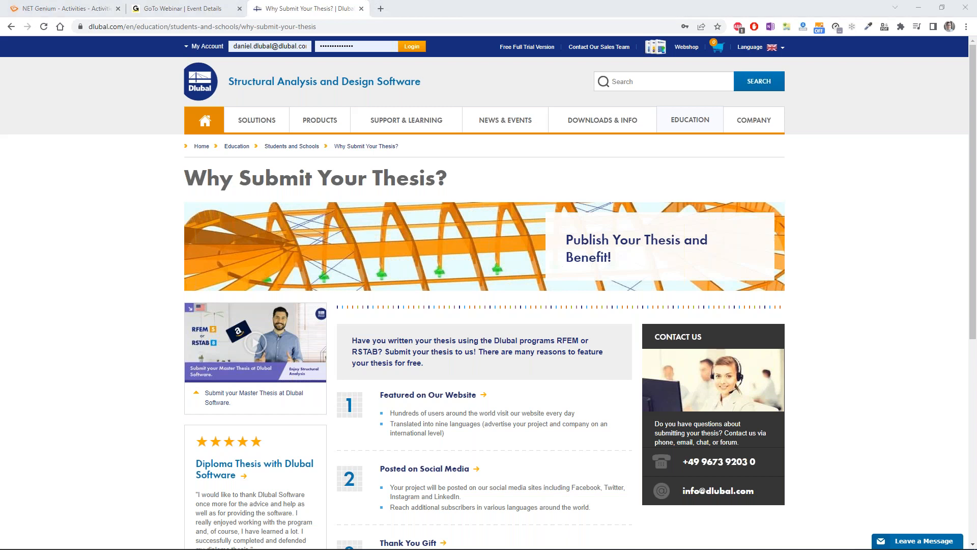